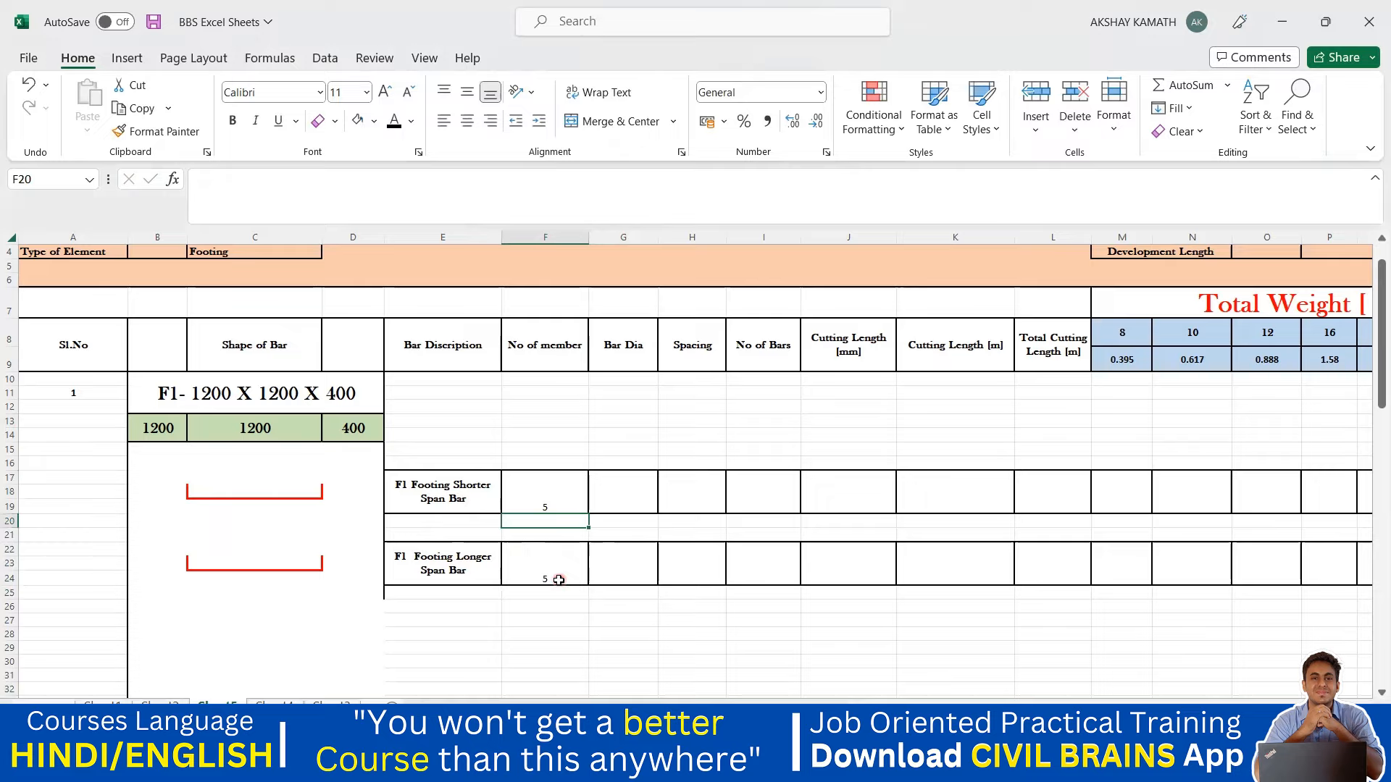
Clear the formula =F17 from the longer span bar's number-of-members cell.
{"action": "left_click", "coordinate": [559, 579]}
{"action": "type", "text": "=F17"}
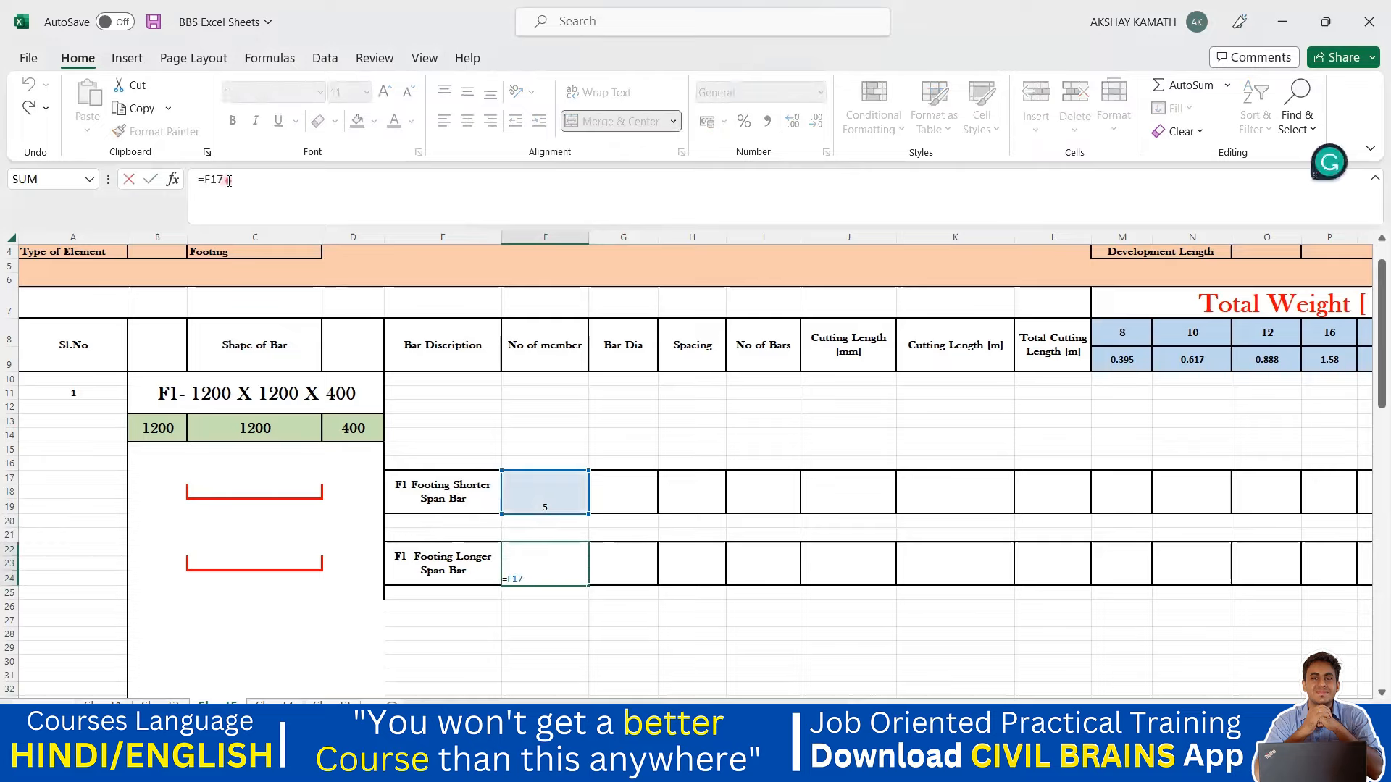
{"action": "left_click_drag", "start_coordinate": [213, 184], "coordinate": [194, 180]}
{"action": "key", "text": "BackSpace"}
{"action": "left_click", "coordinate": [570, 621]}
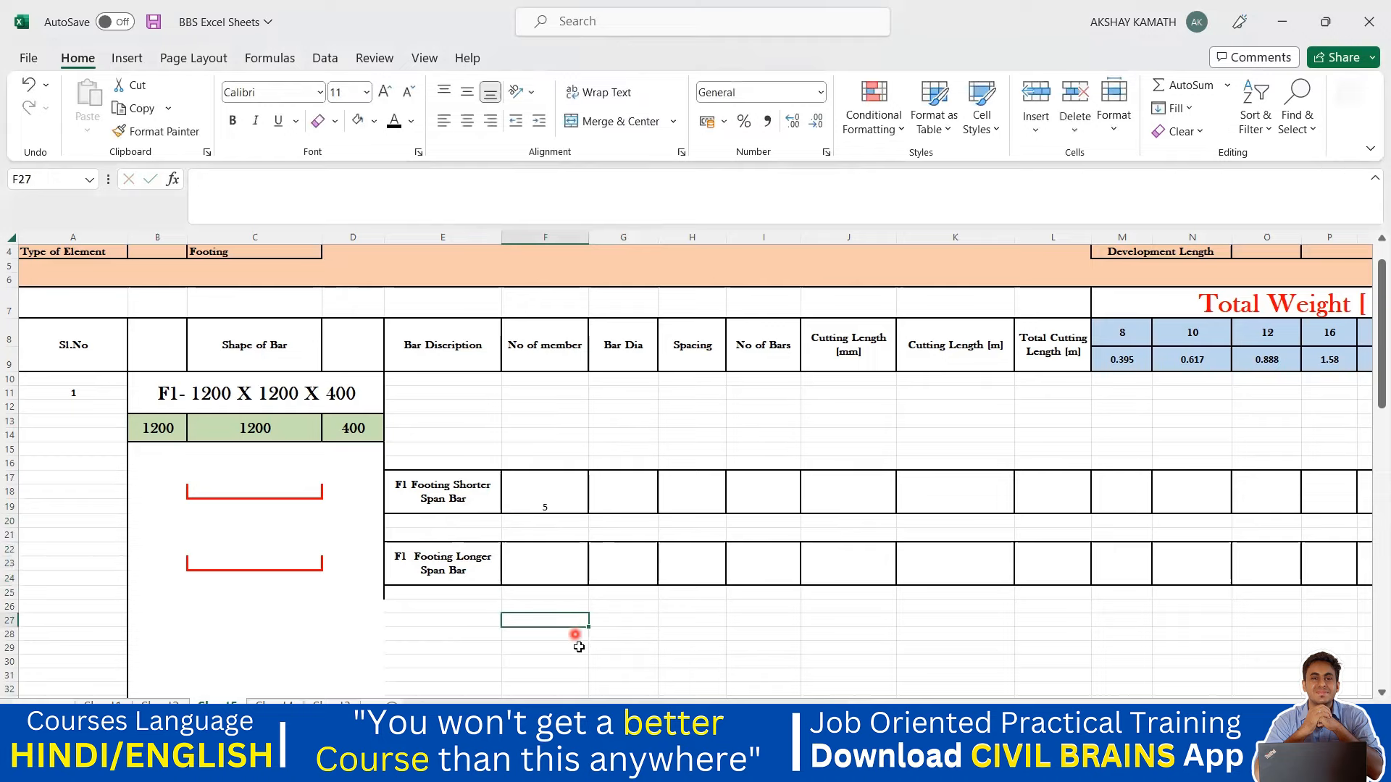
Enter 5 as a plain value for the F1 footing longer span bar's number of members.
{"action": "left_click", "coordinate": [553, 500]}
{"action": "left_click", "coordinate": [543, 568]}
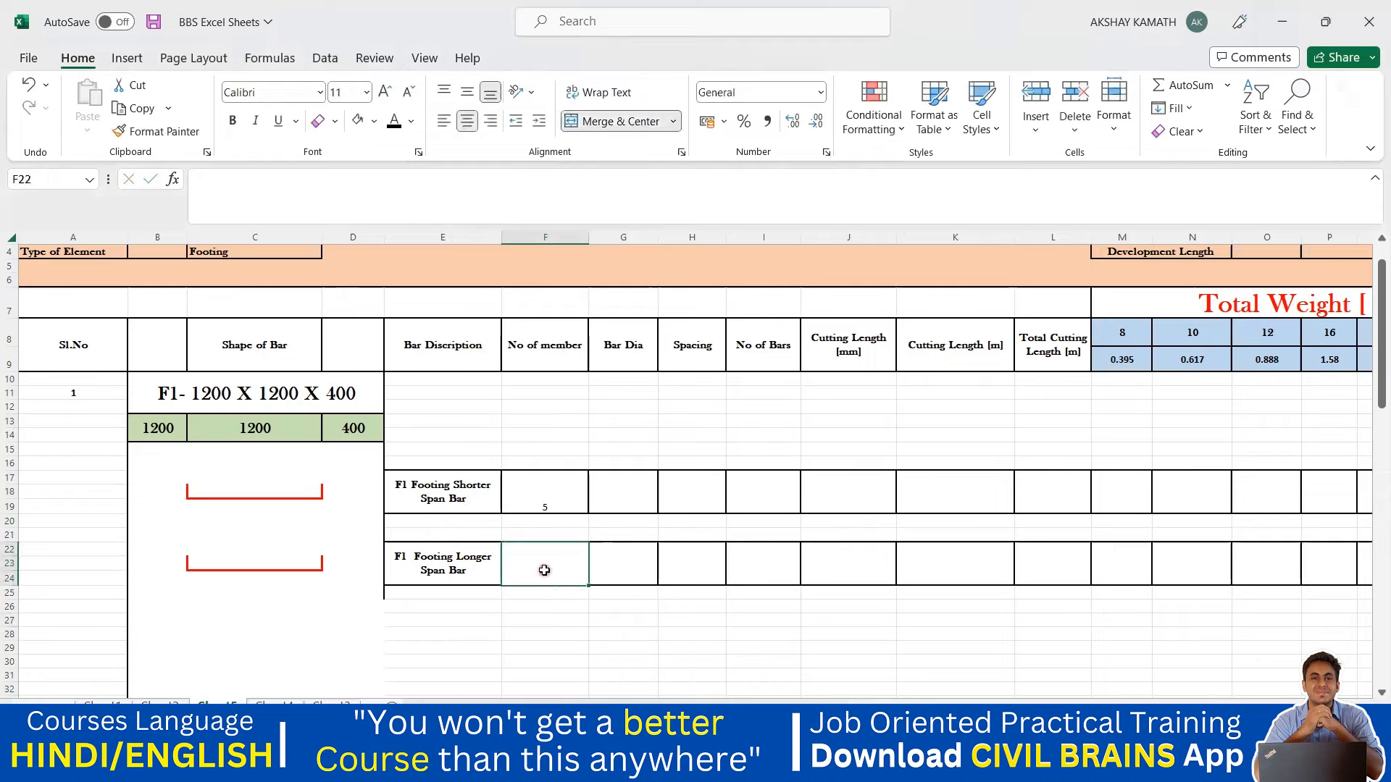
{"action": "type", "text": "5"}
{"action": "left_click", "coordinate": [591, 670]}
Set the number of members to 10 separately for the shorter span bar and the longer span bar.
{"action": "left_click", "coordinate": [559, 481]}
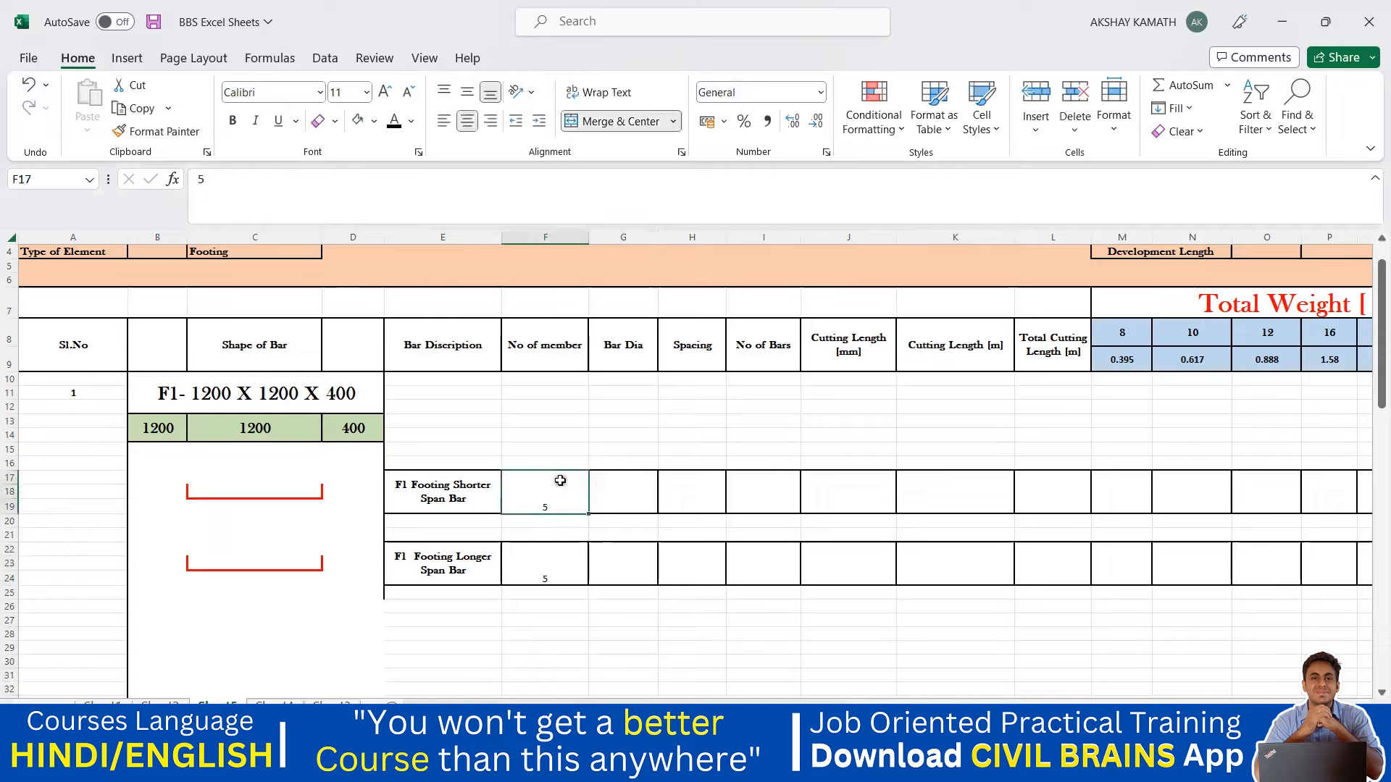
{"action": "type", "text": "10"}
{"action": "left_click", "coordinate": [623, 619]}
{"action": "left_click", "coordinate": [570, 565]}
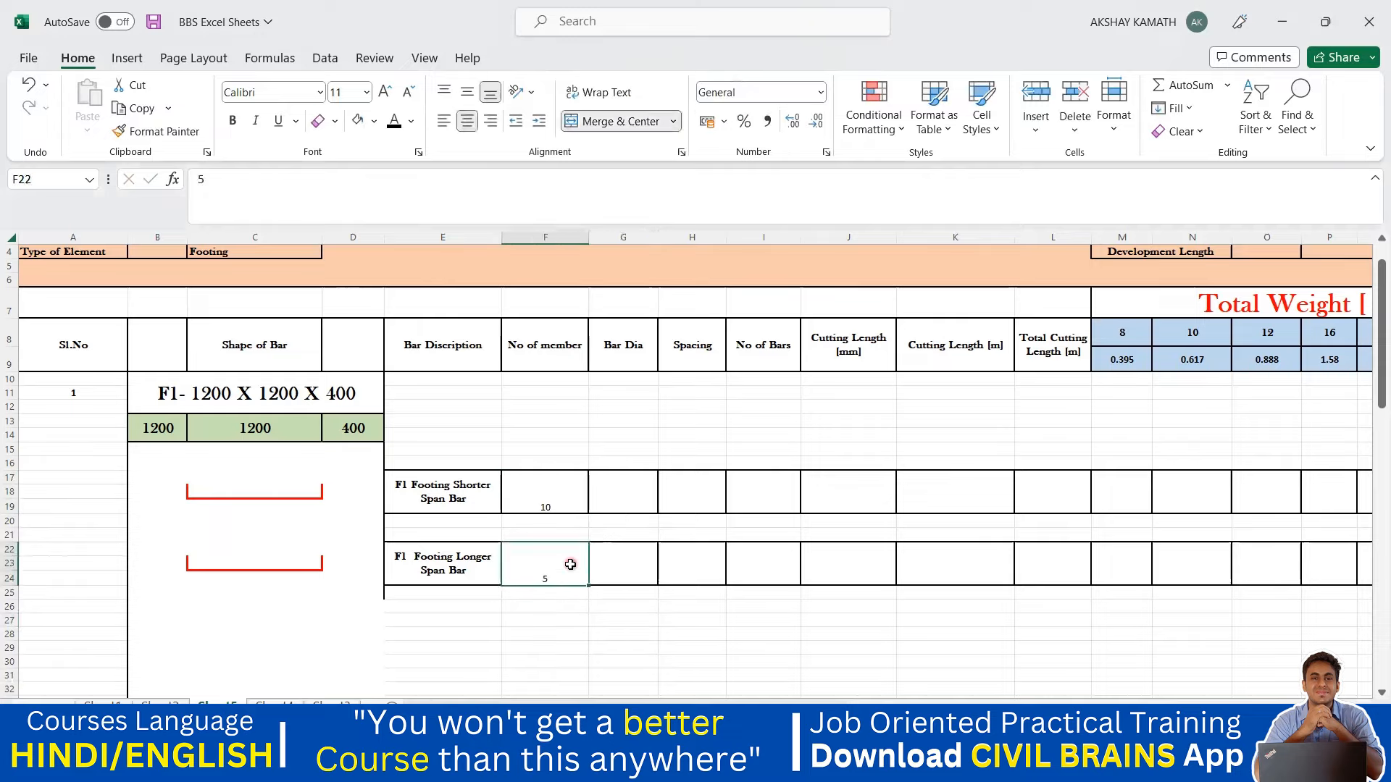
{"action": "type", "text": "10"}
{"action": "left_click", "coordinate": [611, 633]}
Replace the longer span bar's number of members with the formula +F17, referencing the shorter span bar's value.
{"action": "double_click", "coordinate": [557, 572]}
{"action": "key", "text": "BackSpace"}
{"action": "key", "text": "BackSpace"}
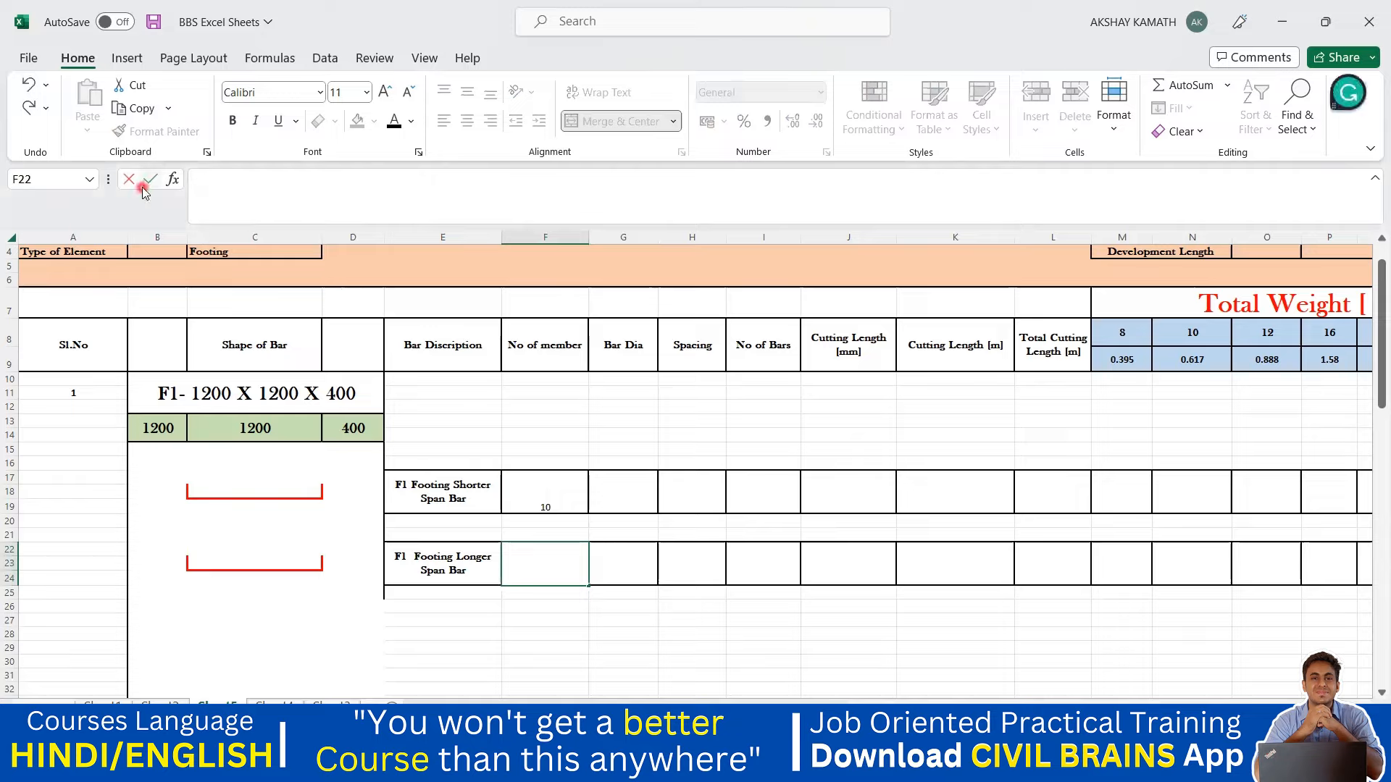
{"action": "type", "text": "+"}
{"action": "left_click", "coordinate": [560, 501]}
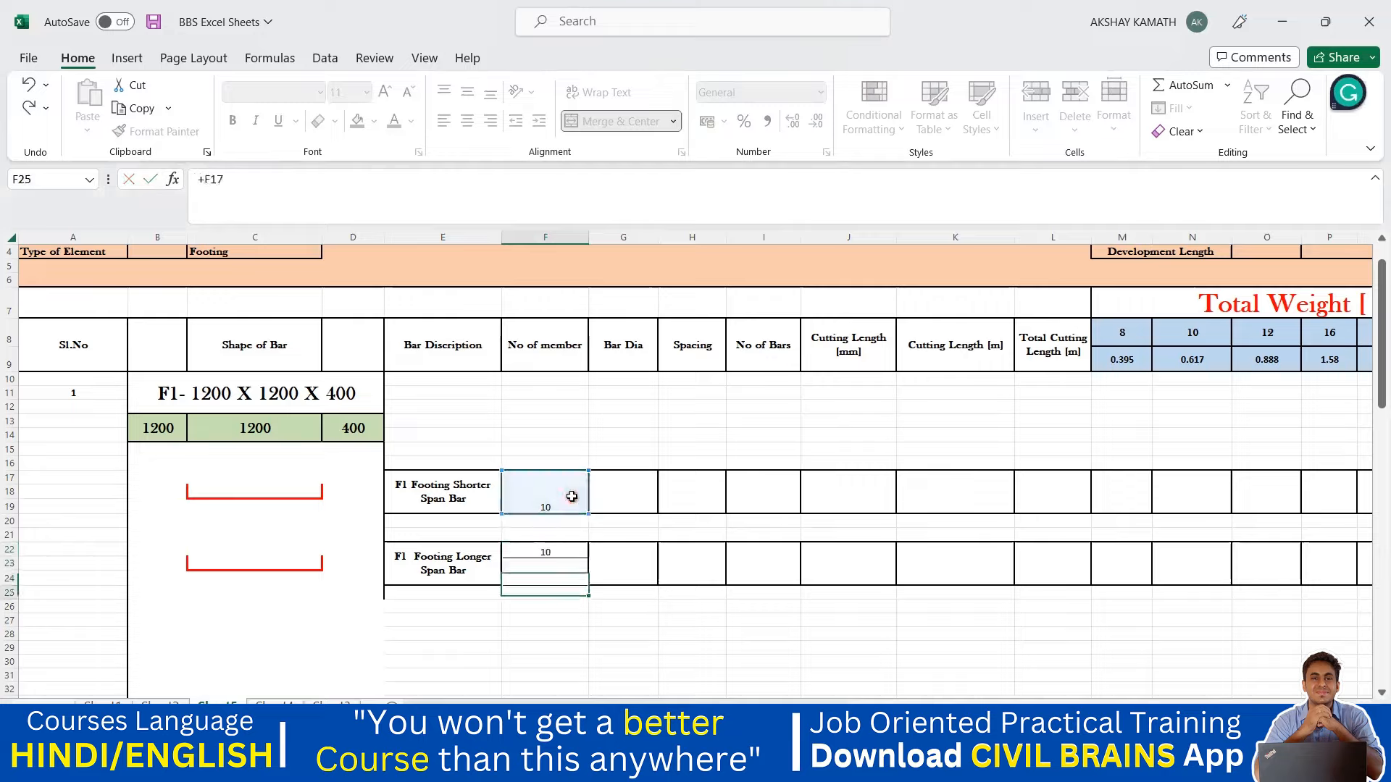
{"action": "key", "text": "Return"}
Test the linked cell by setting the shorter span bar's number of members to 15.
{"action": "left_click", "coordinate": [560, 506]}
{"action": "type", "text": "15"}
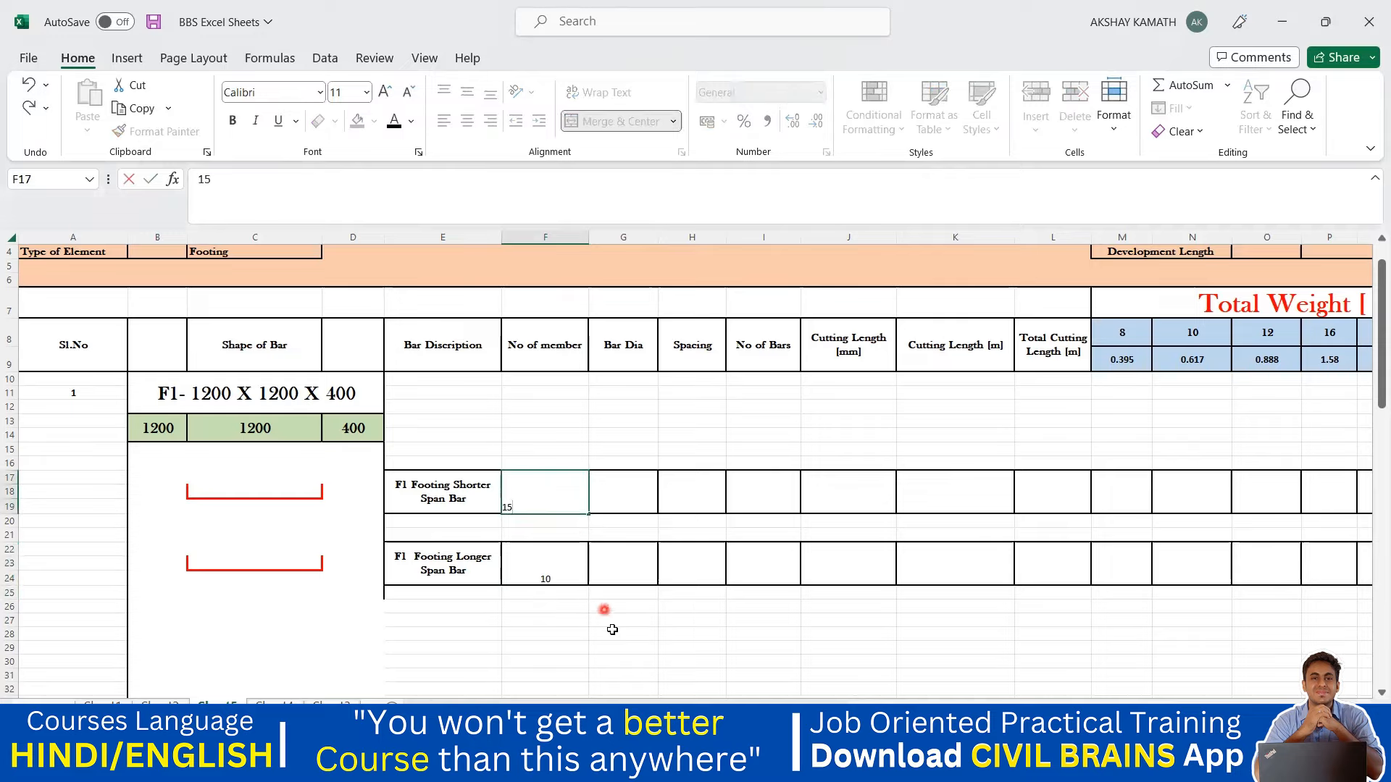
{"action": "left_click", "coordinate": [607, 630]}
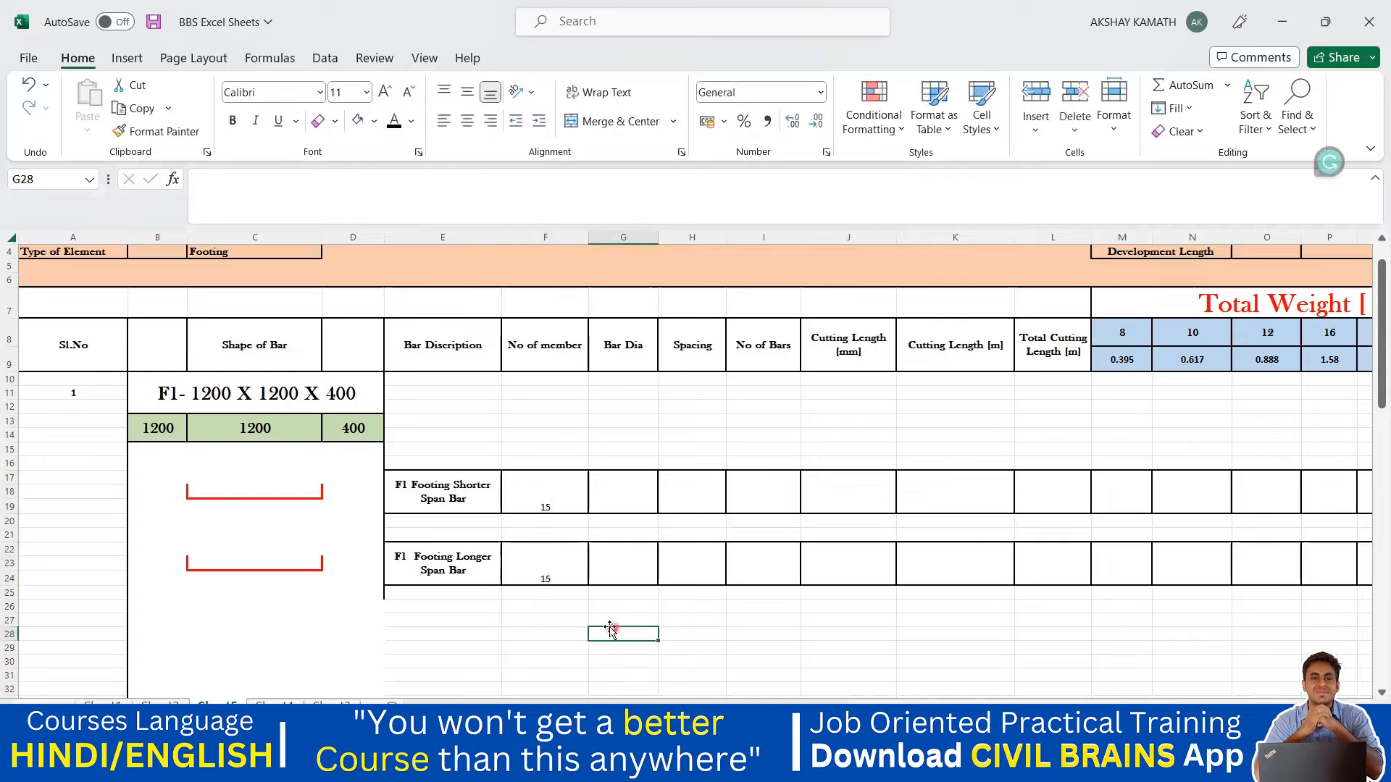
Set the shorter span bar's number of members to 1.
{"action": "left_click", "coordinate": [559, 502]}
{"action": "type", "text": "1"}
{"action": "left_click", "coordinate": [587, 618]}
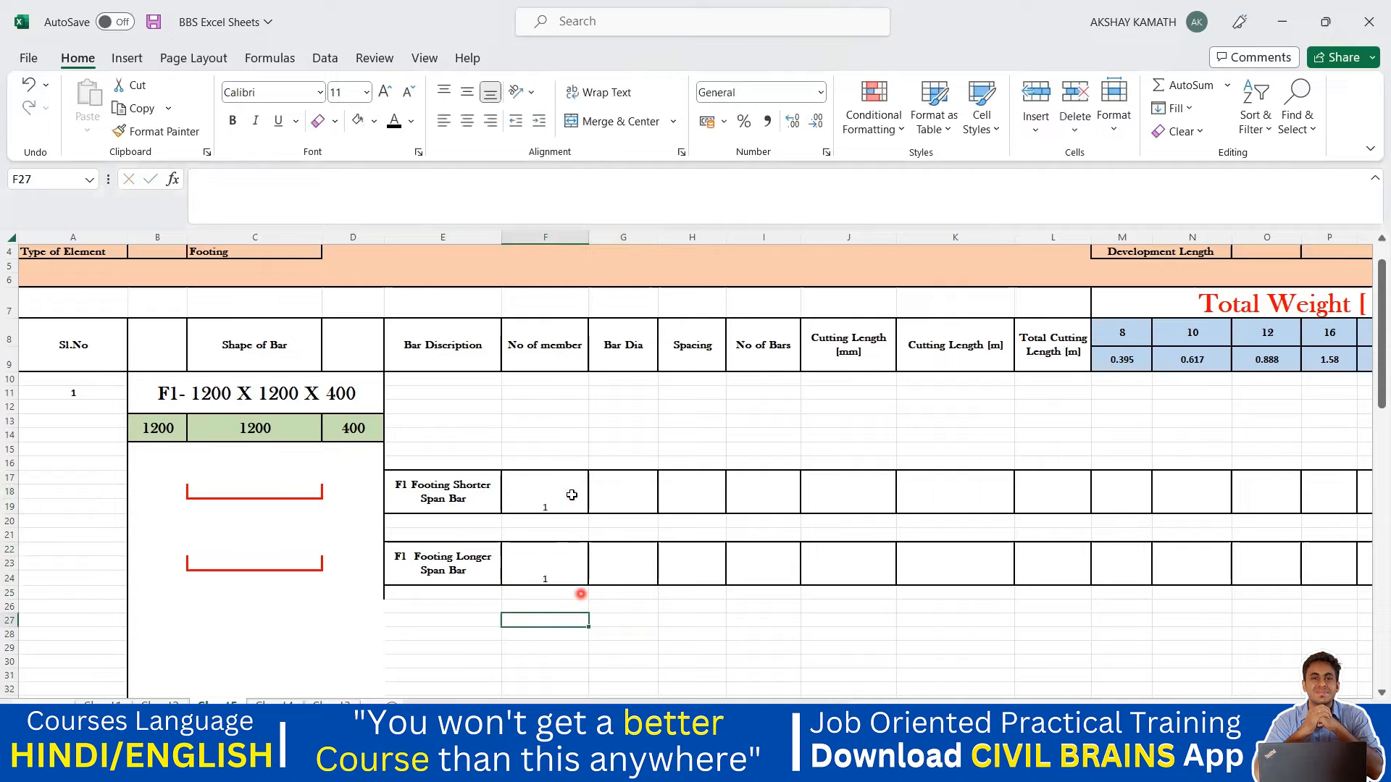
{"action": "left_click", "coordinate": [620, 650]}
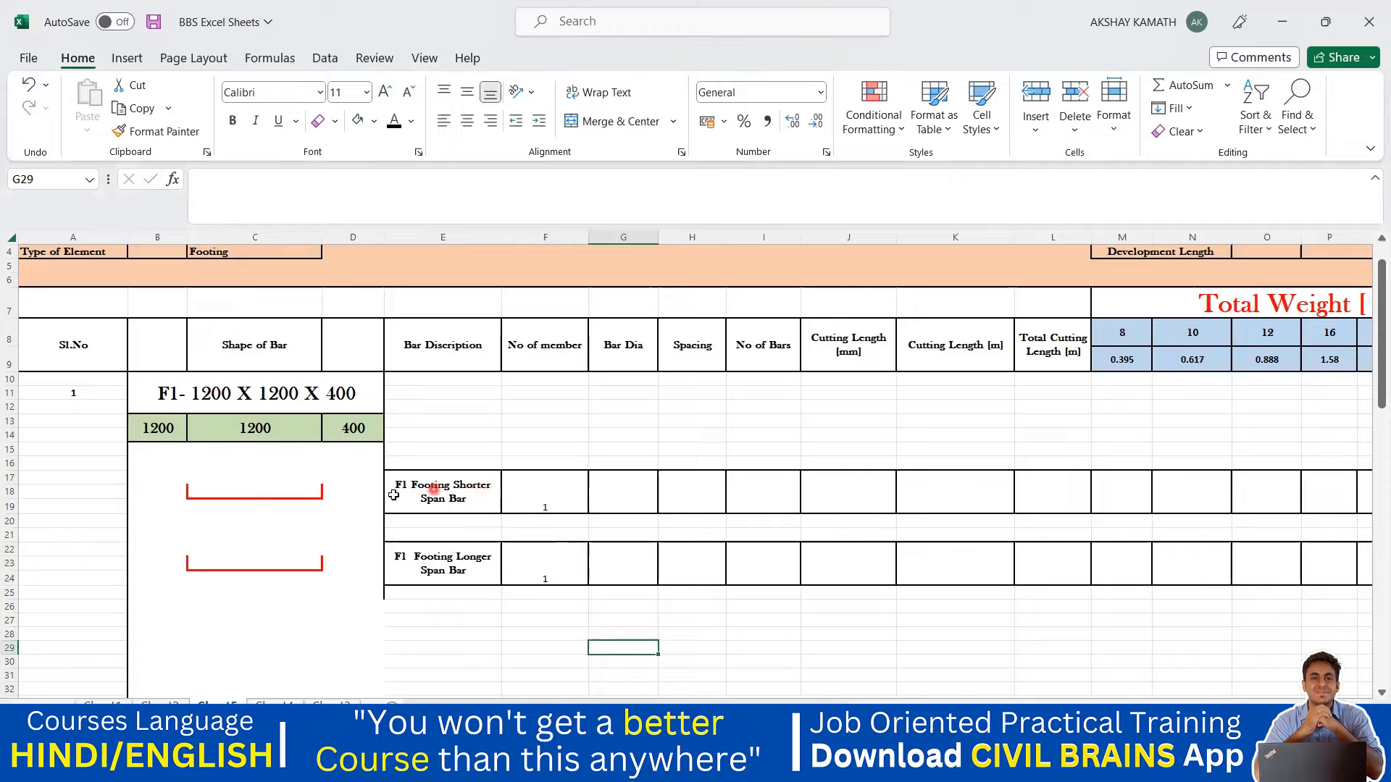
{"action": "left_click", "coordinate": [161, 406]}
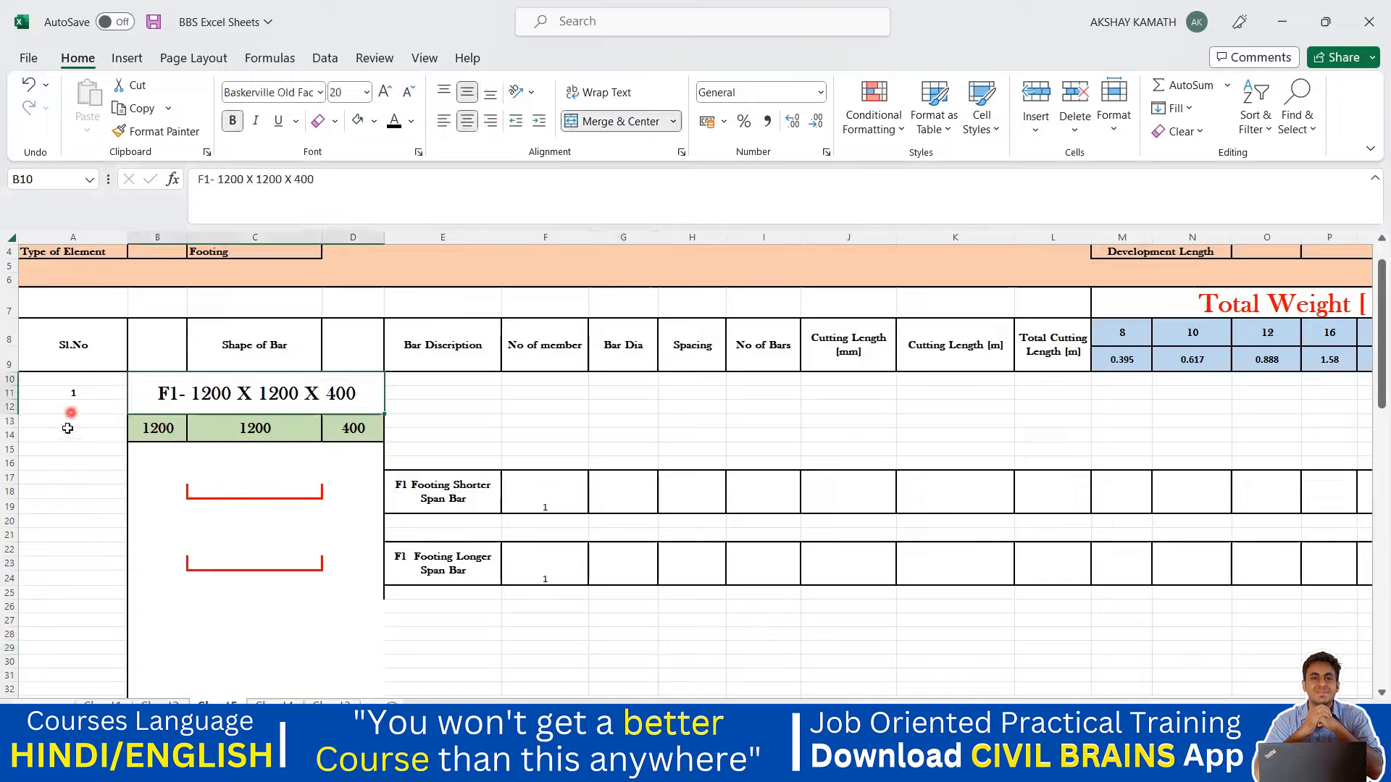
{"action": "left_click", "coordinate": [161, 459]}
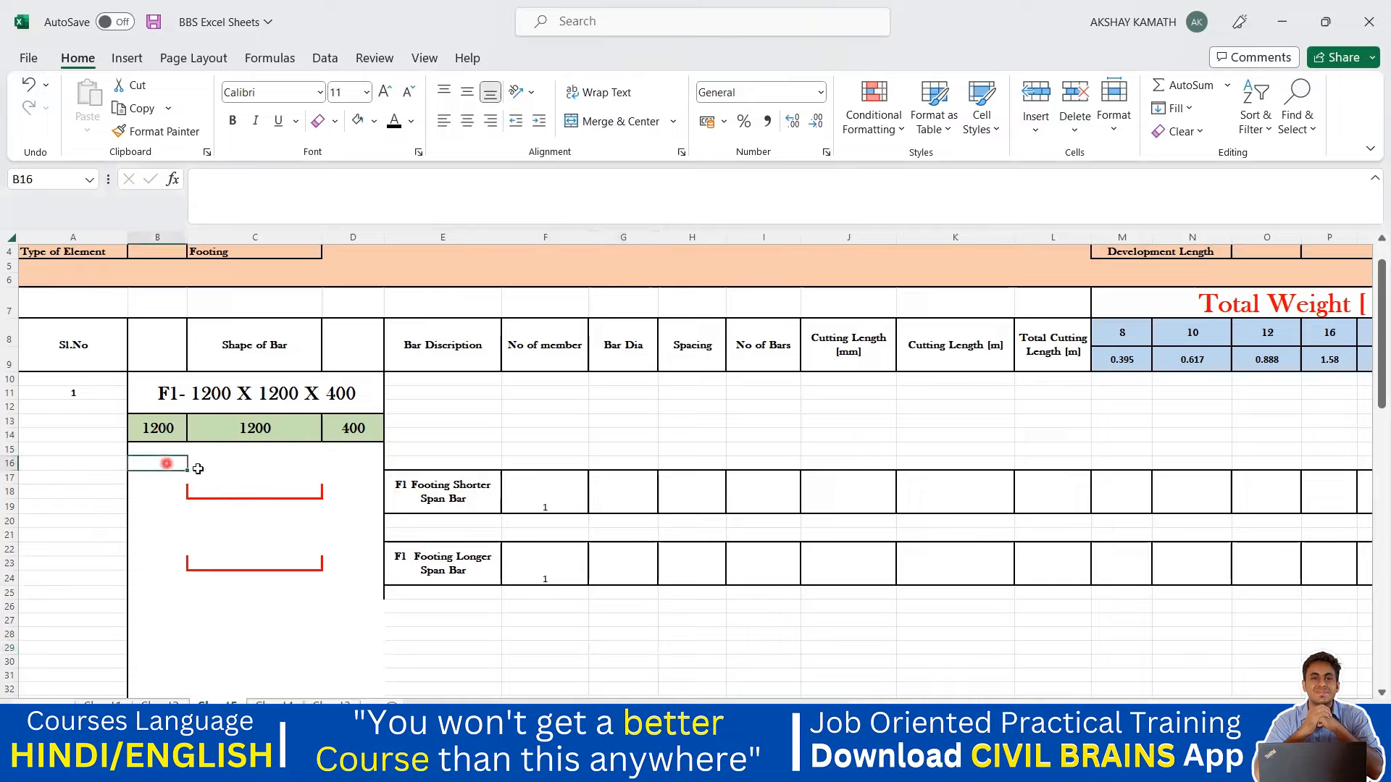
{"action": "left_click", "coordinate": [565, 424]}
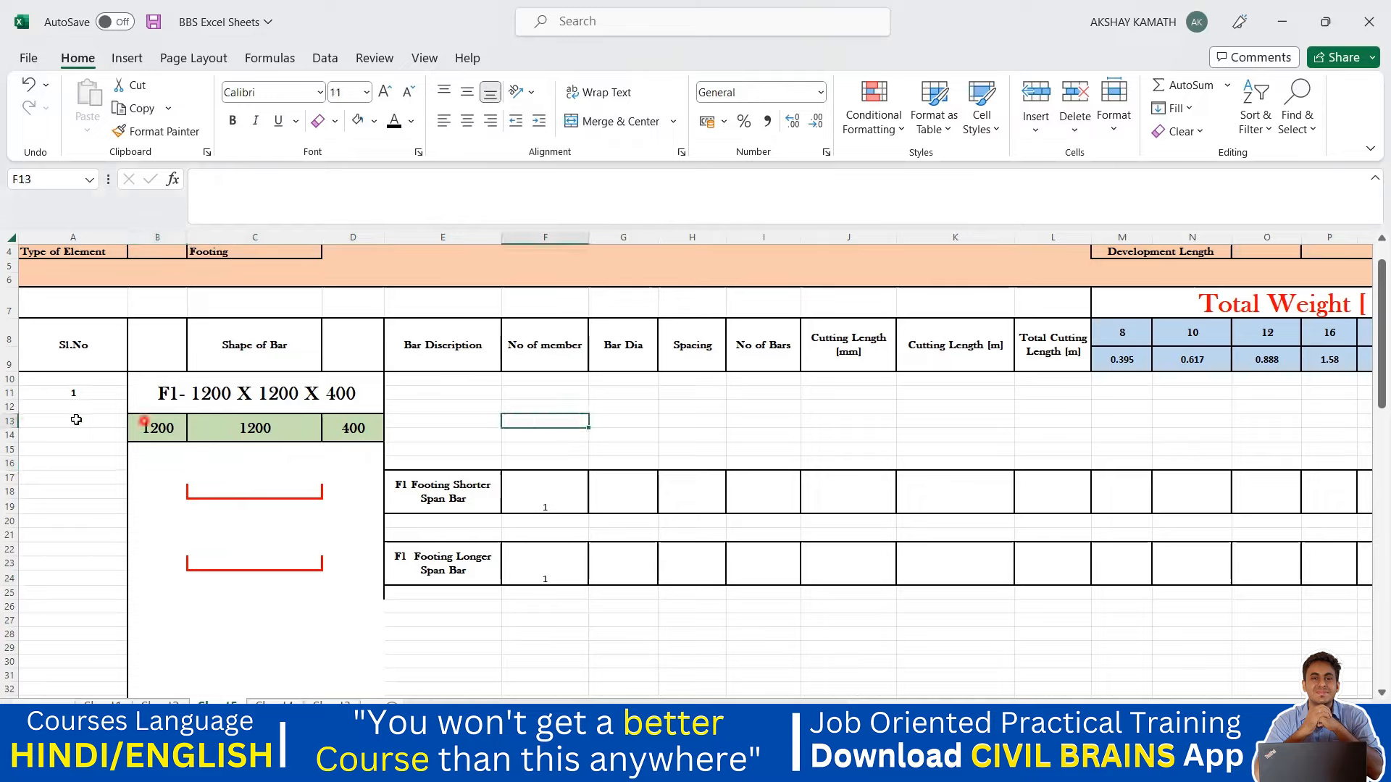
{"action": "left_click", "coordinate": [10, 406]}
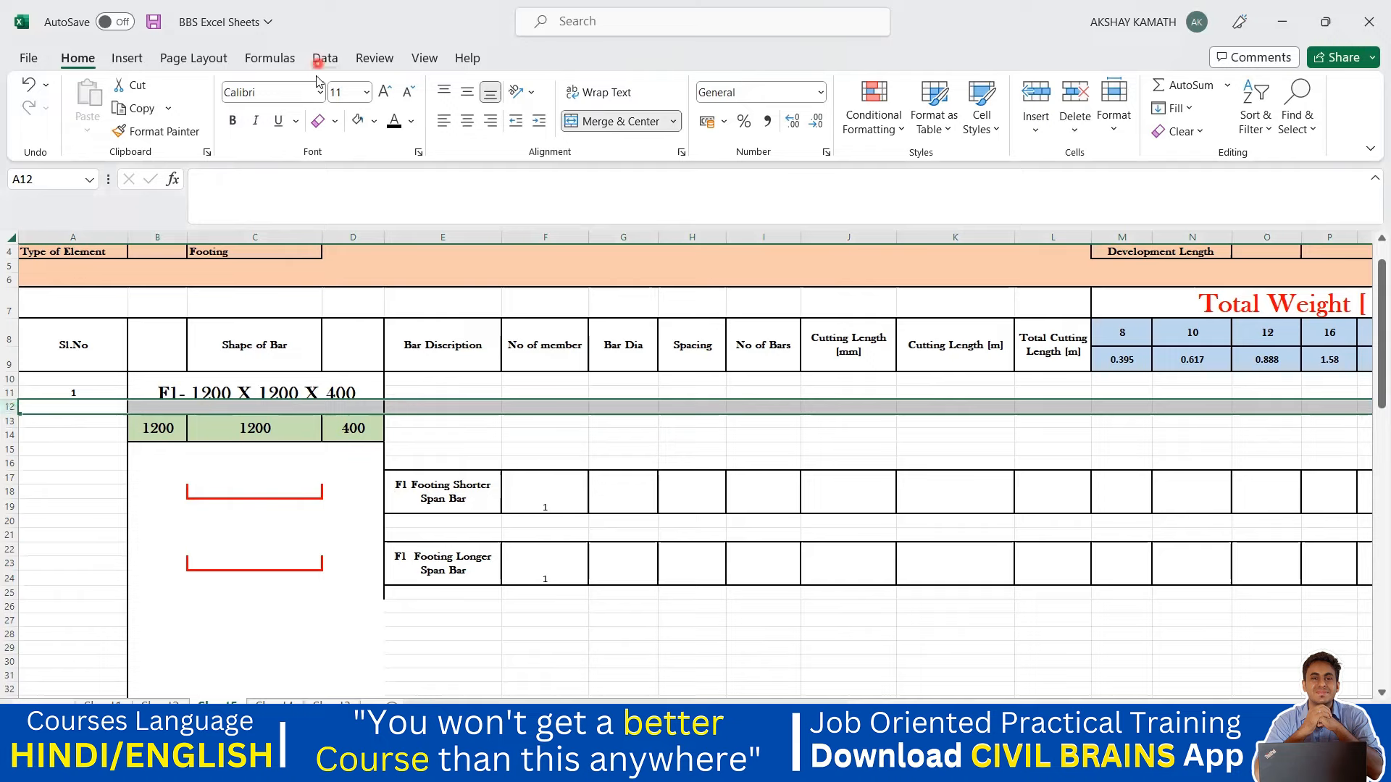
{"action": "left_click", "coordinate": [331, 26]}
{"action": "left_click", "coordinate": [402, 266]}
{"action": "type", "text": "ctrl +"}
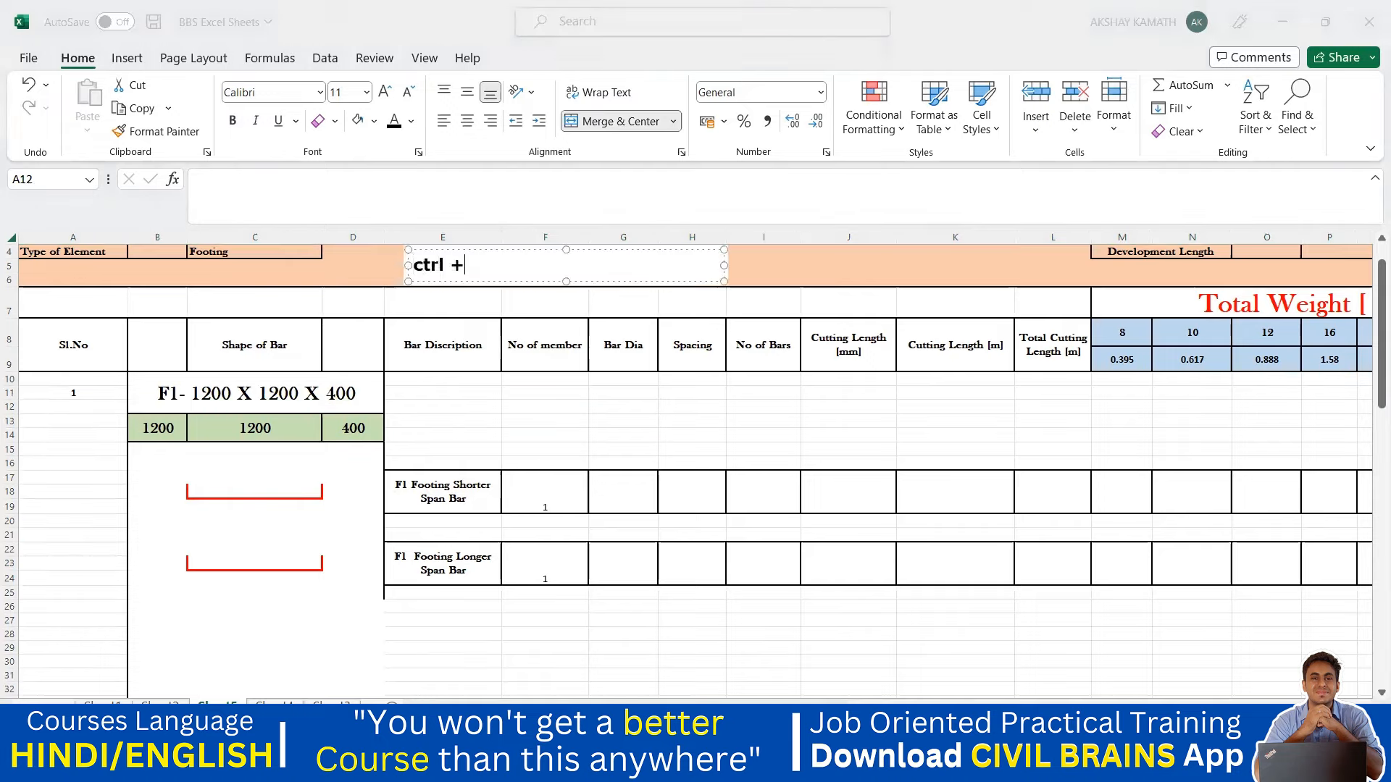
{"action": "left_click", "coordinate": [526, 356]}
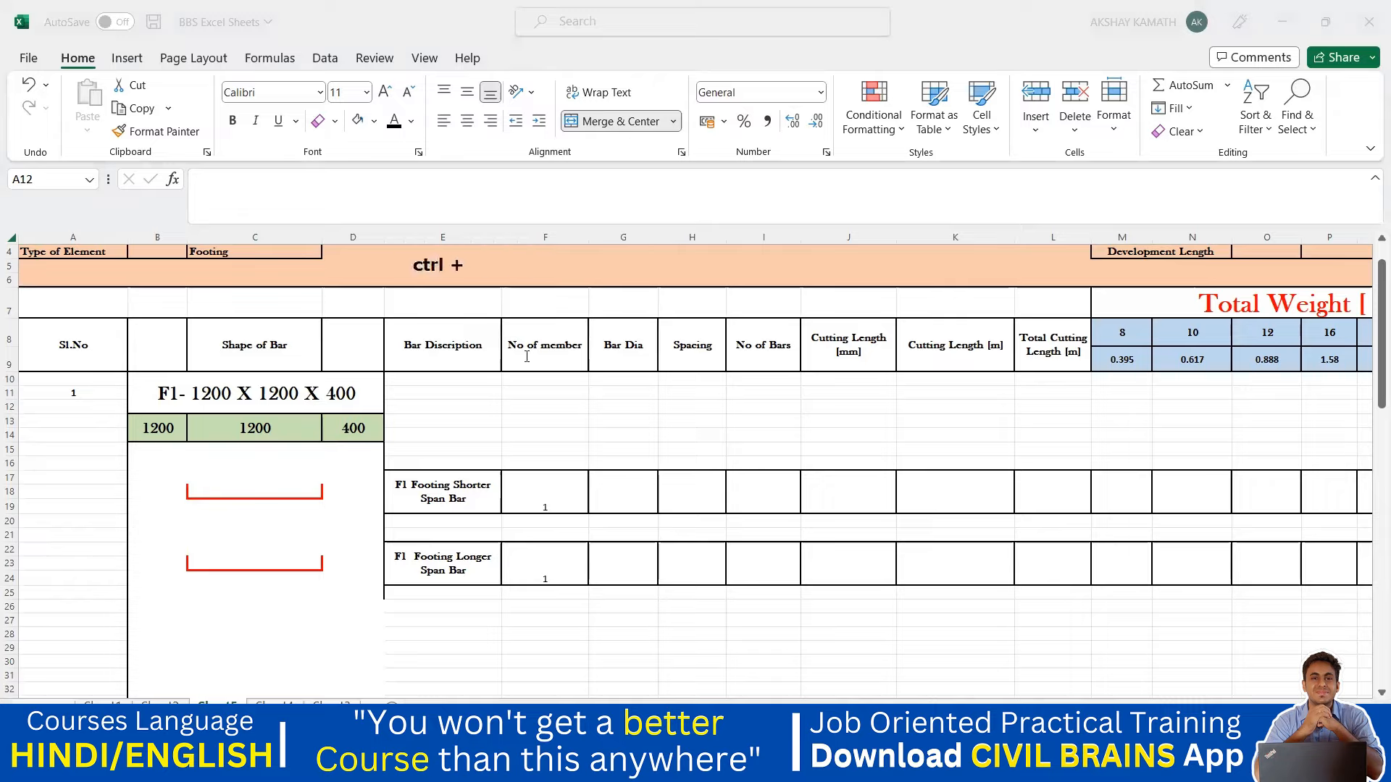
{"action": "left_click", "coordinate": [481, 27]}
Insert two sheet rows at row 12 within the F1 footing heading, and undo the second insertion.
{"action": "left_click", "coordinate": [11, 407]}
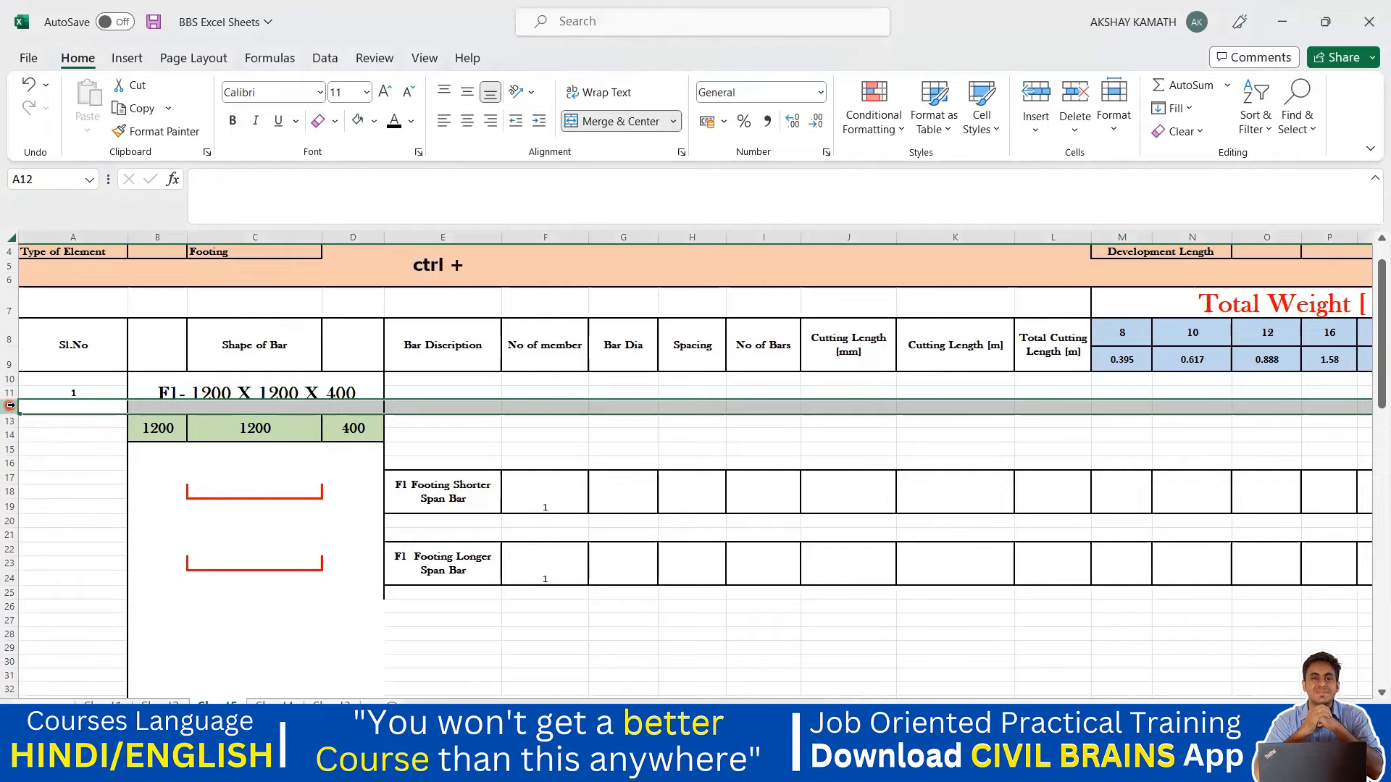
{"action": "key", "text": "ctrl+plus"}
{"action": "key", "text": "ctrl+plus"}
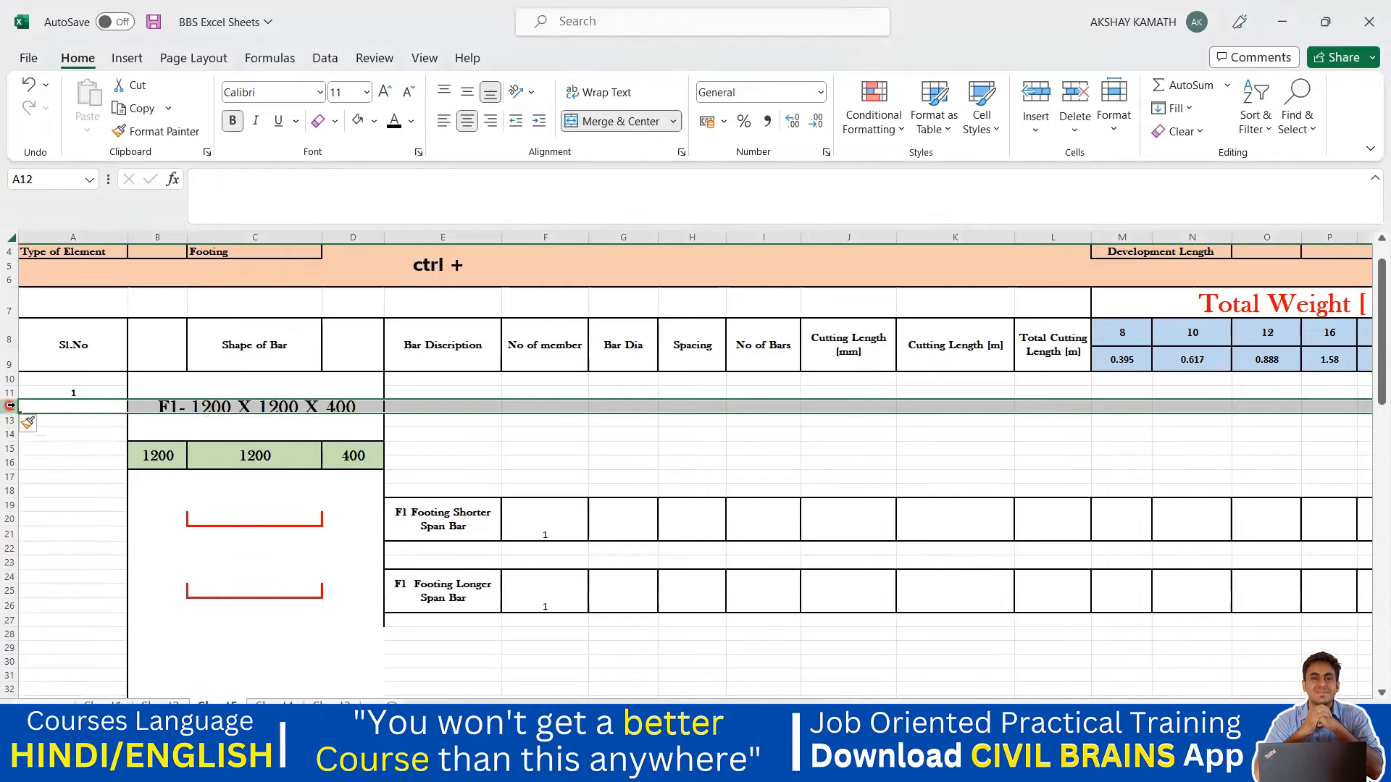
{"action": "left_click", "coordinate": [671, 463]}
{"action": "key", "text": "ctrl+z"}
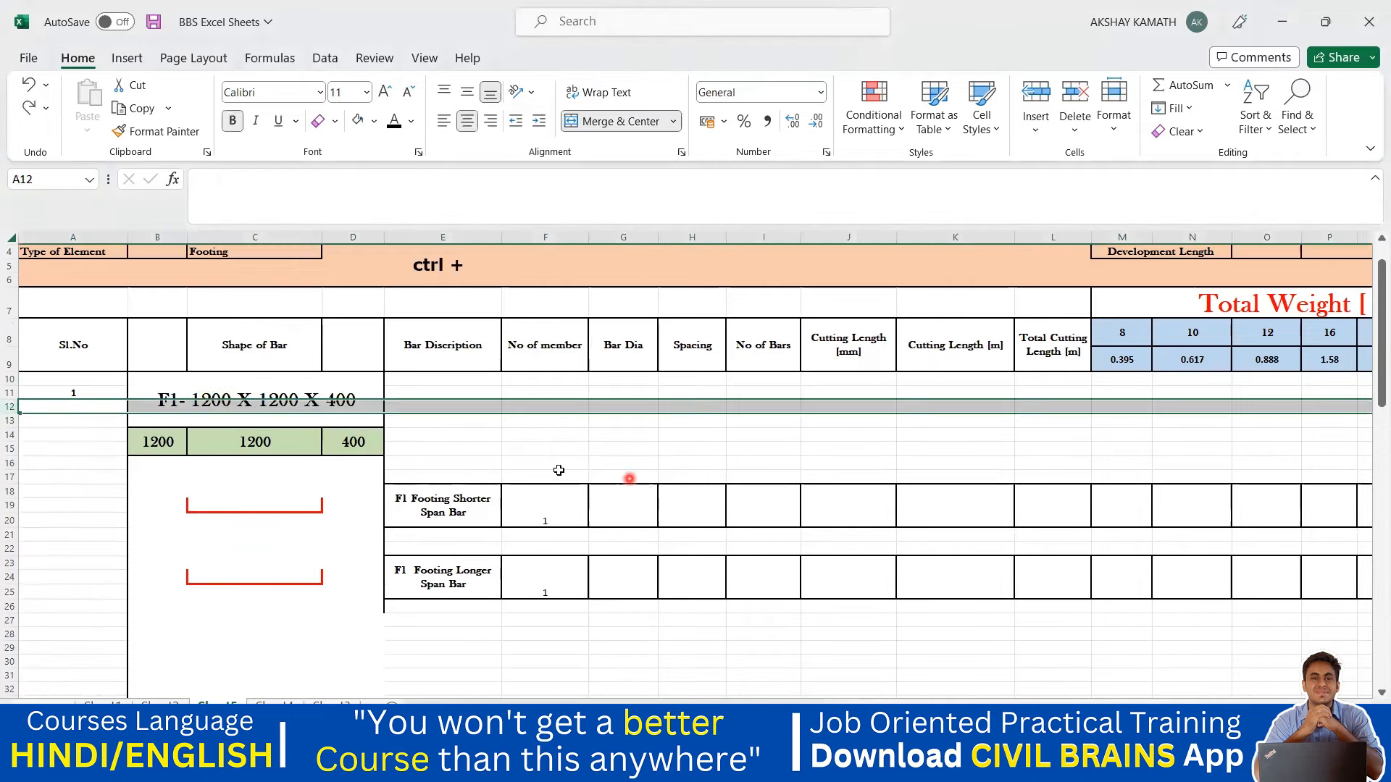
Try inserting a sheet row at row 13 below the F1 footing heading, and undo it.
{"action": "left_click", "coordinate": [210, 464]}
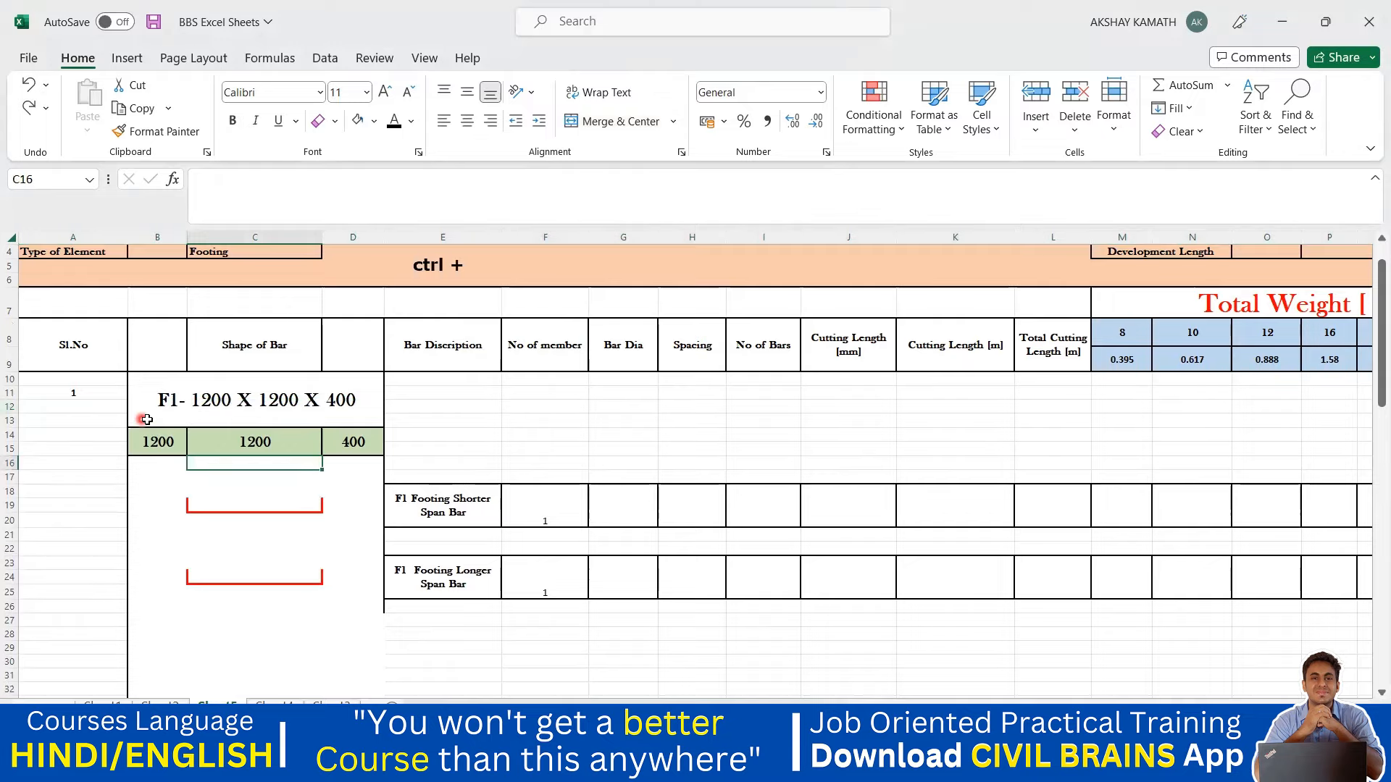
{"action": "left_click", "coordinate": [11, 422]}
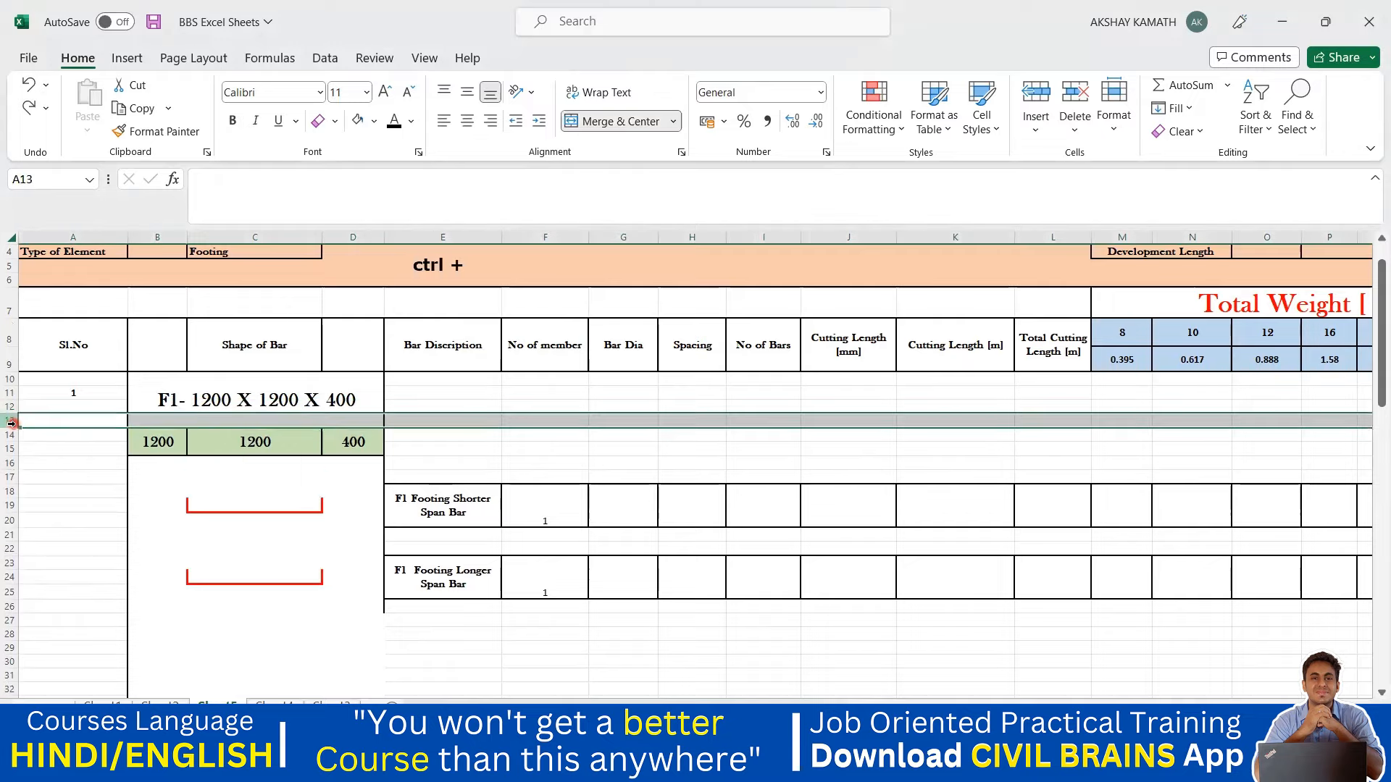
{"action": "key", "text": "ctrl+plus"}
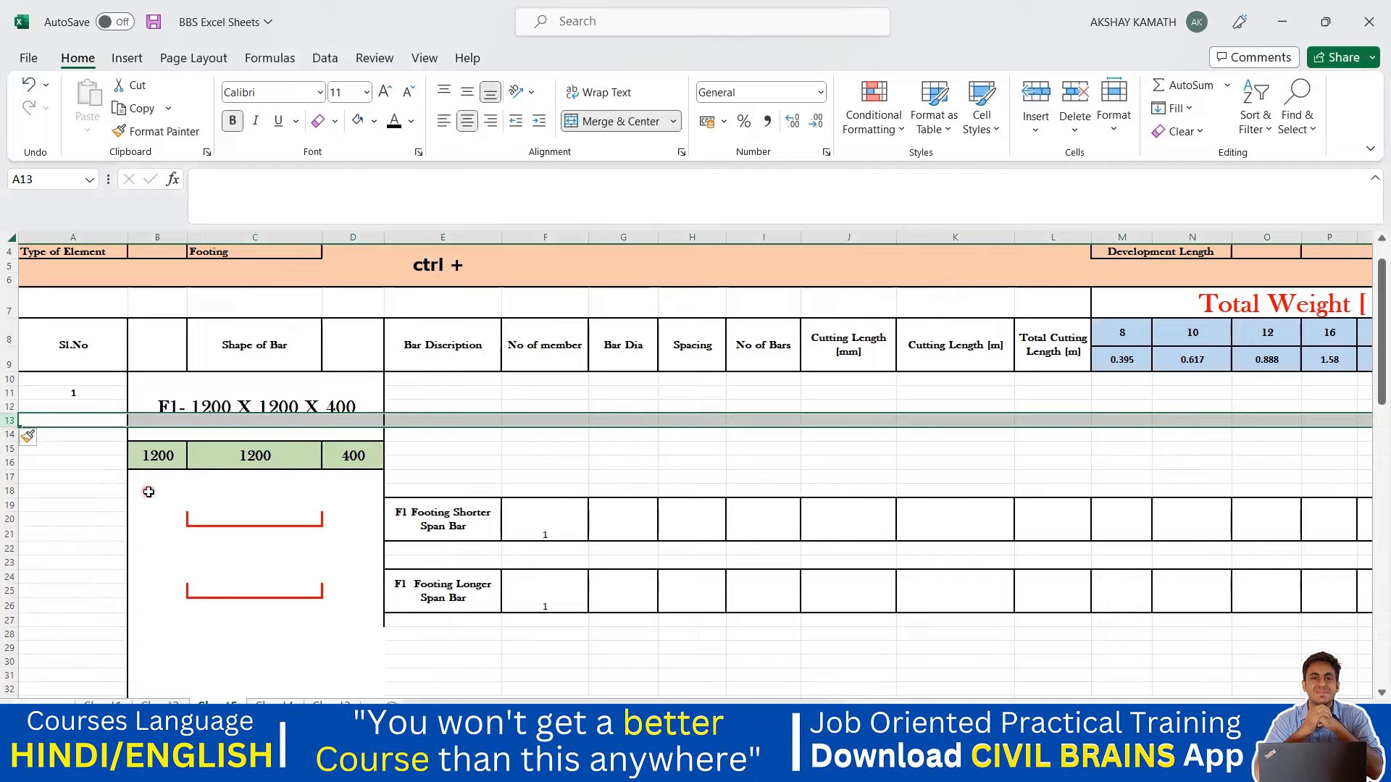
{"action": "key", "text": "ctrl+z"}
Insert two blank rows at row 14, directly above the green footing dimensions, and undo the second insertion.
{"action": "left_click", "coordinate": [12, 440]}
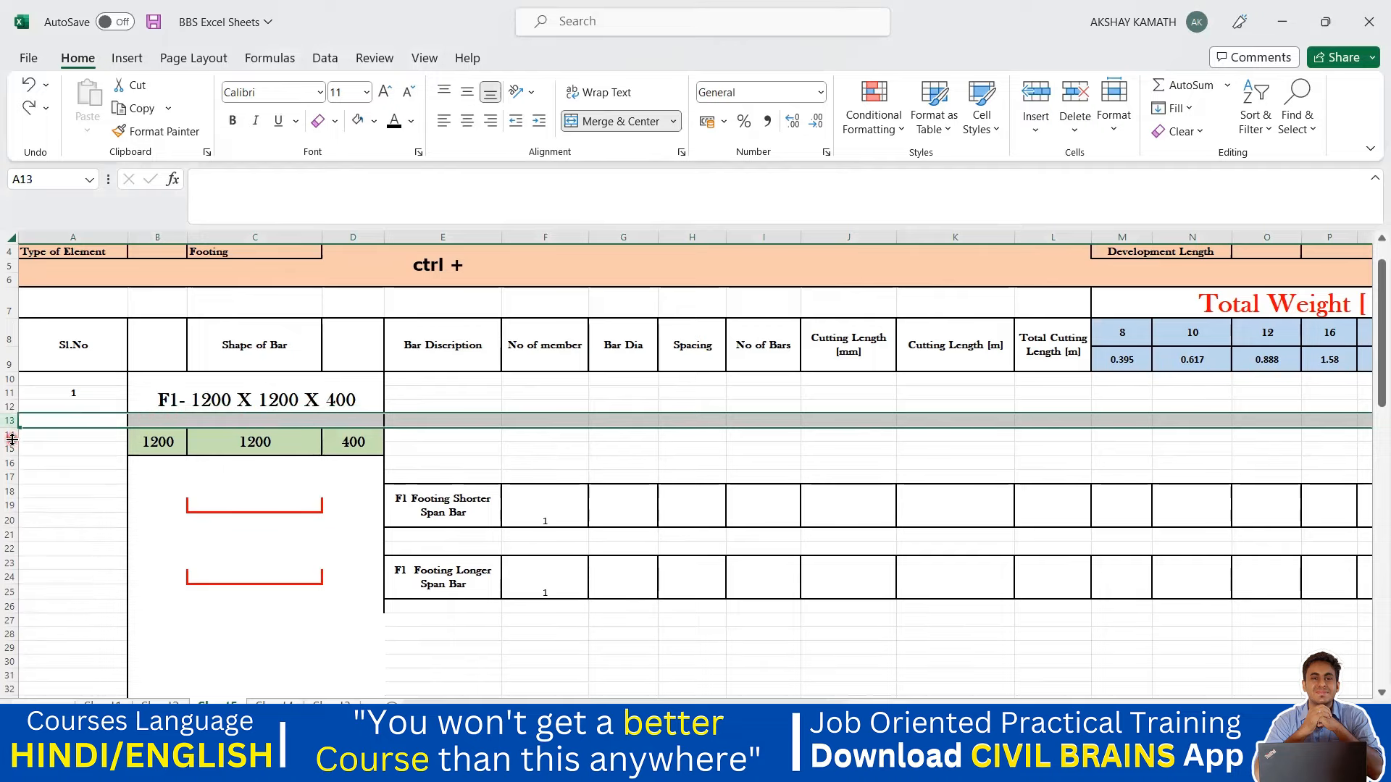
{"action": "left_click", "coordinate": [11, 436]}
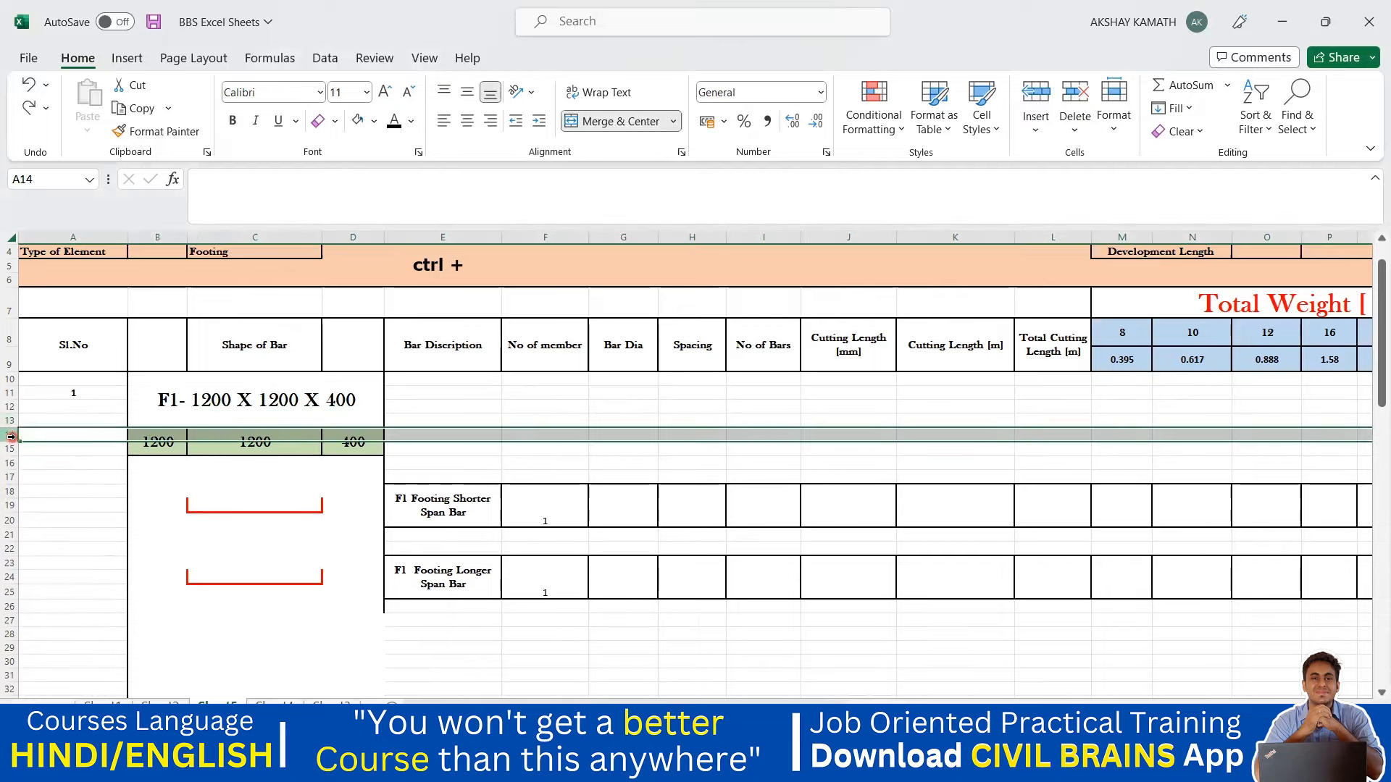
{"action": "key", "text": "ctrl+plus"}
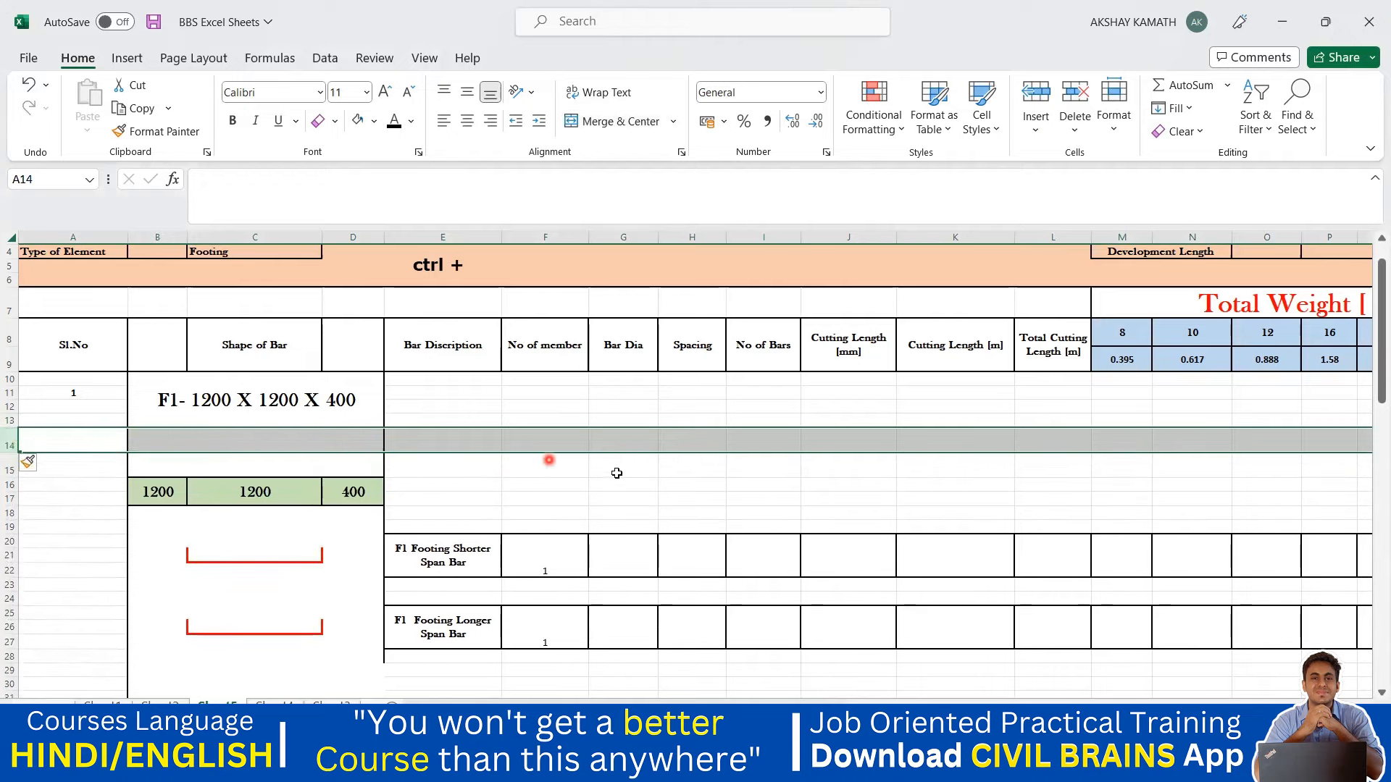
{"action": "left_click", "coordinate": [625, 479]}
{"action": "key", "text": "ctrl+z"}
{"action": "left_click", "coordinate": [511, 473]}
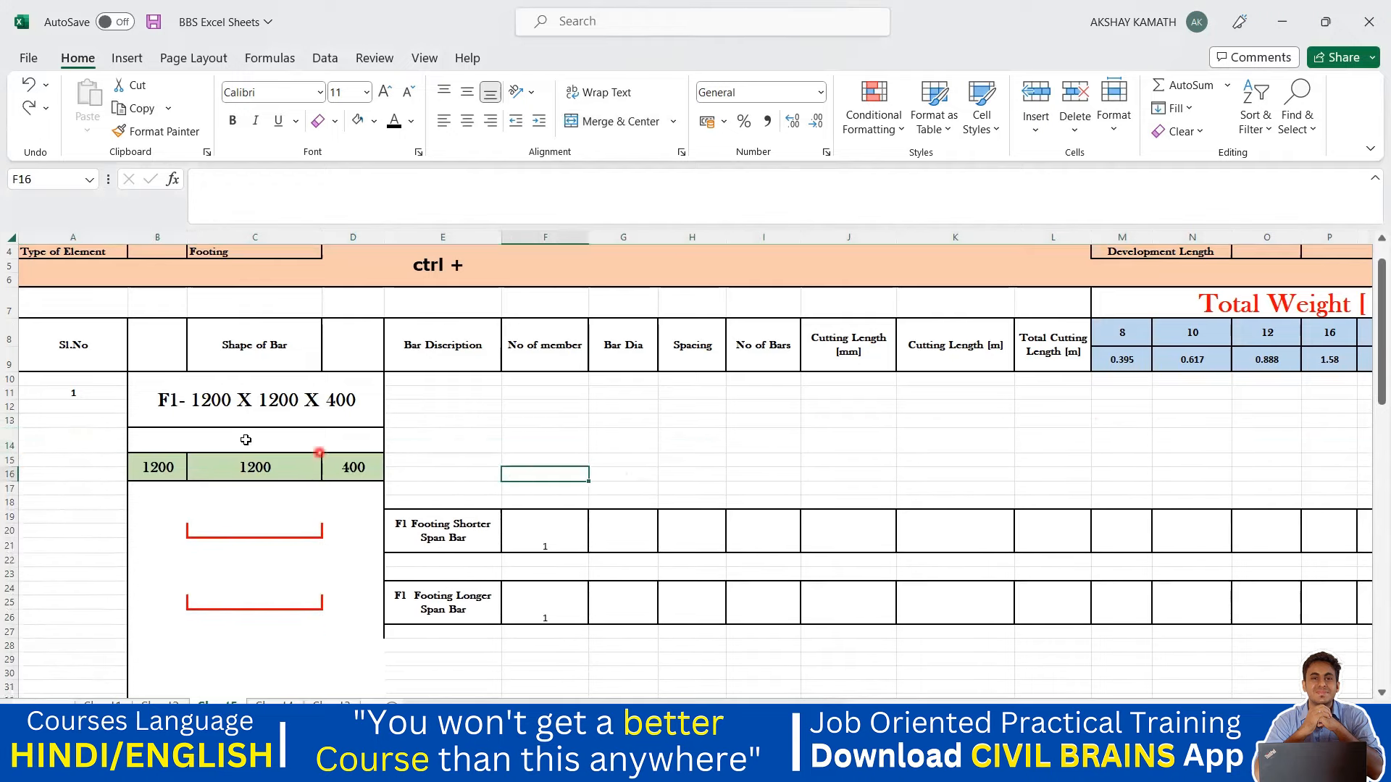
Apply thick outside borders to cells B14, C14 and D14 above the footing dimensions.
{"action": "left_click", "coordinate": [146, 439]}
{"action": "left_click", "coordinate": [222, 438], "text": "ctrl"}
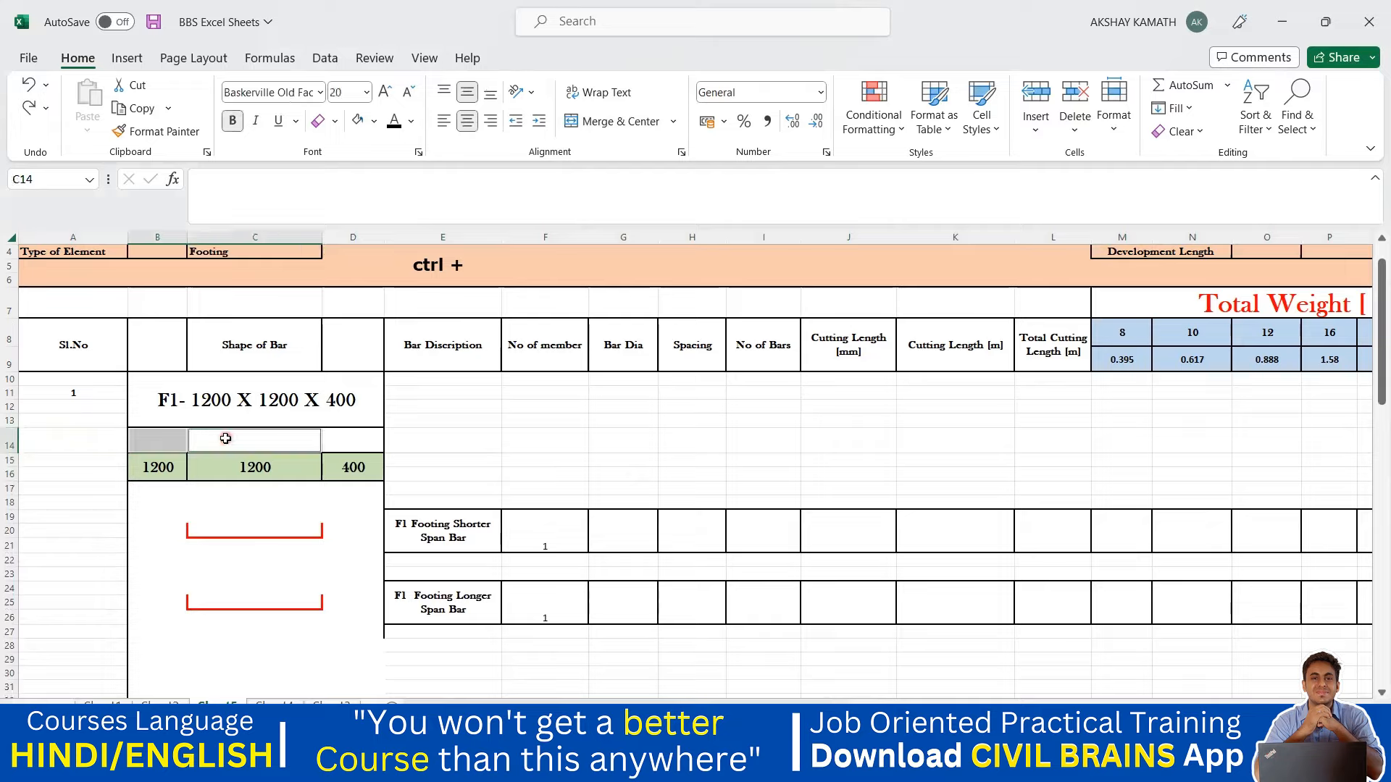
{"action": "left_click", "coordinate": [363, 440], "text": "ctrl"}
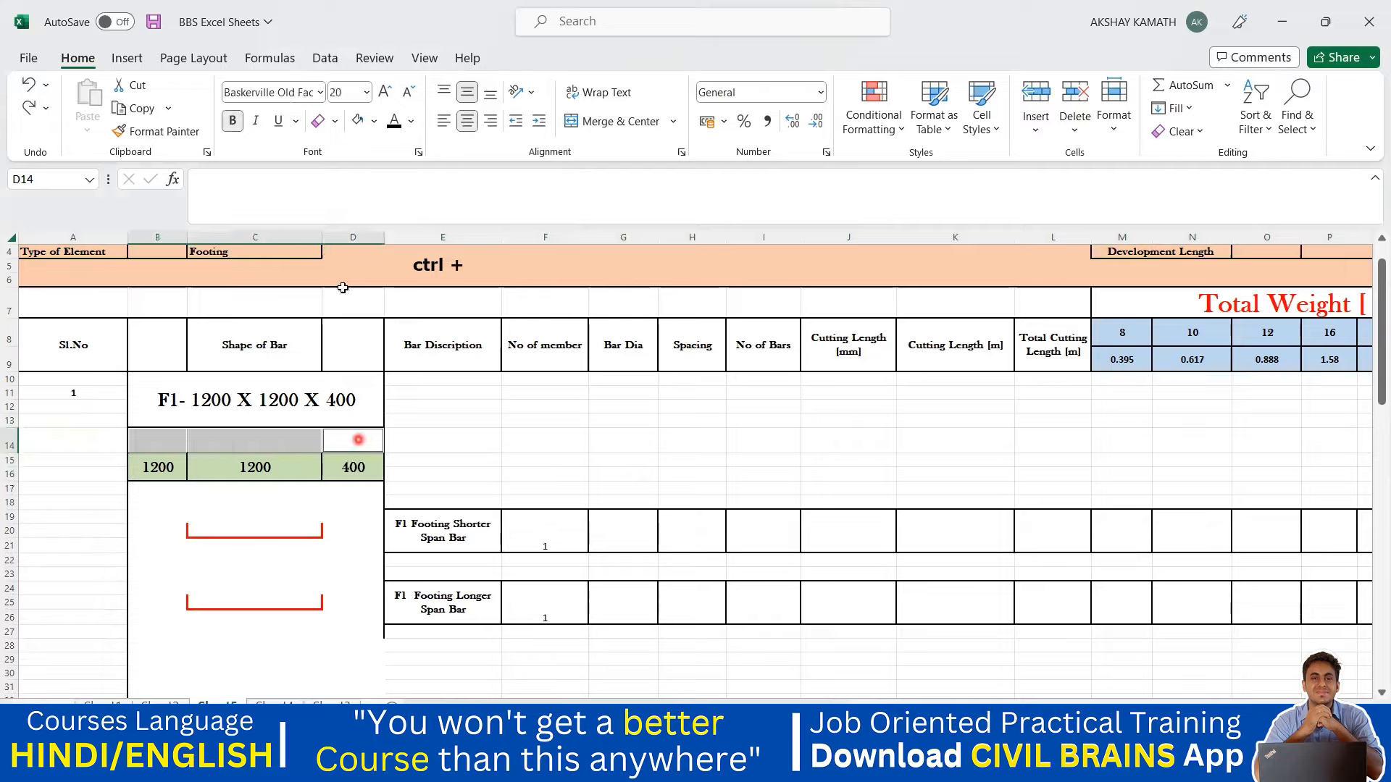
{"action": "left_click", "coordinate": [187, 559]}
{"action": "left_click", "coordinate": [165, 436]}
{"action": "left_click", "coordinate": [221, 439], "text": "ctrl"}
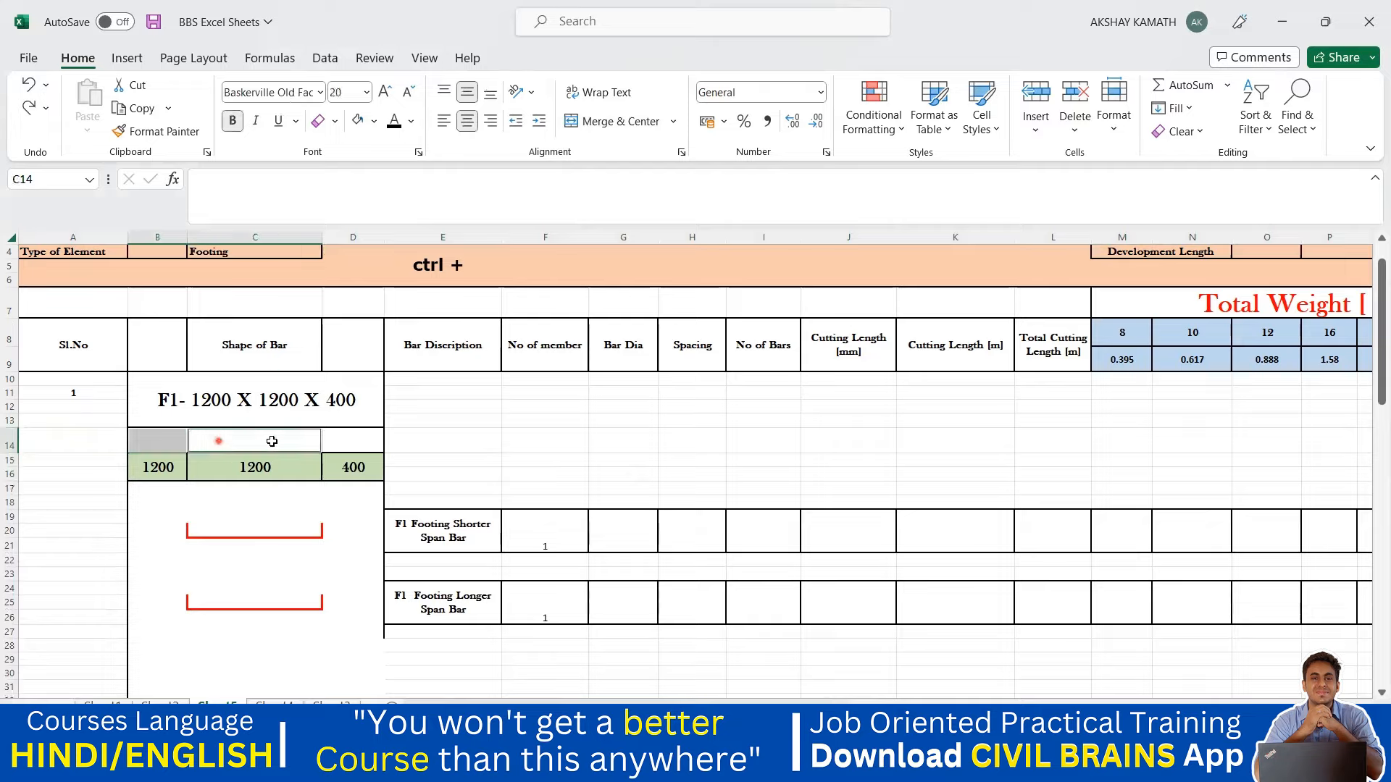
{"action": "left_click", "coordinate": [356, 439], "text": "ctrl"}
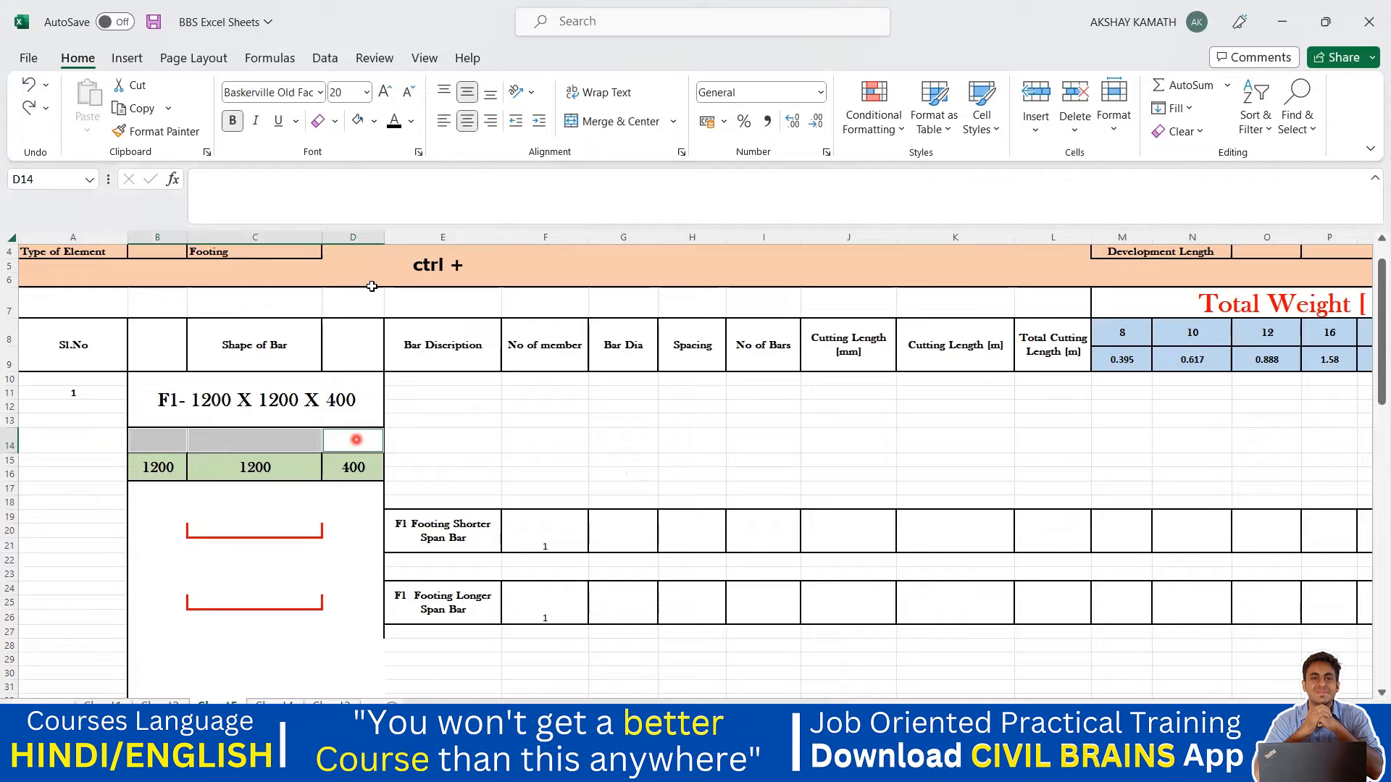
{"action": "left_click", "coordinate": [335, 122]}
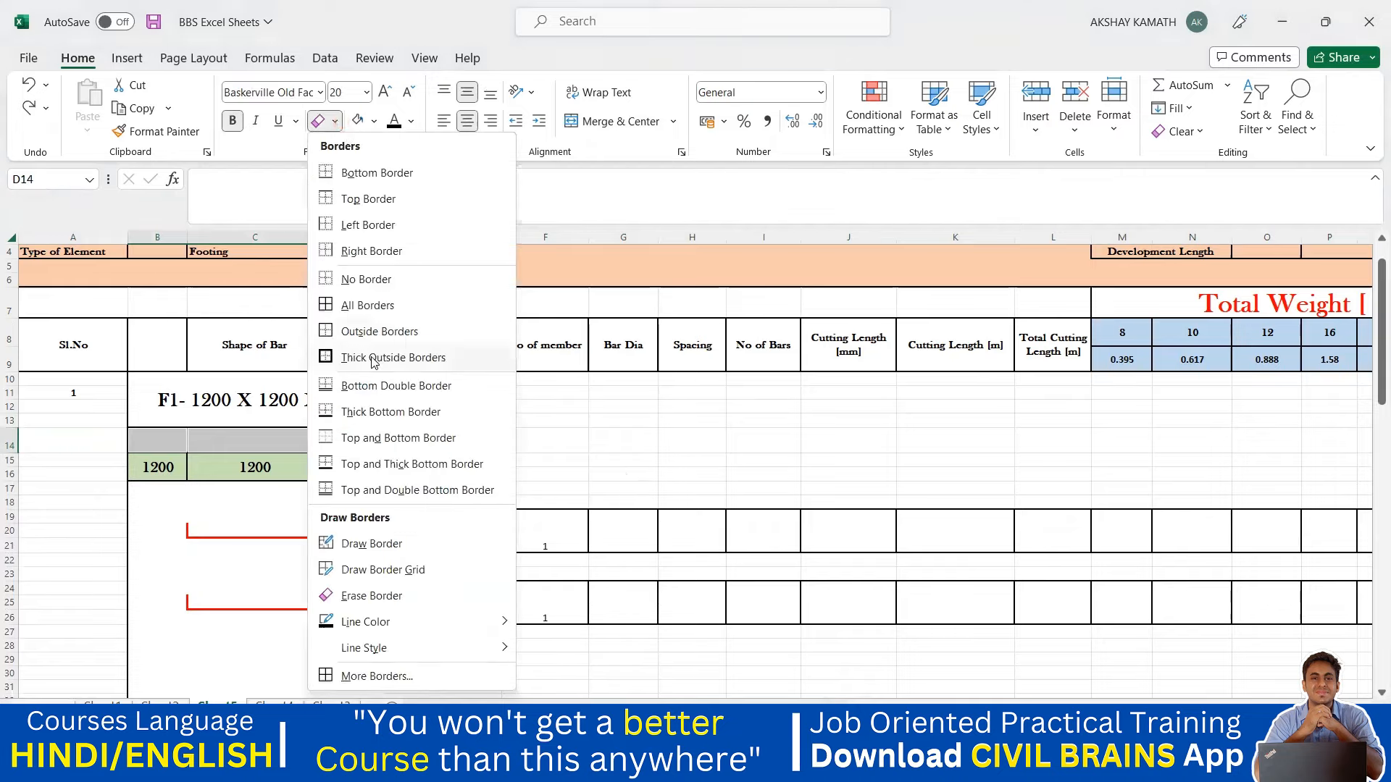
{"action": "left_click", "coordinate": [406, 358]}
Label the first two footing dimensions with L in B14 and B in C14.
{"action": "left_click", "coordinate": [178, 439]}
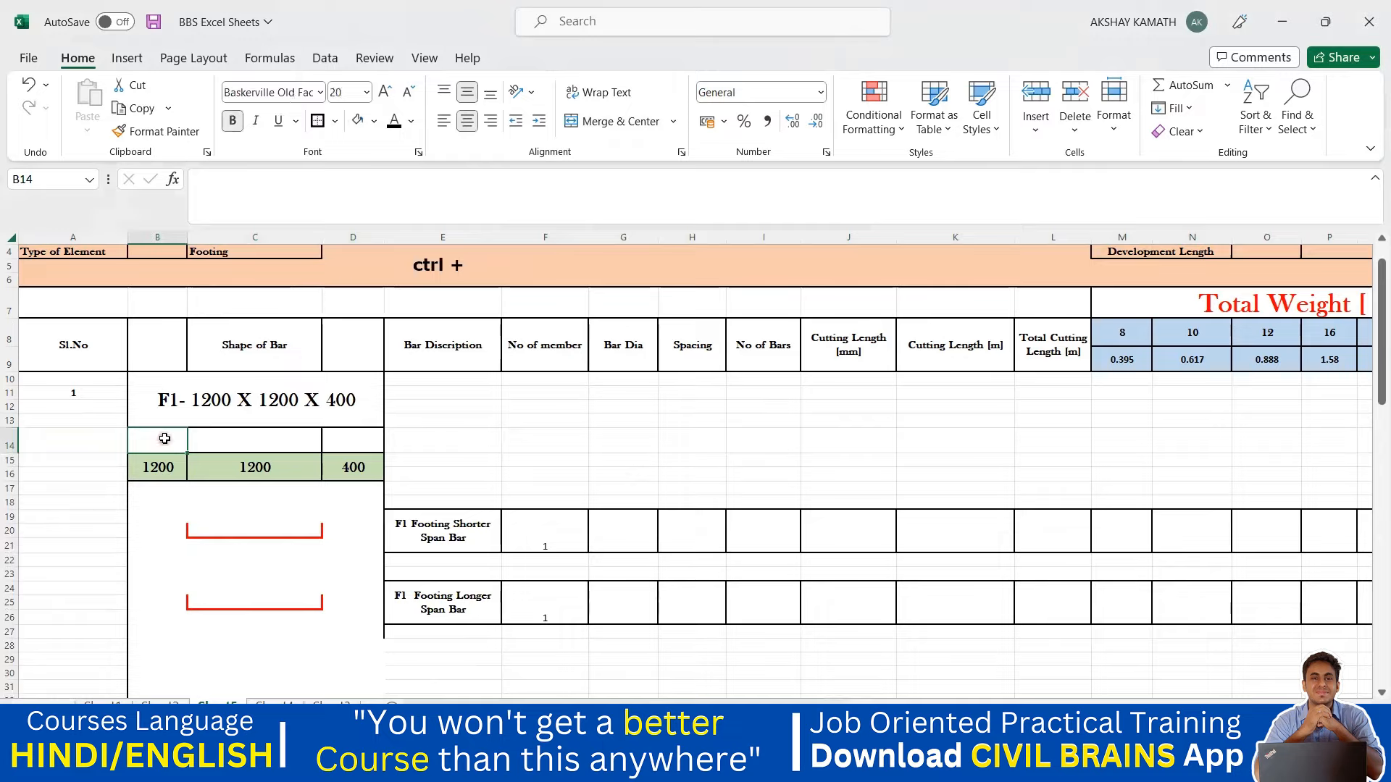
{"action": "type", "text": "L"}
{"action": "left_click", "coordinate": [551, 436]}
{"action": "left_click", "coordinate": [255, 424]}
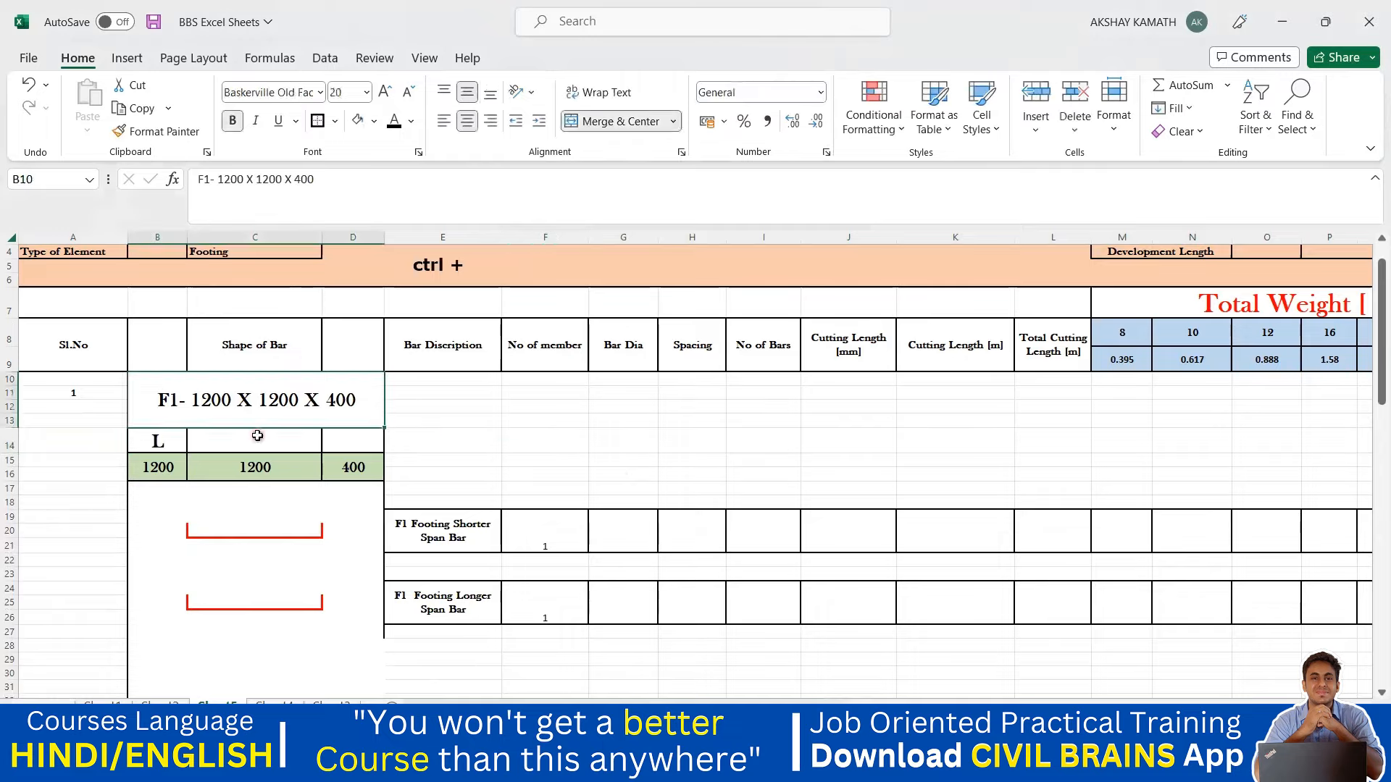
{"action": "double_click", "coordinate": [258, 436]}
{"action": "type", "text": "B"}
{"action": "left_click", "coordinate": [554, 431]}
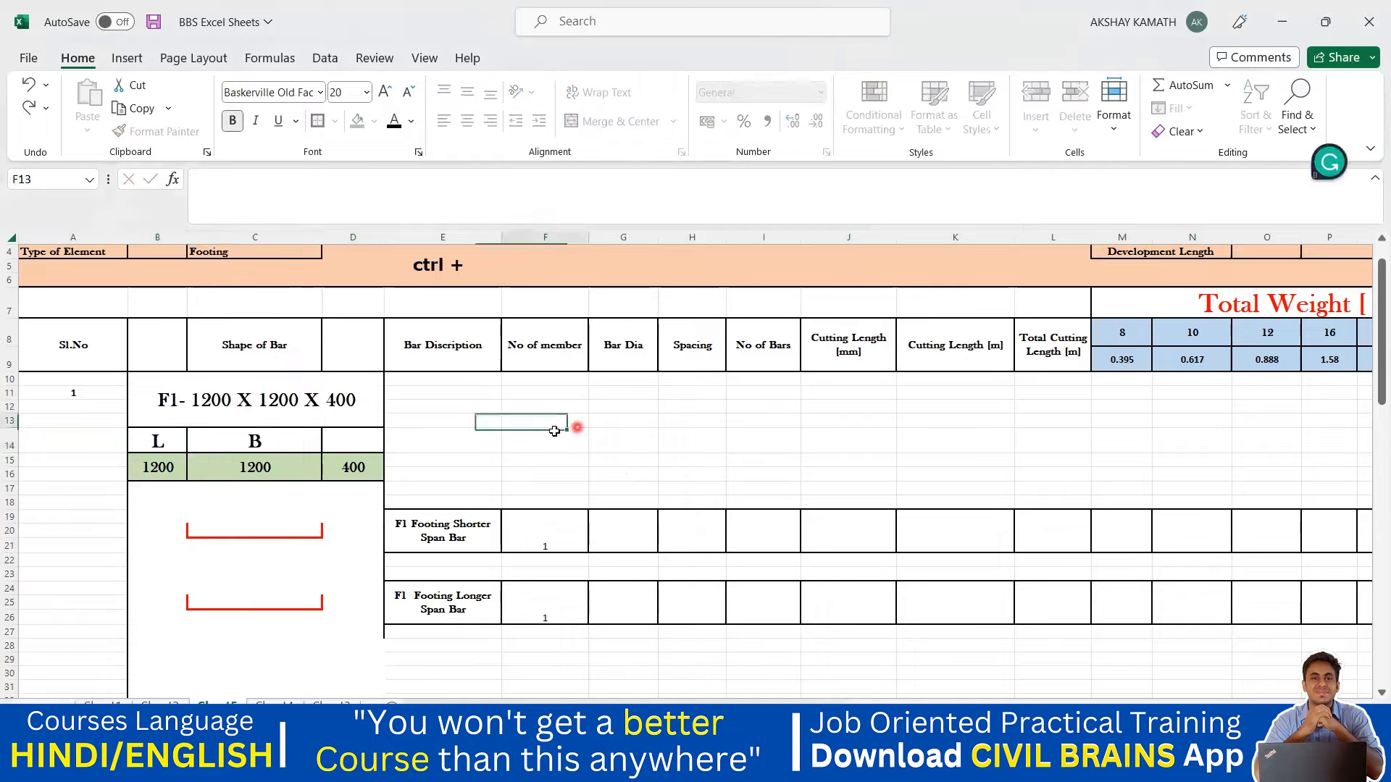
Label the third footing dimension with D in cell D14.
{"action": "double_click", "coordinate": [359, 437]}
{"action": "type", "text": "D"}
{"action": "left_click", "coordinate": [554, 440]}
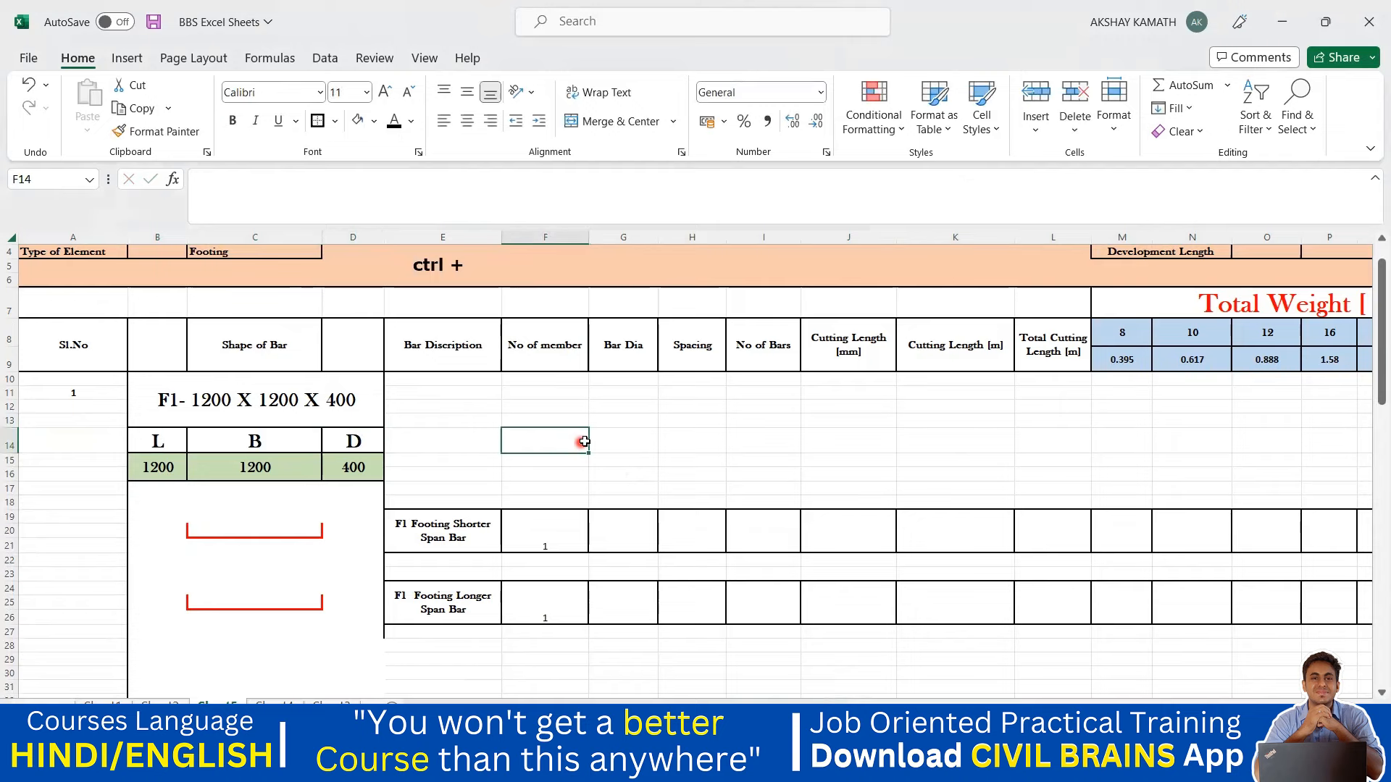
Fill the L, B and D labels and the footing dimensions below them with light gold.
{"action": "scroll", "coordinate": [604, 429], "scroll_direction": "down", "scroll_amount": 1}
{"action": "left_click_drag", "start_coordinate": [158, 399], "coordinate": [355, 423]}
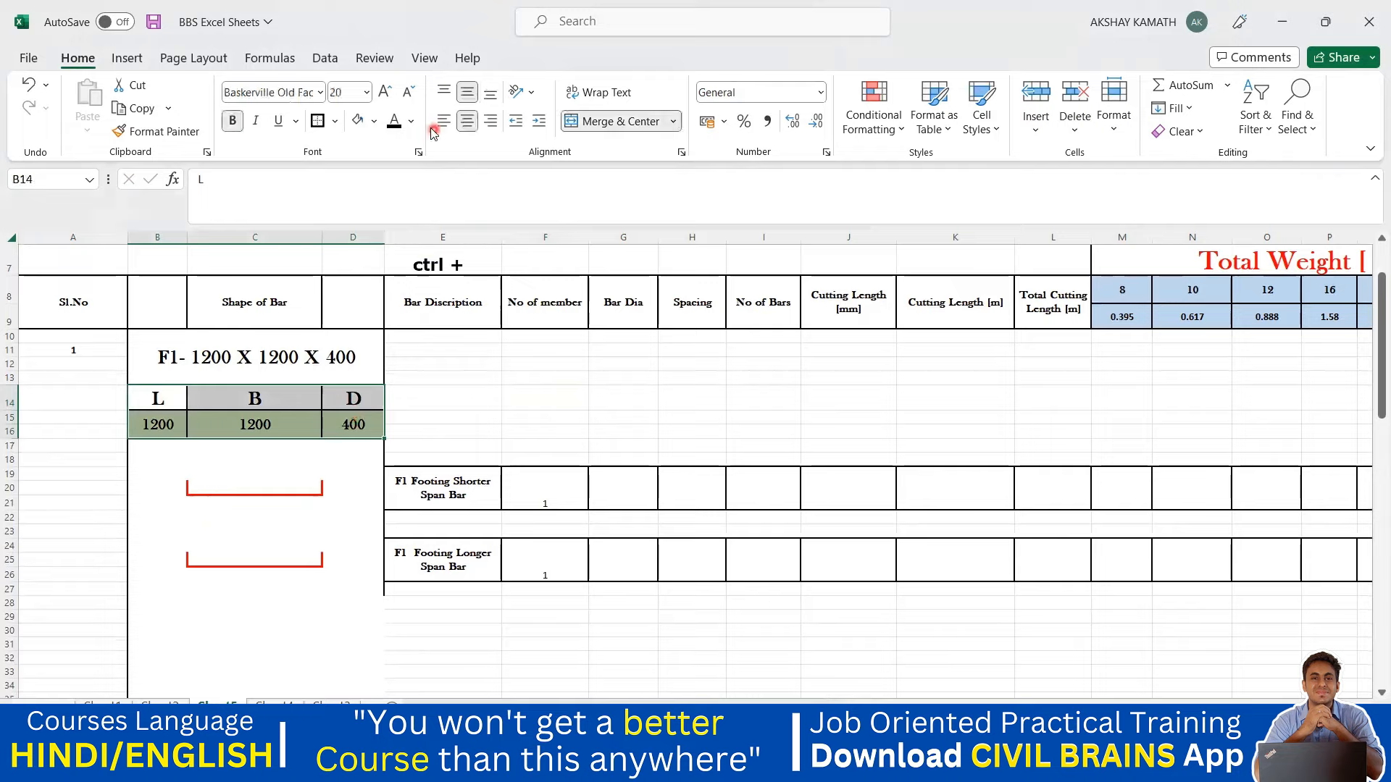
{"action": "left_click", "coordinate": [374, 121]}
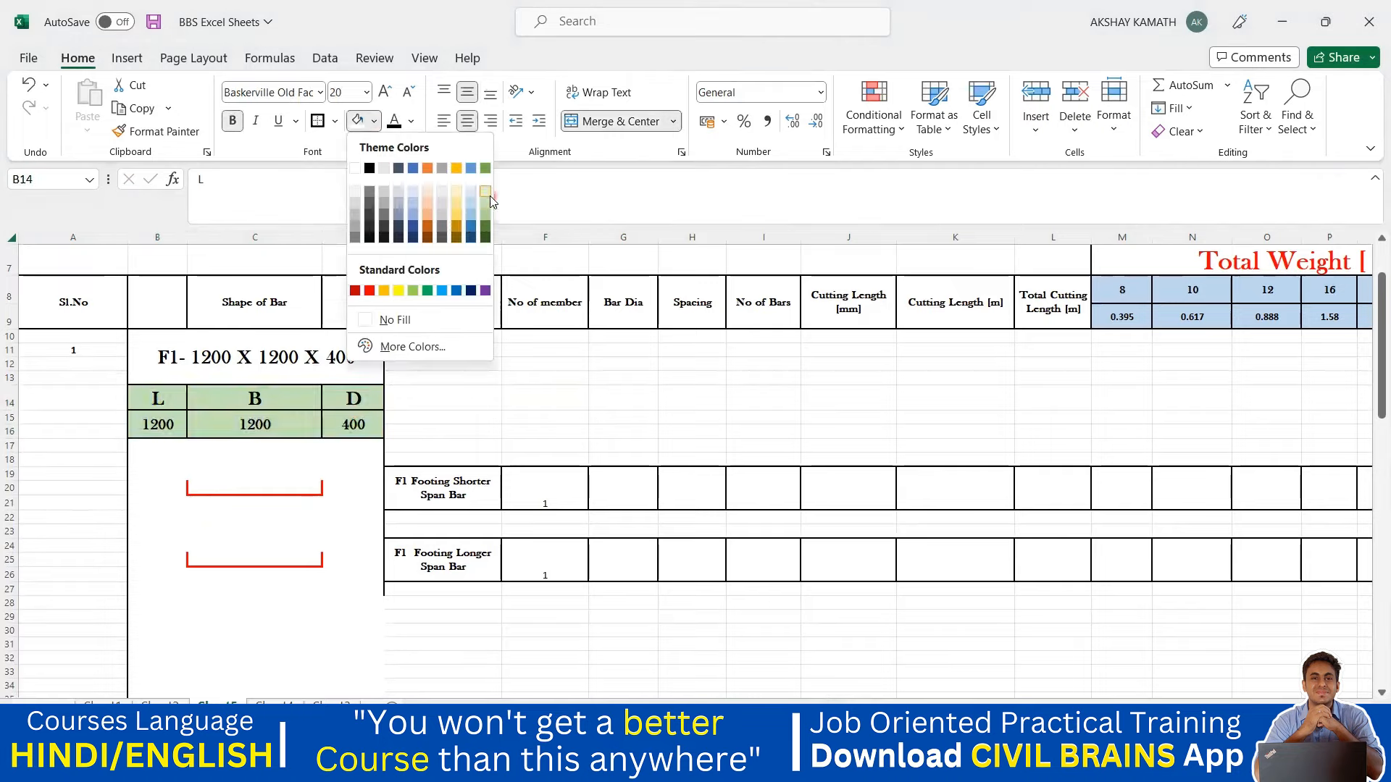
{"action": "left_click", "coordinate": [452, 206]}
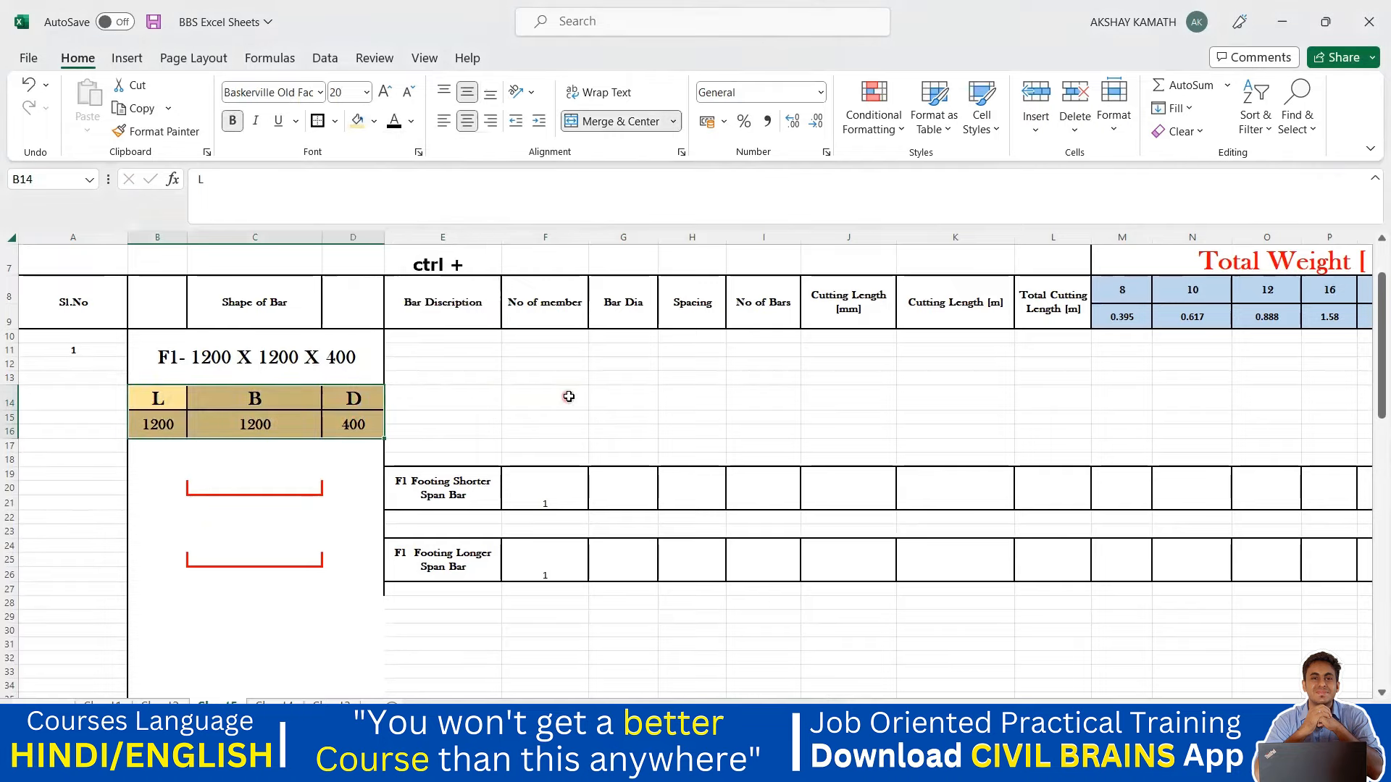
{"action": "left_click", "coordinate": [579, 399]}
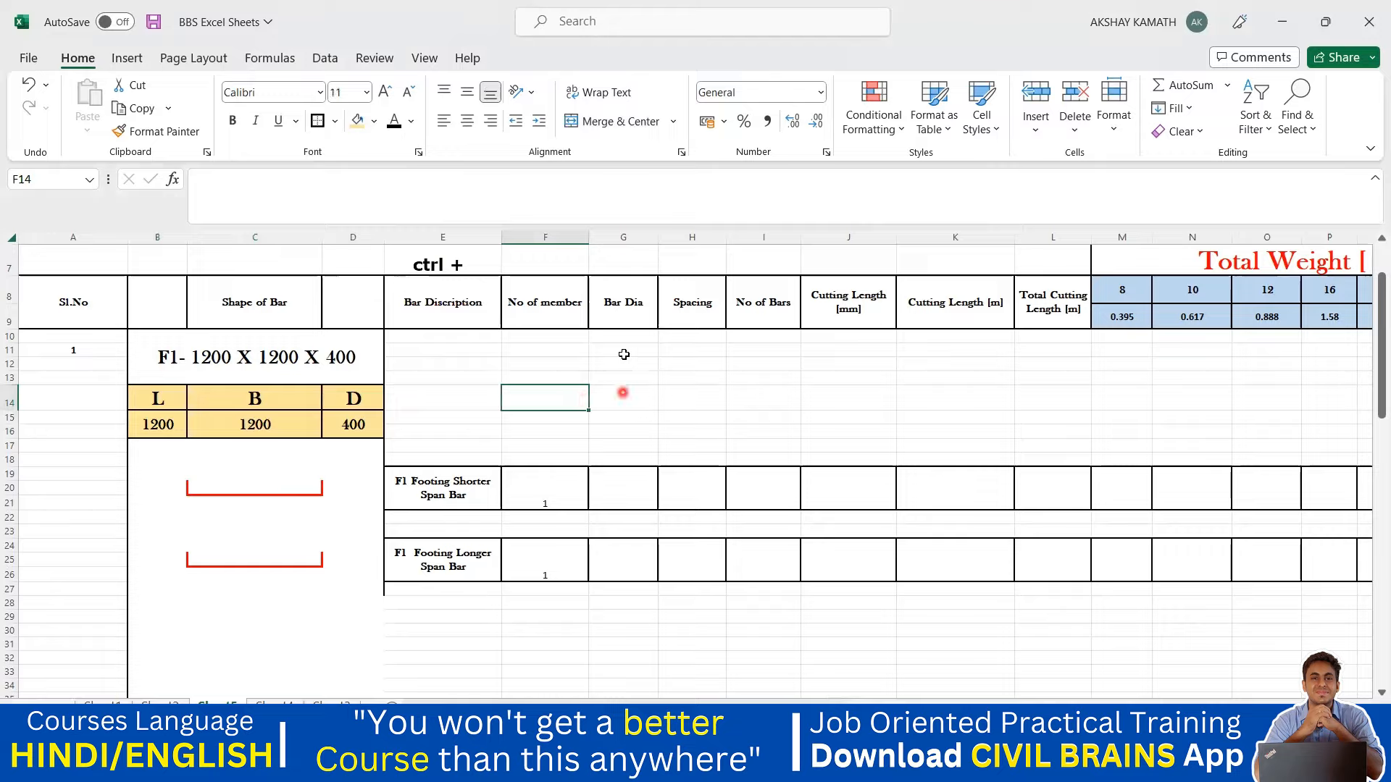
Check the longer-span cutting length calculation slide in PowerPoint, and return to the Excel workbook.
{"action": "left_click", "coordinate": [260, 504]}
{"action": "left_click", "coordinate": [235, 532]}
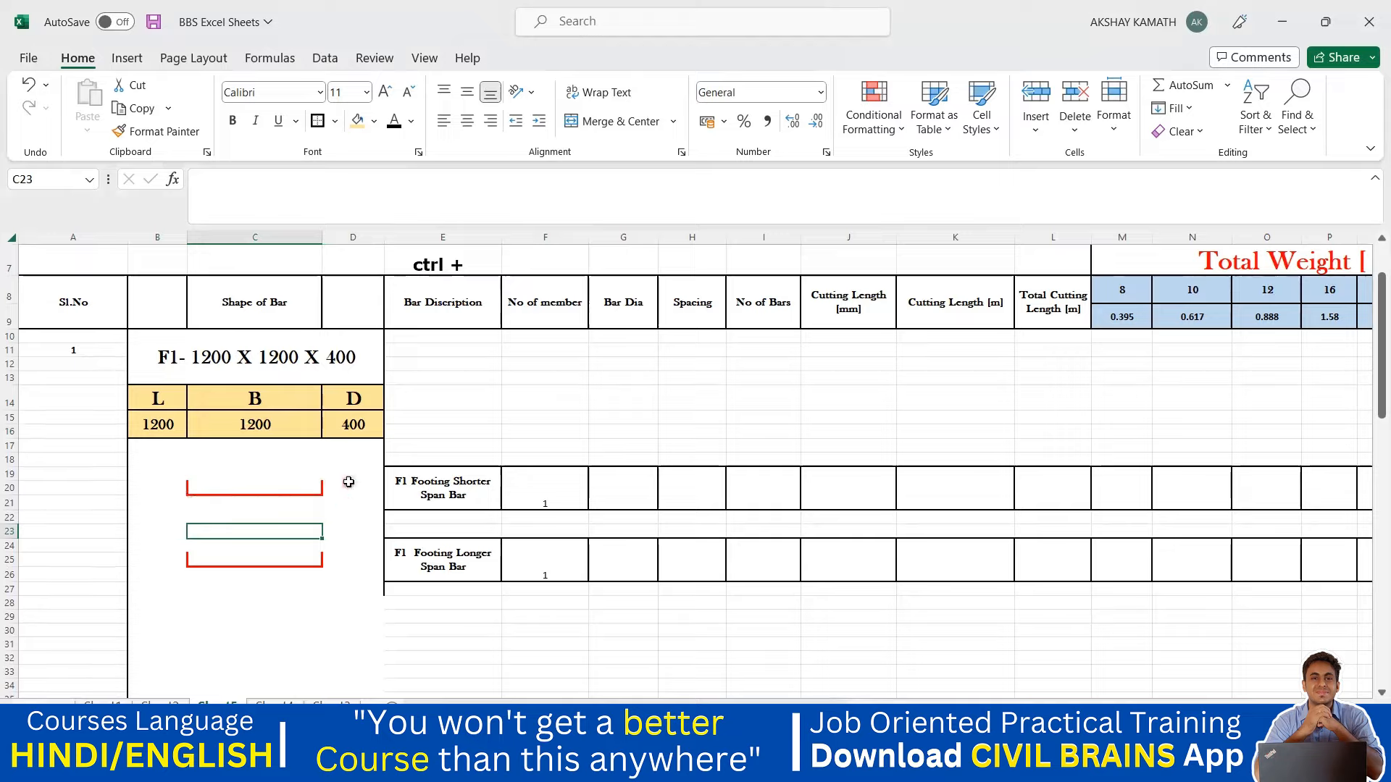
{"action": "left_click", "coordinate": [898, 765]}
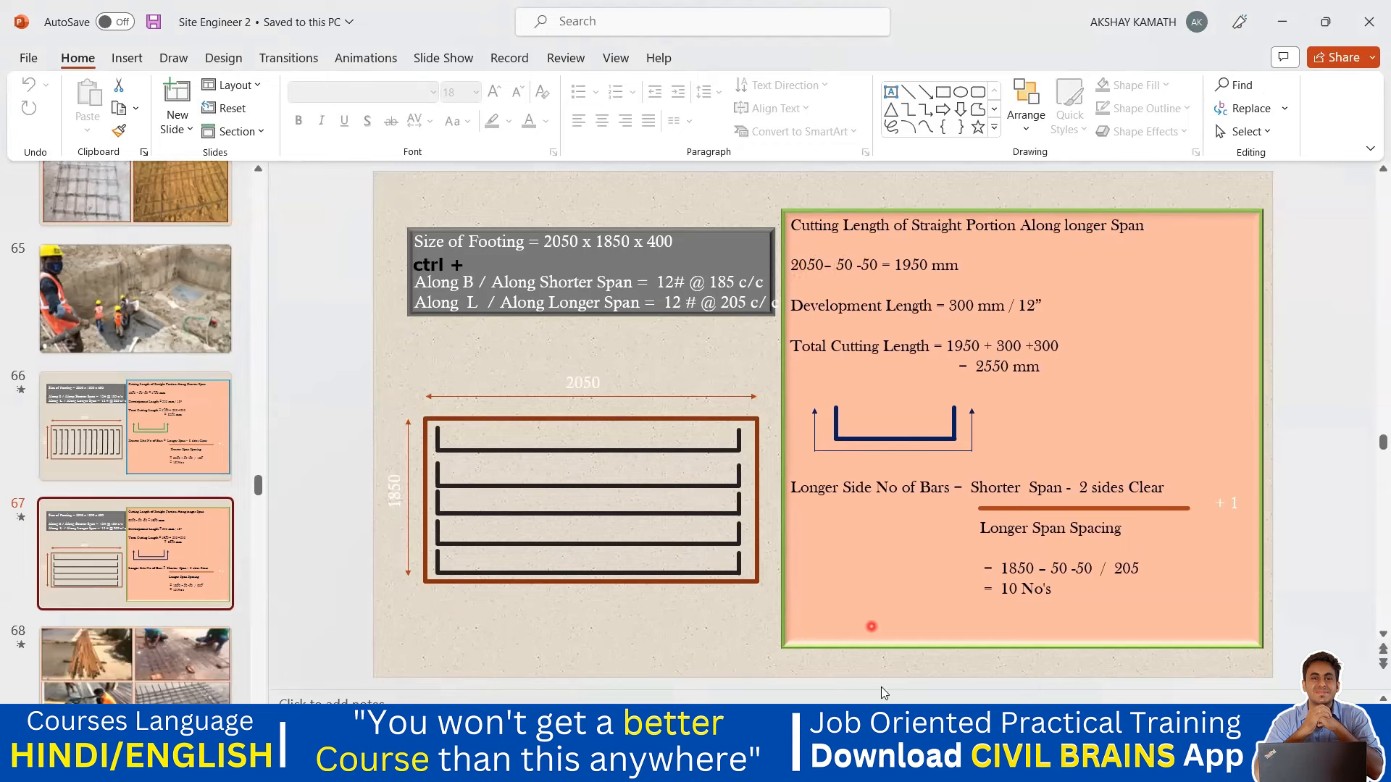
{"action": "left_click", "coordinate": [433, 763]}
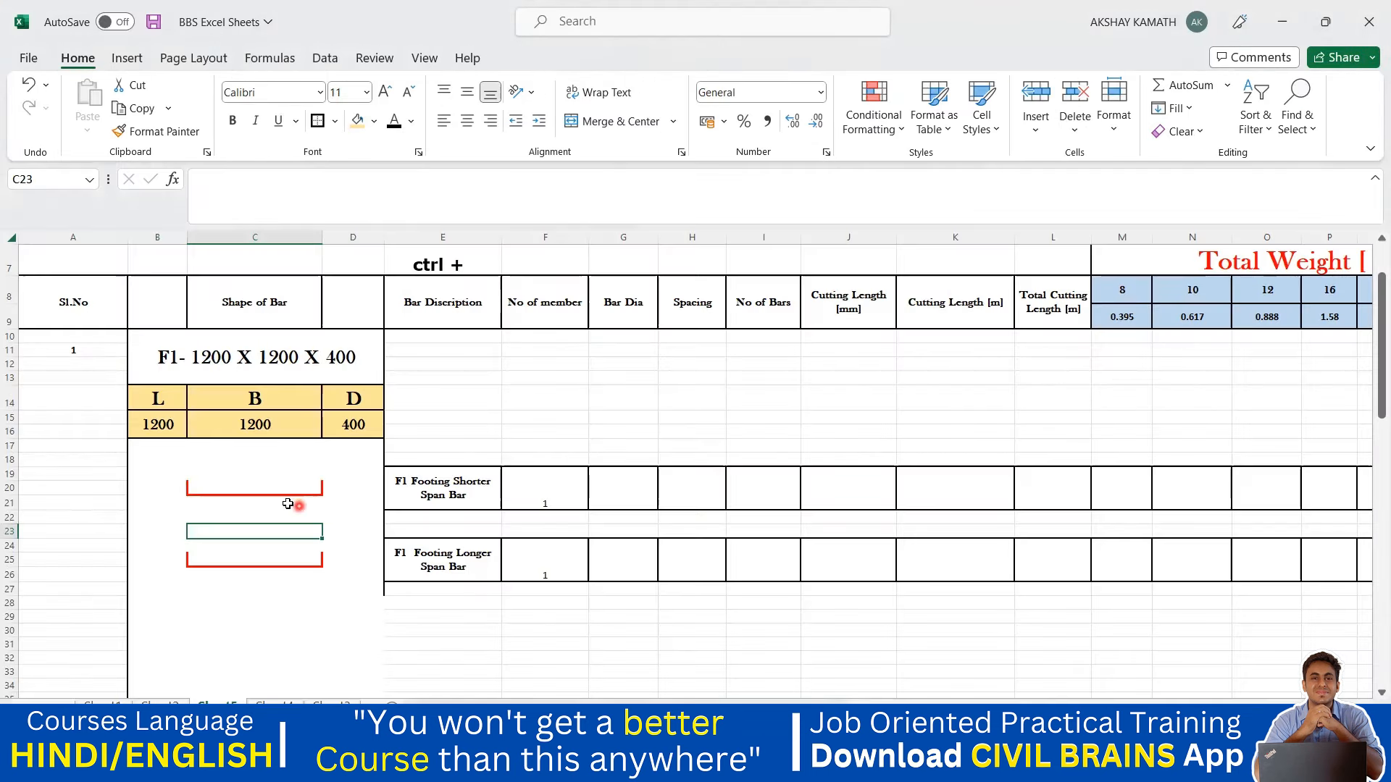
Enter the formula +C15-50-50 in C21, below the shorter span bar shape, to deduct the cover from both sides.
{"action": "left_click", "coordinate": [240, 517]}
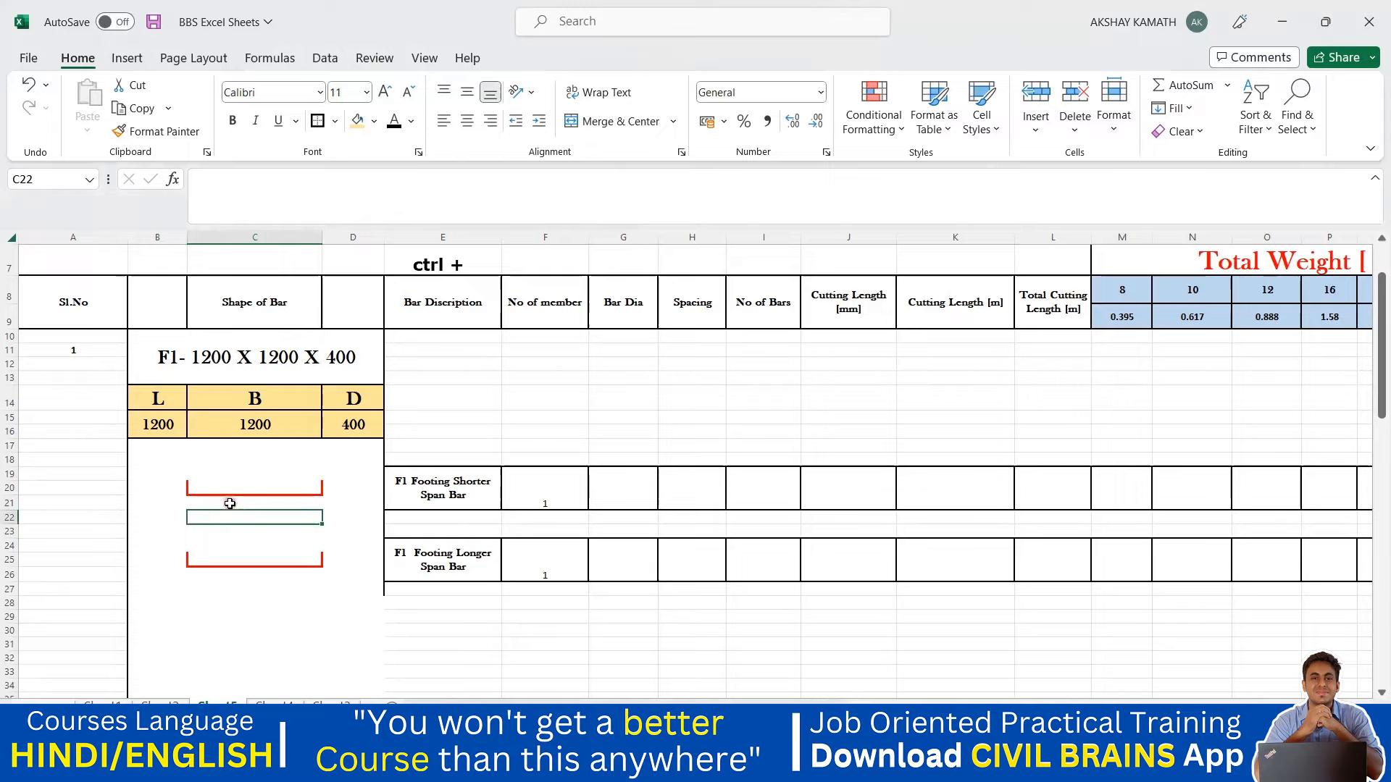
{"action": "left_click", "coordinate": [230, 501]}
{"action": "type", "text": "+"}
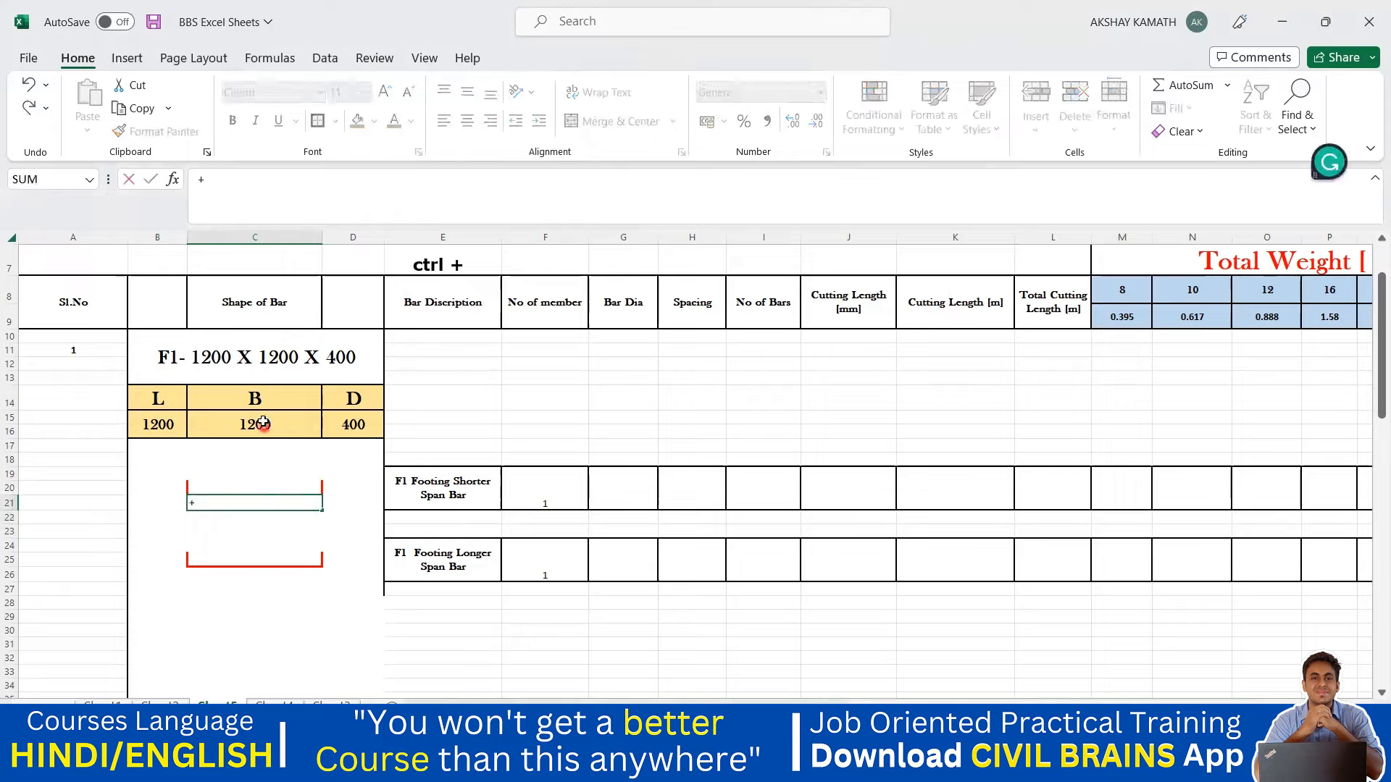
{"action": "left_click", "coordinate": [232, 422]}
{"action": "type", "text": "-"}
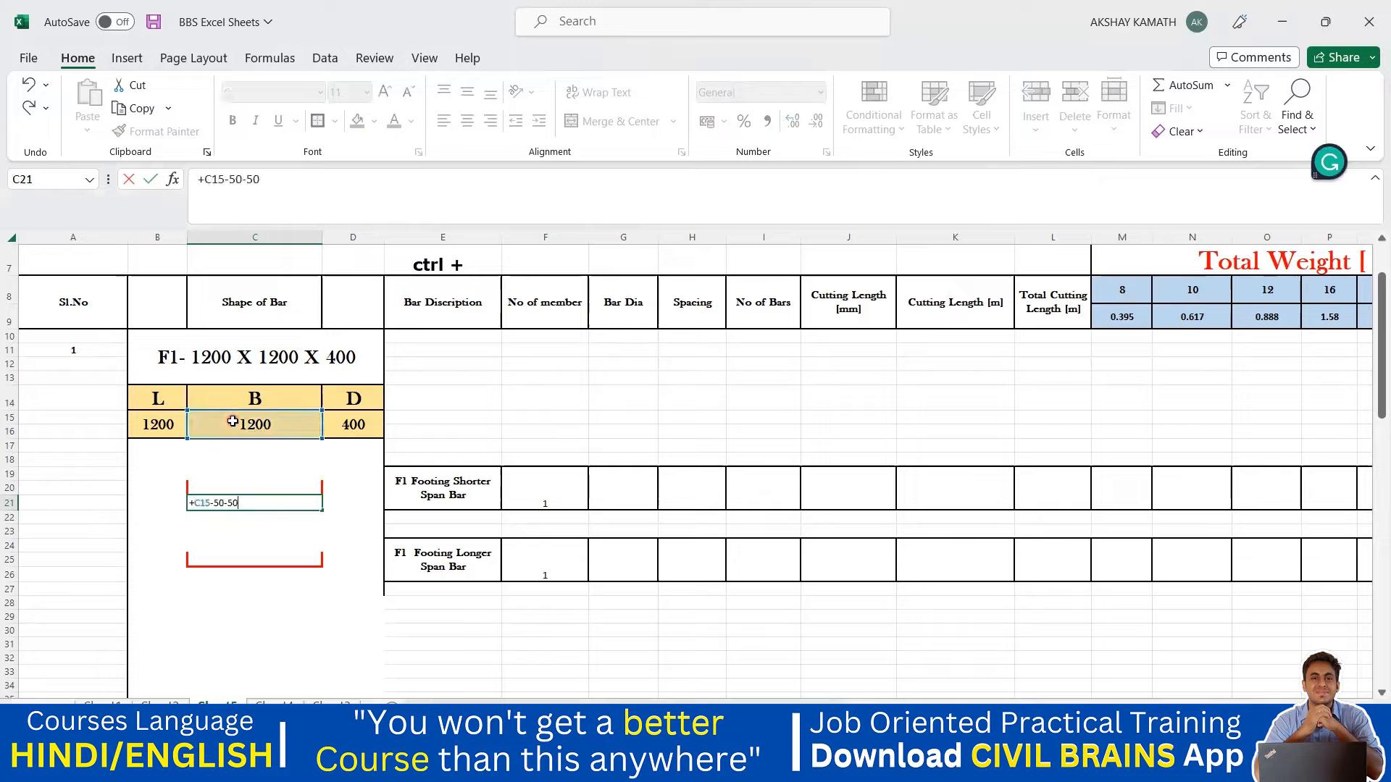
{"action": "type", "text": "50-50"}
{"action": "key", "text": "ctrl+Return"}
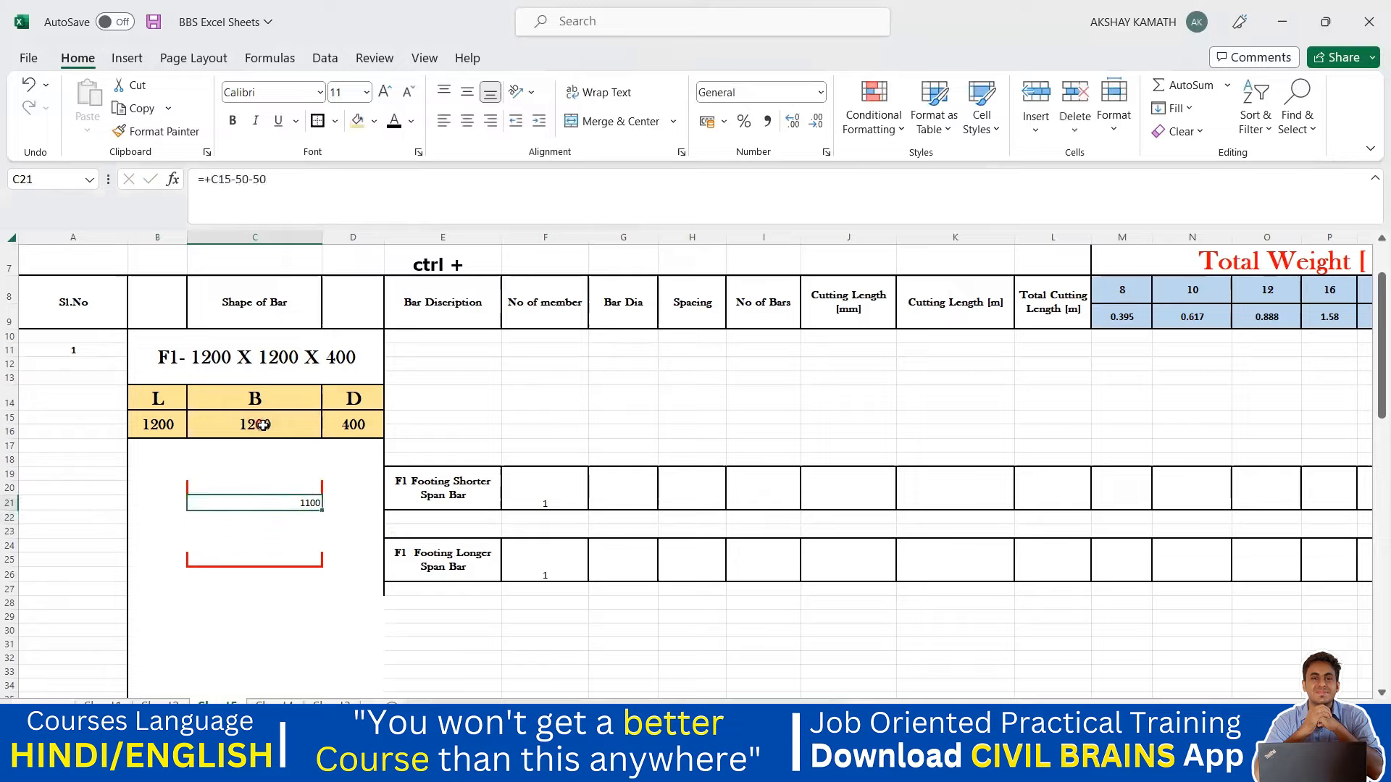
Centre the bar length in C21 horizontally and make it bold.
{"action": "left_click", "coordinate": [290, 516]}
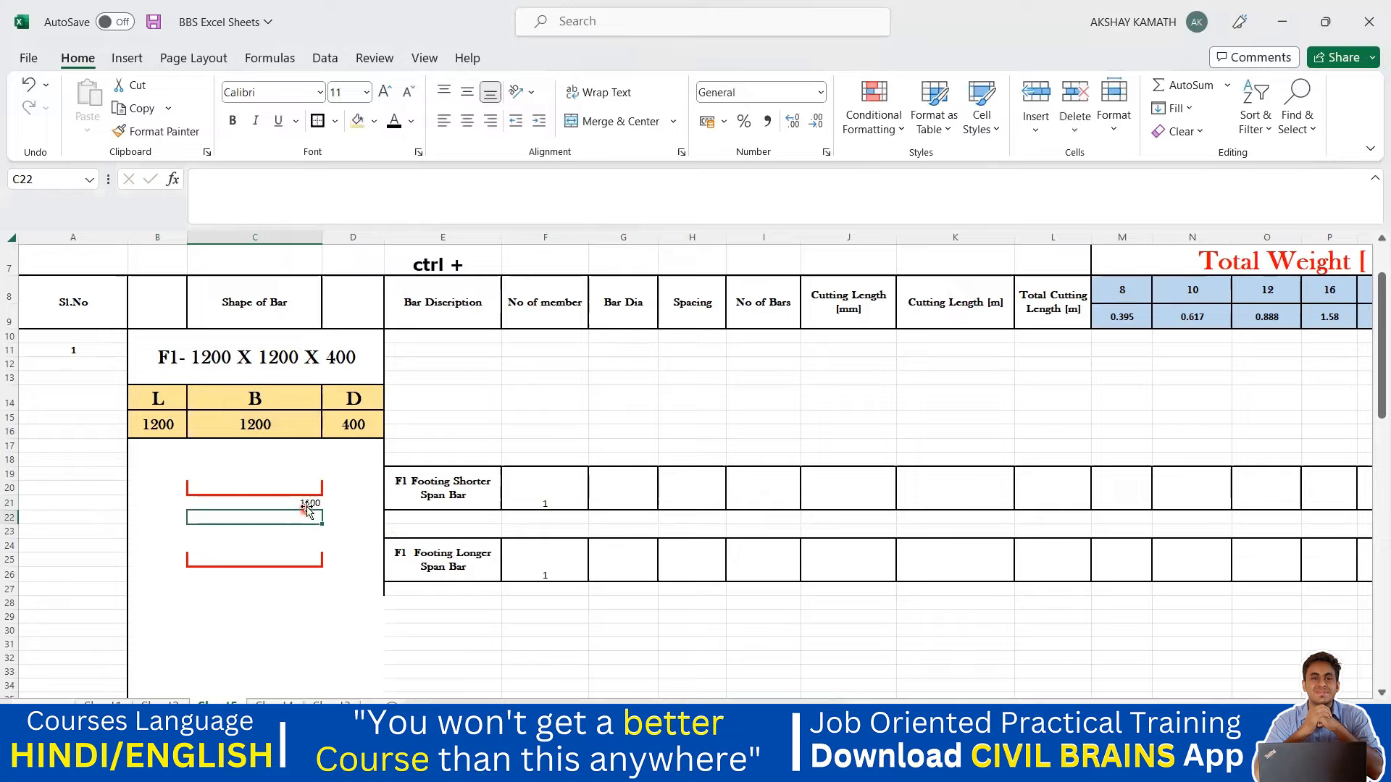
{"action": "left_click", "coordinate": [315, 501]}
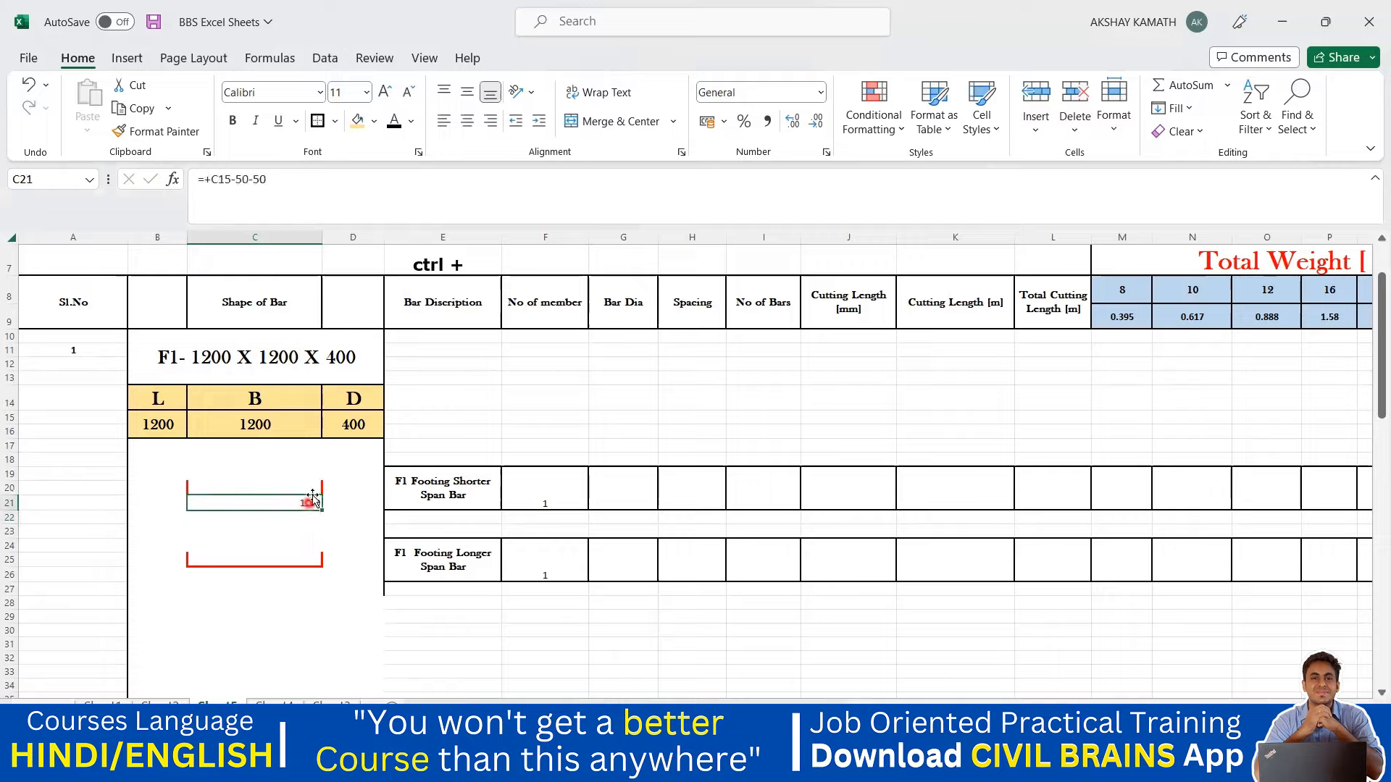
{"action": "left_click", "coordinate": [468, 122]}
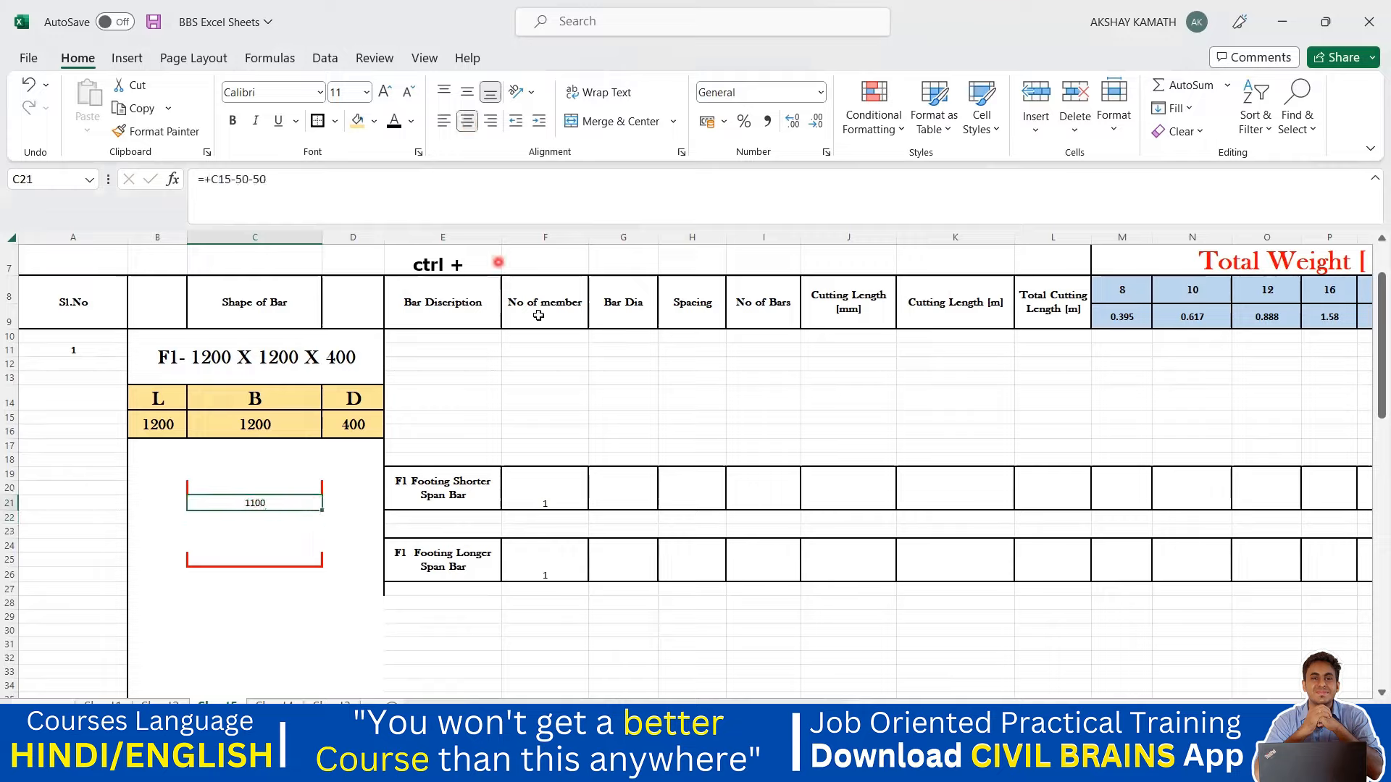
{"action": "left_click", "coordinate": [661, 398]}
{"action": "left_click", "coordinate": [257, 503]}
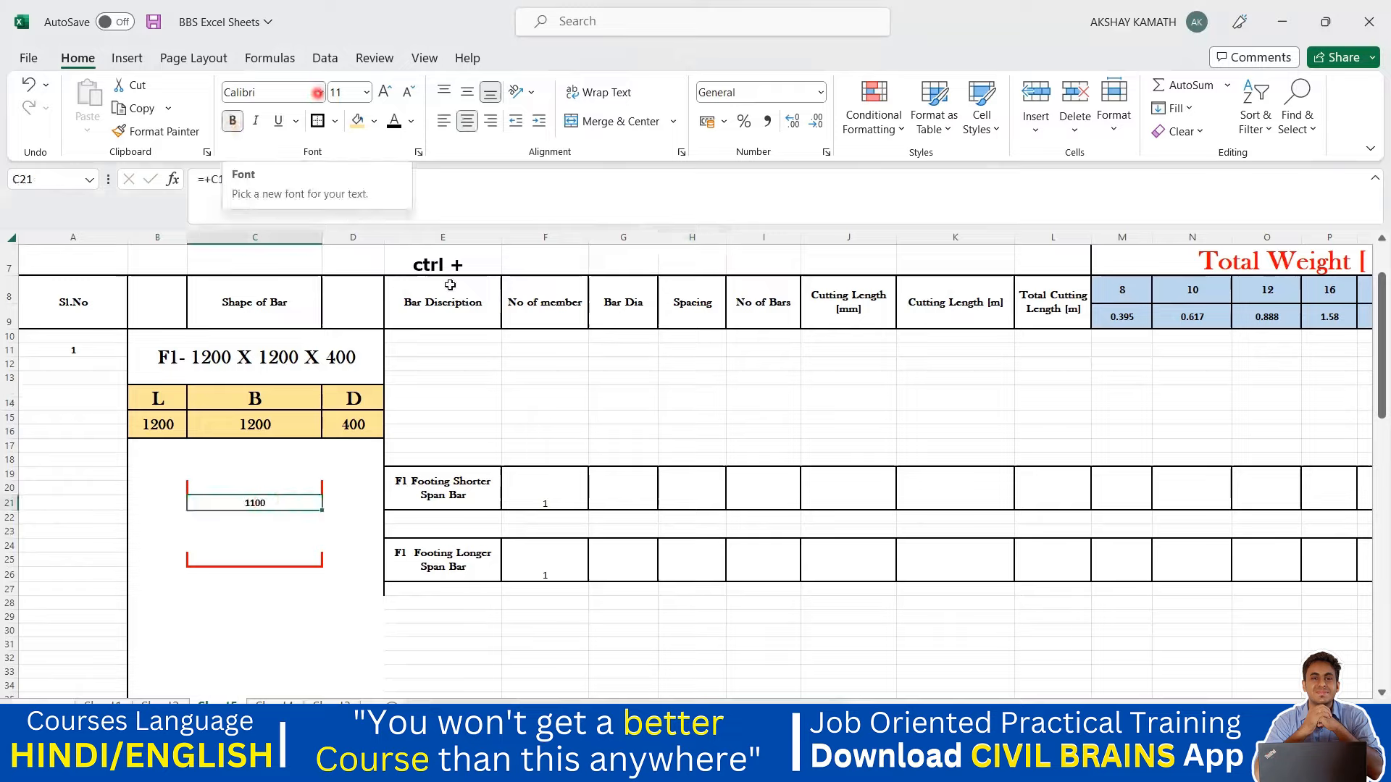
{"action": "left_click", "coordinate": [608, 376]}
{"action": "left_click", "coordinate": [268, 505]}
{"action": "left_click", "coordinate": [608, 406]}
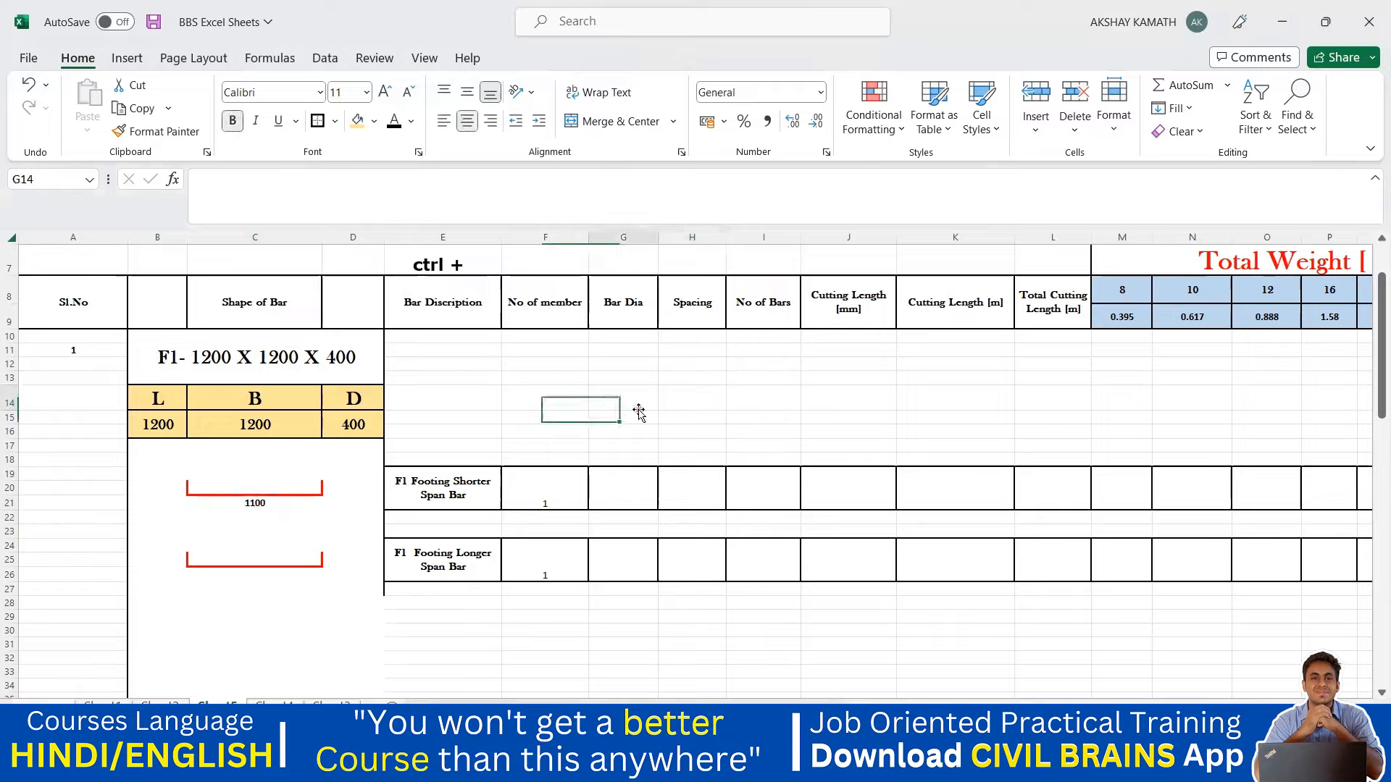
{"action": "left_click", "coordinate": [174, 488]}
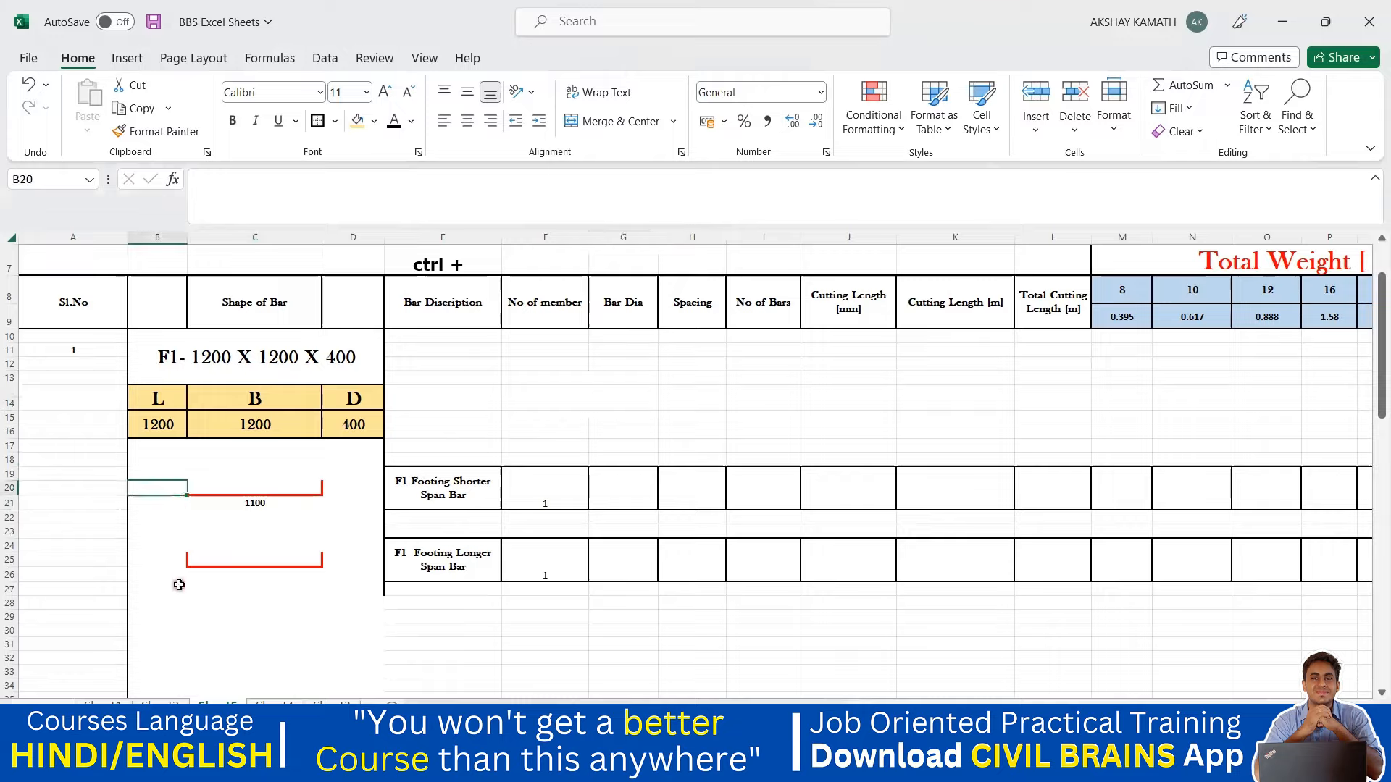
{"action": "left_click", "coordinate": [398, 533]}
{"action": "left_click", "coordinate": [176, 487]}
{"action": "left_click", "coordinate": [194, 518]}
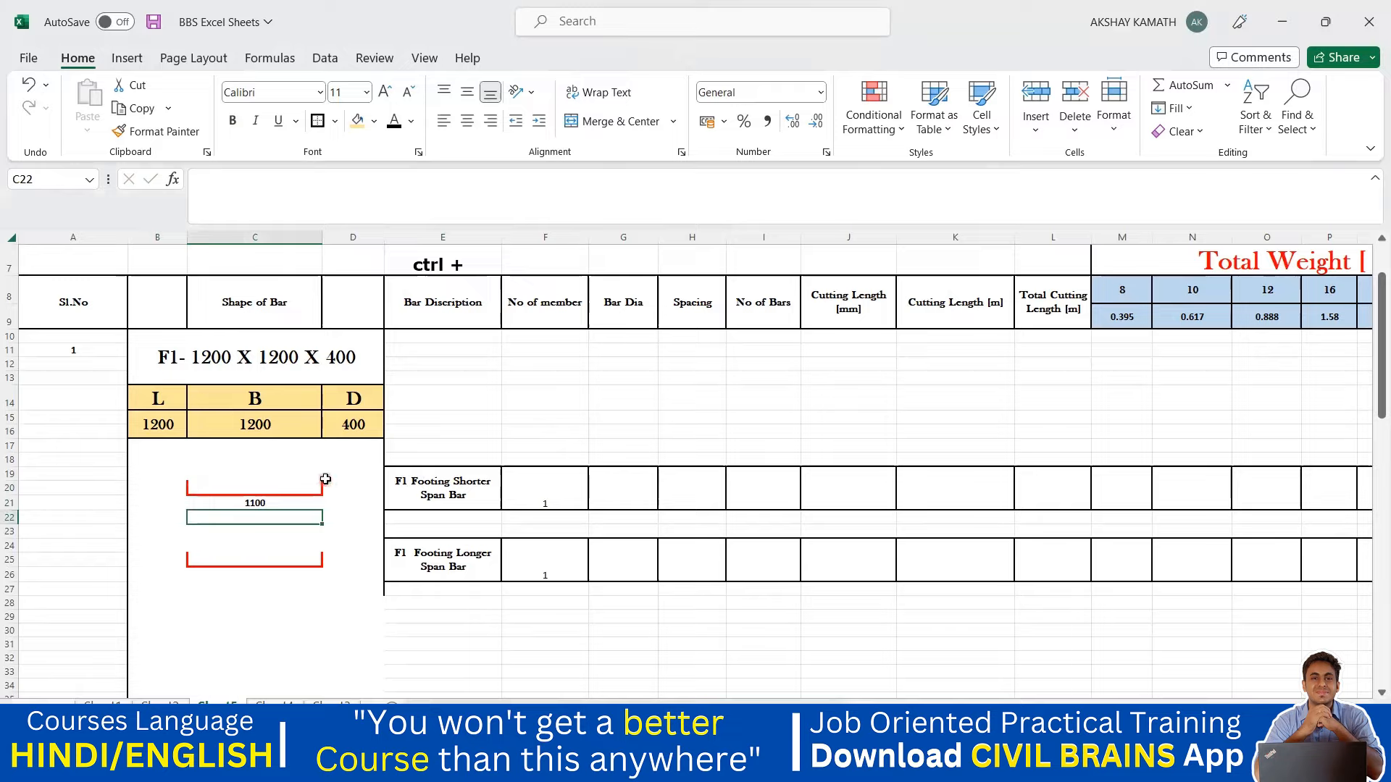
{"action": "left_click", "coordinate": [175, 486]}
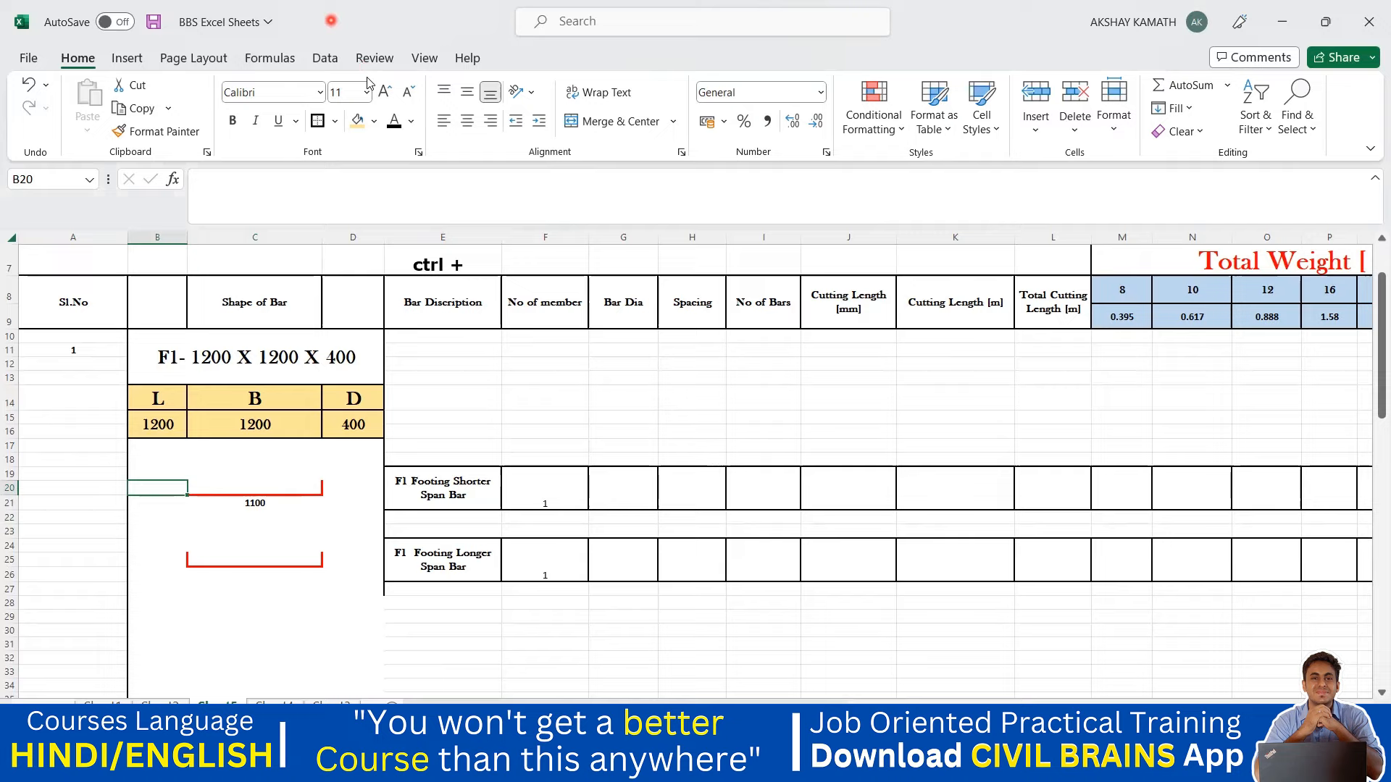
Write a three-line on-screen annotation beside the footing dimensions, reading D - 50 -50, 400 -50 -50 and 300 MM.
{"action": "left_click", "coordinate": [586, 376]}
{"action": "type", "text": "D"}
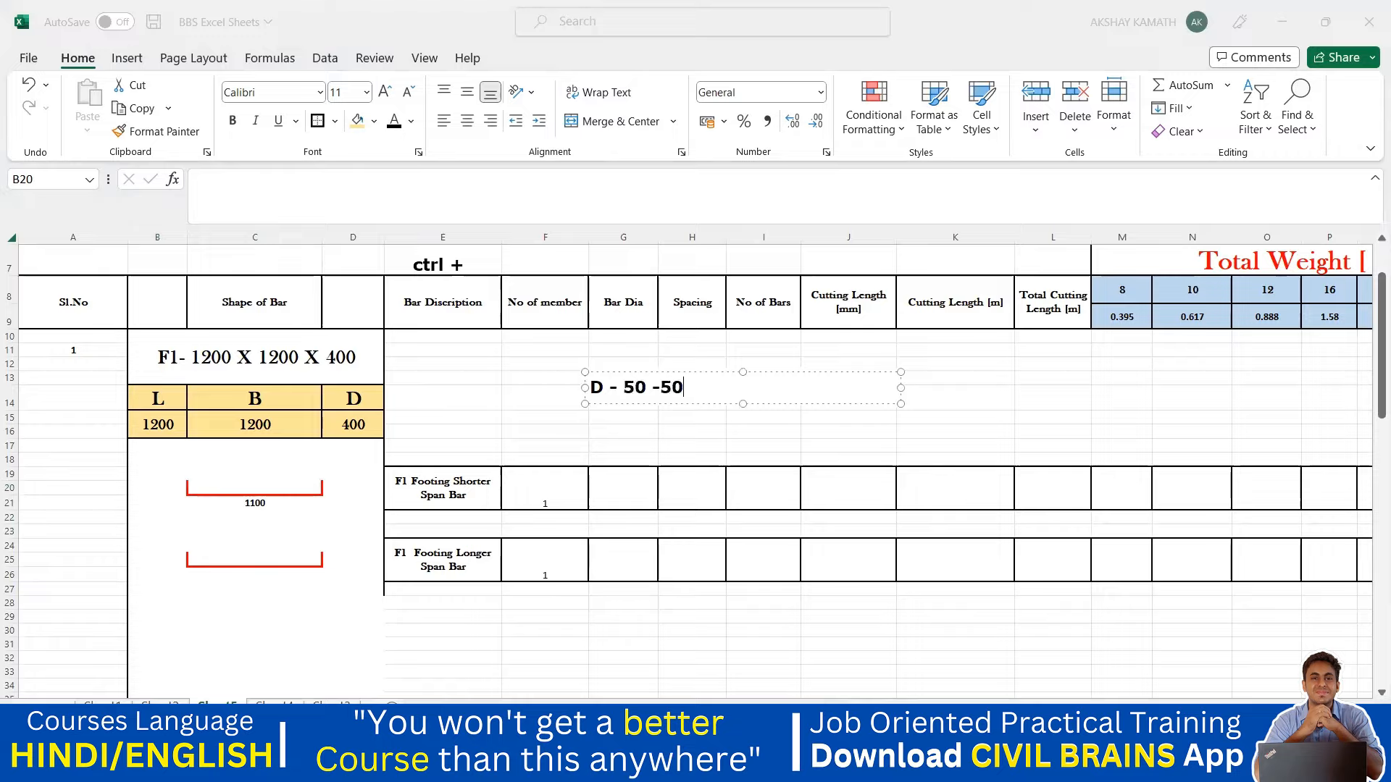
{"action": "type", "text": "- 50 -50"}
{"action": "key", "text": "Return"}
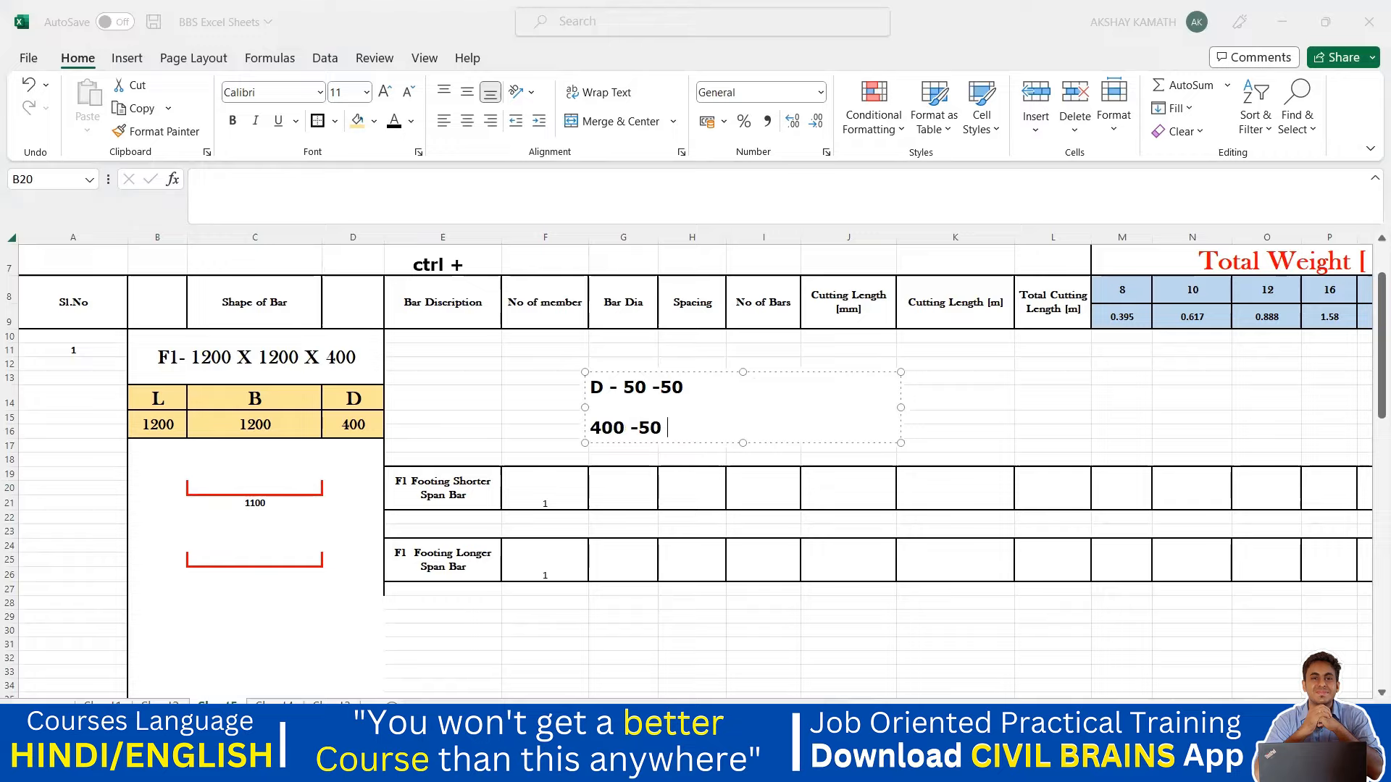
{"action": "key", "text": "Return"}
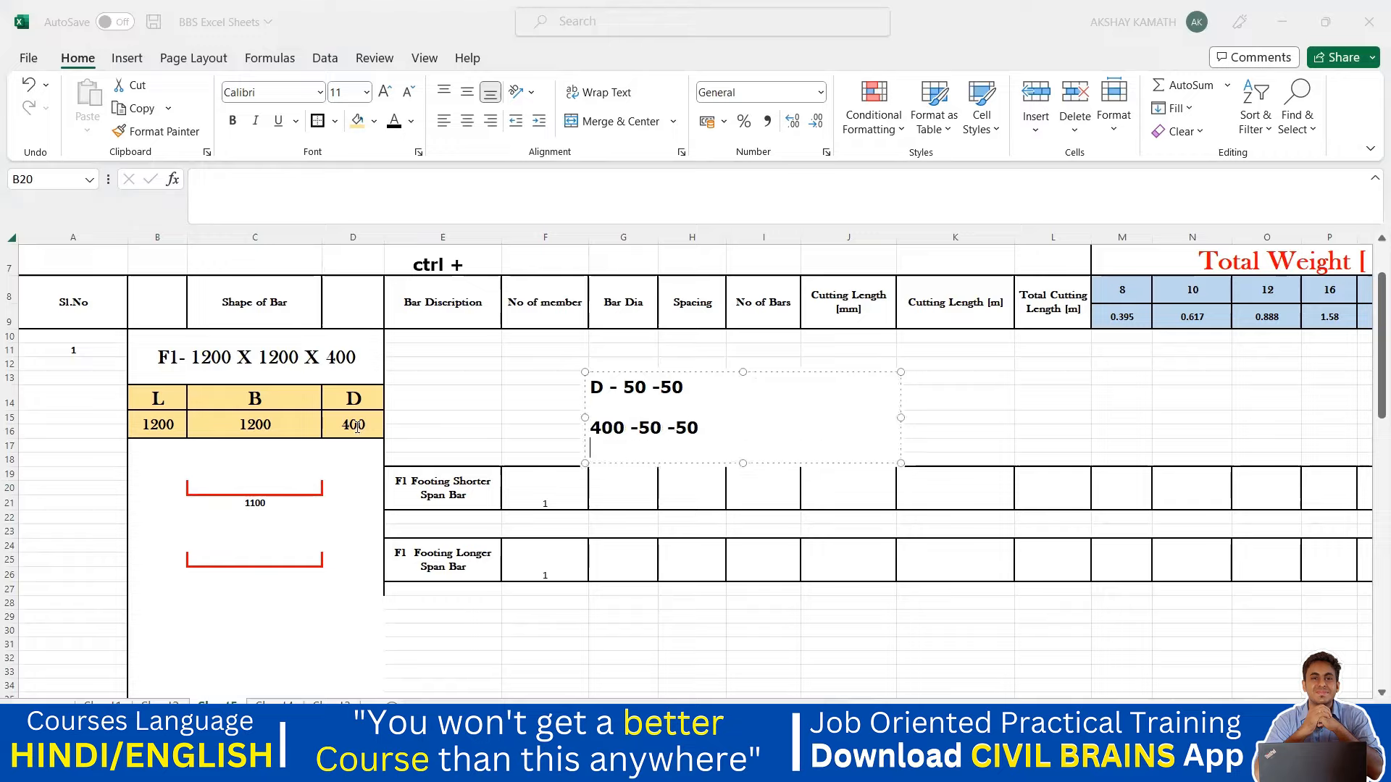
{"action": "type", "text": "3"}
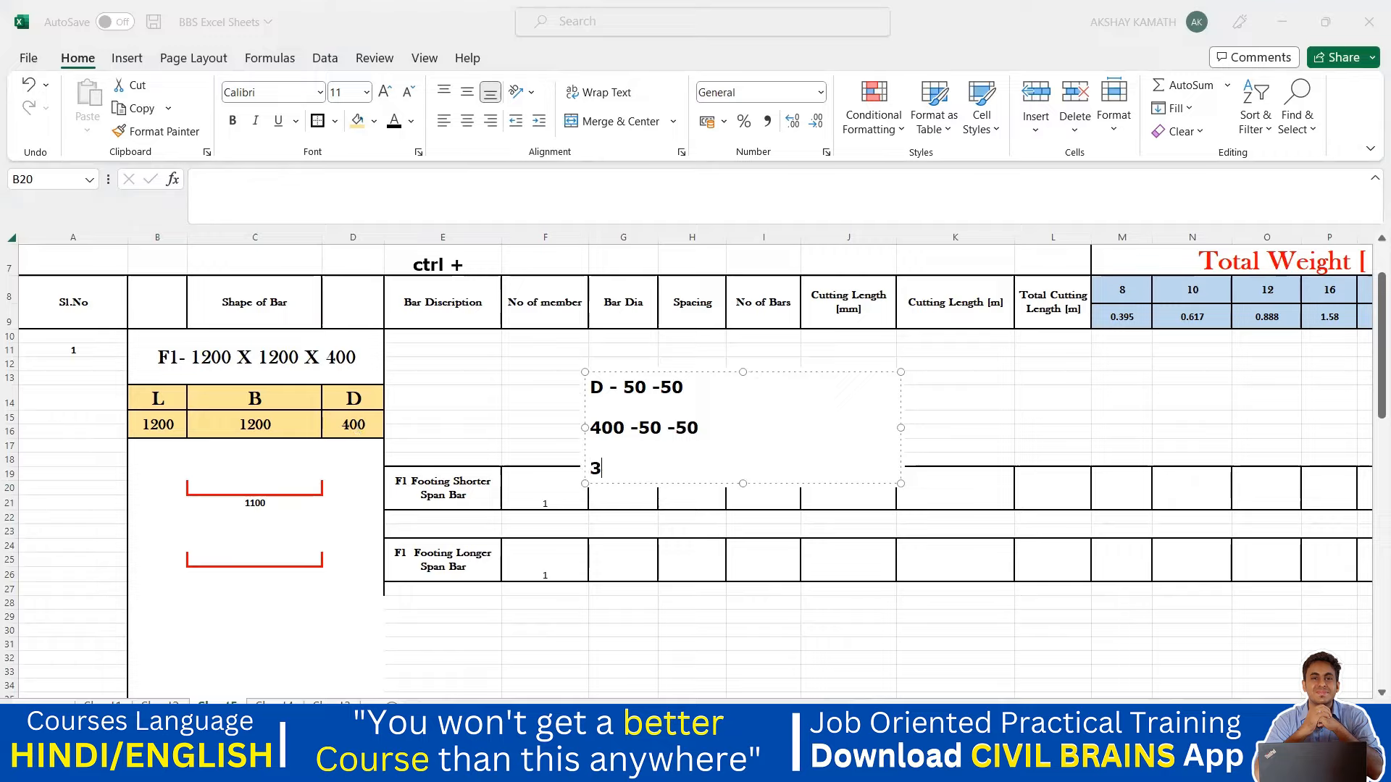
{"action": "type", "text": "00 MM"}
{"action": "left_click_drag", "start_coordinate": [638, 371], "coordinate": [597, 342]}
{"action": "key", "text": "Escape"}
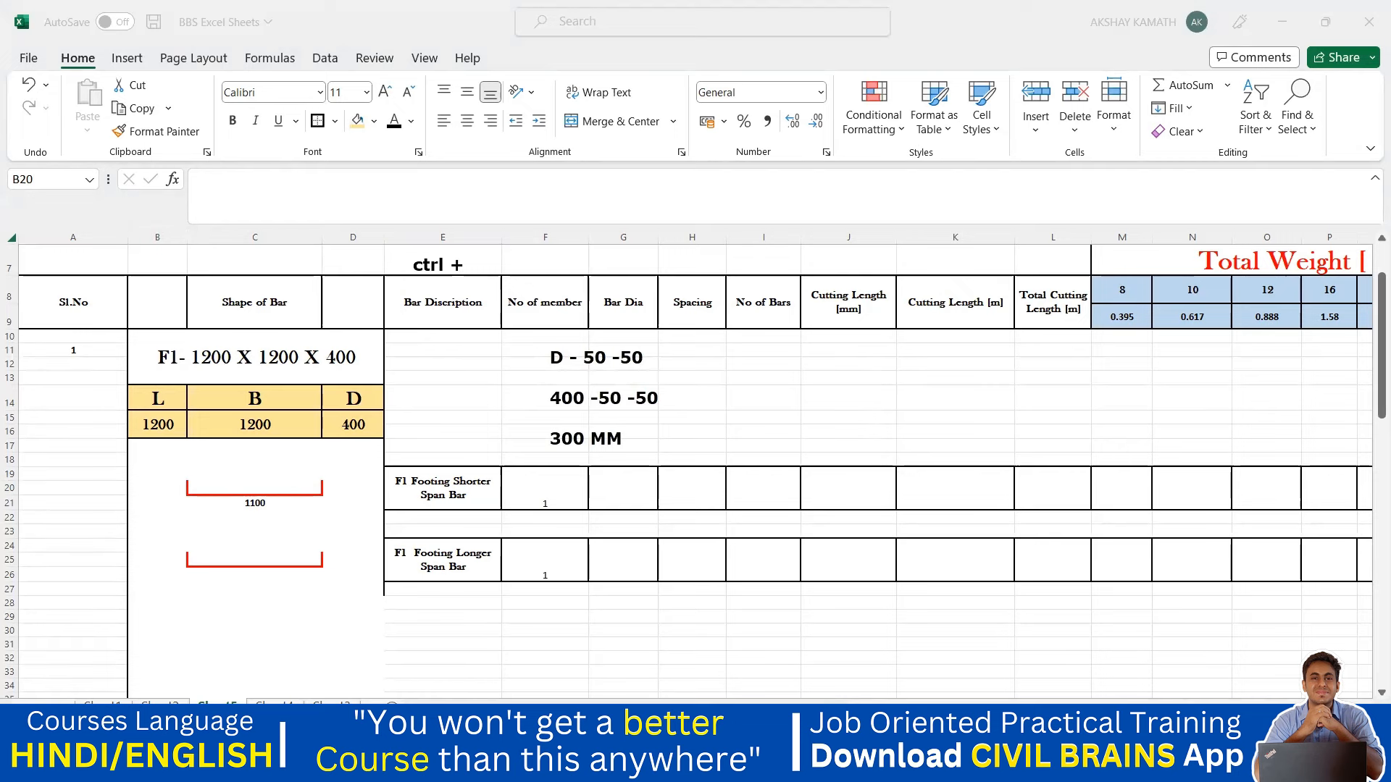
Switch to the PowerPoint presentation and view the reinforcement photos on slides 64 and 57.
{"action": "key", "text": "alt+Tab"}
{"action": "left_click", "coordinate": [194, 374]}
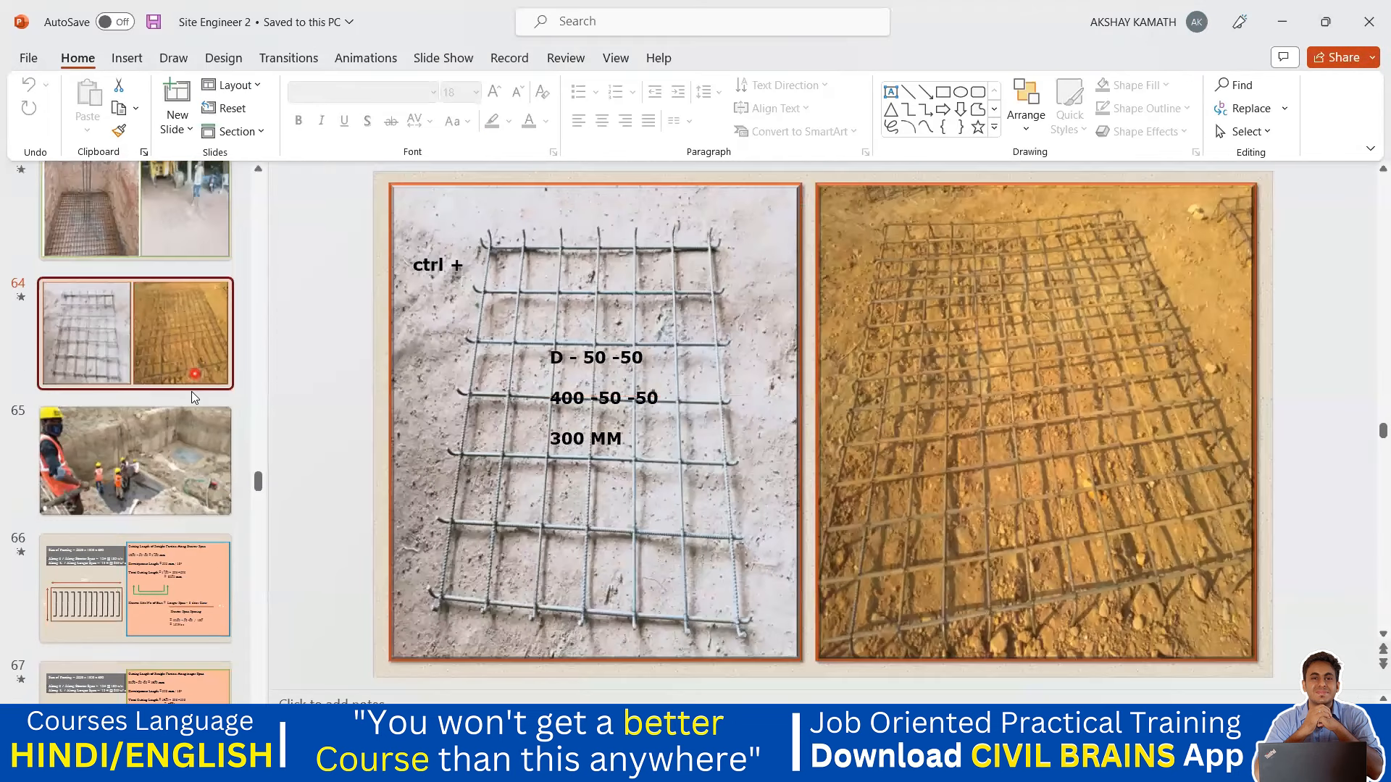
{"action": "scroll", "coordinate": [159, 444], "scroll_direction": "up", "scroll_amount": 10}
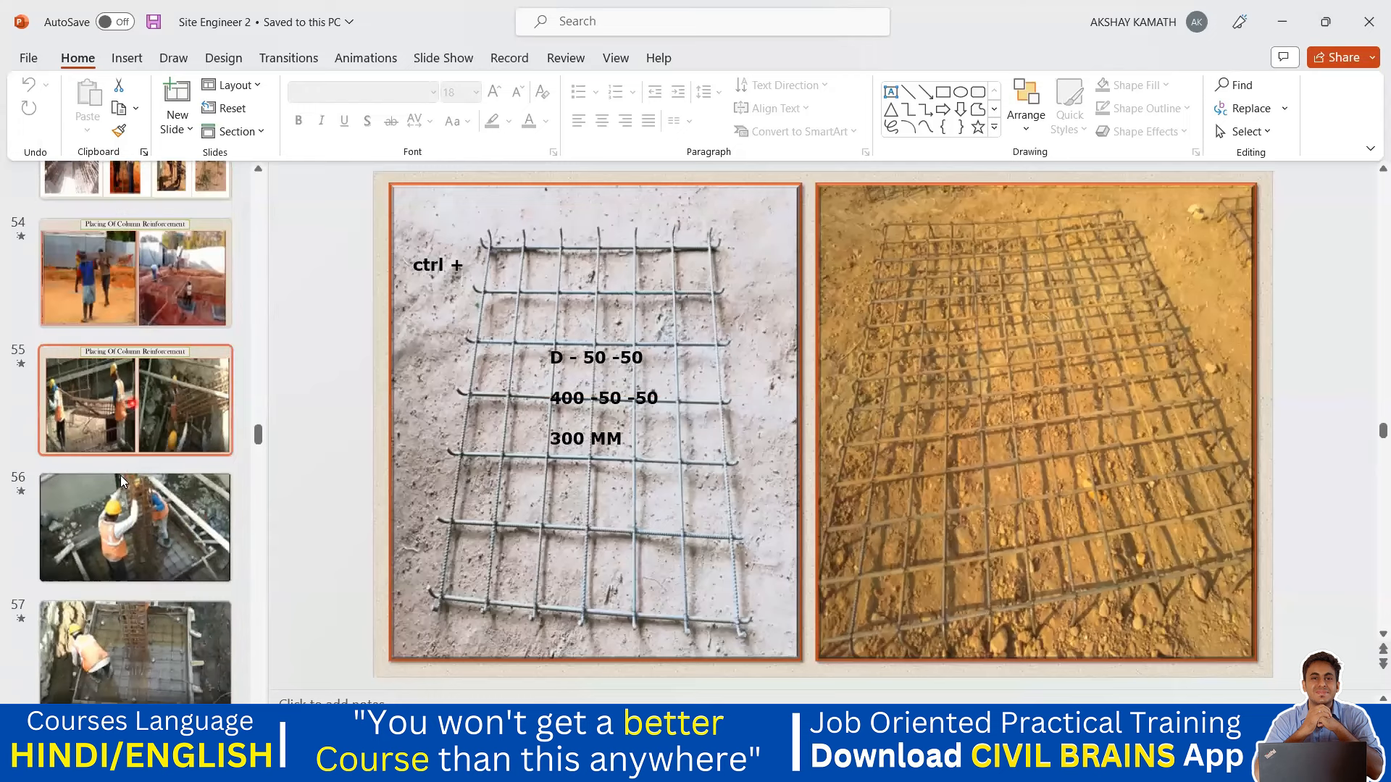
{"action": "left_click", "coordinate": [128, 643]}
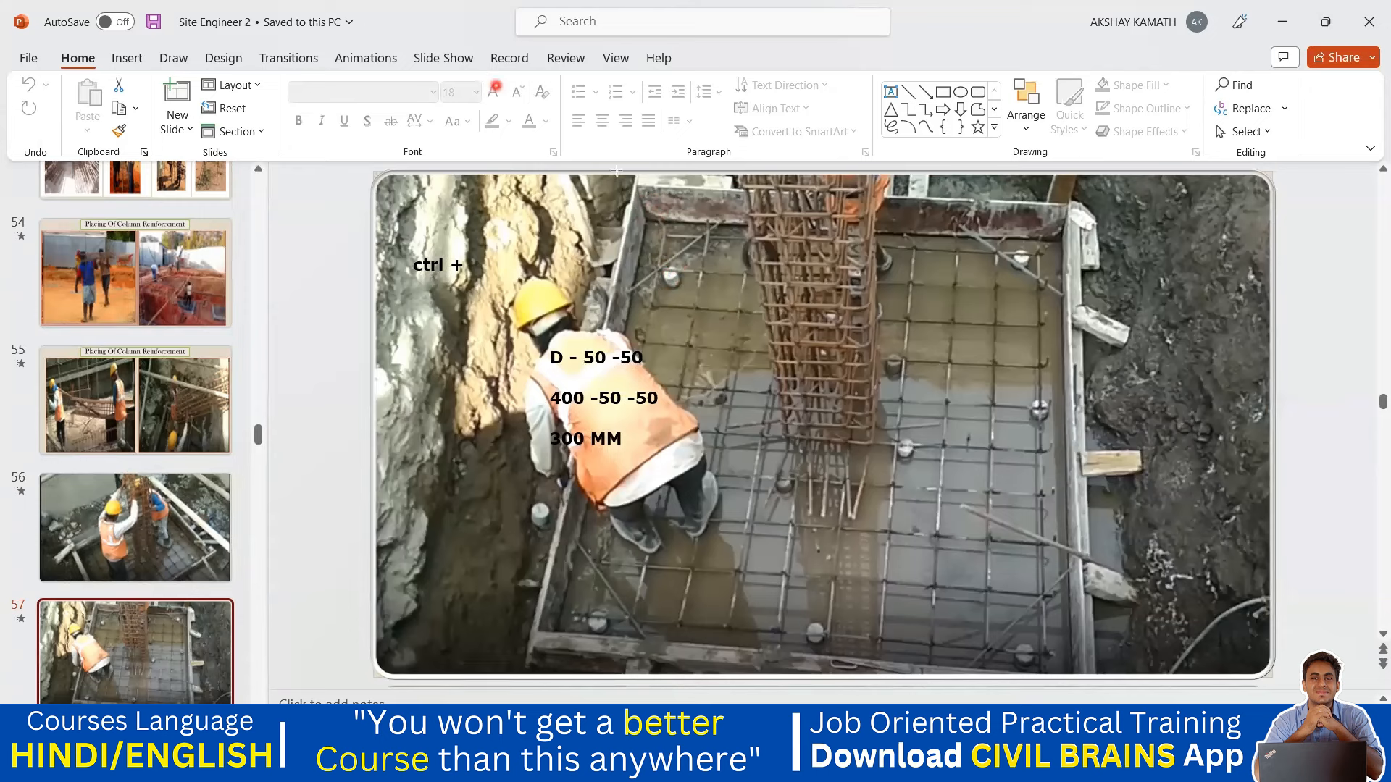
Draw short pink freehand strokes over the formwork corner in the slide 57 photo, and return to the Excel workbook.
{"action": "left_click_drag", "start_coordinate": [638, 180], "coordinate": [650, 225]}
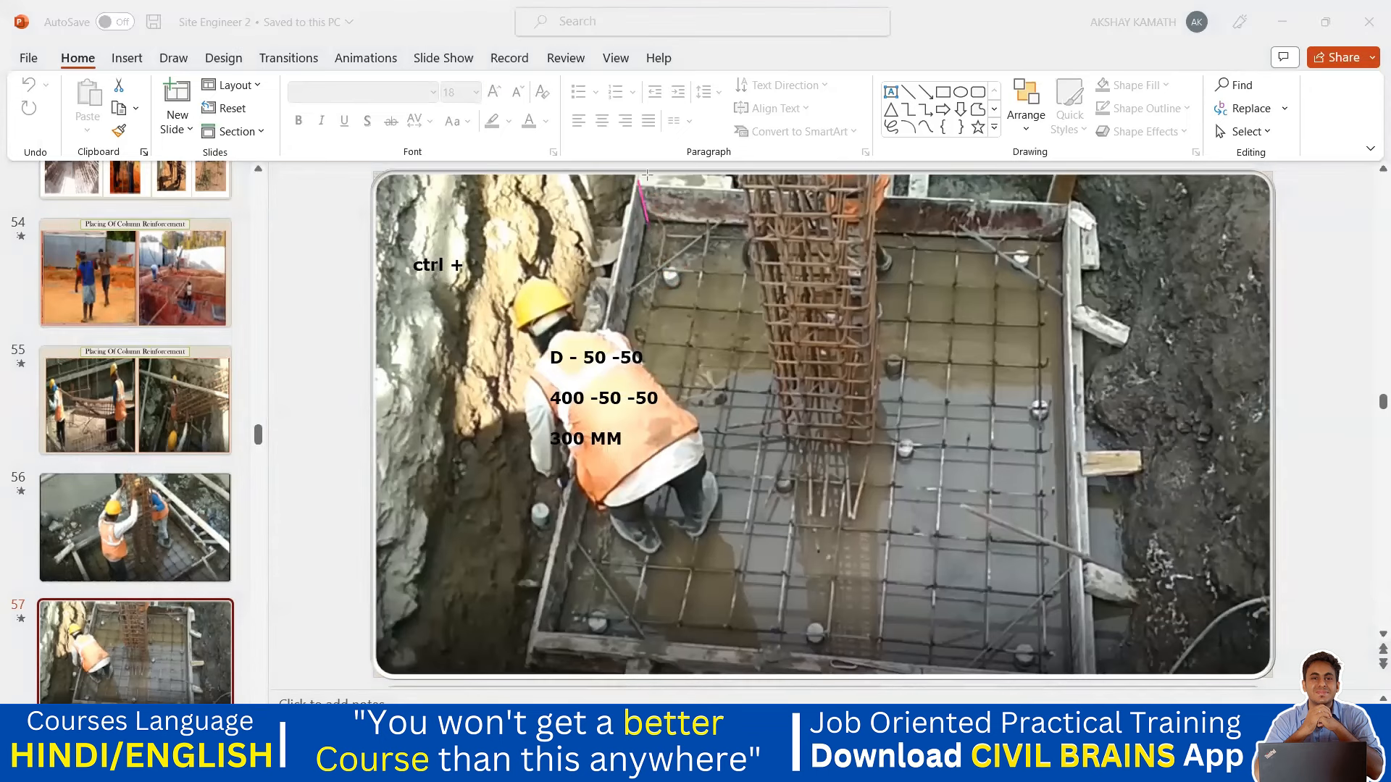
{"action": "left_click_drag", "start_coordinate": [647, 174], "coordinate": [632, 186]}
{"action": "left_click_drag", "start_coordinate": [649, 214], "coordinate": [669, 208]}
{"action": "left_click_drag", "start_coordinate": [686, 277], "coordinate": [657, 285]}
{"action": "key", "text": "alt+Tab"}
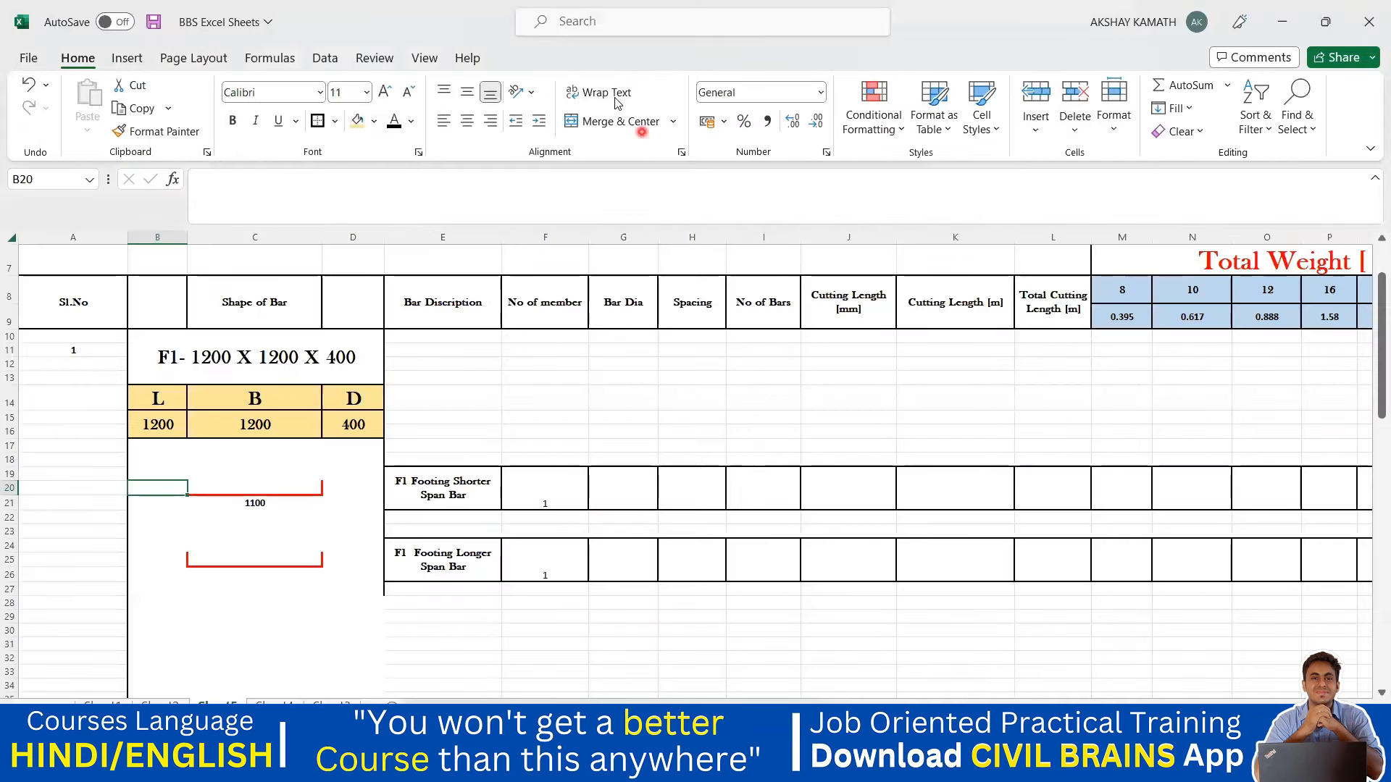
Write a second on-screen annotation beside the first, reading 300 X 2/3 and 200 MM.
{"action": "key", "text": "alt+Tab"}
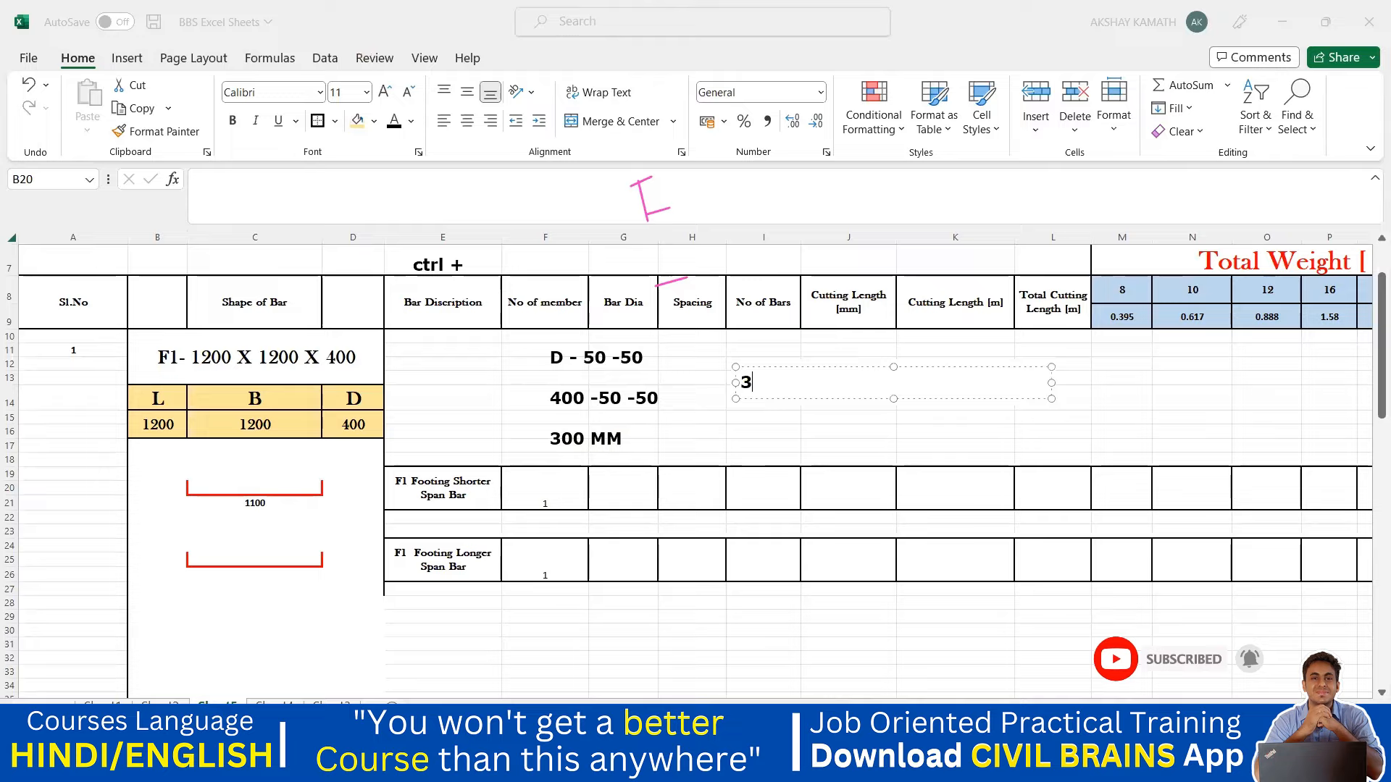
{"action": "type", "text": "00 X 2/3"}
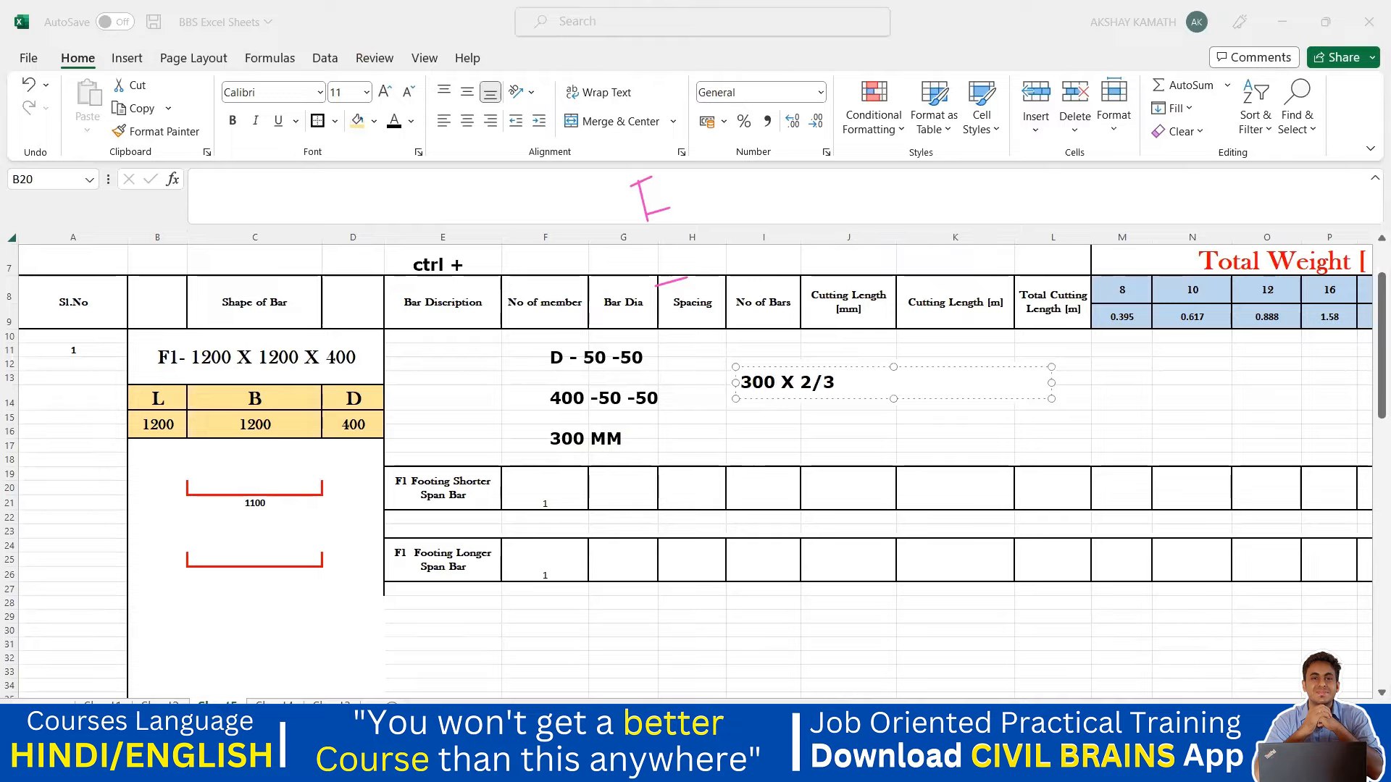
{"action": "key", "text": "Return"}
{"action": "type", "text": "200 "}
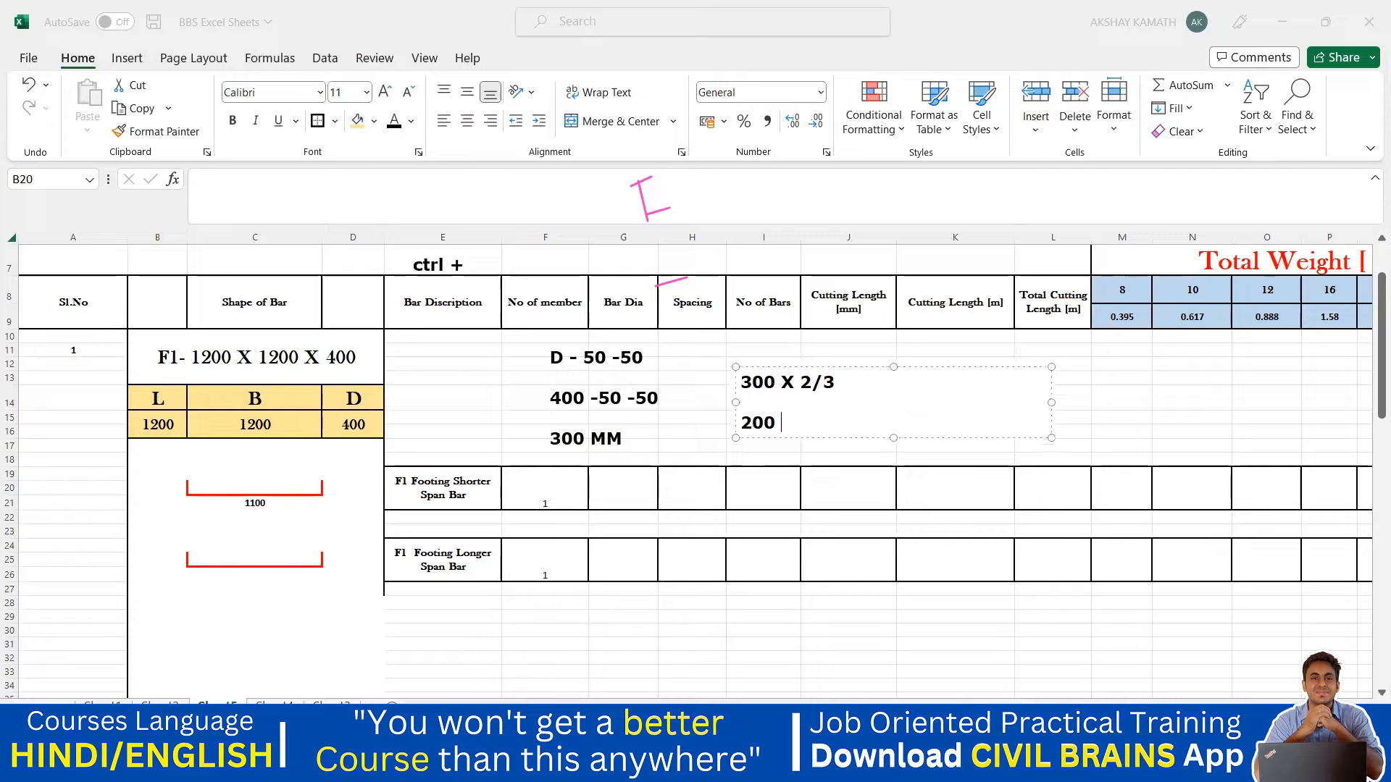
{"action": "type", "text": "MM"}
{"action": "left_click", "coordinate": [1107, 412]}
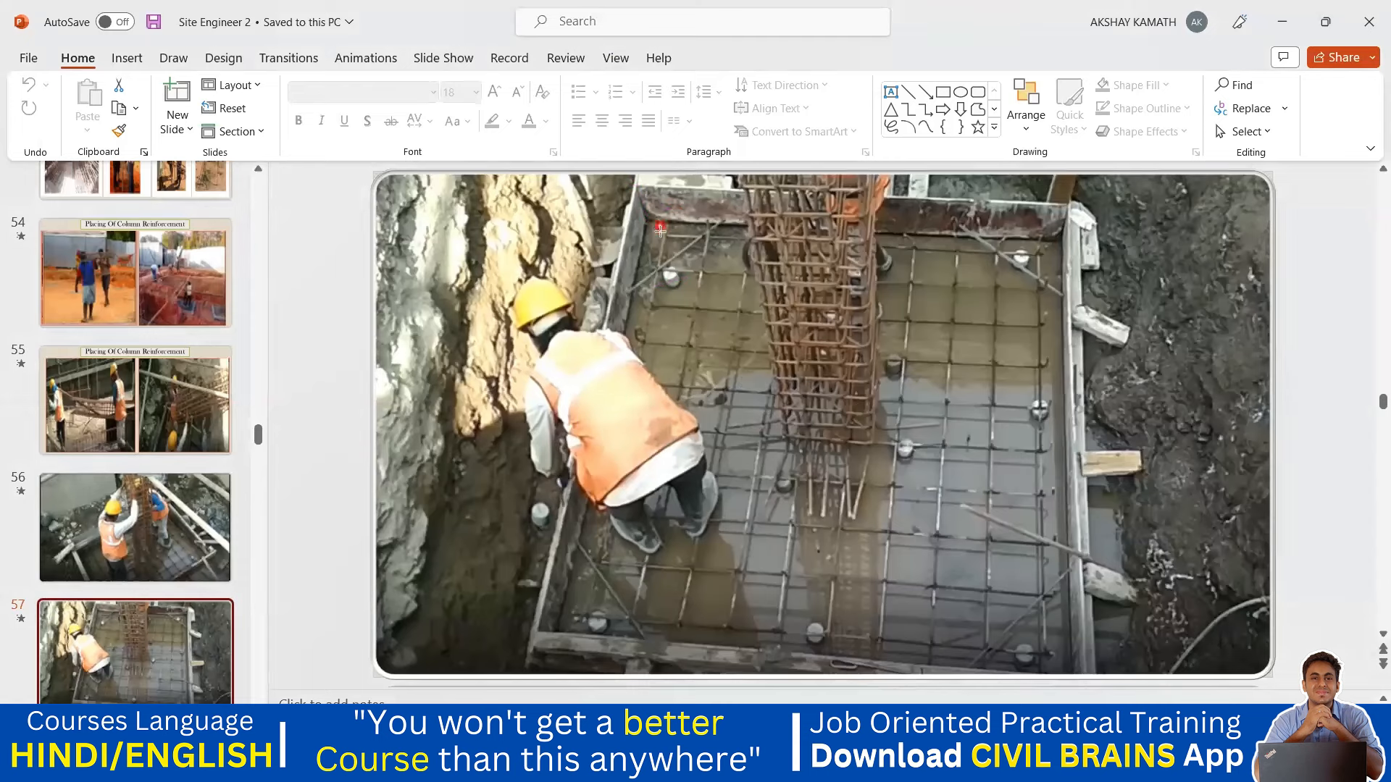
Mark the formwork edges and reinforcement mesh in the slide 57 photo with freehand strokes, and switch back to the Excel workbook.
{"action": "left_click_drag", "start_coordinate": [656, 214], "coordinate": [663, 238]}
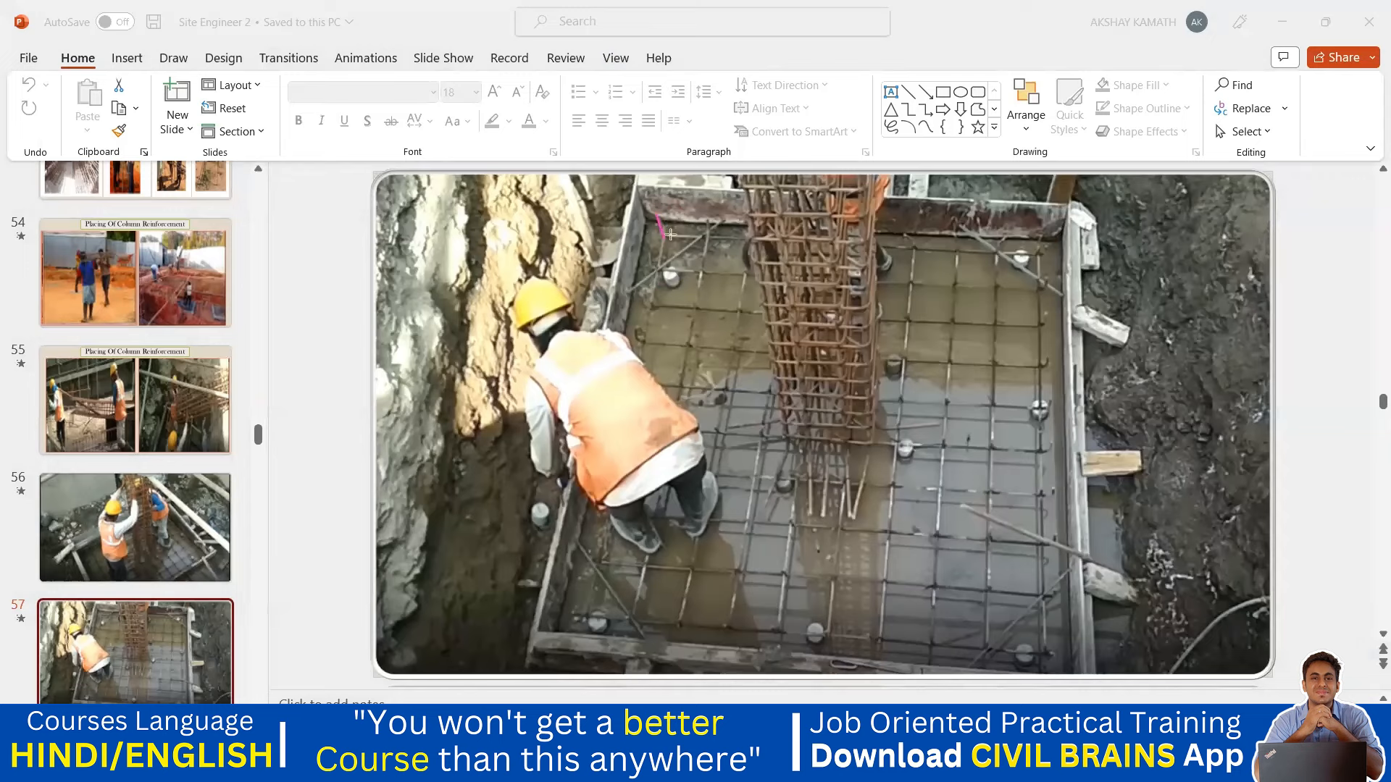
{"action": "left_click_drag", "start_coordinate": [647, 194], "coordinate": [665, 240]}
{"action": "left_click_drag", "start_coordinate": [1049, 209], "coordinate": [1041, 244]}
{"action": "left_click_drag", "start_coordinate": [884, 226], "coordinate": [883, 323]}
{"action": "mouse_move", "coordinate": [887, 251]}
{"action": "left_mouse_down"}
{"action": "mouse_move", "coordinate": [1025, 262]}
{"action": "mouse_move", "coordinate": [1055, 181]}
{"action": "left_mouse_up"}
{"action": "left_click", "coordinate": [825, 765]}
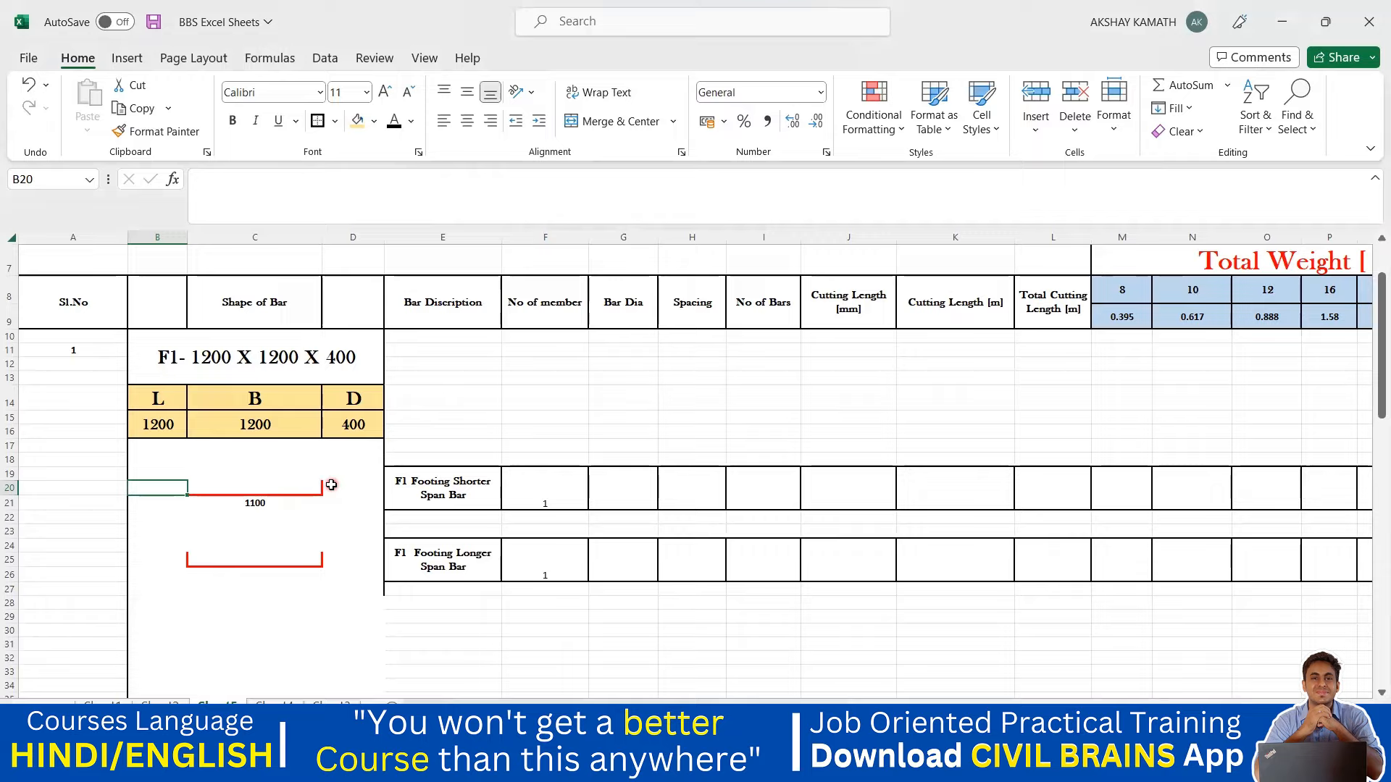
Inspect the F1 bar leg formulas in cells D16 and B16 of the completed footing schedule sheet, and return to the working sheet.
{"action": "left_click", "coordinate": [679, 391]}
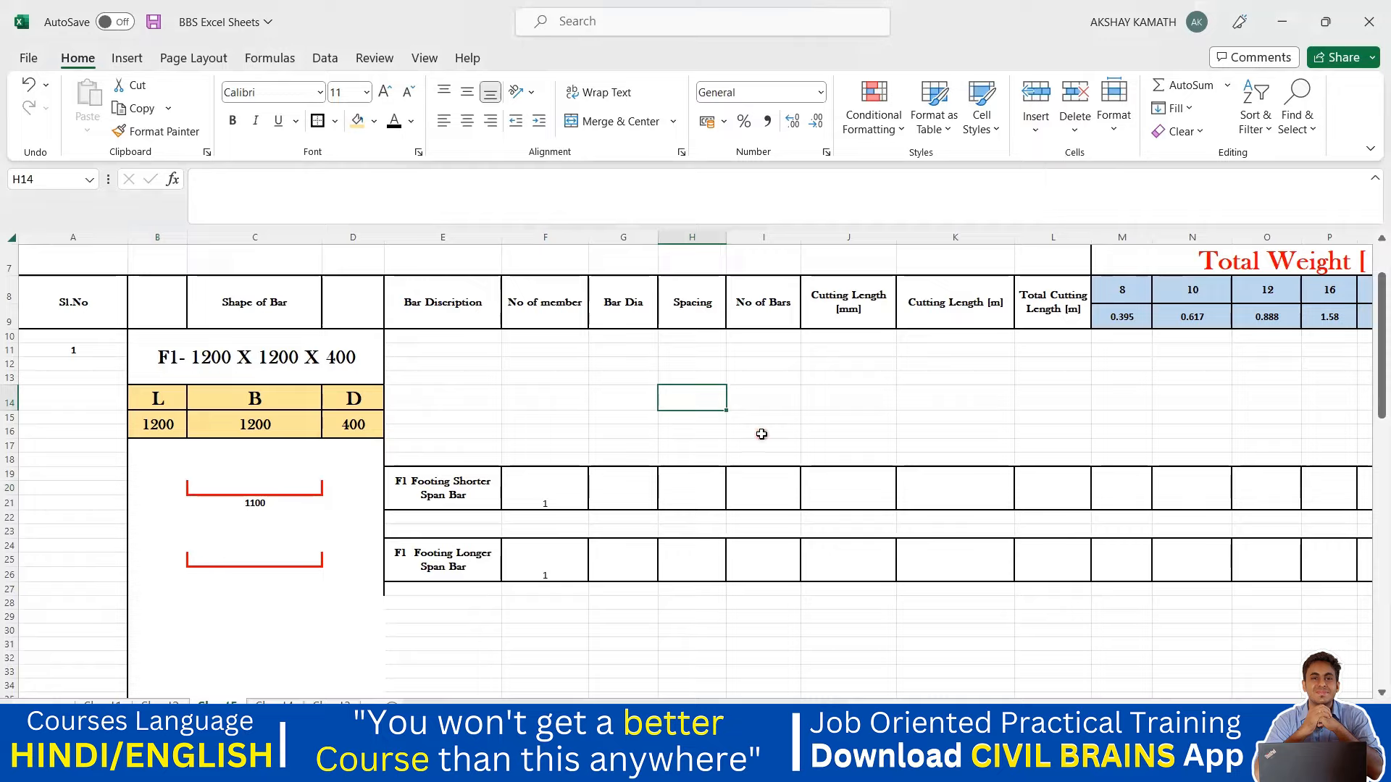
{"action": "left_click", "coordinate": [761, 434]}
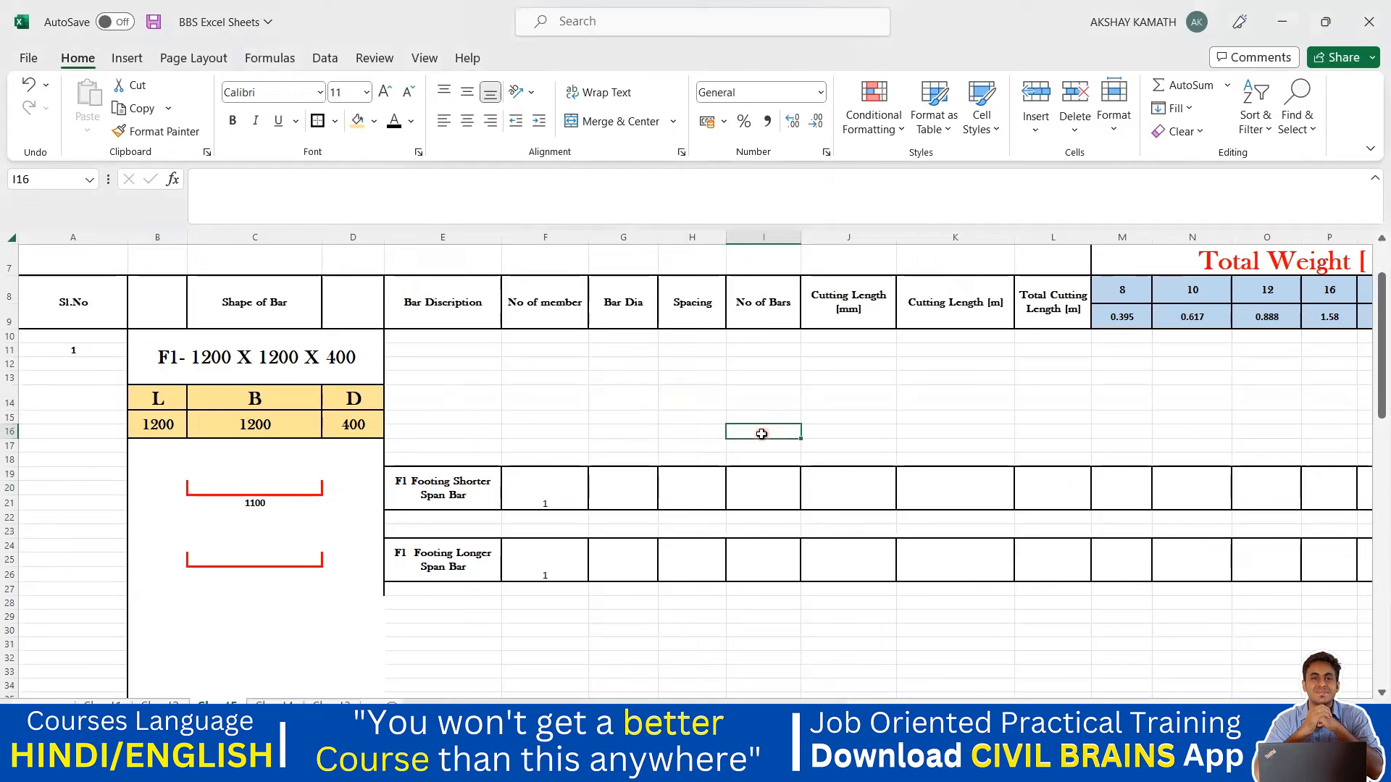
{"action": "left_click", "coordinate": [275, 707]}
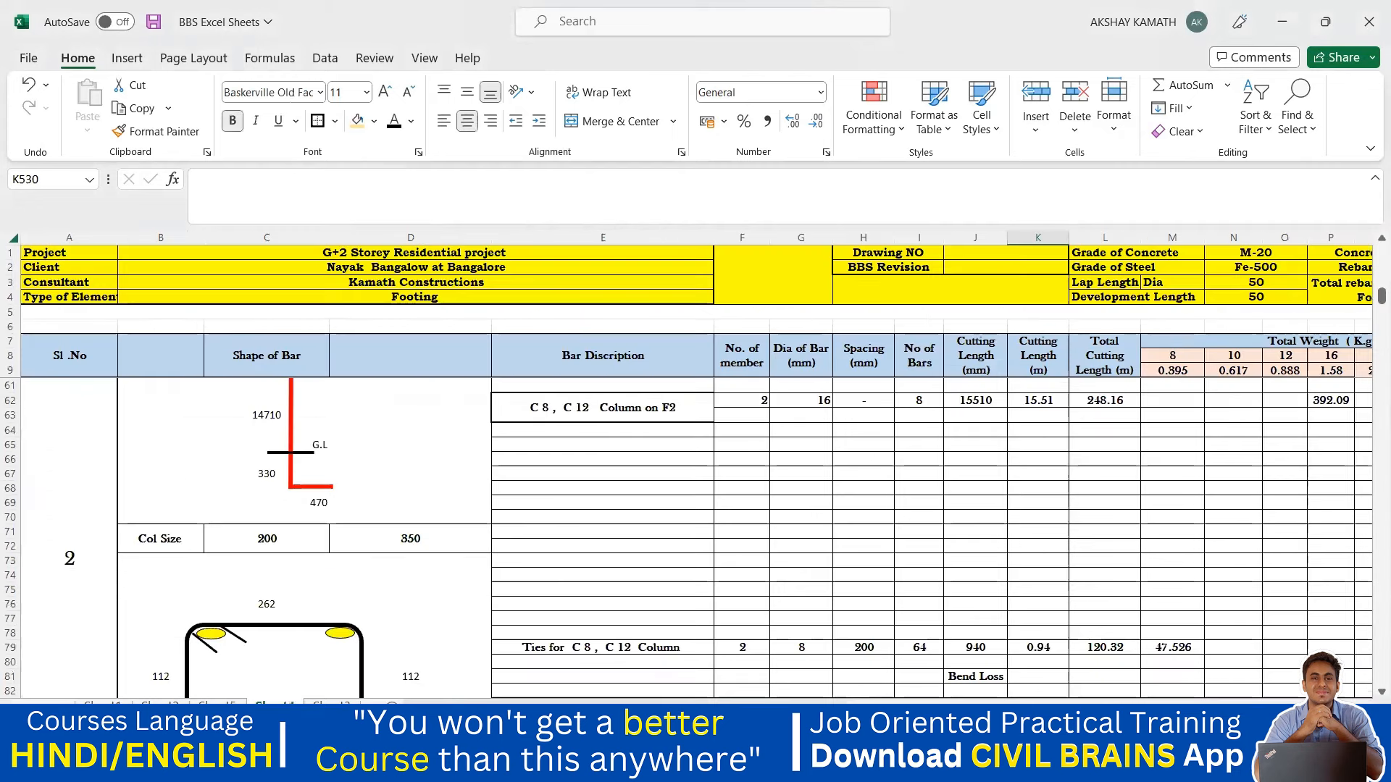
{"action": "scroll", "coordinate": [224, 688], "scroll_direction": "up", "scroll_amount": 5}
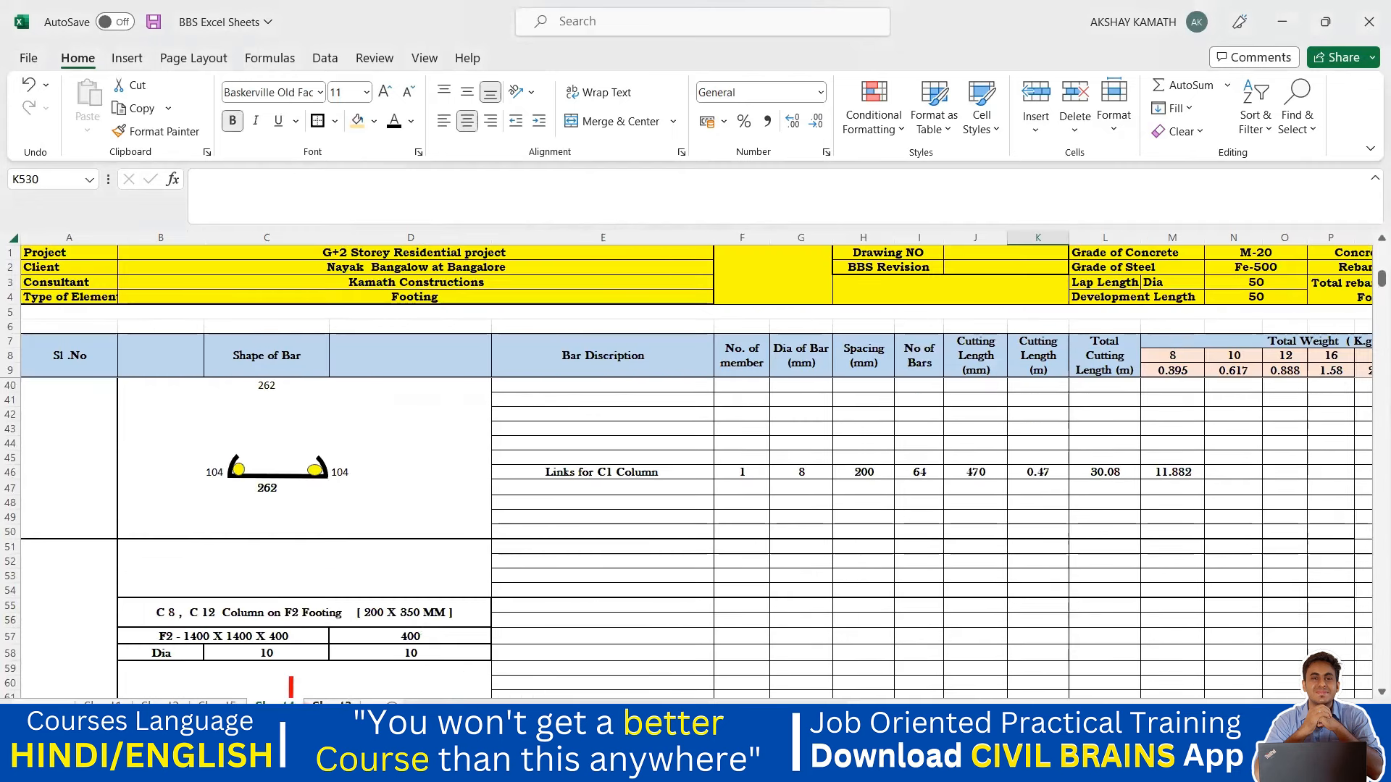
{"action": "left_click", "coordinate": [336, 704]}
{"action": "scroll", "coordinate": [337, 690], "scroll_direction": "up", "scroll_amount": 2}
{"action": "left_click", "coordinate": [366, 492]}
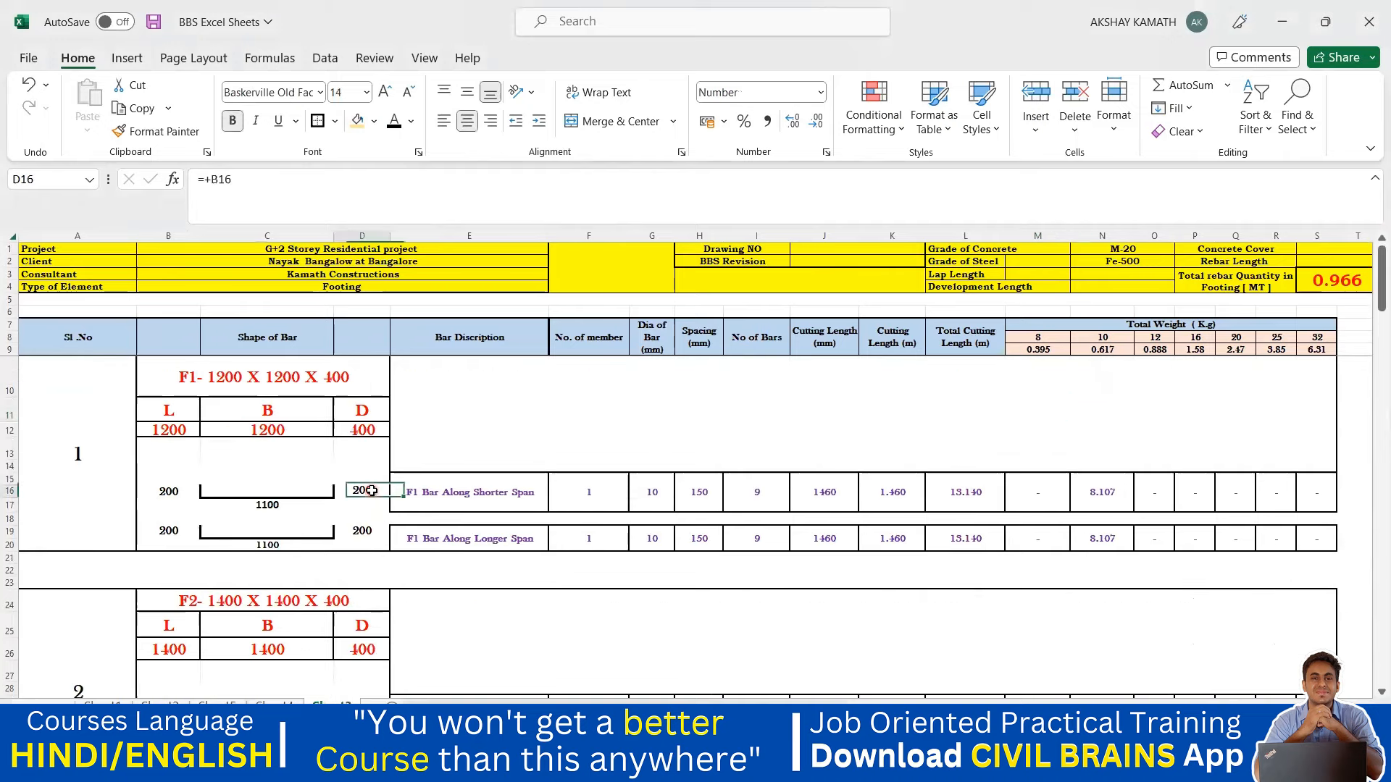
{"action": "left_click", "coordinate": [174, 491]}
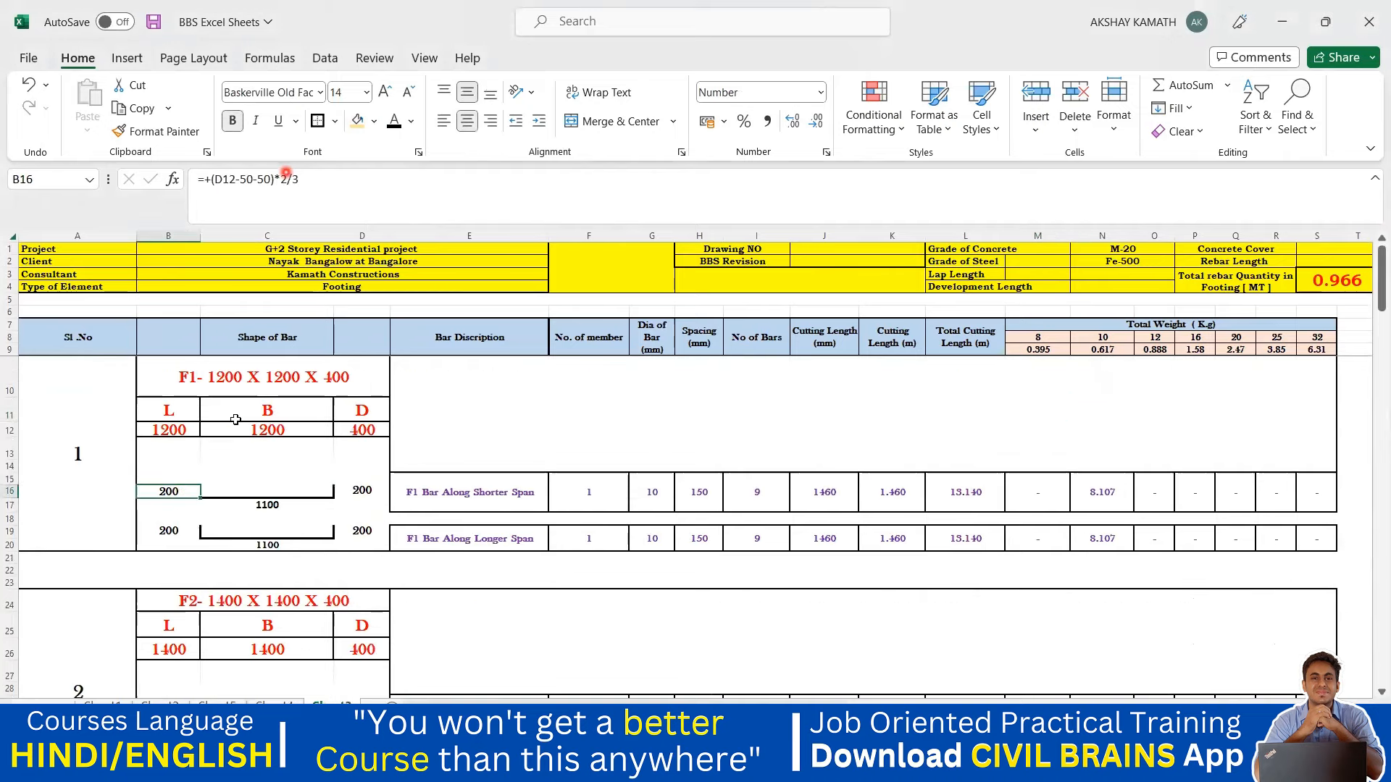
{"action": "left_click", "coordinate": [217, 702]}
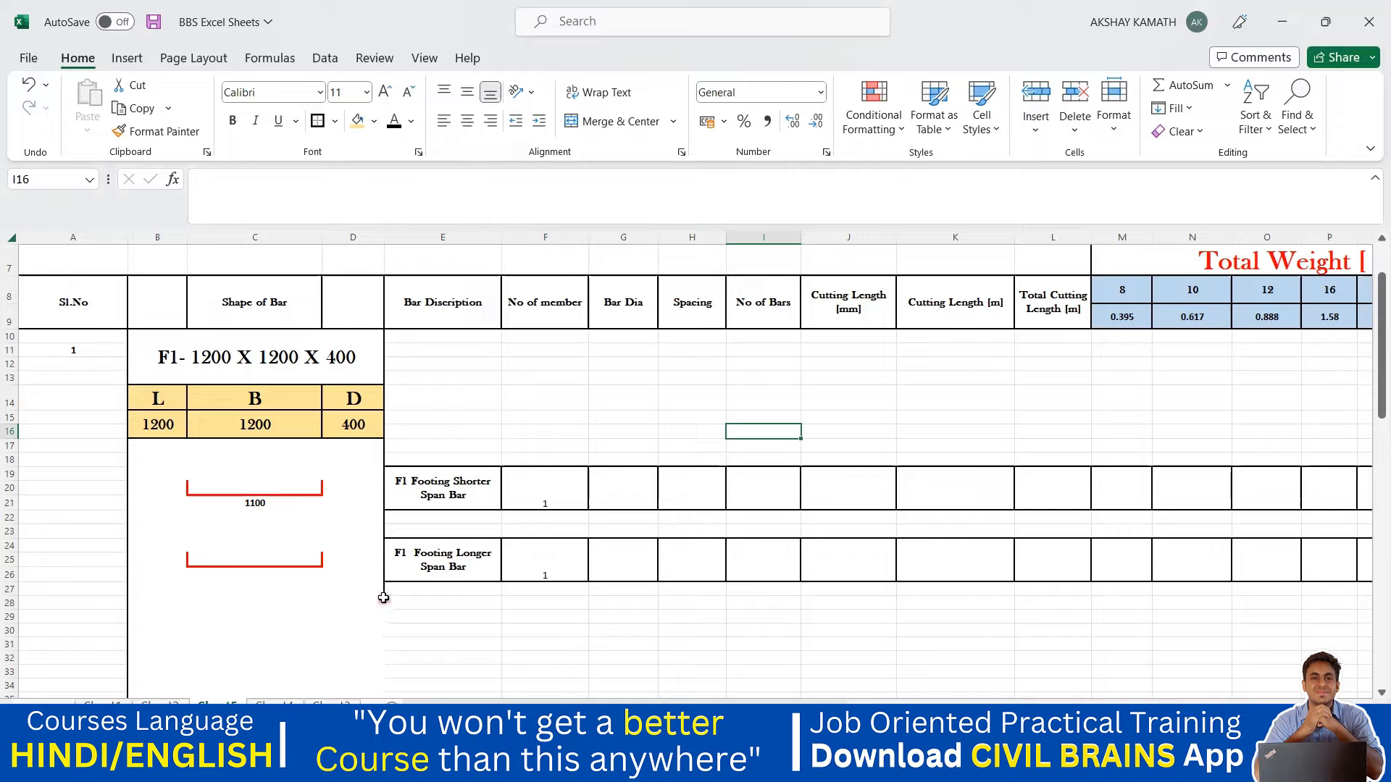
Enter the formula +(D15-50-50)*2/3 in cell B20 for the left leg of the shorter span bar.
{"action": "left_click", "coordinate": [540, 419]}
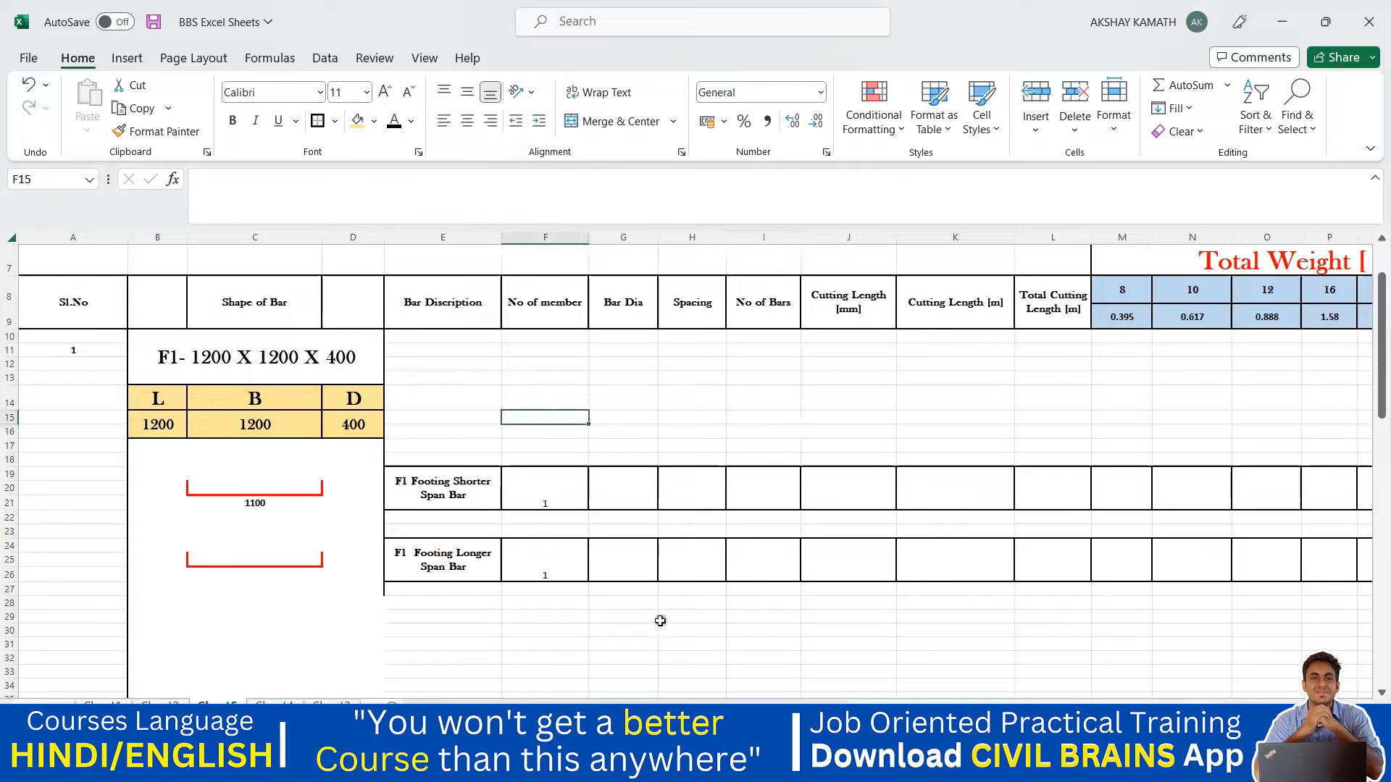
{"action": "left_click", "coordinate": [659, 618]}
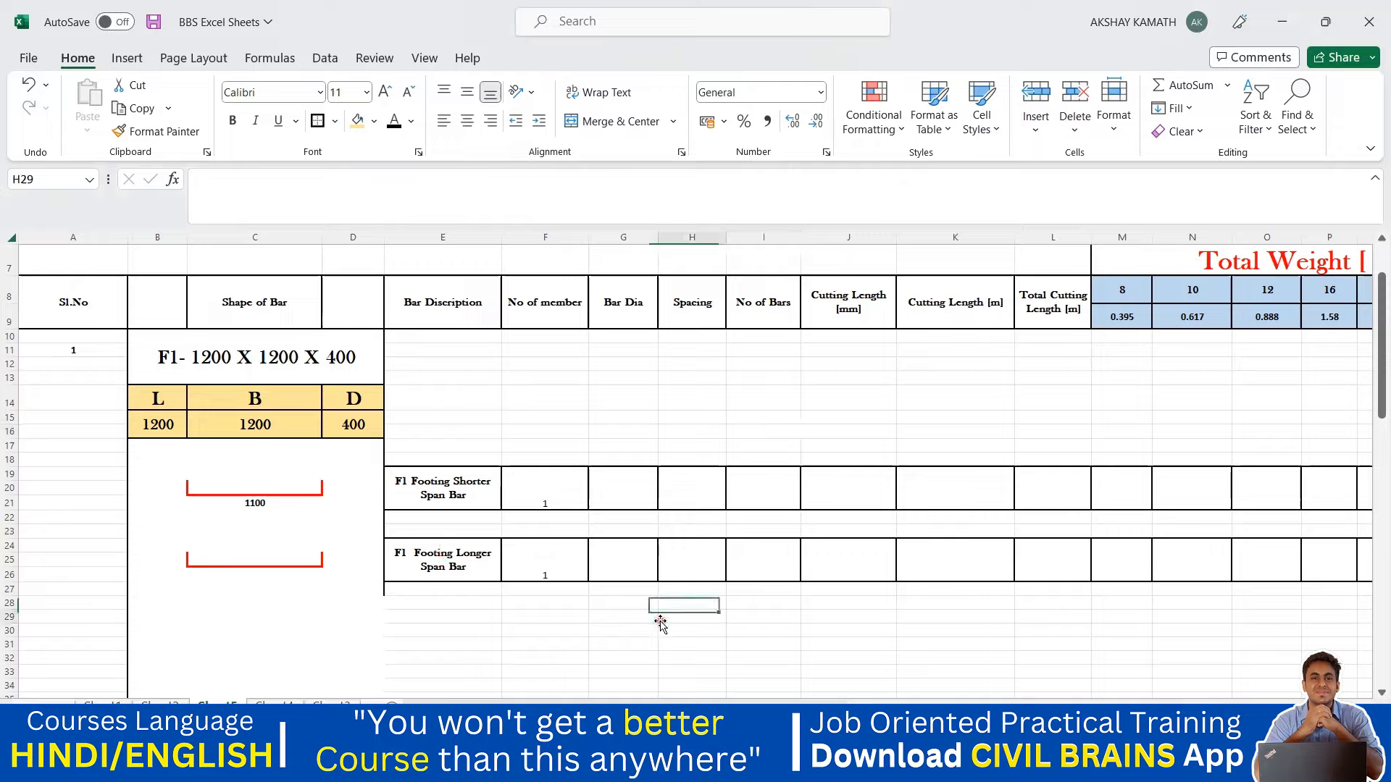
{"action": "left_click", "coordinate": [173, 488]}
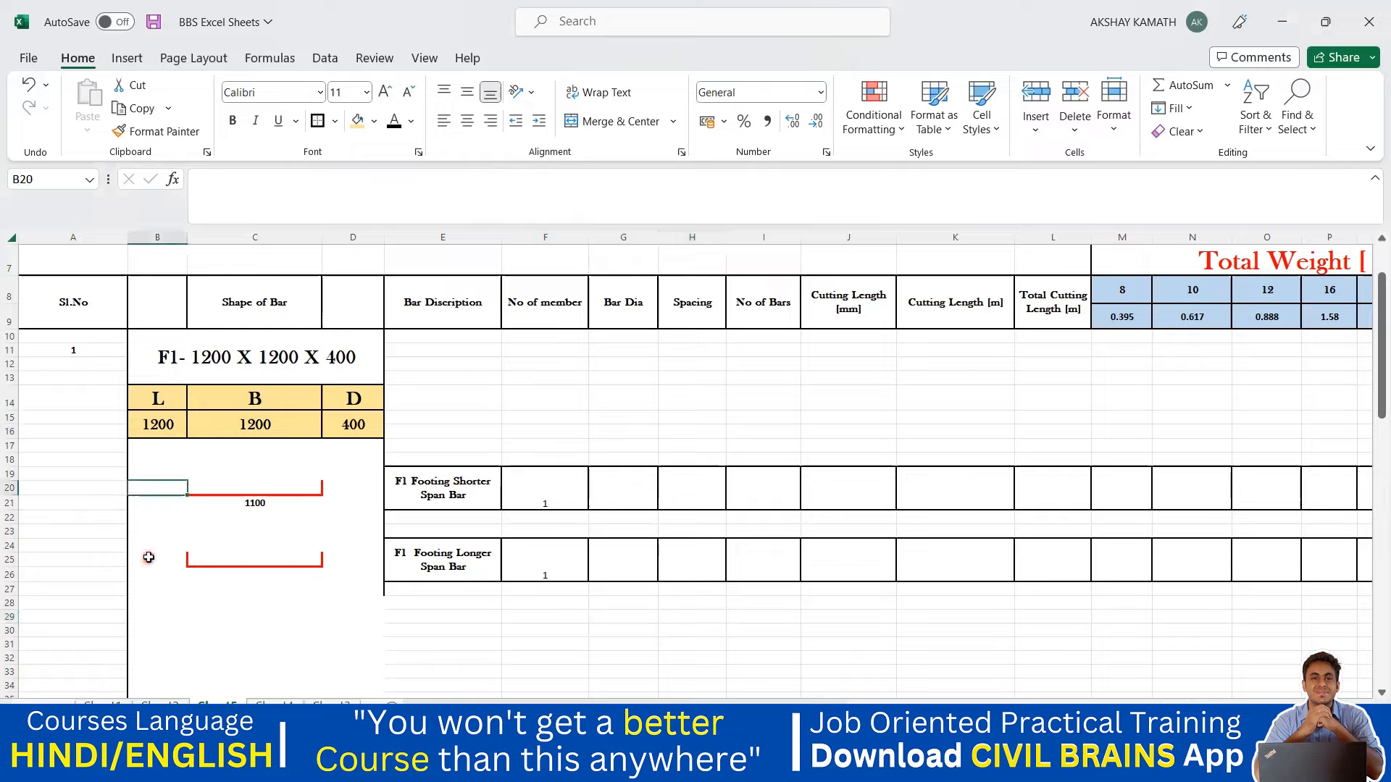
{"action": "double_click", "coordinate": [157, 486]}
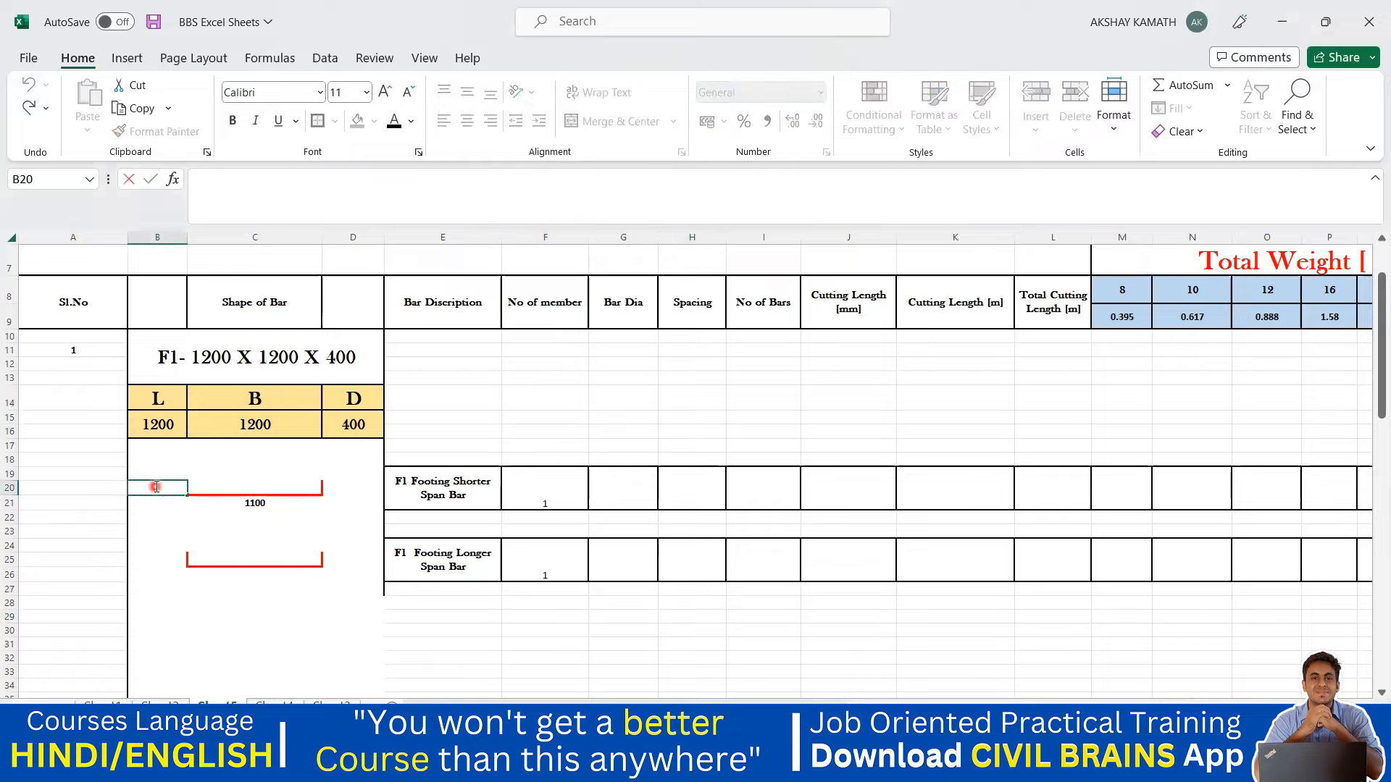
{"action": "type", "text": "+("}
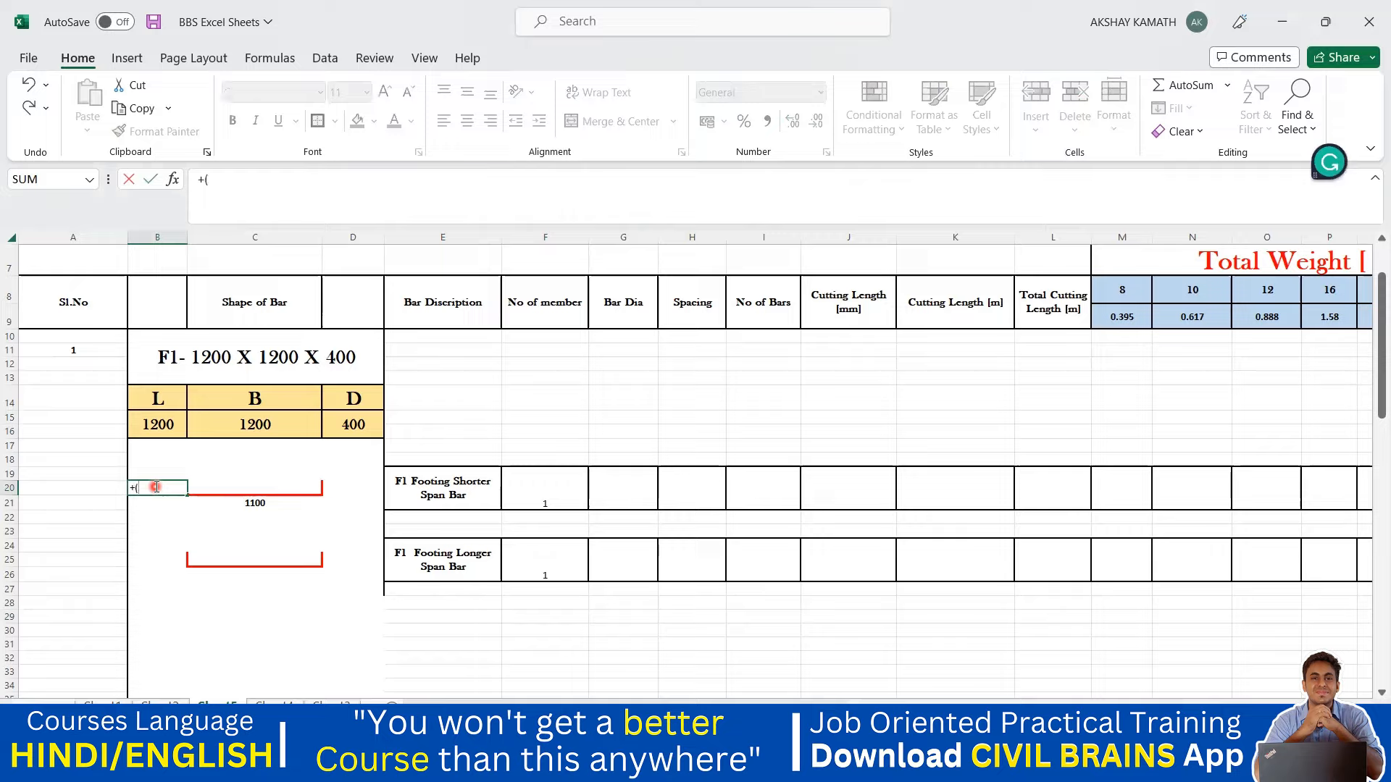
{"action": "left_click", "coordinate": [351, 424]}
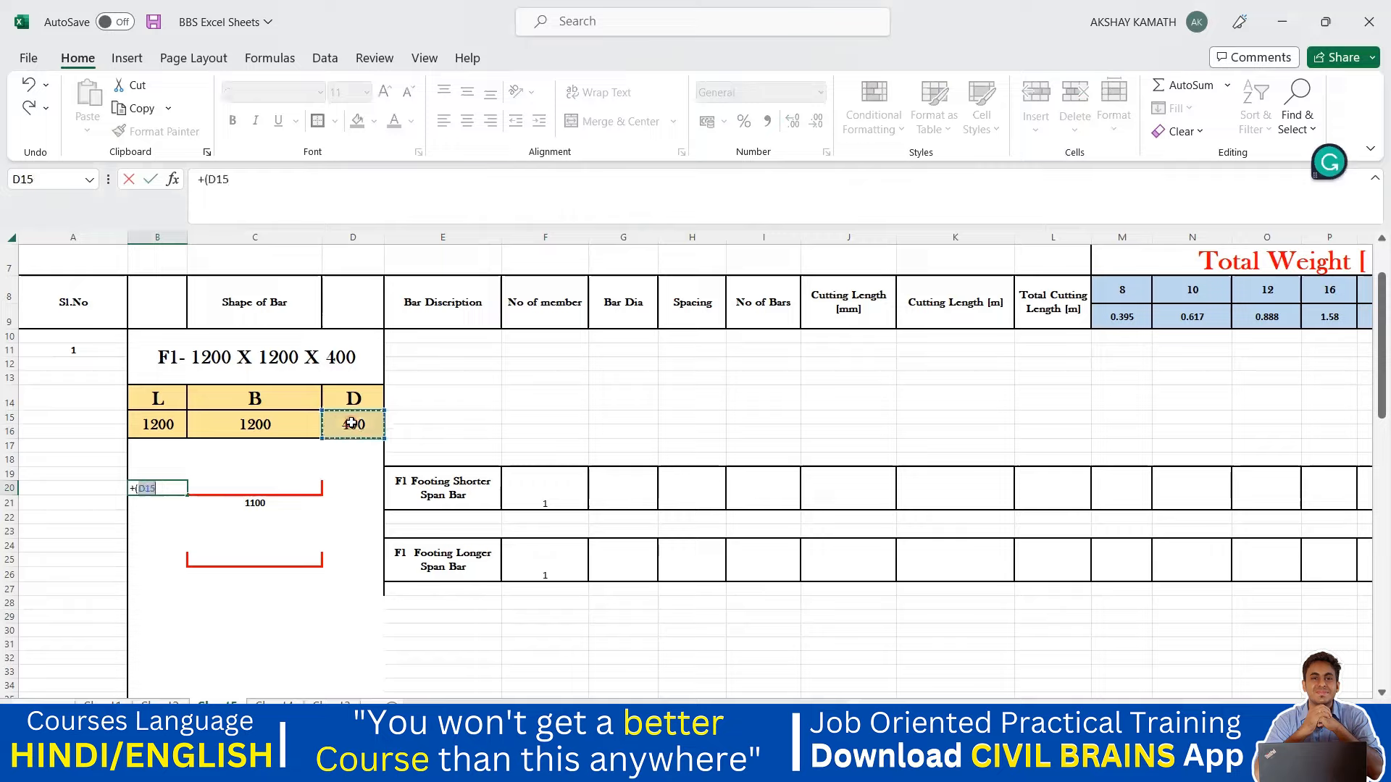
{"action": "type", "text": "-50-50)"}
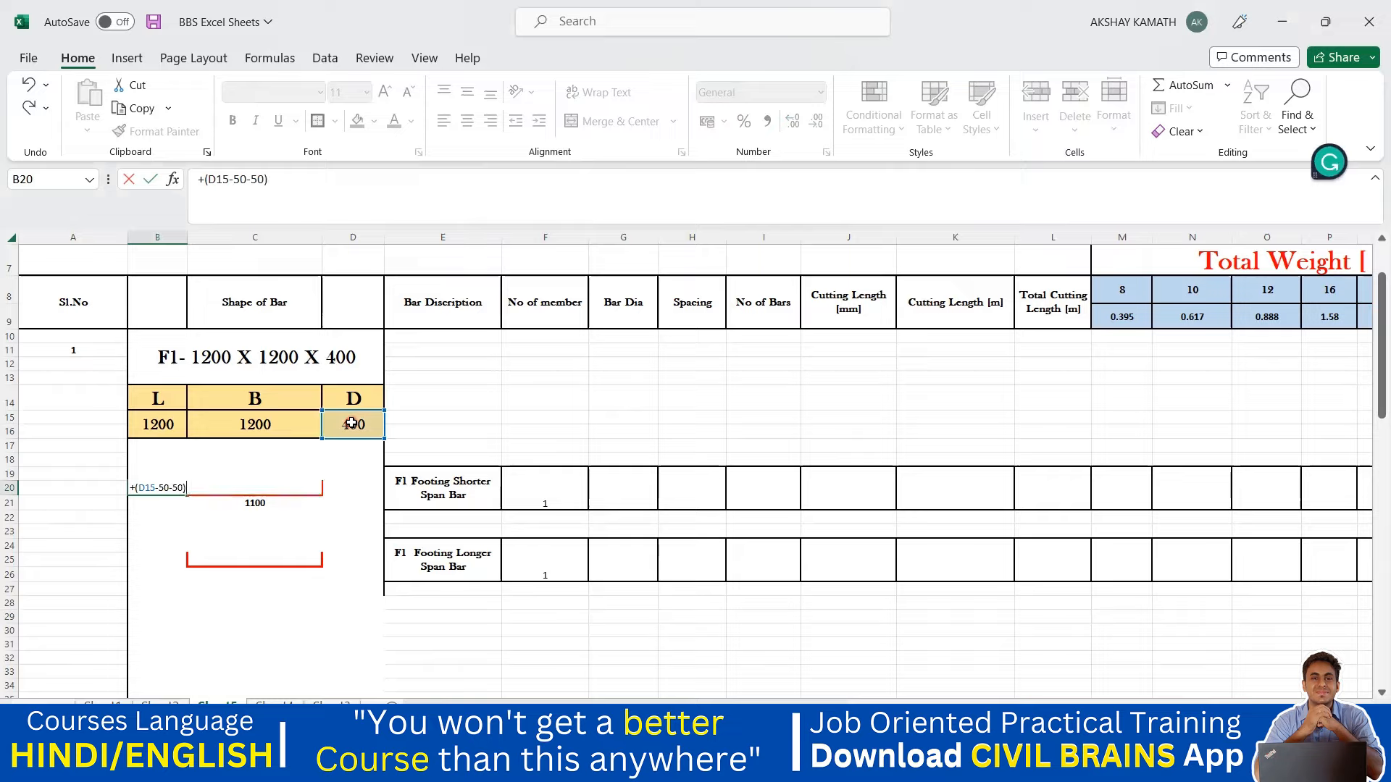
{"action": "type", "text": "*2/3"}
{"action": "key", "text": "Return"}
Review the leg length formula in cell B20 and leave it as entered.
{"action": "left_click", "coordinate": [168, 487]}
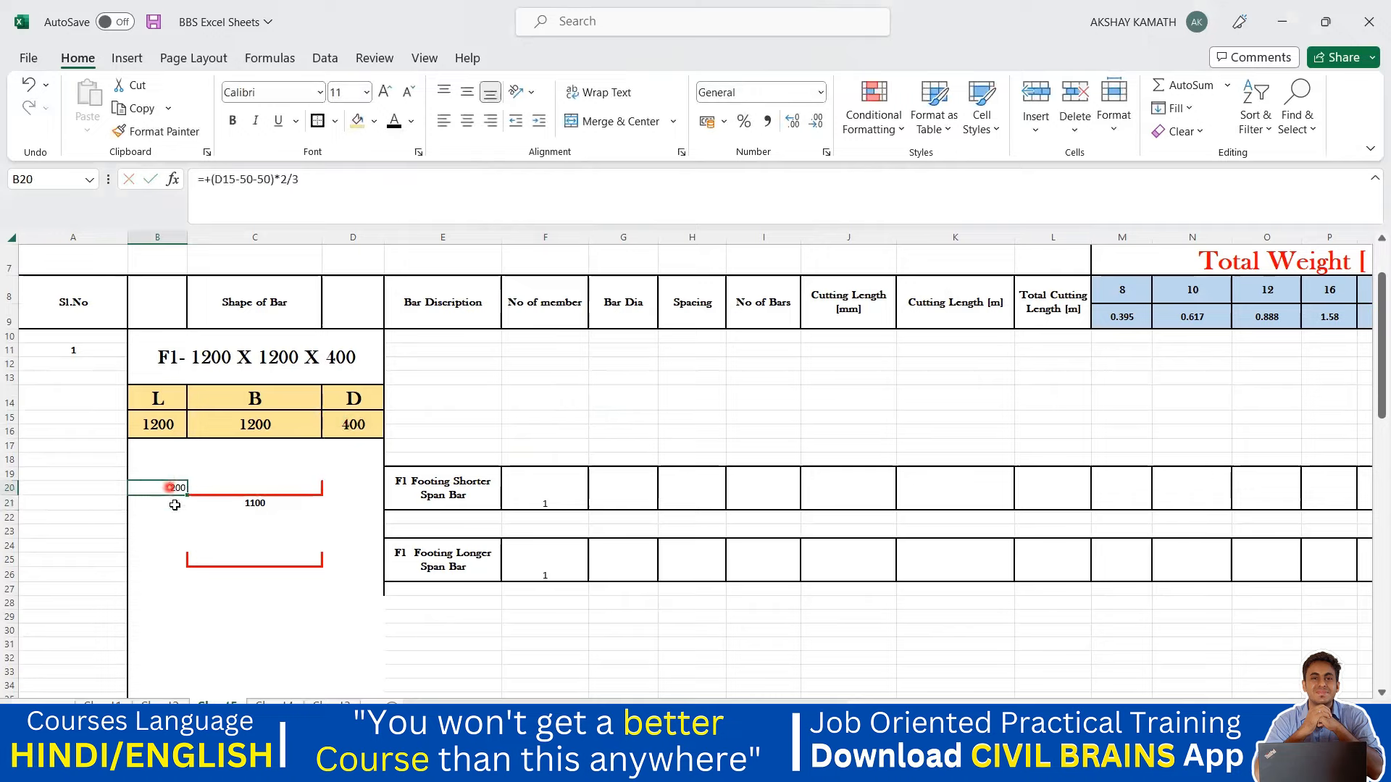
{"action": "left_click", "coordinate": [200, 206]}
{"action": "left_click", "coordinate": [234, 181]}
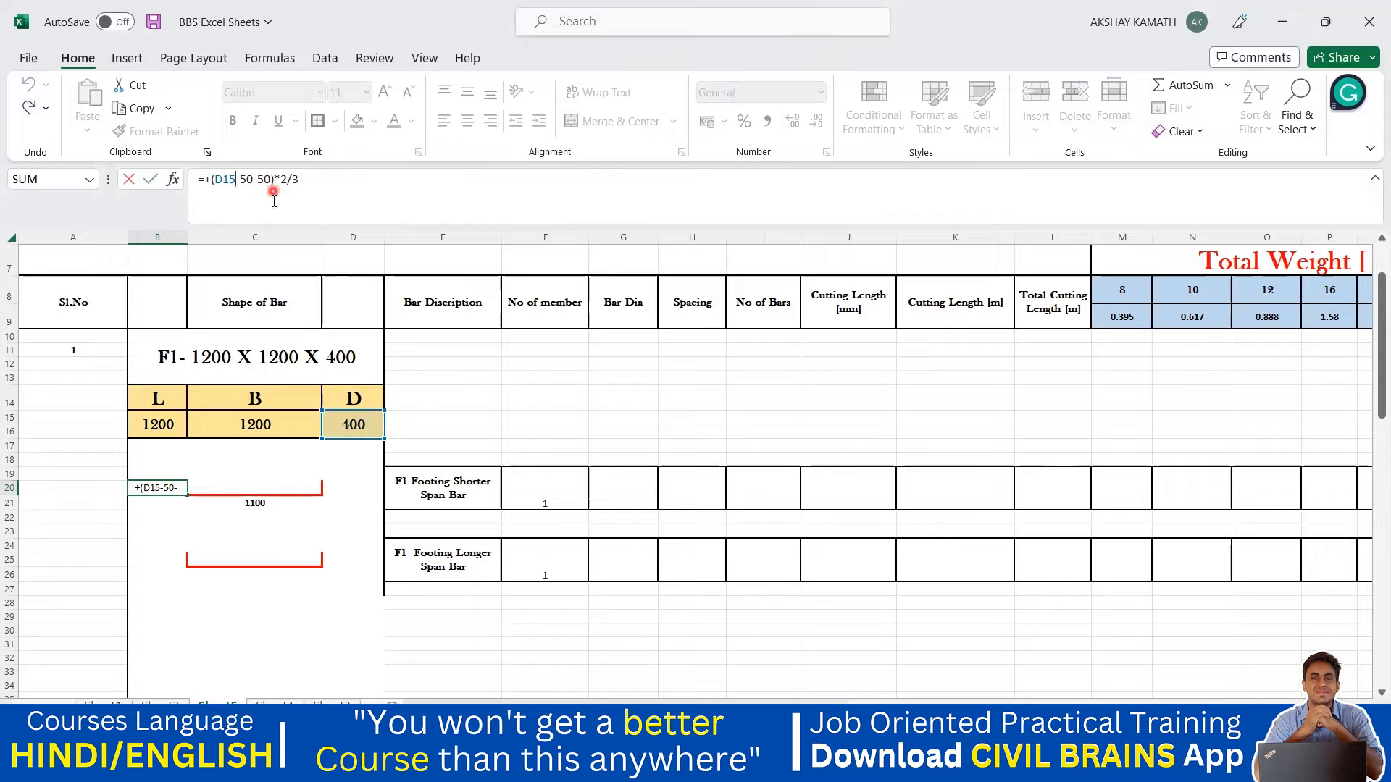
{"action": "left_click", "coordinate": [316, 185]}
{"action": "key", "text": "Return"}
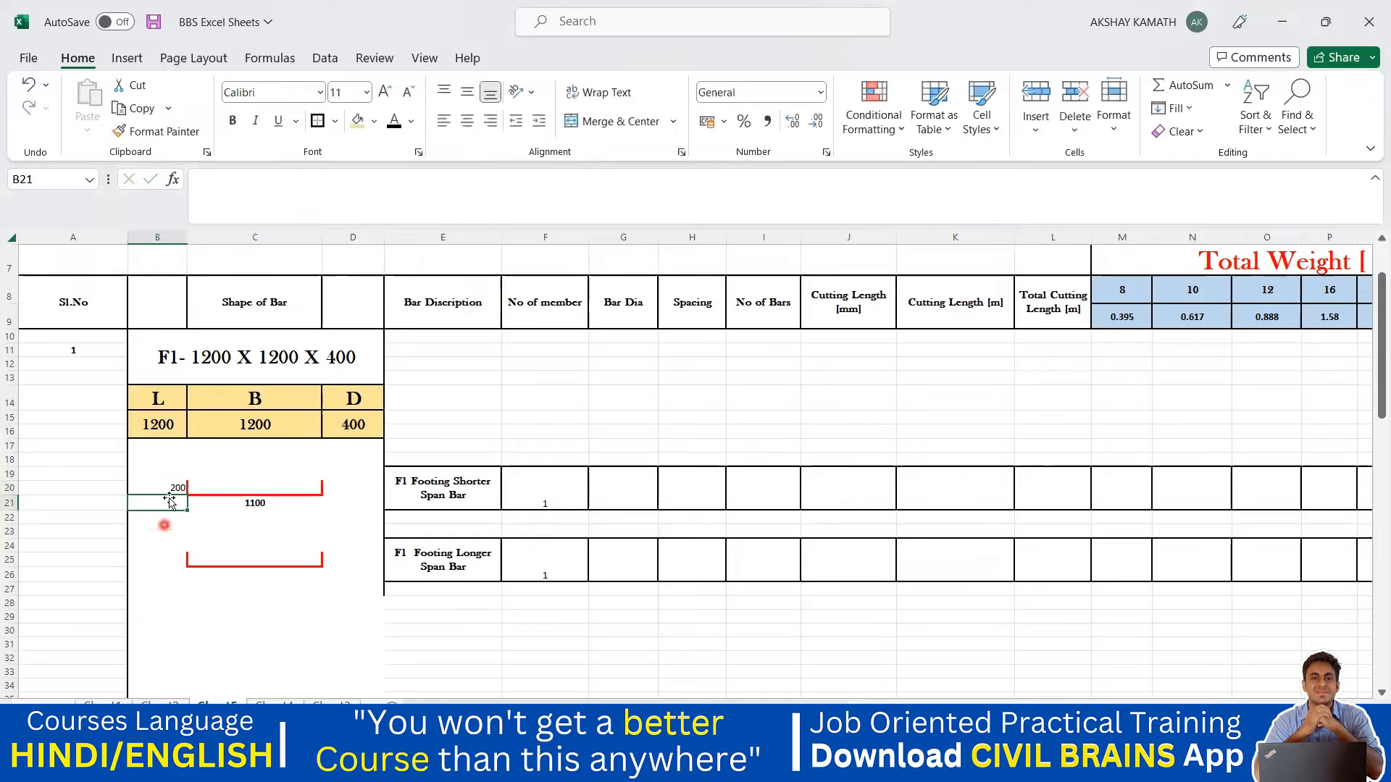
Link cell D20, the right leg of the shorter span bar, to the left leg with the formula +B20.
{"action": "left_click", "coordinate": [343, 486]}
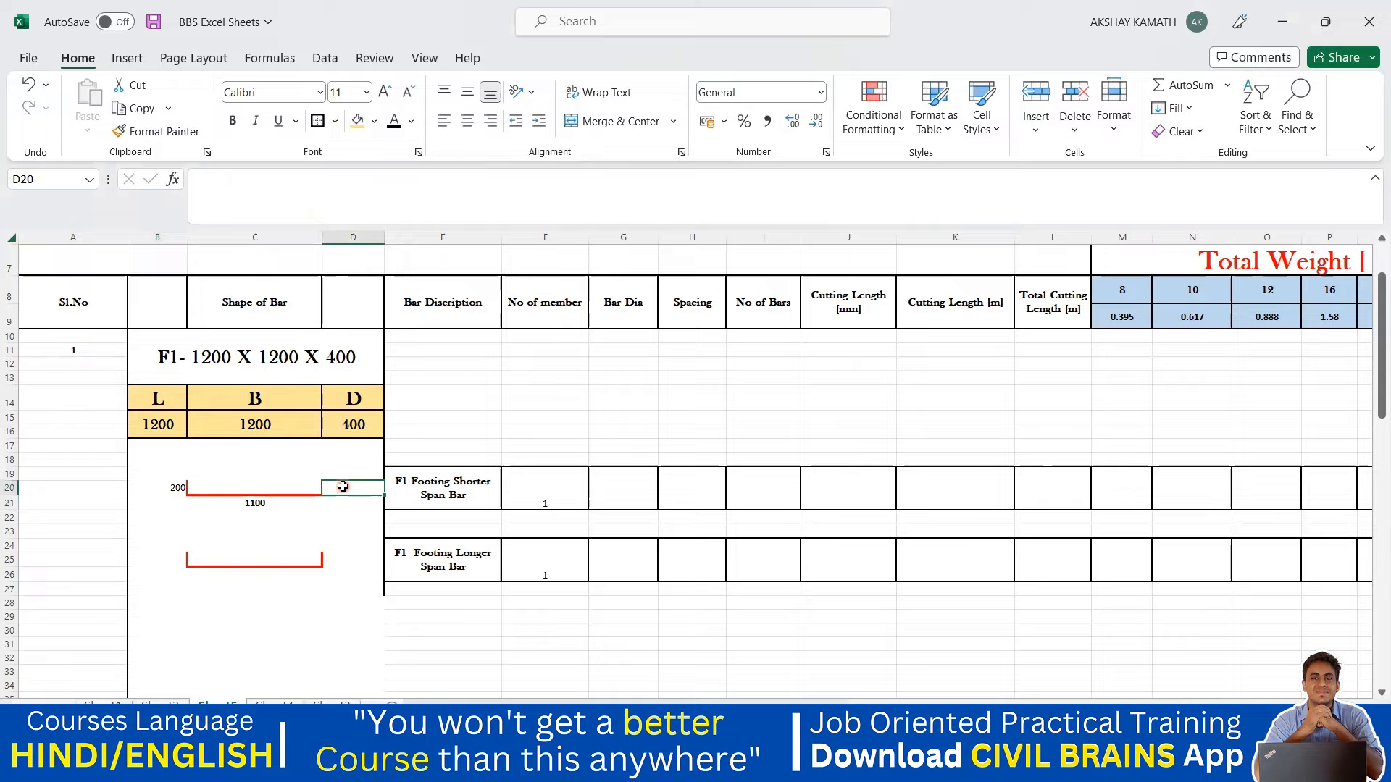
{"action": "left_click", "coordinate": [326, 510]}
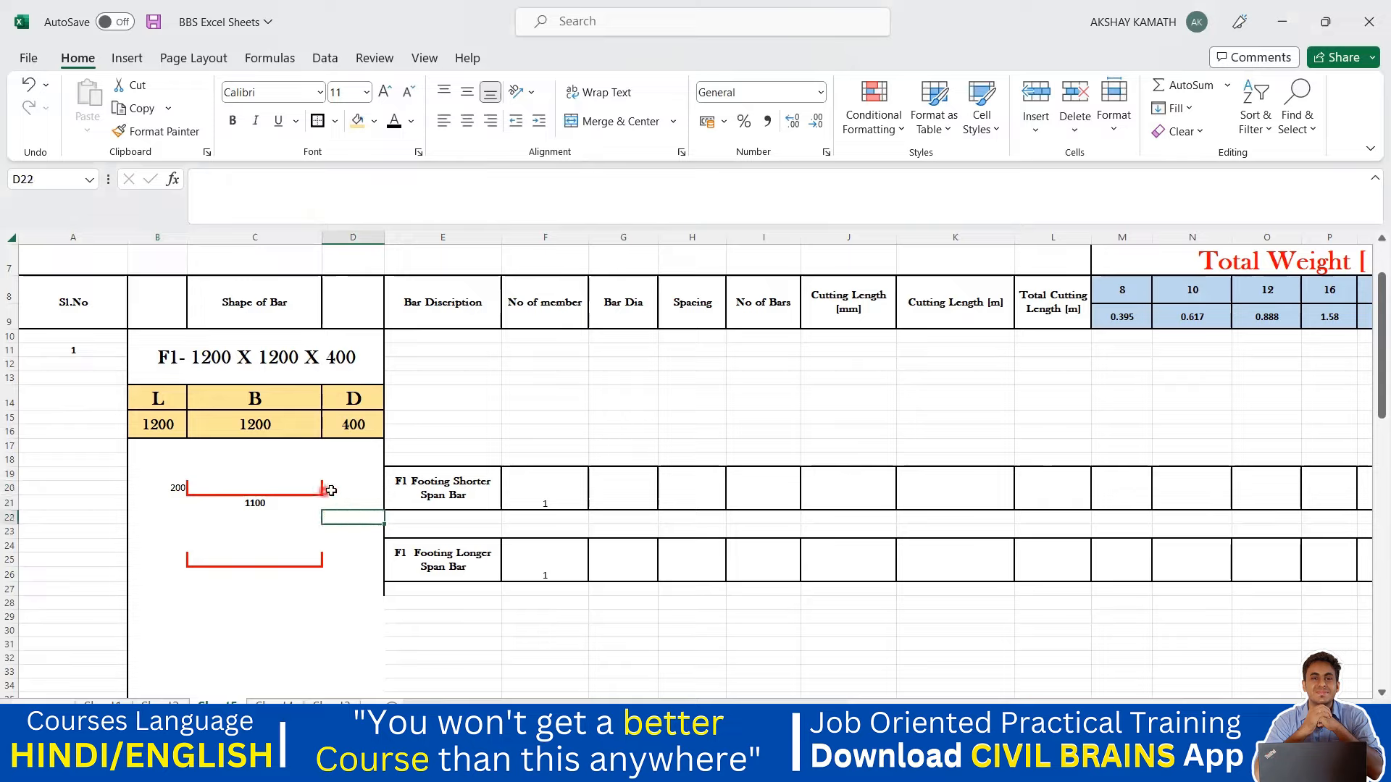
{"action": "double_click", "coordinate": [340, 486]}
{"action": "type", "text": "+("}
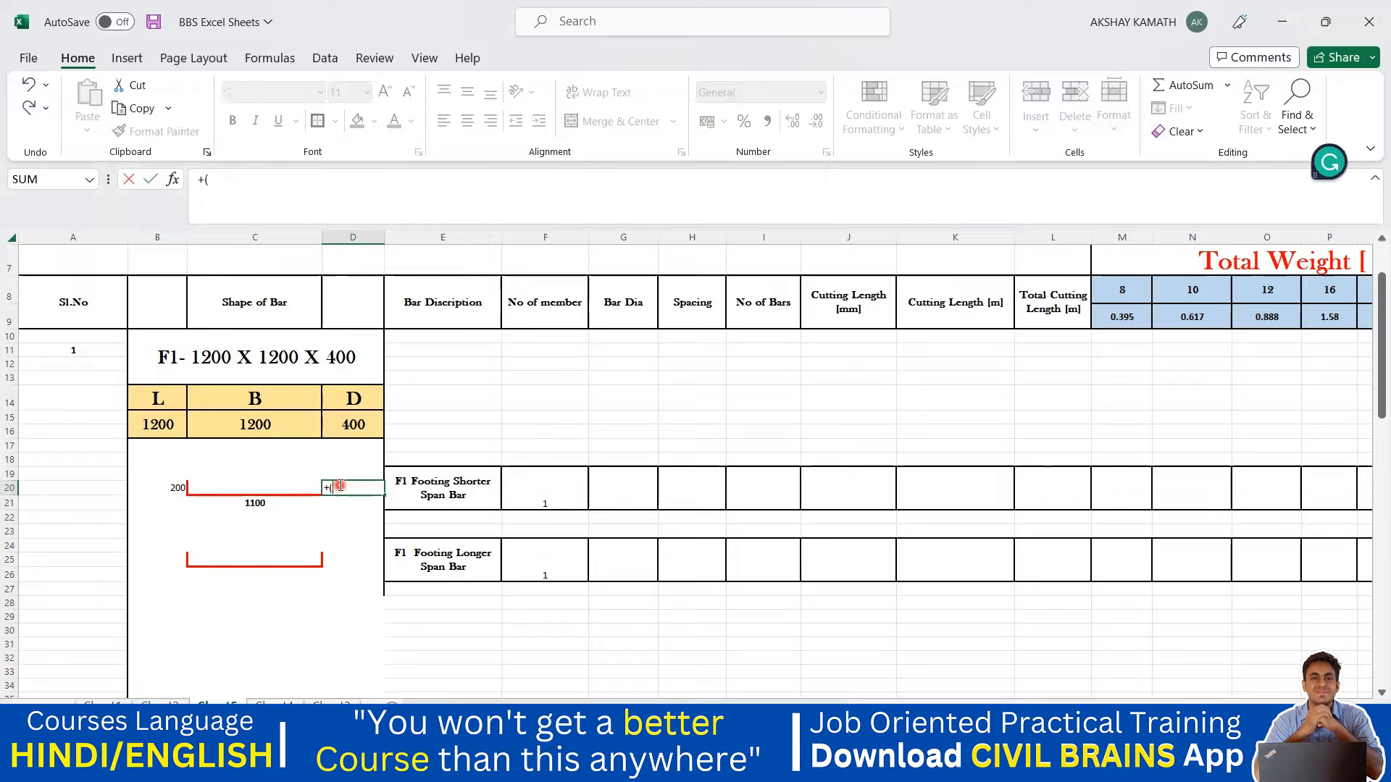
{"action": "key", "text": "Escape"}
{"action": "type", "text": "+"}
{"action": "left_click", "coordinate": [176, 489]}
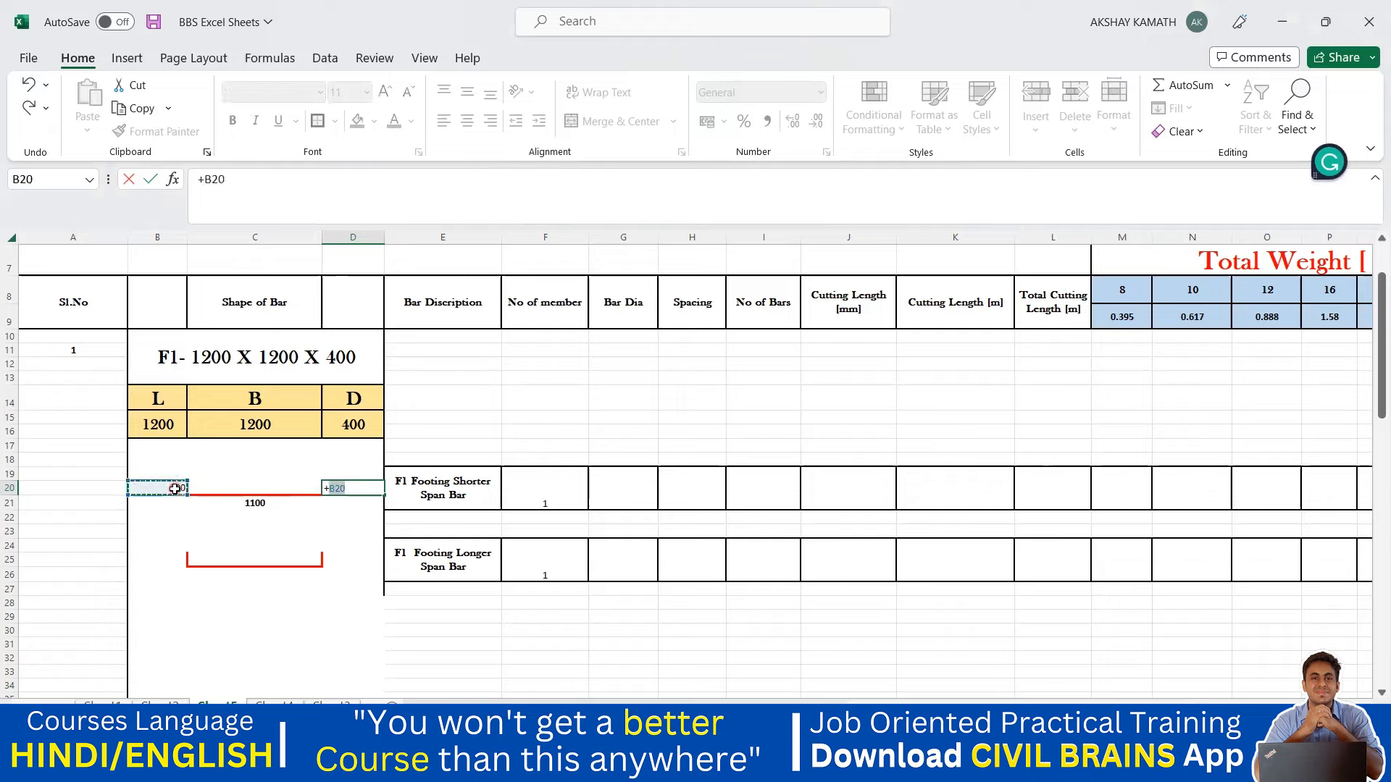
{"action": "key", "text": "Return"}
{"action": "left_click", "coordinate": [311, 629]}
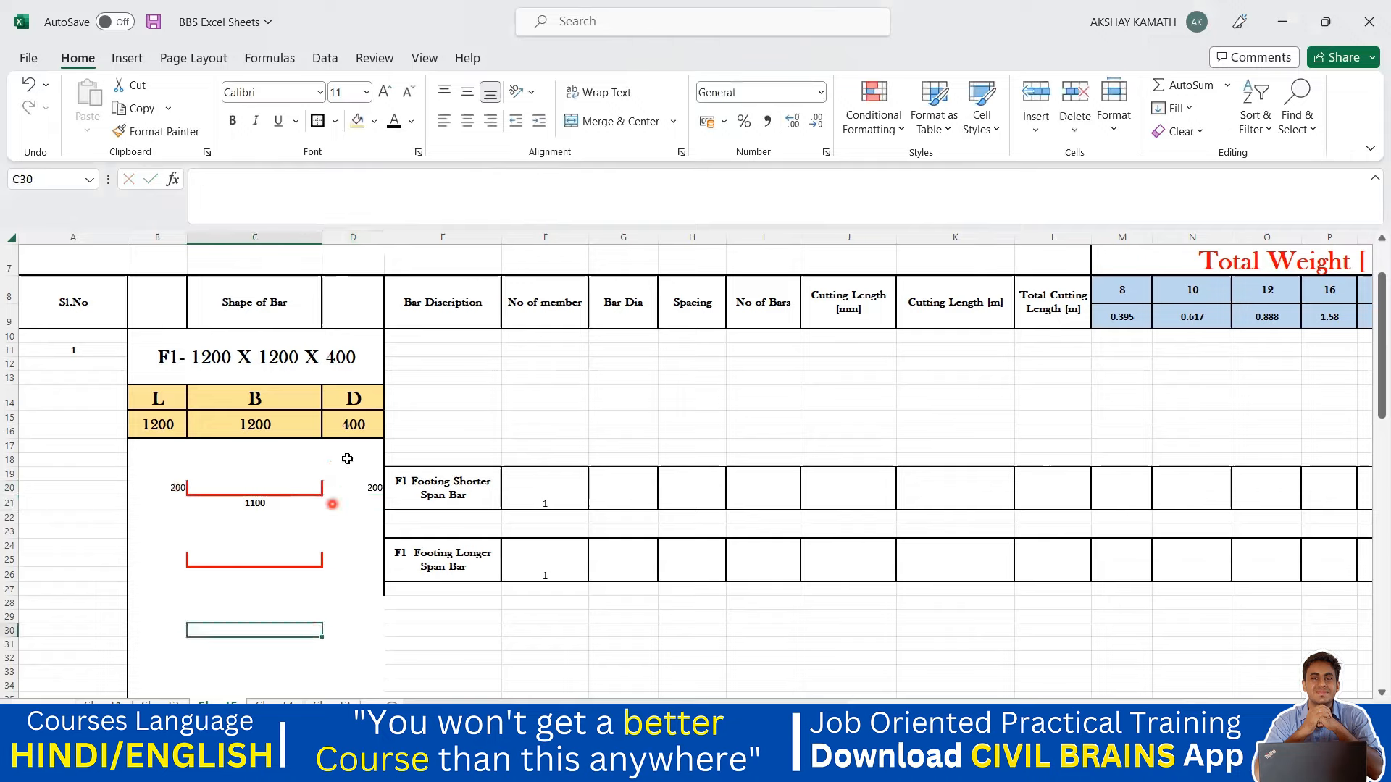
Set the footing depth D in cell D15 to 700 to test the linked leg lengths, and restore it to 400.
{"action": "left_click", "coordinate": [361, 425]}
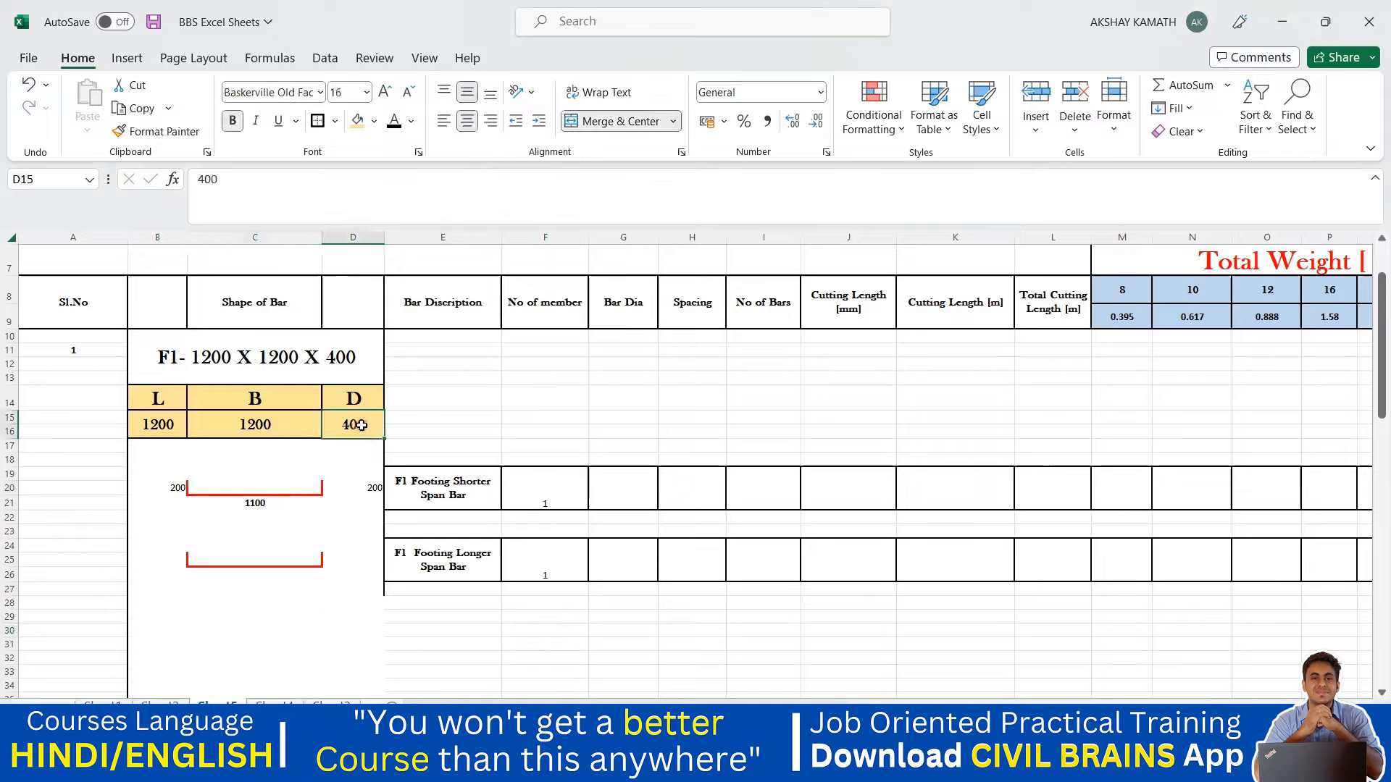
{"action": "type", "text": "70"}
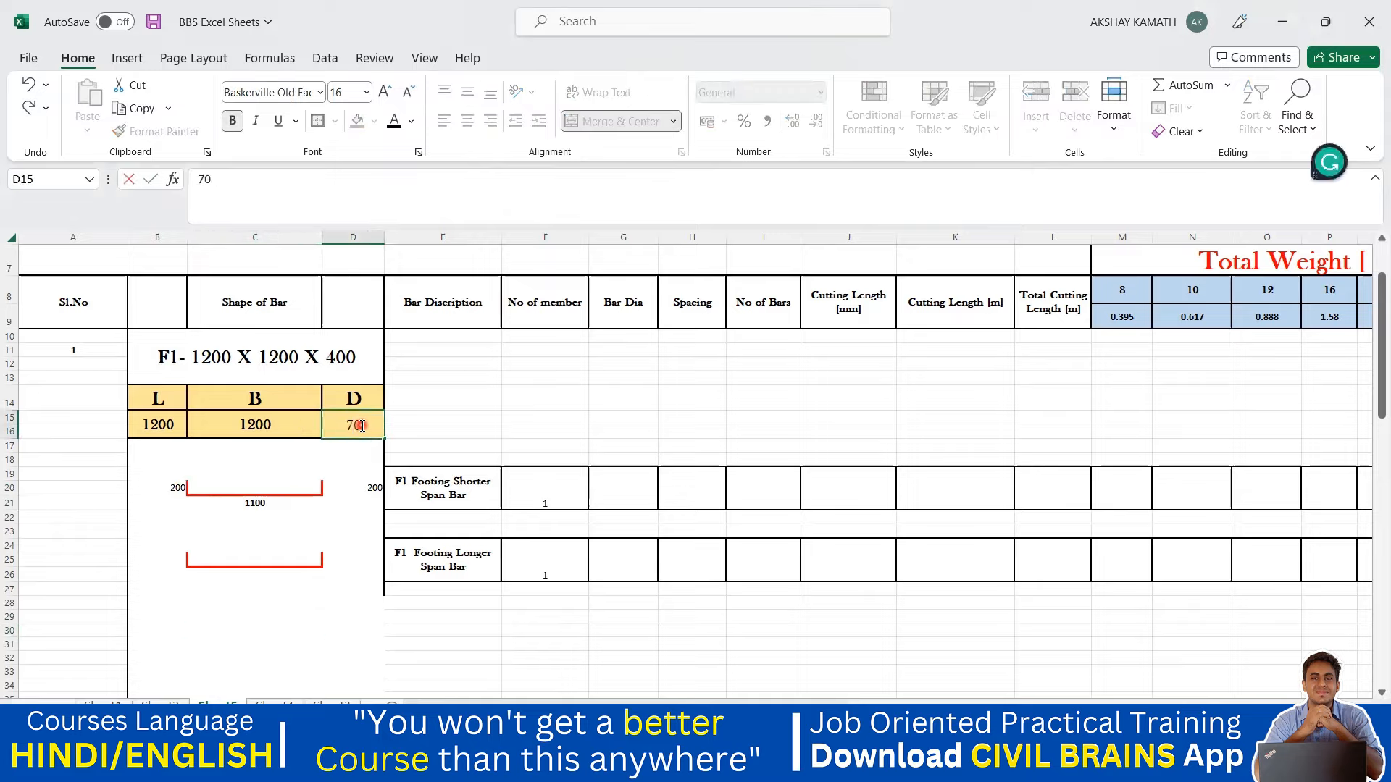
{"action": "type", "text": "0"}
{"action": "key", "text": "Return"}
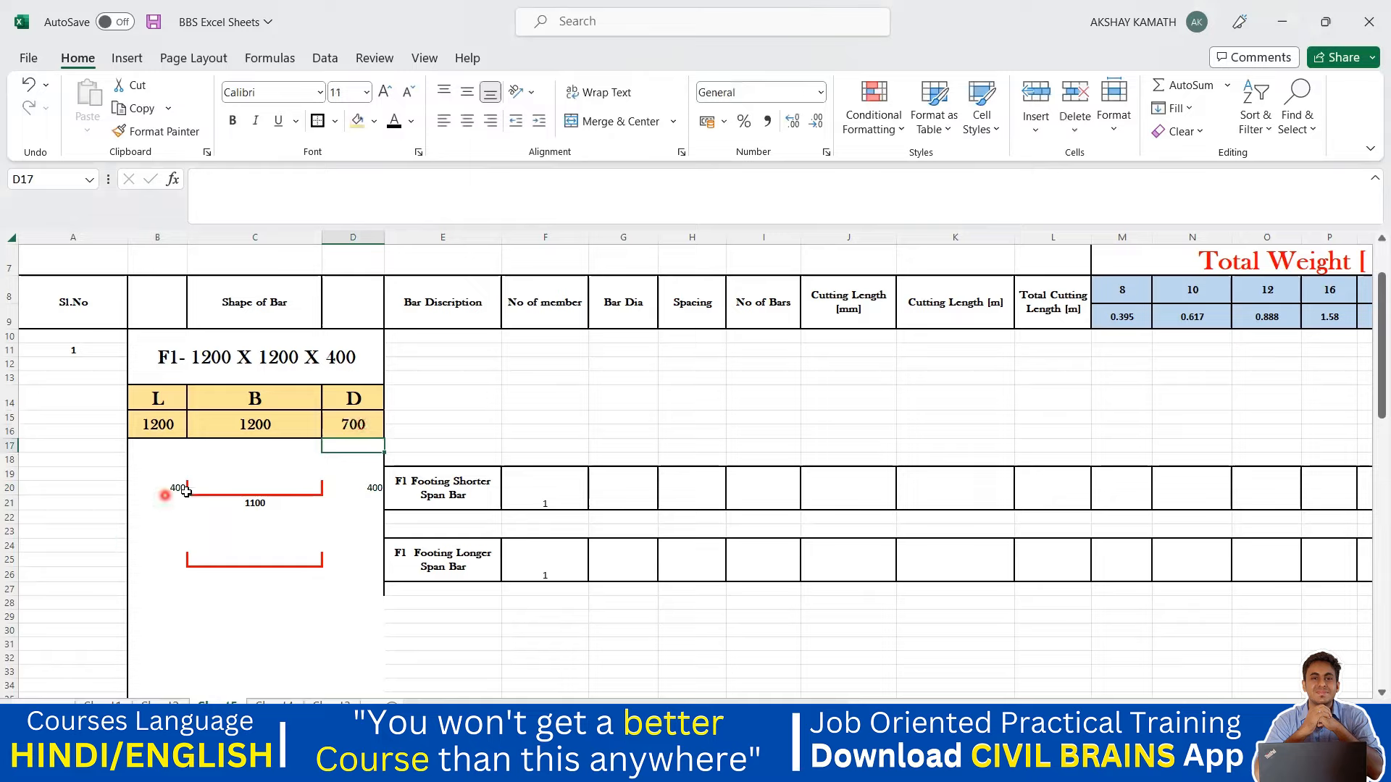
{"action": "left_click", "coordinate": [364, 427]}
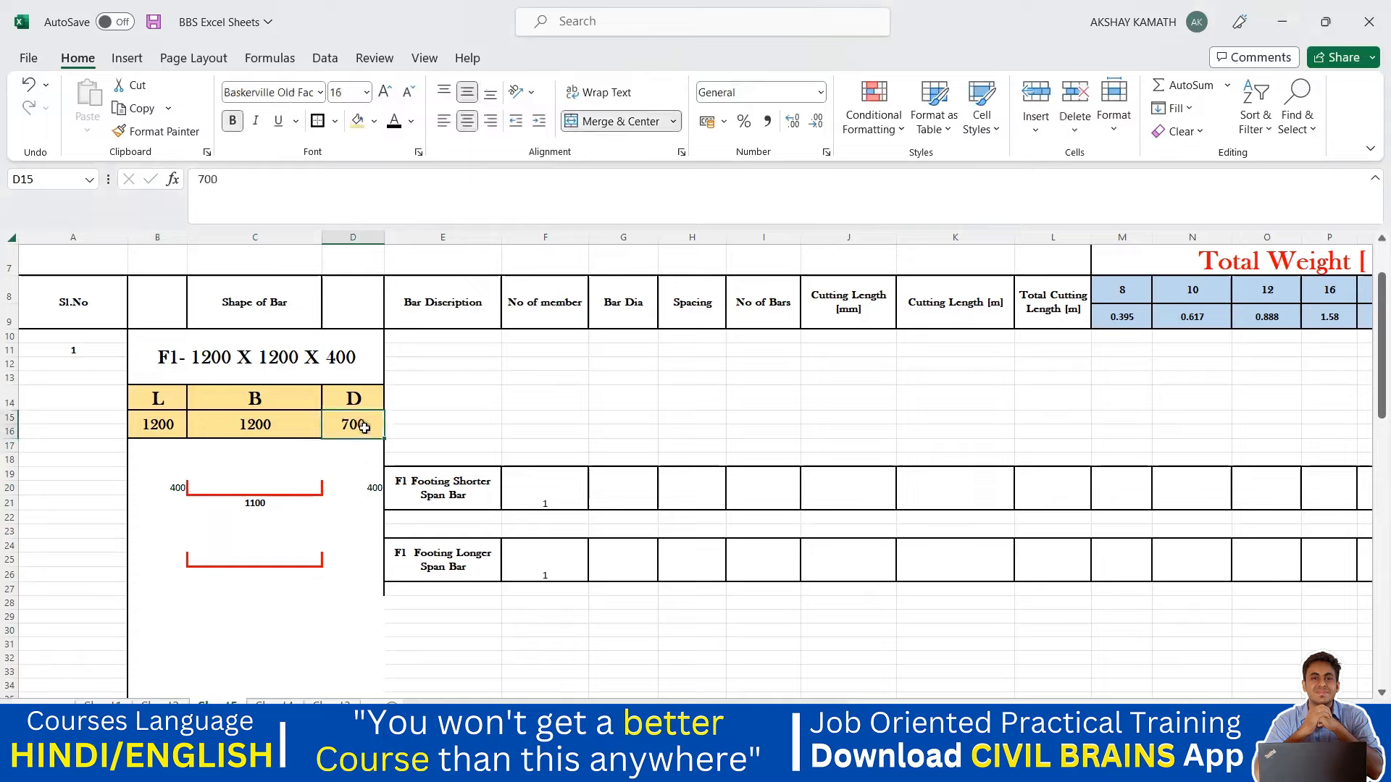
{"action": "type", "text": "400"}
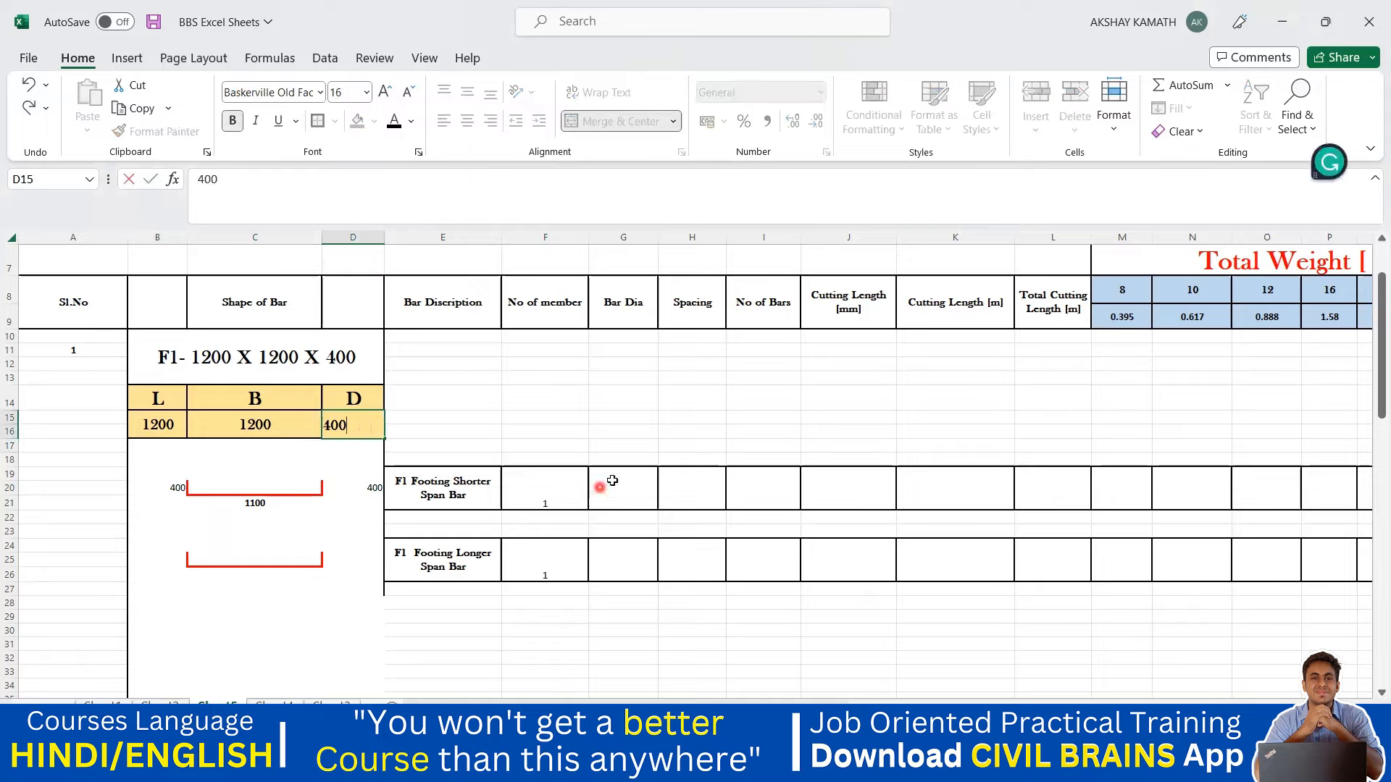
{"action": "left_click", "coordinate": [609, 444]}
Replace the D15 reference in the B20 formula with the fixed value 400, giving =+(400-50-50)*2/3.
{"action": "left_click", "coordinate": [170, 487]}
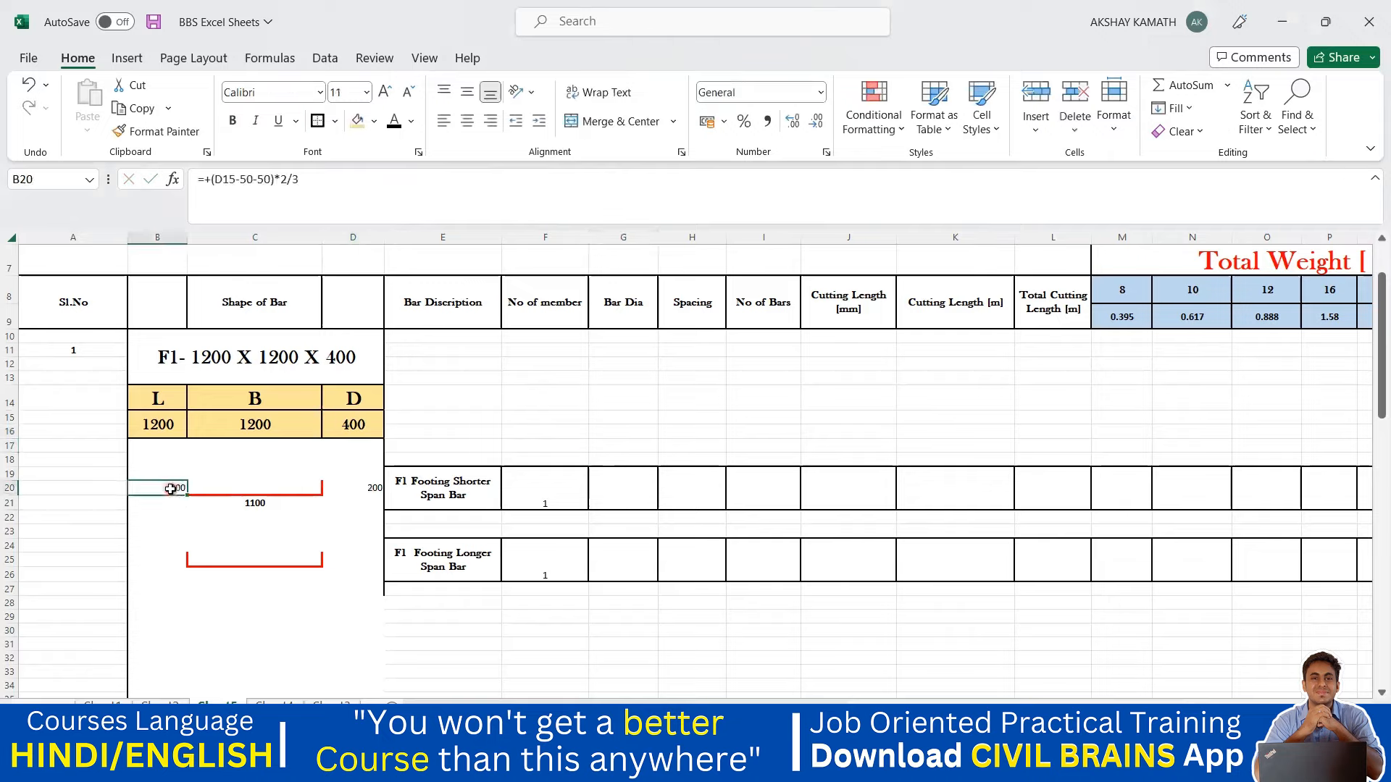
{"action": "left_click", "coordinate": [240, 179]}
{"action": "key", "text": "Left"}
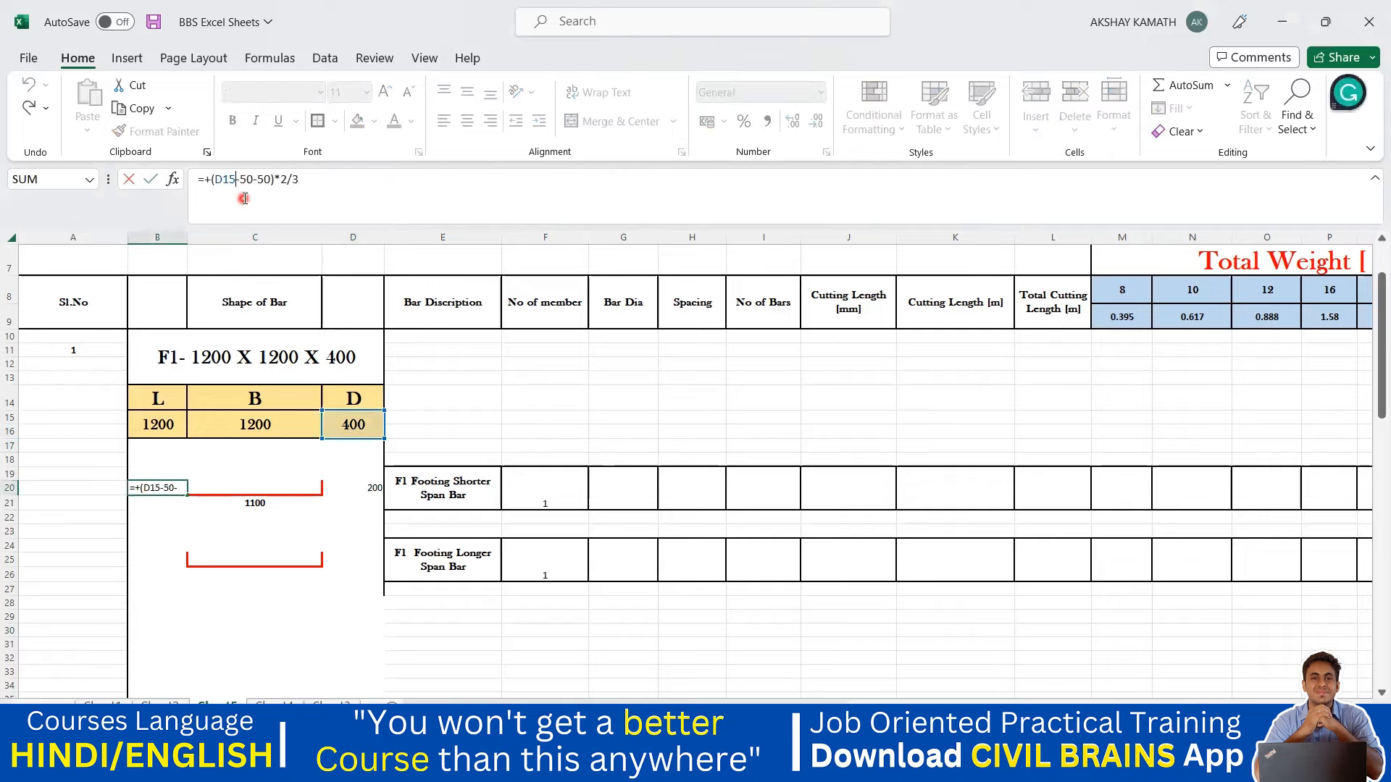
{"action": "key", "text": "BackSpace"}
{"action": "key", "text": "BackSpace"}
{"action": "key", "text": "BackSpace"}
{"action": "type", "text": "400"}
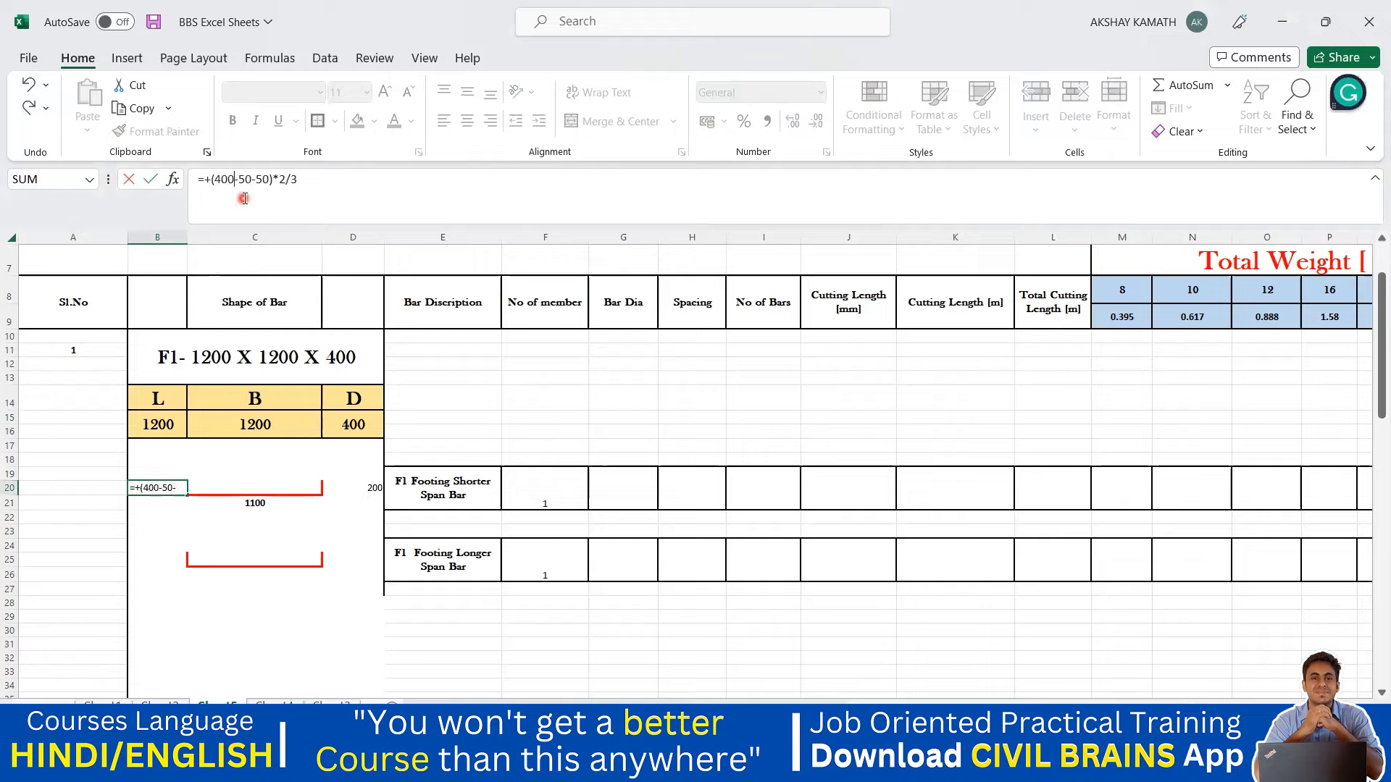
{"action": "key", "text": "Return"}
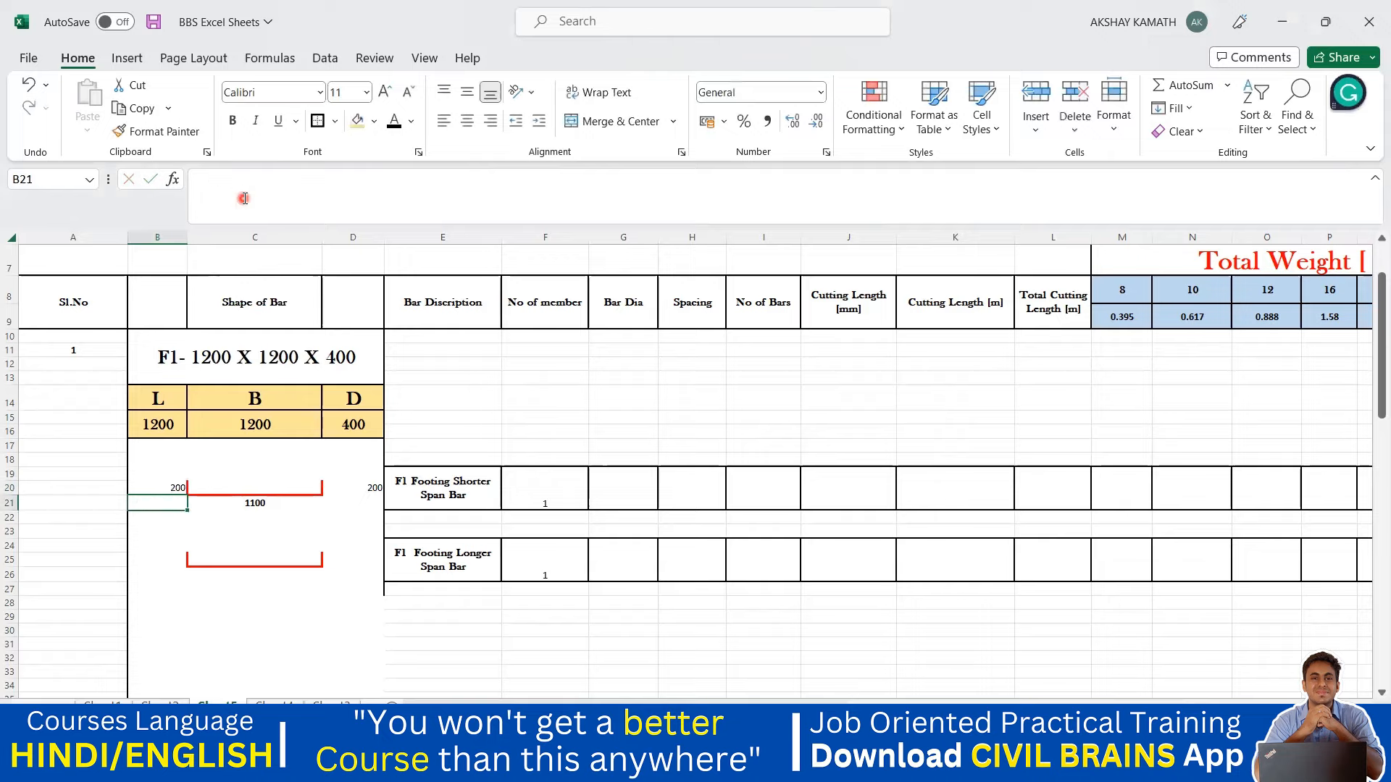
Set the footing depth D in cell D15 to 700 to test the leg formula containing the fixed depth.
{"action": "left_click", "coordinate": [370, 418]}
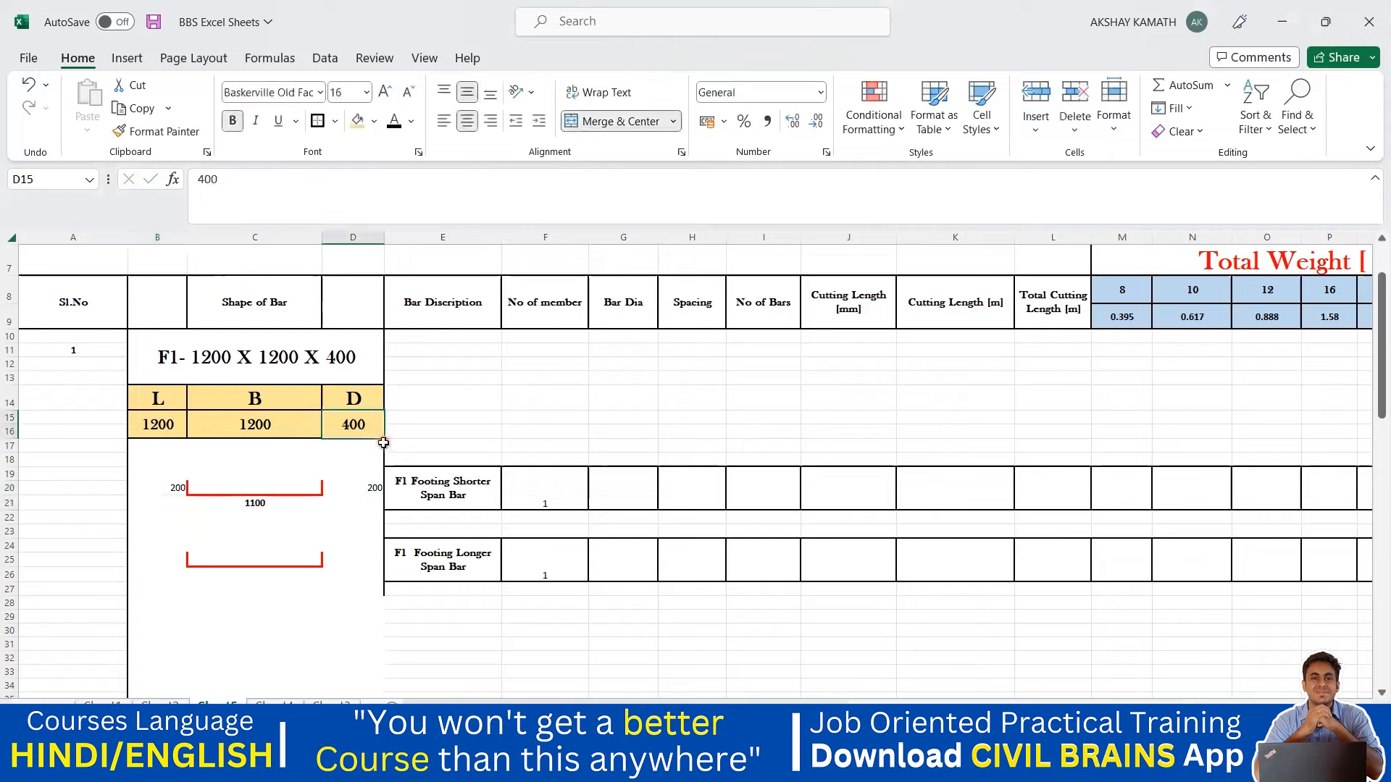
{"action": "type", "text": "700"}
{"action": "key", "text": "Return"}
{"action": "left_click", "coordinate": [221, 484]}
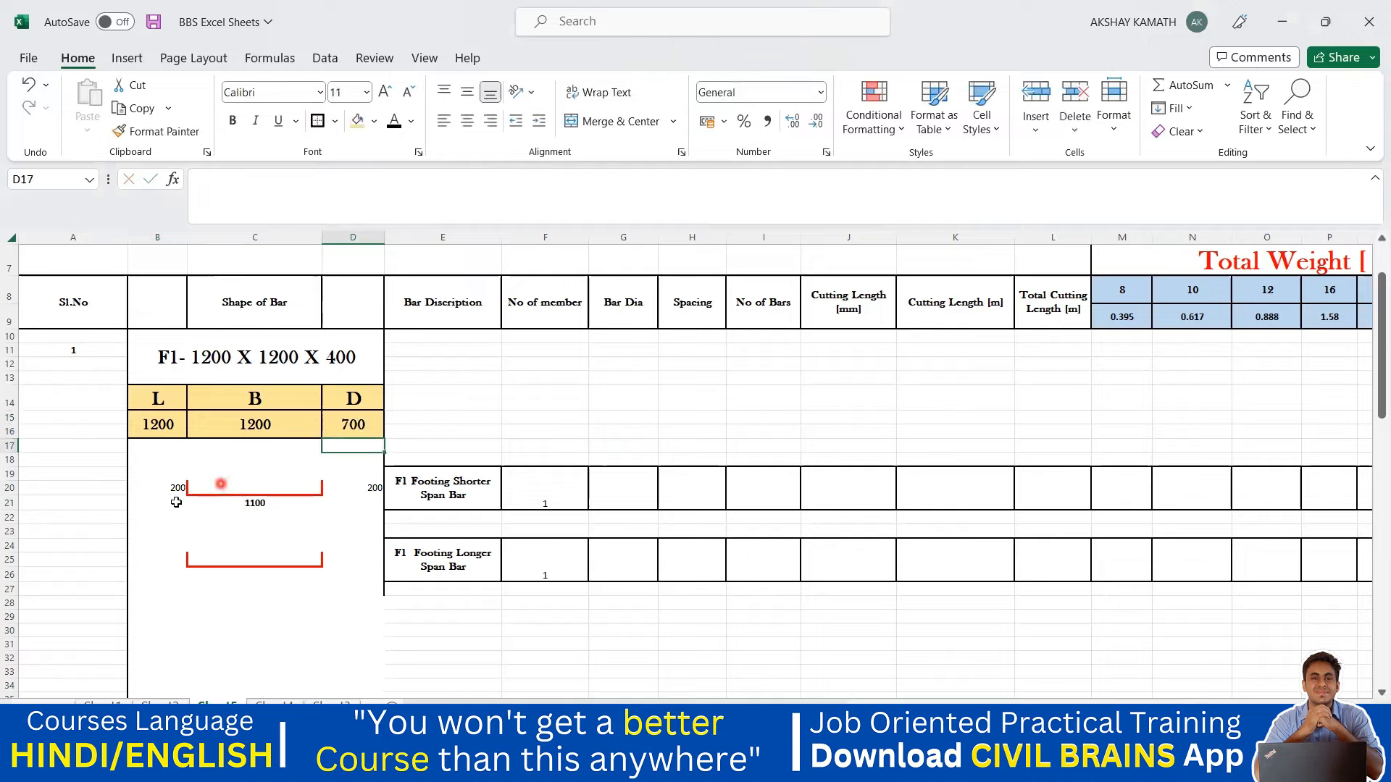
Replace the fixed 400 in the B20 leg formula with a reference to cell D15, giving =+(D15-50-50)*2/3.
{"action": "left_click", "coordinate": [177, 488]}
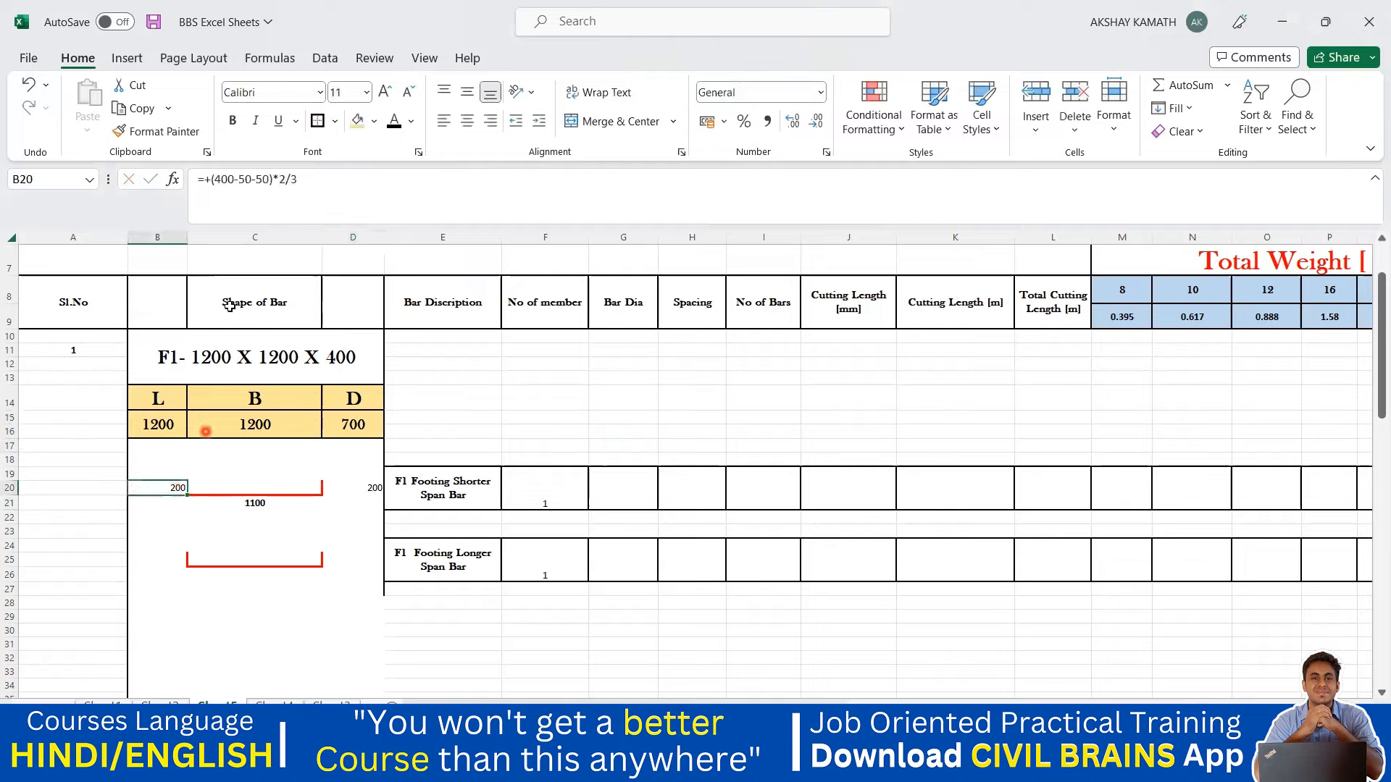
{"action": "left_click", "coordinate": [234, 180]}
{"action": "key", "text": "BackSpace"}
{"action": "key", "text": "BackSpace"}
{"action": "key", "text": "BackSpace"}
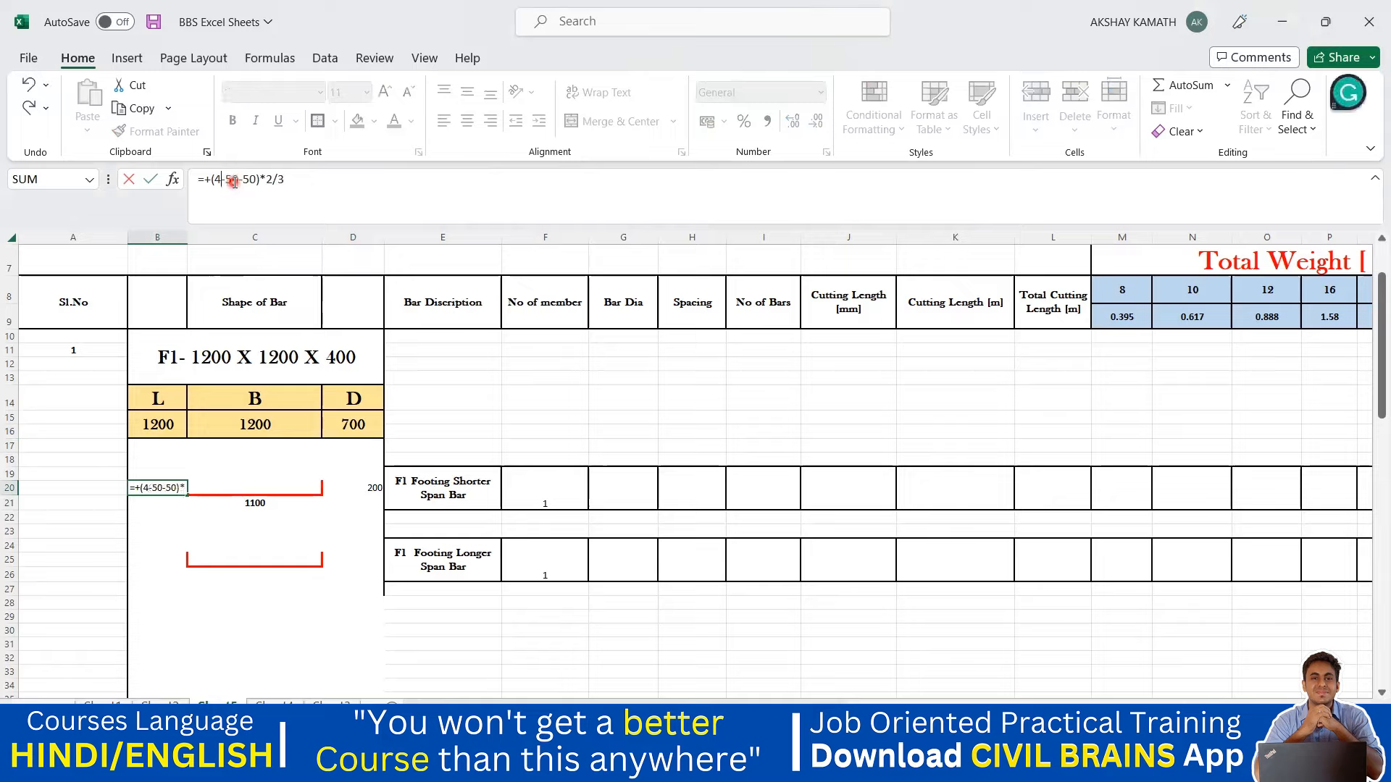
{"action": "left_click", "coordinate": [360, 425]}
{"action": "key", "text": "Return"}
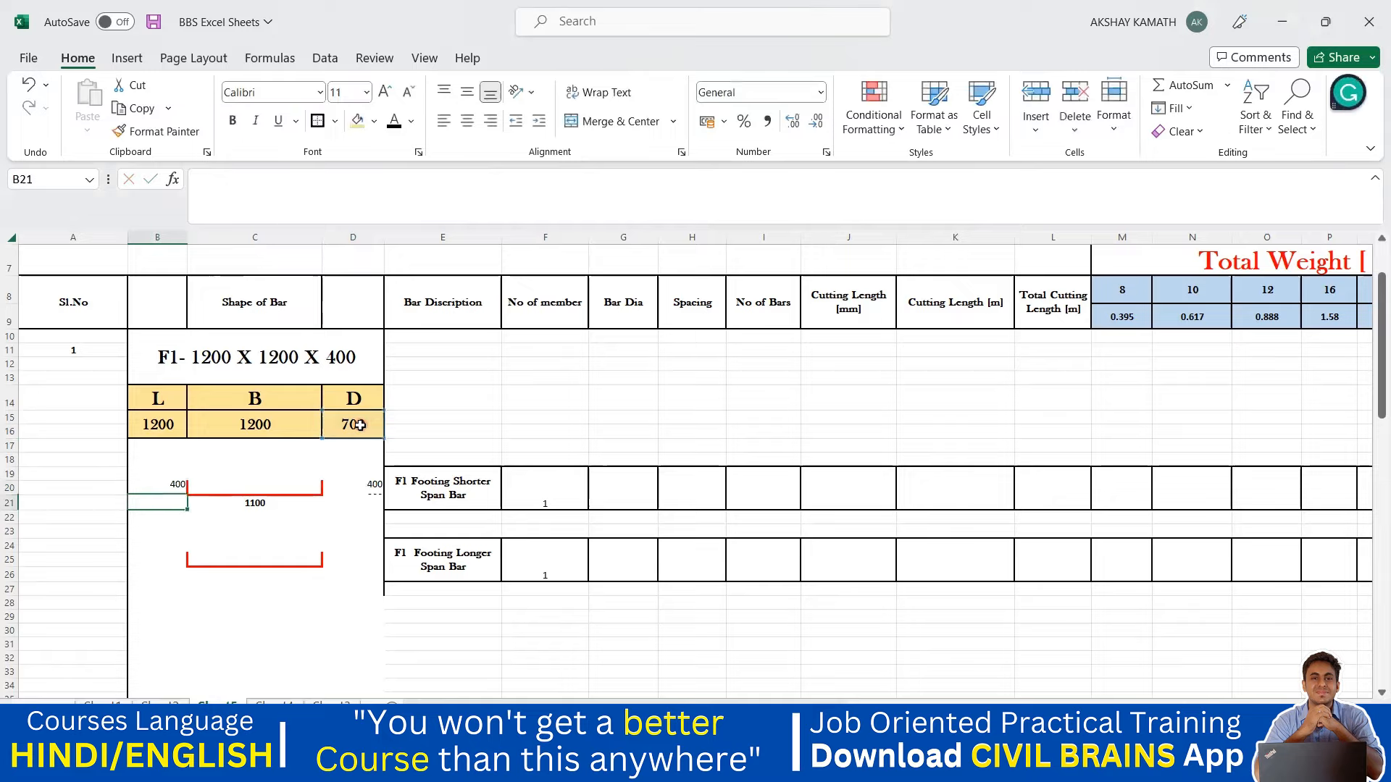
Restore the footing depth D in cell D15 to 400.
{"action": "left_click", "coordinate": [348, 425]}
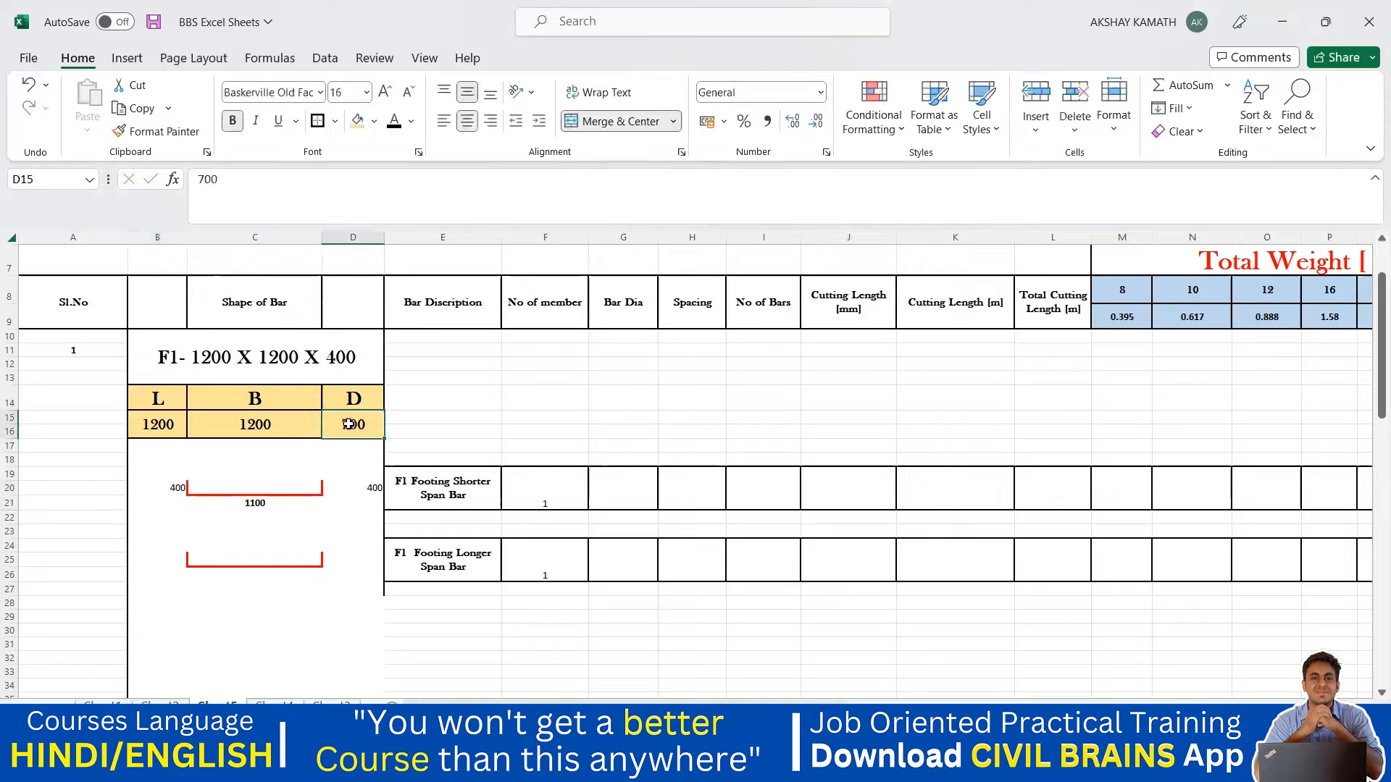
{"action": "type", "text": "400"}
{"action": "key", "text": "Return"}
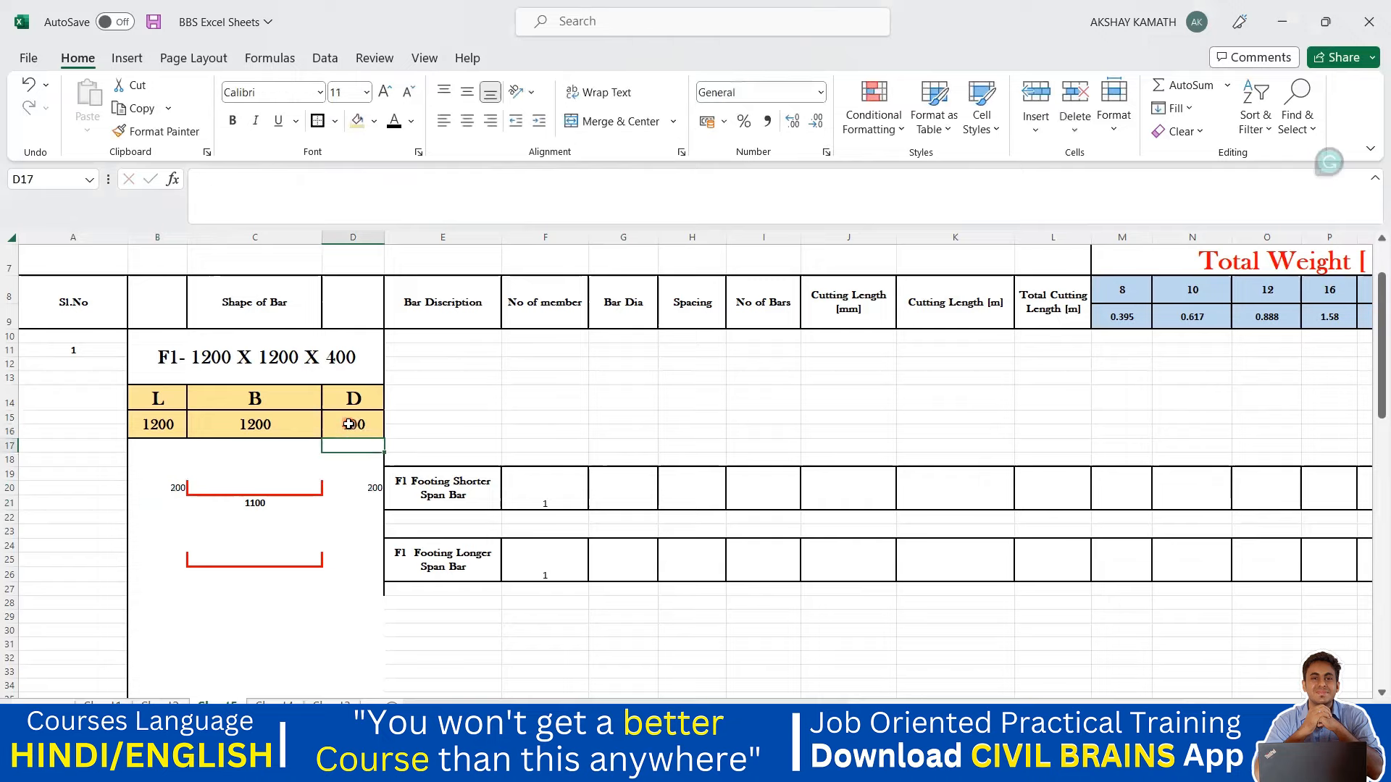
Left-align the shorter span bar's right leg length in cell D20.
{"action": "left_click", "coordinate": [372, 491]}
{"action": "left_click", "coordinate": [358, 543]}
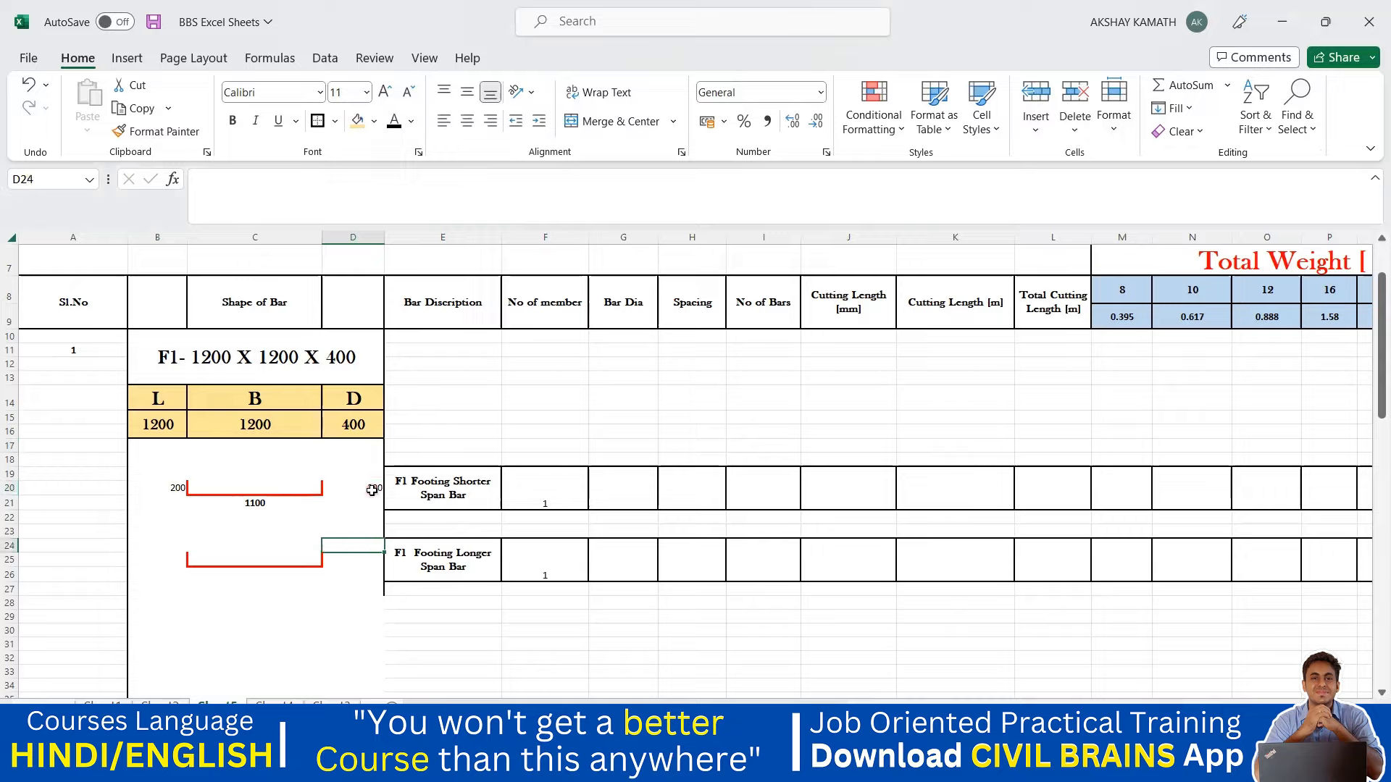
{"action": "left_click", "coordinate": [373, 488]}
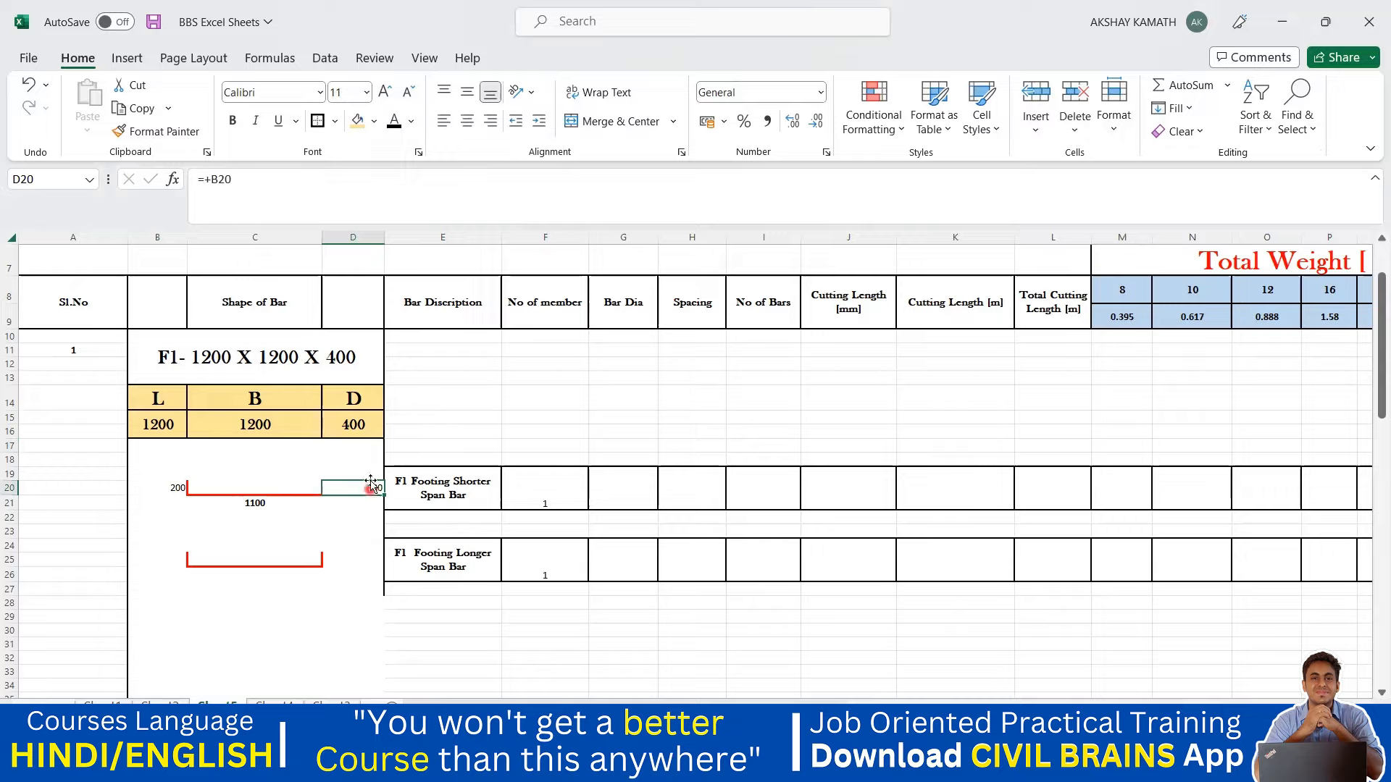
{"action": "left_click", "coordinate": [451, 128]}
{"action": "left_click", "coordinate": [505, 670]}
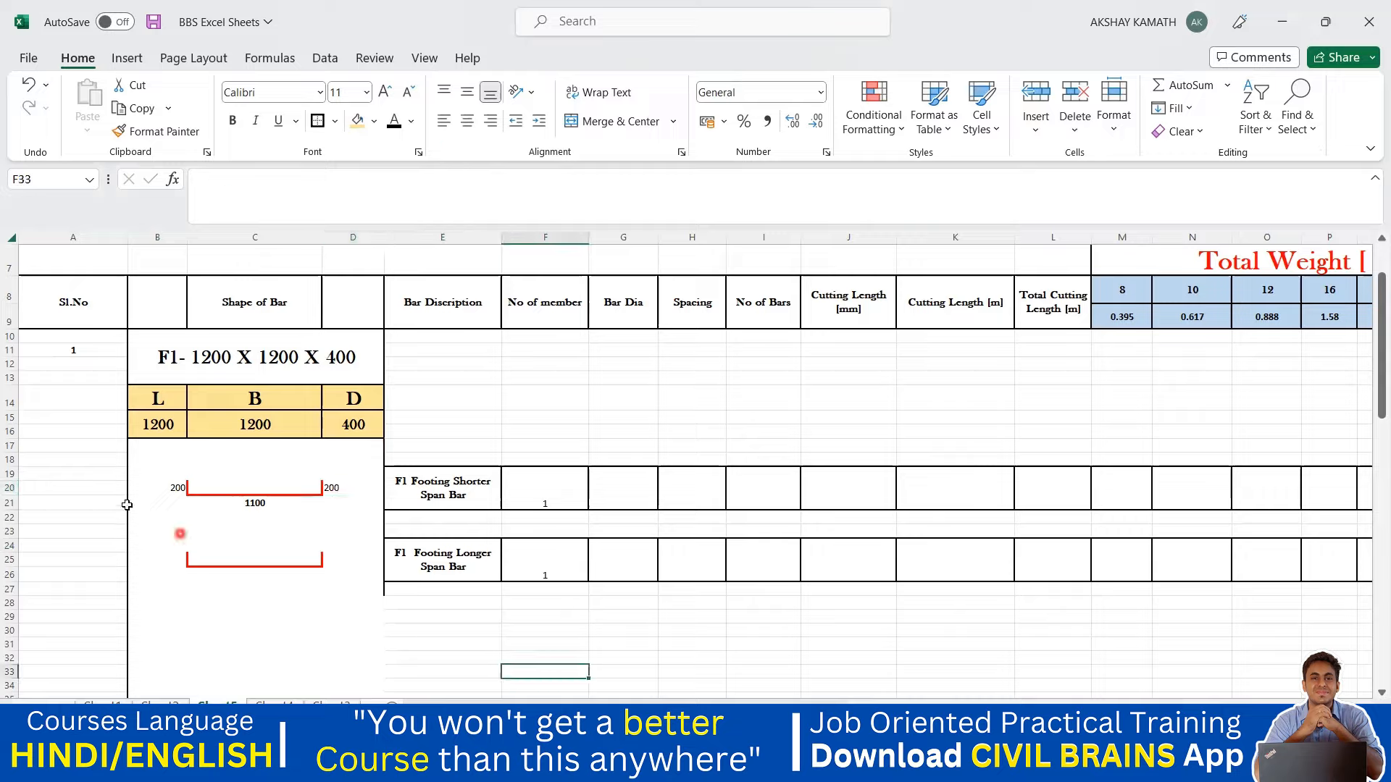
Make the two leg lengths of the shorter span bar in cells B20 and D20 bold.
{"action": "left_click", "coordinate": [159, 490]}
{"action": "key", "text": "ctrl+c"}
{"action": "left_click", "coordinate": [338, 489]}
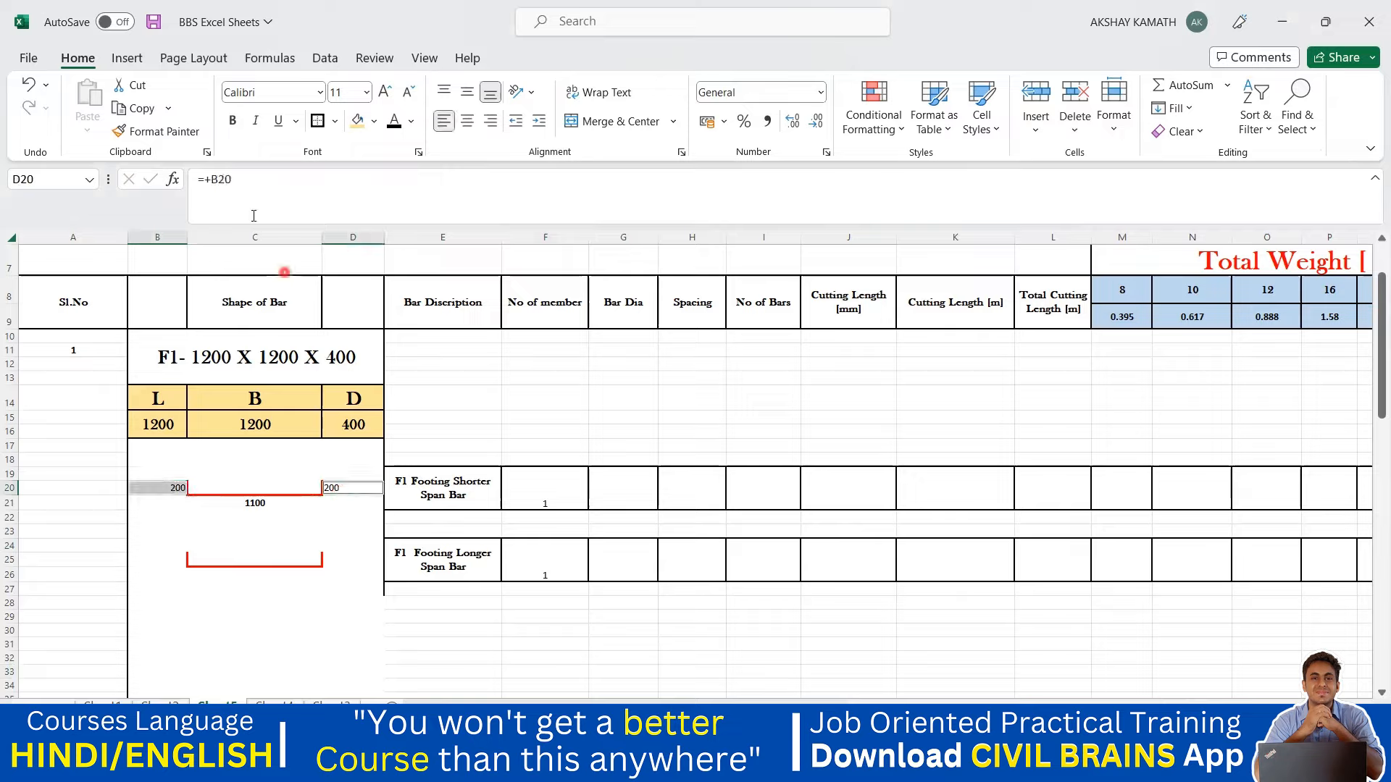
Format the shorter span bar dimensions in cells B20, C21 and D20 with the Baskerville Old Face font in black.
{"action": "left_click", "coordinate": [255, 505]}
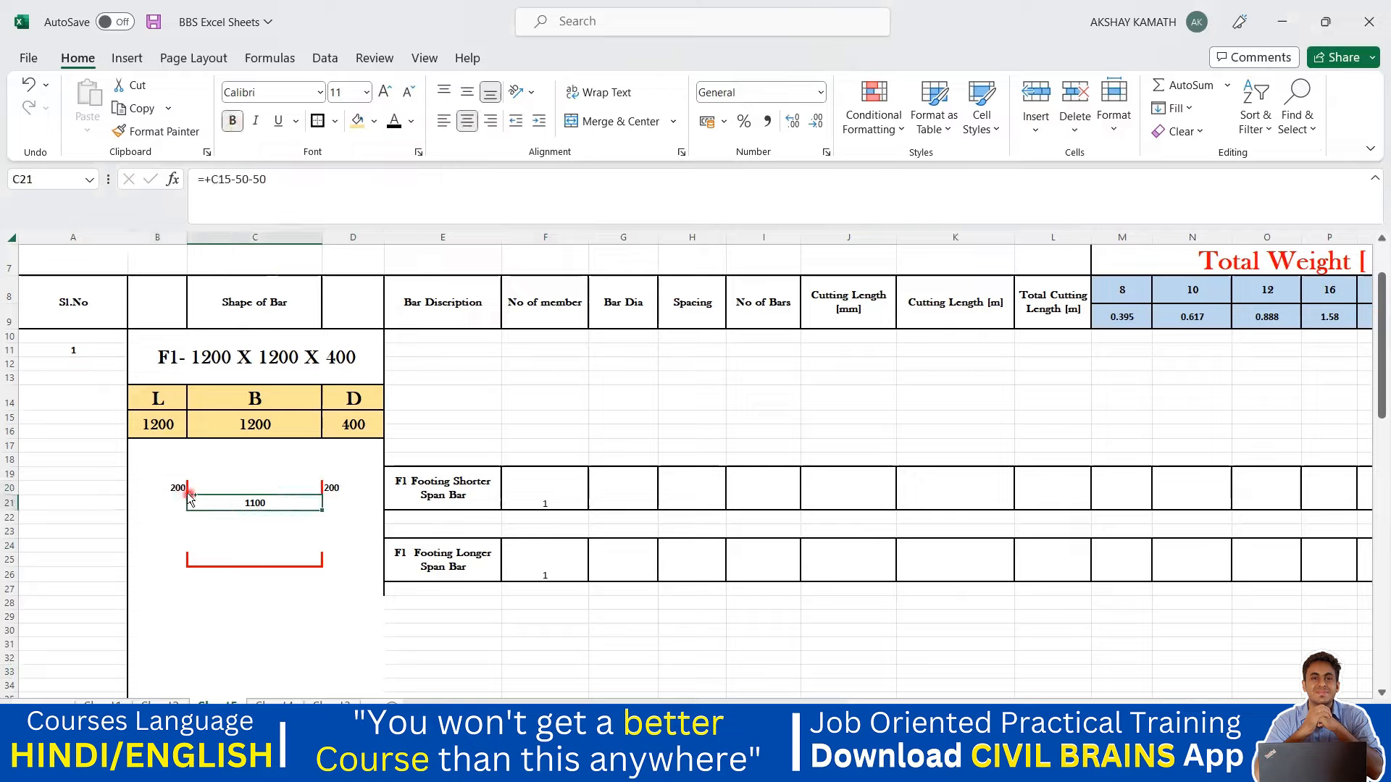
{"action": "left_click", "coordinate": [180, 490], "text": "ctrl"}
{"action": "left_click", "coordinate": [341, 488], "text": "ctrl"}
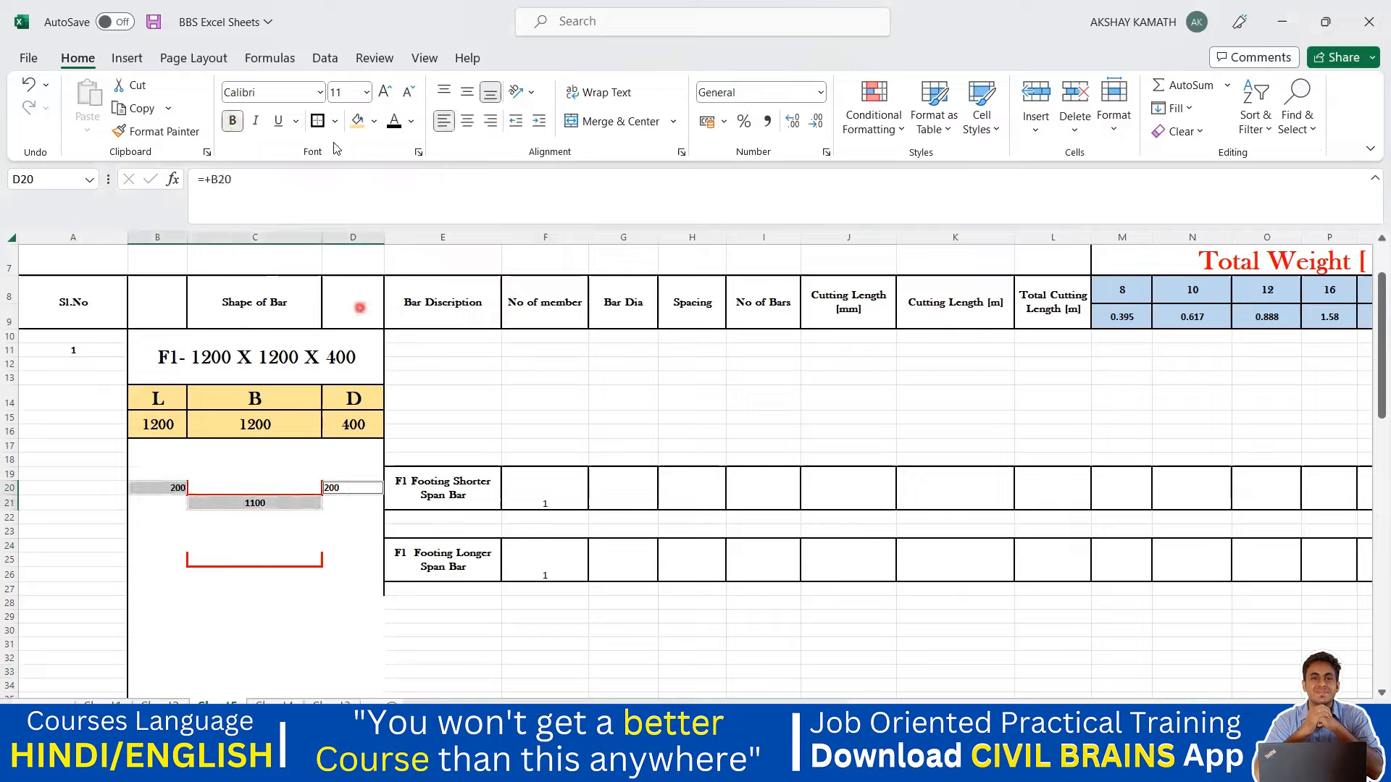
{"action": "left_click", "coordinate": [318, 92]}
{"action": "scroll", "coordinate": [333, 326], "scroll_direction": "down", "scroll_amount": 8}
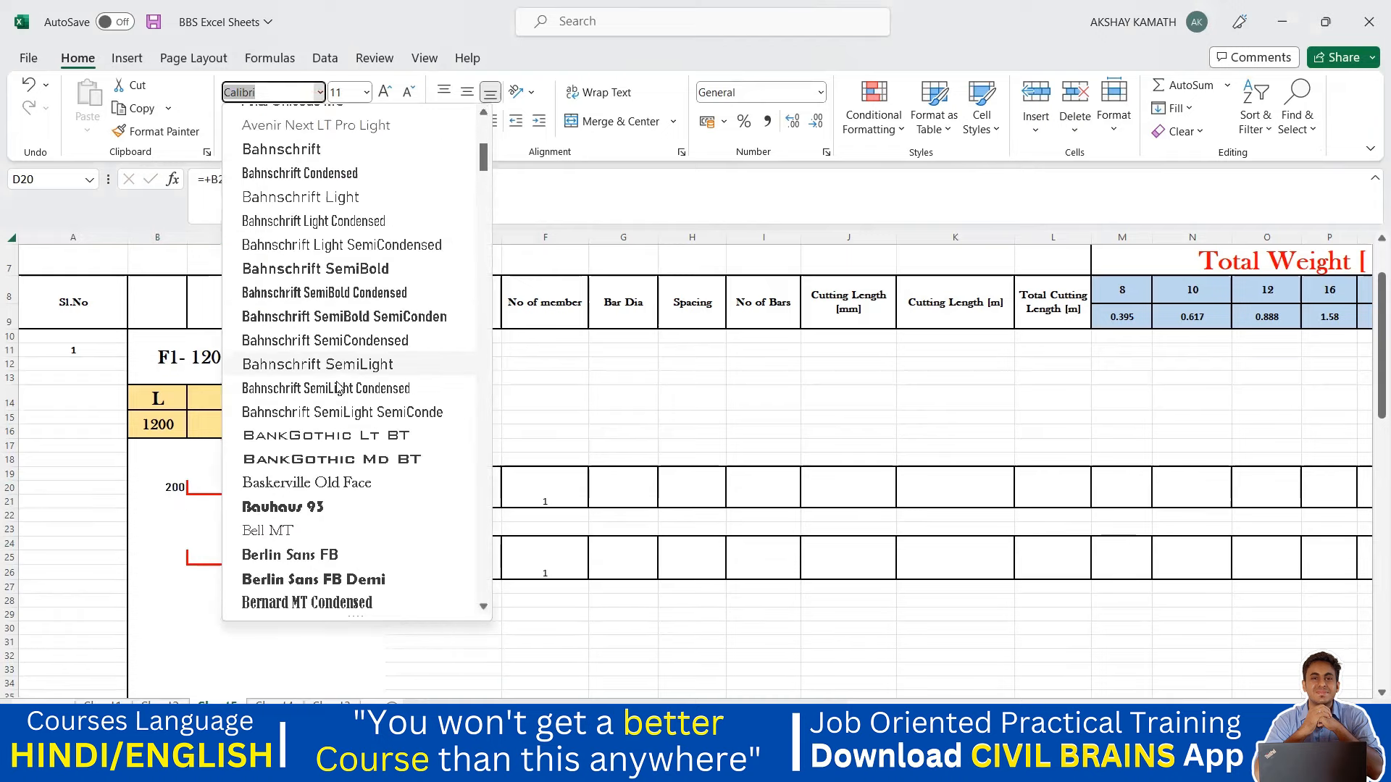
{"action": "left_click", "coordinate": [319, 482]}
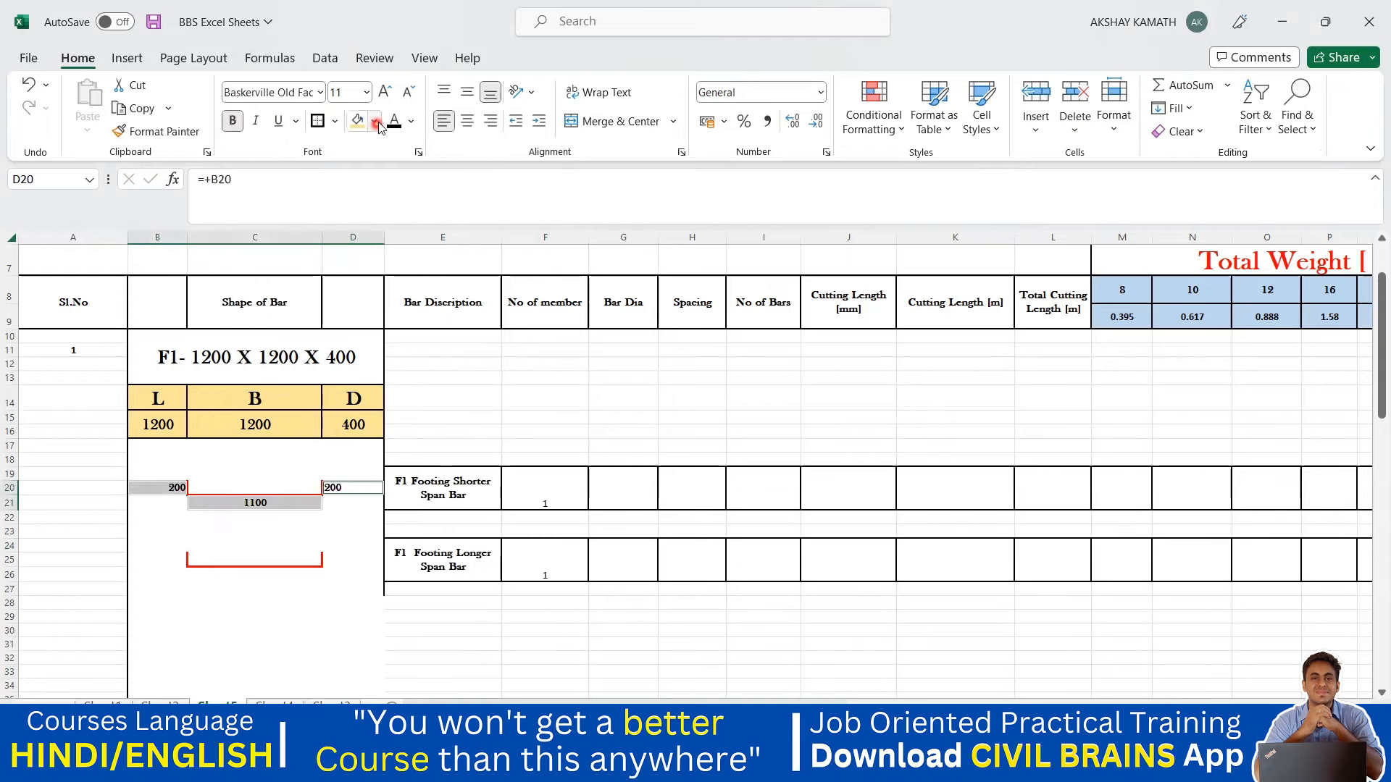
{"action": "left_click", "coordinate": [411, 121]}
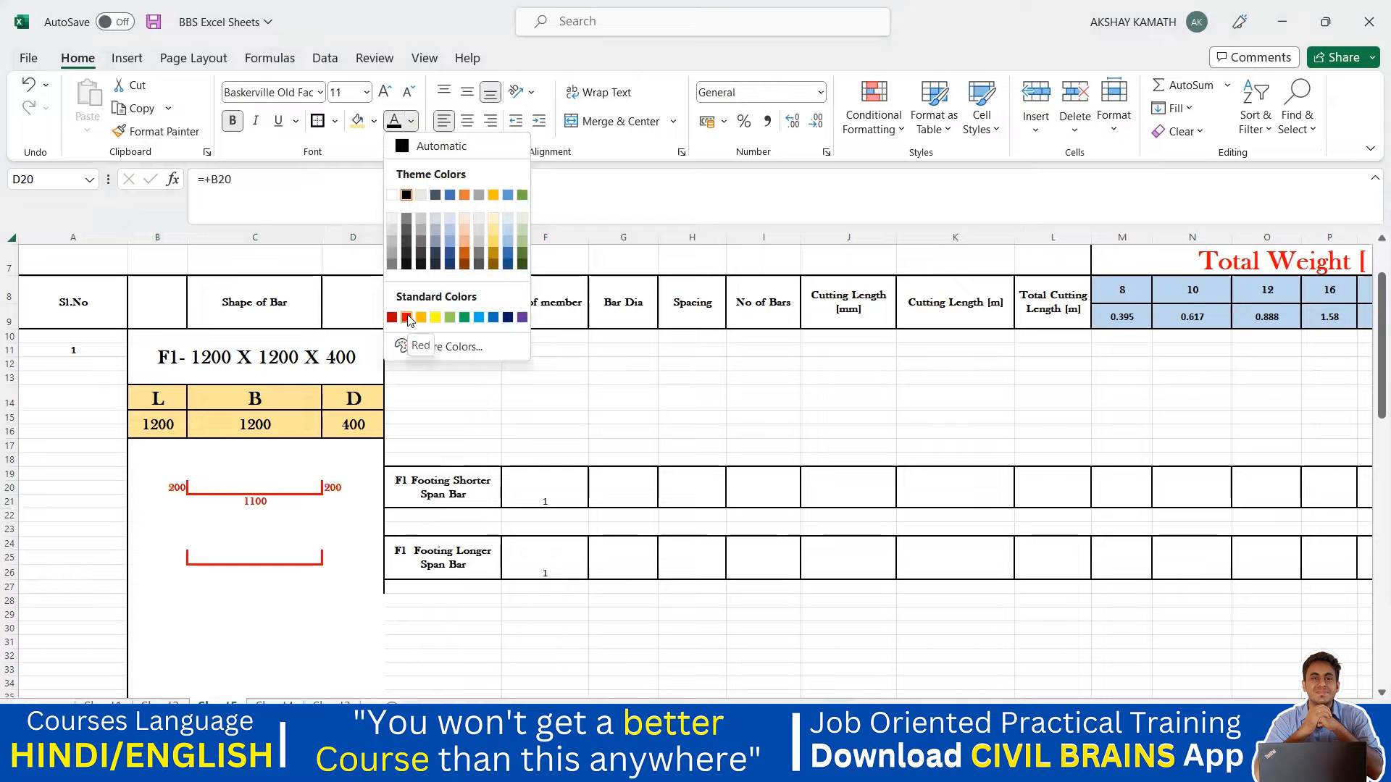
{"action": "left_click", "coordinate": [406, 196]}
{"action": "left_click", "coordinate": [600, 431]}
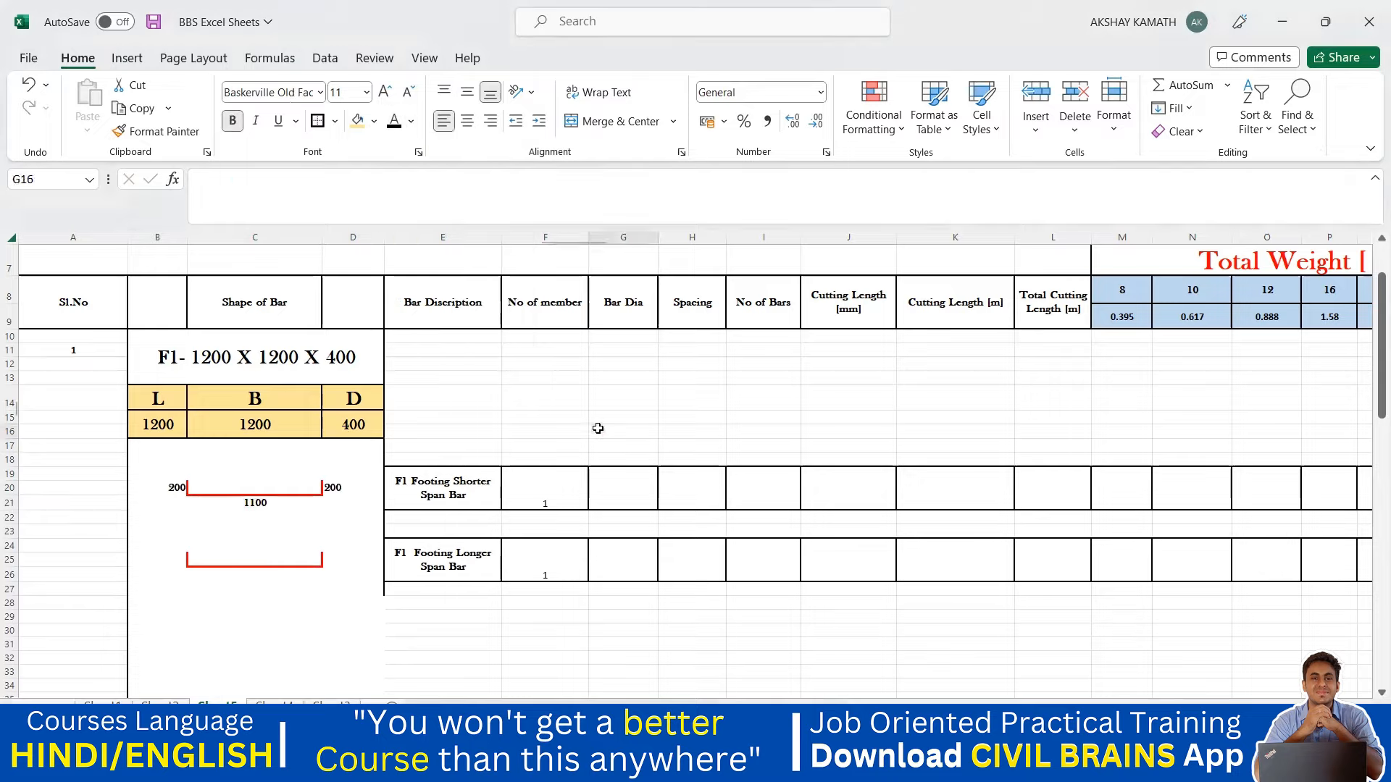
{"action": "left_click", "coordinate": [627, 657]}
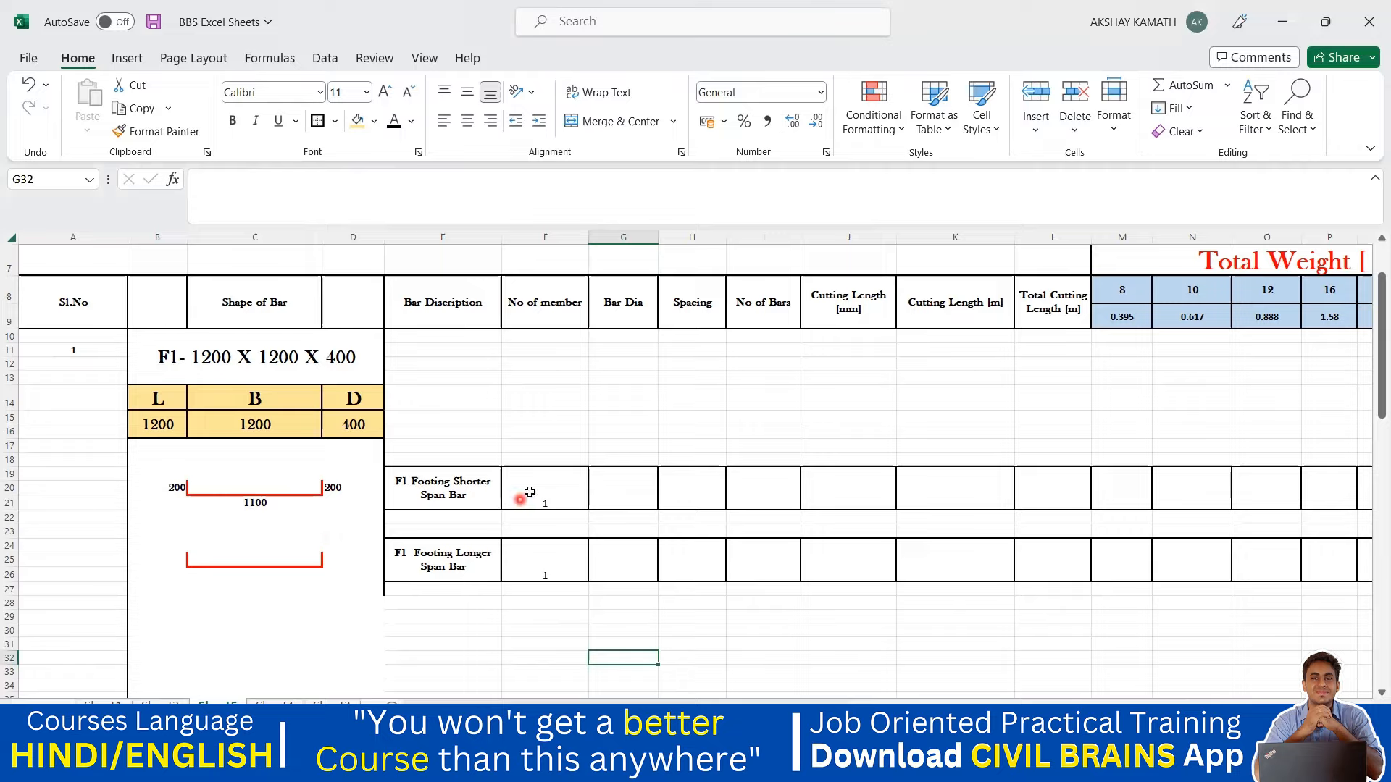
Replace both fixed 50 covers in the C21 bar length formula with the Concrete Cover cell R1, giving =+C15-R1-R1.
{"action": "left_click", "coordinate": [605, 492]}
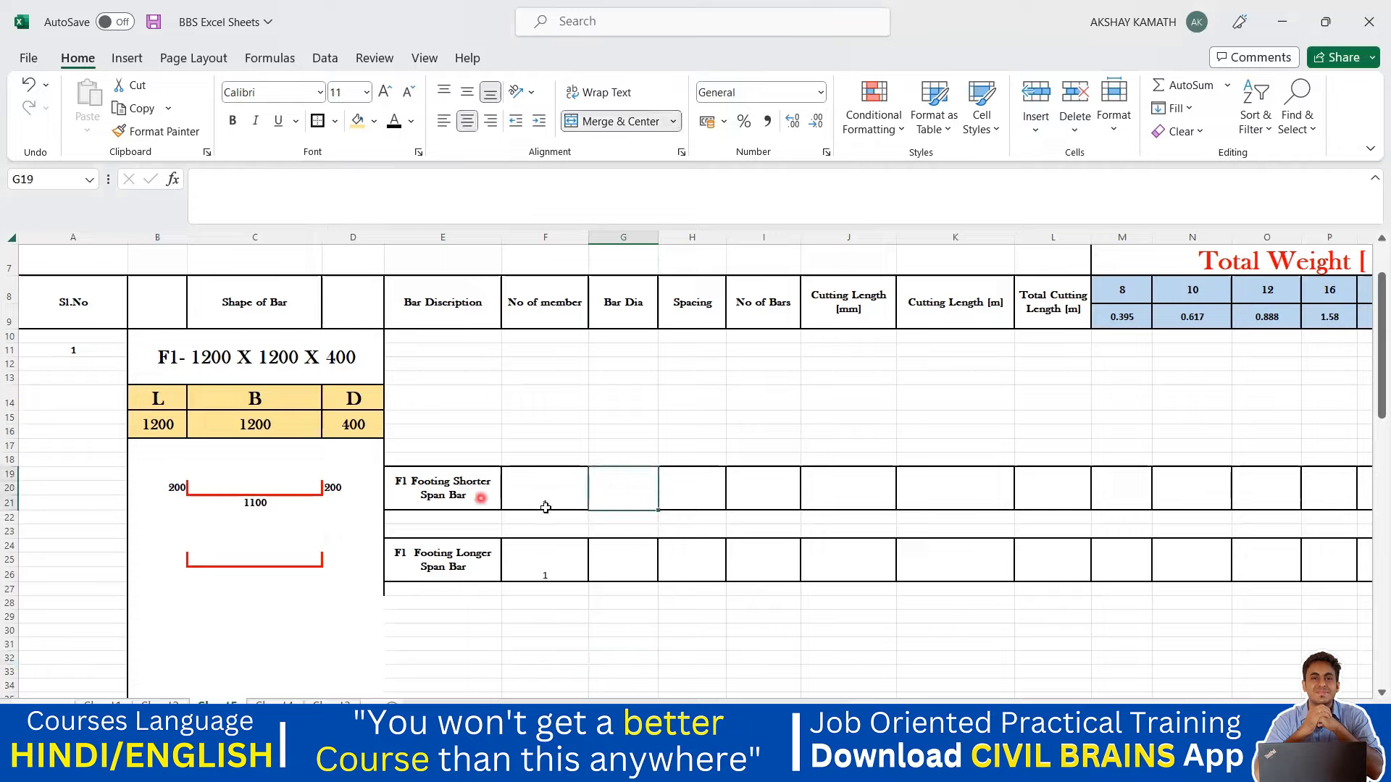
{"action": "left_click", "coordinate": [250, 507]}
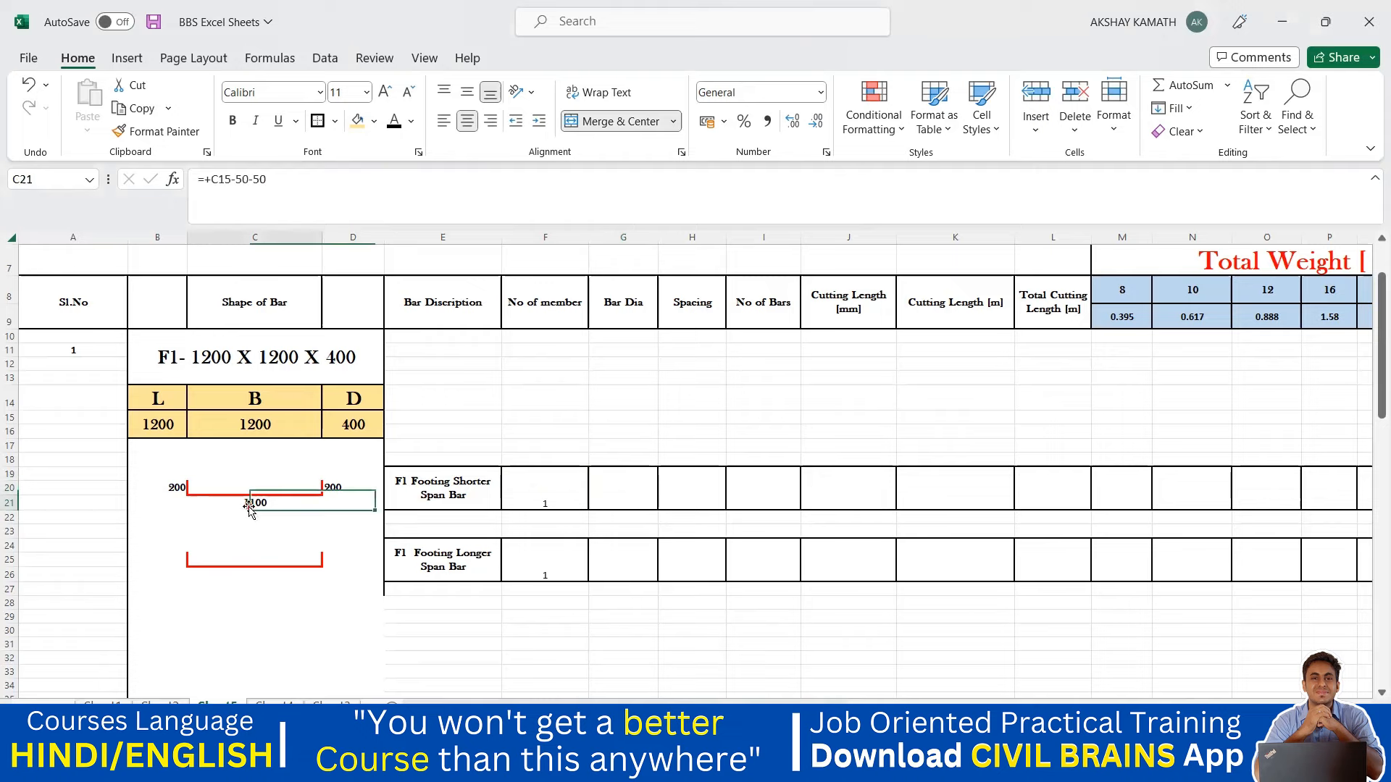
{"action": "scroll", "coordinate": [632, 522], "scroll_direction": "up", "scroll_amount": 2}
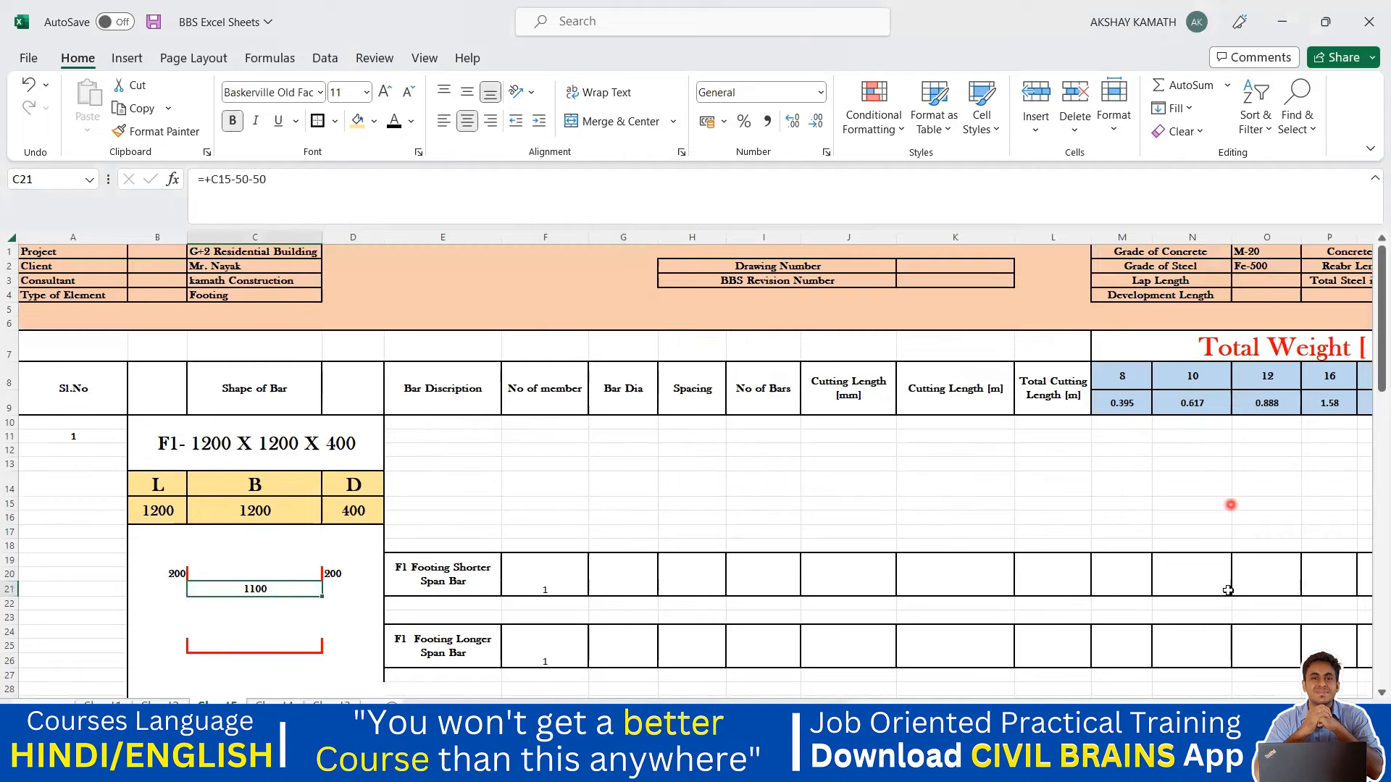
{"action": "scroll", "coordinate": [1227, 591], "scroll_direction": "right", "scroll_amount": 3}
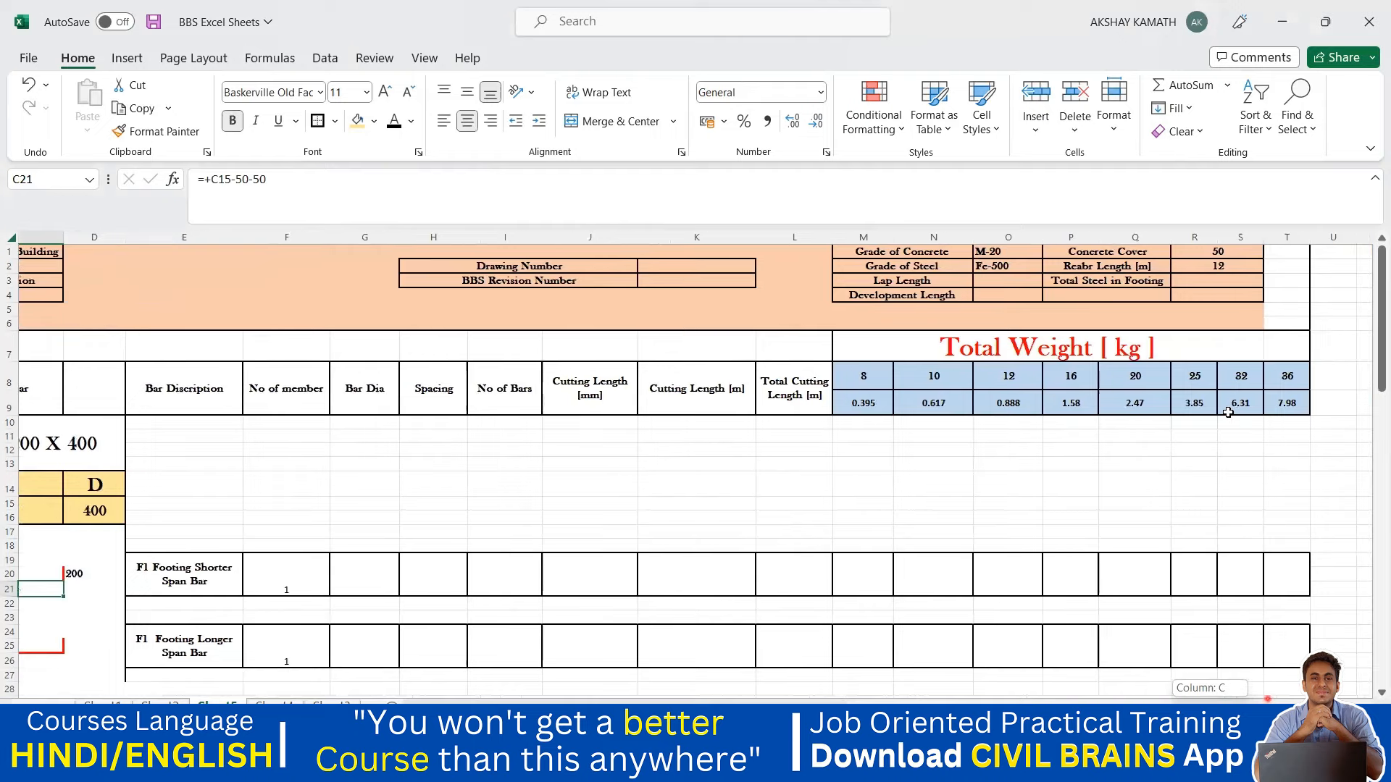
{"action": "left_click", "coordinate": [1184, 255]}
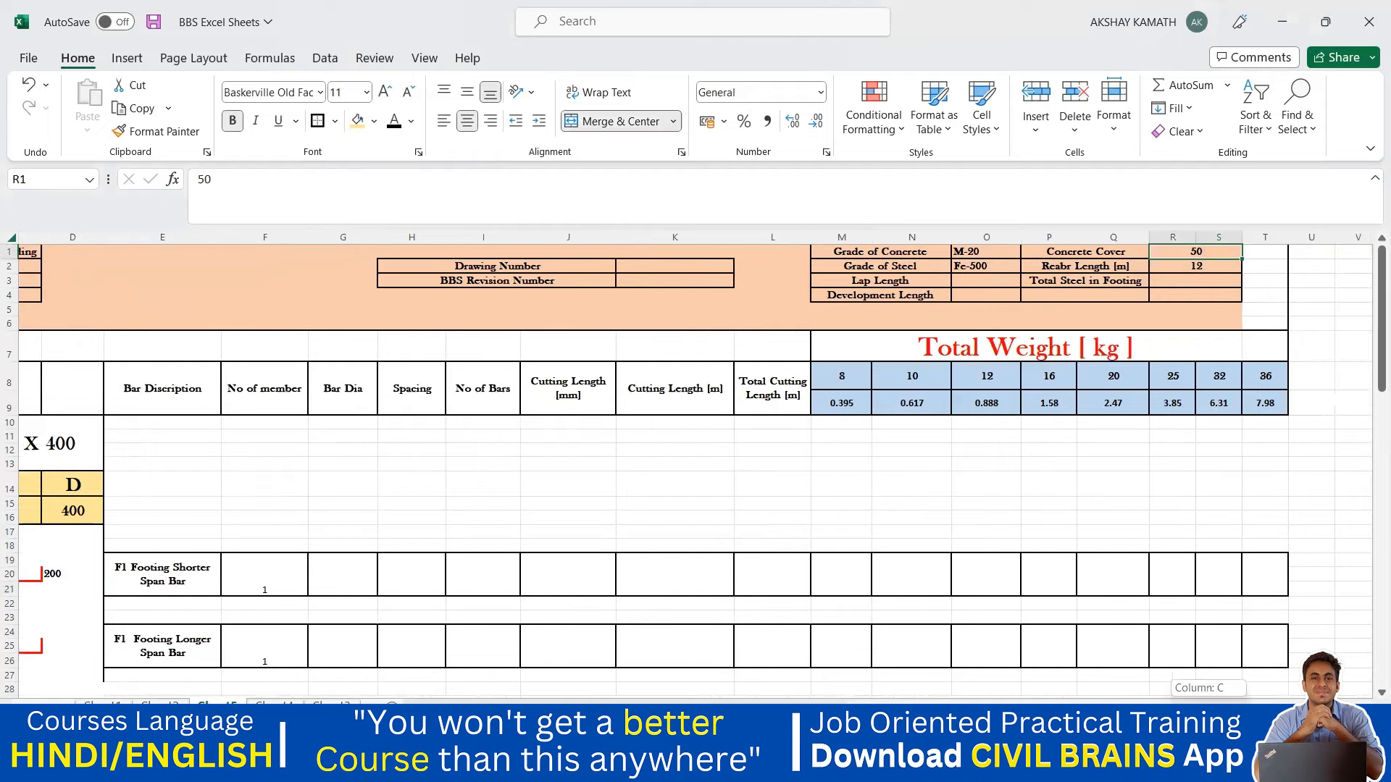
{"action": "scroll", "coordinate": [695, 471], "scroll_direction": "left", "scroll_amount": 3}
{"action": "left_click", "coordinate": [253, 590]}
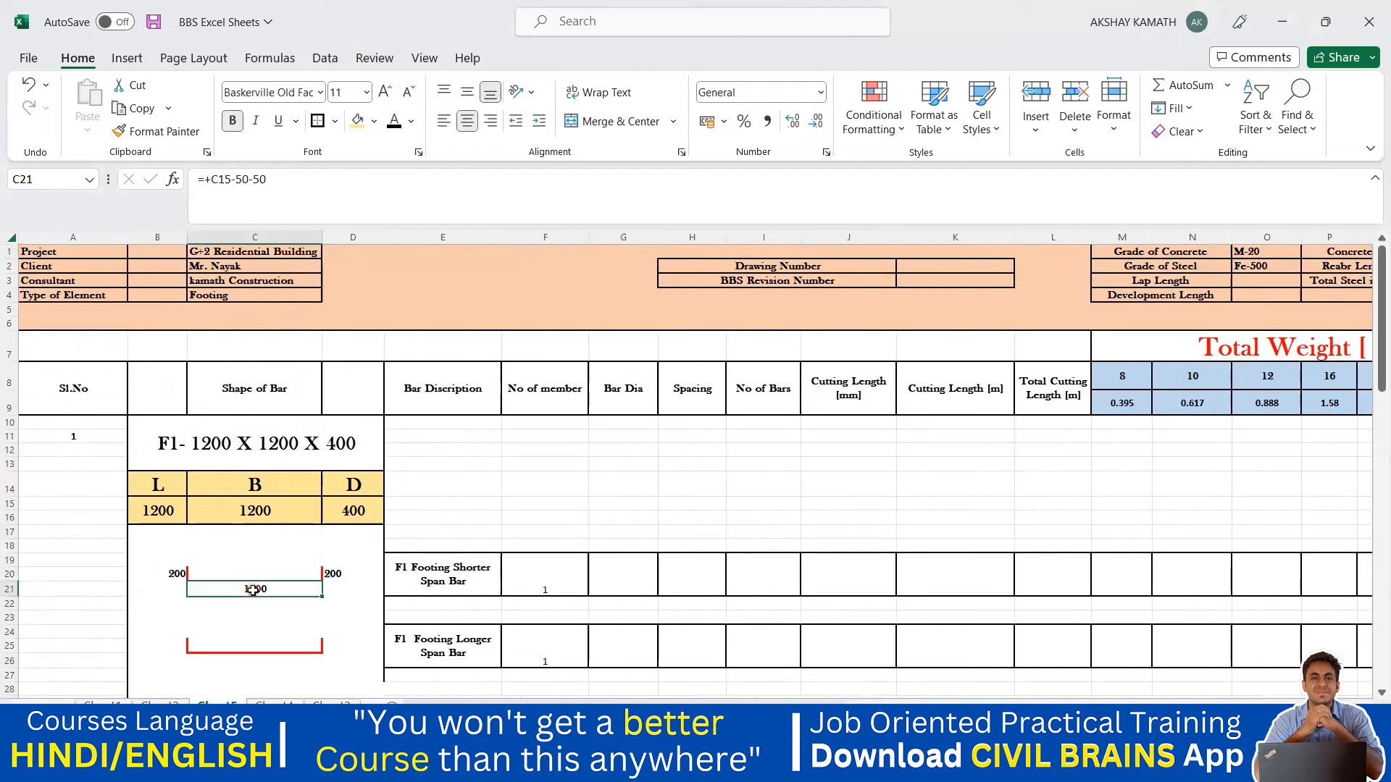
{"action": "left_click", "coordinate": [250, 181]}
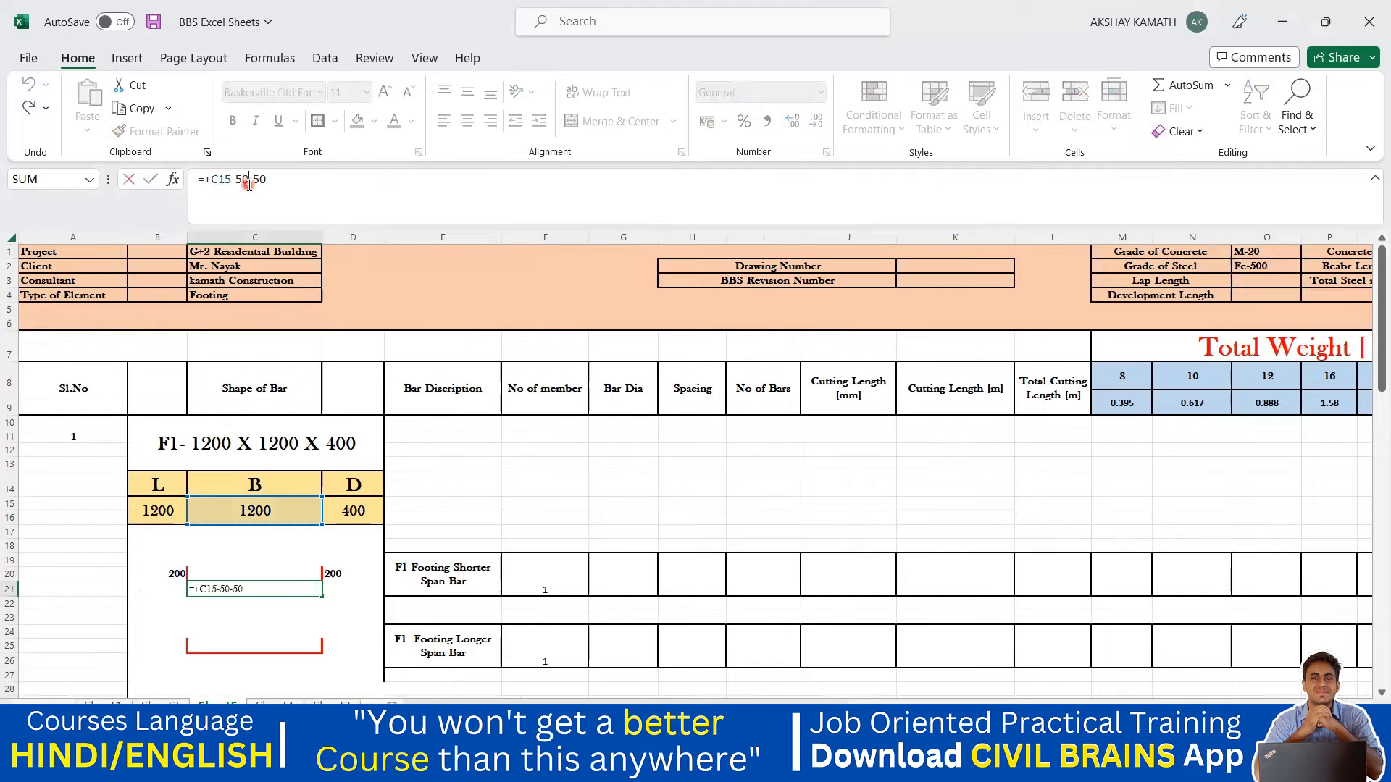
{"action": "key", "text": "BackSpace"}
{"action": "key", "text": "BackSpace"}
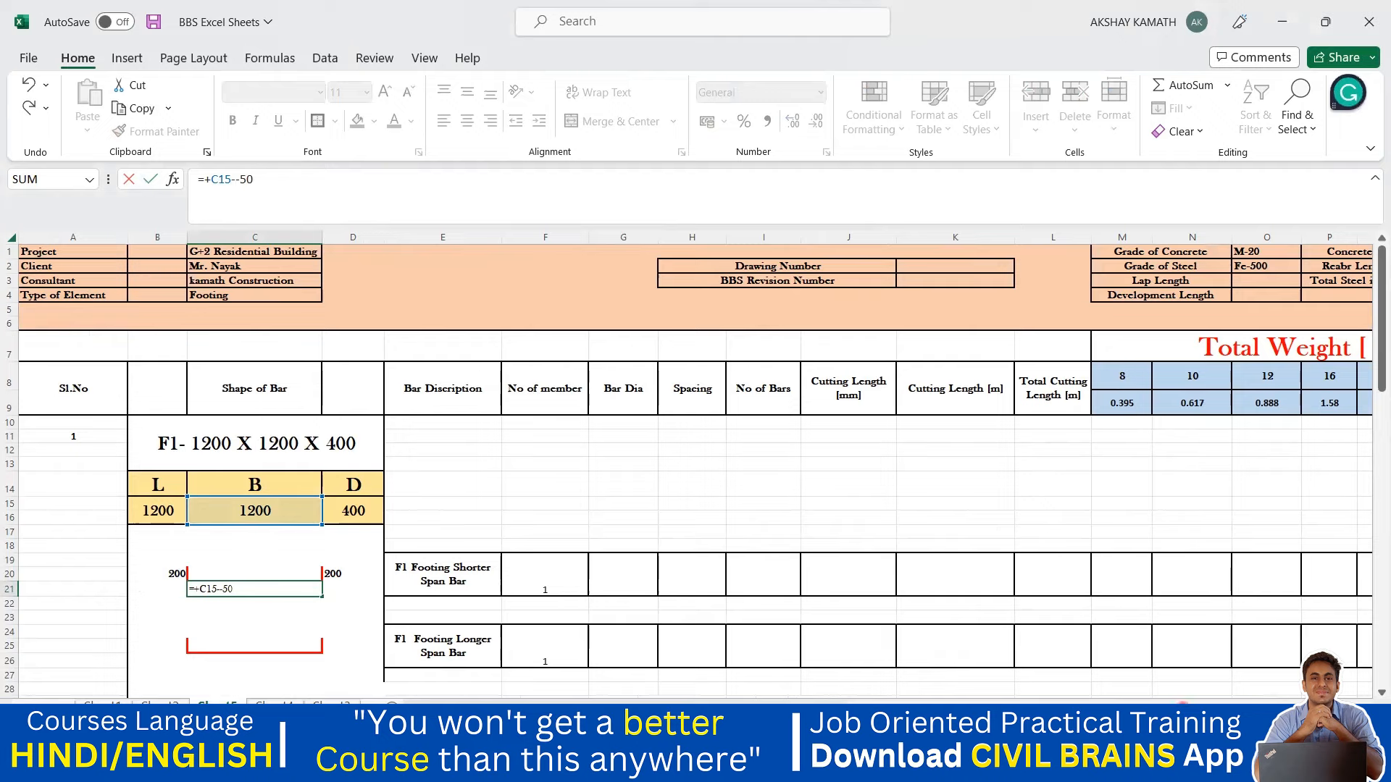
{"action": "scroll", "coordinate": [1115, 257], "scroll_direction": "right", "scroll_amount": 2}
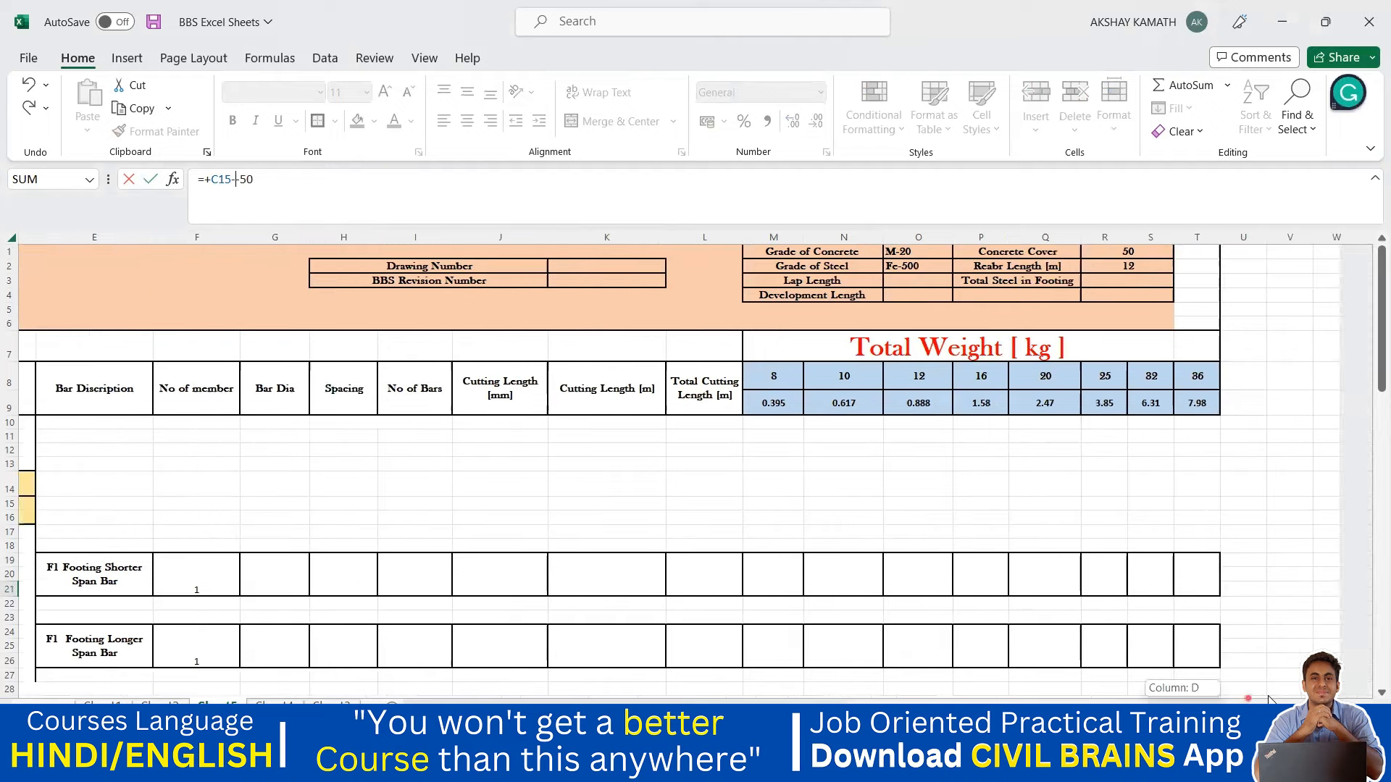
{"action": "left_click", "coordinate": [1115, 257]}
{"action": "left_click", "coordinate": [348, 192]}
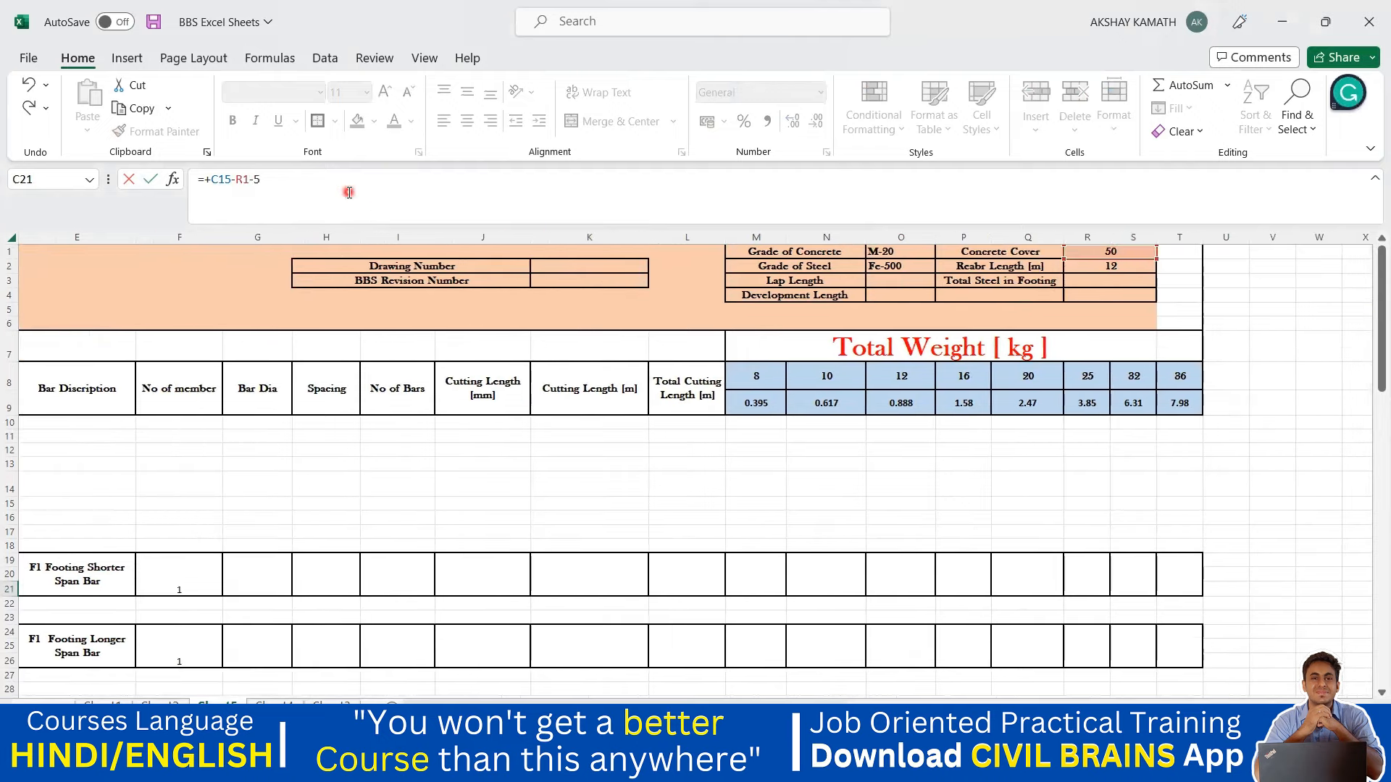
{"action": "left_click", "coordinate": [1121, 252]}
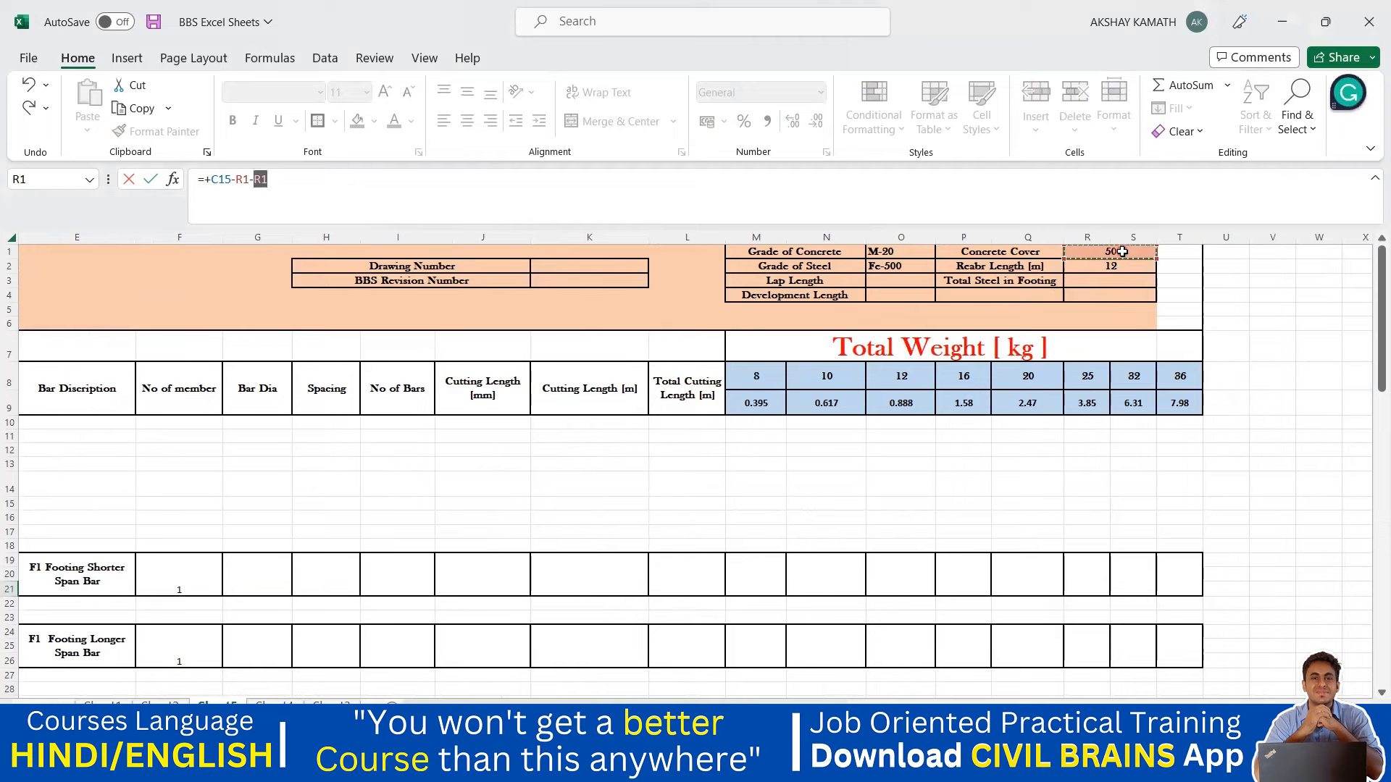
{"action": "key", "text": "Return"}
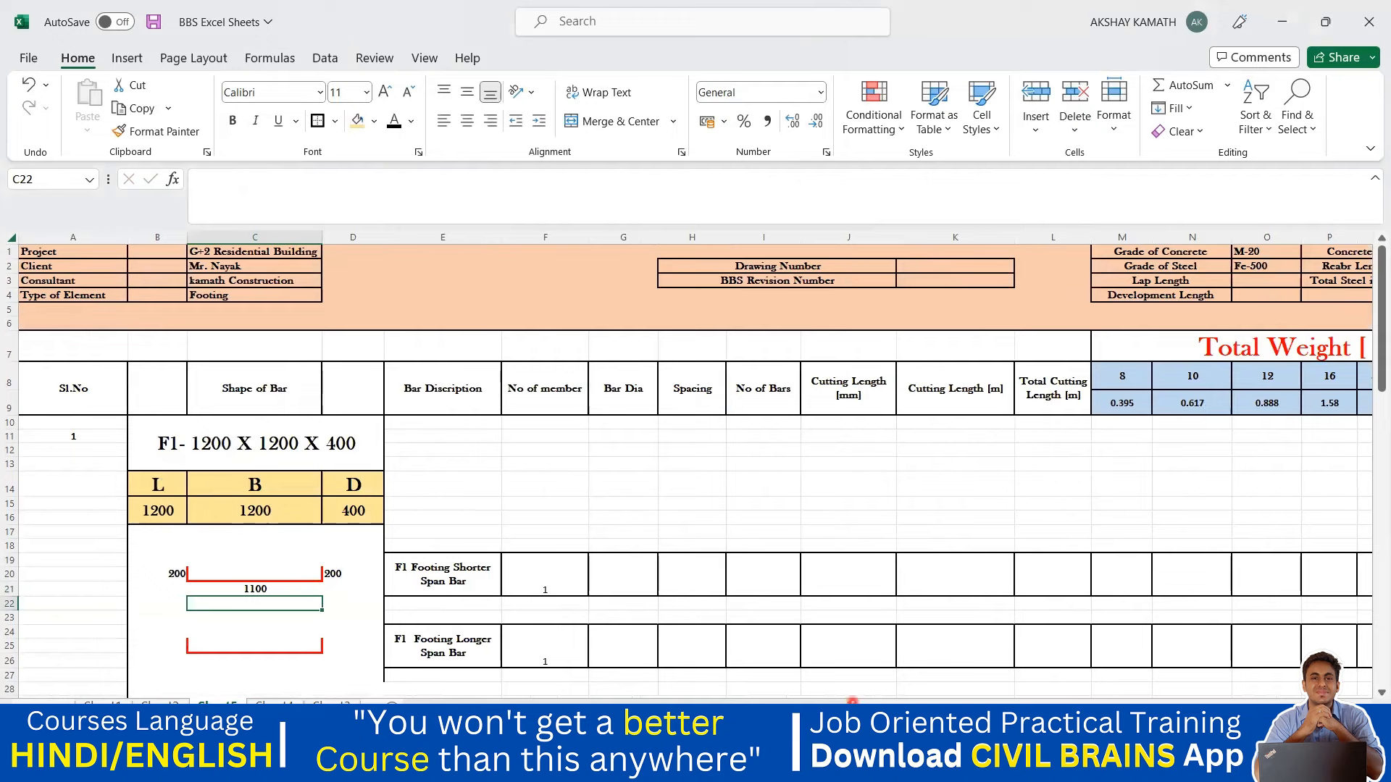
Set the Concrete Cover in cell R1 to 75 and check the shorter span bar length in cell C21.
{"action": "scroll", "coordinate": [942, 616], "scroll_direction": "right", "scroll_amount": 5}
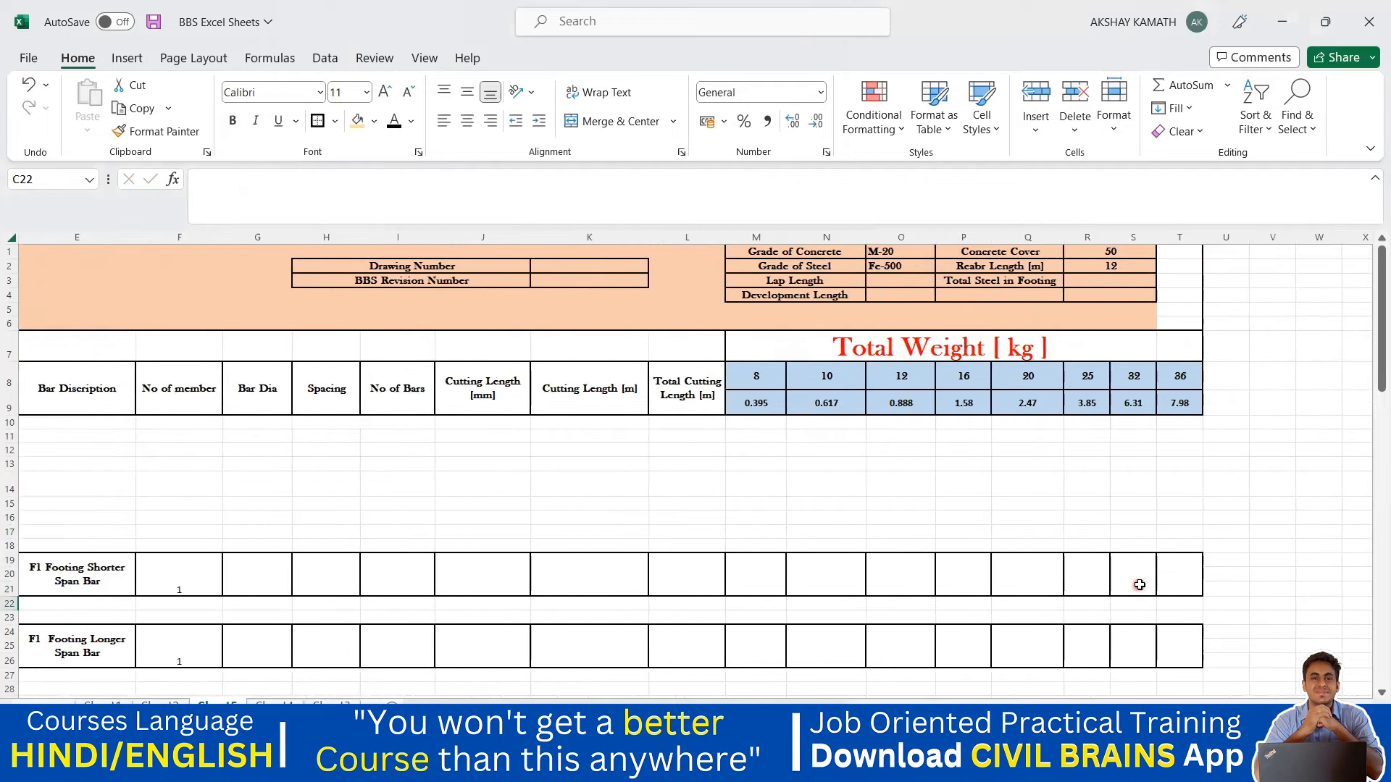
{"action": "scroll", "coordinate": [1061, 580], "scroll_direction": "down", "scroll_amount": 1}
{"action": "scroll", "coordinate": [985, 576], "scroll_direction": "down", "scroll_amount": 1}
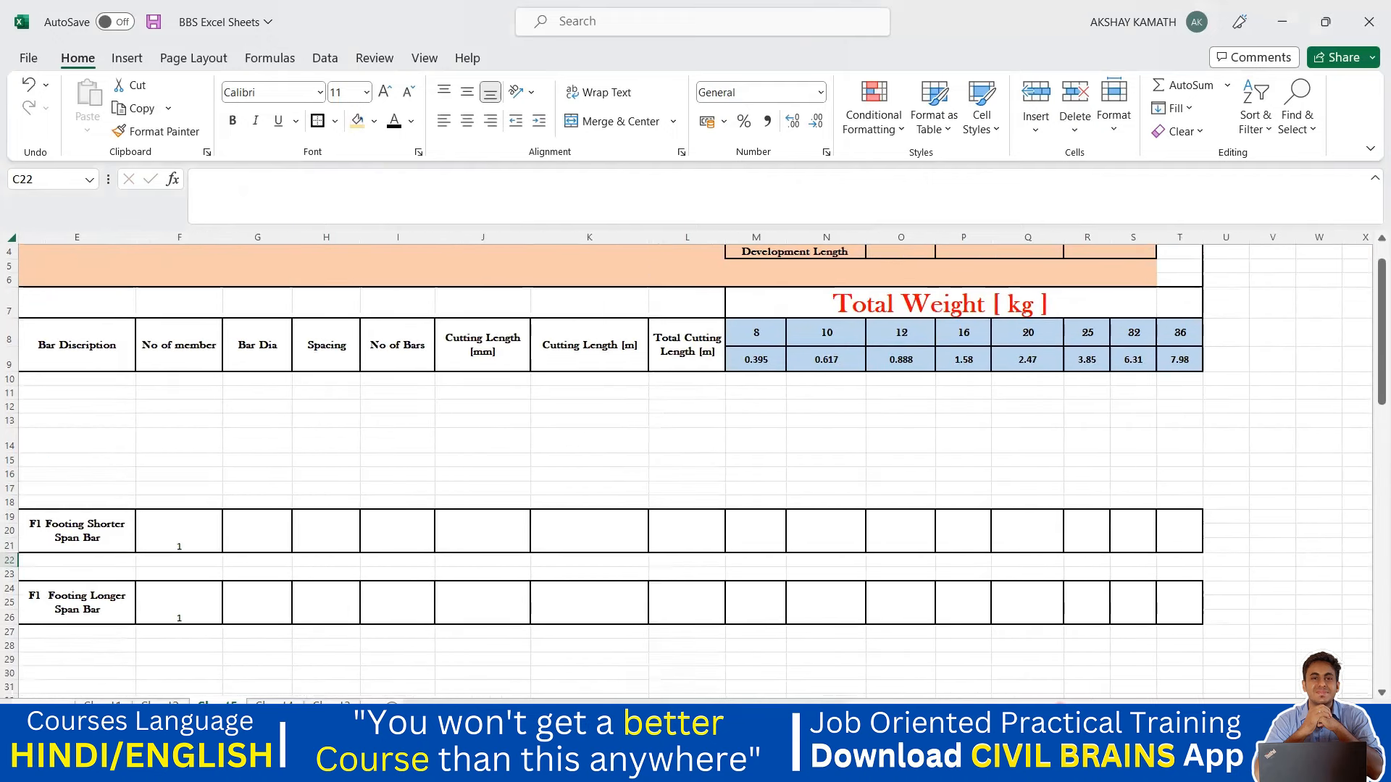
{"action": "scroll", "coordinate": [420, 642], "scroll_direction": "left", "scroll_amount": 5}
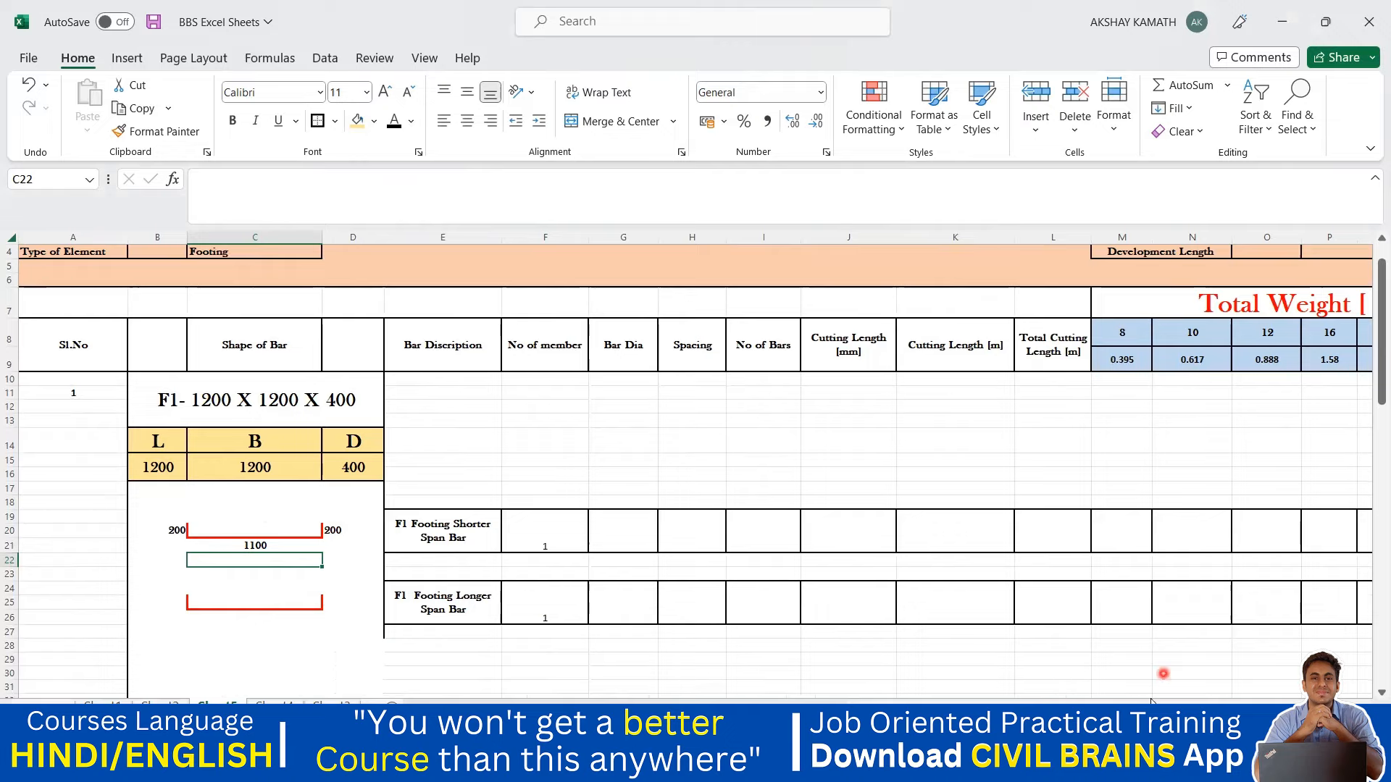
{"action": "scroll", "coordinate": [1172, 659], "scroll_direction": "up", "scroll_amount": 1}
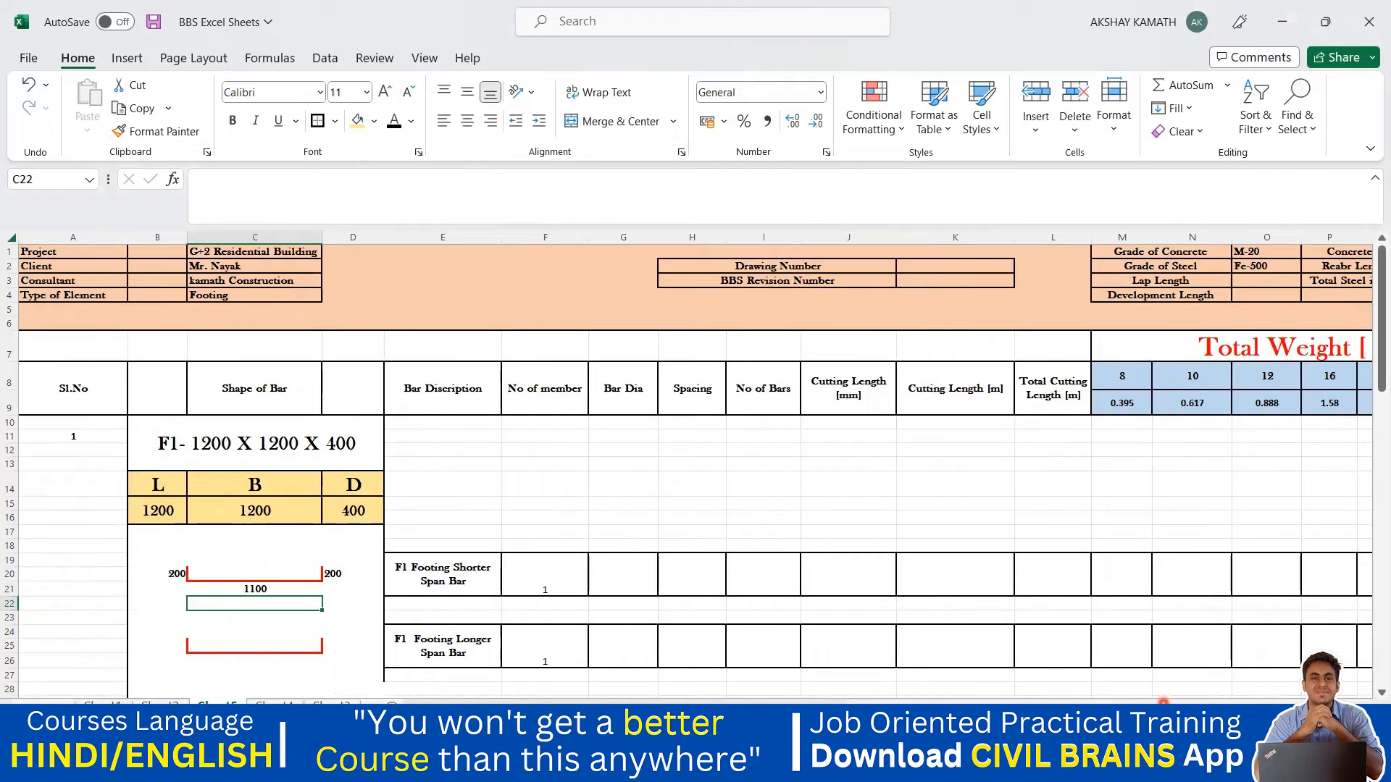
{"action": "scroll", "coordinate": [1248, 572], "scroll_direction": "right", "scroll_amount": 4}
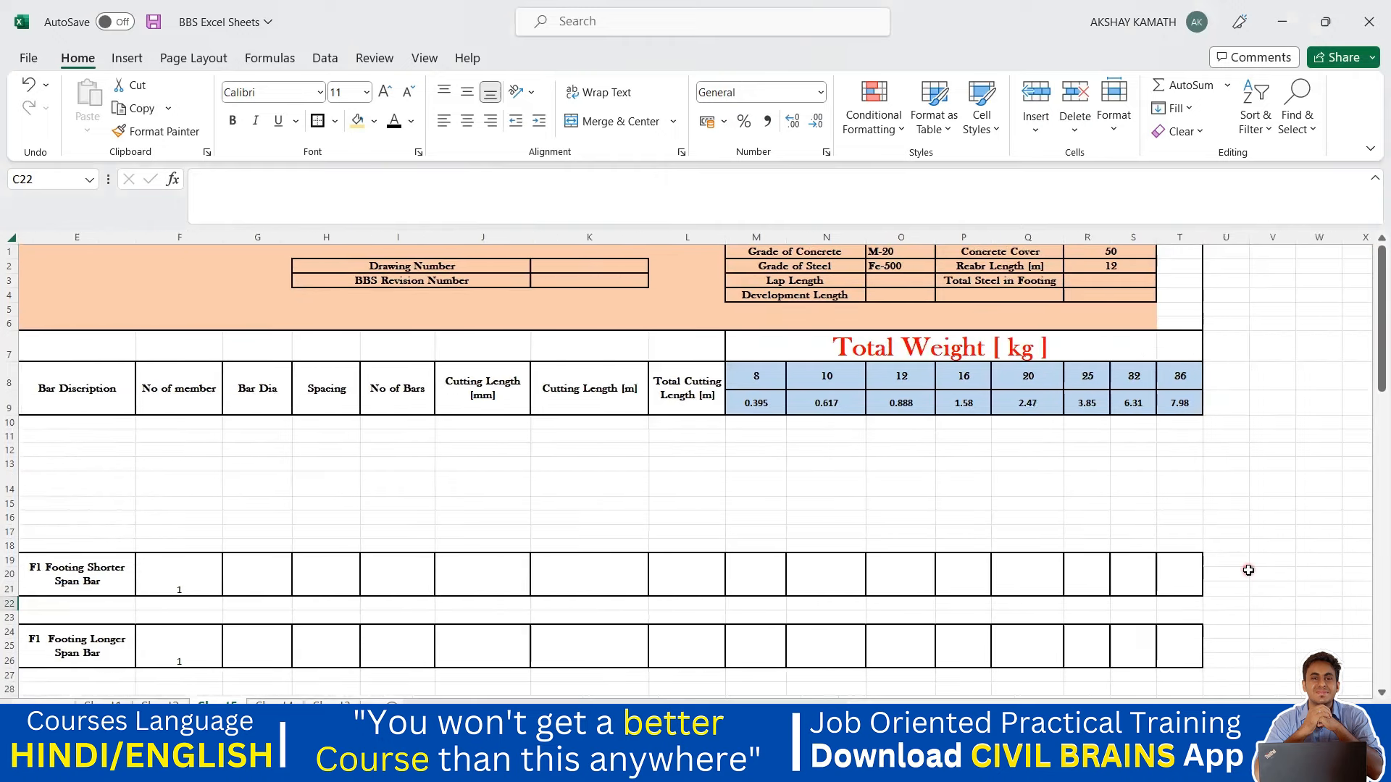
{"action": "left_click", "coordinate": [1140, 255]}
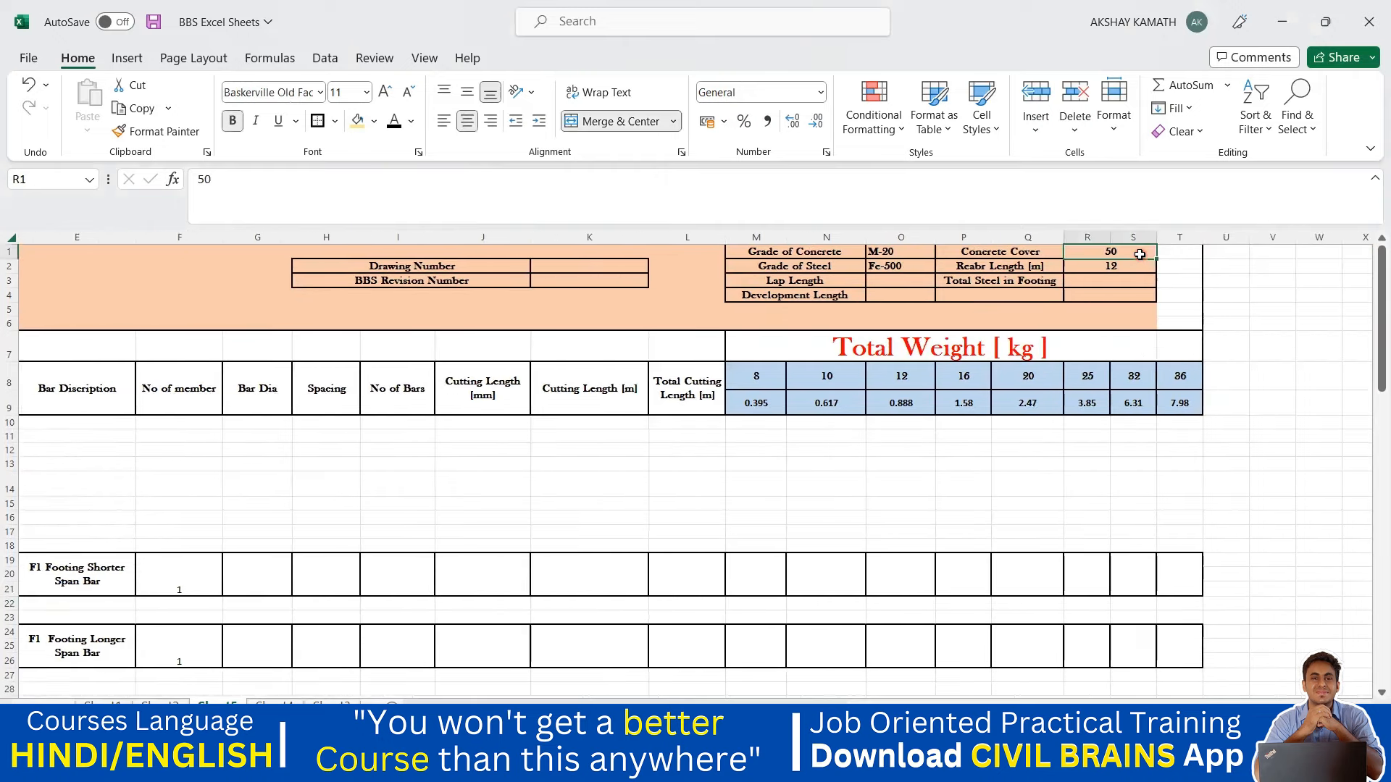
{"action": "type", "text": "7"}
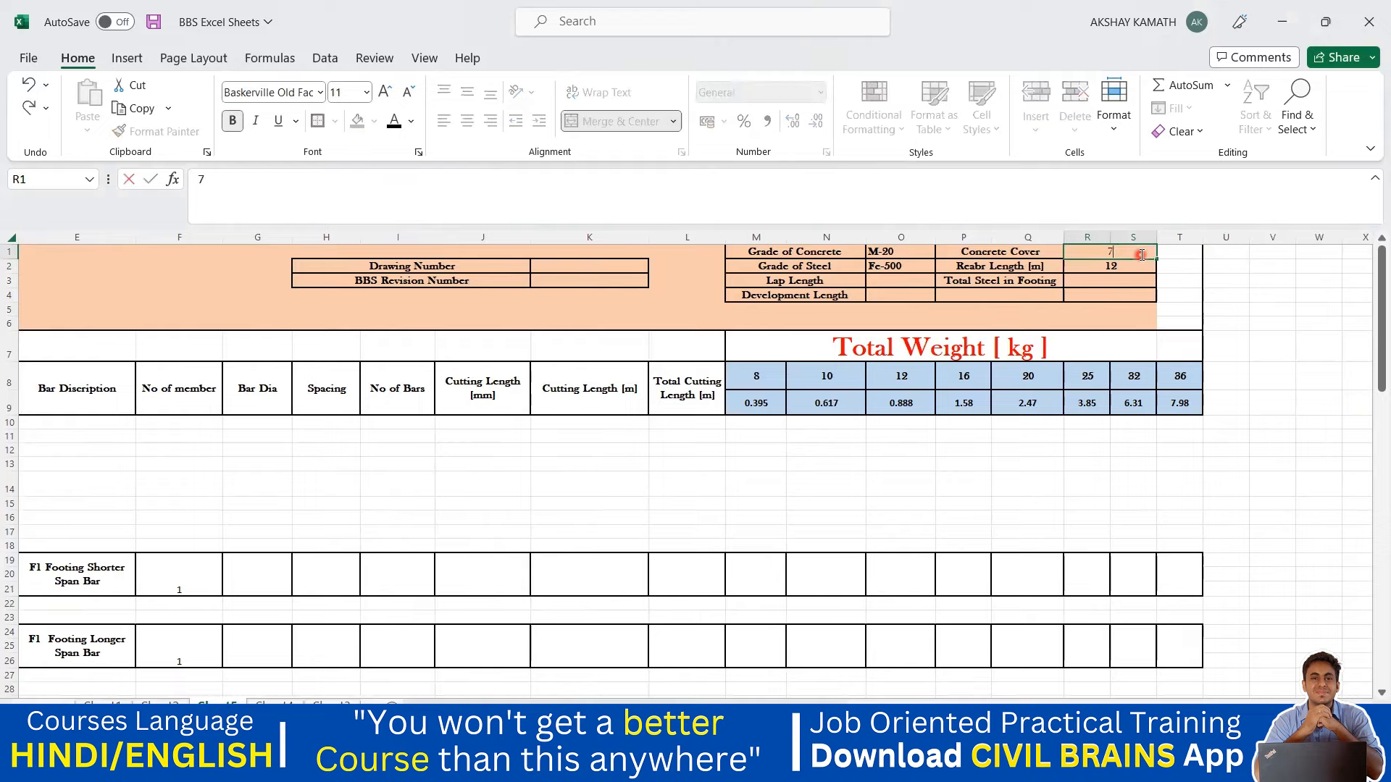
{"action": "type", "text": "5"}
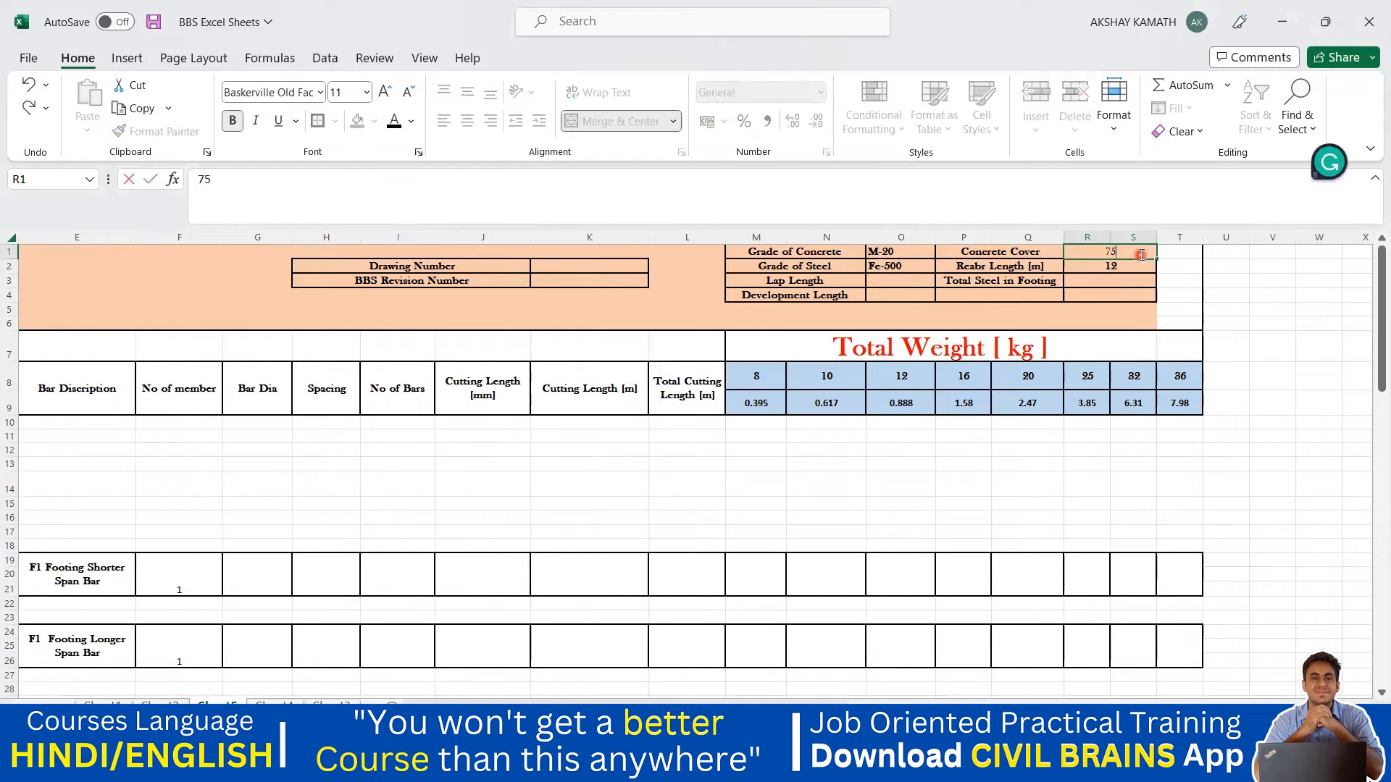
{"action": "key", "text": "Return"}
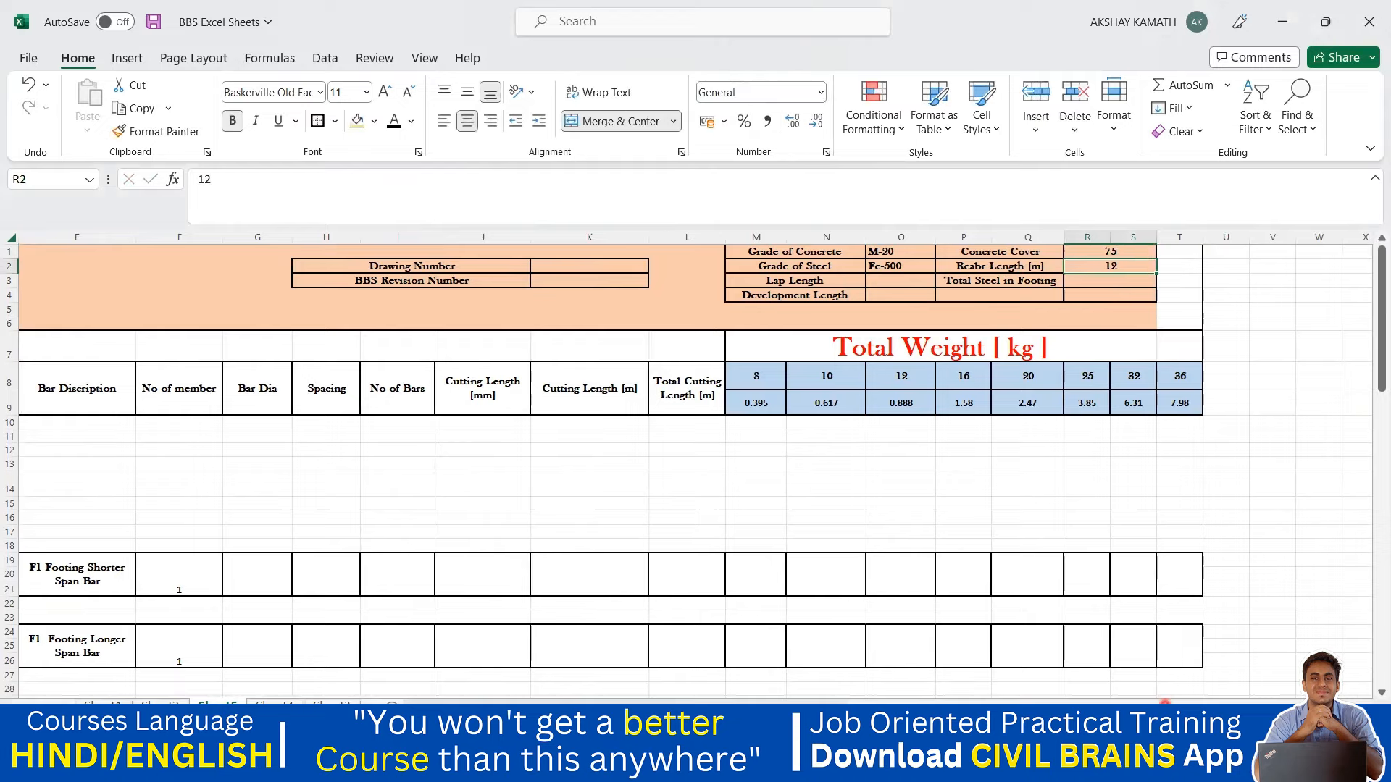
{"action": "scroll", "coordinate": [348, 615], "scroll_direction": "left", "scroll_amount": 4}
{"action": "left_click", "coordinate": [268, 594]}
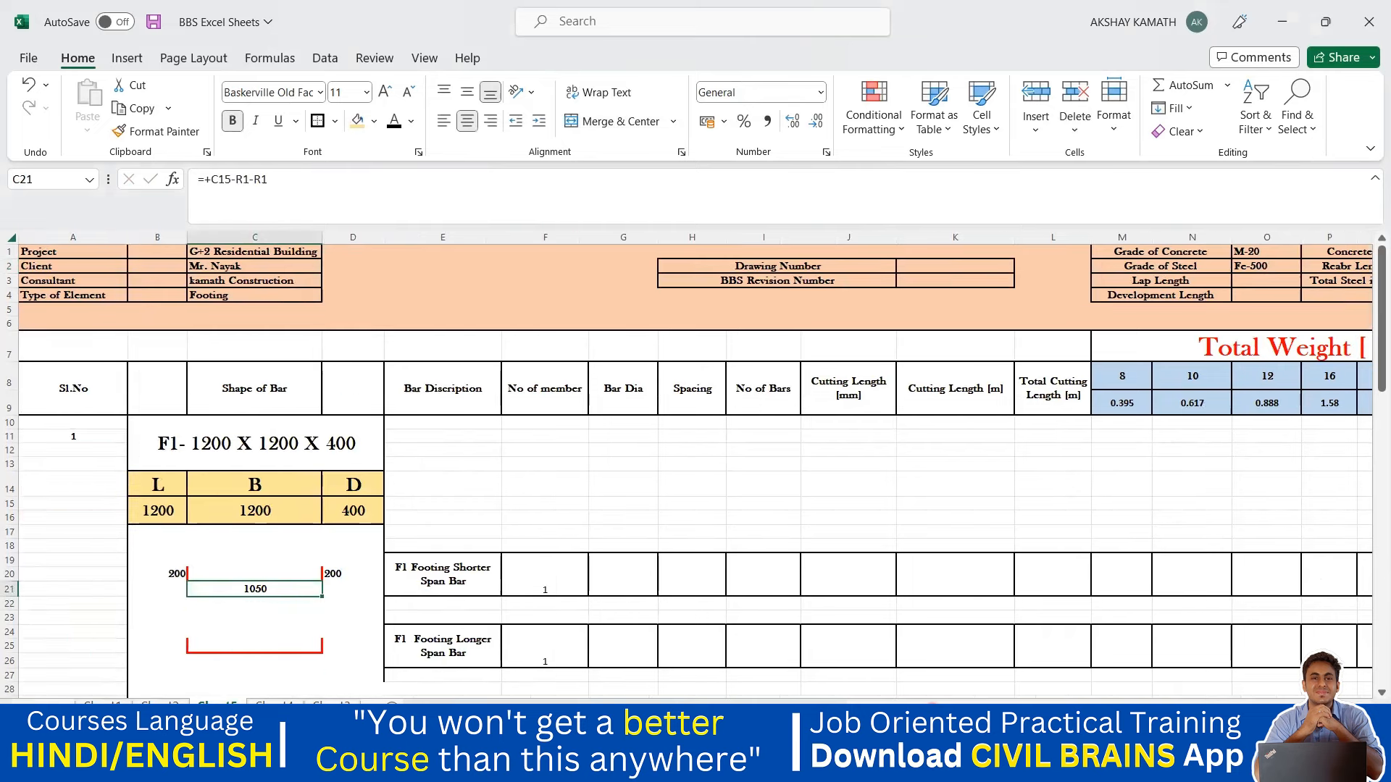
Set the Concrete Cover back to 50 and recheck the shorter span bar length in cell C21.
{"action": "scroll", "coordinate": [695, 471], "scroll_direction": "right", "scroll_amount": 4}
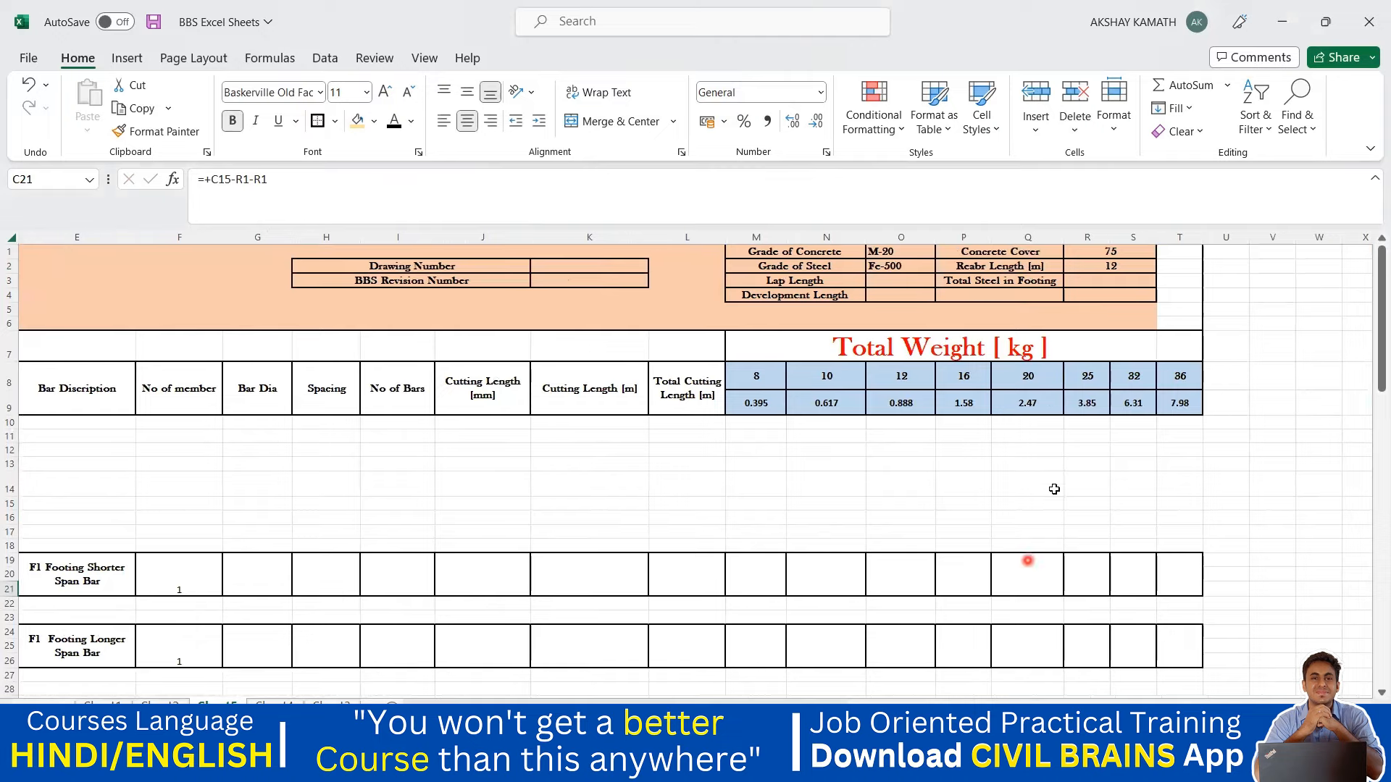
{"action": "left_click", "coordinate": [1131, 251]}
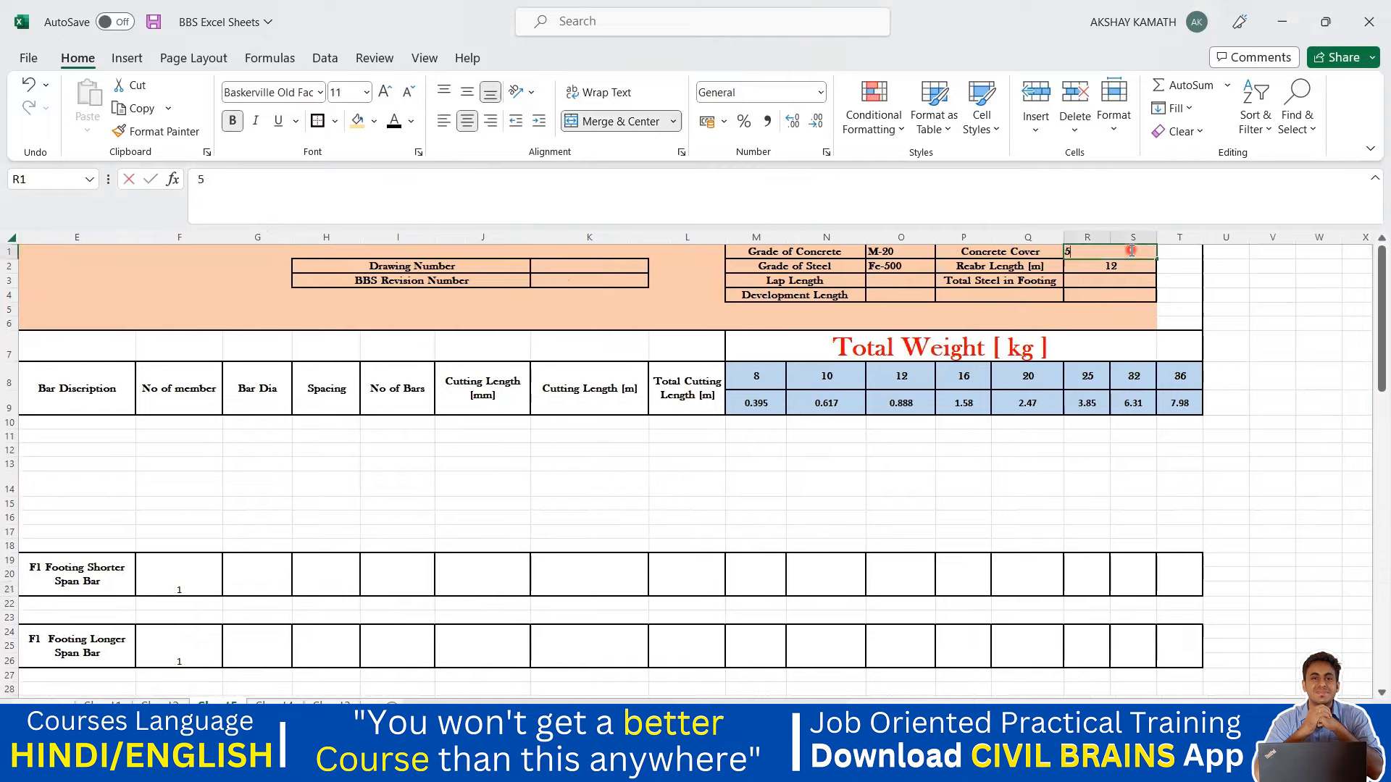
{"action": "type", "text": "50"}
{"action": "key", "text": "Return"}
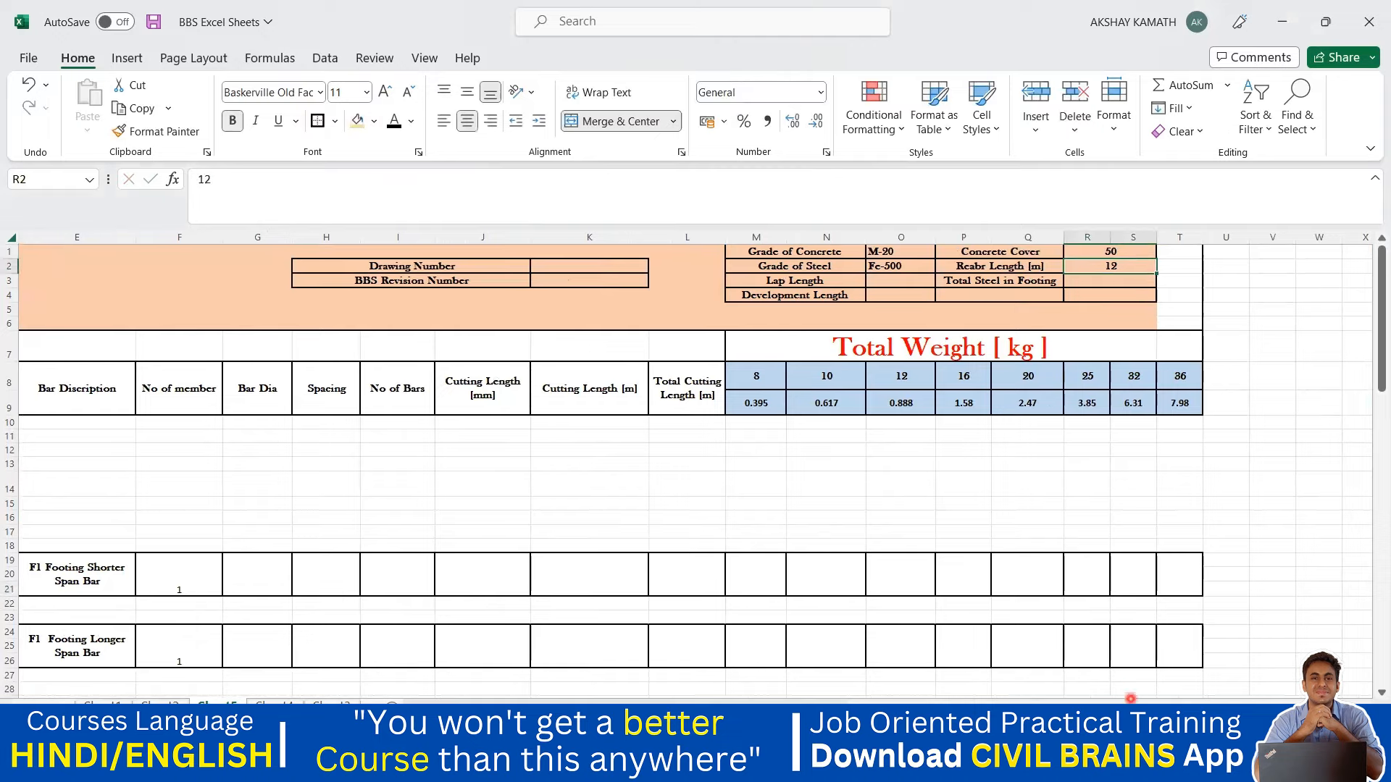
{"action": "scroll", "coordinate": [1130, 695], "scroll_direction": "left", "scroll_amount": 2}
{"action": "scroll", "coordinate": [265, 592], "scroll_direction": "left", "scroll_amount": 2}
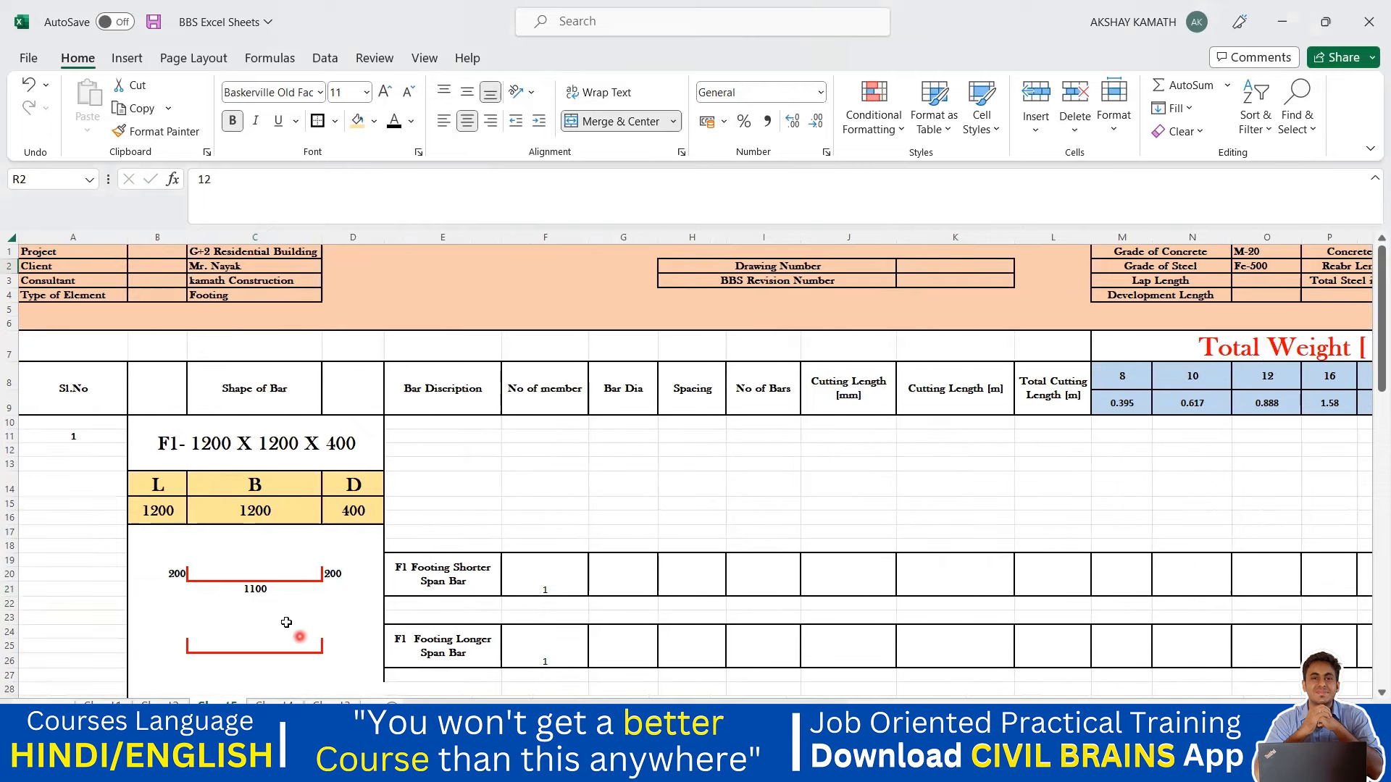
{"action": "left_click", "coordinate": [266, 588]}
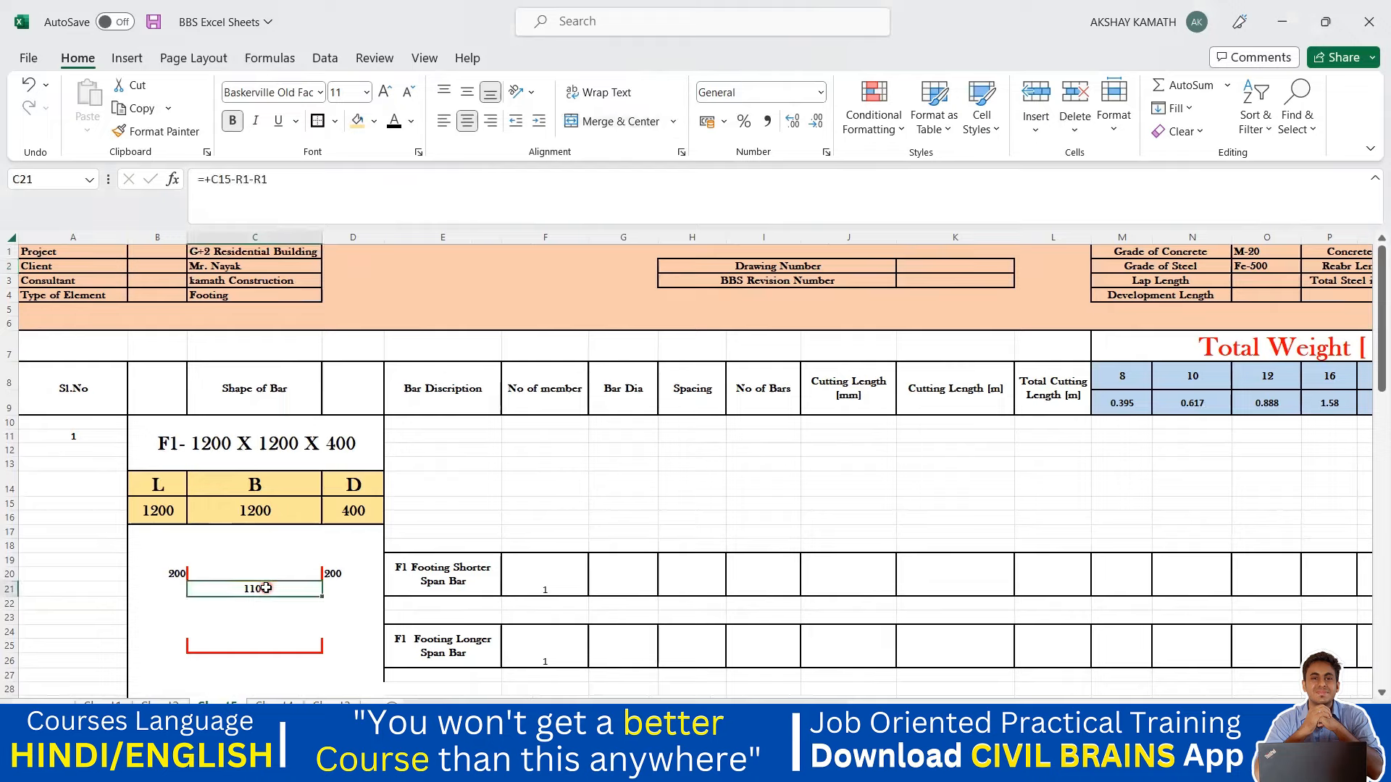
{"action": "left_click", "coordinate": [633, 515]}
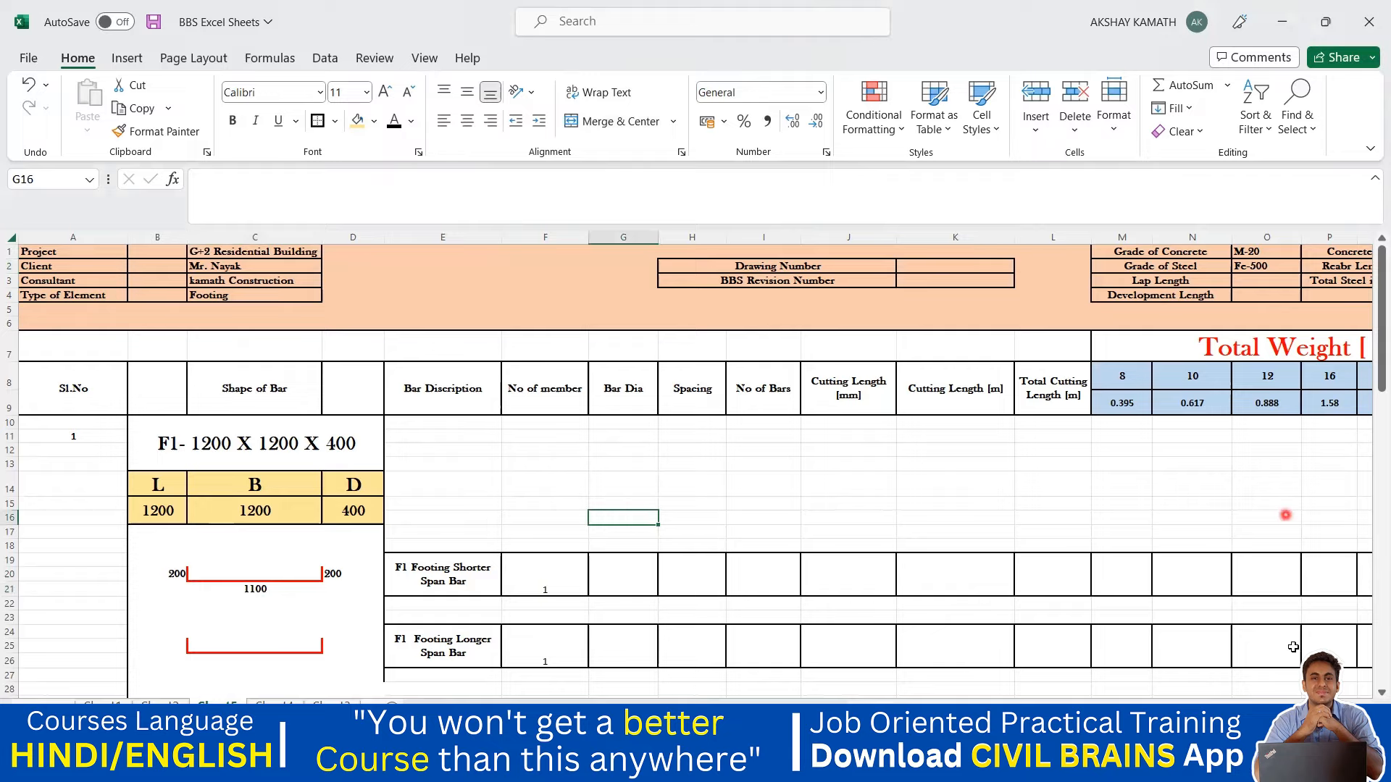
{"action": "left_click_drag", "start_coordinate": [1273, 707], "coordinate": [1307, 705]}
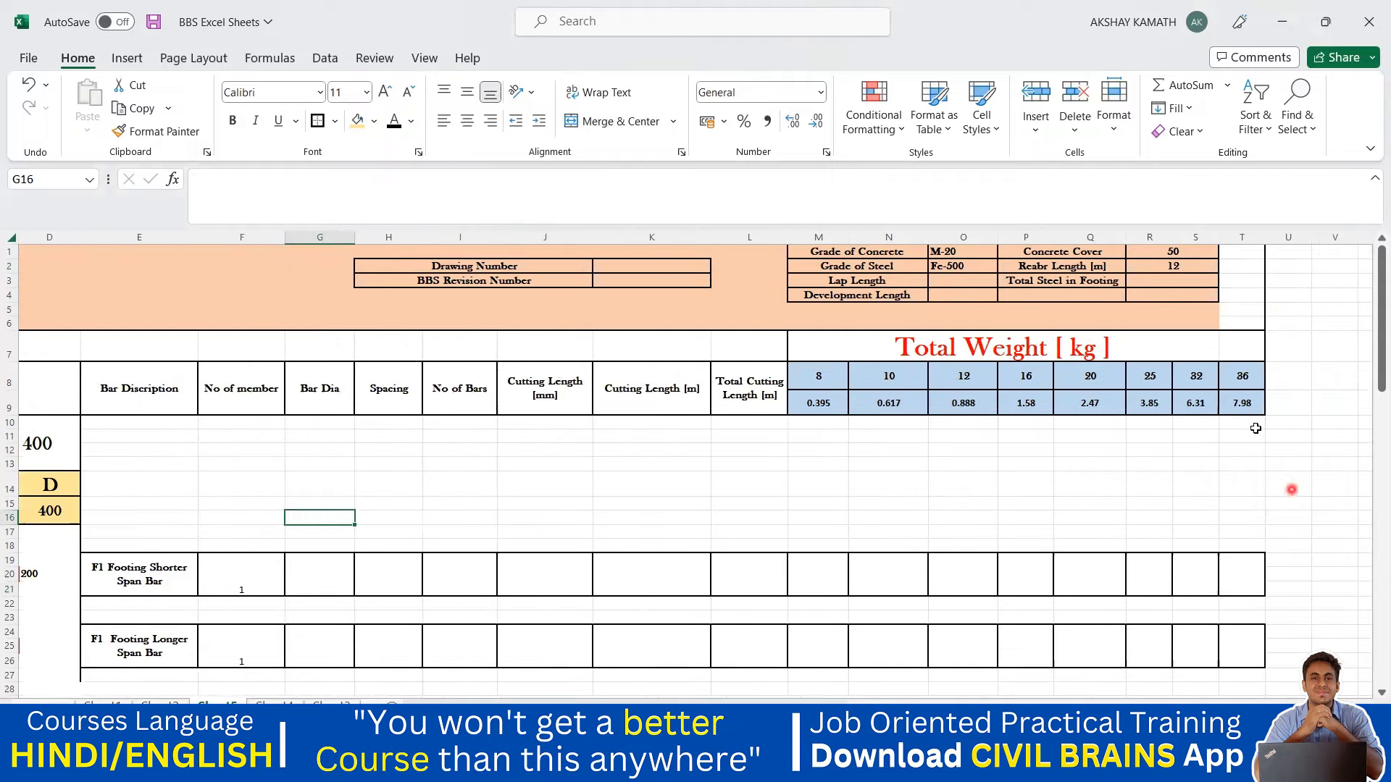
{"action": "scroll", "coordinate": [522, 553], "scroll_direction": "left", "scroll_amount": 3}
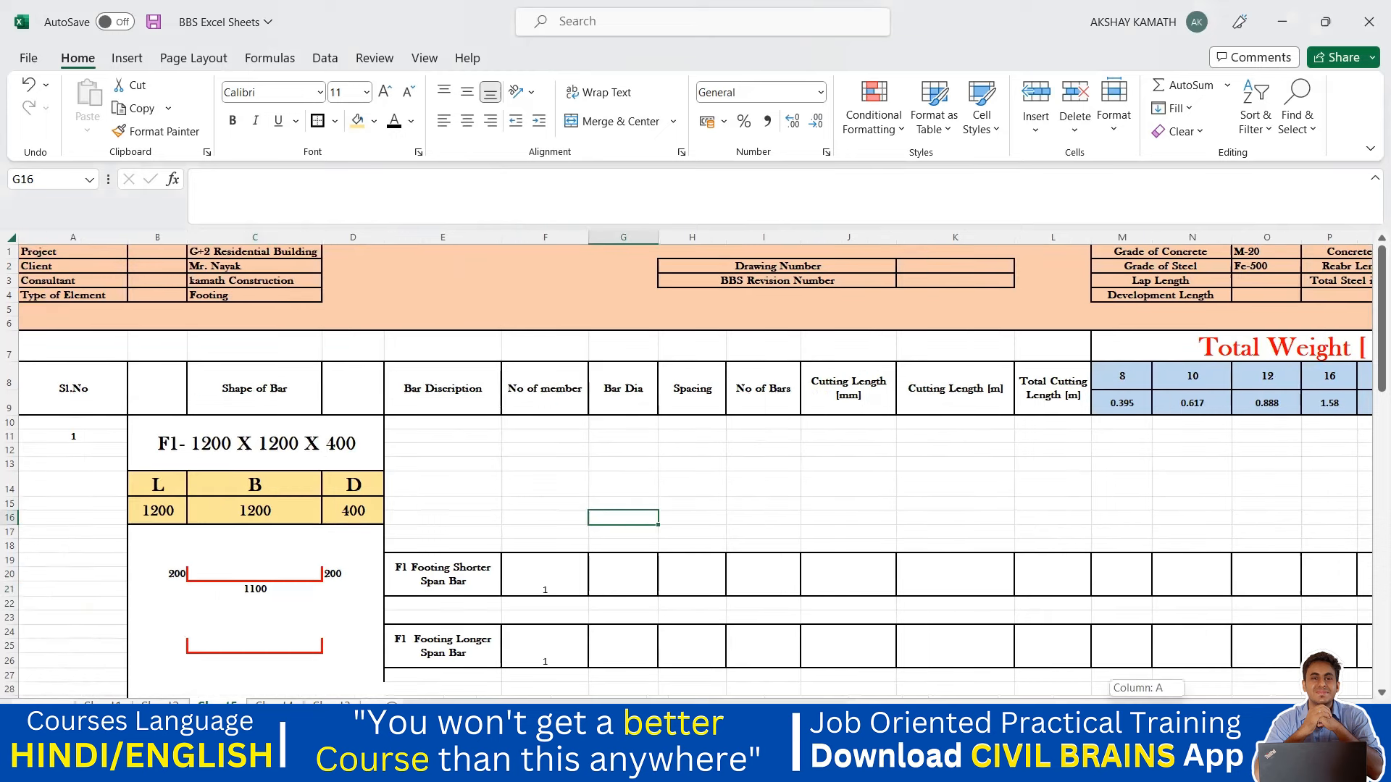
{"action": "scroll", "coordinate": [692, 614], "scroll_direction": "down", "scroll_amount": 1}
{"action": "scroll", "coordinate": [384, 468], "scroll_direction": "up", "scroll_amount": 1}
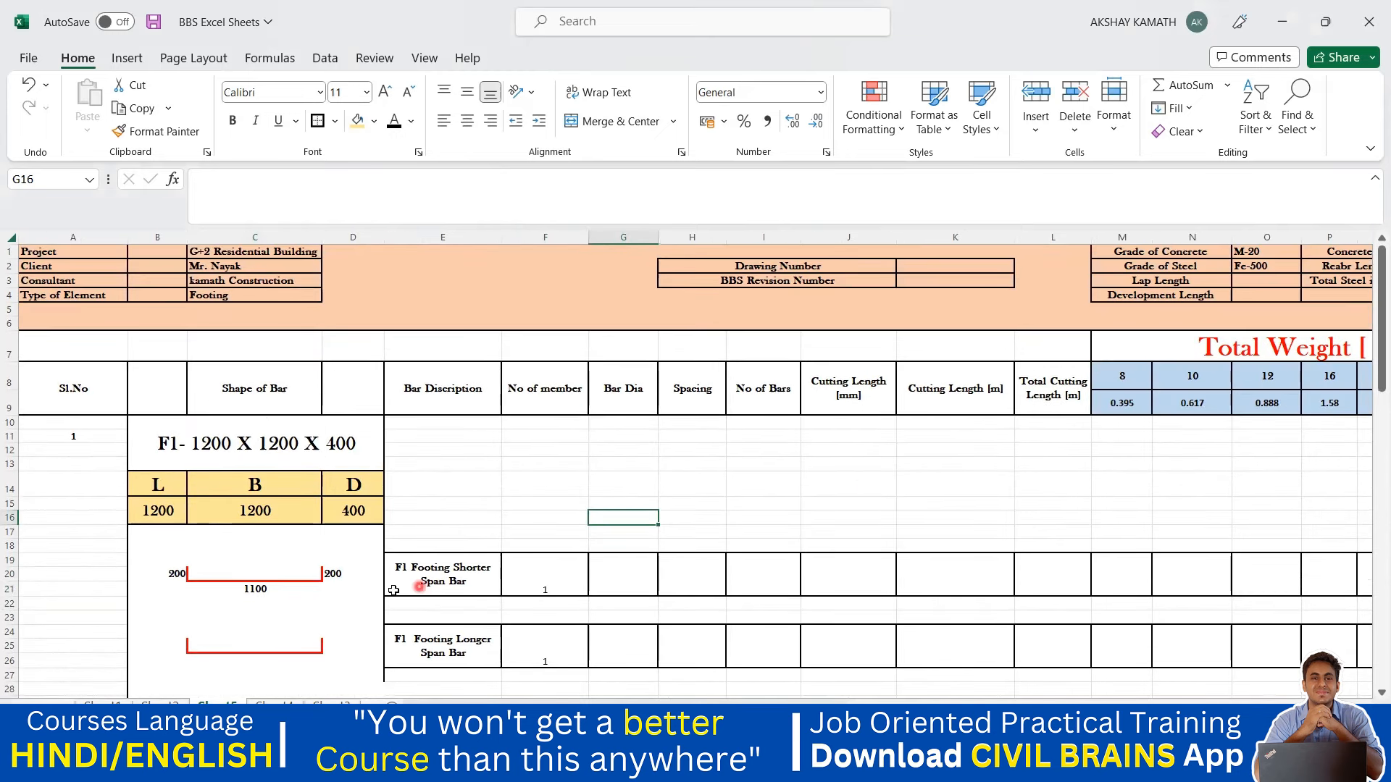
{"action": "left_click", "coordinate": [267, 592]}
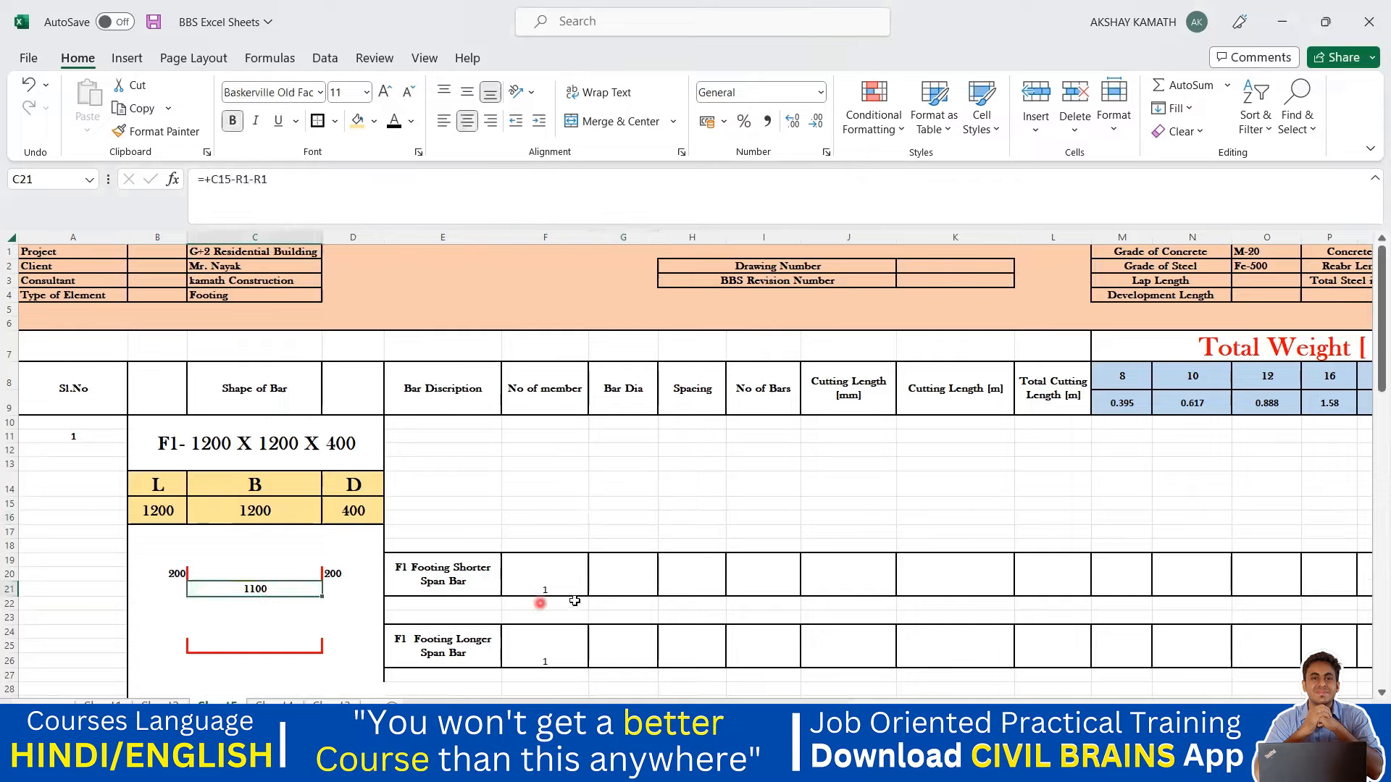
Switch to the AutoCAD drawing and look up footing F1's bottom reinforcement in the Schedule of Footing.
{"action": "left_click", "coordinate": [623, 577]}
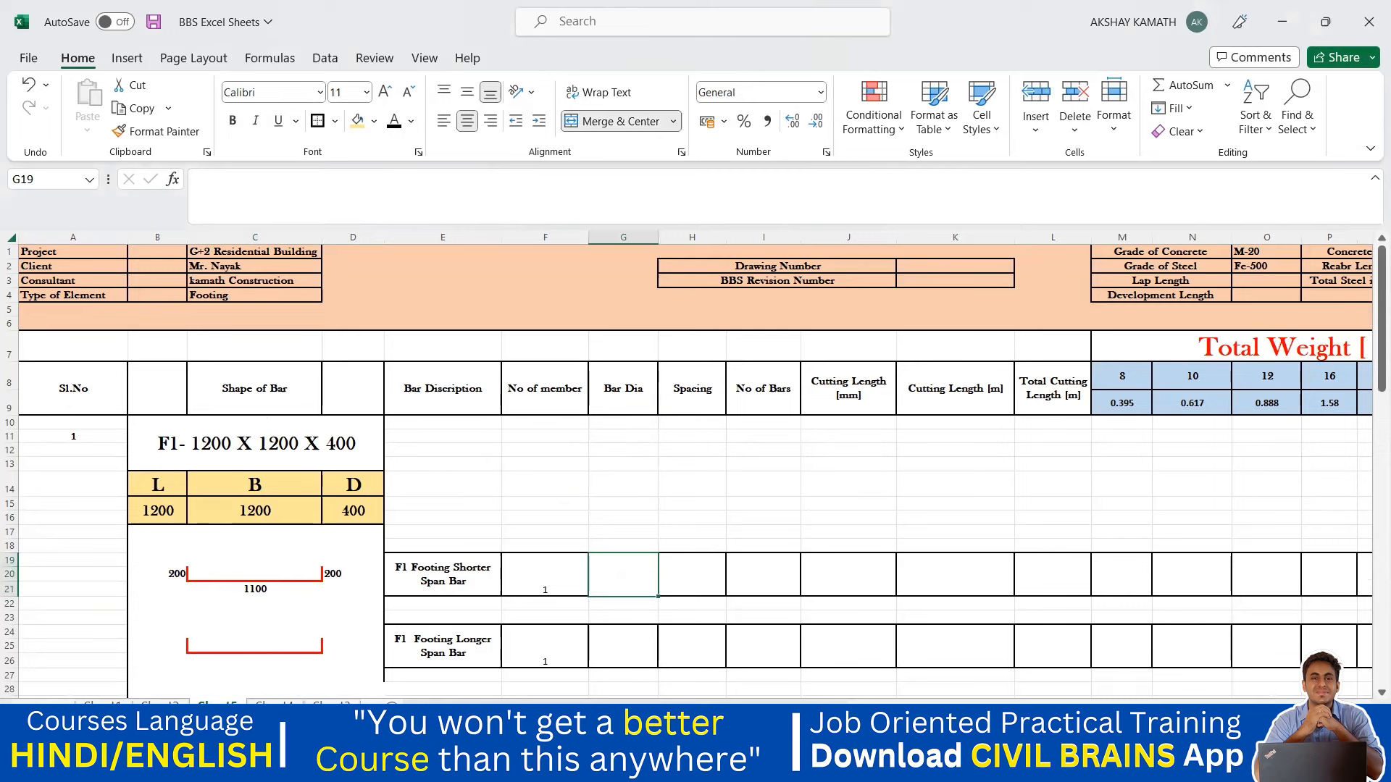
{"action": "mouse_move", "coordinate": [819, 768]}
{"action": "left_click", "coordinate": [1116, 688]}
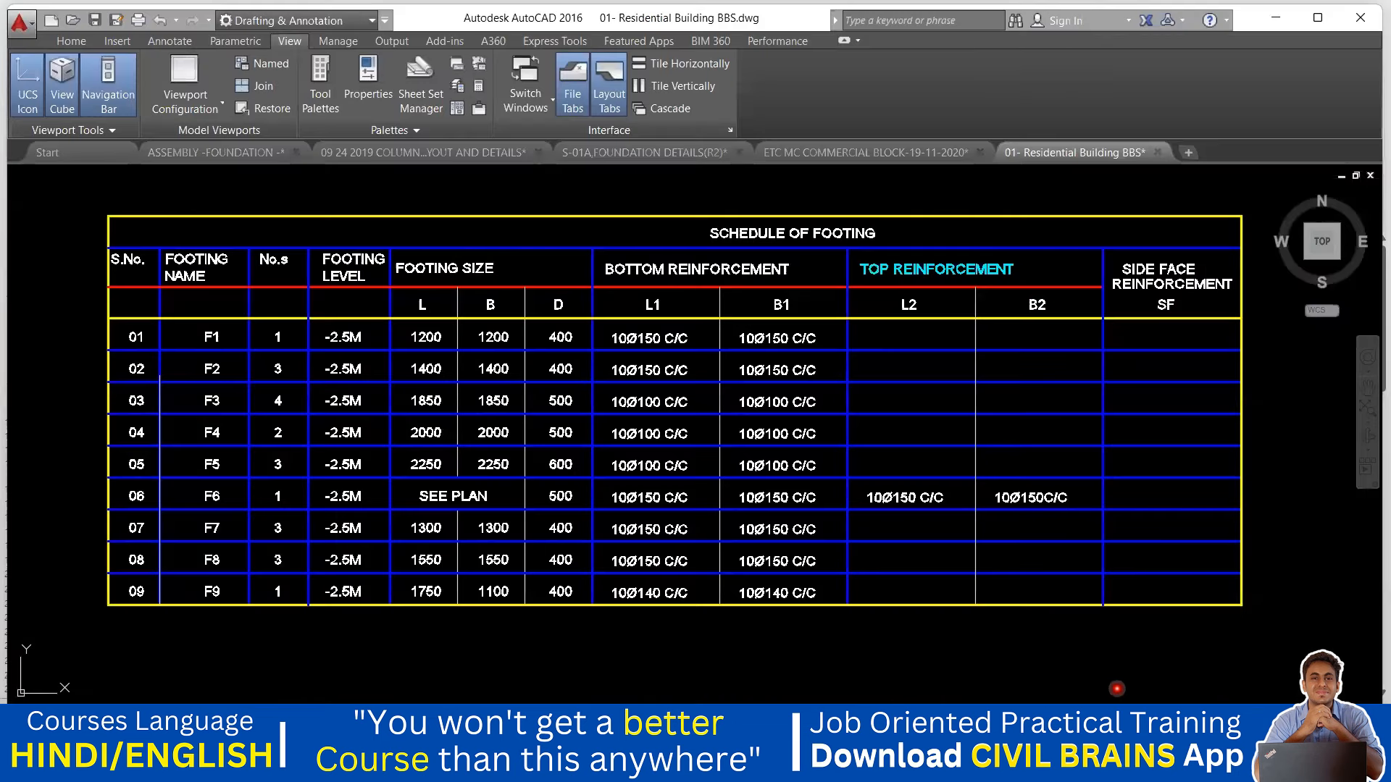
{"action": "left_click_drag", "start_coordinate": [820, 372], "coordinate": [829, 432]}
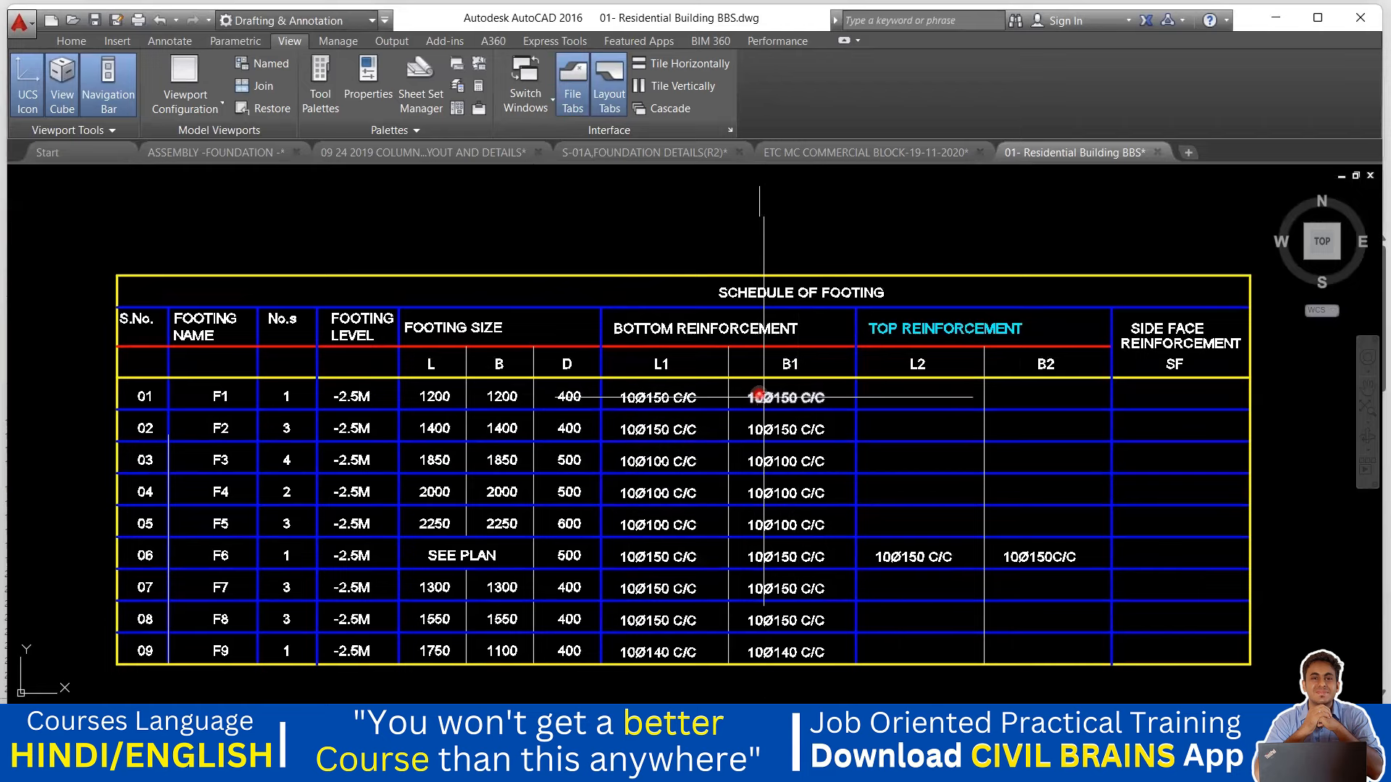
Return to the Excel schedule and enter bar dia 10 and spacing 150 for the F1 shorter span bar.
{"action": "key", "text": "alt+Tab"}
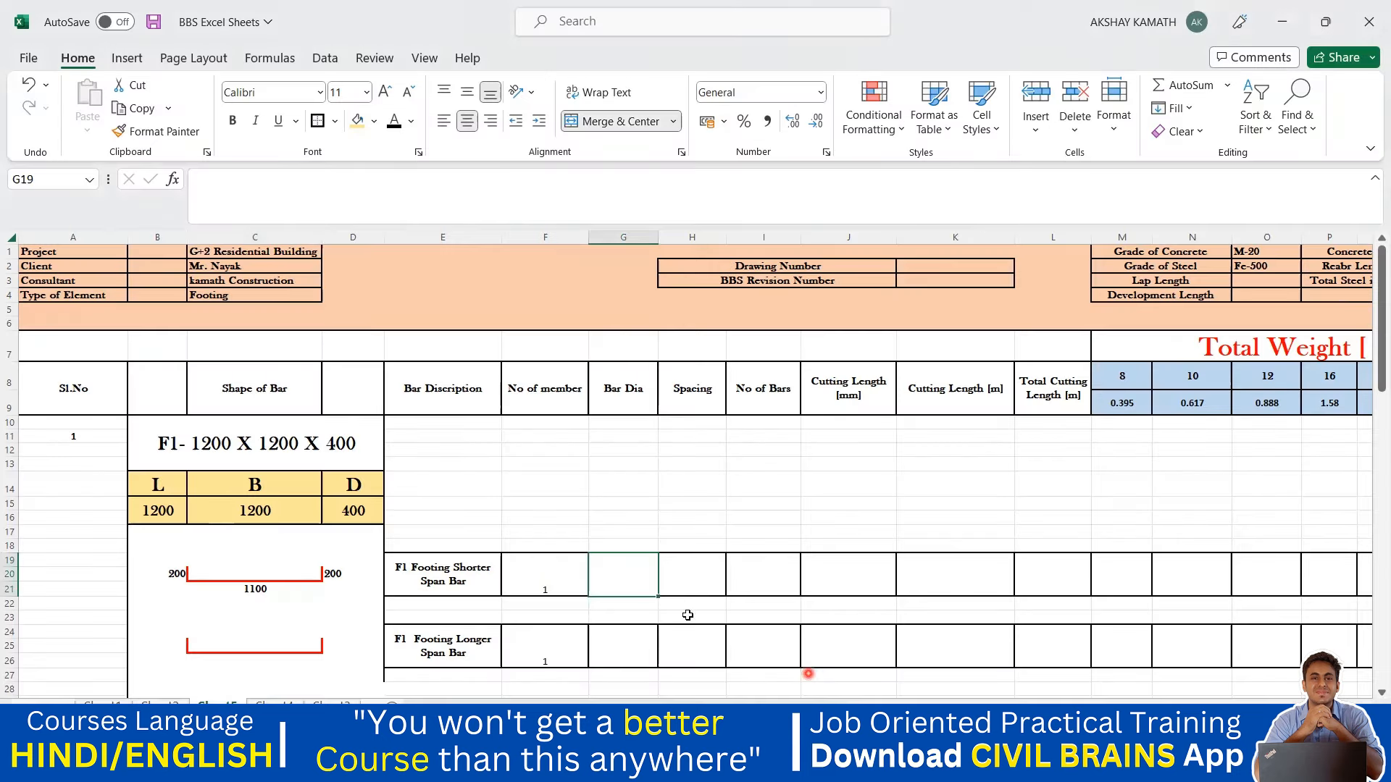
{"action": "left_click", "coordinate": [628, 583]}
{"action": "type", "text": "1"}
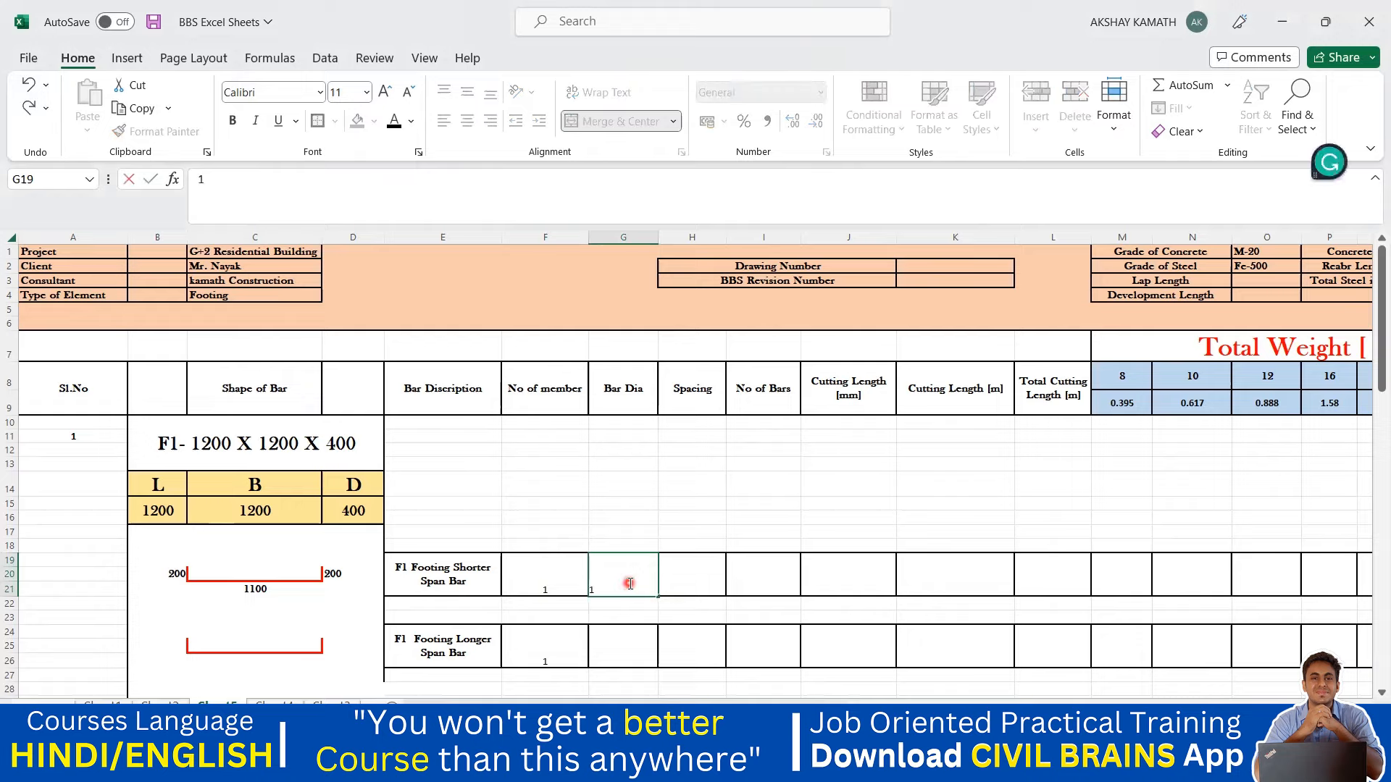
{"action": "type", "text": "0"}
{"action": "left_click", "coordinate": [729, 434]}
{"action": "left_click", "coordinate": [702, 568]}
{"action": "type", "text": "1"}
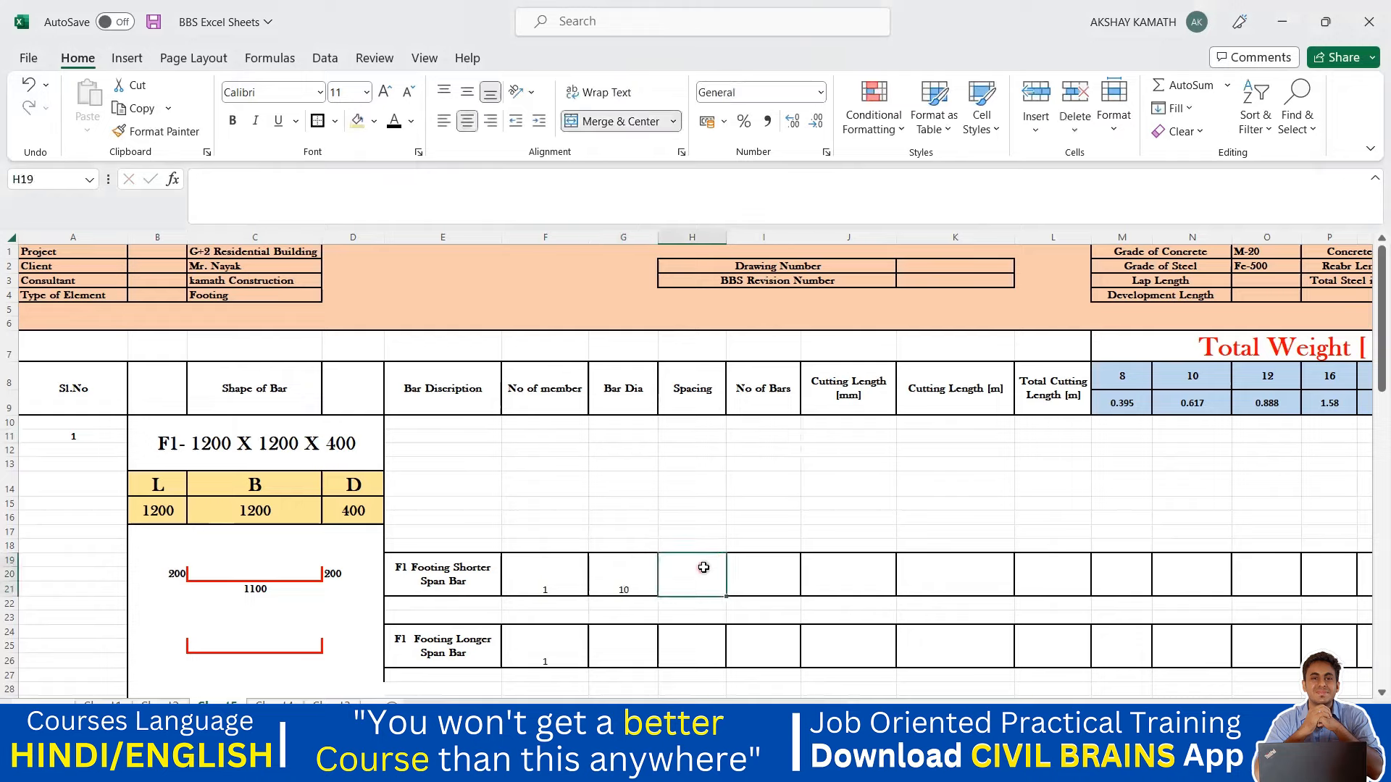
{"action": "type", "text": "50"}
{"action": "key", "text": "Return"}
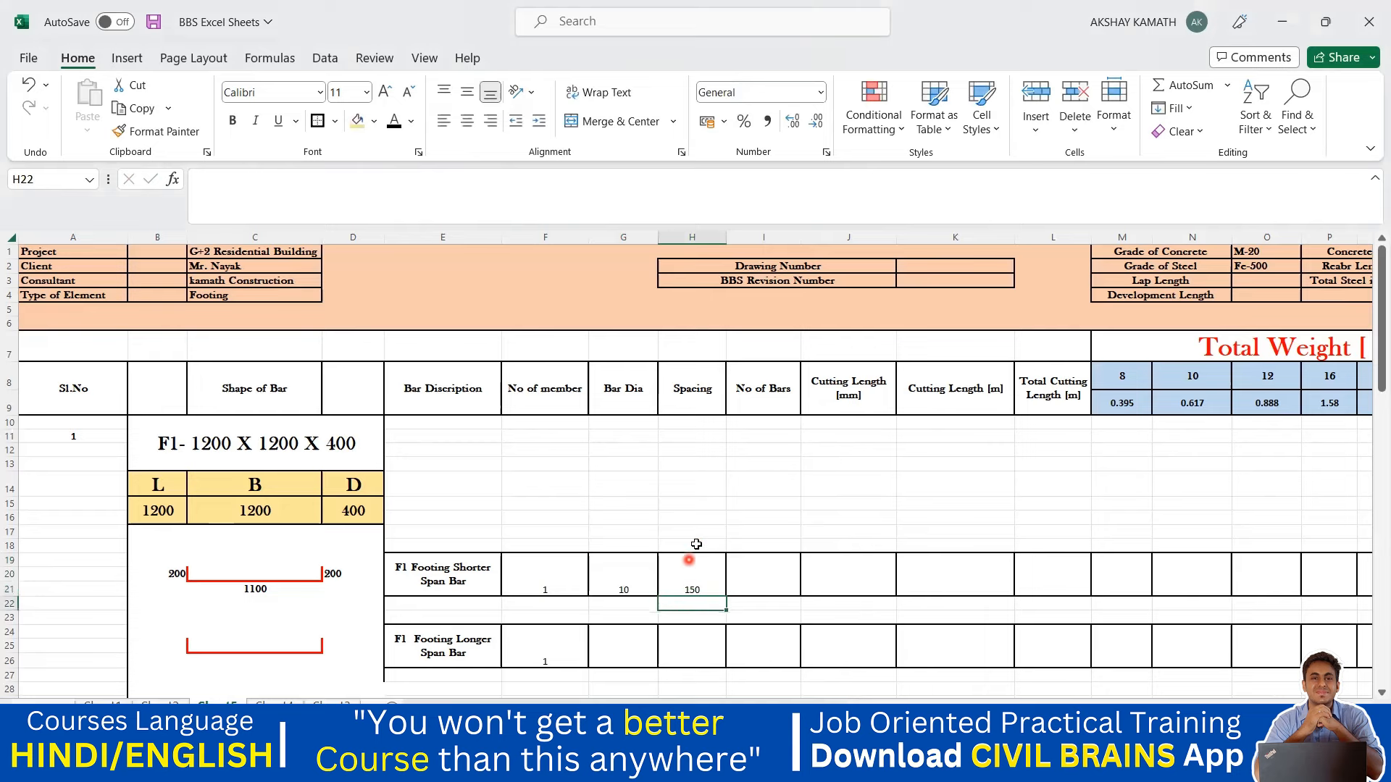
Switch to the Site Engineer 2 presentation in PowerPoint and examine the shorter side number-of-bars formula on slide 66.
{"action": "left_click", "coordinate": [766, 402]}
{"action": "left_click", "coordinate": [759, 566]}
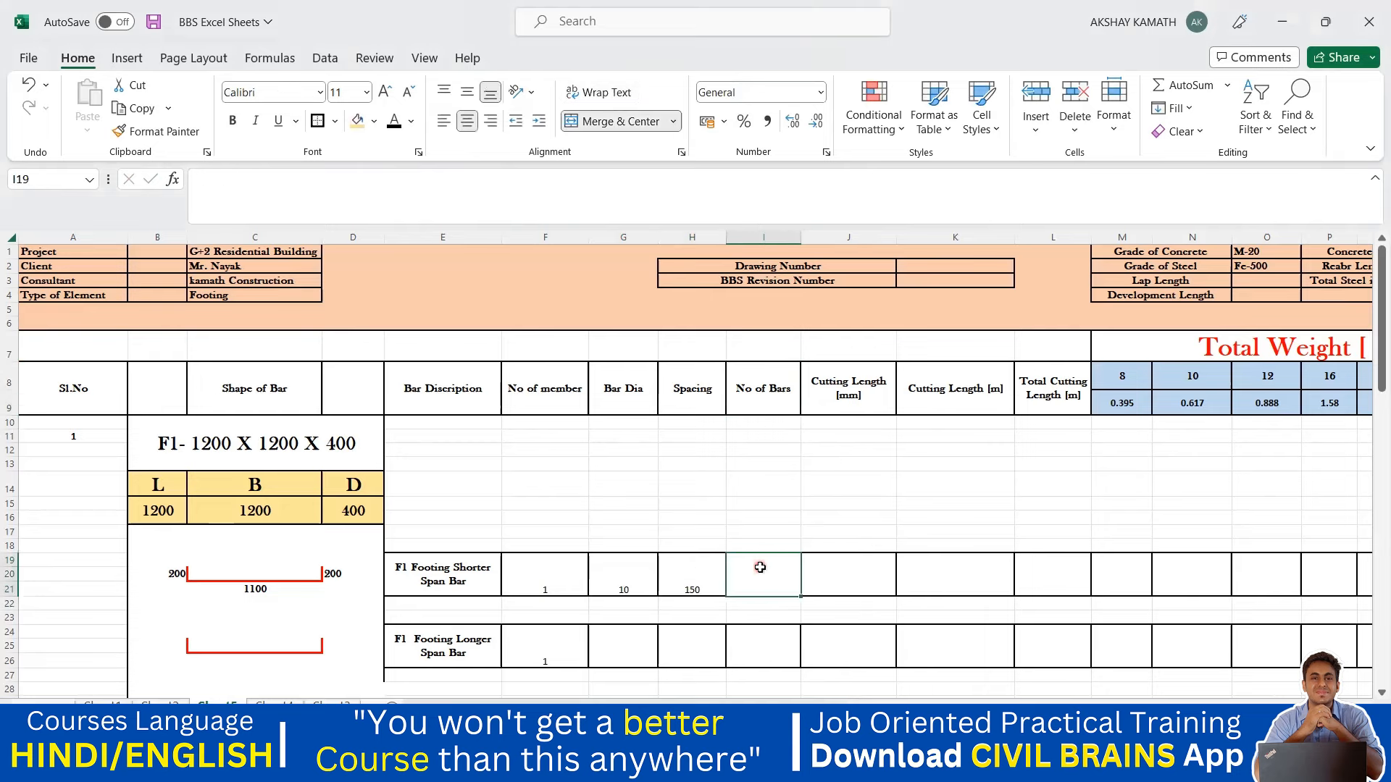
{"action": "left_click", "coordinate": [844, 764]}
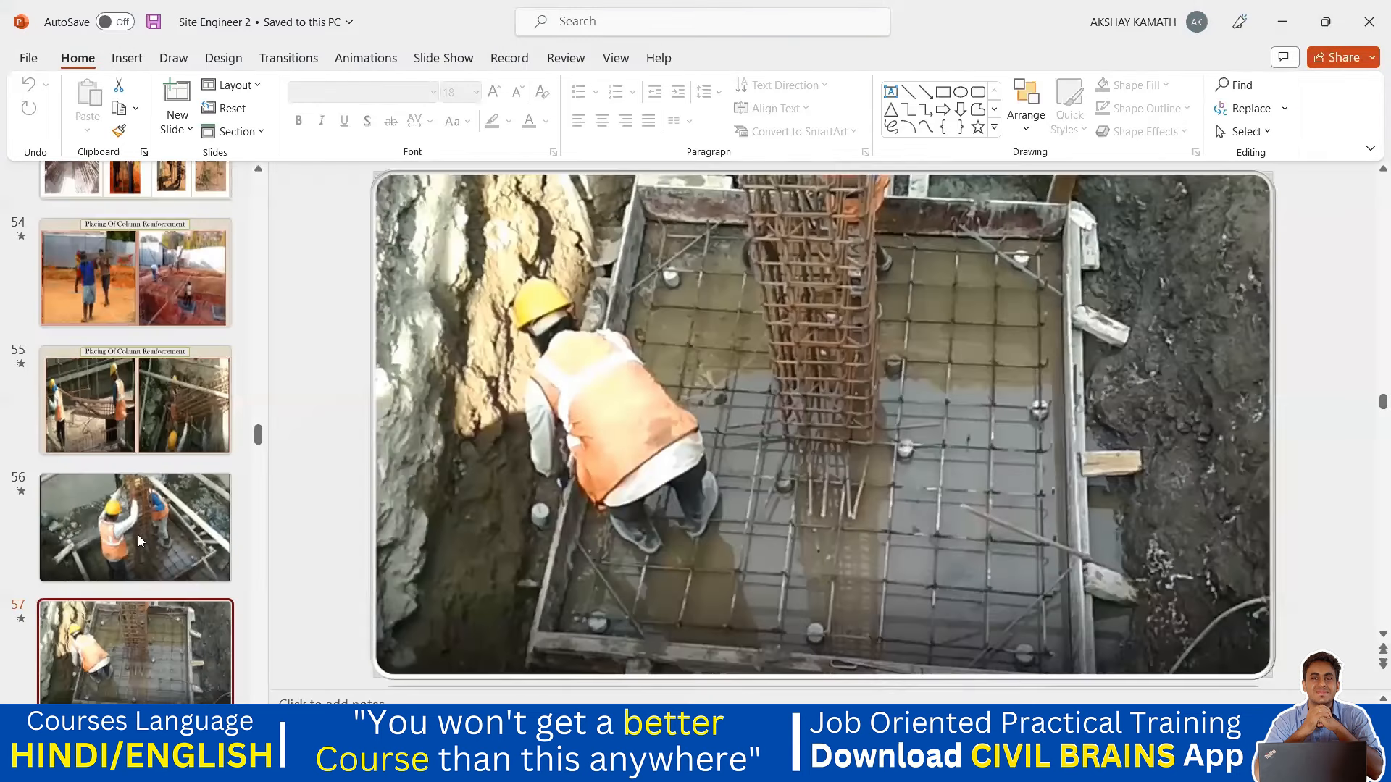
{"action": "scroll", "coordinate": [140, 555], "scroll_direction": "down", "scroll_amount": 9}
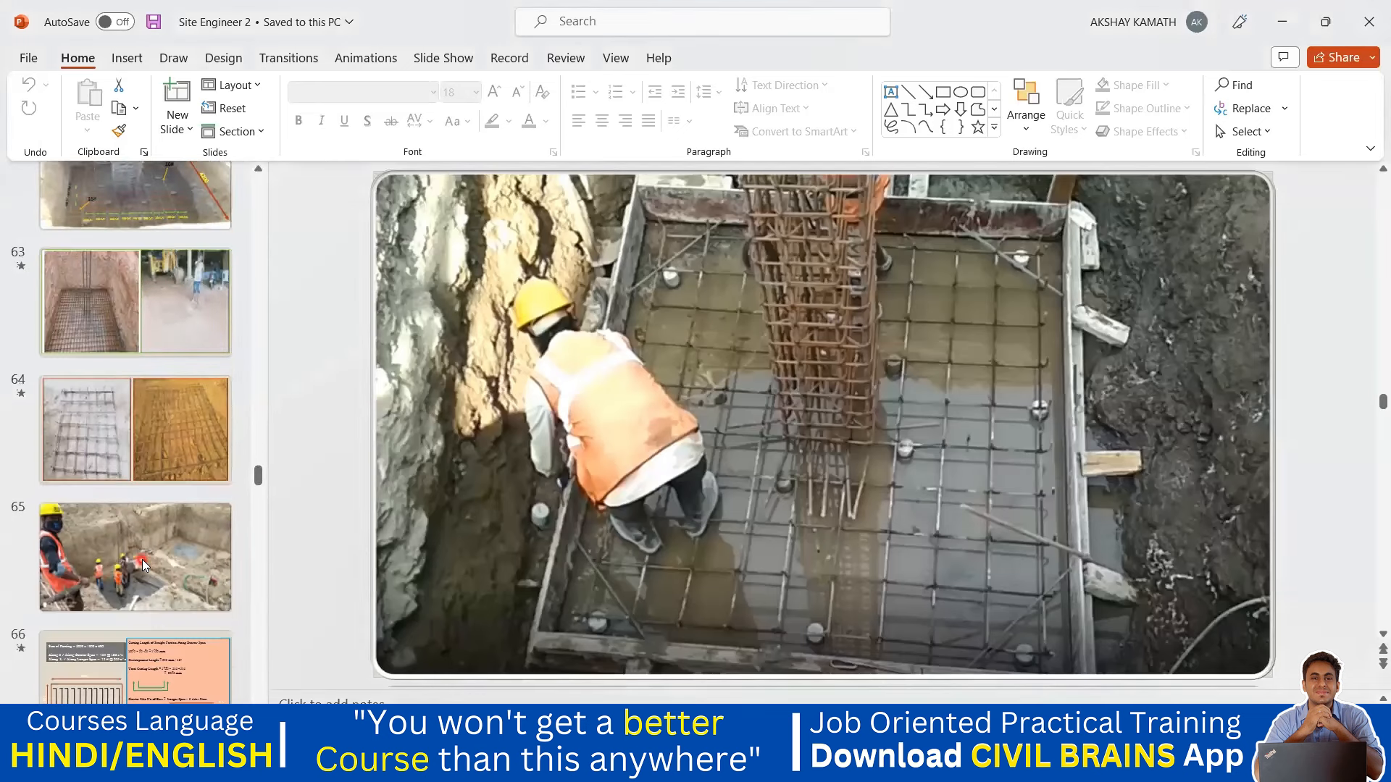
{"action": "scroll", "coordinate": [142, 560], "scroll_direction": "down", "scroll_amount": 2}
{"action": "left_click", "coordinate": [155, 423]}
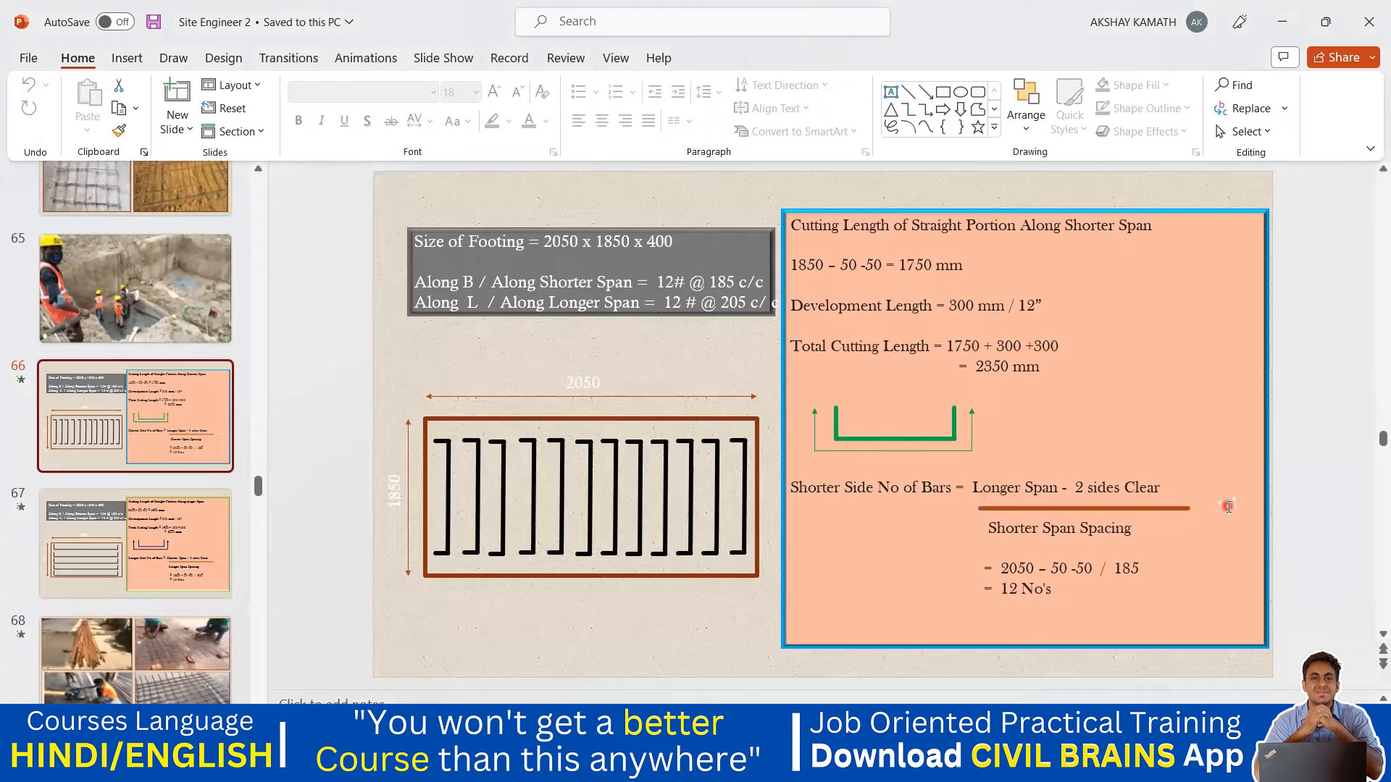
Switch back to the Excel schedule and enter the F1 shorter span No of Bars formula +(B15-50-50)/(H19)+1 in cell I19.
{"action": "key", "text": "alt+Tab"}
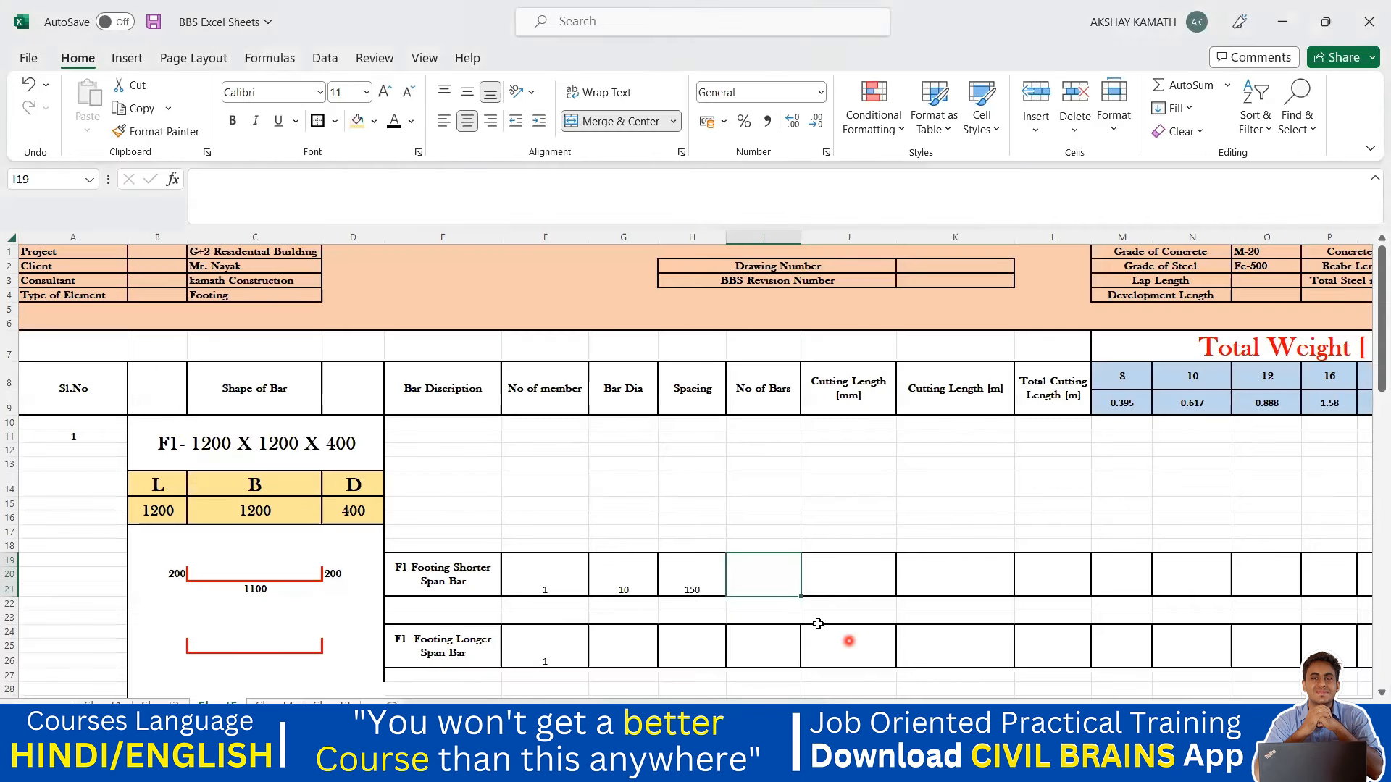
{"action": "double_click", "coordinate": [773, 579]}
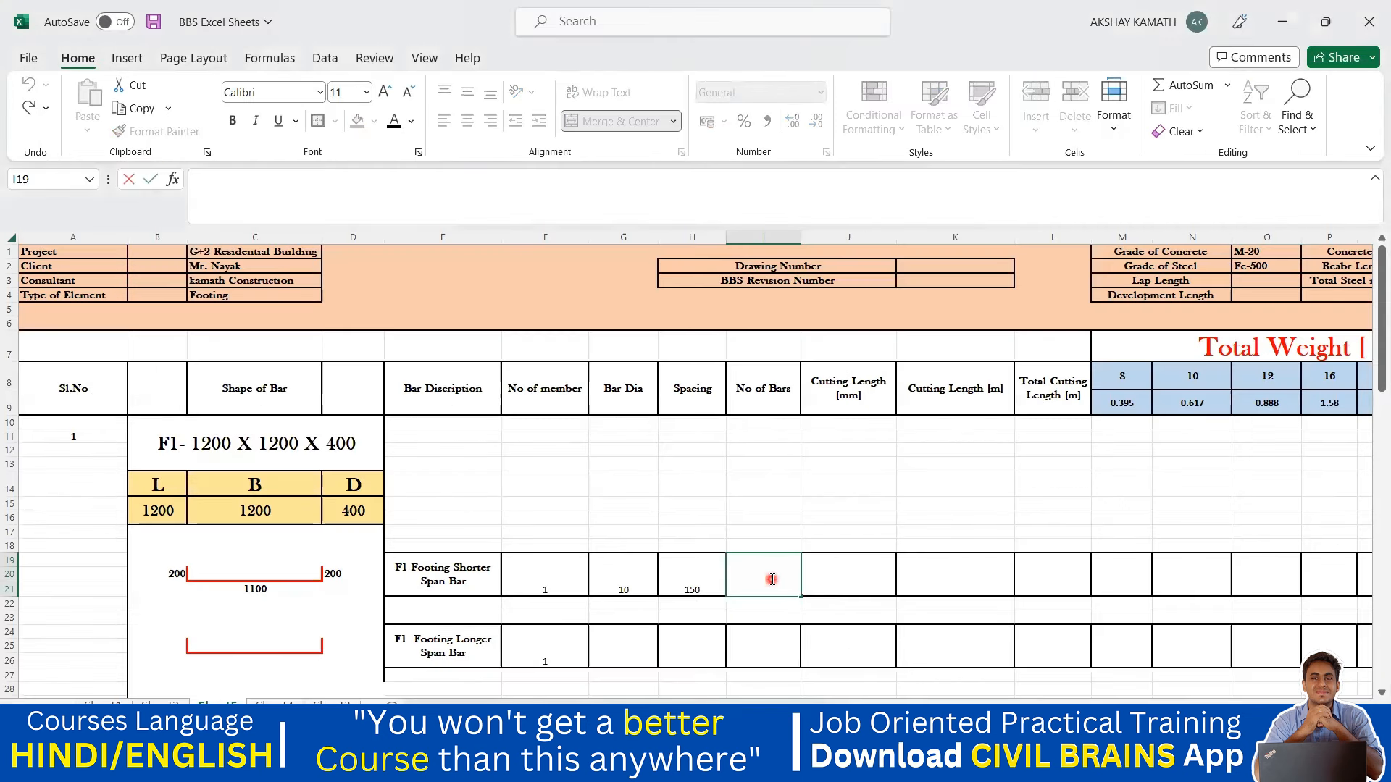
{"action": "type", "text": "+("}
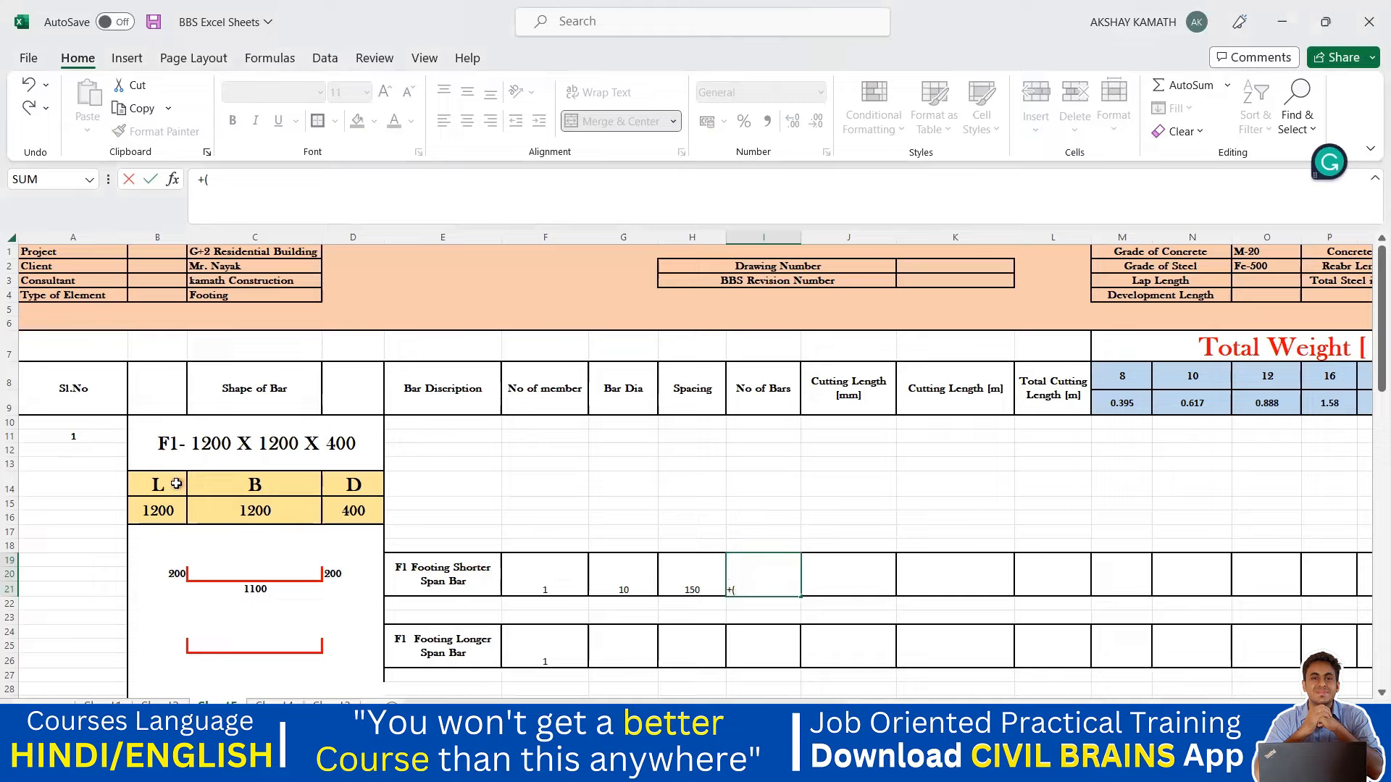
{"action": "left_click", "coordinate": [158, 511]}
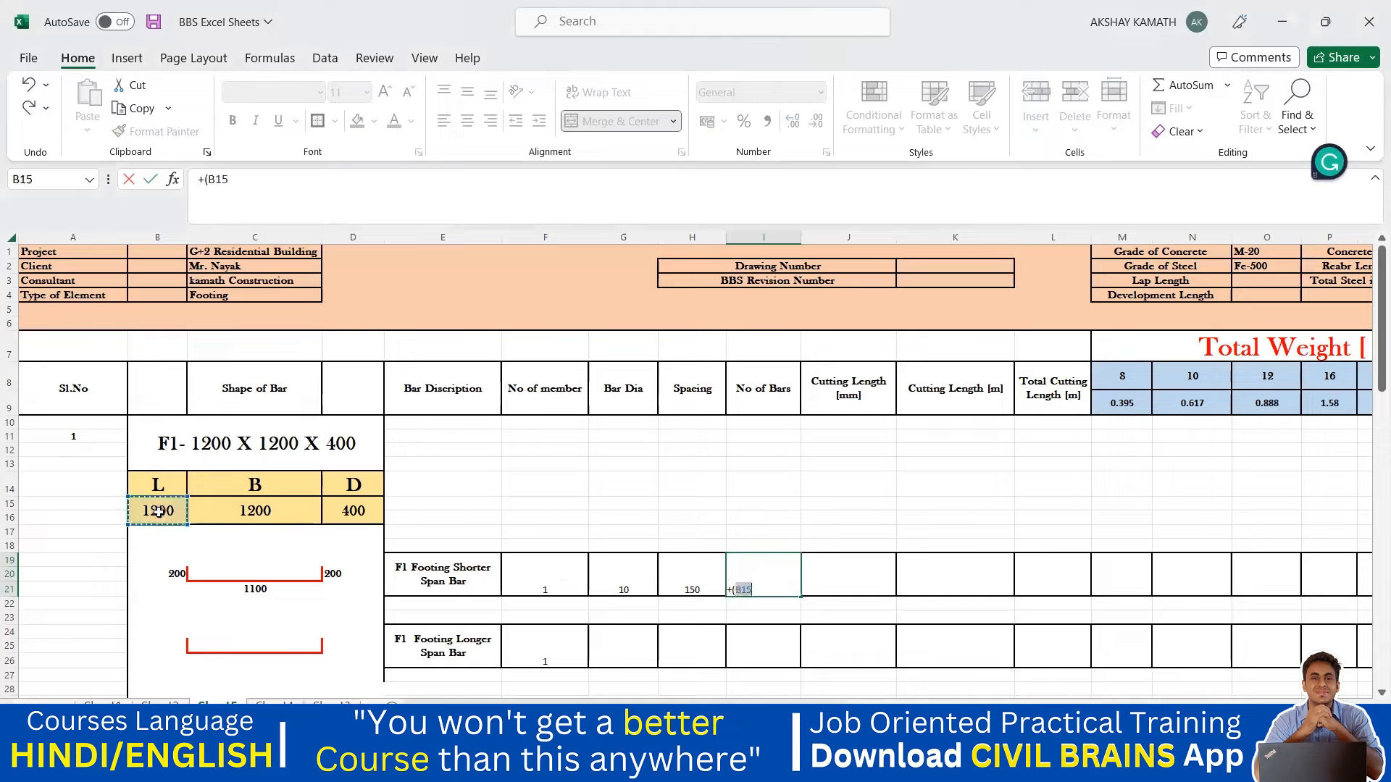
{"action": "type", "text": "-50-50"}
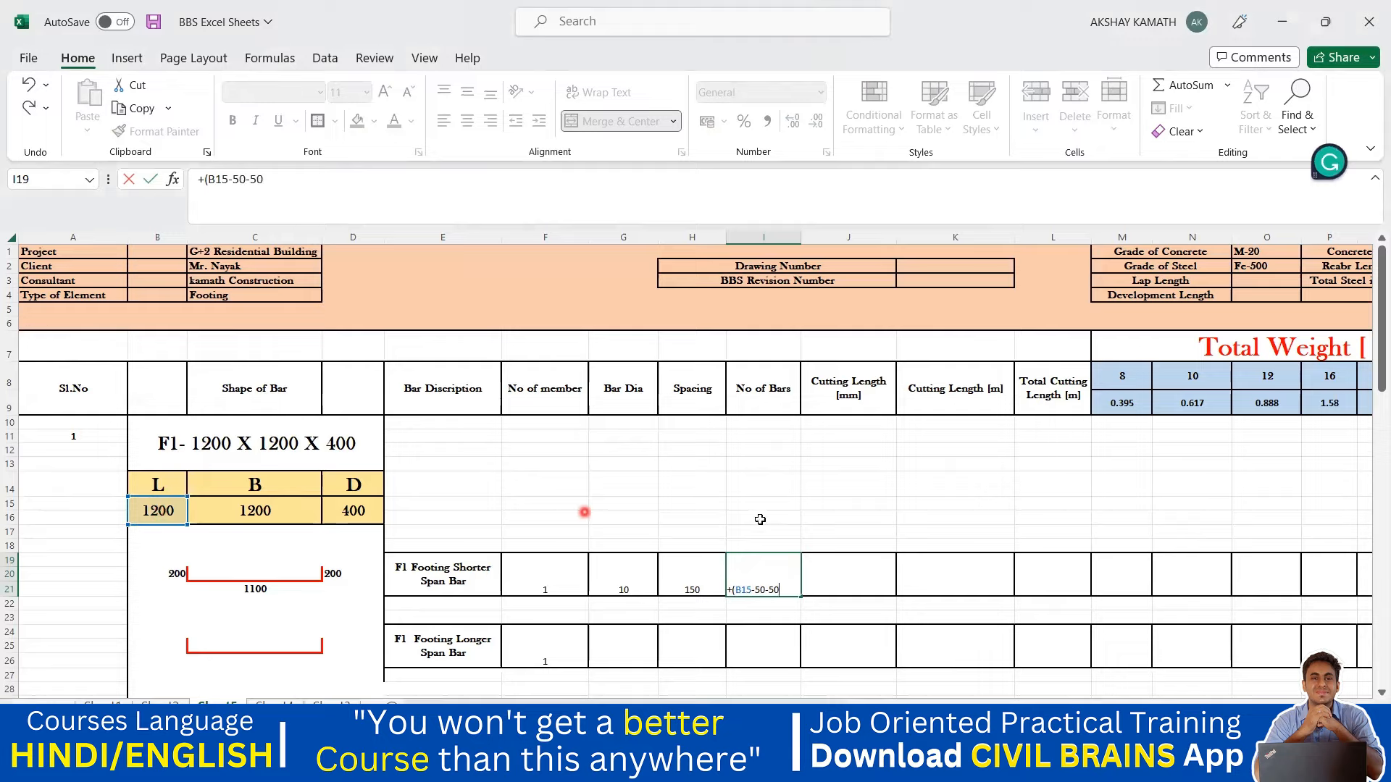
{"action": "scroll", "coordinate": [1202, 325], "scroll_direction": "right", "scroll_amount": 5}
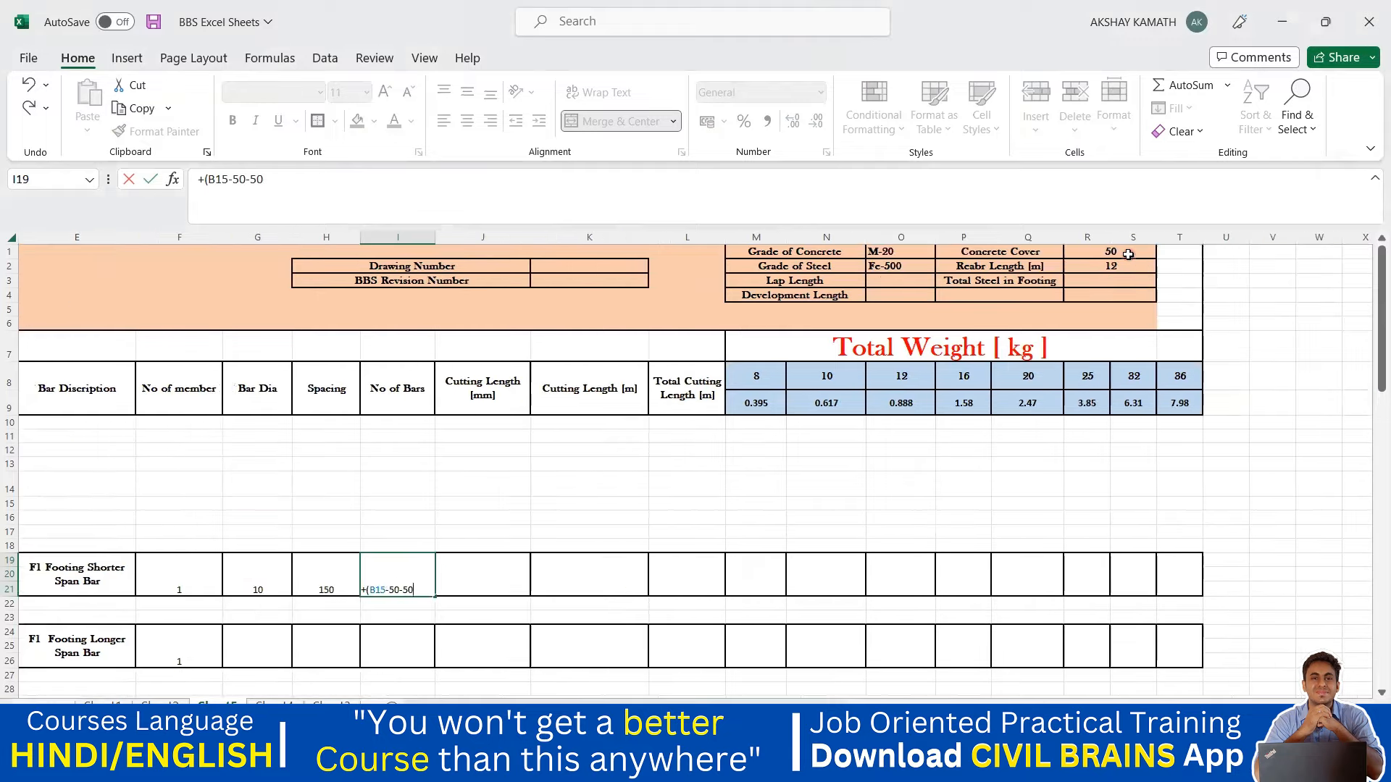
{"action": "scroll", "coordinate": [884, 645], "scroll_direction": "left", "scroll_amount": 5}
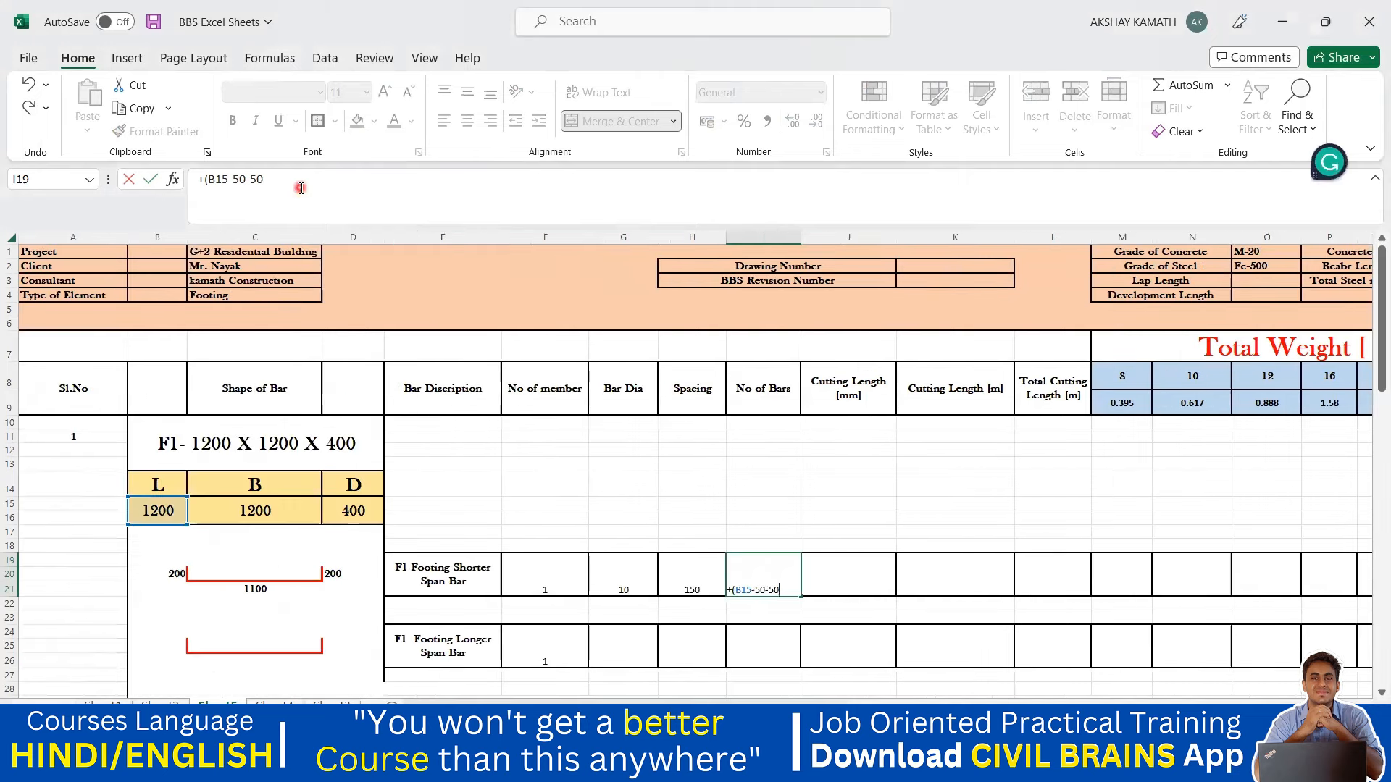
{"action": "type", "text": ")/("}
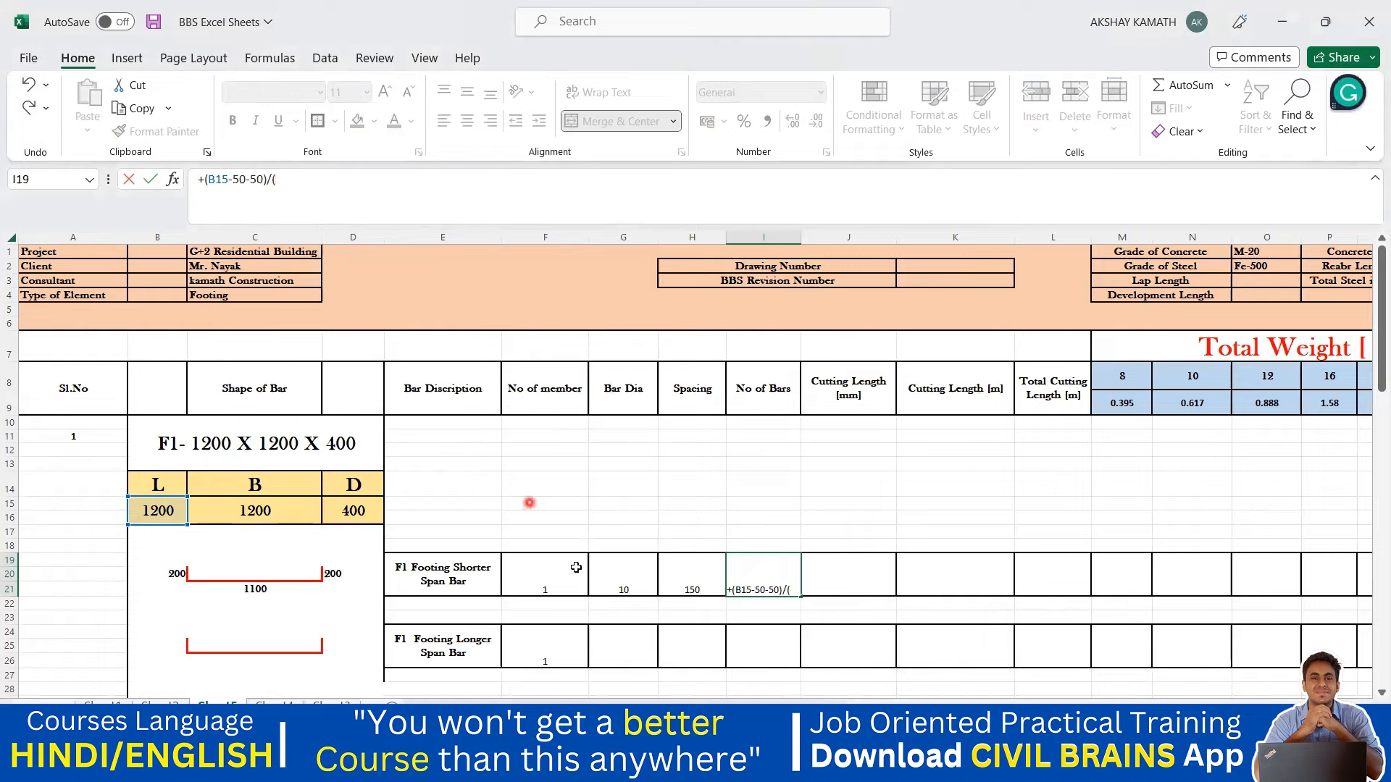
{"action": "left_click", "coordinate": [703, 581]}
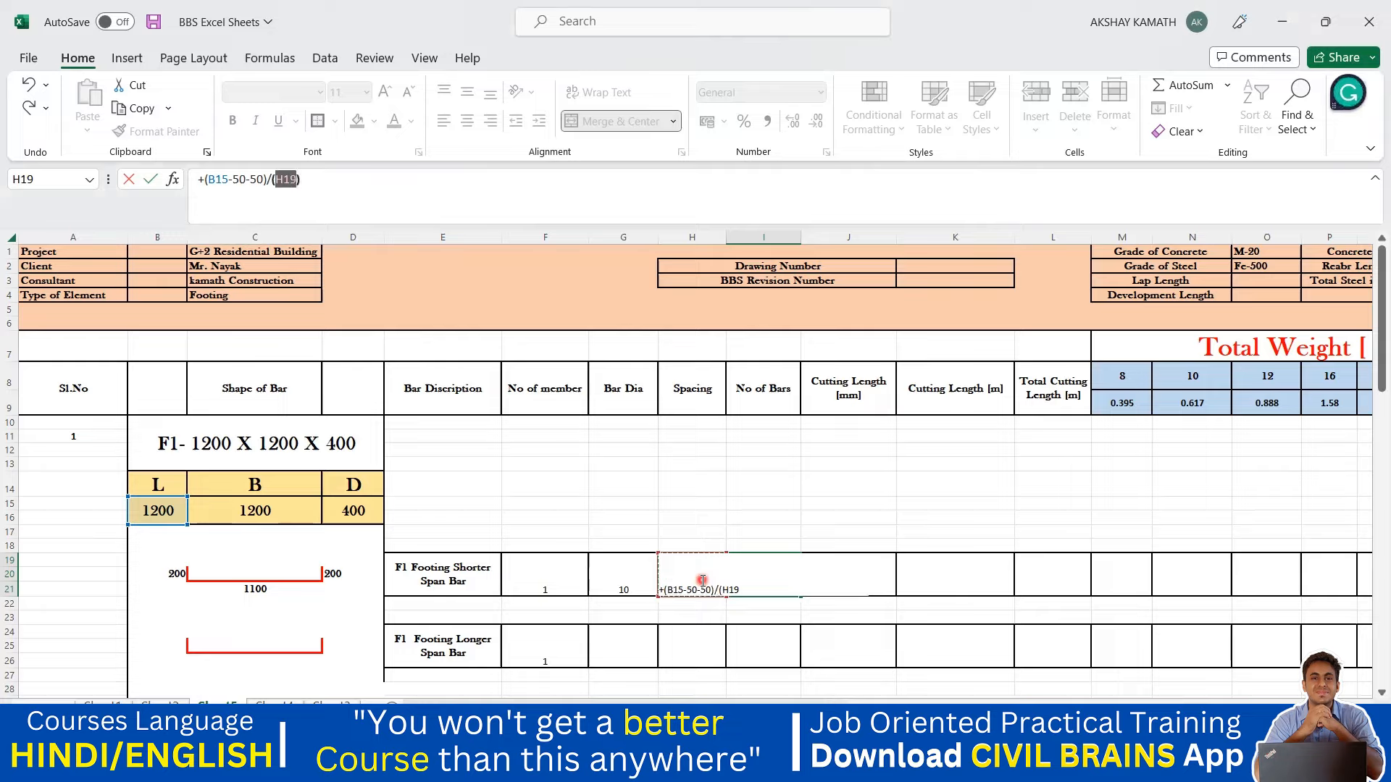
{"action": "type", "text": ")+1"}
{"action": "key", "text": "Return"}
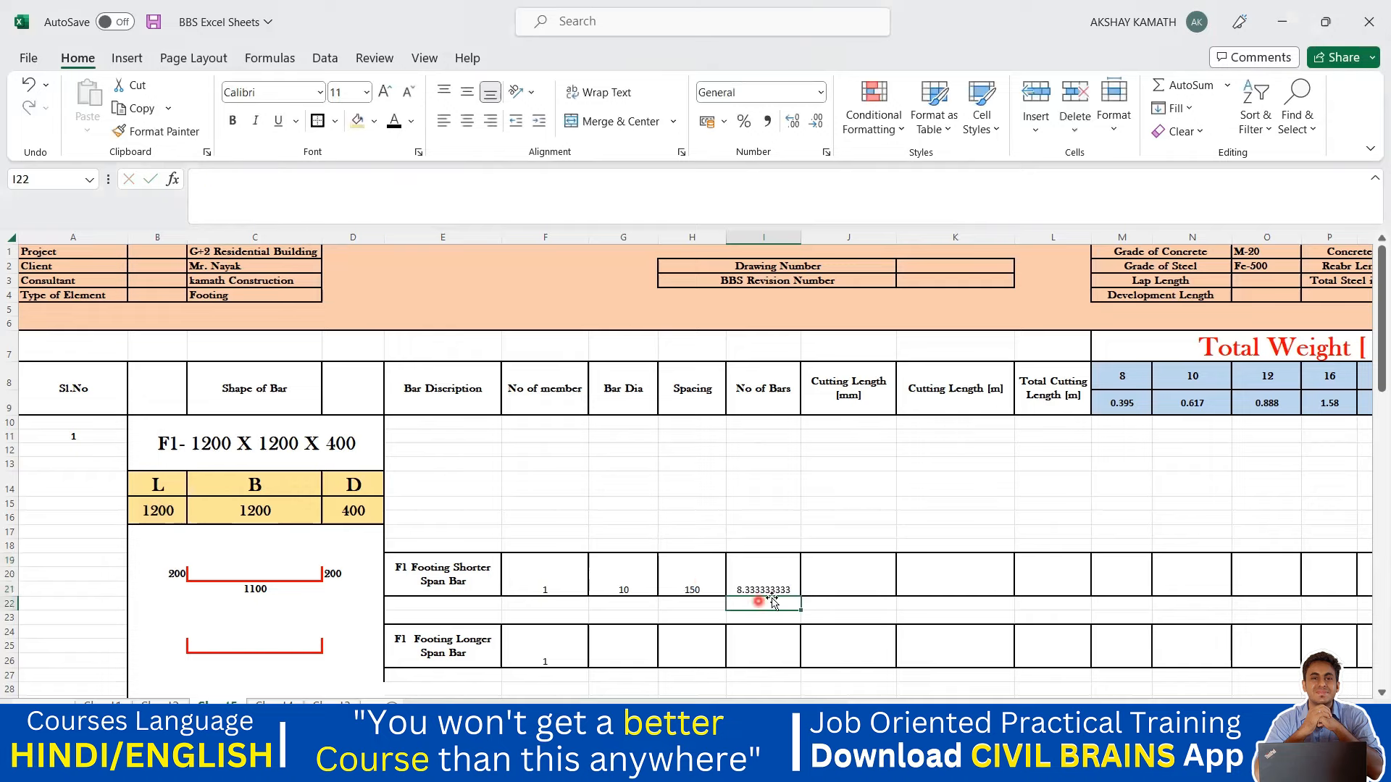
Wrap the No of Bars formula in I19 in ROUNDUP with 0 decimals: =ROUNDUP((B15-50-50)/(H19)+1,0).
{"action": "left_click", "coordinate": [781, 573]}
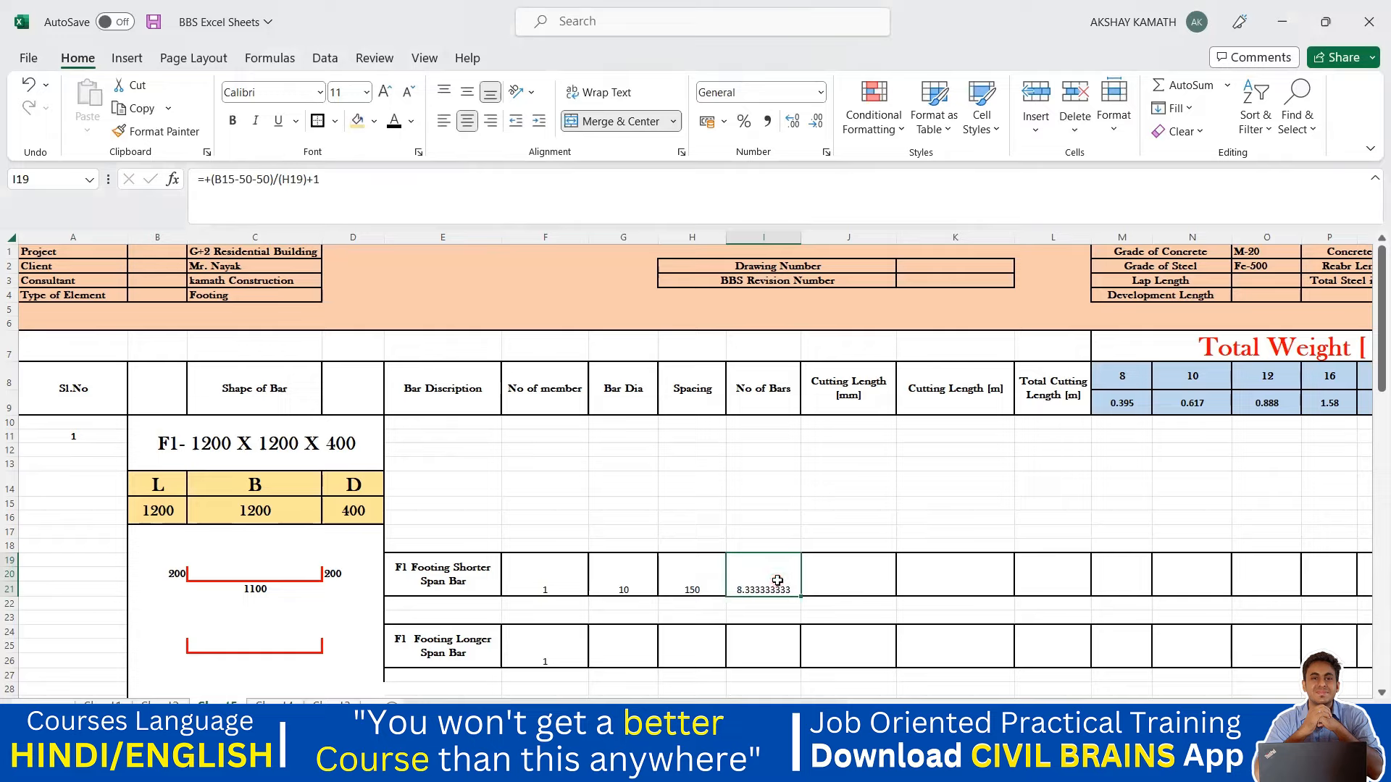
{"action": "left_click", "coordinate": [834, 533]}
{"action": "left_click", "coordinate": [778, 585]}
{"action": "left_click", "coordinate": [211, 183]}
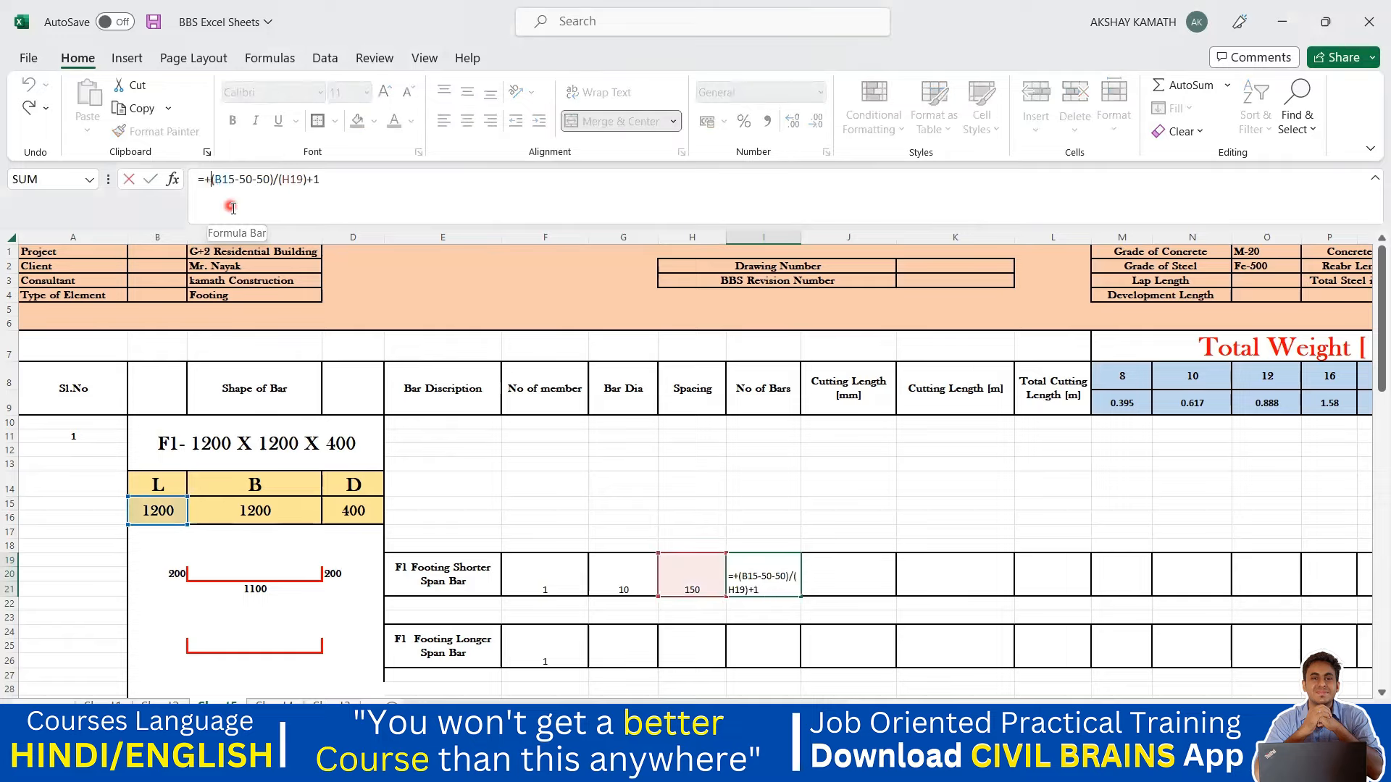
{"action": "key", "text": "BackSpace"}
{"action": "type", "text": "ROUNDU"}
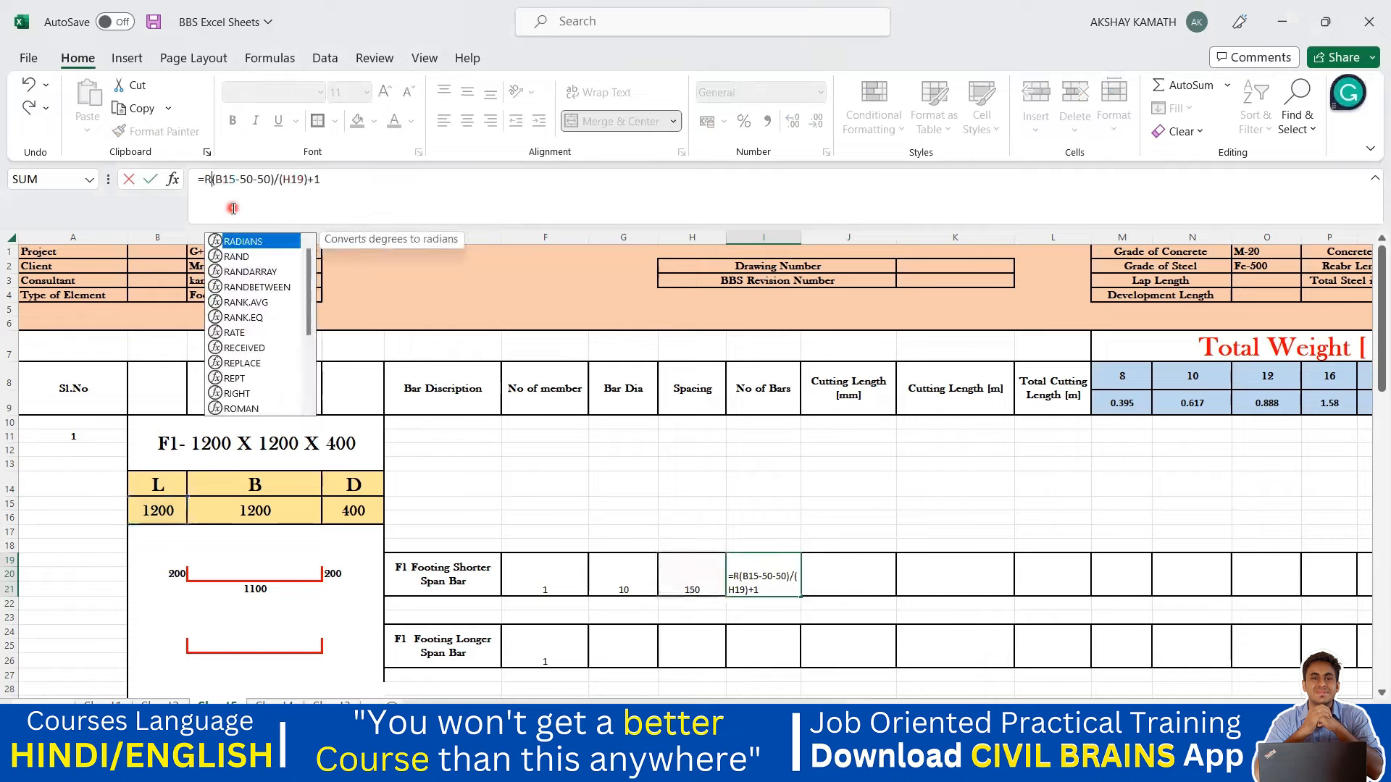
{"action": "type", "text": "P"}
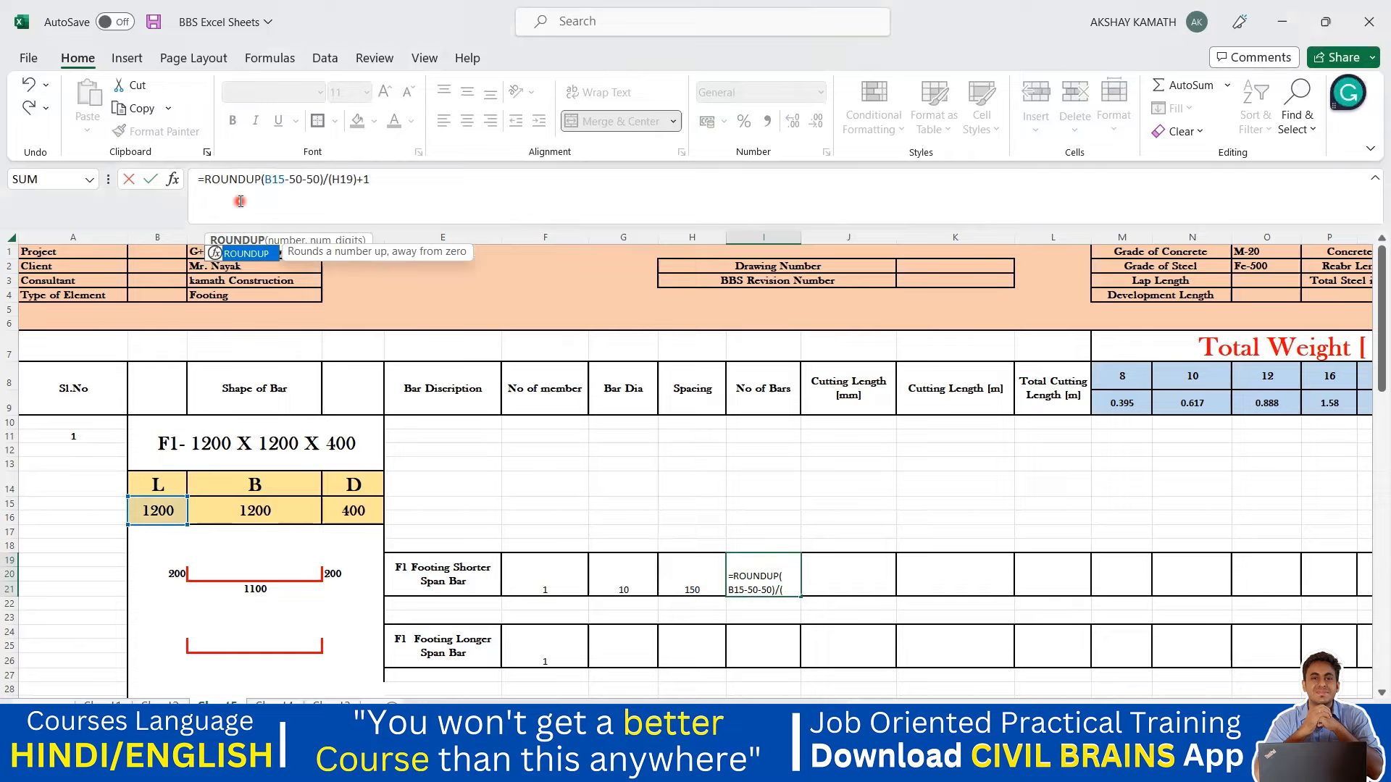
{"action": "type", "text": "("}
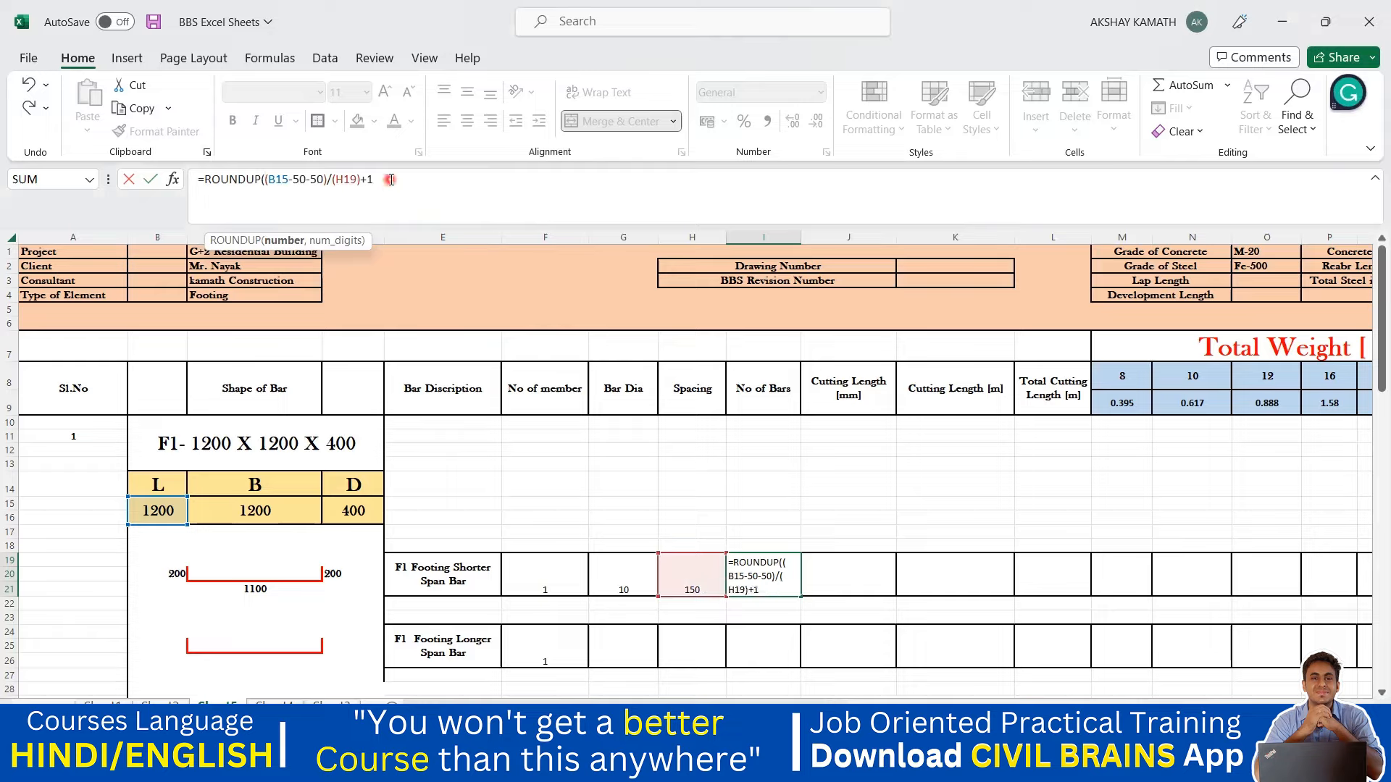
{"action": "type", "text": ",0)"}
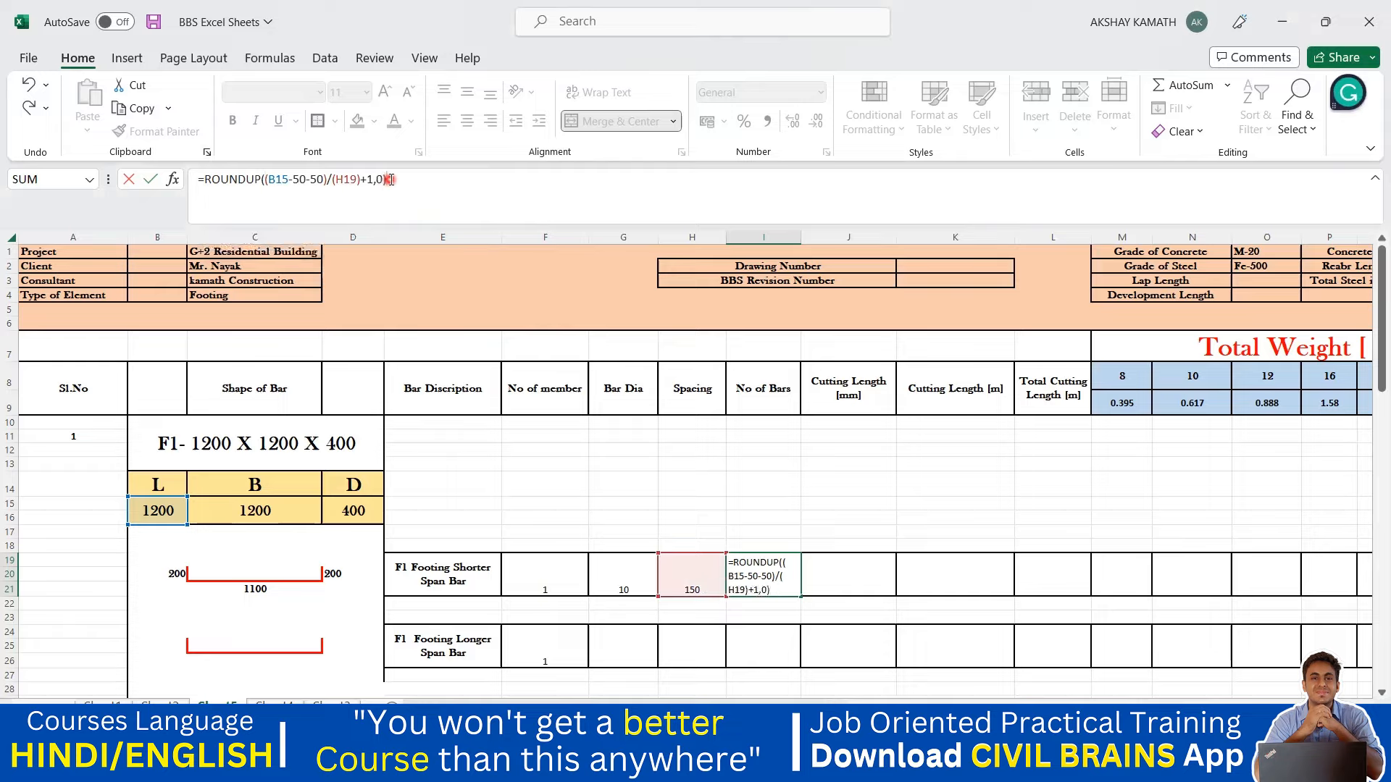
{"action": "key", "text": "Return"}
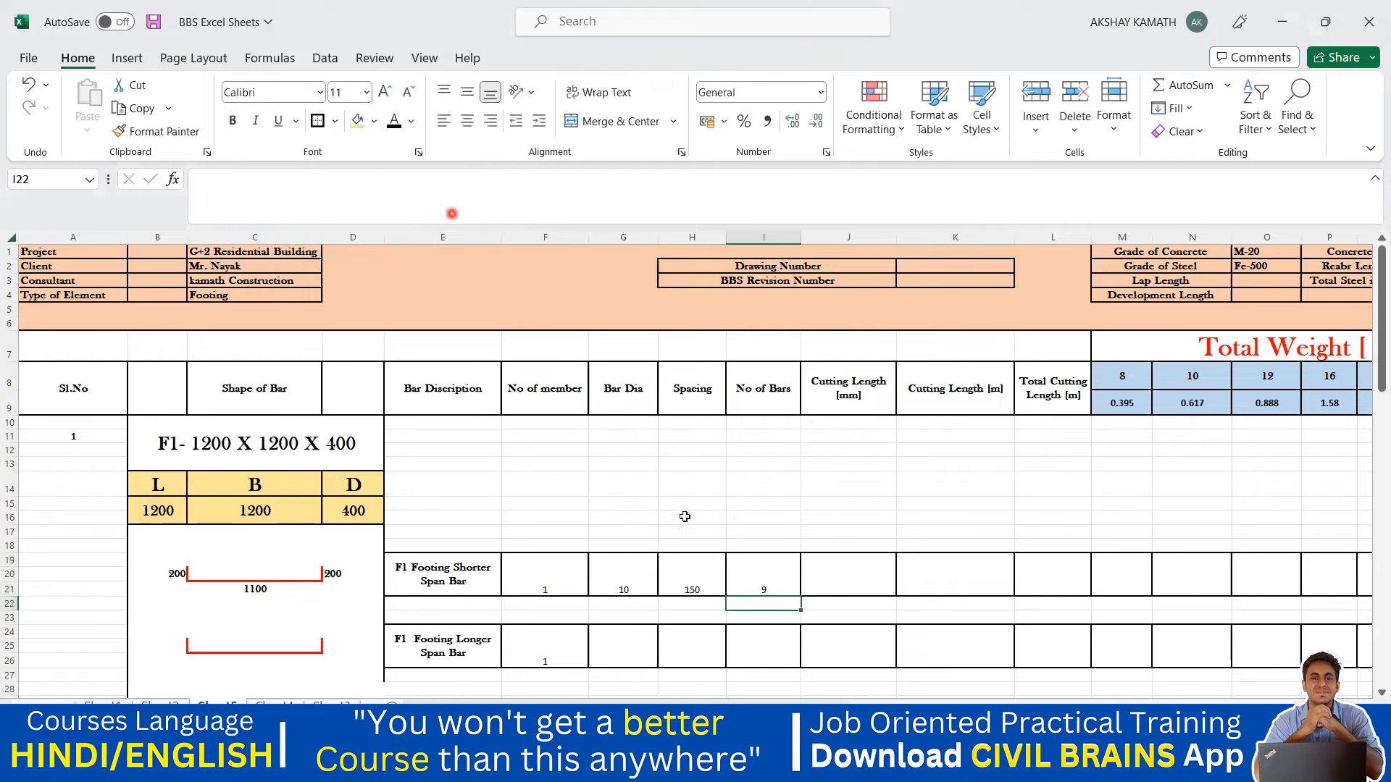
{"action": "left_click", "coordinate": [783, 587]}
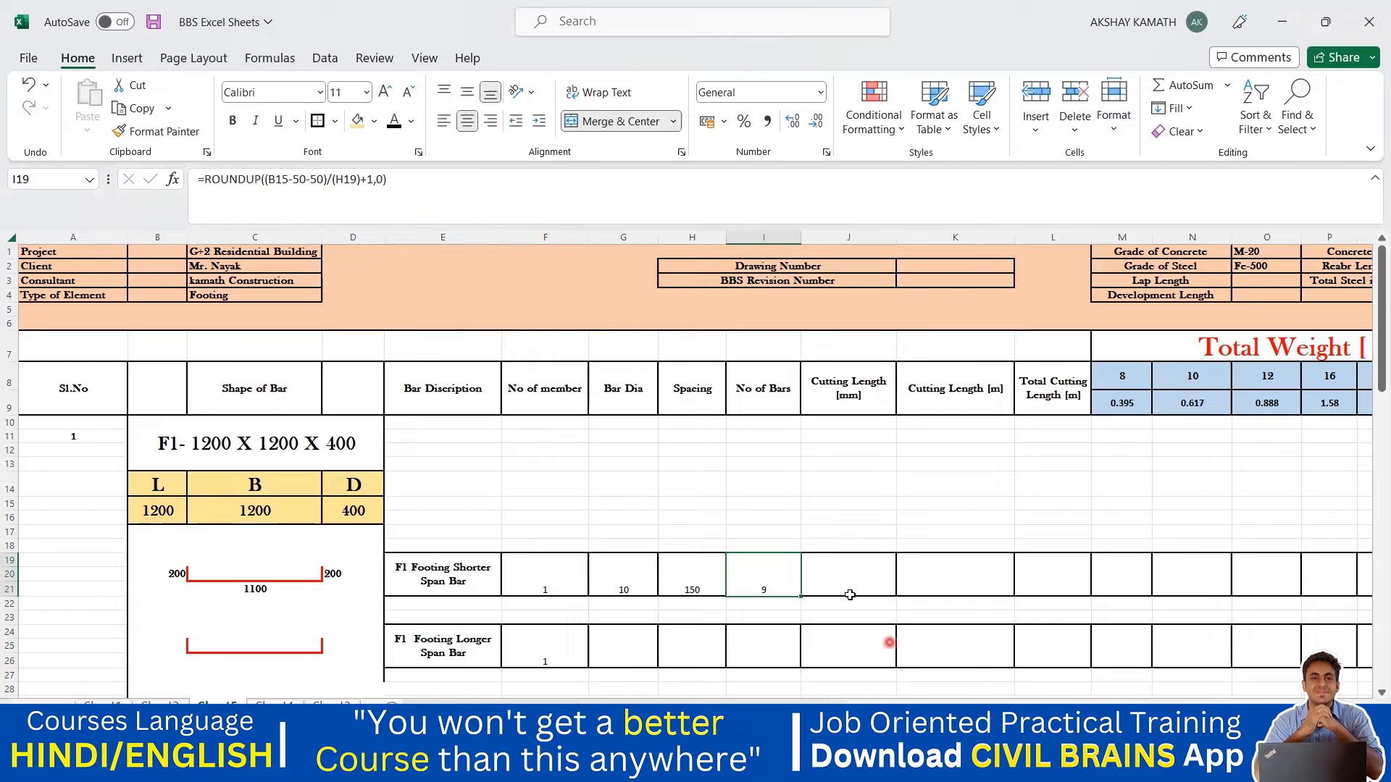
{"action": "left_click", "coordinate": [818, 506]}
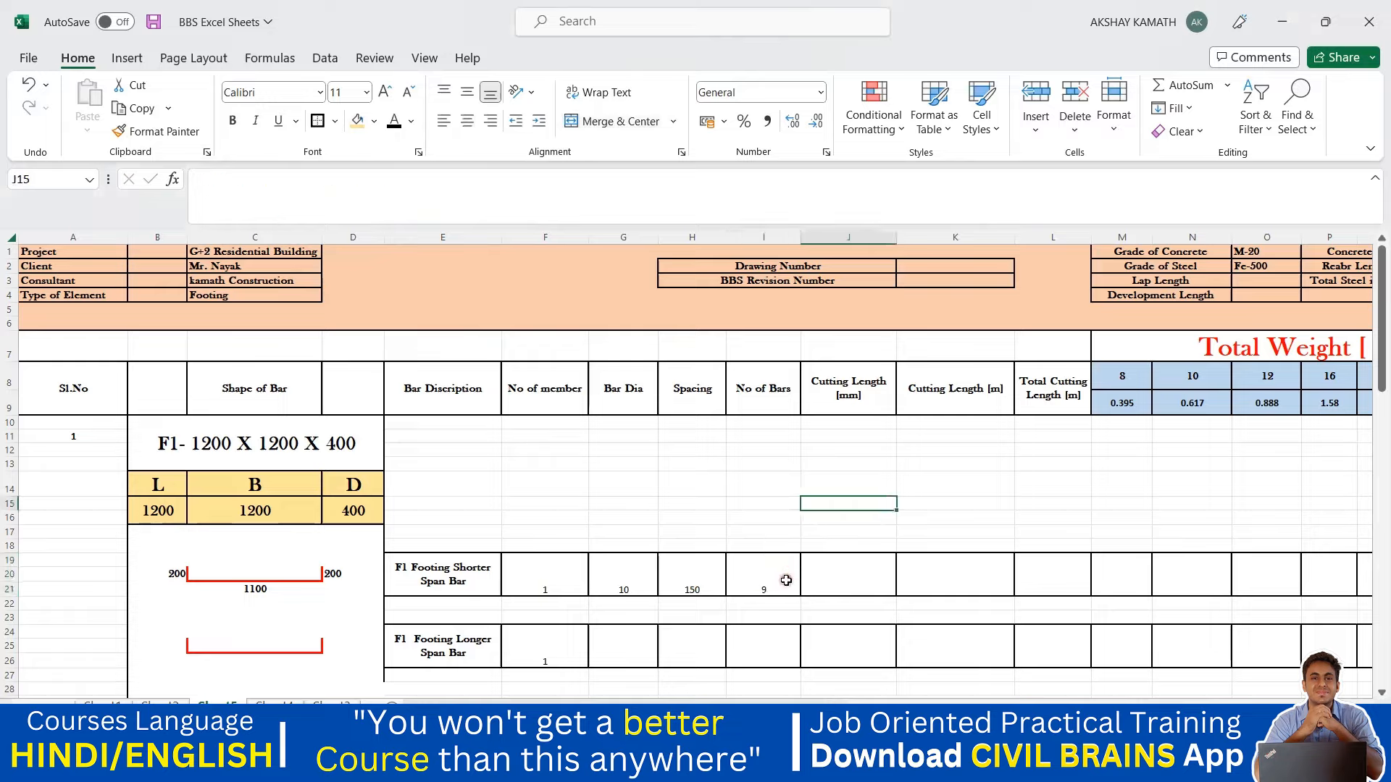
{"action": "left_click", "coordinate": [786, 580]}
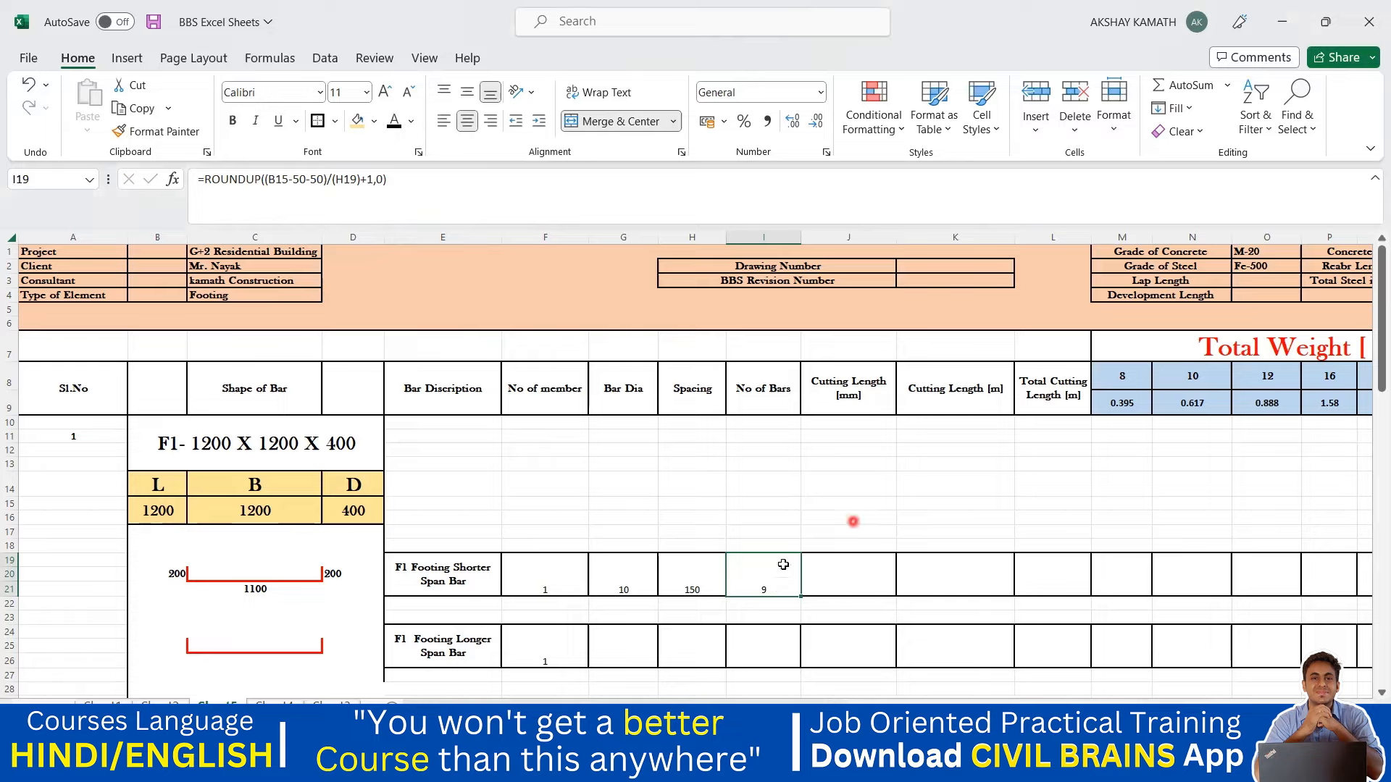
Handwrite the bar count calculation above the F1 rows, 1200-50-50 = 1100, /150 = 7.33, +1 = 8.33 = 9, and recheck the I19 formula.
{"action": "left_click", "coordinate": [860, 51]}
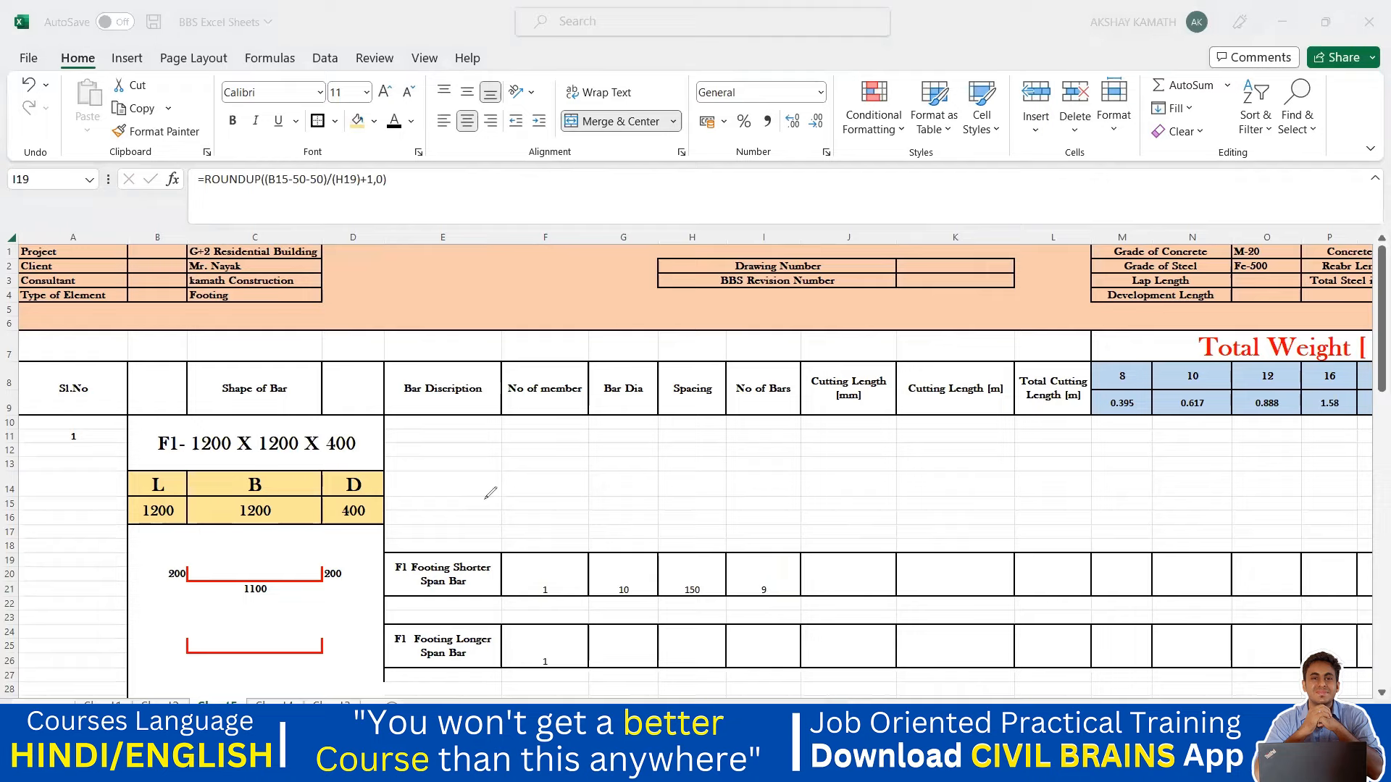
{"action": "mouse_move", "coordinate": [485, 497]}
{"action": "left_mouse_down"}
{"action": "mouse_move", "coordinate": [495, 539]}
{"action": "mouse_move", "coordinate": [549, 533]}
{"action": "mouse_move", "coordinate": [688, 451]}
{"action": "mouse_move", "coordinate": [747, 482]}
{"action": "mouse_move", "coordinate": [759, 462]}
{"action": "mouse_move", "coordinate": [792, 488]}
{"action": "mouse_move", "coordinate": [837, 445]}
{"action": "left_mouse_up"}
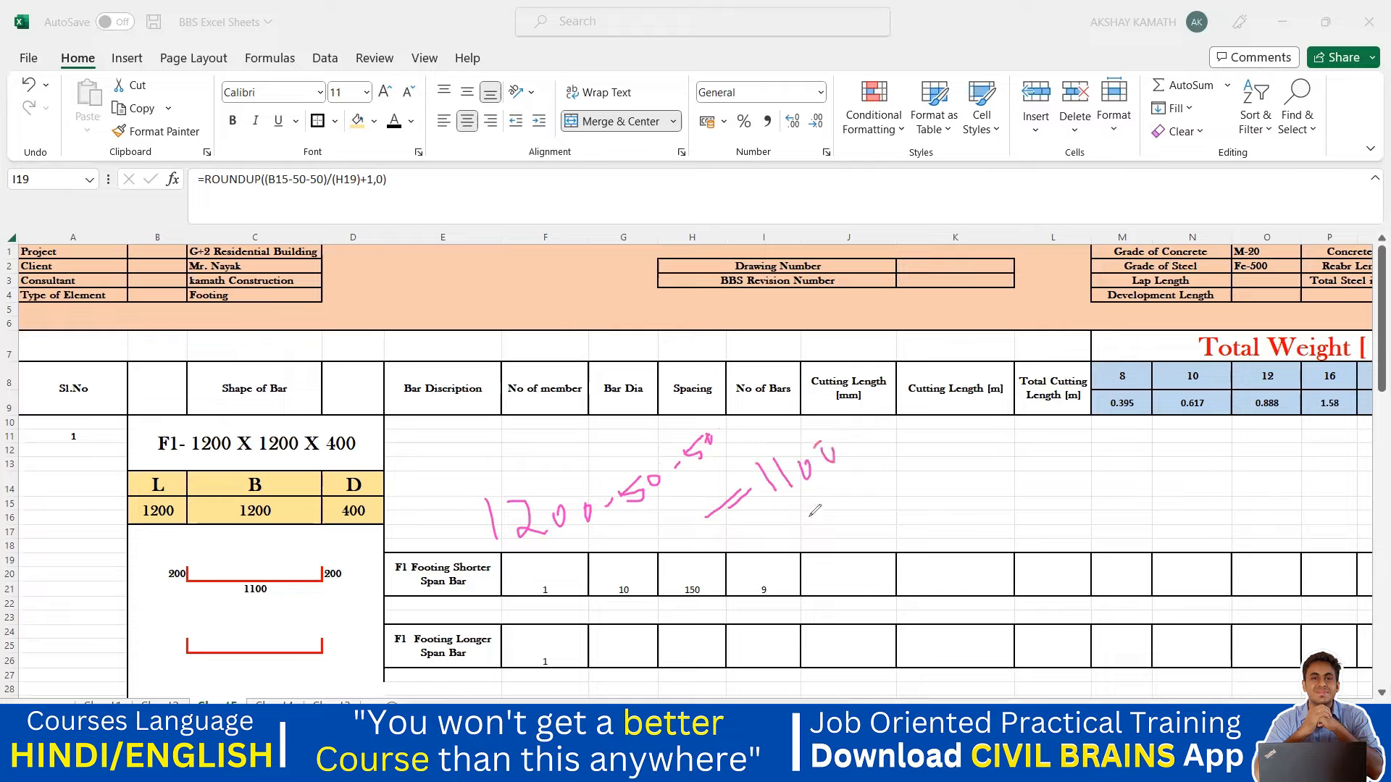
{"action": "mouse_move", "coordinate": [798, 520]}
{"action": "left_mouse_down"}
{"action": "mouse_move", "coordinate": [880, 451]}
{"action": "mouse_move", "coordinate": [819, 448]}
{"action": "left_mouse_up"}
{"action": "mouse_move", "coordinate": [850, 533]}
{"action": "left_mouse_down"}
{"action": "mouse_move", "coordinate": [862, 542]}
{"action": "mouse_move", "coordinate": [909, 493]}
{"action": "left_mouse_up"}
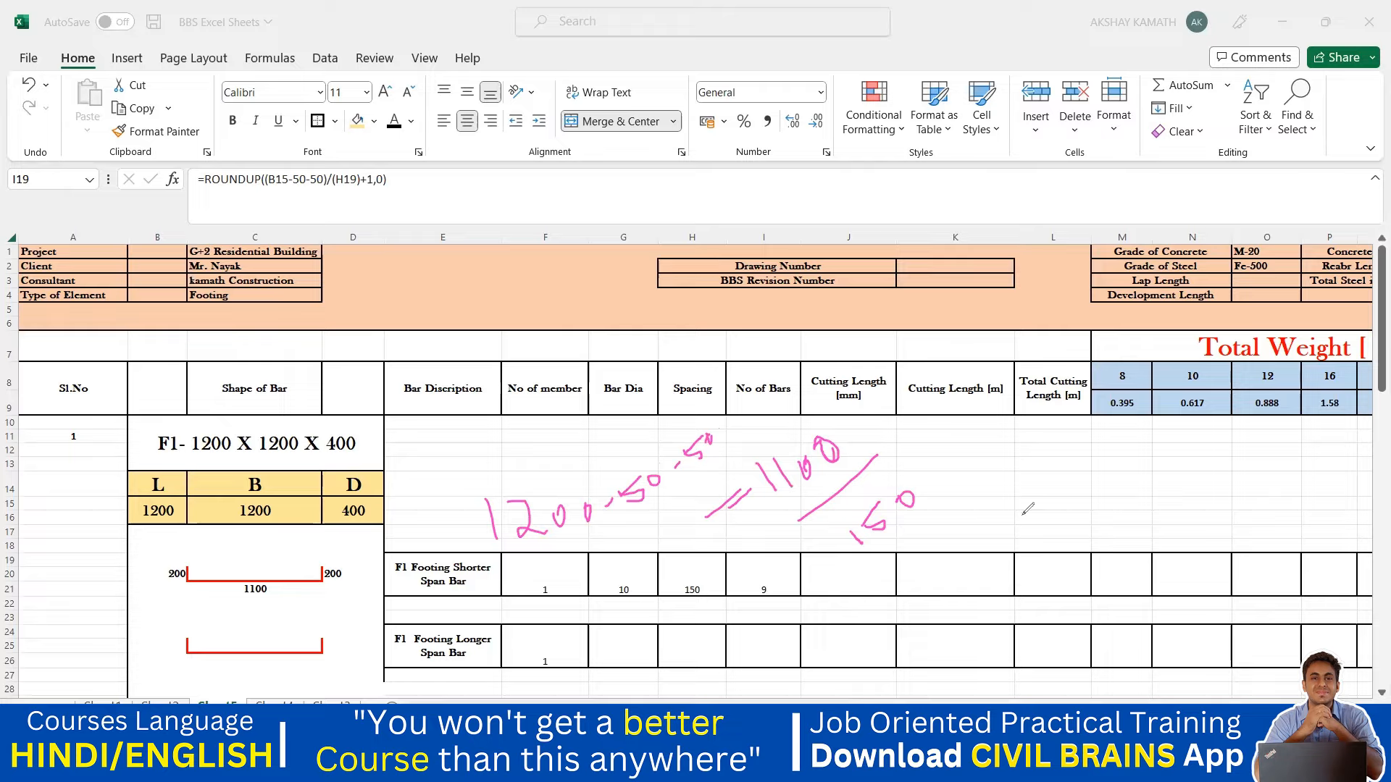
{"action": "mouse_move", "coordinate": [947, 519]}
{"action": "left_mouse_down"}
{"action": "mouse_move", "coordinate": [974, 499]}
{"action": "mouse_move", "coordinate": [988, 517]}
{"action": "left_mouse_up"}
{"action": "mouse_move", "coordinate": [993, 493]}
{"action": "left_mouse_down"}
{"action": "mouse_move", "coordinate": [1007, 480]}
{"action": "mouse_move", "coordinate": [1053, 533]}
{"action": "mouse_move", "coordinate": [1053, 499]}
{"action": "mouse_move", "coordinate": [1108, 494]}
{"action": "left_mouse_up"}
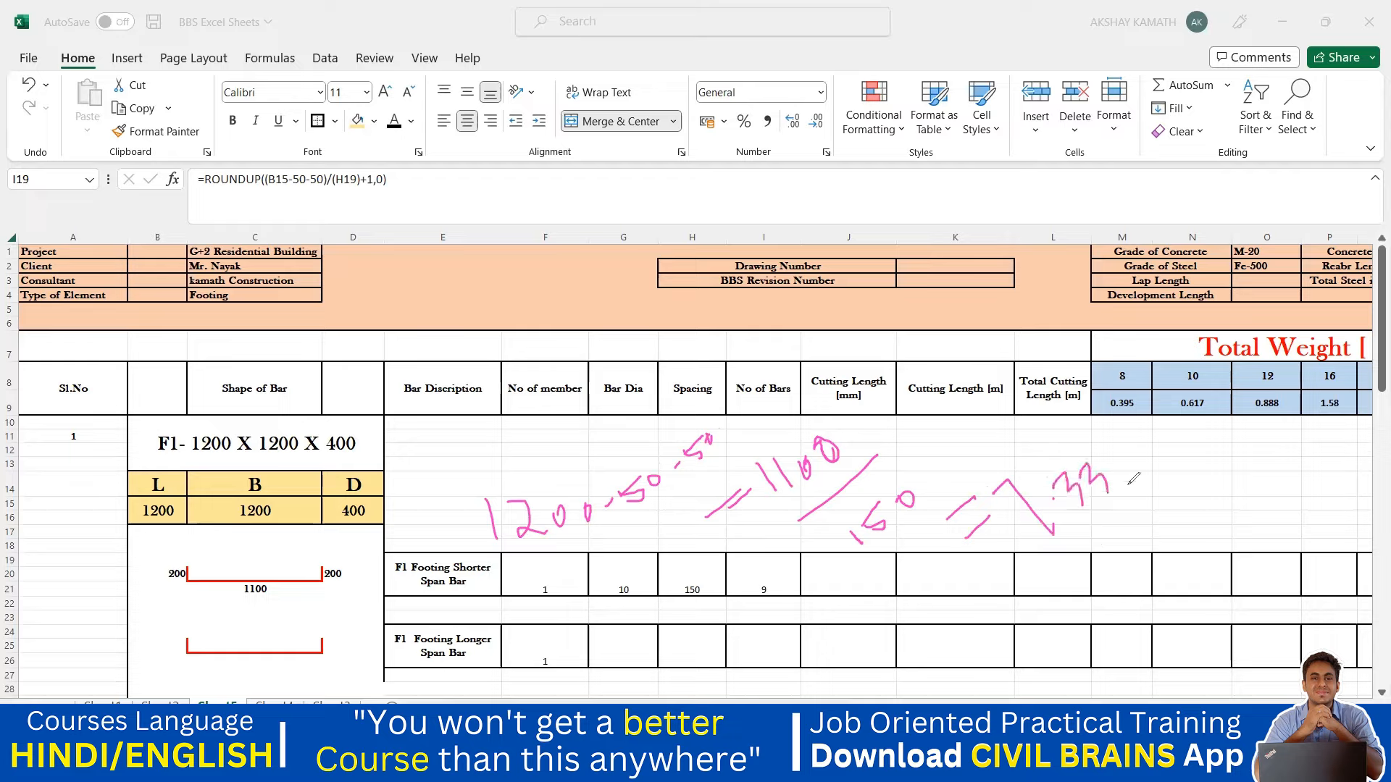
{"action": "mouse_move", "coordinate": [1150, 443]}
{"action": "left_mouse_down"}
{"action": "mouse_move", "coordinate": [1117, 475]}
{"action": "mouse_move", "coordinate": [1152, 484]}
{"action": "mouse_move", "coordinate": [1171, 449]}
{"action": "mouse_move", "coordinate": [1166, 513]}
{"action": "mouse_move", "coordinate": [1178, 523]}
{"action": "left_mouse_up"}
{"action": "mouse_move", "coordinate": [1197, 467]}
{"action": "left_mouse_down"}
{"action": "mouse_move", "coordinate": [1224, 501]}
{"action": "mouse_move", "coordinate": [1198, 464]}
{"action": "mouse_move", "coordinate": [1293, 453]}
{"action": "left_mouse_up"}
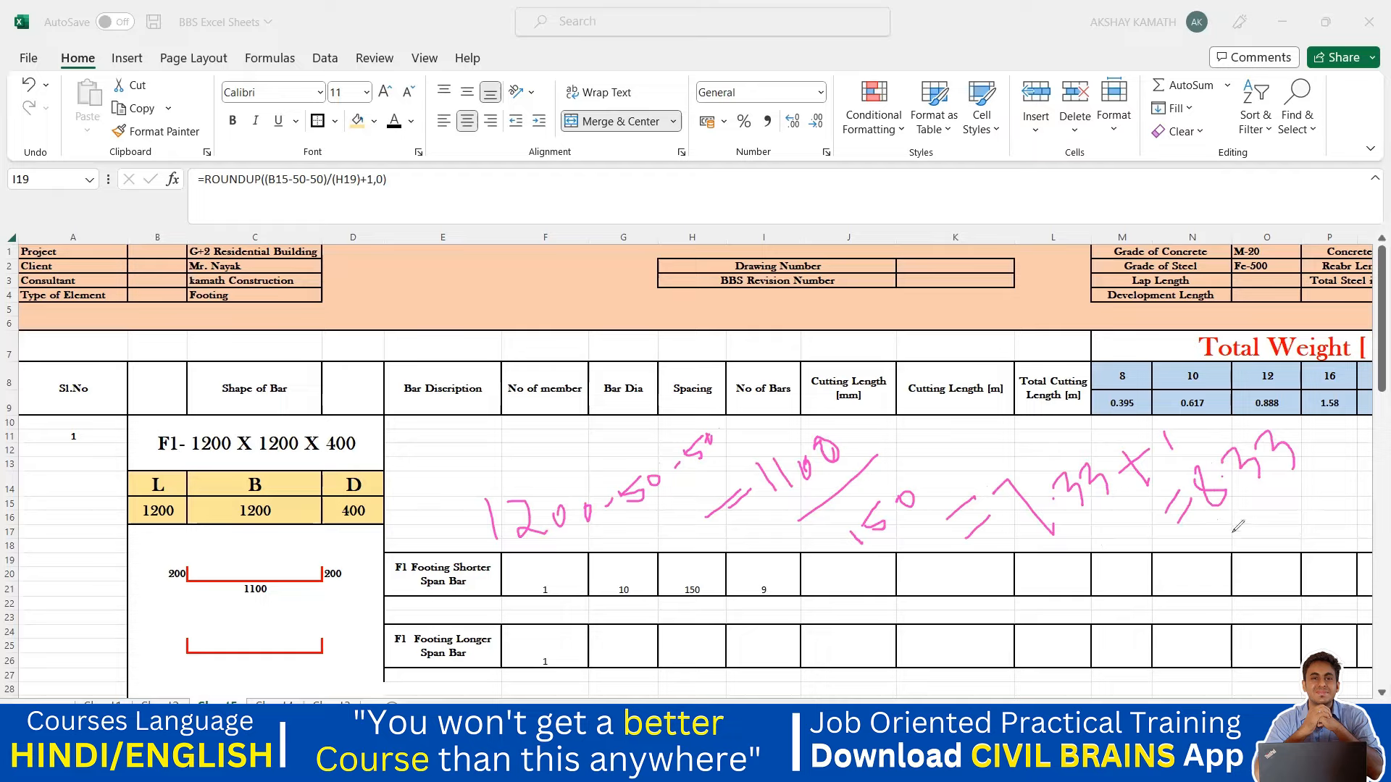
{"action": "left_click_drag", "start_coordinate": [1232, 535], "coordinate": [1277, 513]}
{"action": "mouse_move", "coordinate": [1311, 474]}
{"action": "left_mouse_down"}
{"action": "mouse_move", "coordinate": [1288, 498]}
{"action": "mouse_move", "coordinate": [1326, 497]}
{"action": "mouse_move", "coordinate": [1335, 516]}
{"action": "left_mouse_up"}
{"action": "left_click", "coordinate": [227, 179]}
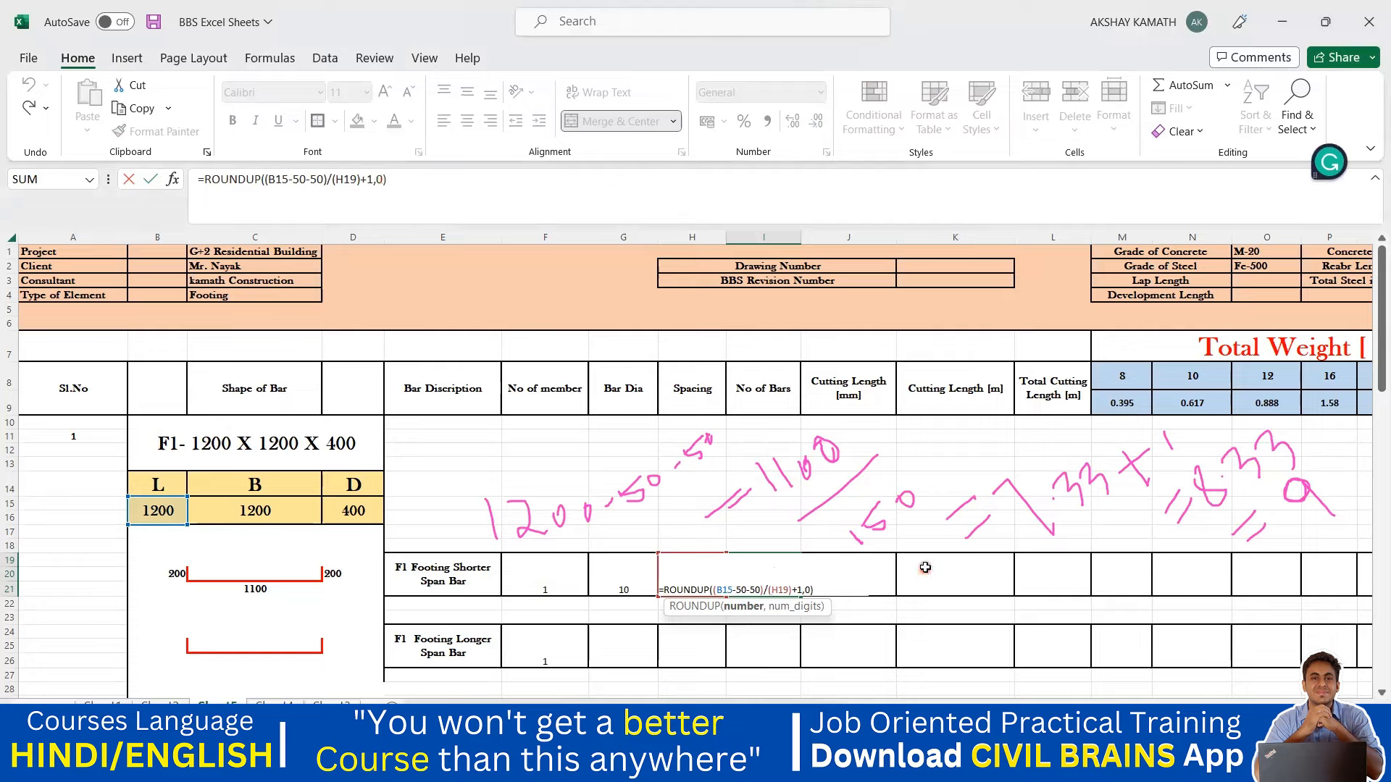
{"action": "key", "text": "ctrl+Return"}
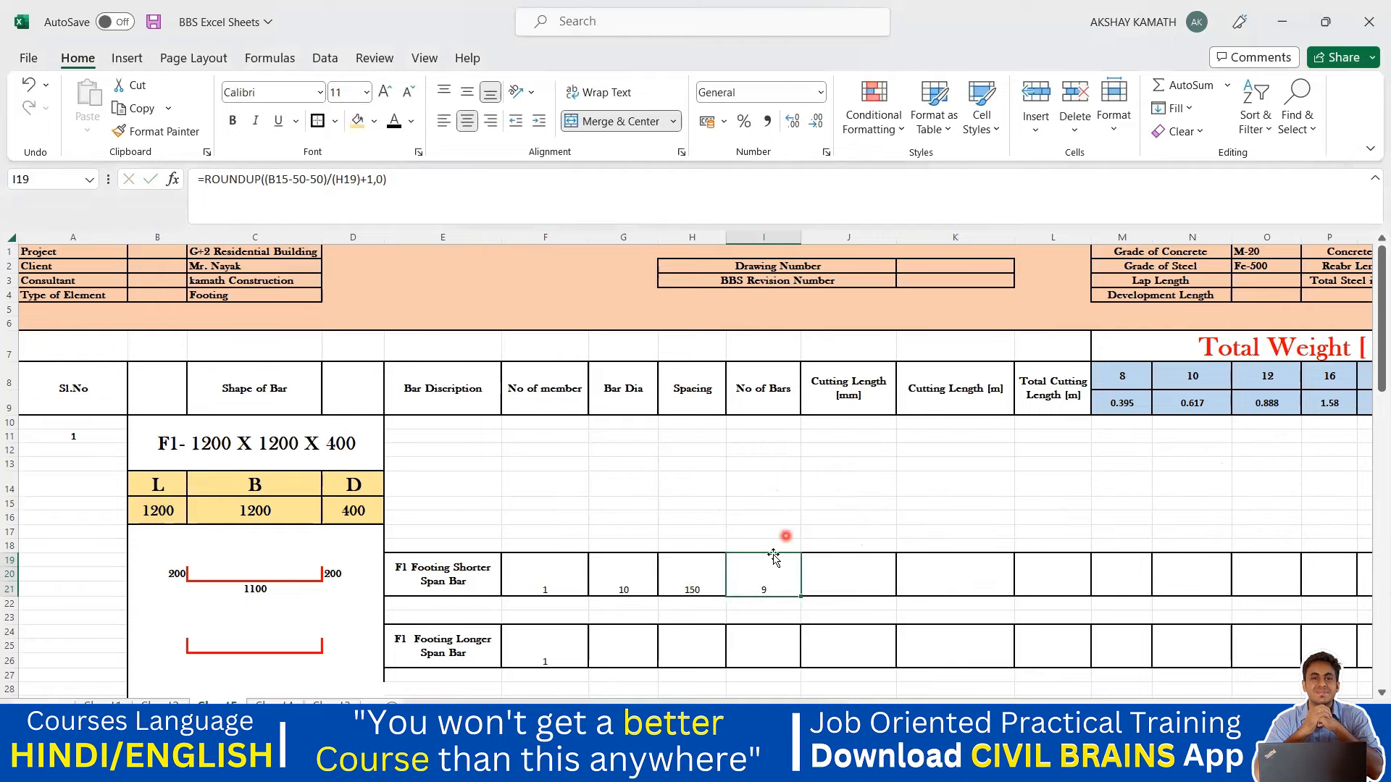
Enter the F1 shorter span Cutting Length [mm] in cell J19 as the sum of the straight portion and both bends, +(C21+B20+D20).
{"action": "left_click", "coordinate": [838, 577]}
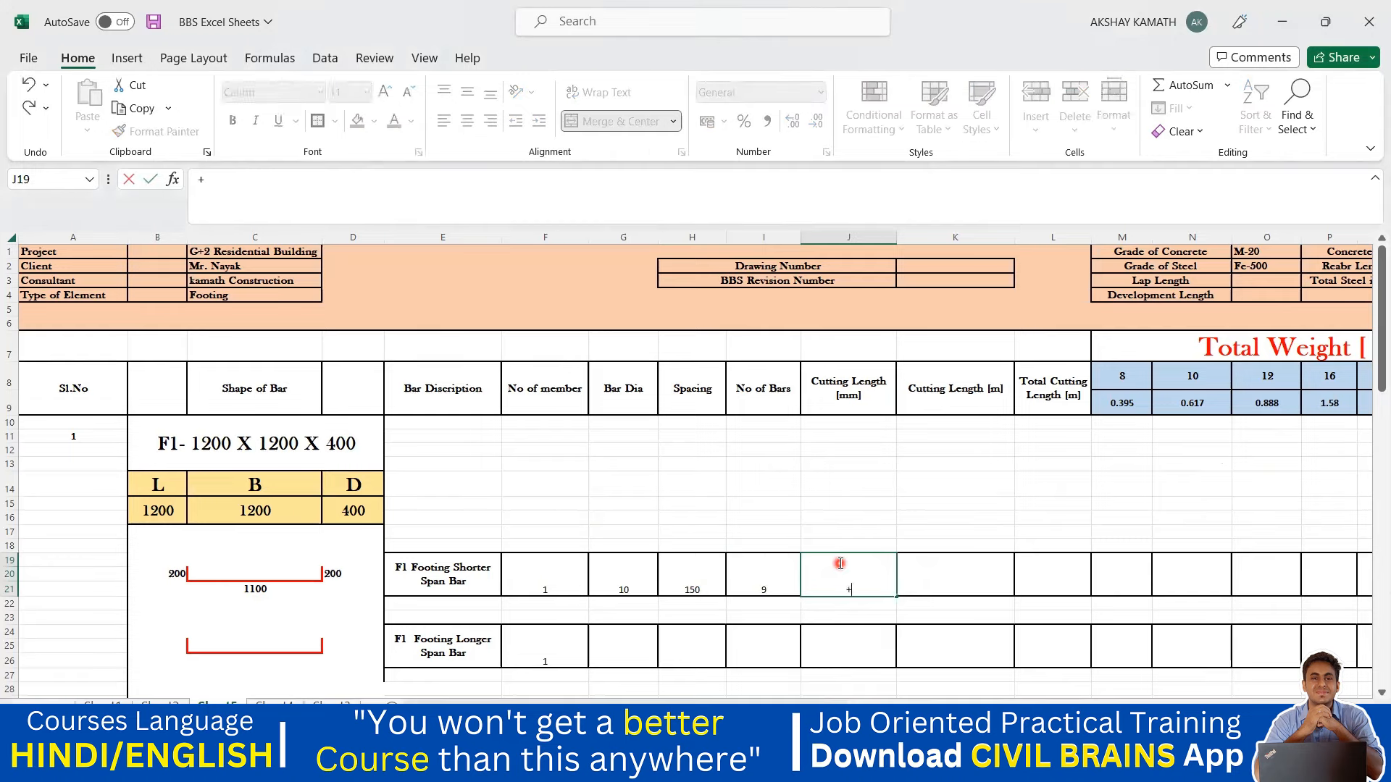
{"action": "type", "text": "+("}
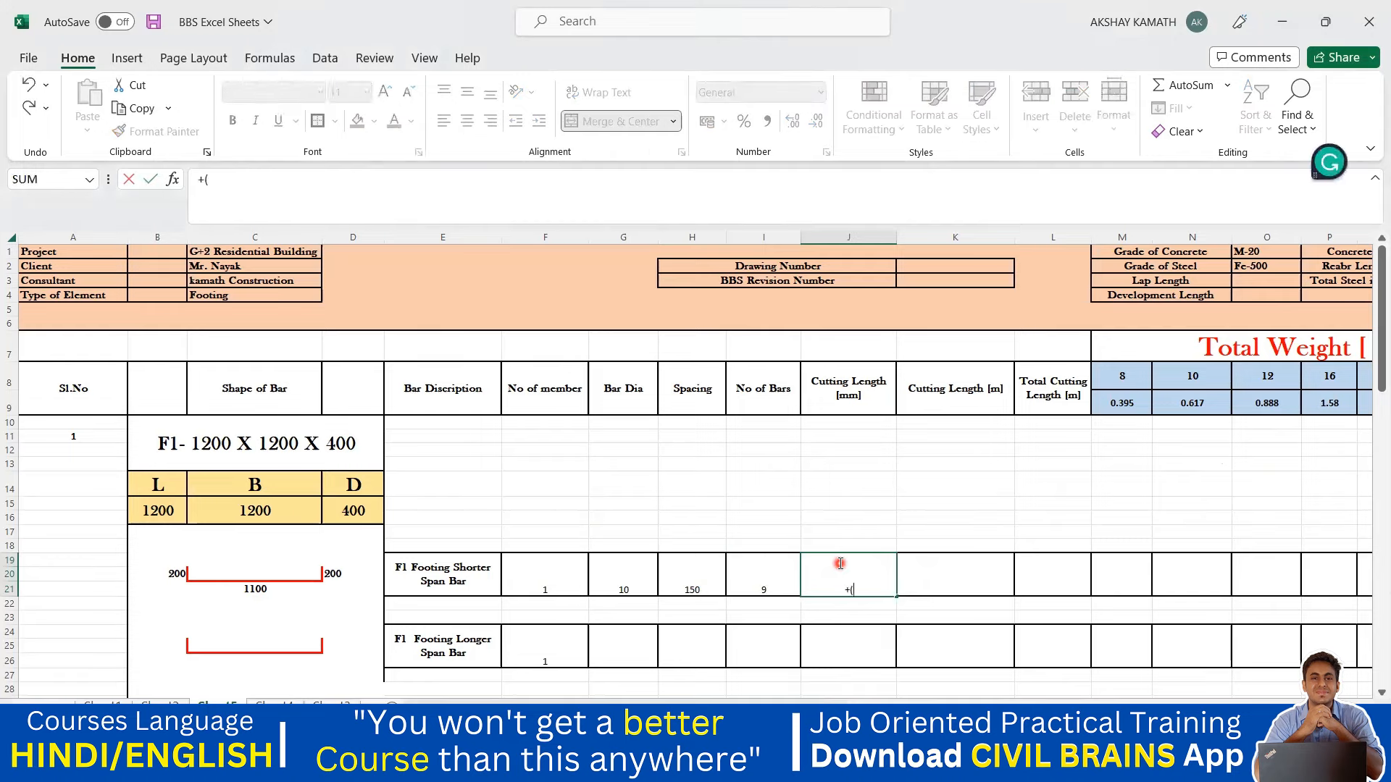
{"action": "left_click", "coordinate": [253, 589]}
{"action": "type", "text": "+"}
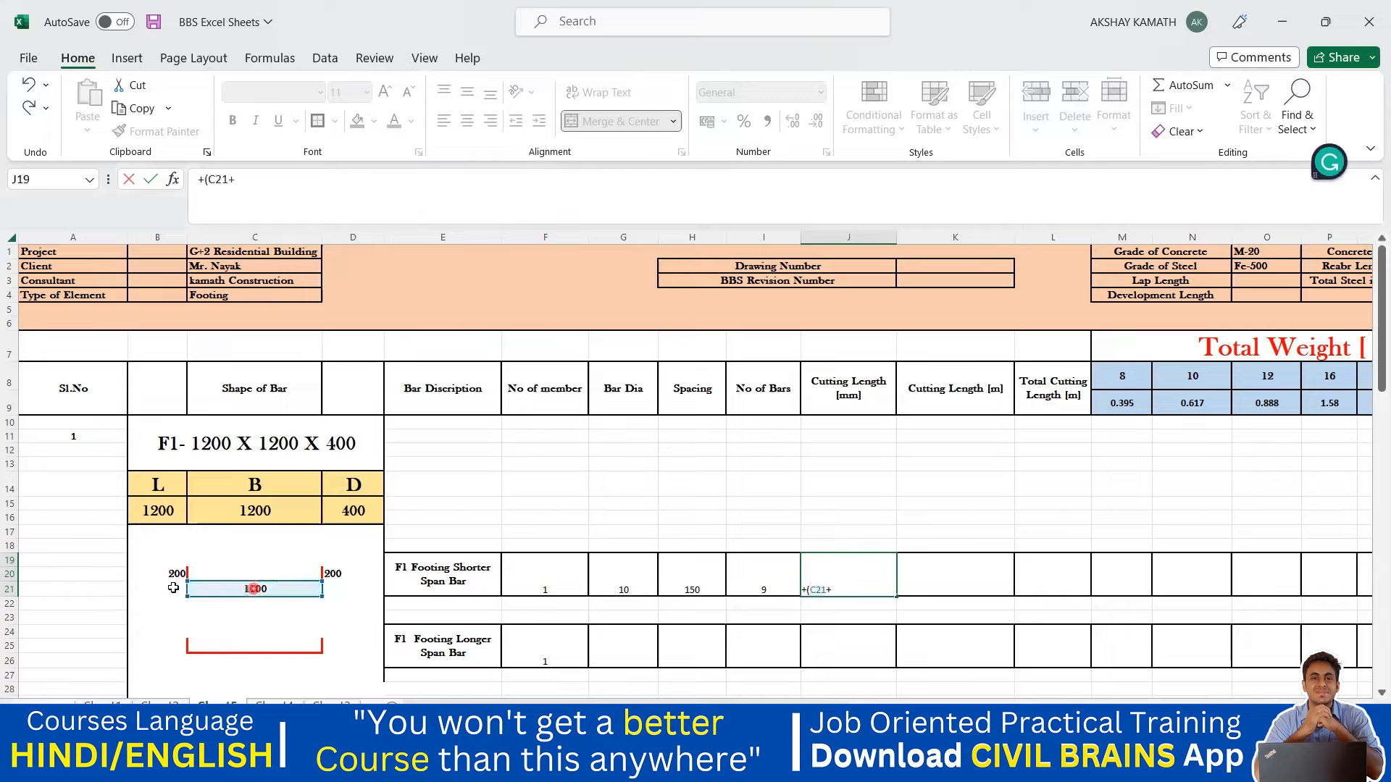
{"action": "left_click", "coordinate": [169, 572]}
{"action": "type", "text": "+"}
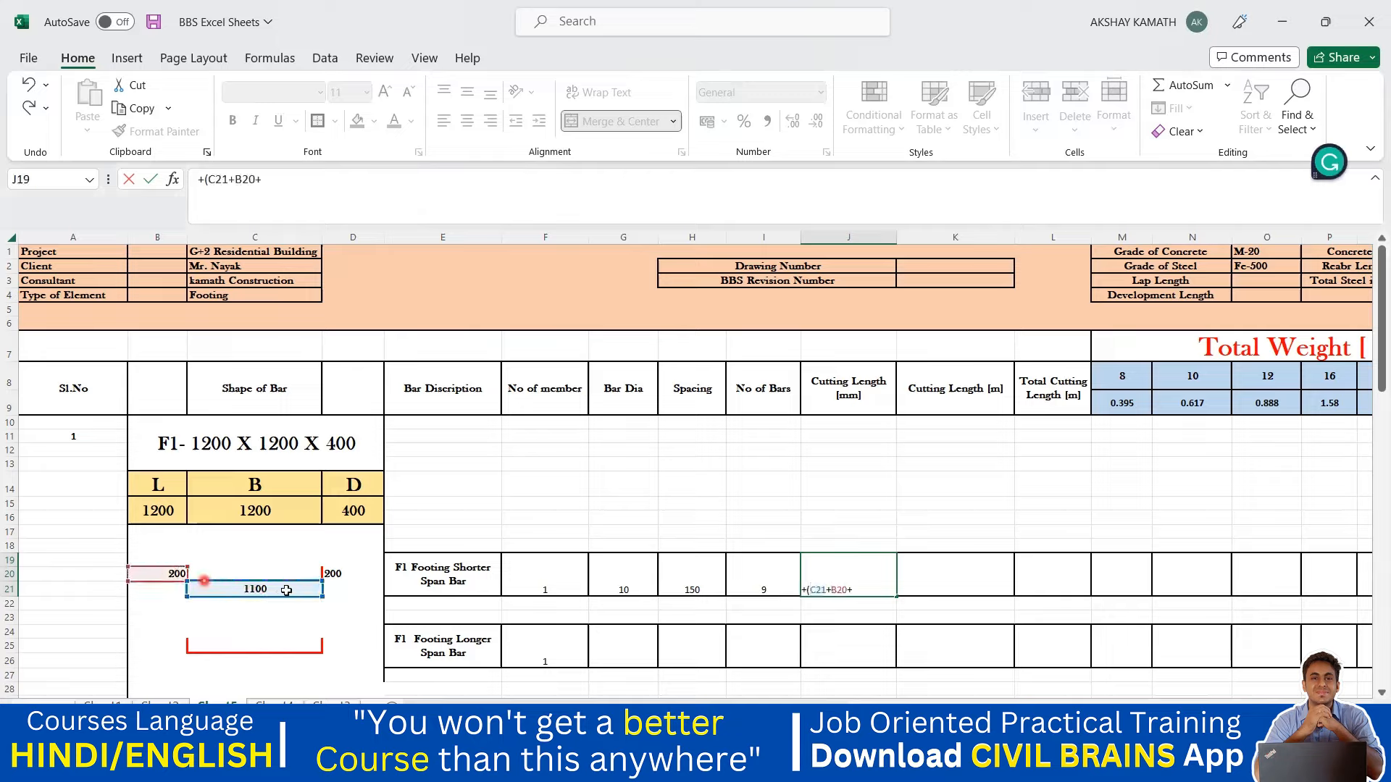
{"action": "left_click", "coordinate": [331, 573]}
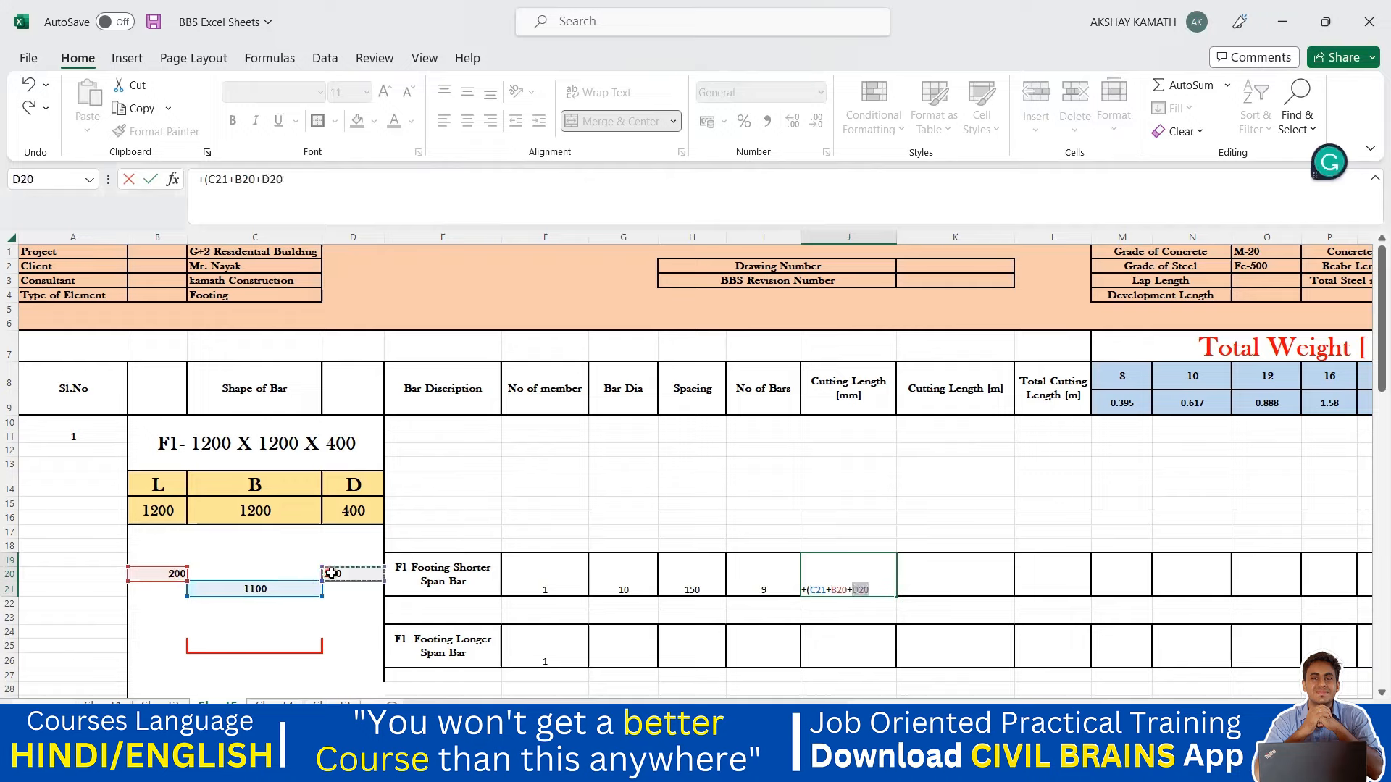
{"action": "type", "text": ")"}
{"action": "key", "text": "Return"}
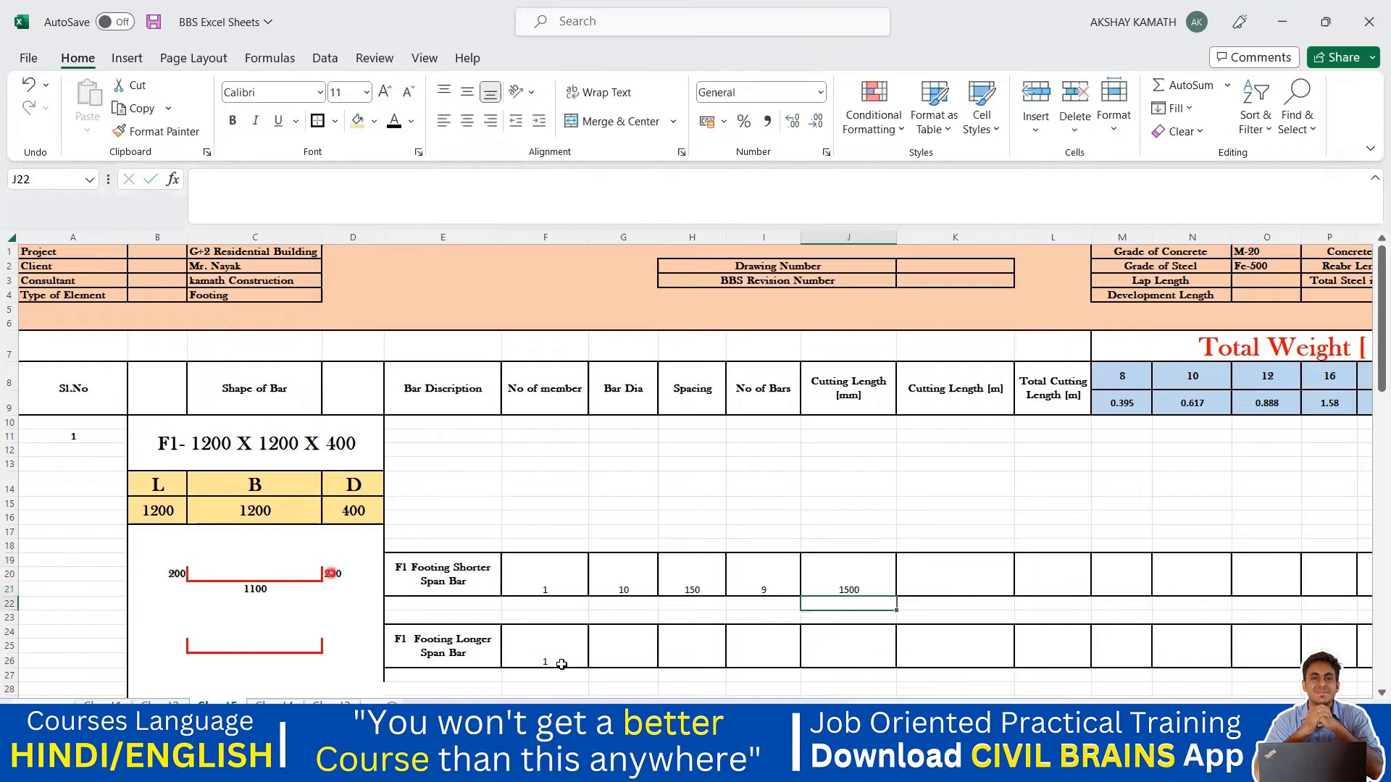
Select the cutting length in J19 and circle the two bend corners of the shorter span bar shape.
{"action": "left_click", "coordinate": [847, 568]}
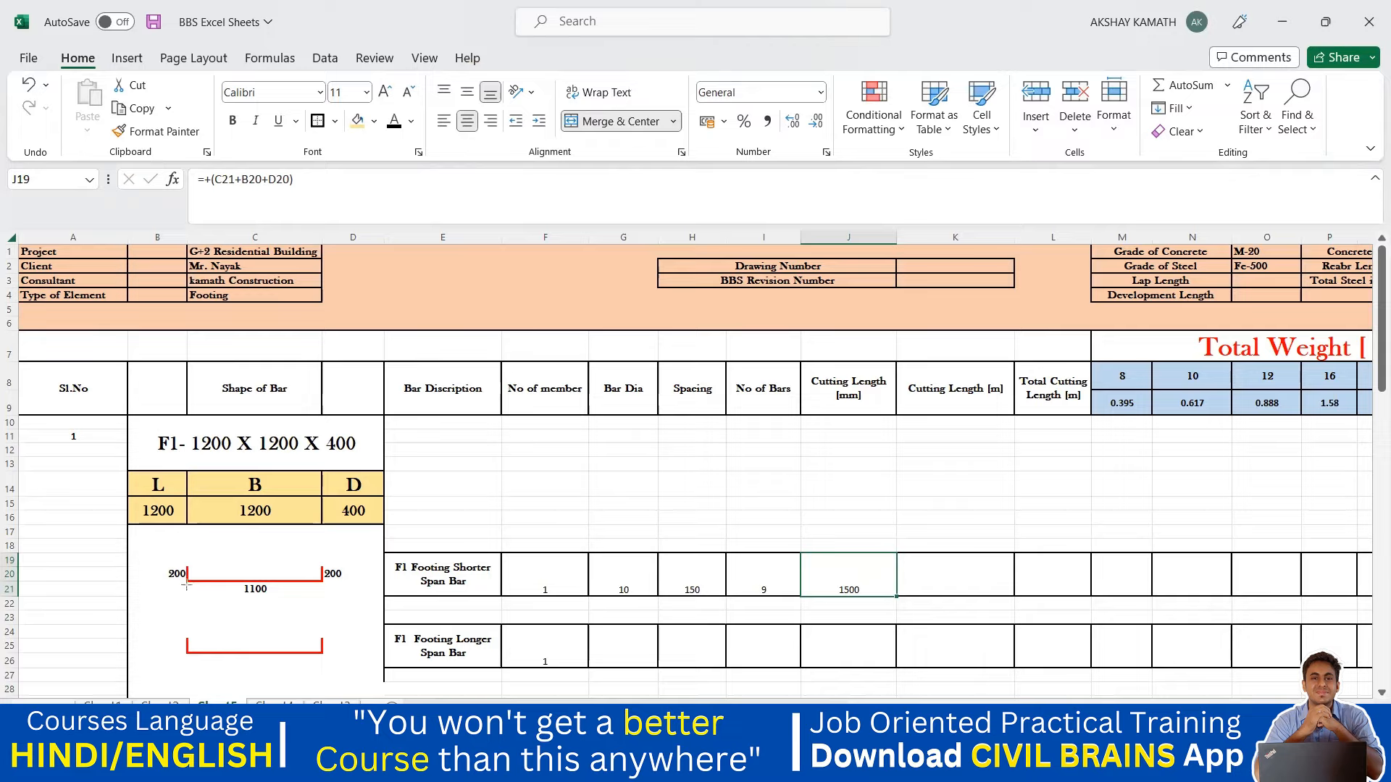
{"action": "left_click_drag", "start_coordinate": [175, 570], "coordinate": [195, 589]}
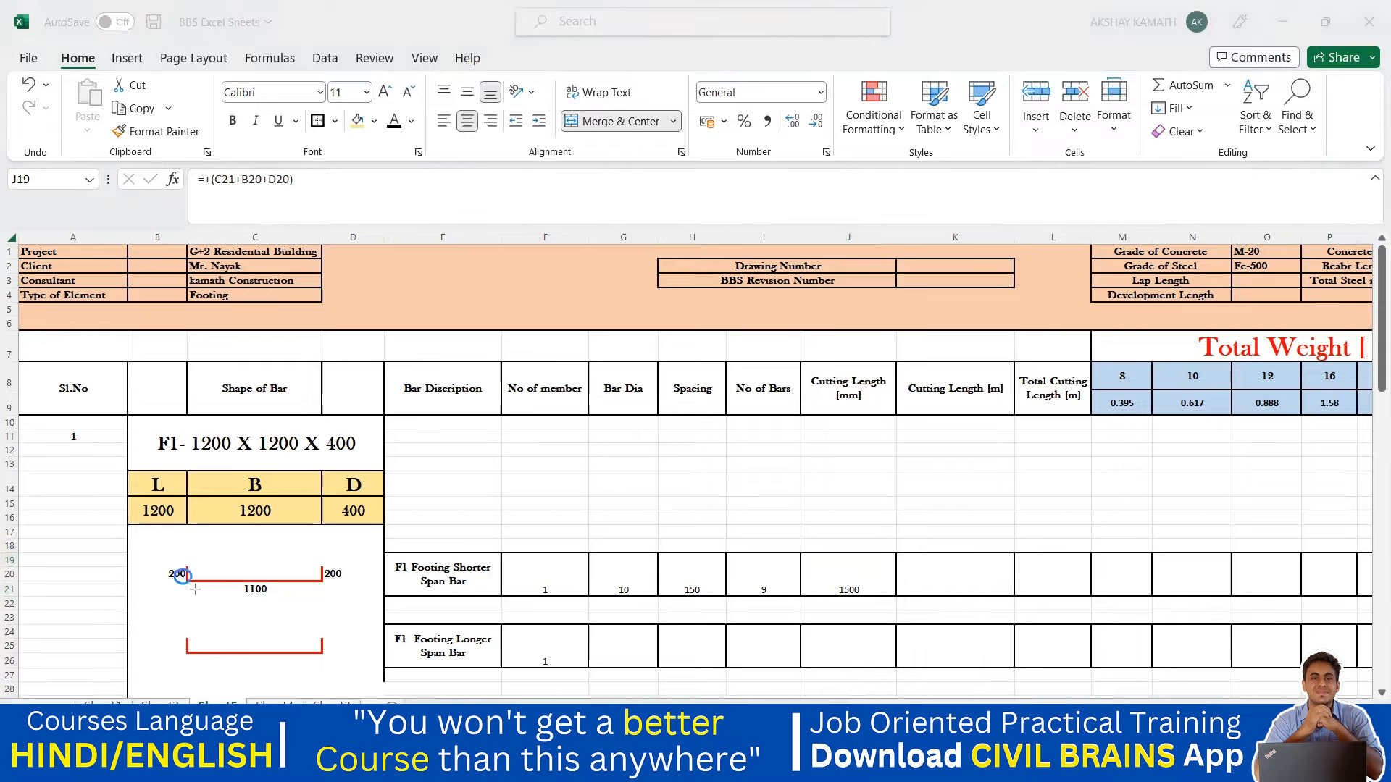
{"action": "left_click_drag", "start_coordinate": [309, 570], "coordinate": [334, 595]}
Look up the F1 shorter span bar's cutting length in the completed footing schedules on the other sheets.
{"action": "left_click", "coordinate": [274, 703]}
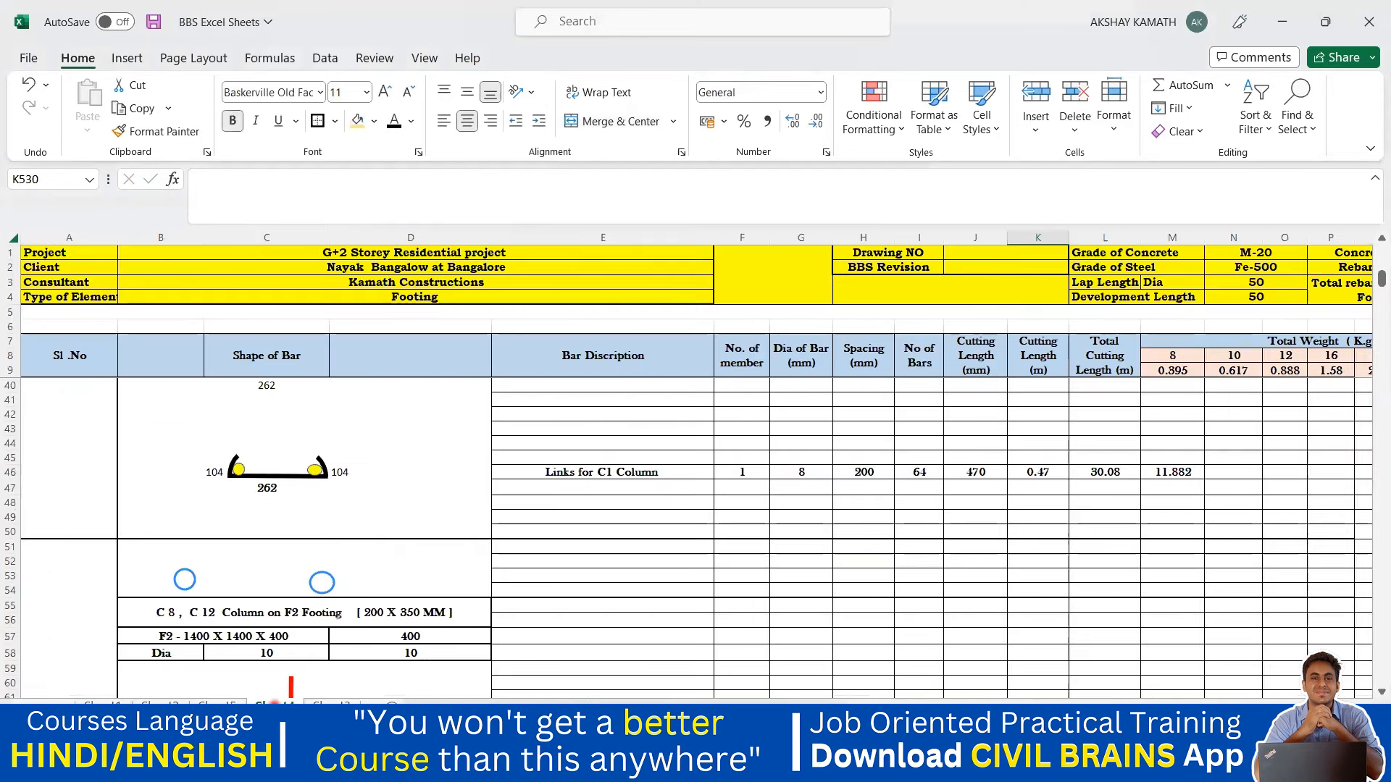
{"action": "left_click", "coordinate": [331, 704]}
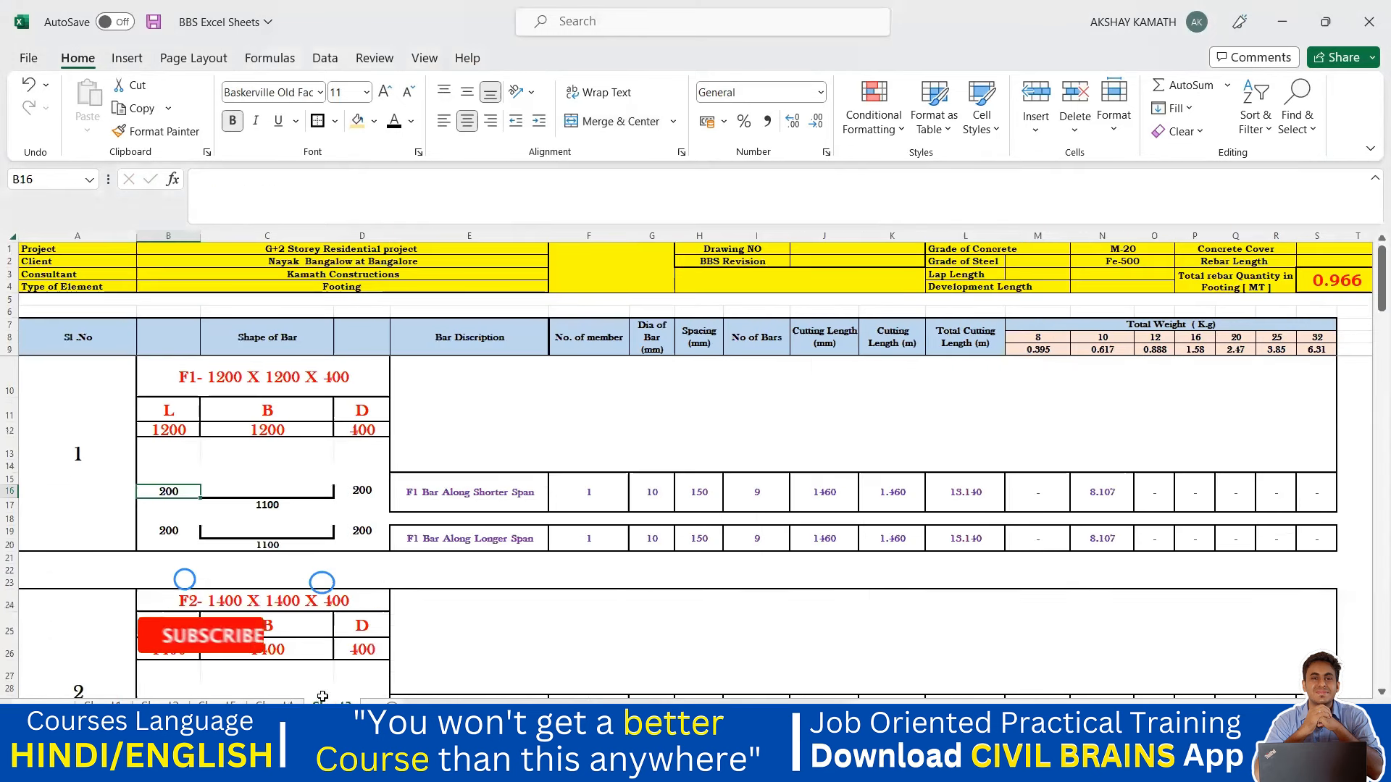
{"action": "left_click", "coordinate": [833, 497]}
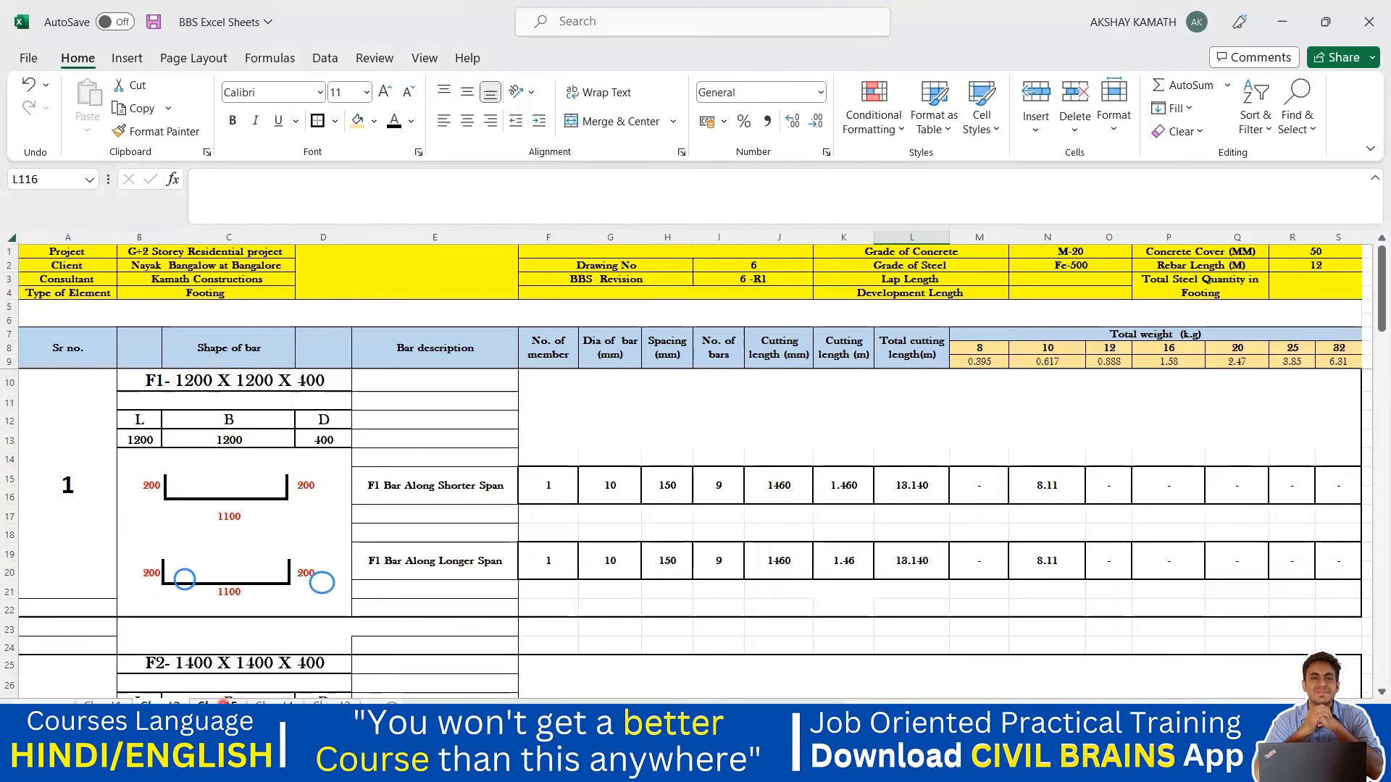
Return to the F1 working sheet and open the shorter span cutting length formula in J19 for editing.
{"action": "left_click", "coordinate": [223, 702]}
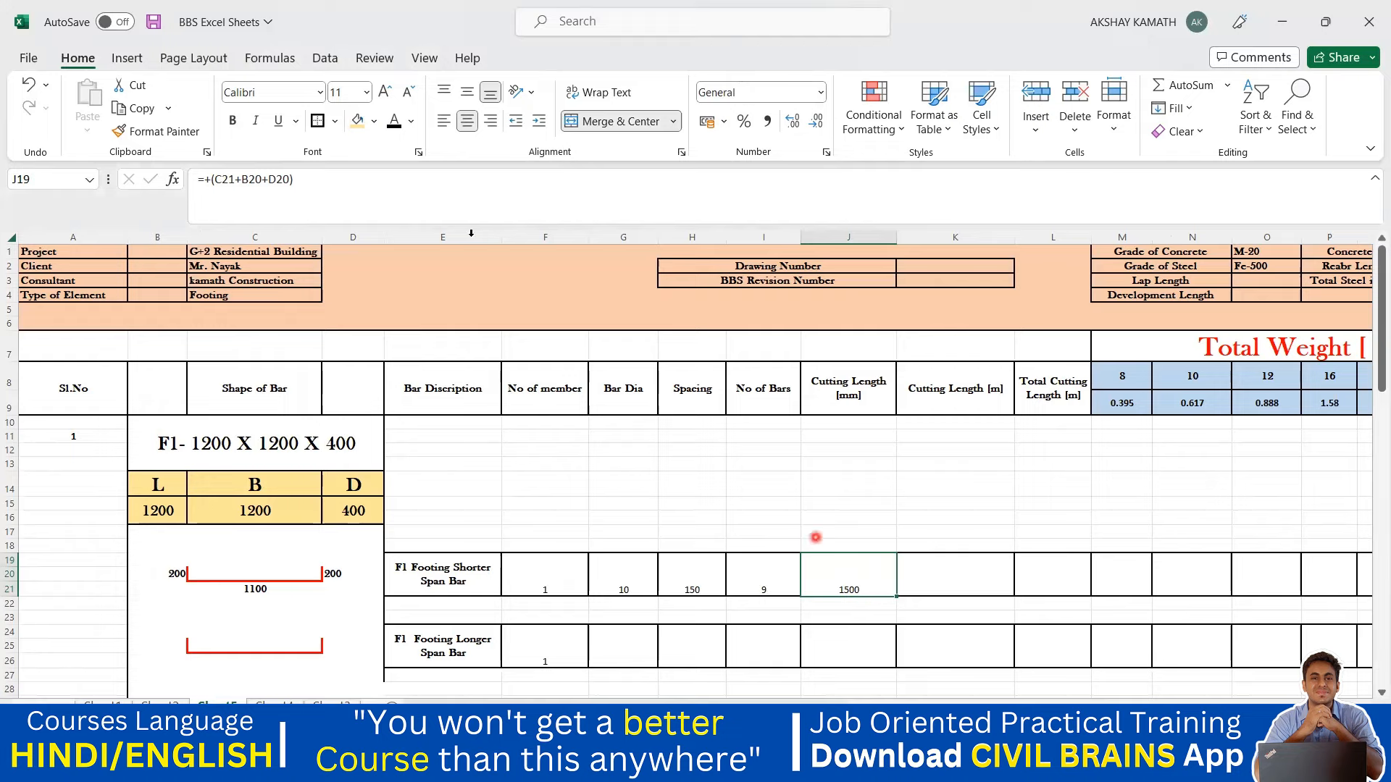
{"action": "left_click", "coordinate": [316, 182]}
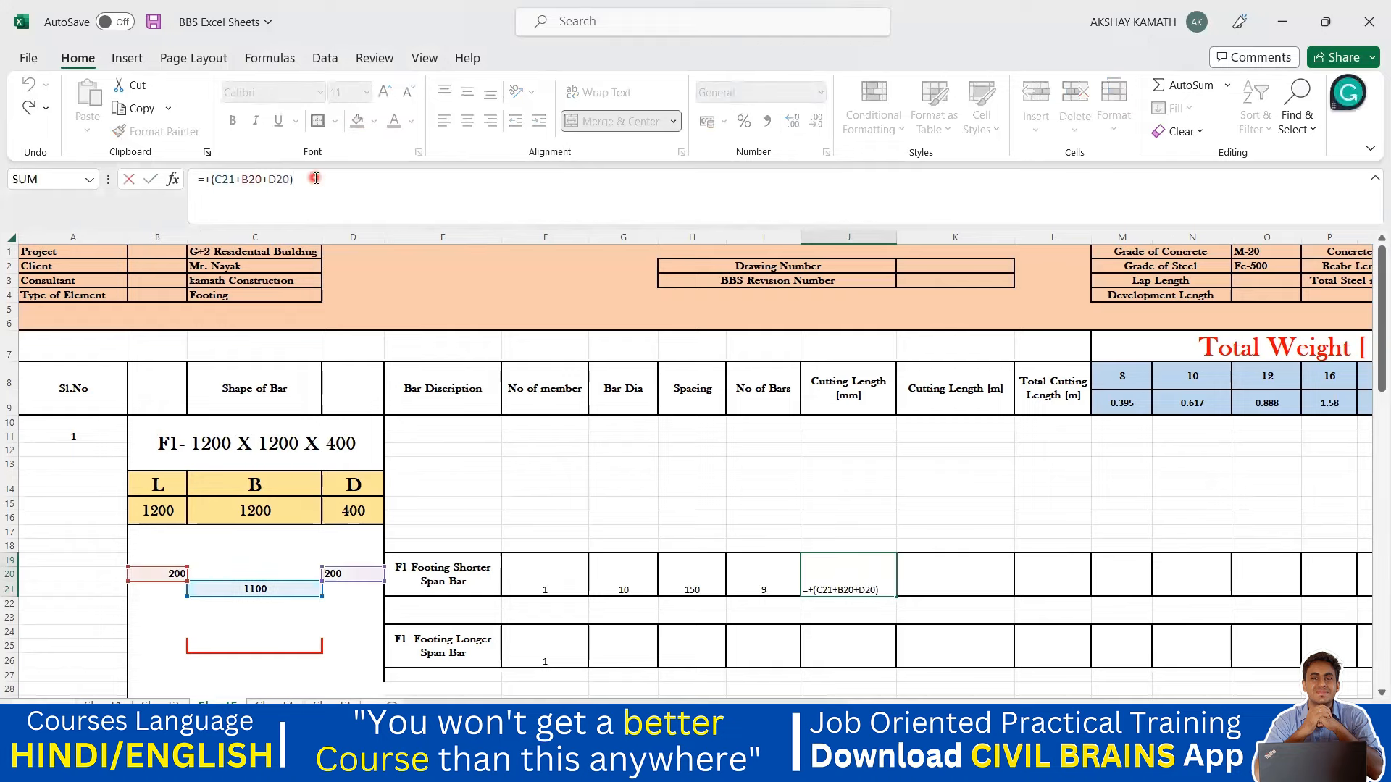
Complete the F1 shorter span bar's cutting length formula as =+(C21+B20+D20)-4*G19 and compare it with the finished footing sheet.
{"action": "type", "text": "-4*"}
{"action": "key", "text": "BackSpace"}
{"action": "type", "text": "X"}
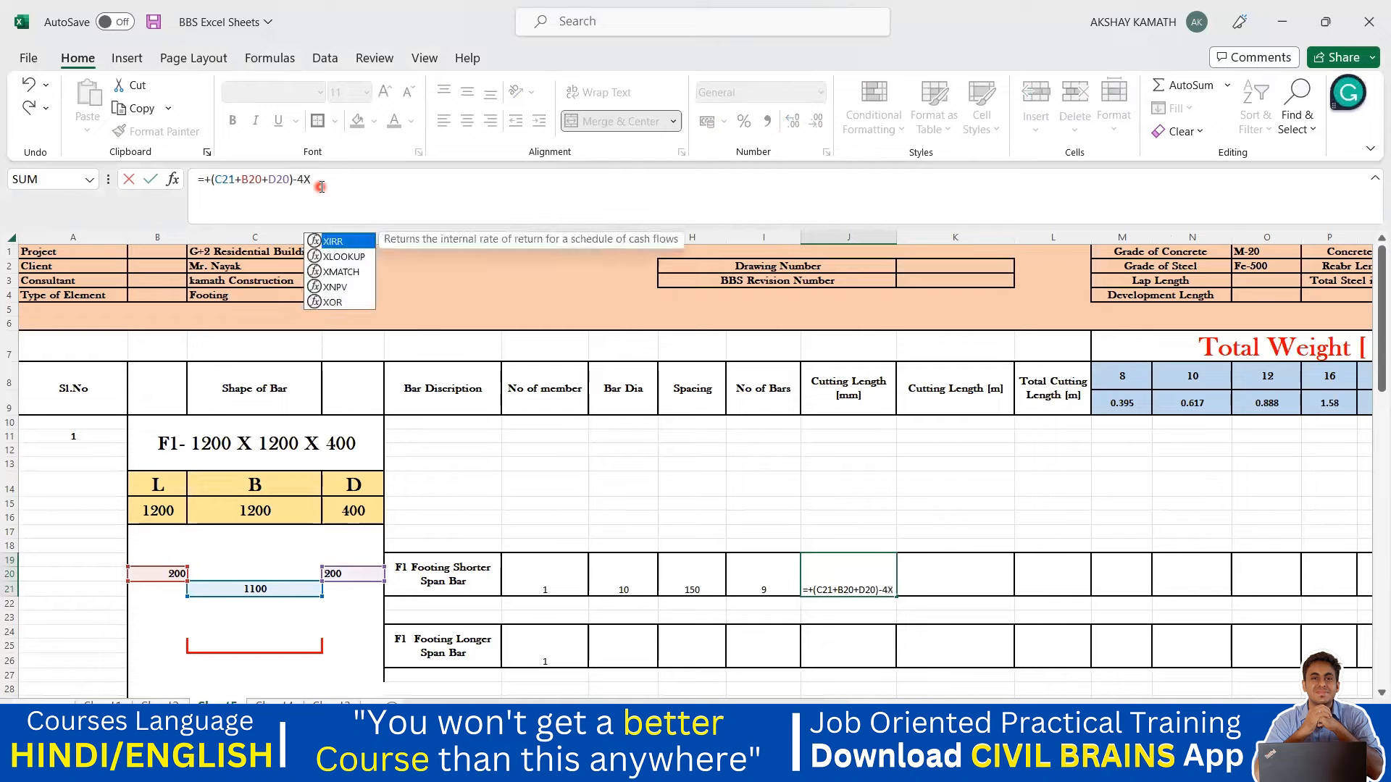
{"action": "key", "text": "BackSpace"}
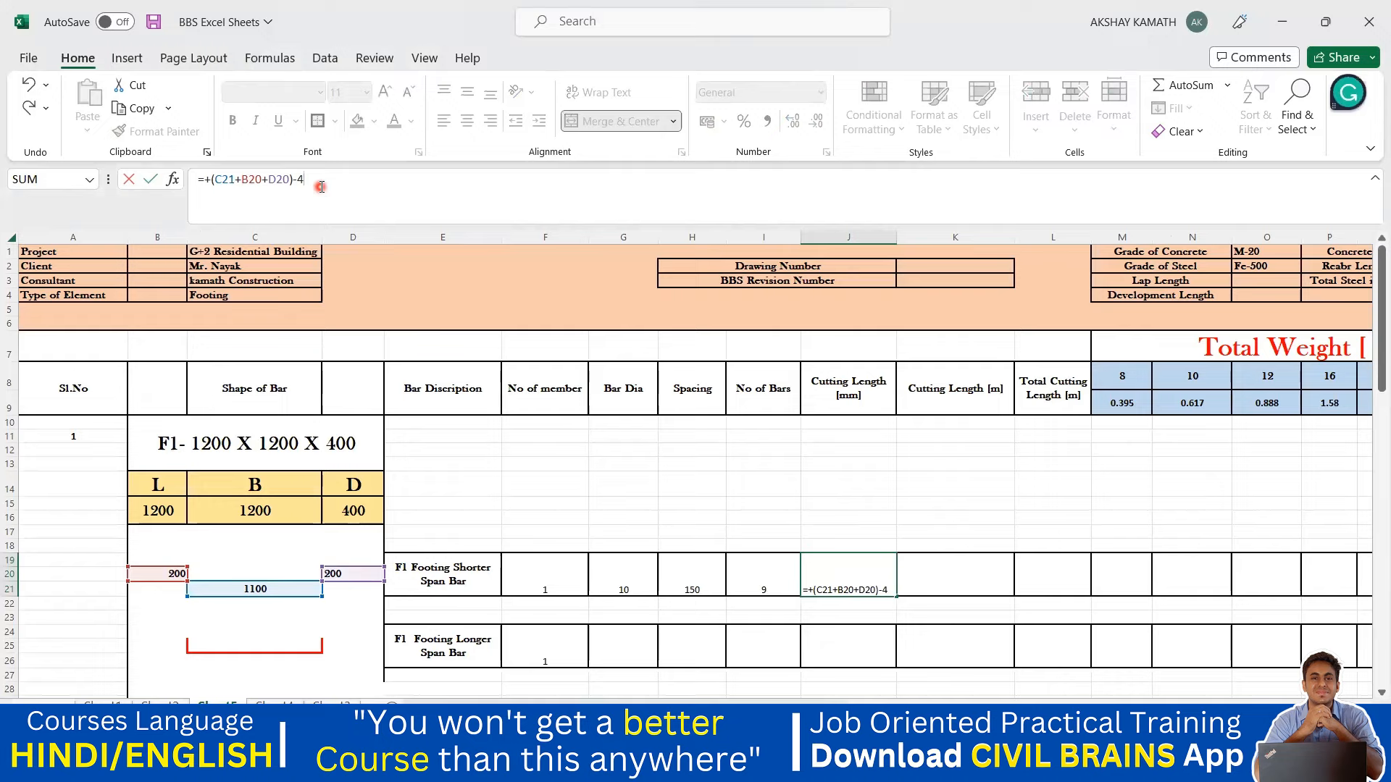
{"action": "type", "text": "*"}
{"action": "left_click", "coordinate": [626, 578]}
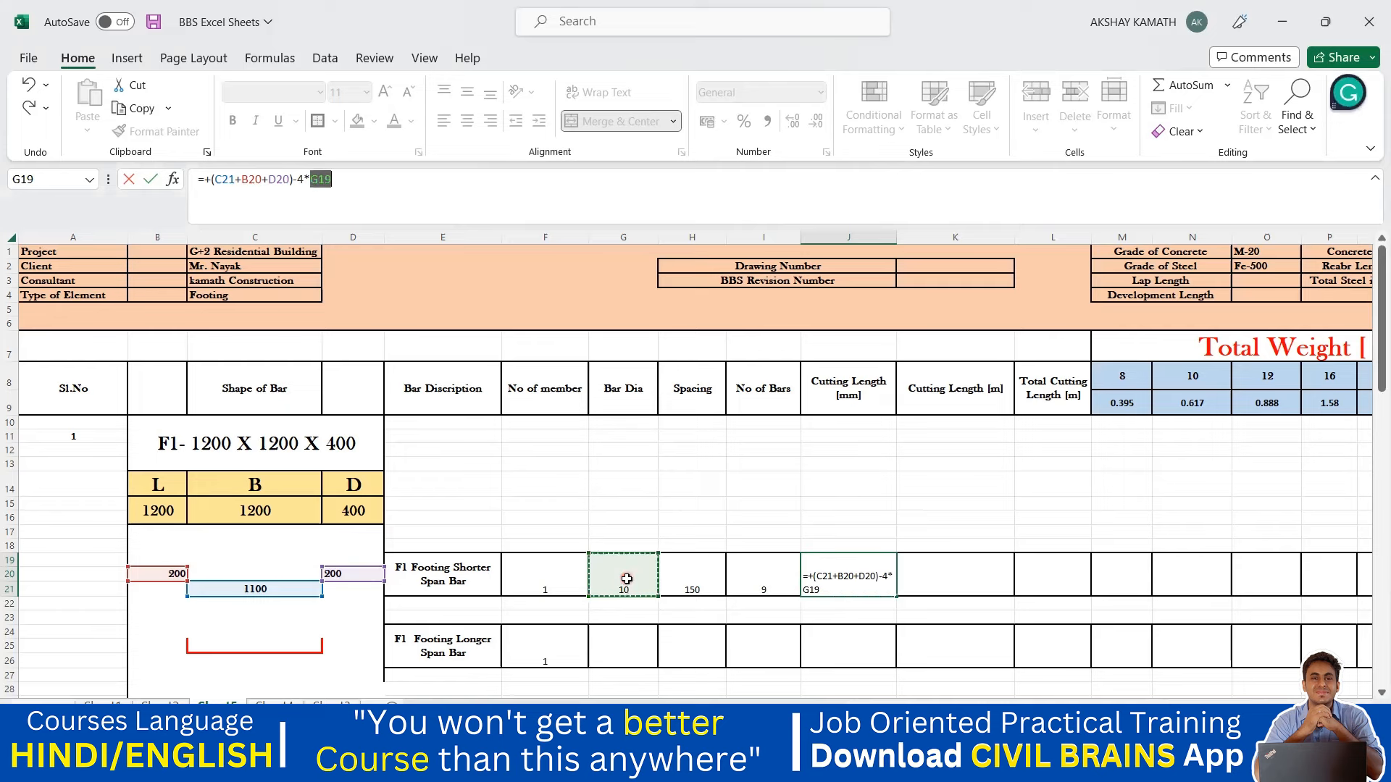
{"action": "key", "text": "Return"}
{"action": "left_click", "coordinate": [880, 565]}
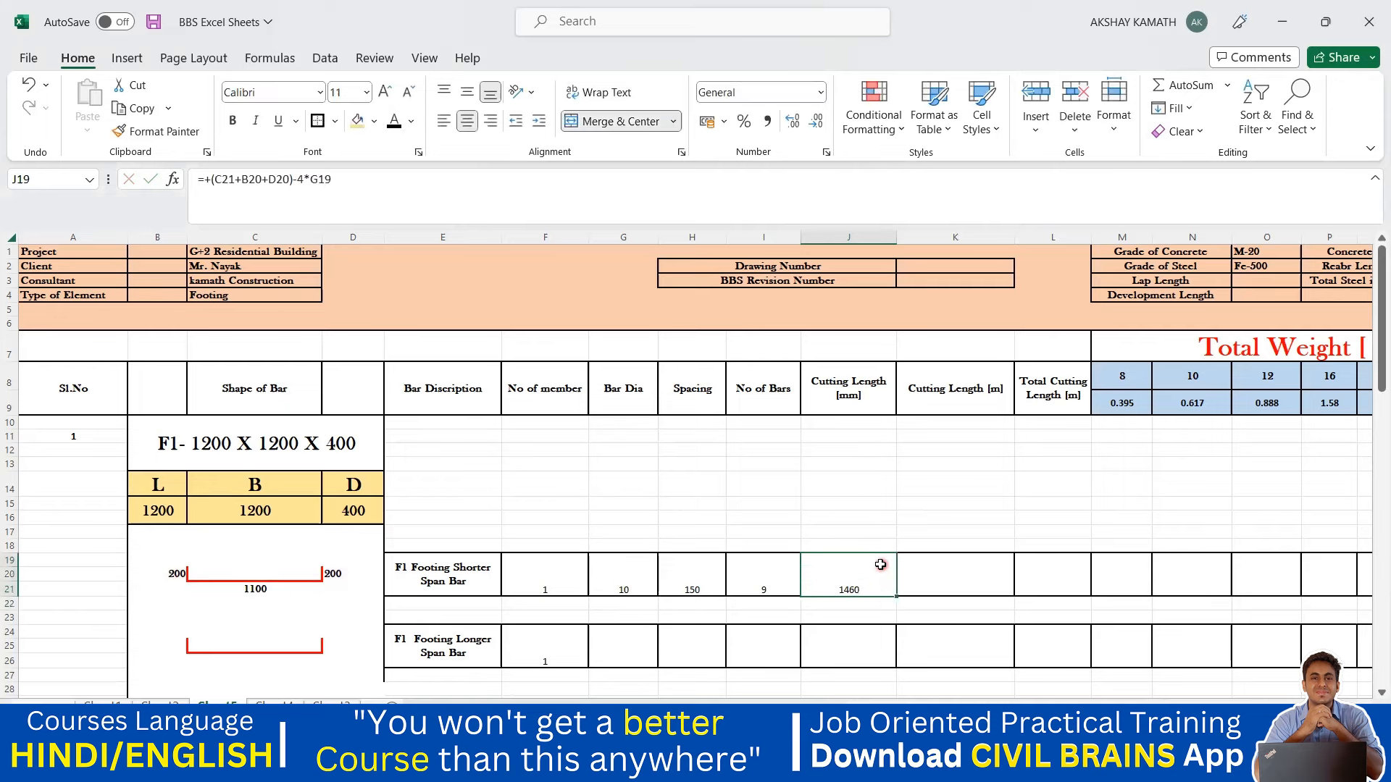
{"action": "left_click", "coordinate": [334, 704]}
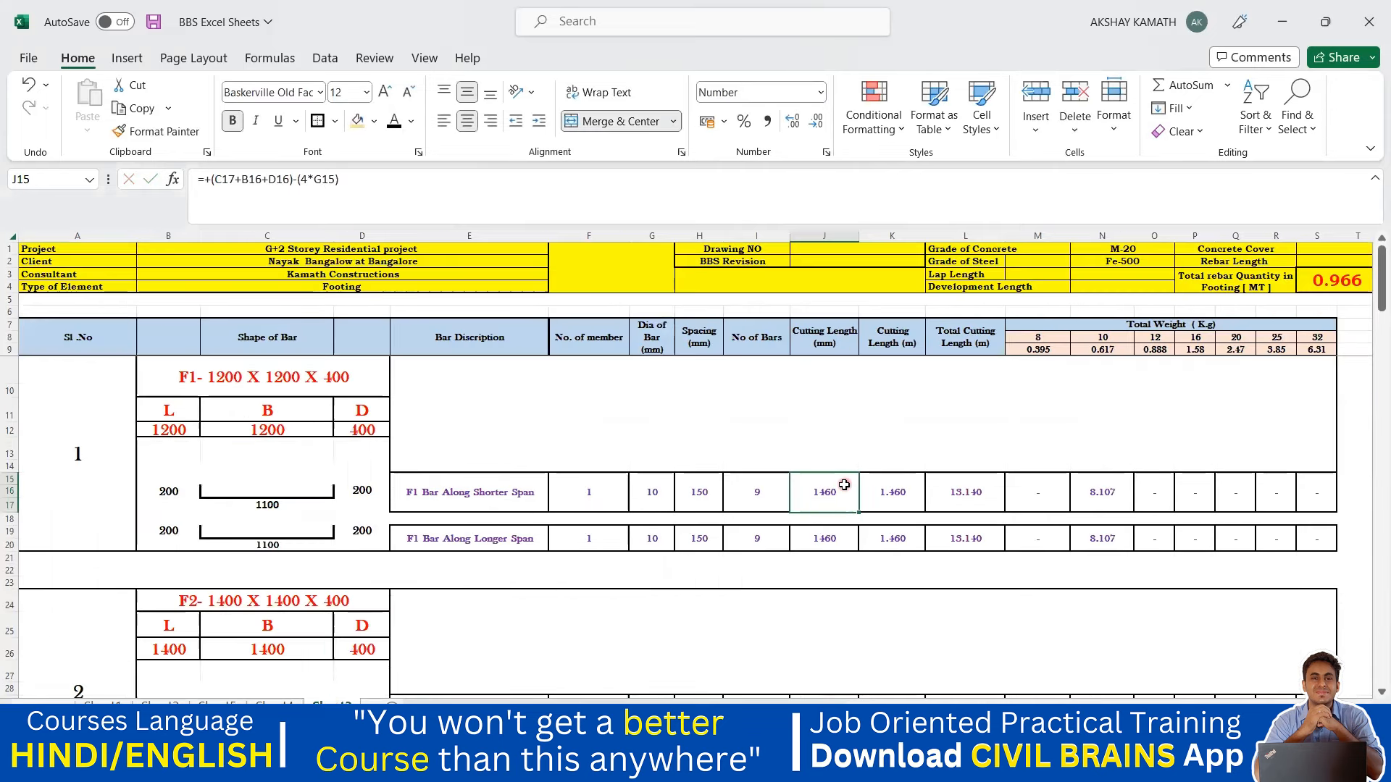
{"action": "left_click", "coordinate": [217, 706]}
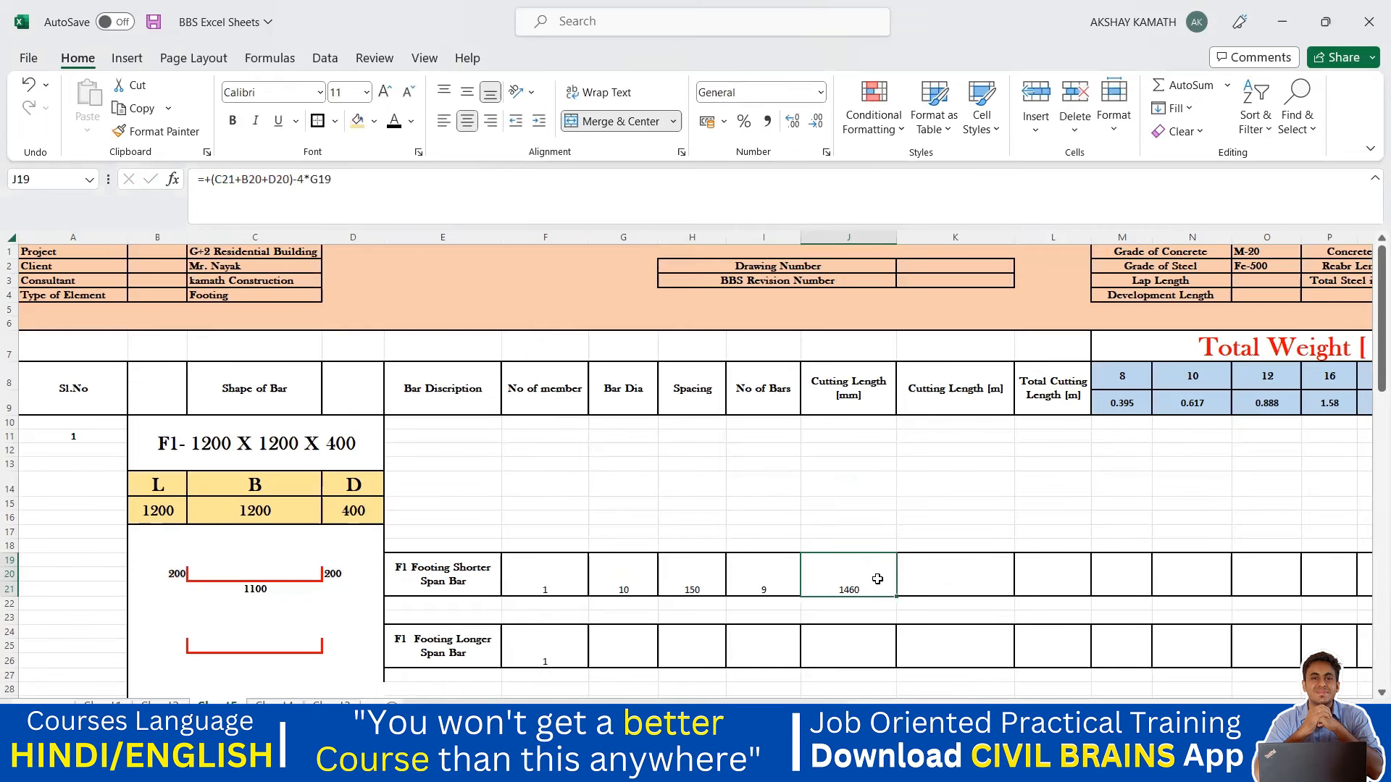
Convert the F1 shorter span bar's cutting length to metres in K19 with J19/1000, shown to three decimals.
{"action": "double_click", "coordinate": [979, 571]}
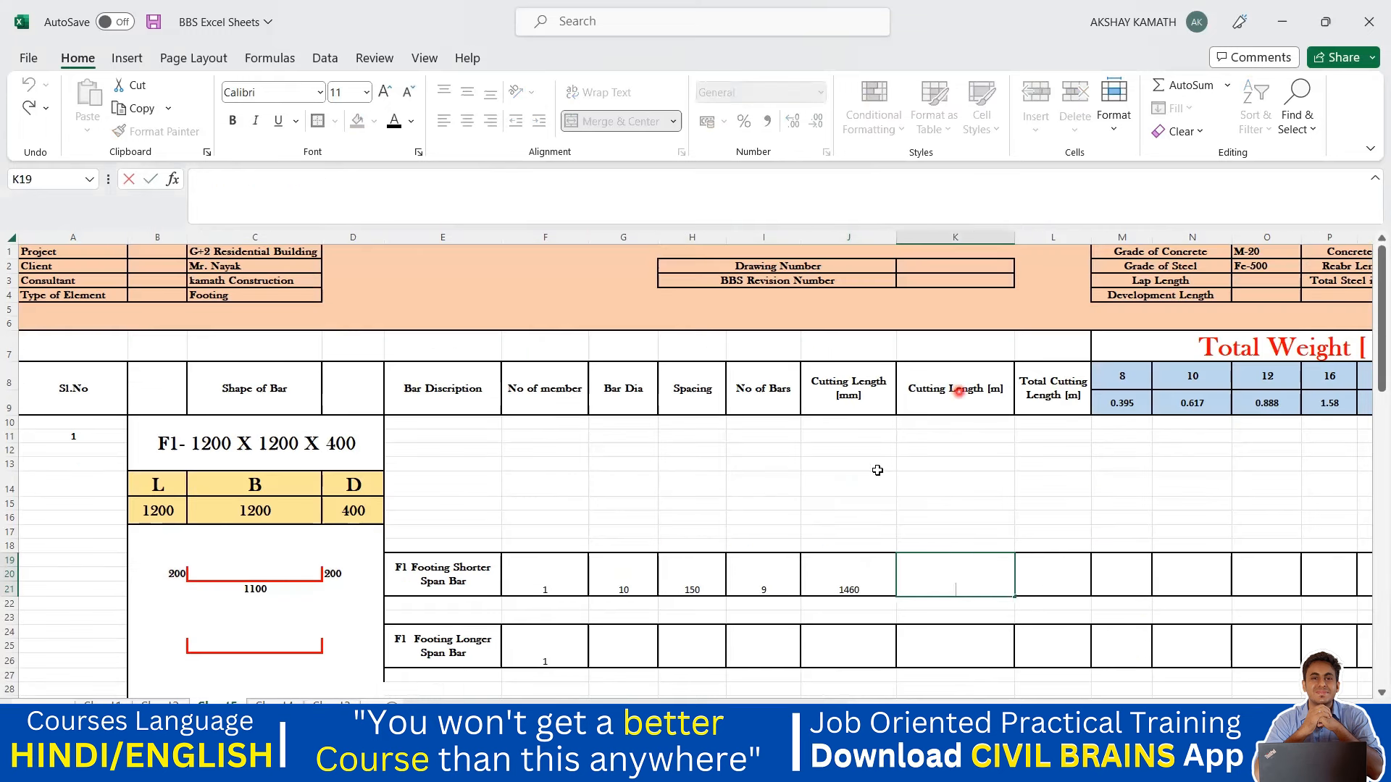
{"action": "left_click", "coordinate": [830, 588]}
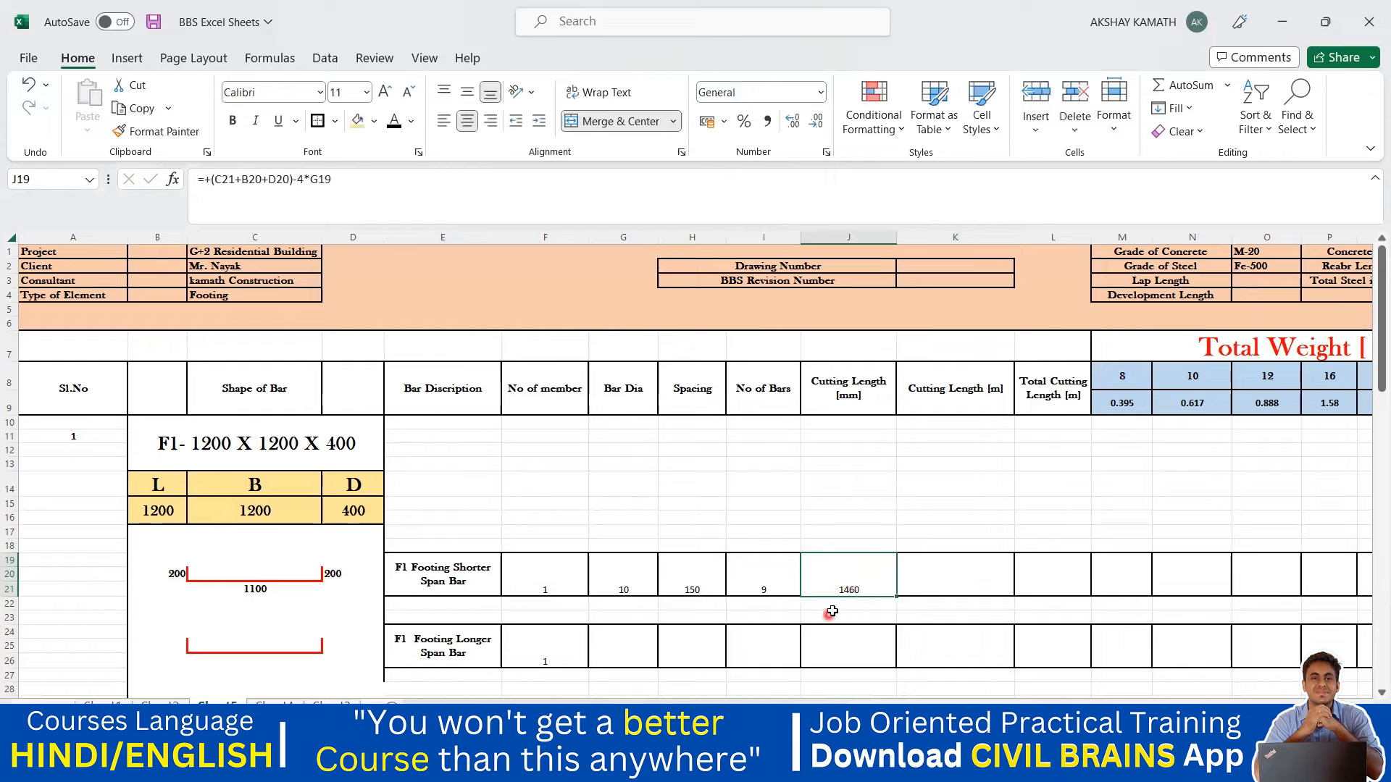
{"action": "double_click", "coordinate": [965, 571]}
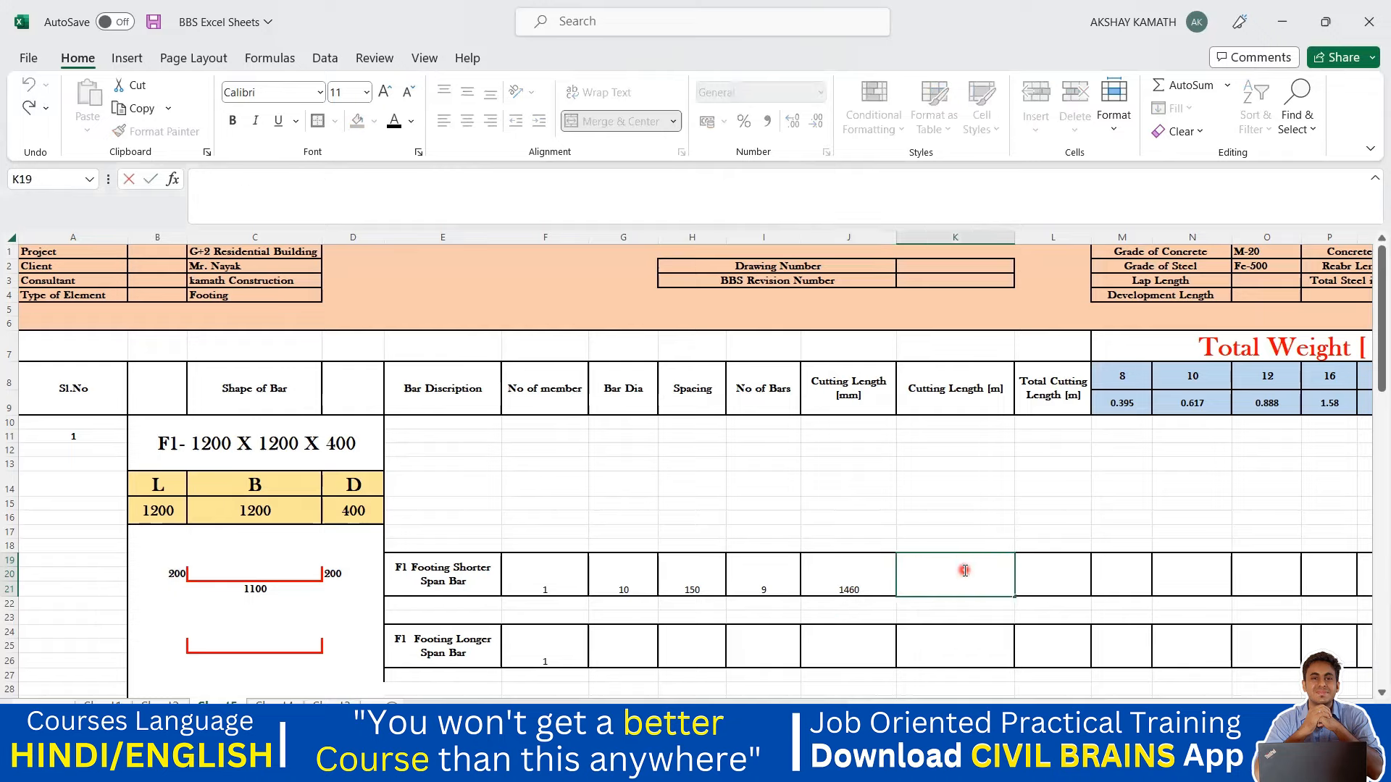
{"action": "type", "text": "+"}
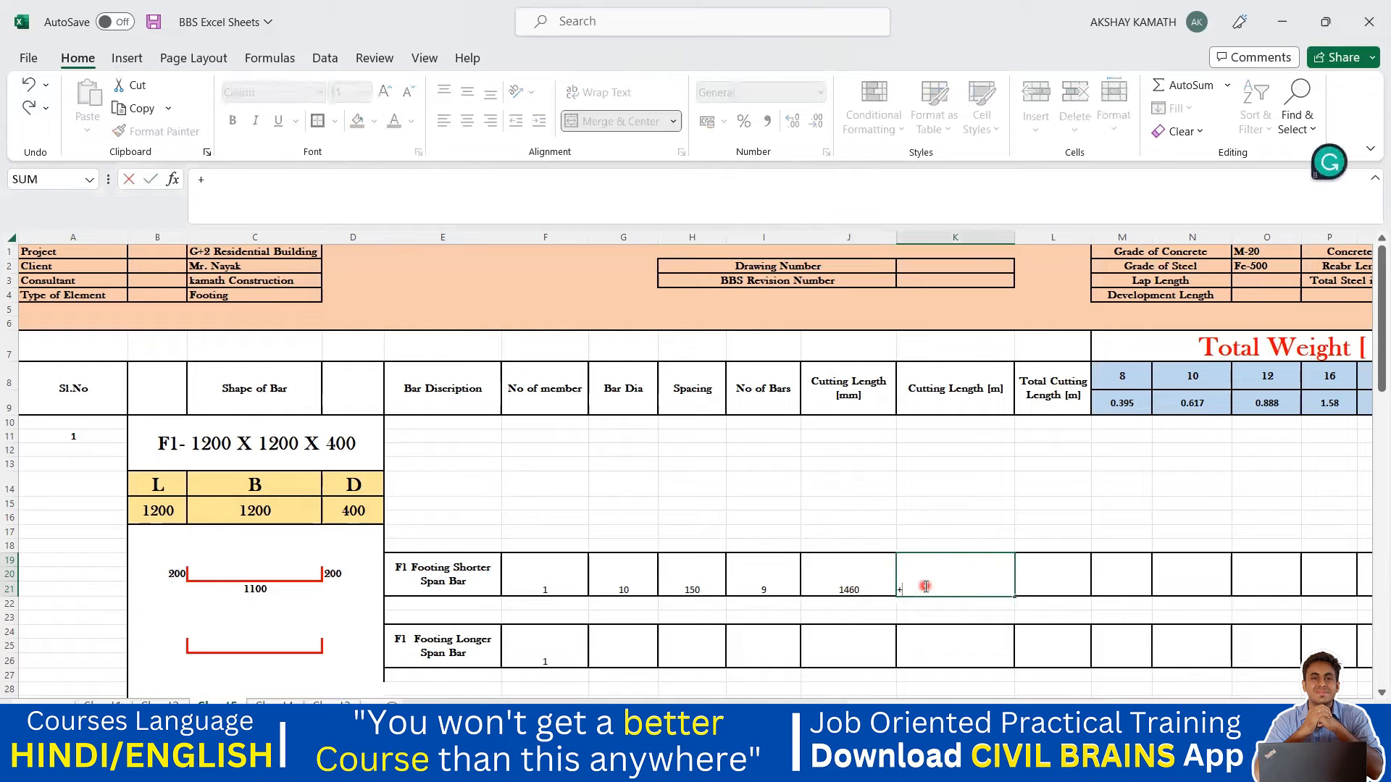
{"action": "left_click", "coordinate": [840, 581]}
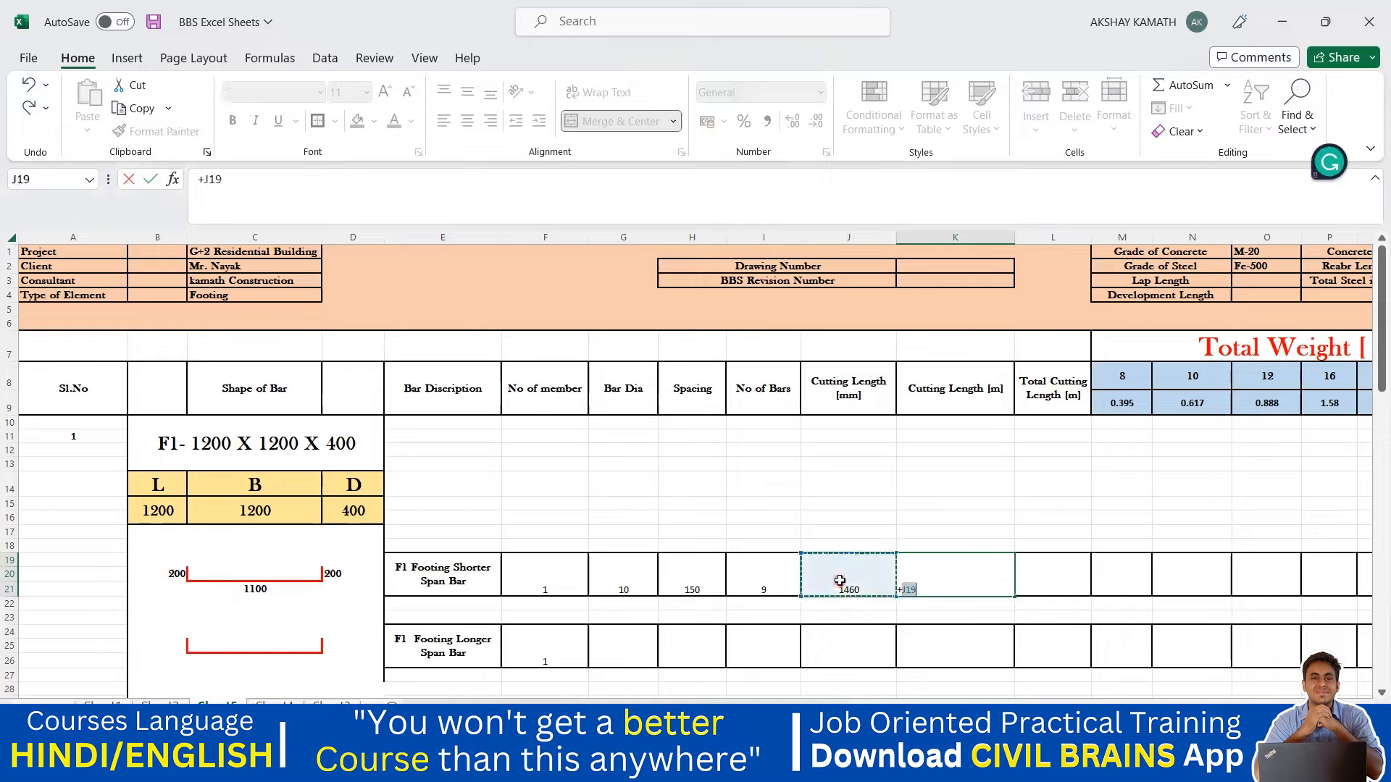
{"action": "type", "text": "/1000"}
{"action": "key", "text": "ctrl+Return"}
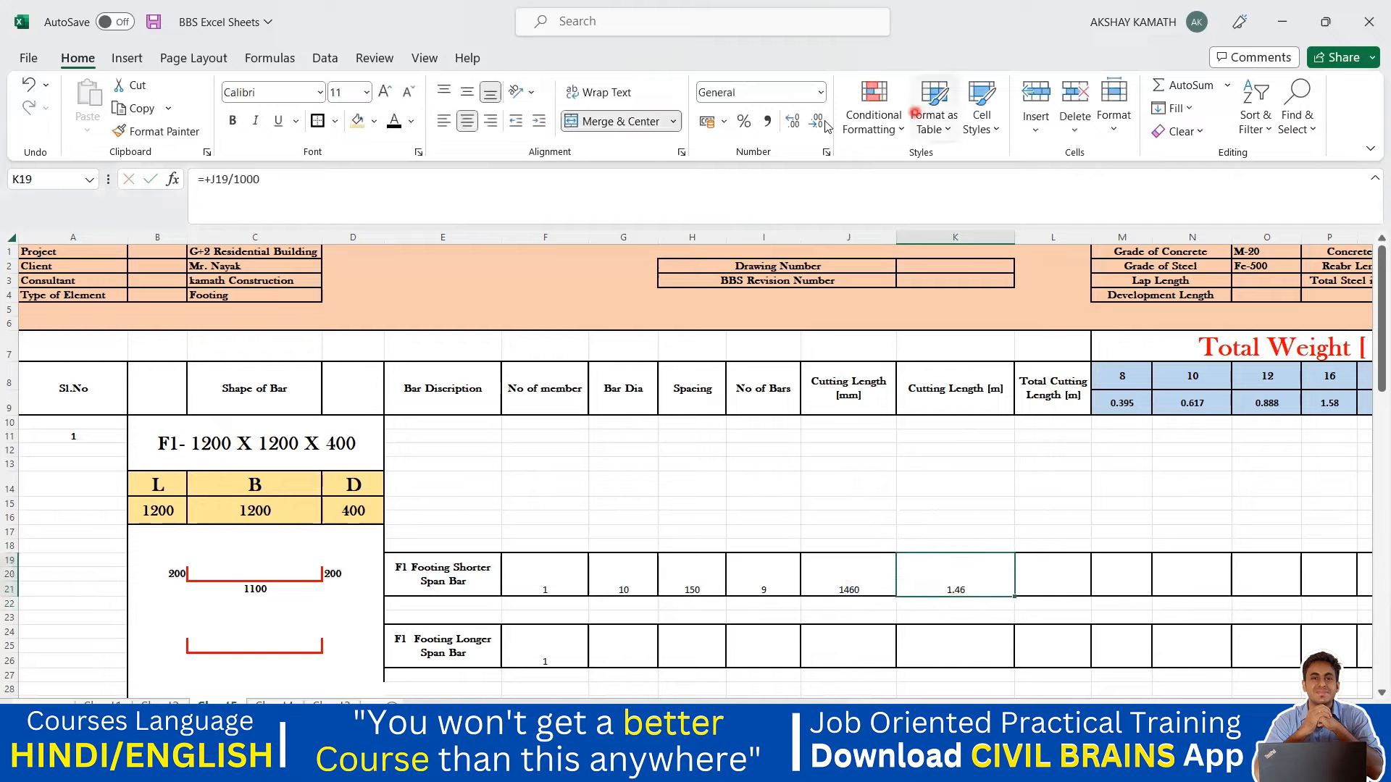
{"action": "left_click", "coordinate": [792, 128]}
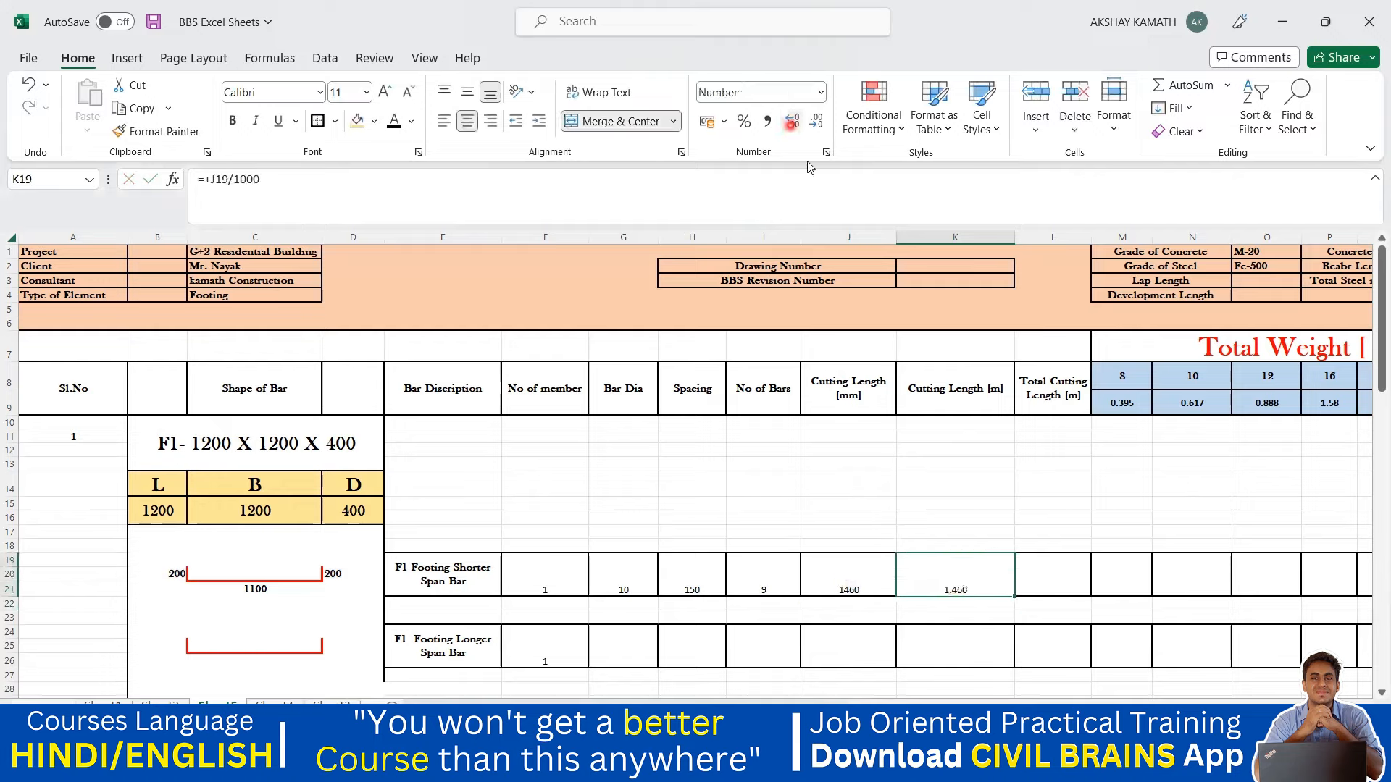
Calculate the F1 shorter span bar's total cutting length in L19 as K19*I19*F19, shown to three decimals.
{"action": "left_click", "coordinate": [1032, 483]}
{"action": "left_click", "coordinate": [1054, 517]}
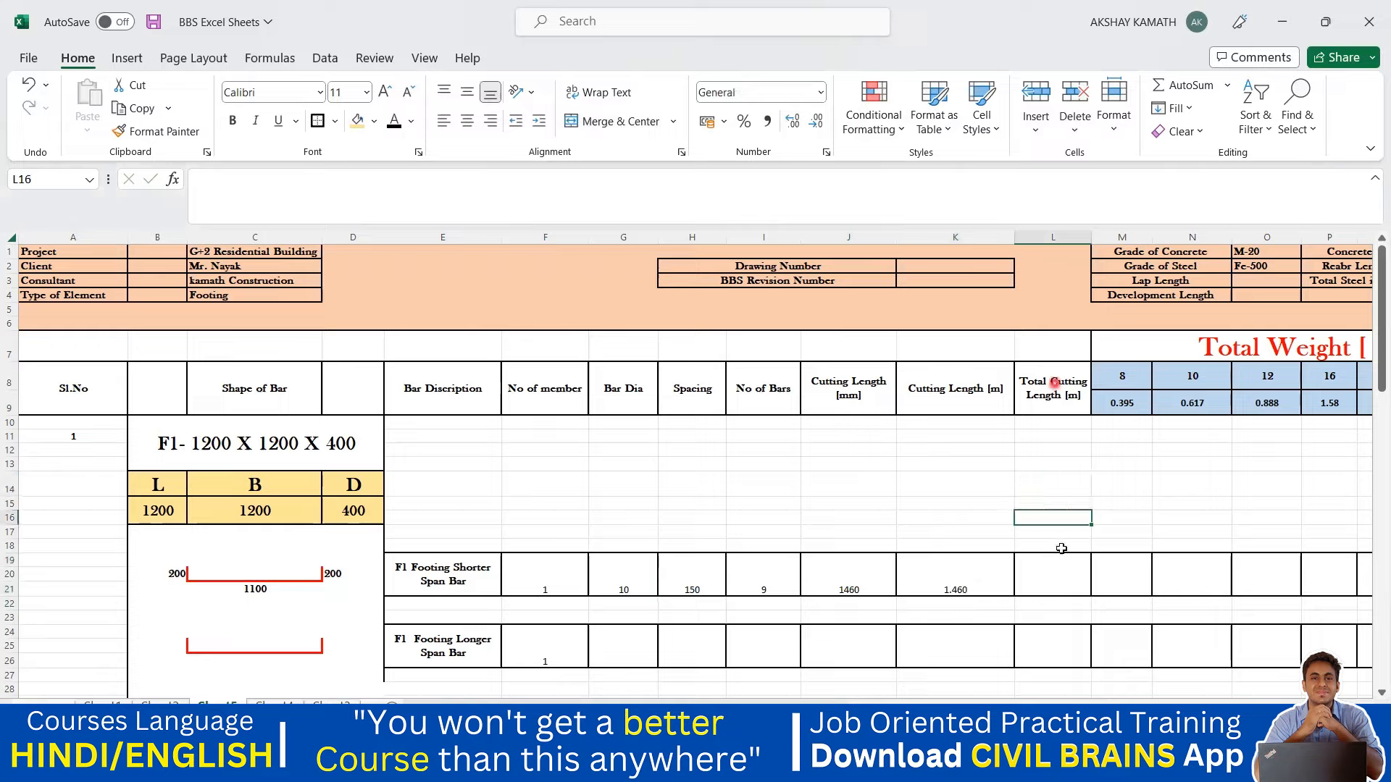
{"action": "left_click", "coordinate": [1062, 577]}
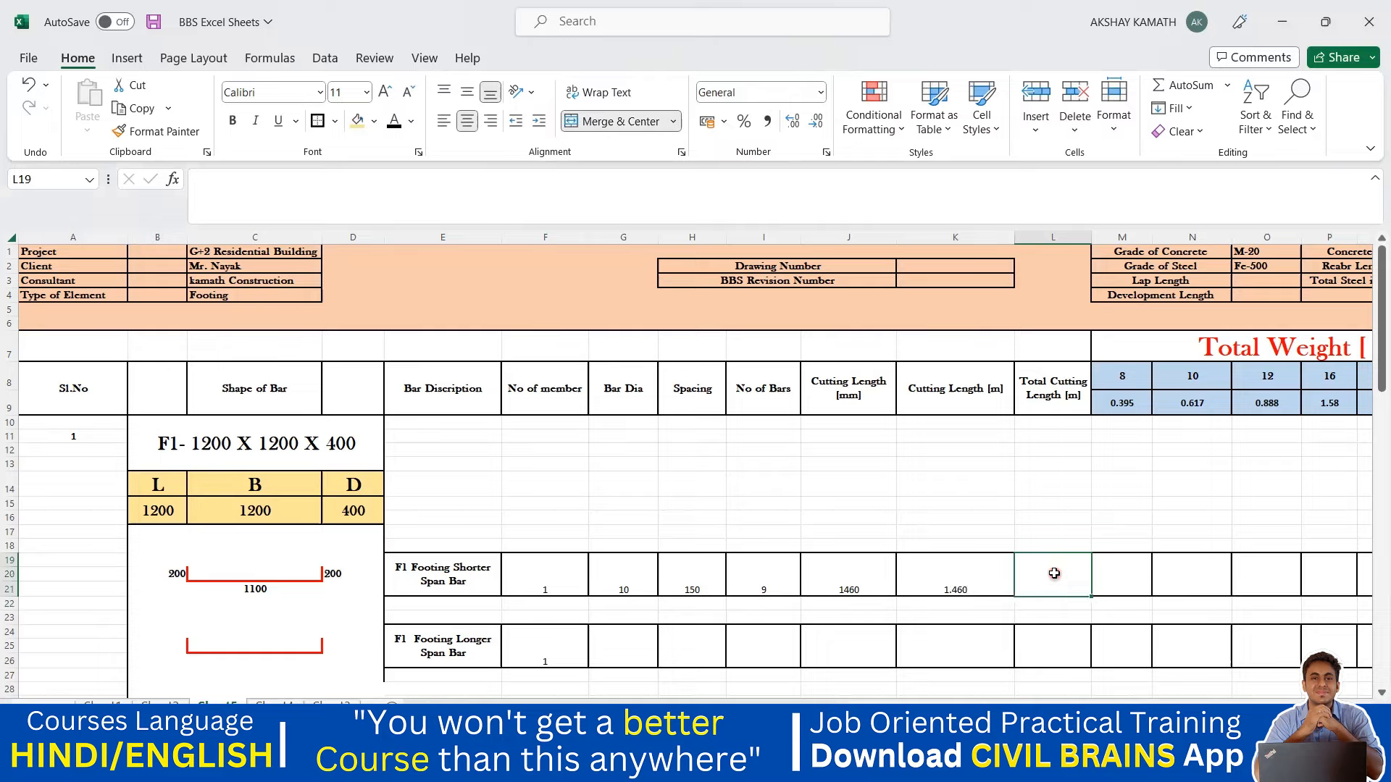
{"action": "double_click", "coordinate": [1054, 573]}
{"action": "type", "text": "+"}
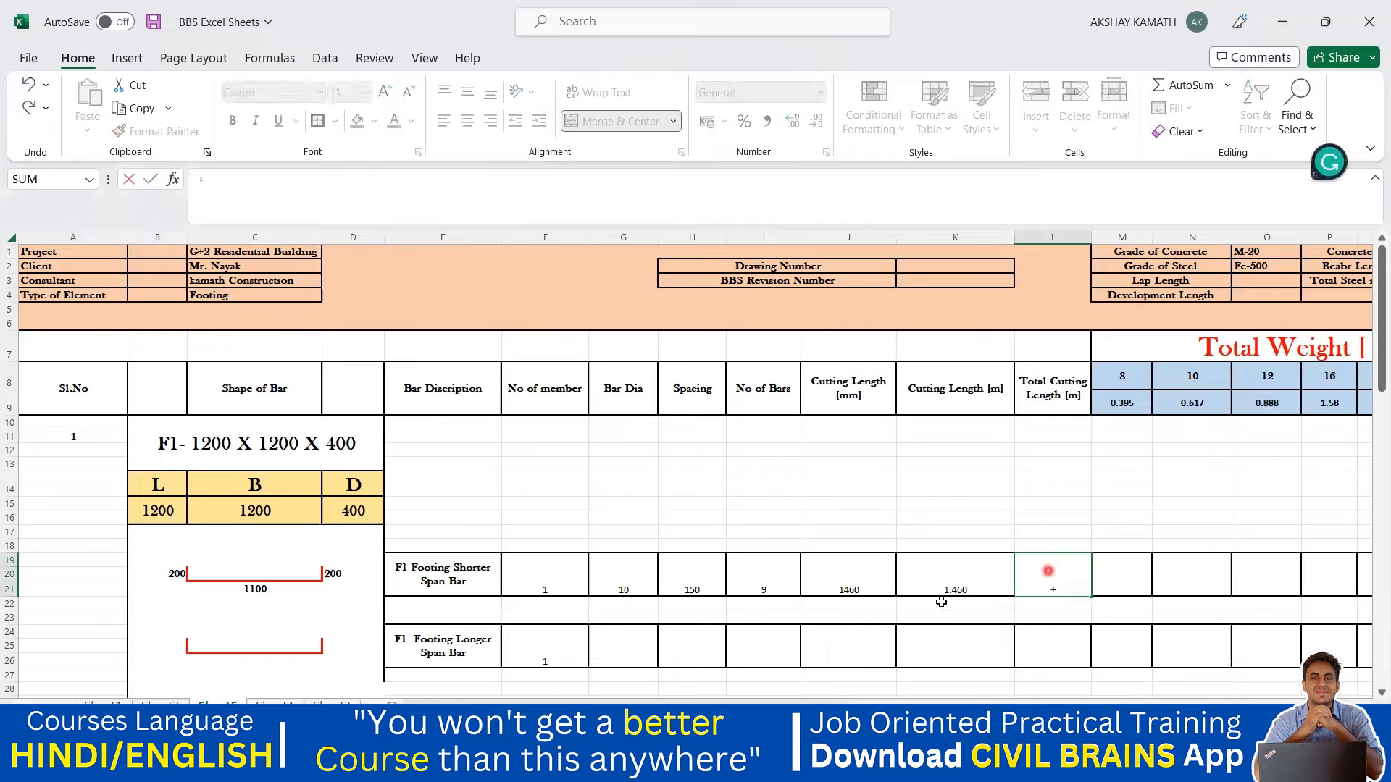
{"action": "left_click", "coordinate": [947, 586]}
{"action": "type", "text": "*"}
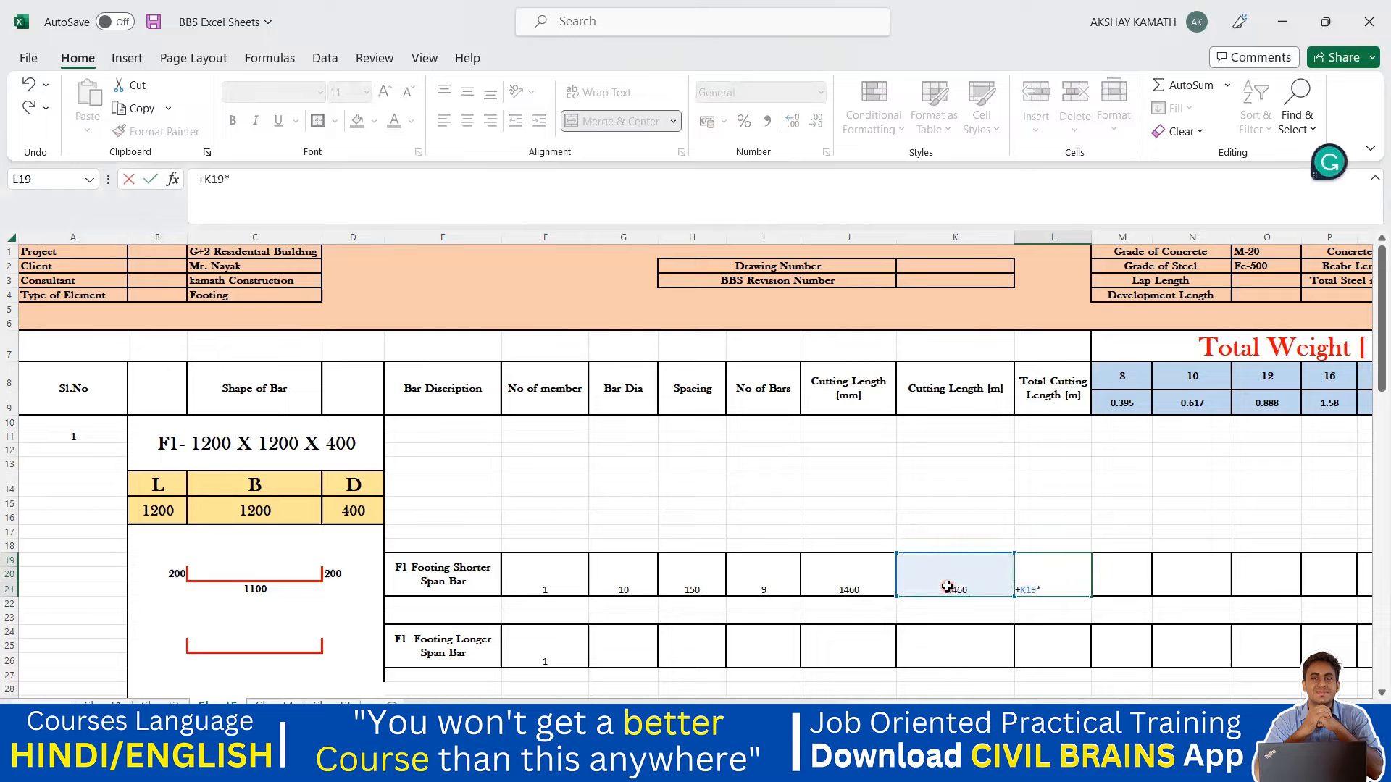
{"action": "left_click", "coordinate": [755, 579]}
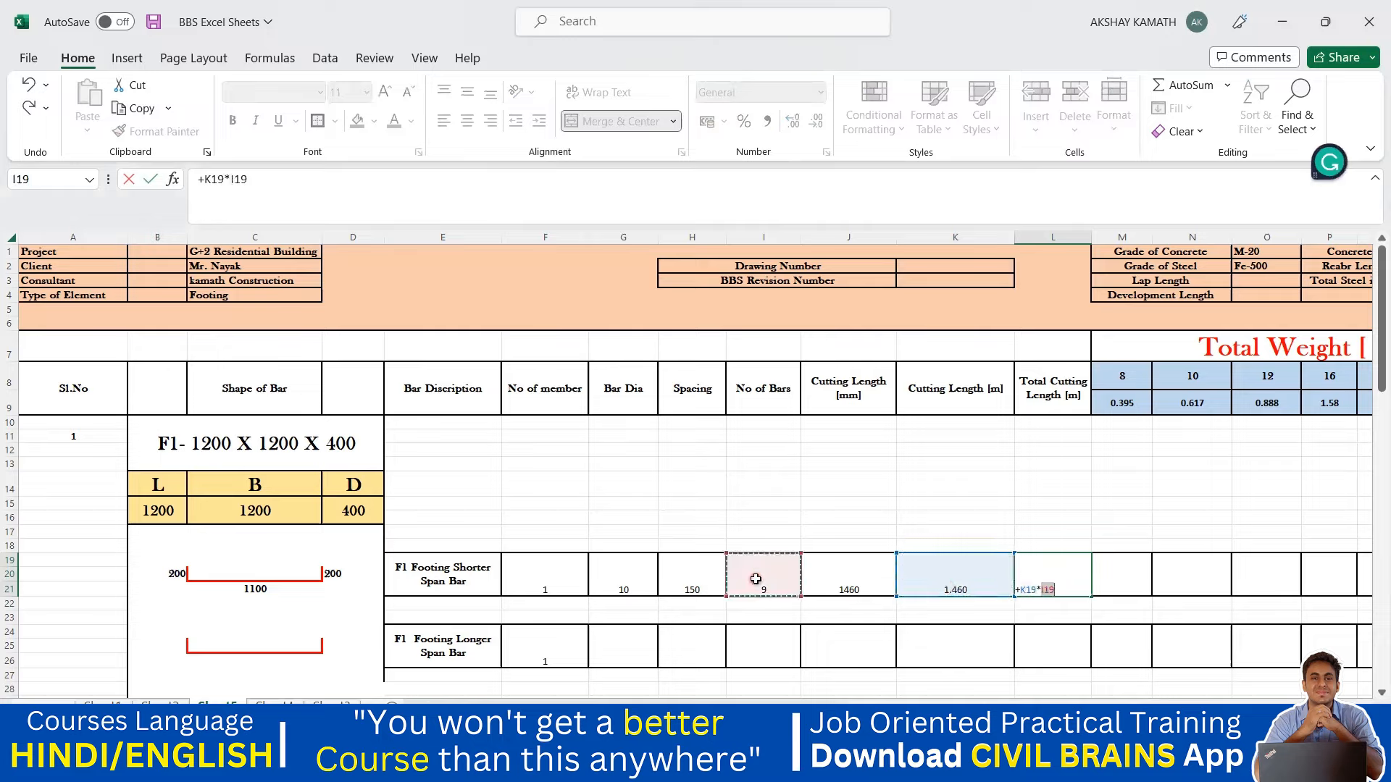
{"action": "type", "text": "*"}
{"action": "left_click", "coordinate": [537, 564]}
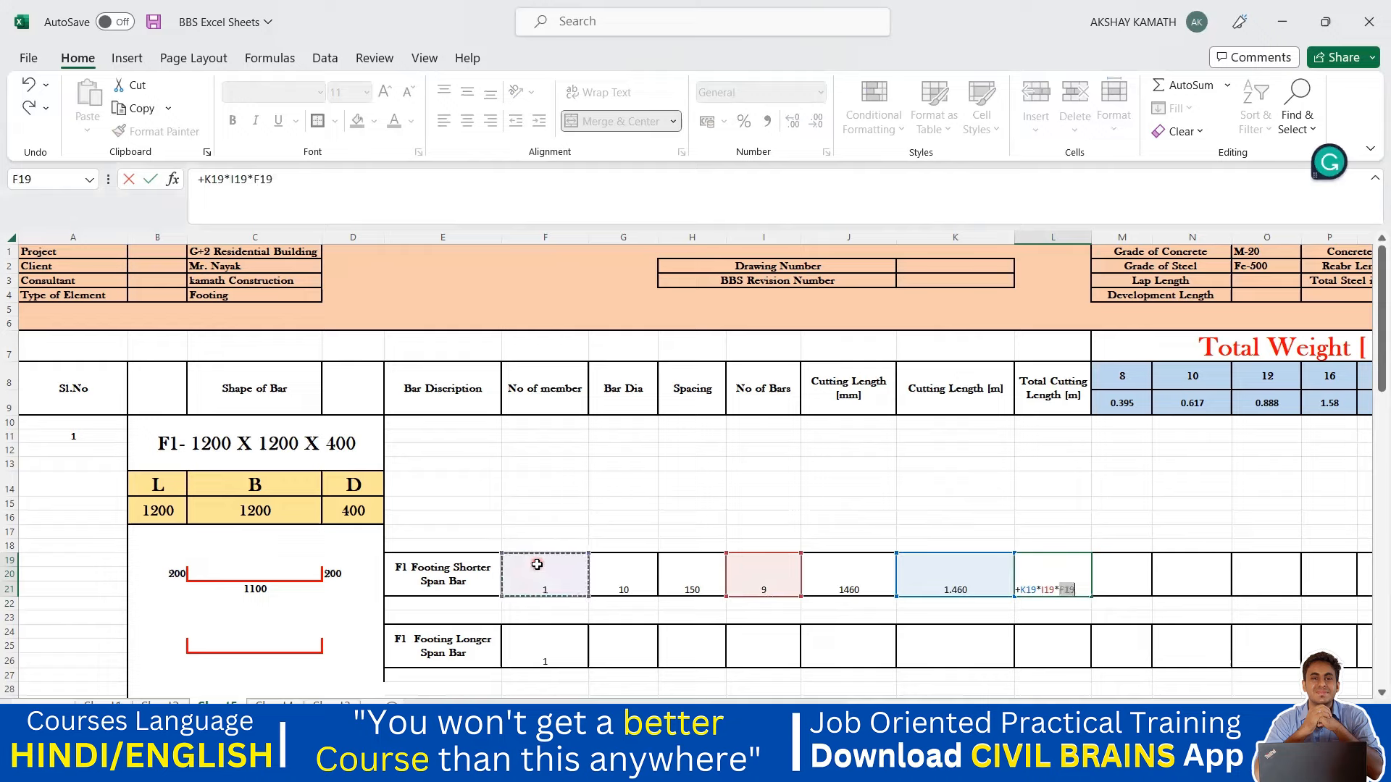
{"action": "key", "text": "Return"}
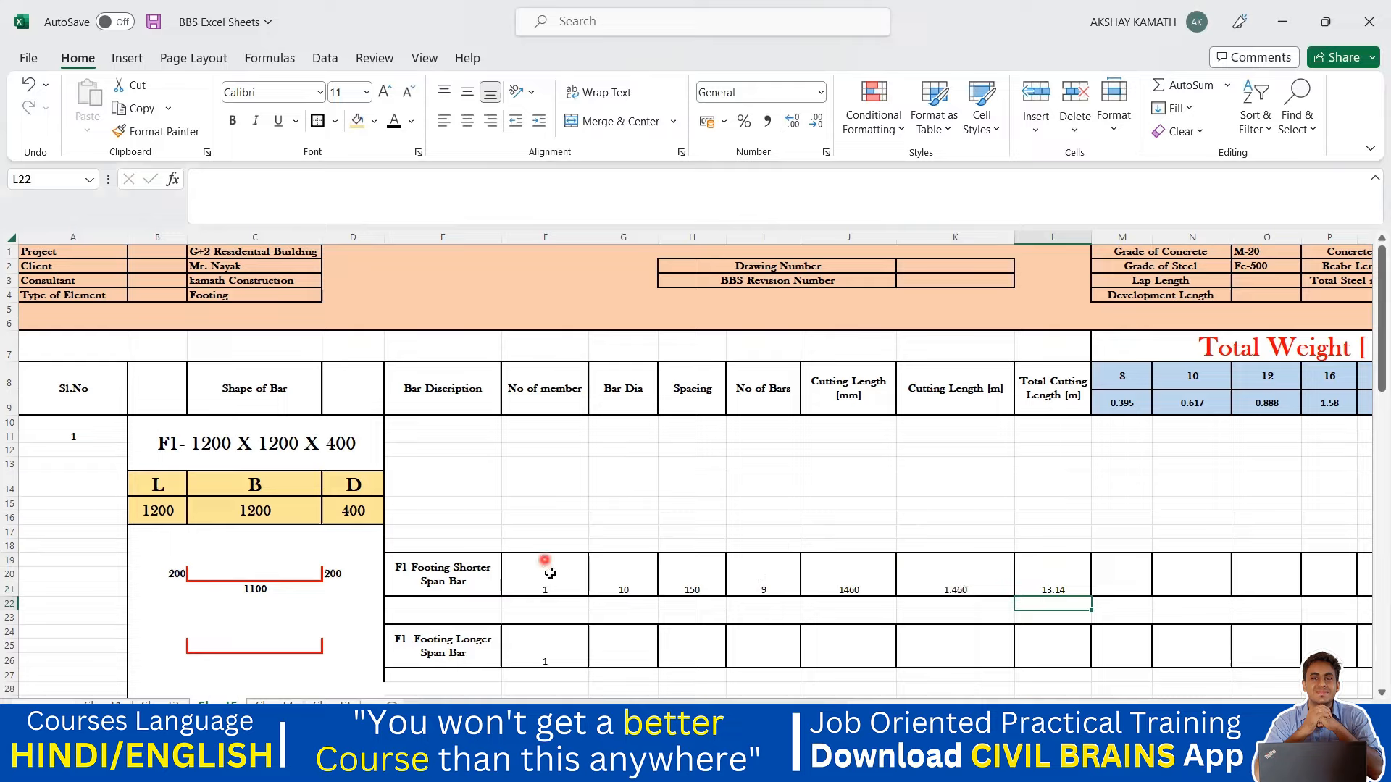
{"action": "left_click", "coordinate": [1064, 576]}
{"action": "left_click", "coordinate": [794, 130]}
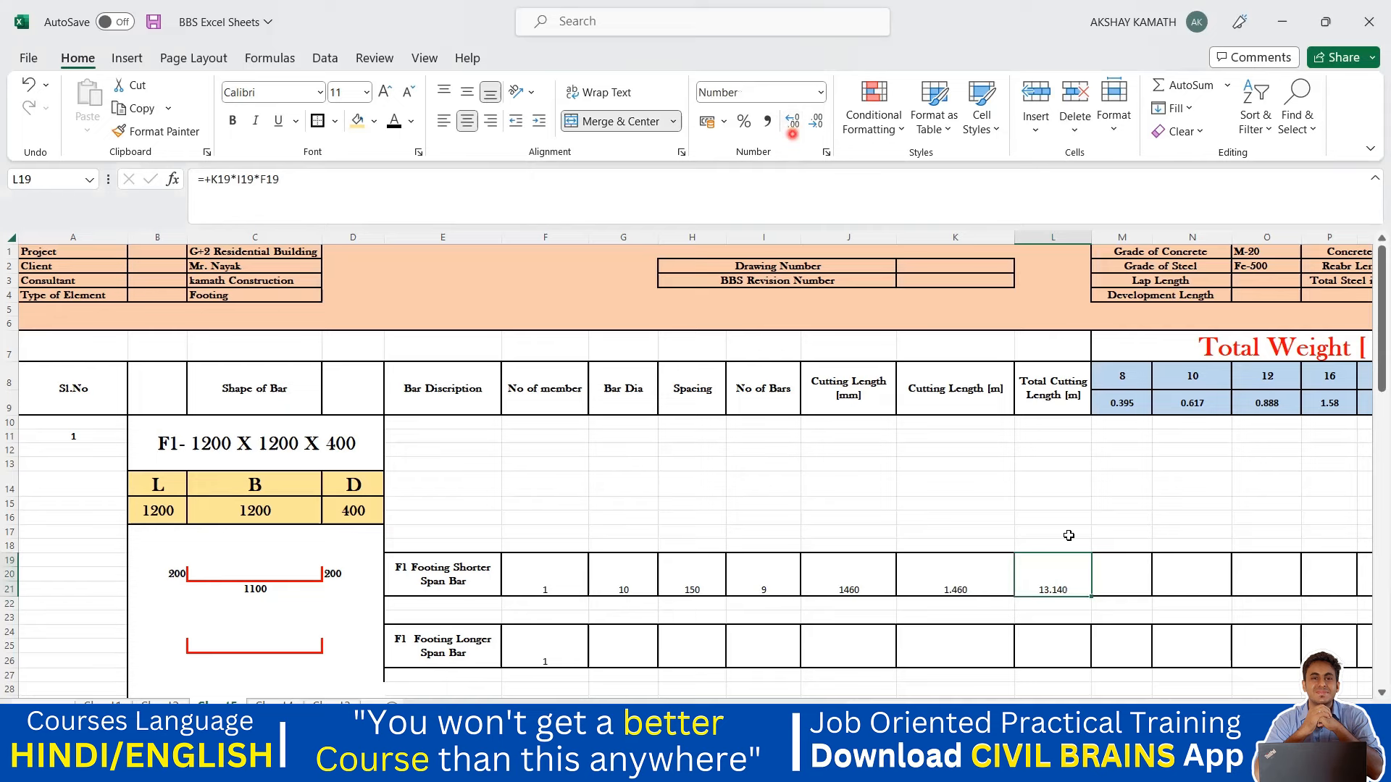
Compare the total cutting length with the matching cell in the finished footing sheet, and look over the total weight columns.
{"action": "left_click", "coordinate": [1101, 504]}
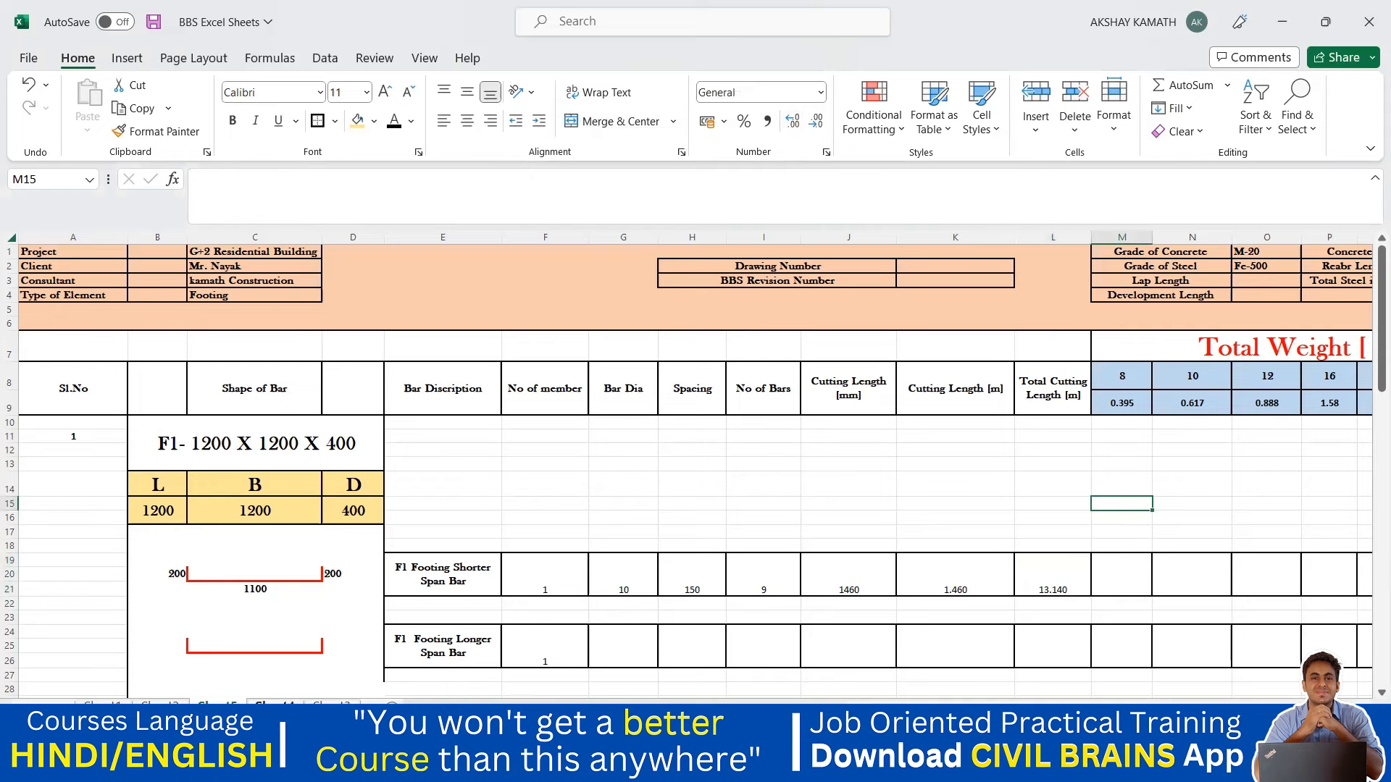
{"action": "left_click", "coordinate": [274, 706]}
{"action": "scroll", "coordinate": [577, 659], "scroll_direction": "up", "scroll_amount": 3}
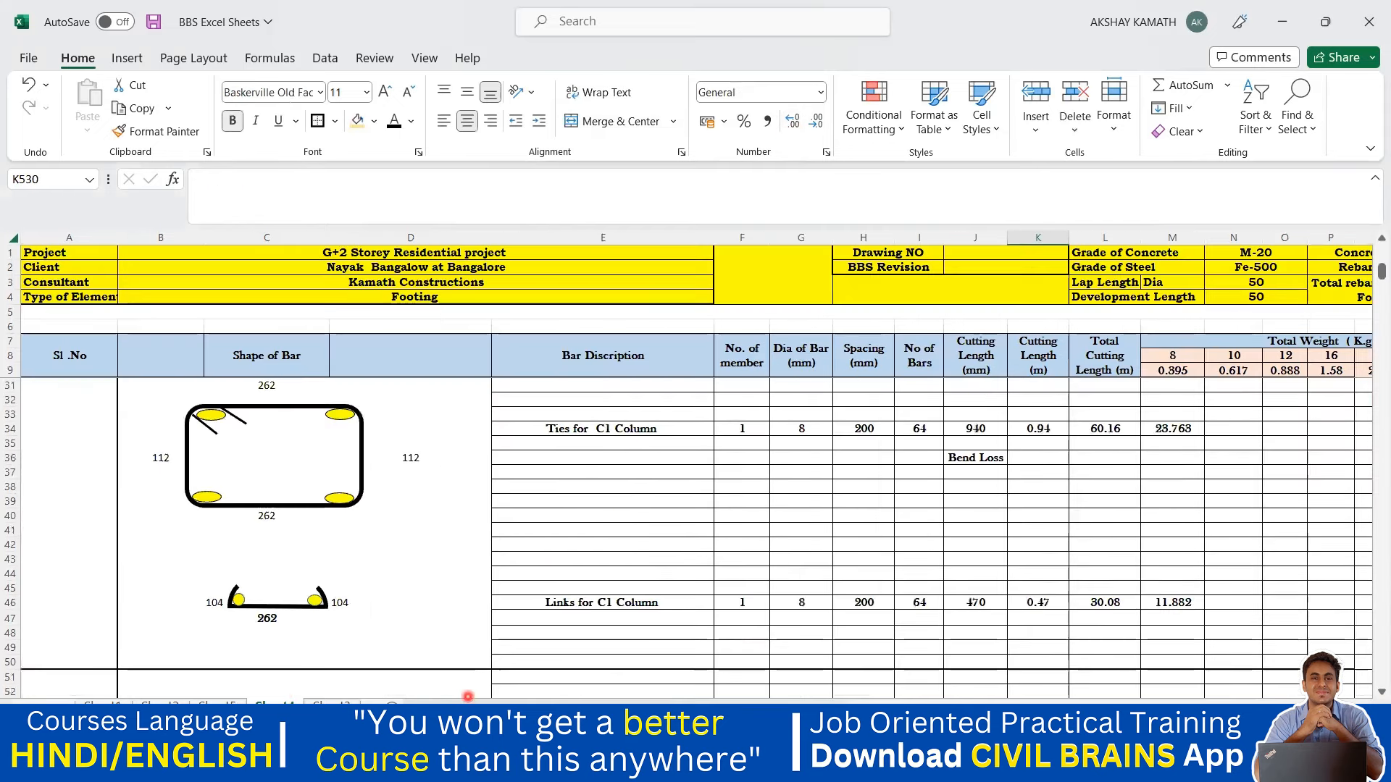
{"action": "left_click", "coordinate": [331, 704]}
{"action": "left_click", "coordinate": [968, 507]}
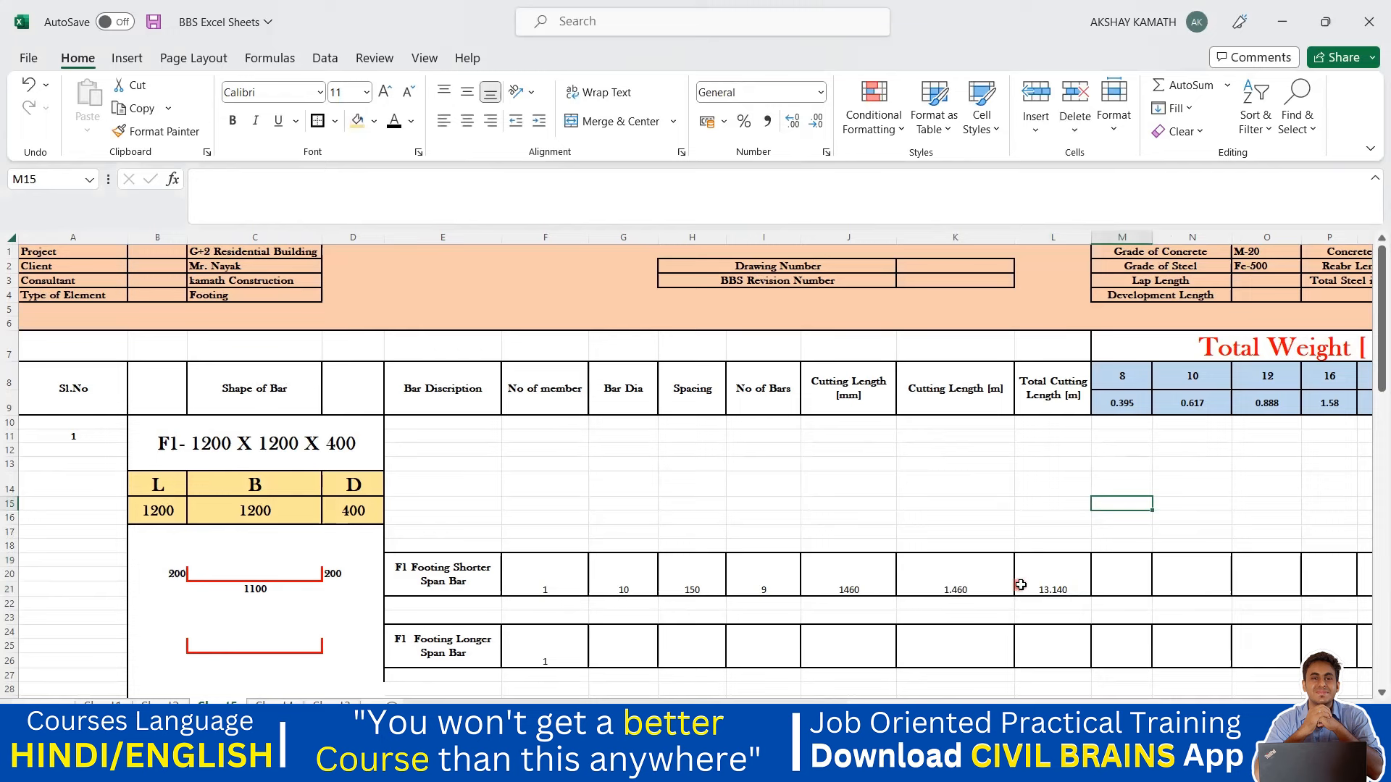
{"action": "left_click", "coordinate": [1051, 583]}
{"action": "left_click", "coordinate": [1102, 481]}
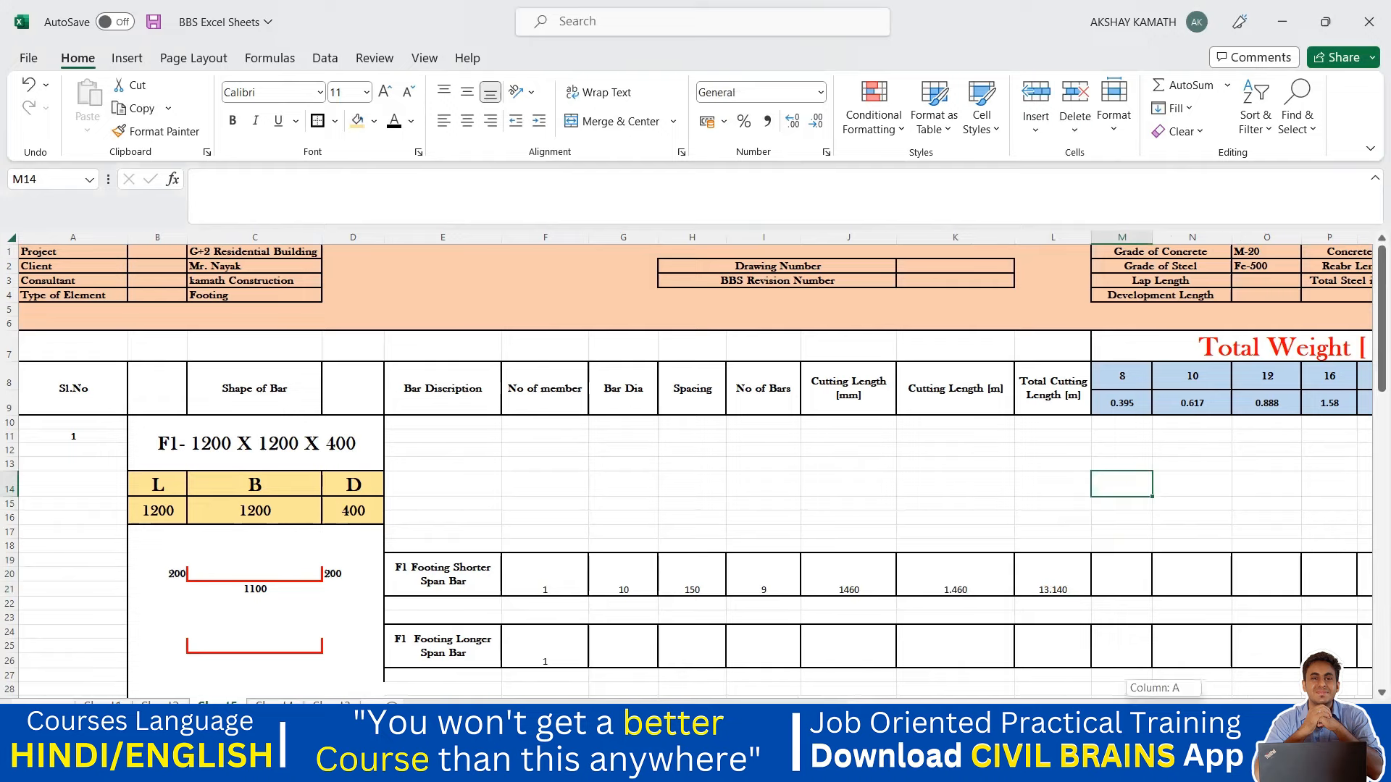
{"action": "scroll", "coordinate": [1130, 684], "scroll_direction": "right", "scroll_amount": 1}
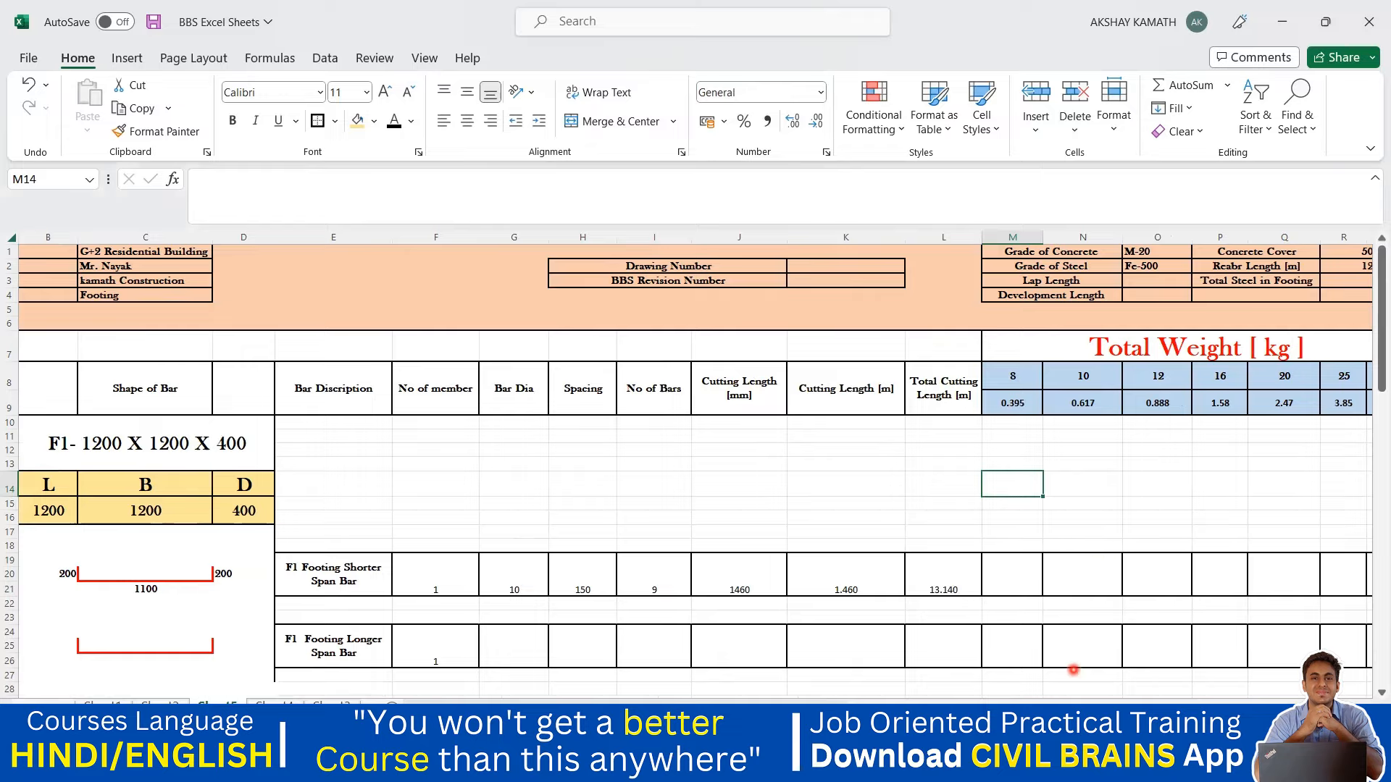
{"action": "scroll", "coordinate": [980, 522], "scroll_direction": "left", "scroll_amount": 2}
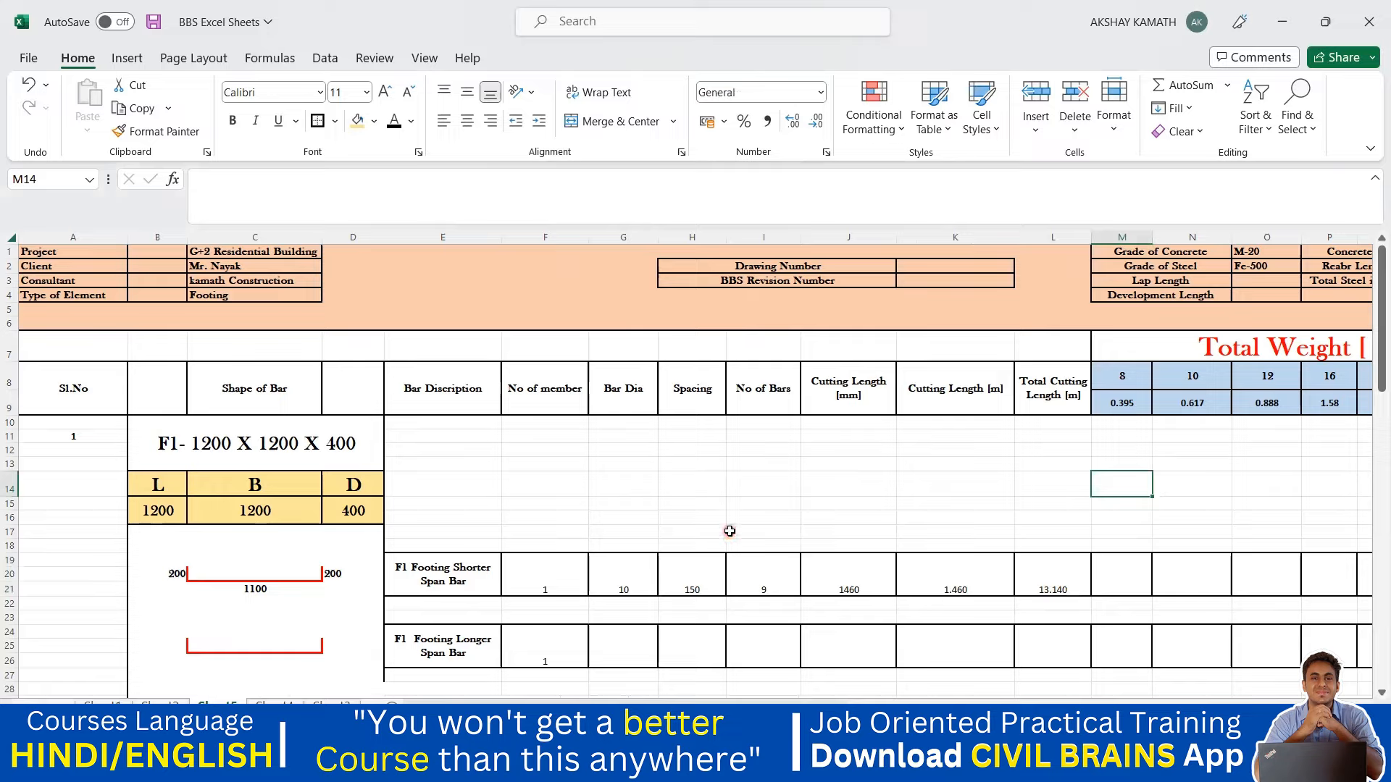
Examine the total steel summary for the G+2 building footing at the end of the finished footing sheet.
{"action": "scroll", "coordinate": [699, 536], "scroll_direction": "down", "scroll_amount": 2}
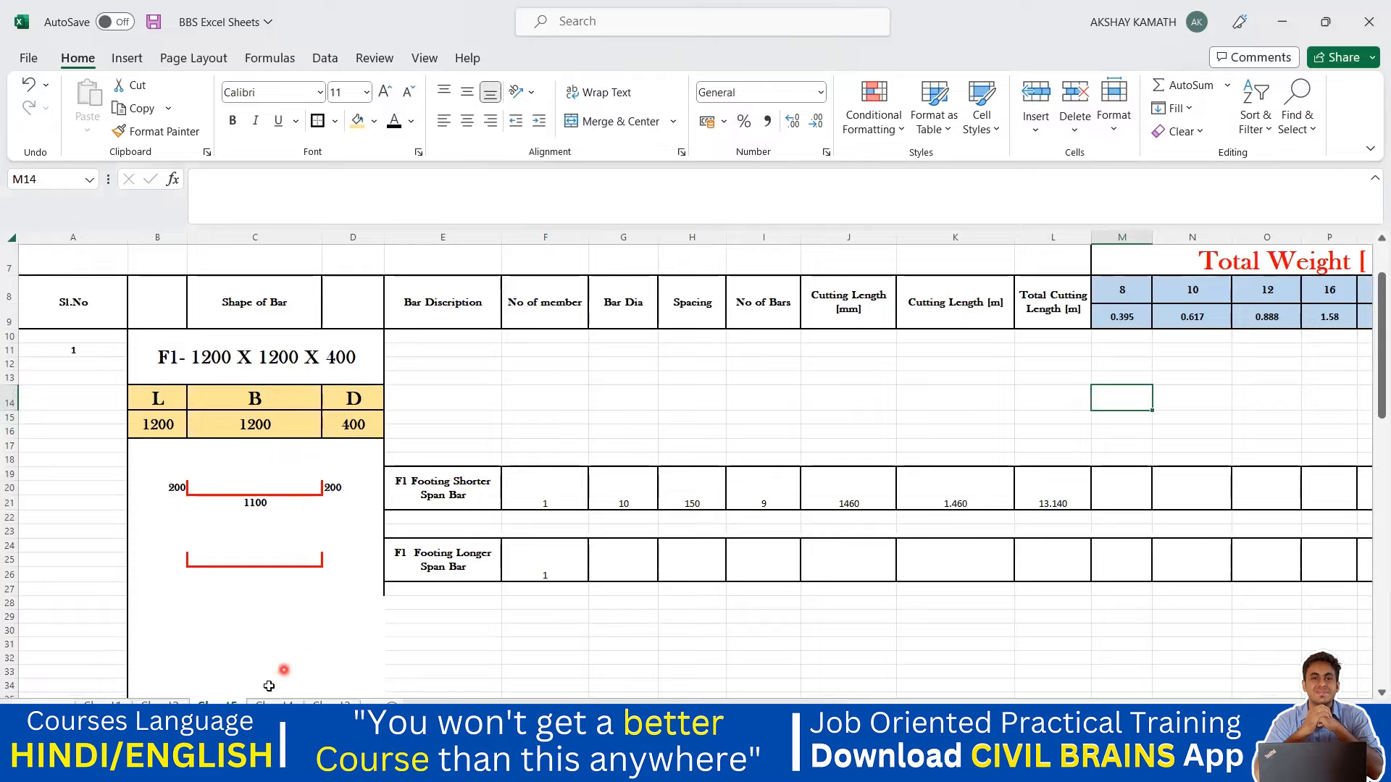
{"action": "left_click", "coordinate": [332, 706]}
{"action": "scroll", "coordinate": [1113, 514], "scroll_direction": "down", "scroll_amount": 2}
{"action": "scroll", "coordinate": [1113, 514], "scroll_direction": "down", "scroll_amount": 5}
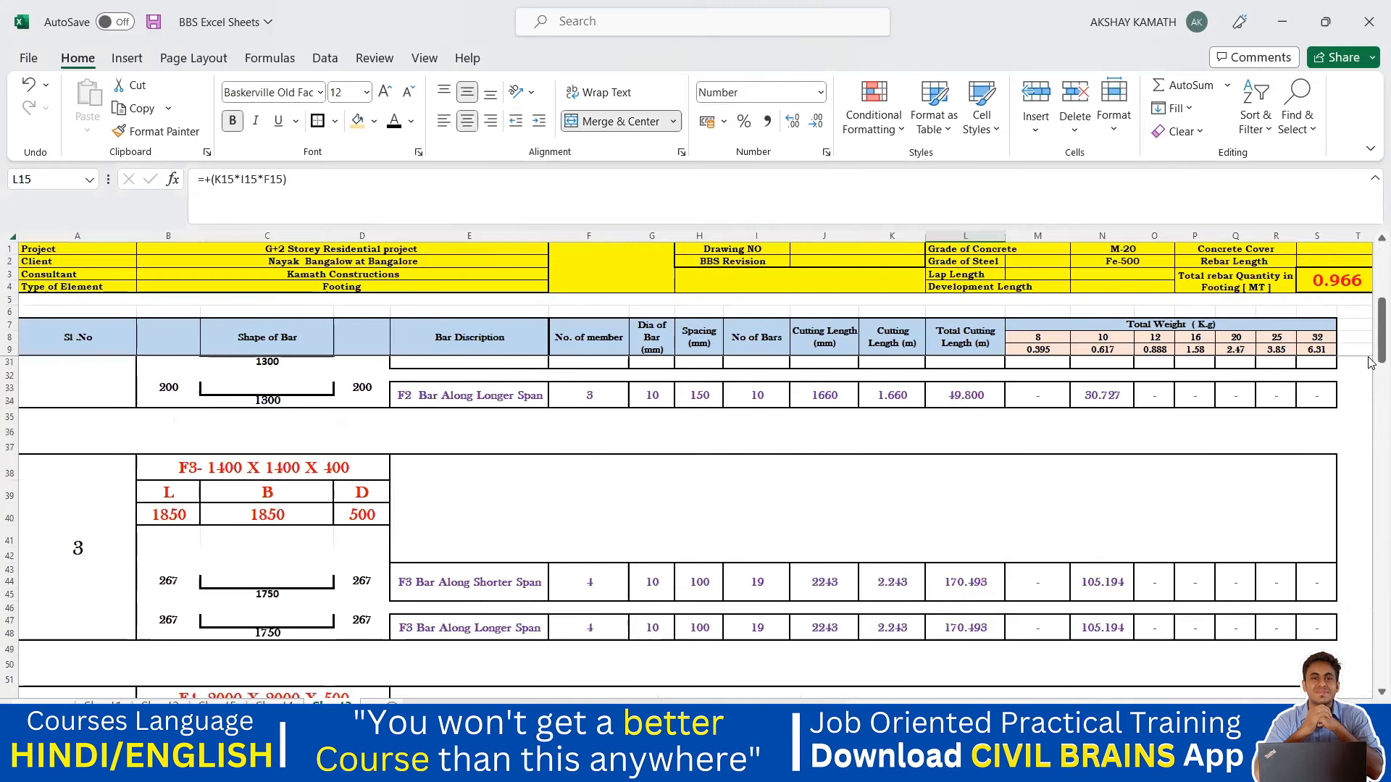
{"action": "left_click_drag", "start_coordinate": [1380, 340], "coordinate": [1369, 664]}
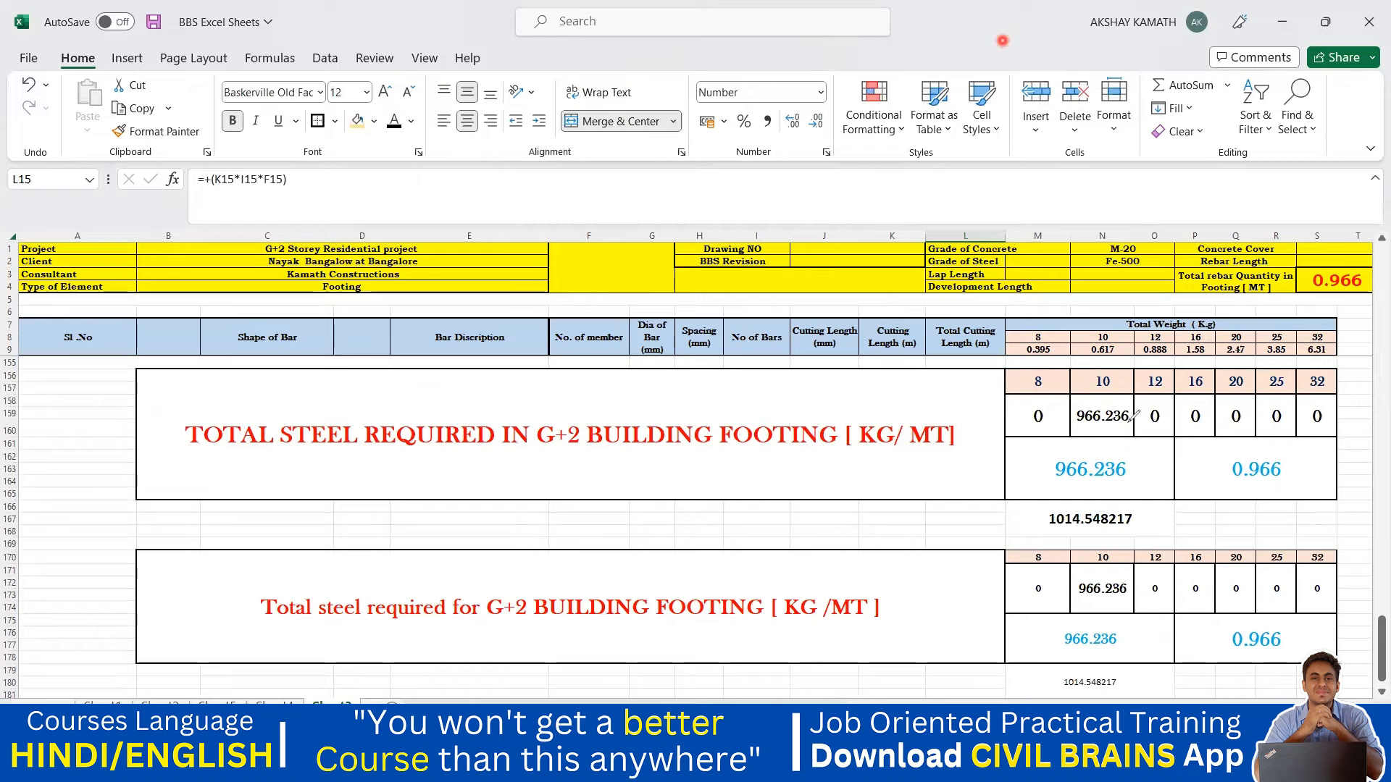
Tick the 10 mm column of the steel summary, and sketch three nested U-shaped curves with the note "1000-12" beside it.
{"action": "left_click_drag", "start_coordinate": [1107, 376], "coordinate": [1131, 366]}
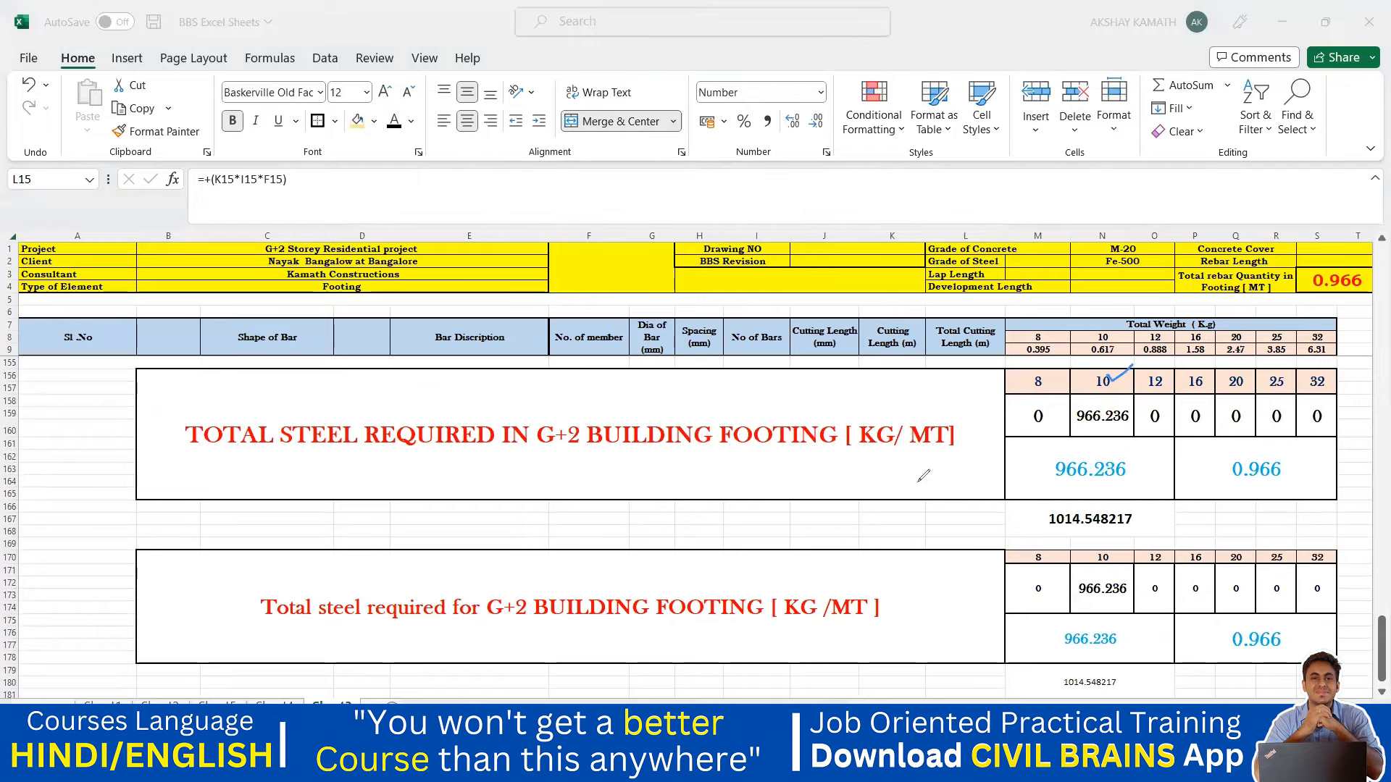
{"action": "mouse_move", "coordinate": [919, 480]}
{"action": "left_mouse_down"}
{"action": "mouse_move", "coordinate": [645, 475]}
{"action": "mouse_move", "coordinate": [557, 533]}
{"action": "mouse_move", "coordinate": [699, 594]}
{"action": "mouse_move", "coordinate": [847, 593]}
{"action": "left_mouse_up"}
{"action": "mouse_move", "coordinate": [936, 471]}
{"action": "left_mouse_down"}
{"action": "mouse_move", "coordinate": [566, 474]}
{"action": "mouse_move", "coordinate": [518, 550]}
{"action": "mouse_move", "coordinate": [674, 635]}
{"action": "left_mouse_up"}
{"action": "left_click_drag", "start_coordinate": [782, 633], "coordinate": [854, 630]}
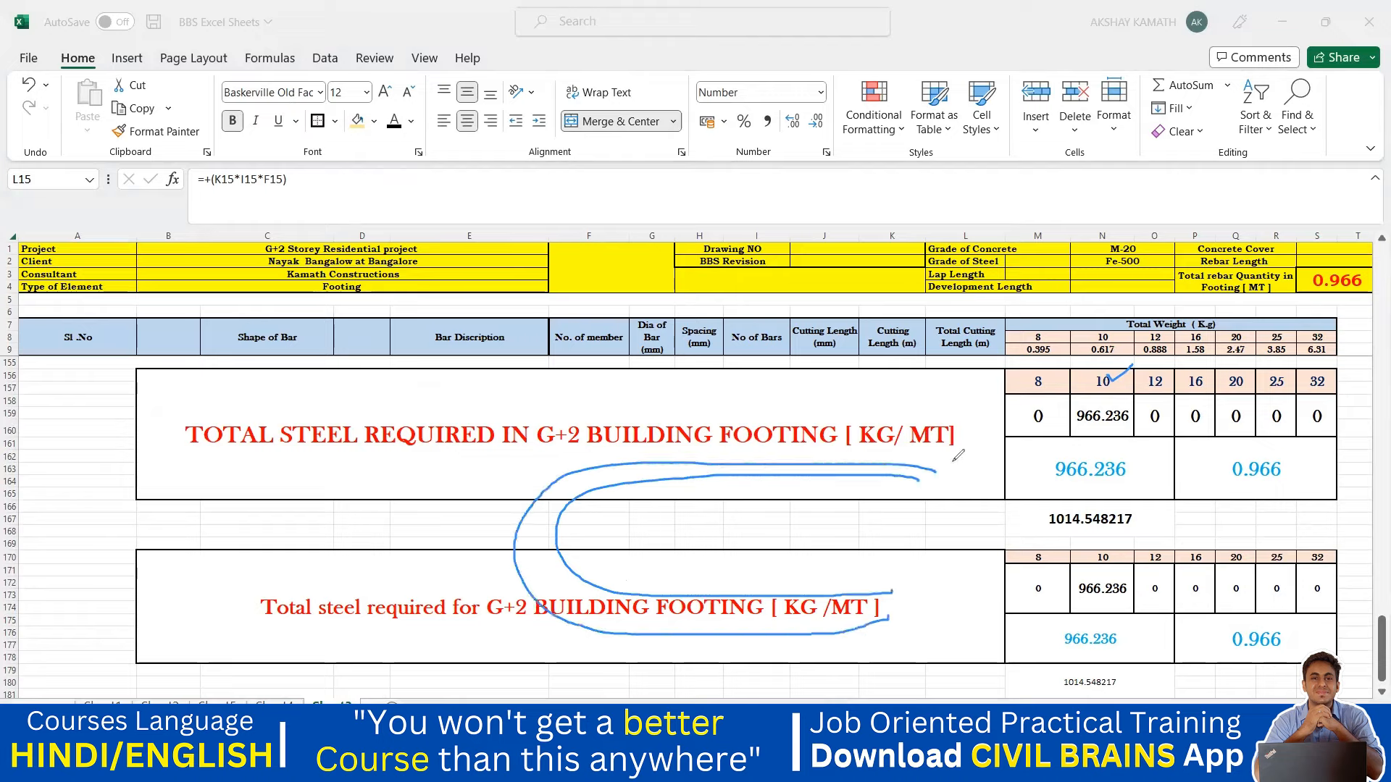
{"action": "mouse_move", "coordinate": [953, 458]}
{"action": "left_mouse_down"}
{"action": "mouse_move", "coordinate": [862, 444]}
{"action": "mouse_move", "coordinate": [478, 507]}
{"action": "mouse_move", "coordinate": [471, 605]}
{"action": "mouse_move", "coordinate": [663, 671]}
{"action": "mouse_move", "coordinate": [877, 657]}
{"action": "left_mouse_up"}
{"action": "left_click_drag", "start_coordinate": [883, 531], "coordinate": [883, 546]}
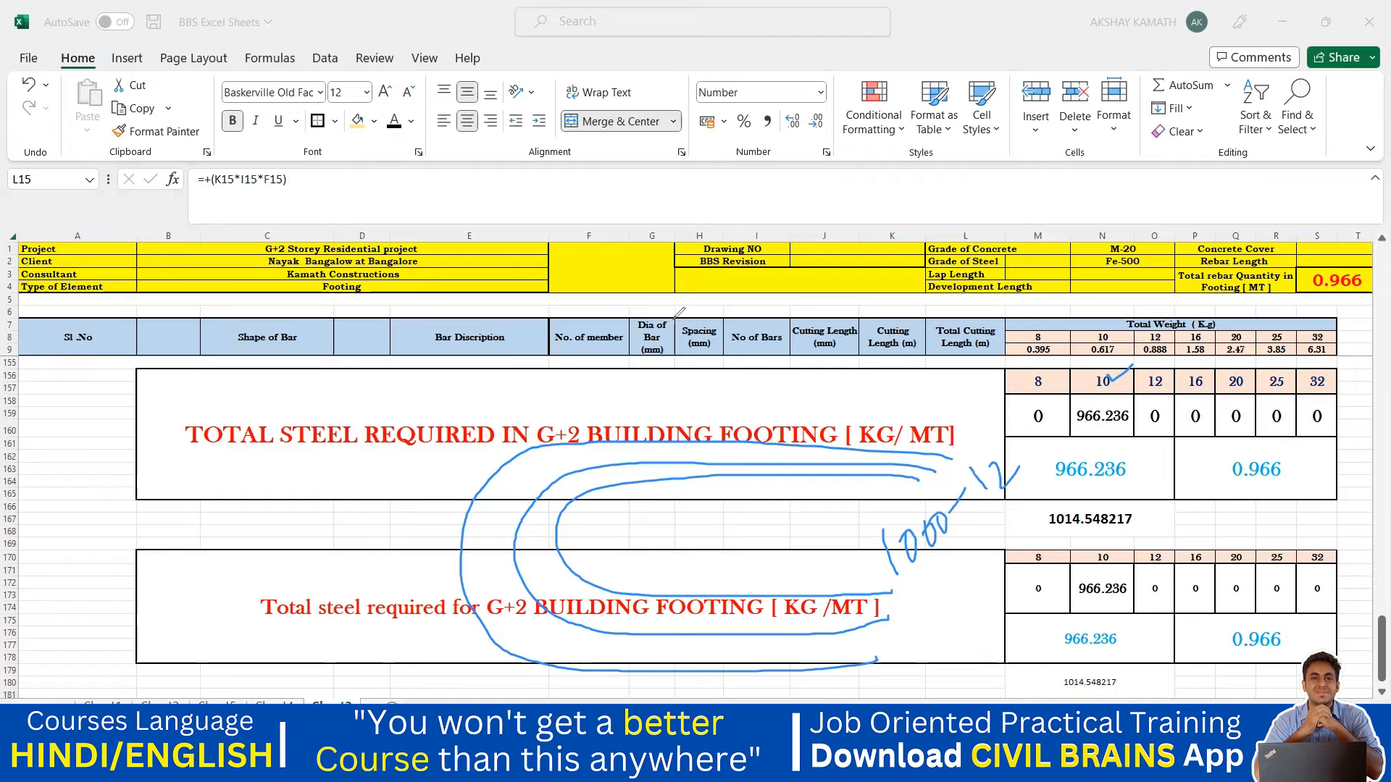
Clear the on-screen markings and go back to the F2 footing rows in the finished footing sheet.
{"action": "scroll", "coordinate": [561, 617], "scroll_direction": "up", "scroll_amount": 20}
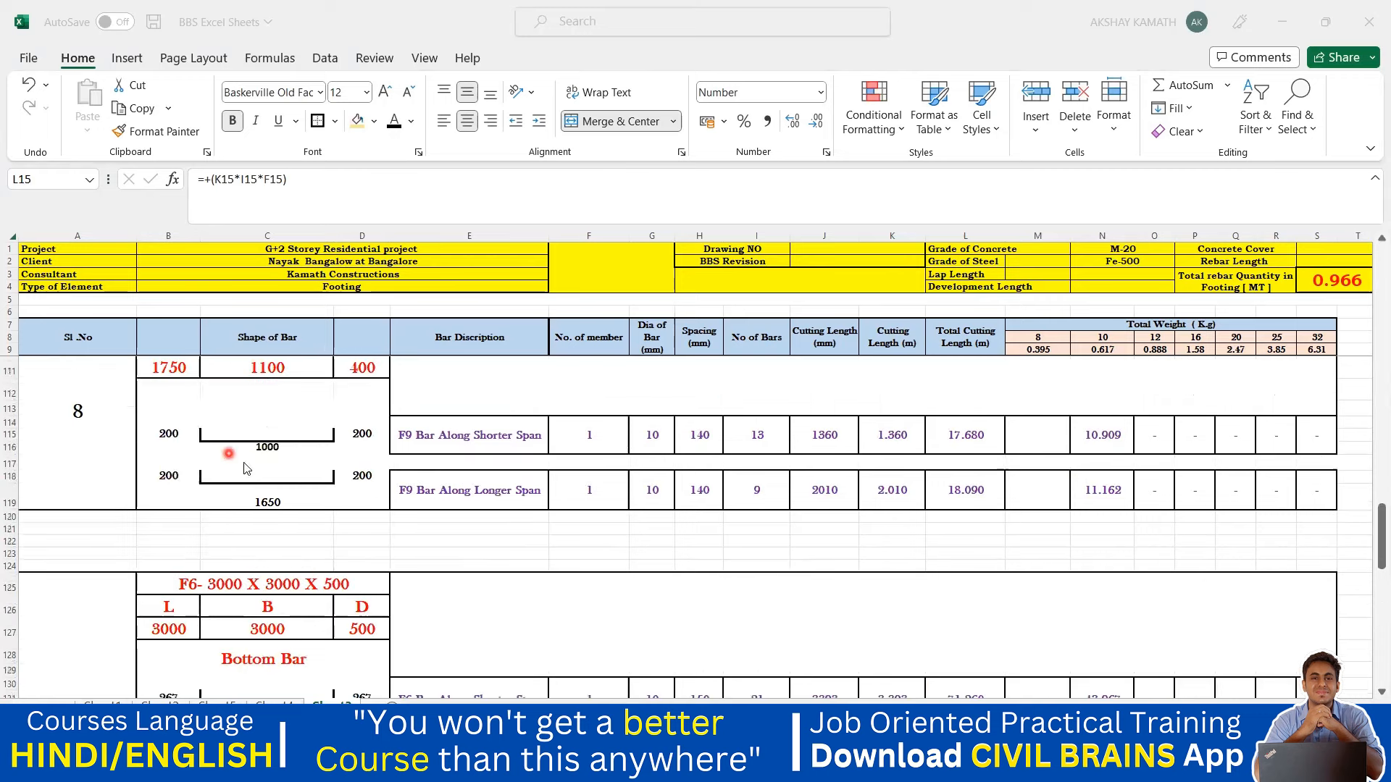
{"action": "scroll", "coordinate": [280, 490], "scroll_direction": "up", "scroll_amount": 20}
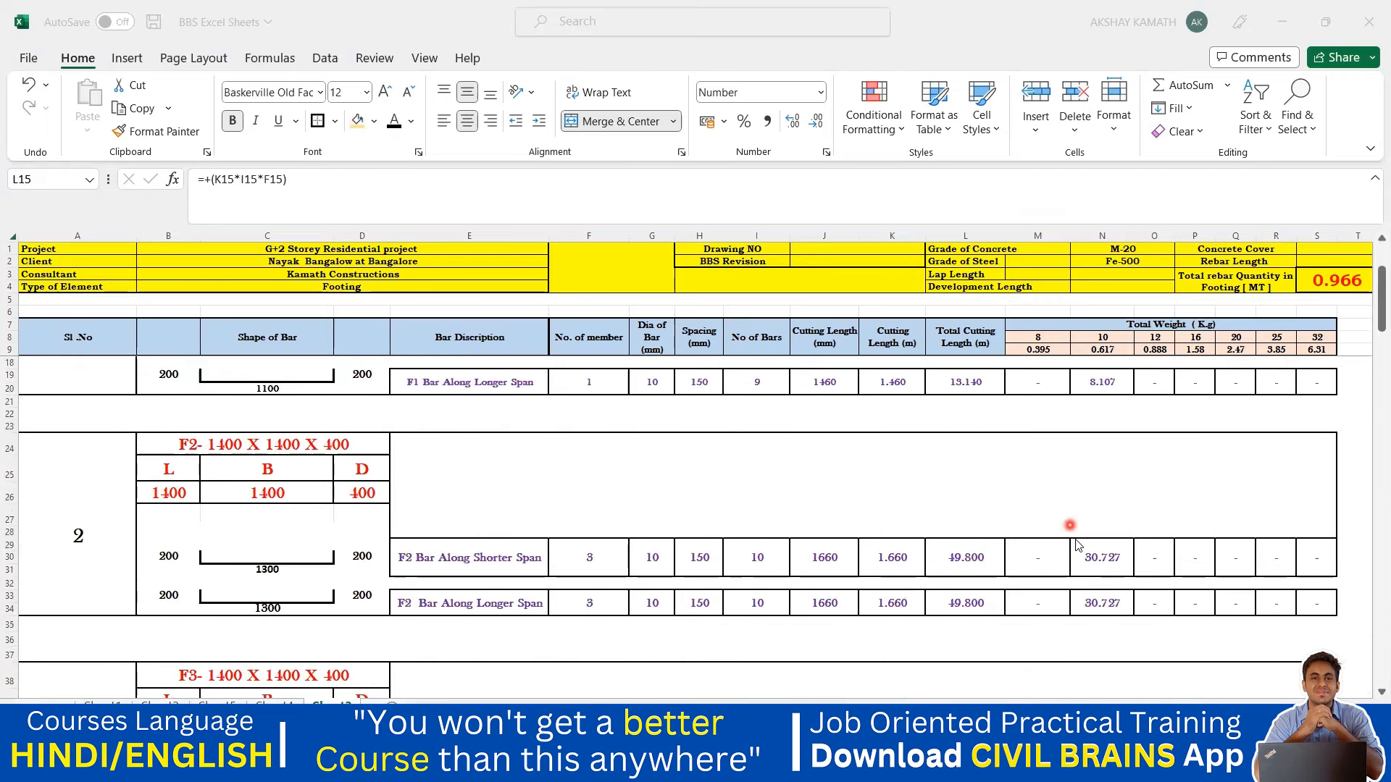
Return from the finished footing sheet to the partly filled working sheet with the F1 footing span bar rows.
{"action": "scroll", "coordinate": [1075, 539], "scroll_direction": "up", "scroll_amount": 3}
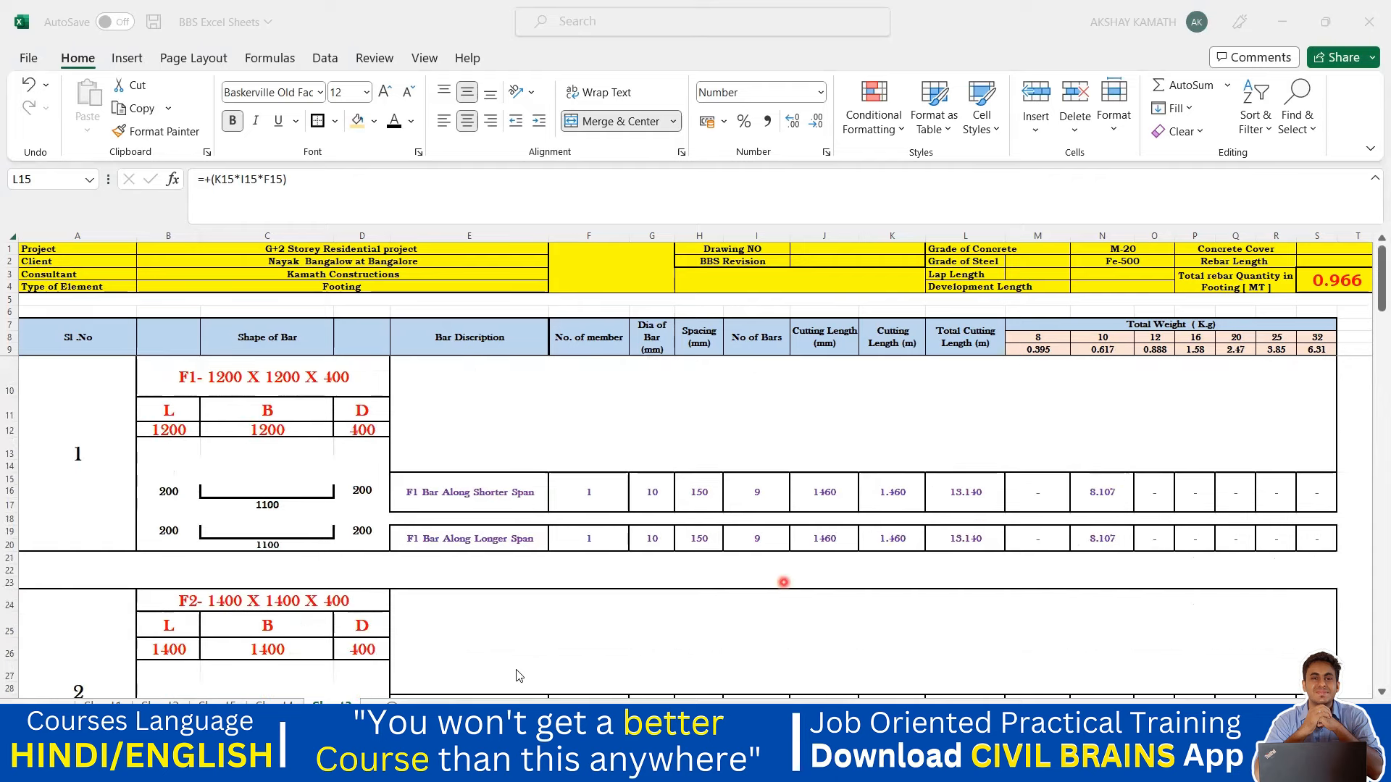
{"action": "left_click", "coordinate": [160, 704]}
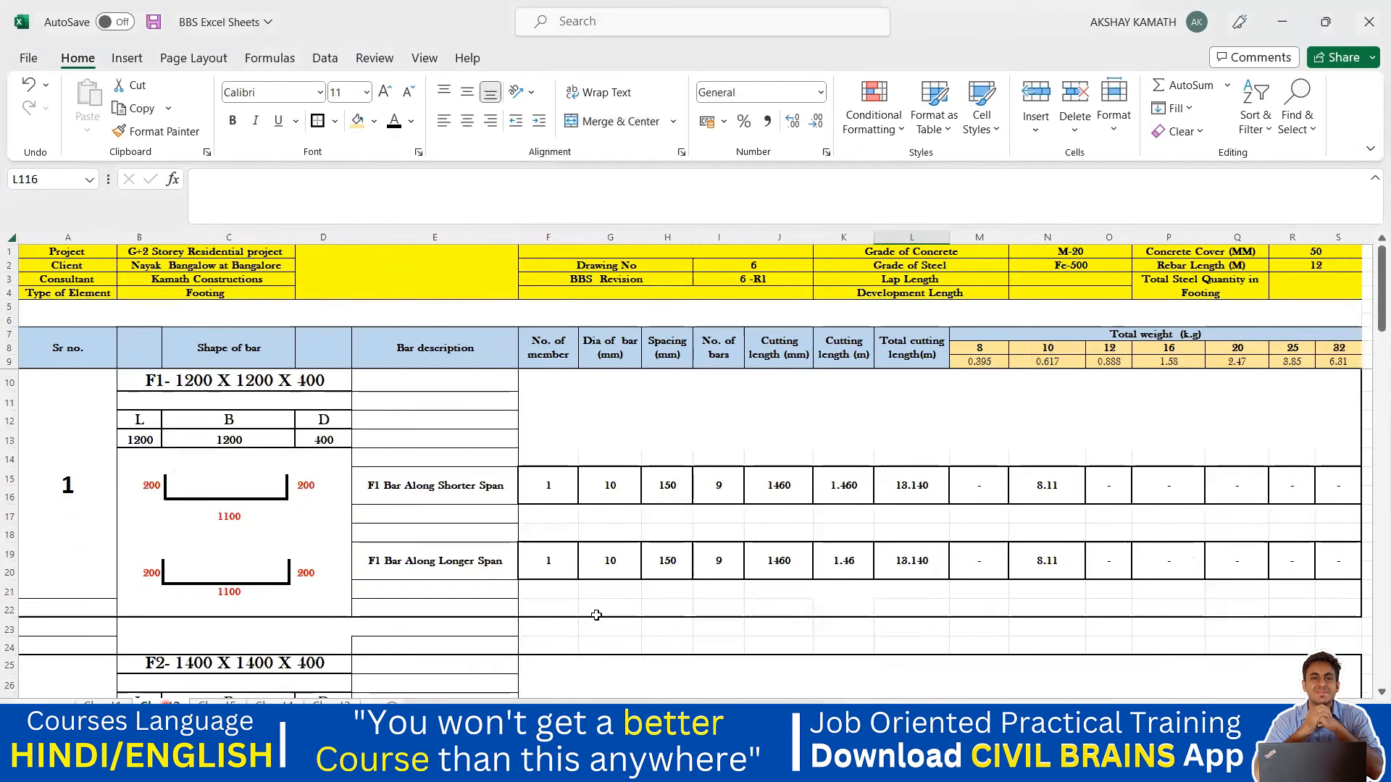
{"action": "key", "text": "ctrl+Page_Down"}
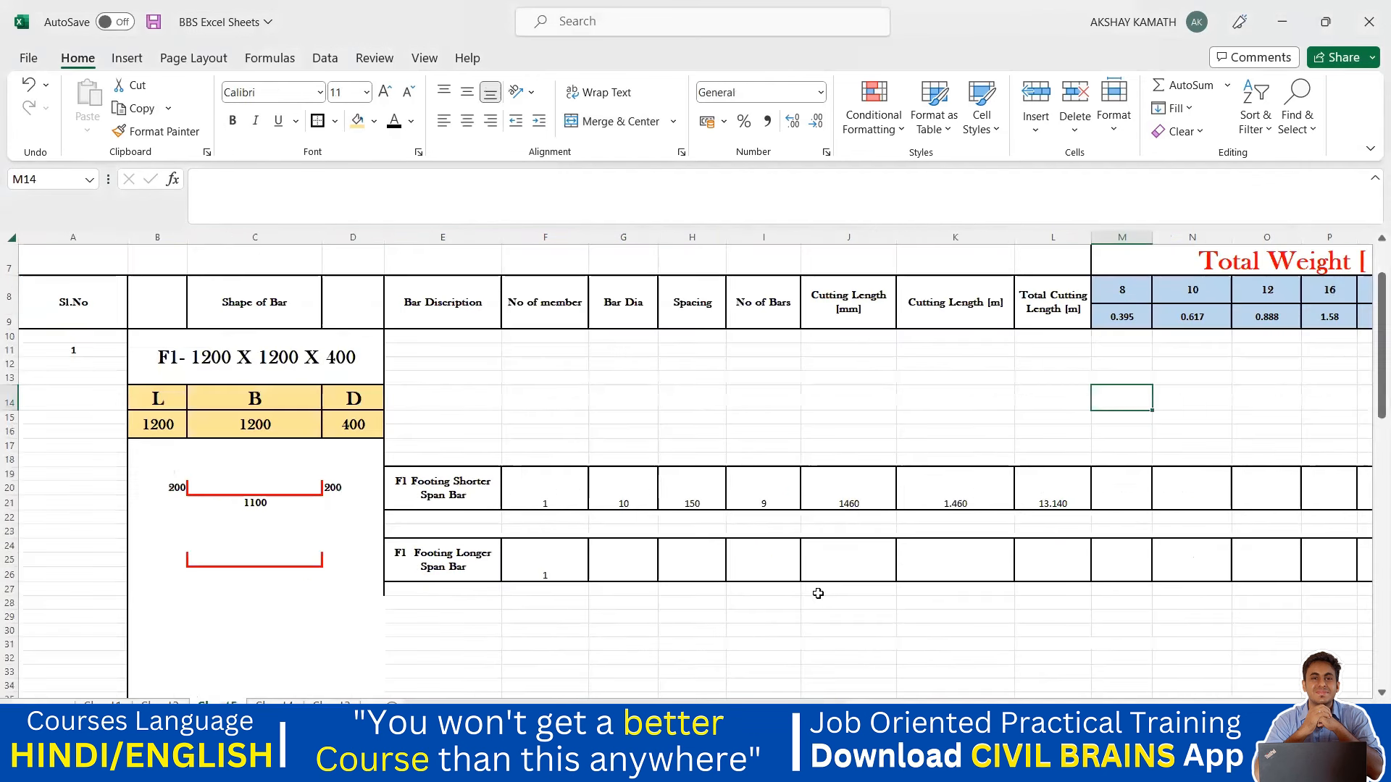
{"action": "left_click", "coordinate": [1095, 626]}
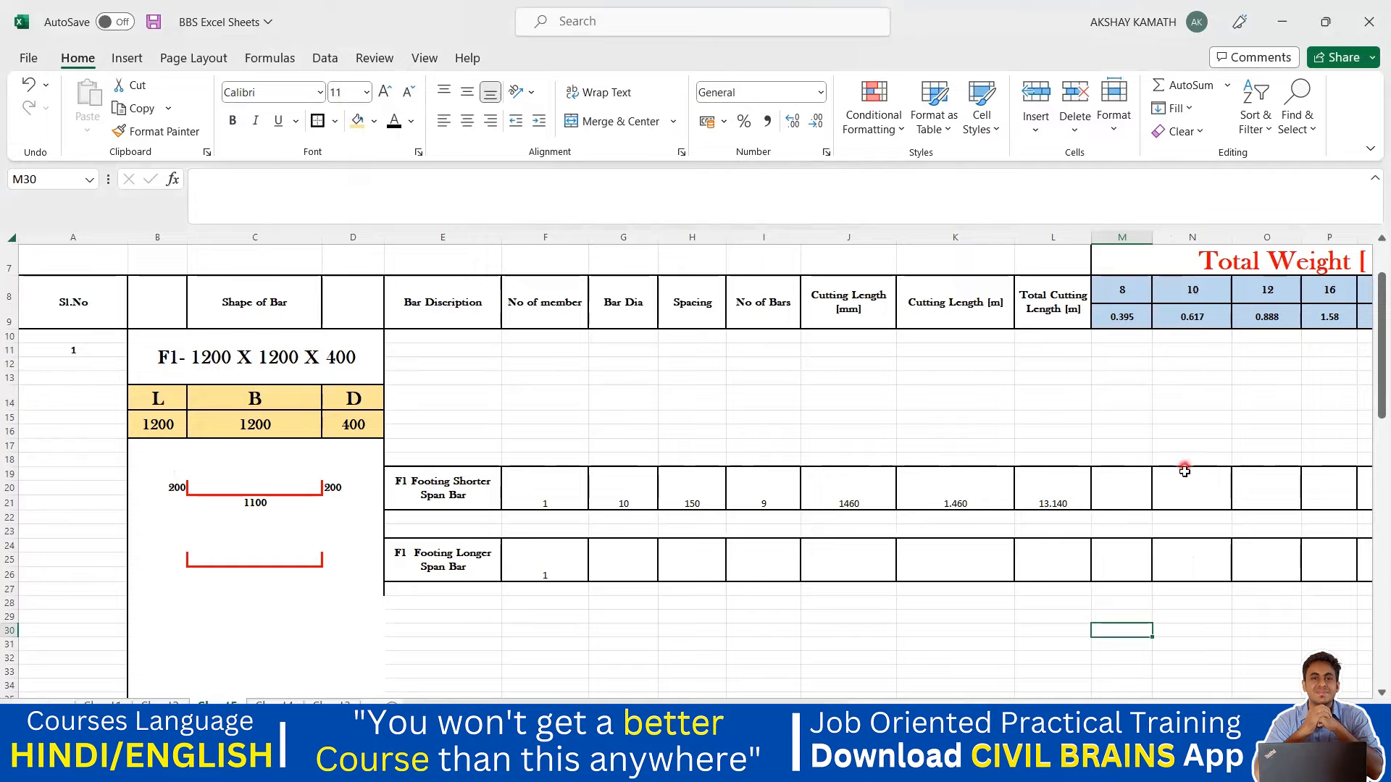
Calculate the shorter span bar's weight in the 10 mm column as total cutting length times unit weight, using +L19*N9.
{"action": "left_click", "coordinate": [1175, 495]}
{"action": "double_click", "coordinate": [1186, 488]}
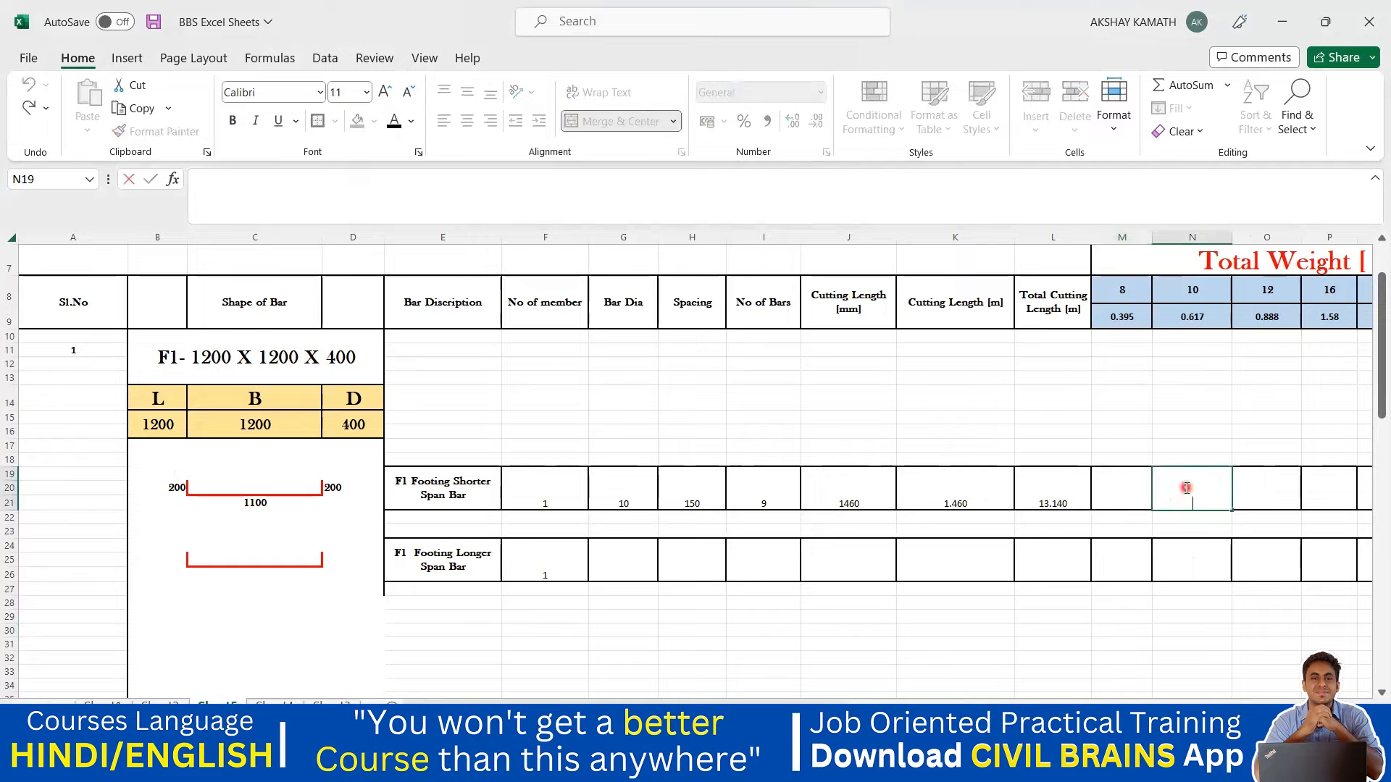
{"action": "type", "text": "+"}
{"action": "left_click", "coordinate": [1055, 497]}
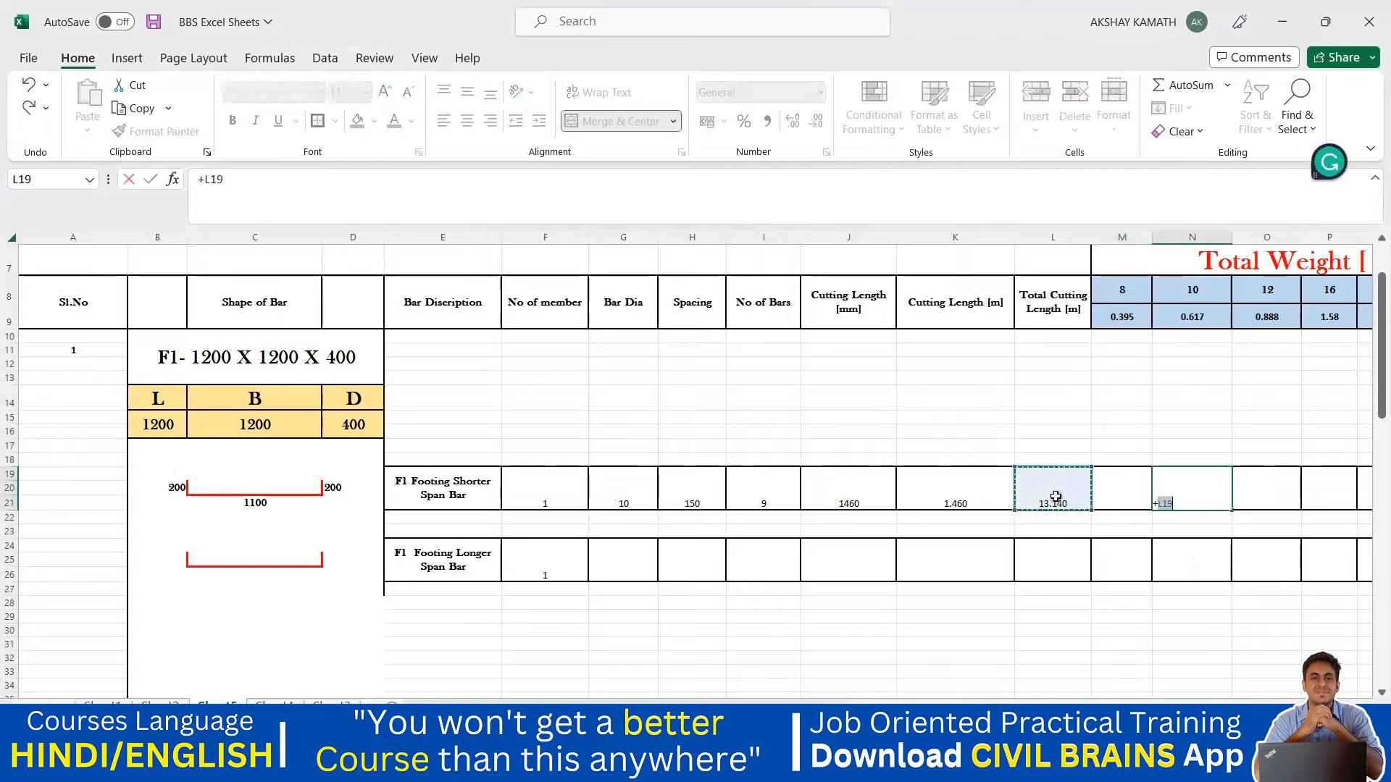
{"action": "type", "text": "*"}
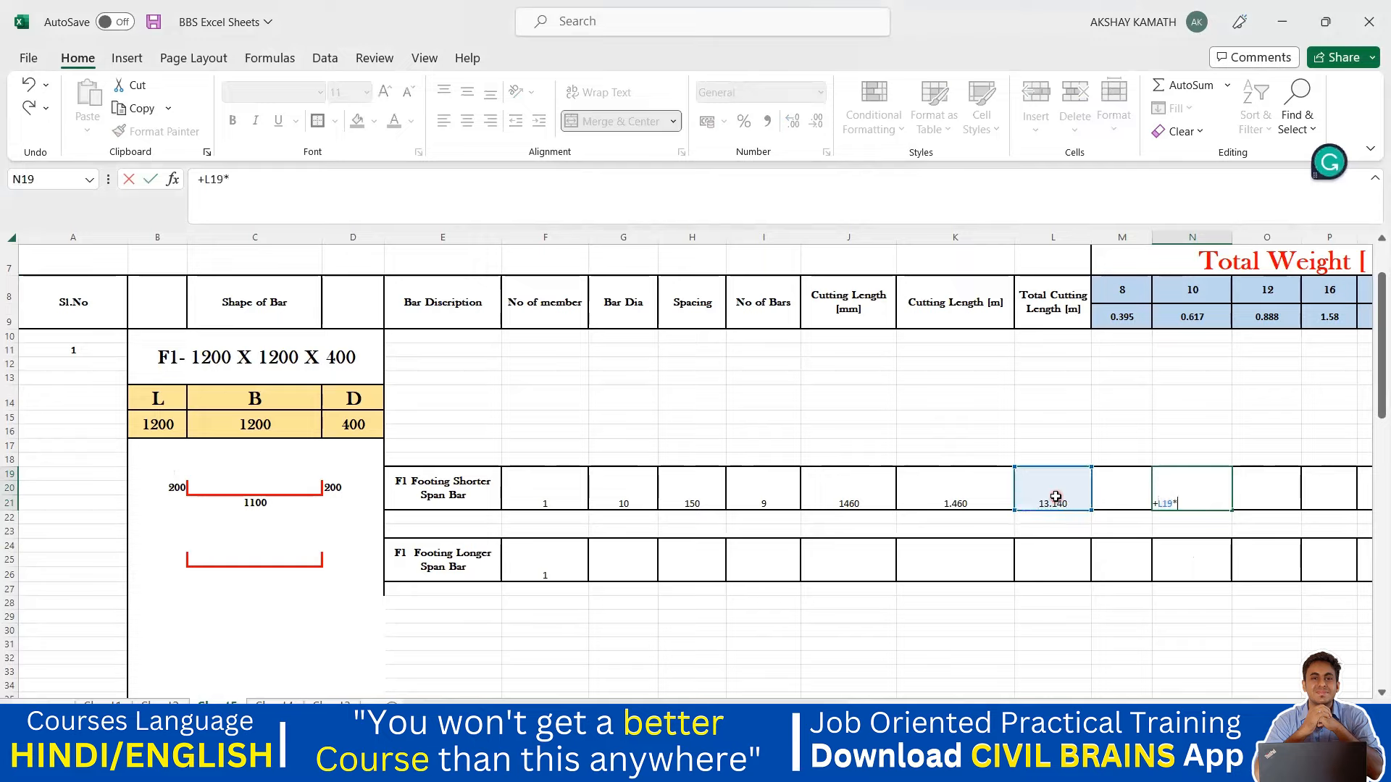
{"action": "left_click", "coordinate": [1198, 317]}
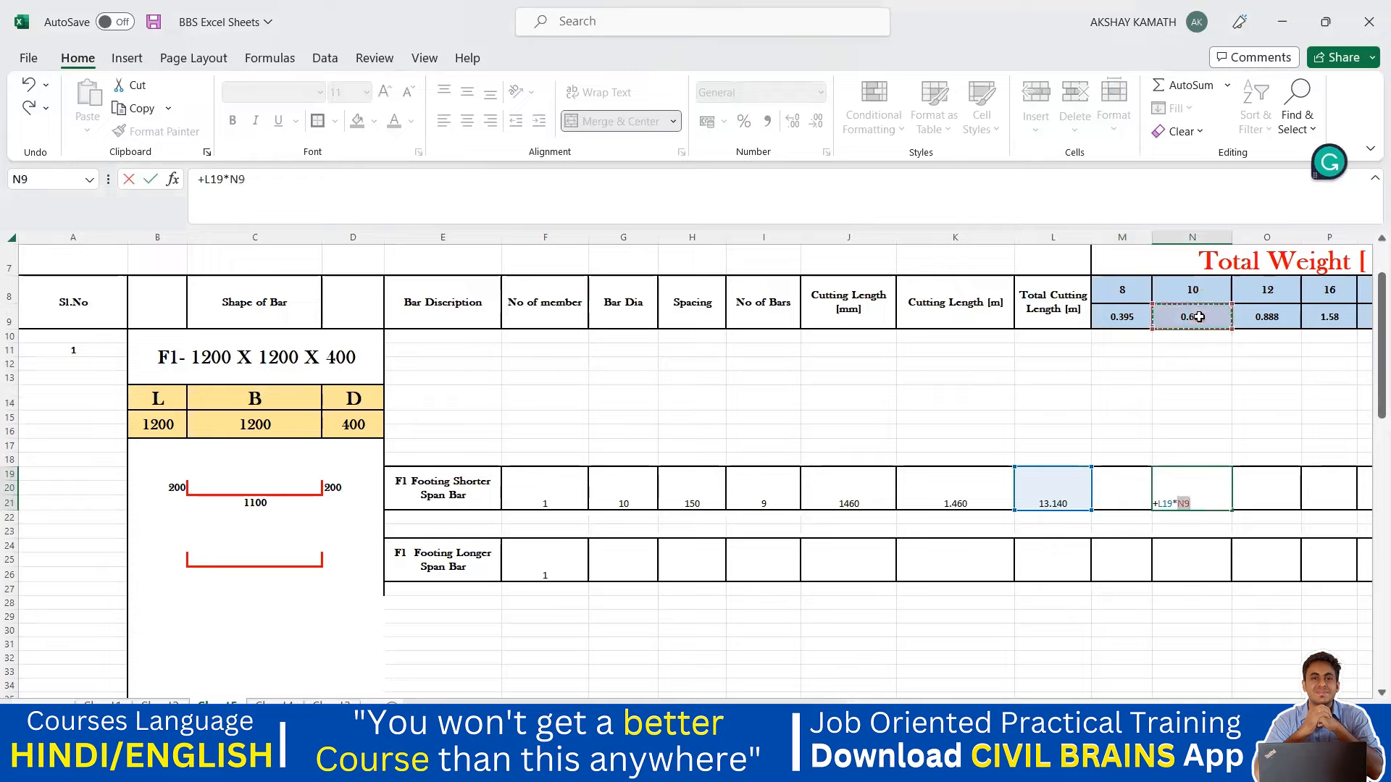
{"action": "key", "text": "Return"}
Display the shorter span bar's weight in cell N19 with three decimal places.
{"action": "left_click", "coordinate": [1192, 482]}
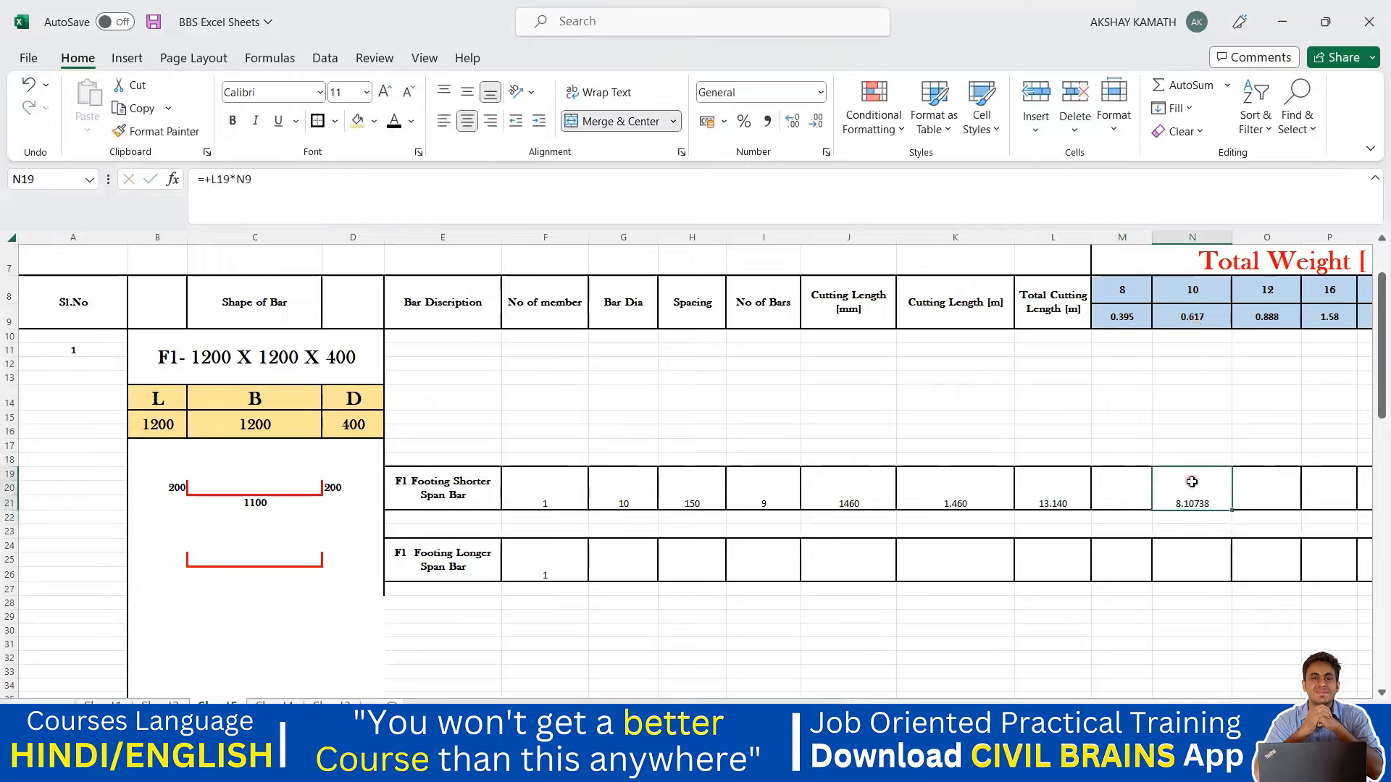
{"action": "left_click", "coordinate": [797, 122]}
{"action": "left_click", "coordinate": [820, 123]}
{"action": "left_click", "coordinate": [820, 123]}
{"action": "left_click", "coordinate": [794, 121]}
{"action": "left_click", "coordinate": [1177, 399]}
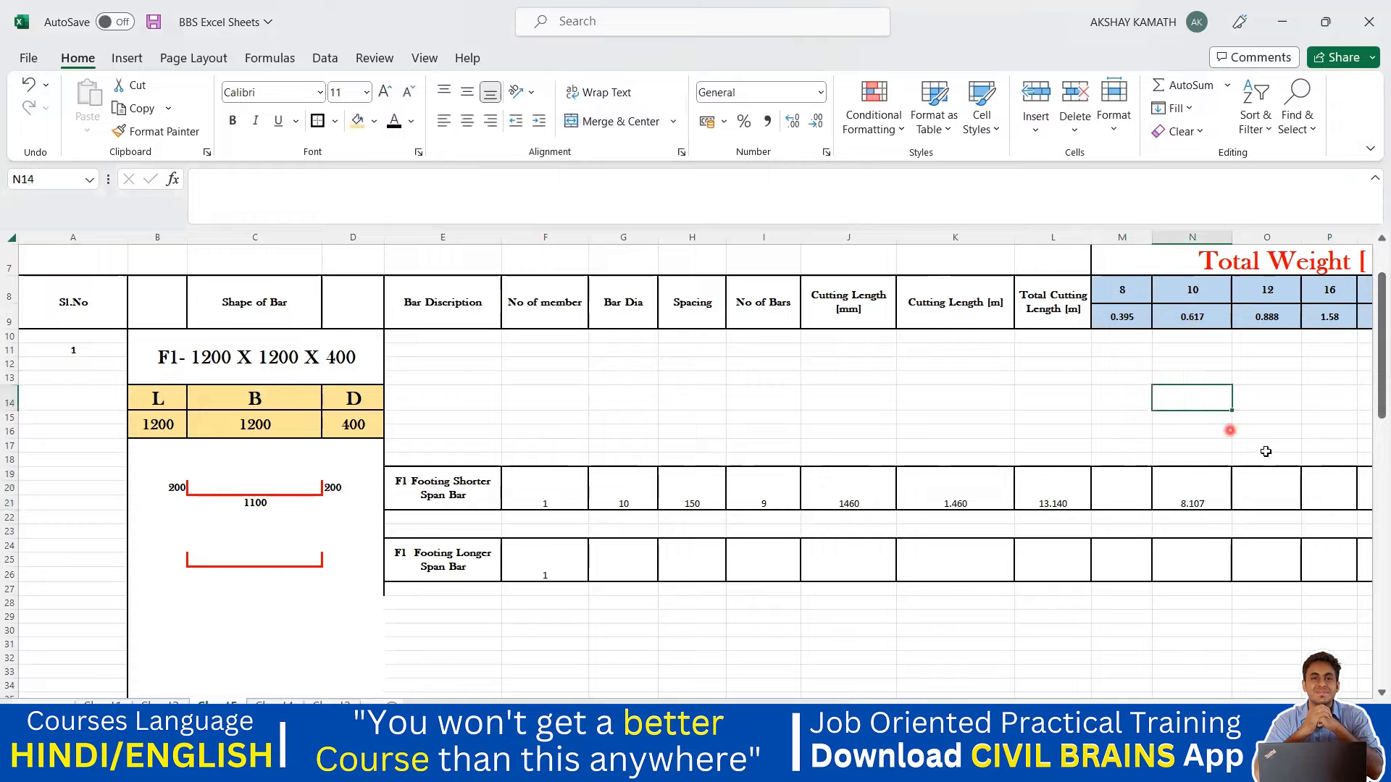
{"action": "left_click", "coordinate": [1203, 497]}
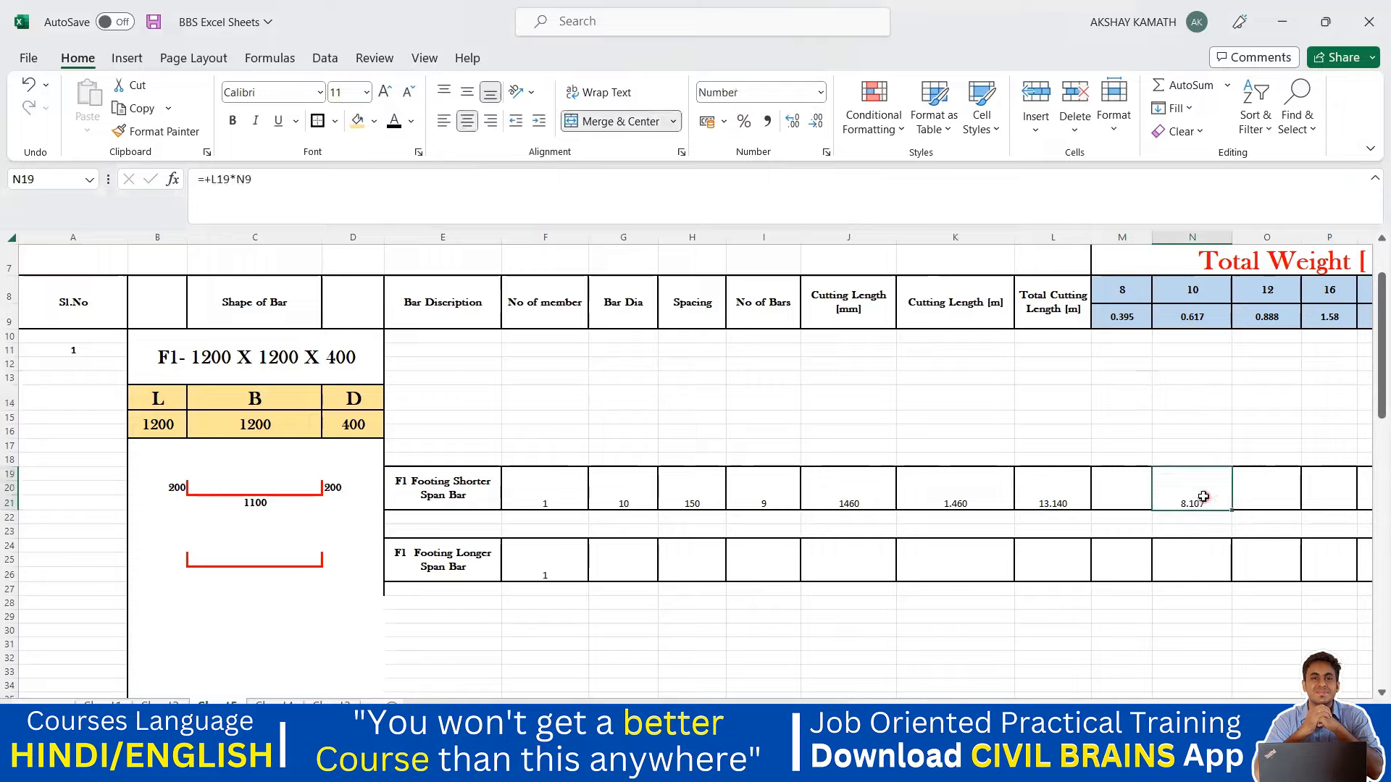
{"action": "left_click", "coordinate": [546, 531]}
{"action": "left_click", "coordinate": [1208, 500]}
{"action": "left_click", "coordinate": [1180, 404]}
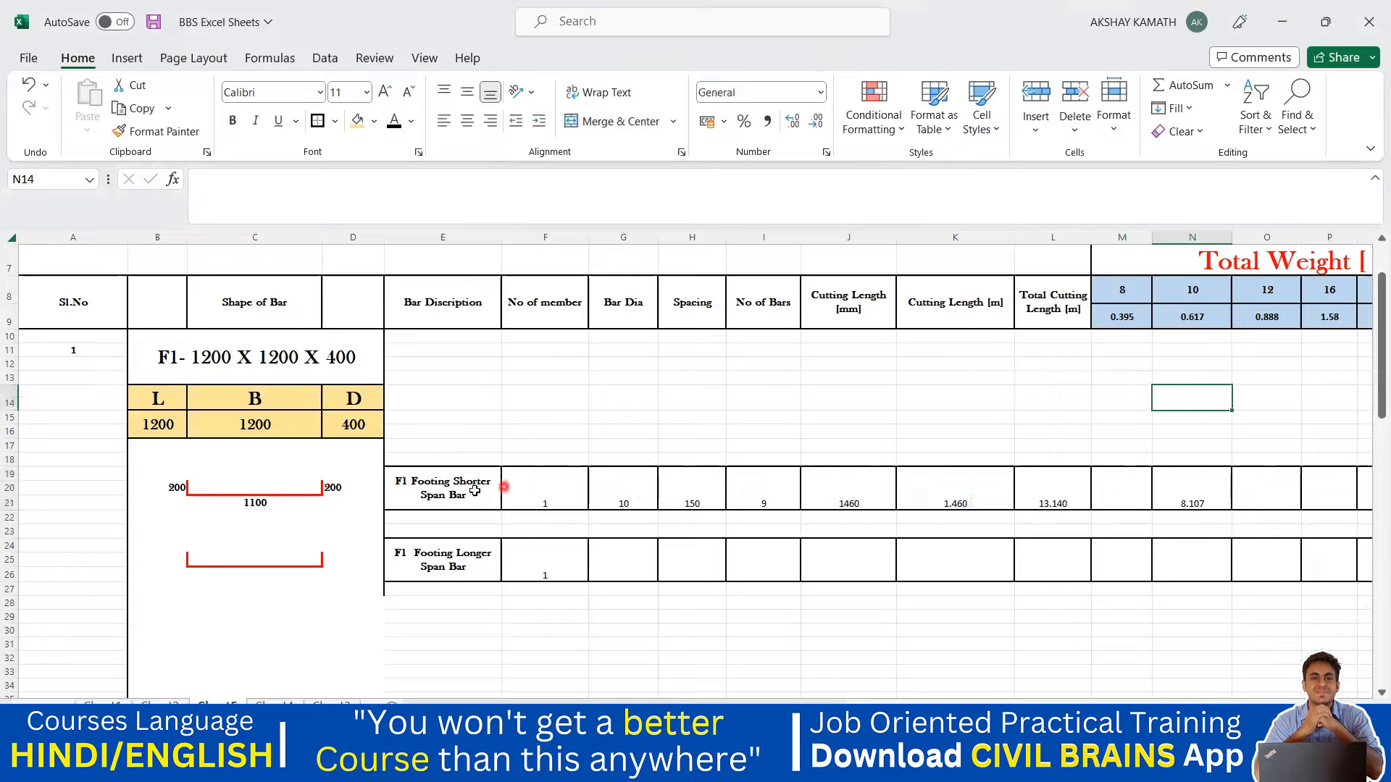
Format both F1 bar rows, from the description across the weight columns, middle-aligned in bold Baskerville Old Face at size 12.
{"action": "left_click_drag", "start_coordinate": [474, 490], "coordinate": [1027, 556]}
{"action": "left_click", "coordinate": [468, 99]}
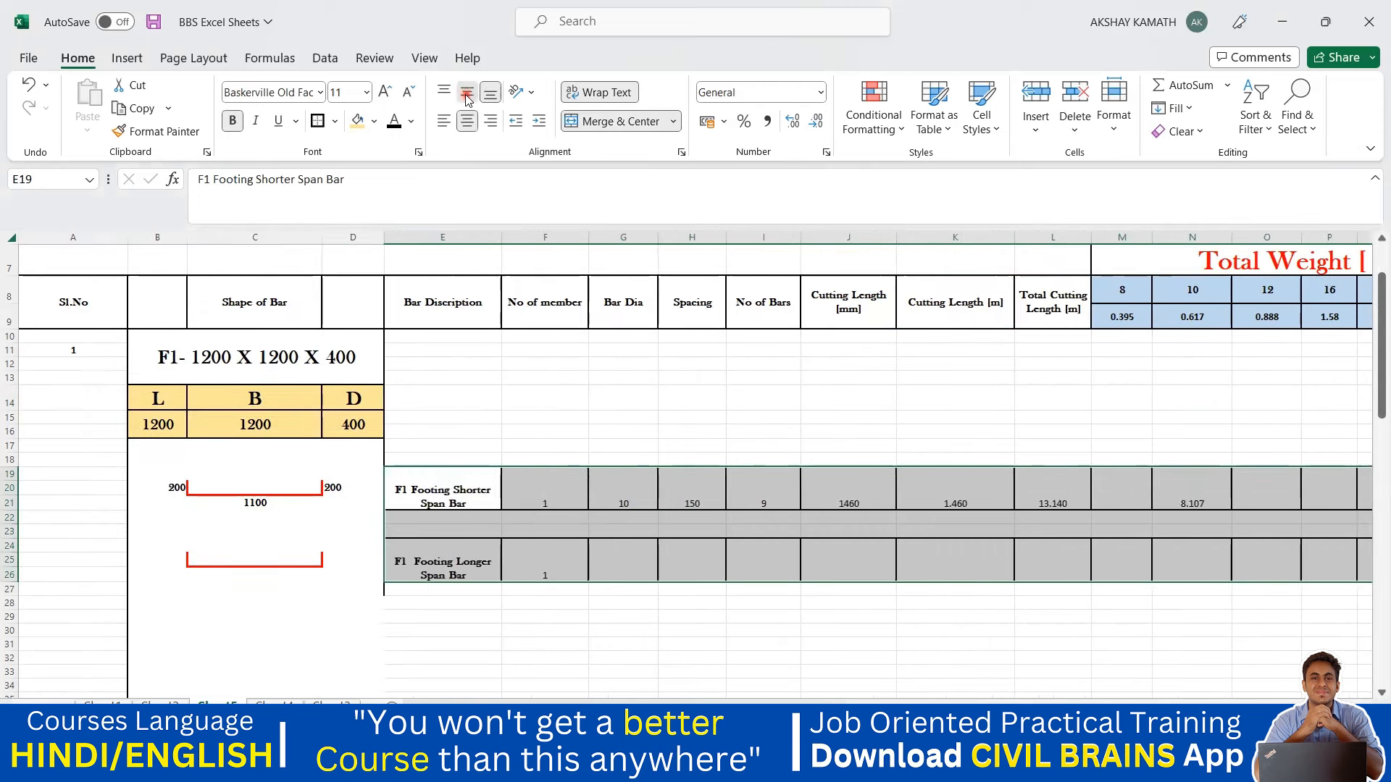
{"action": "left_click", "coordinate": [319, 92]}
{"action": "left_click", "coordinate": [319, 316]}
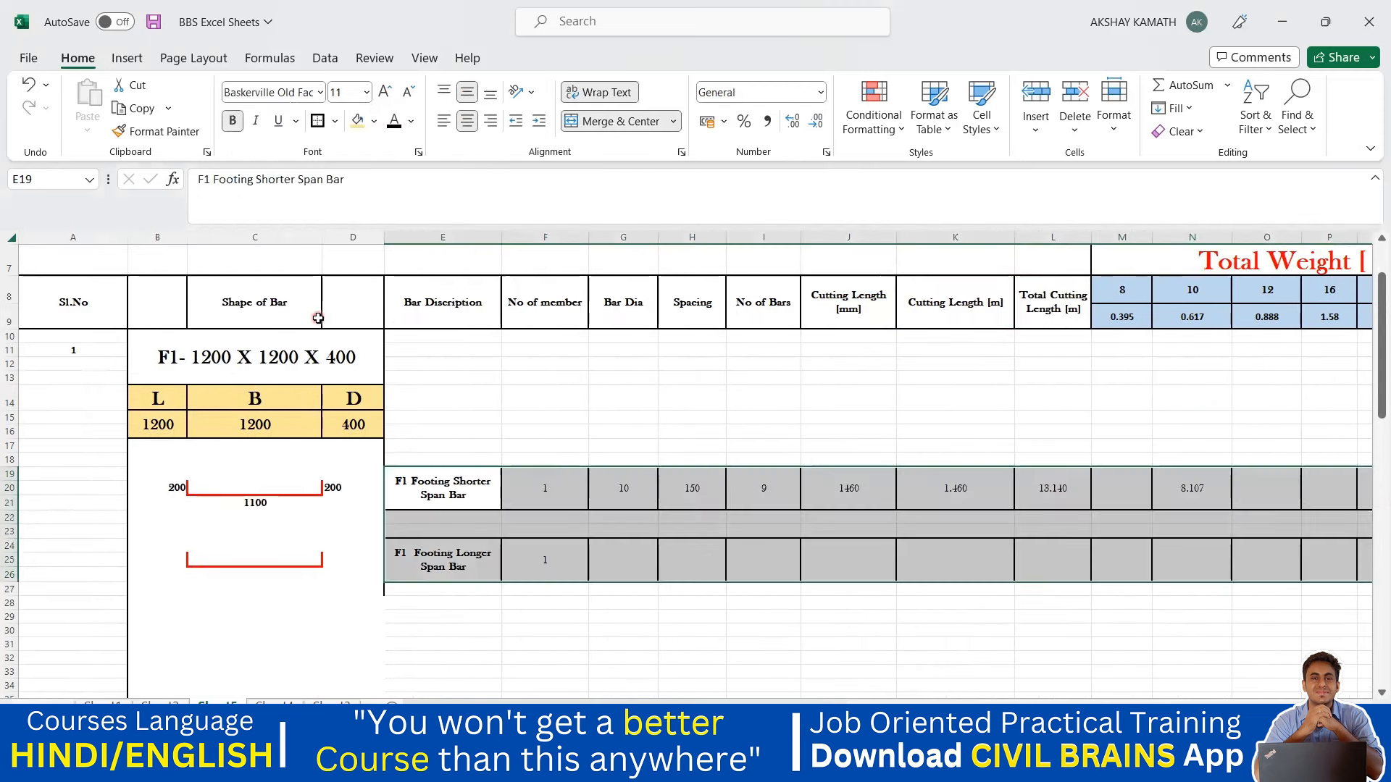
{"action": "left_click", "coordinate": [389, 92]}
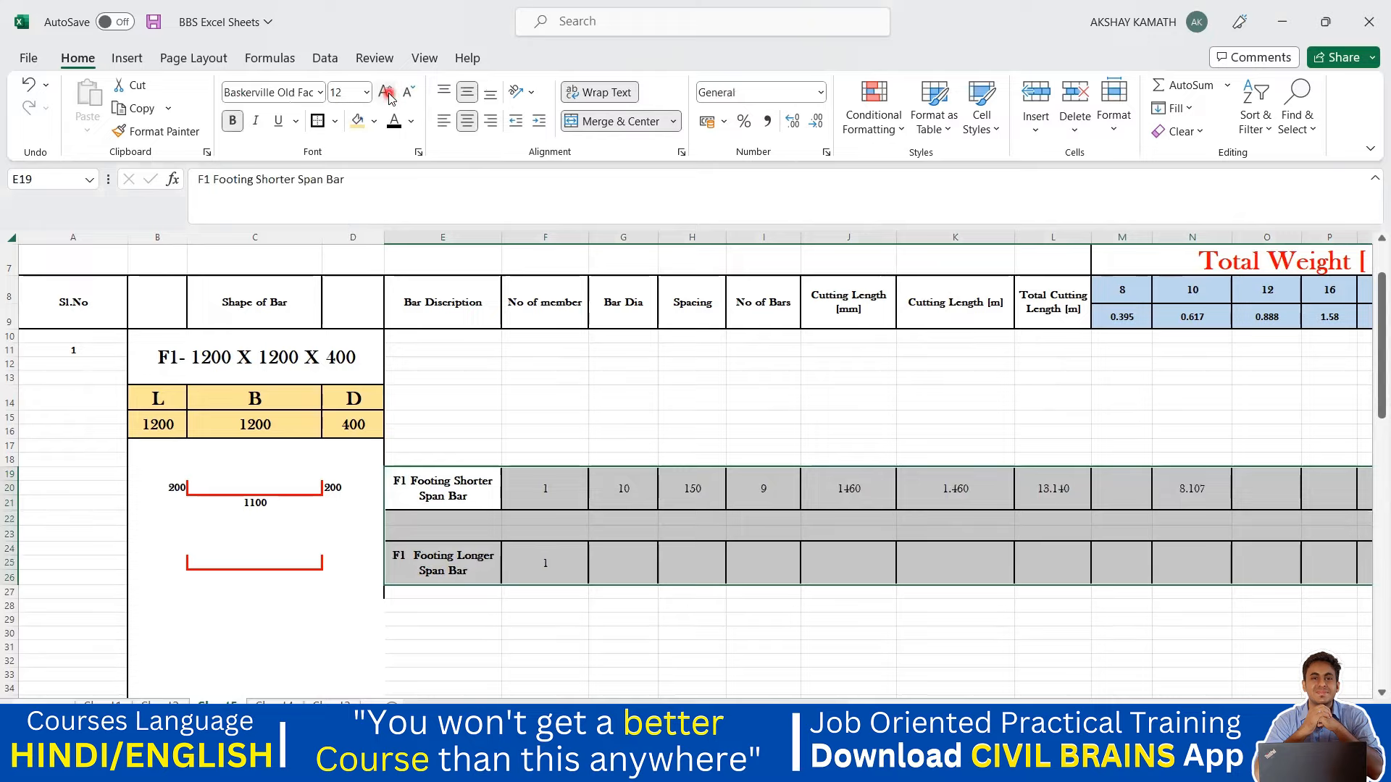
{"action": "left_click", "coordinate": [233, 124]}
{"action": "left_click", "coordinate": [233, 125]}
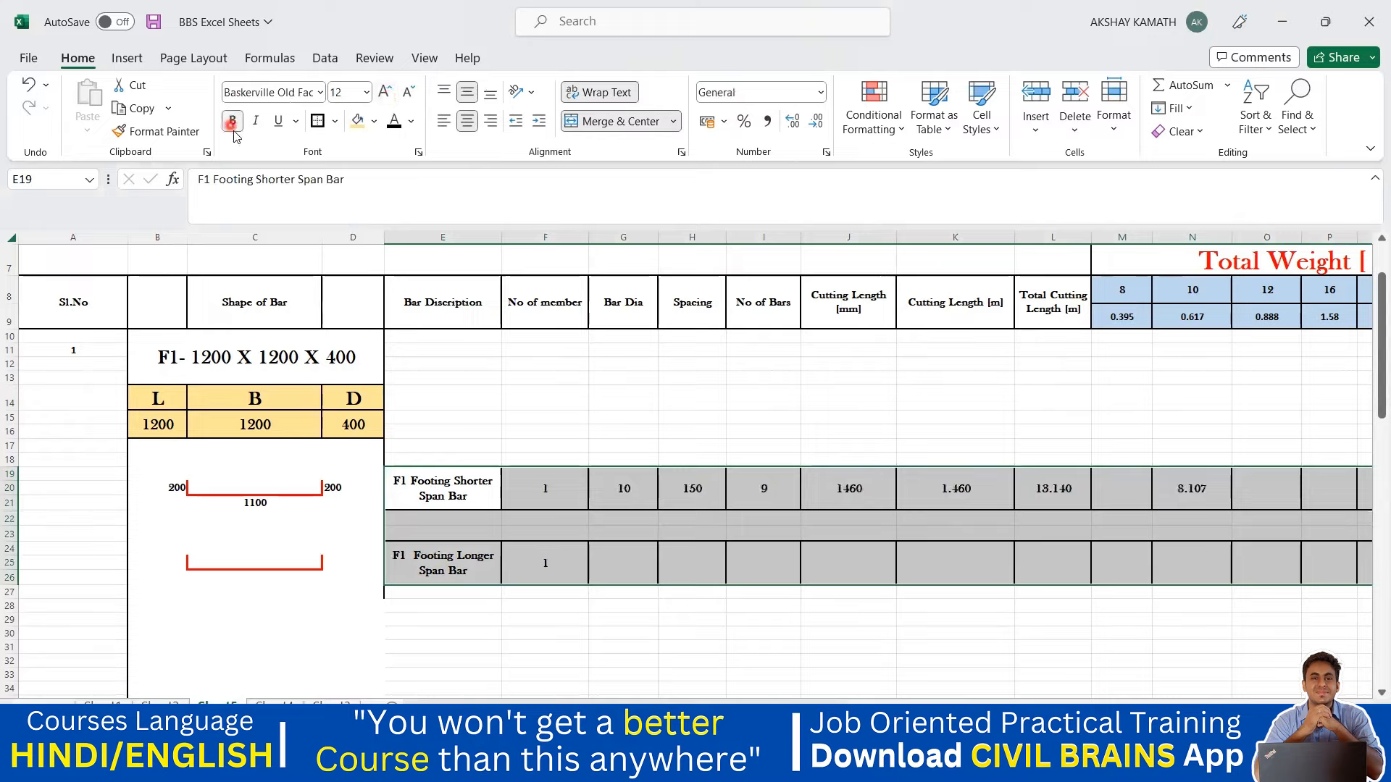
{"action": "left_click", "coordinate": [848, 398]}
{"action": "left_click_drag", "start_coordinate": [983, 706], "coordinate": [923, 705]}
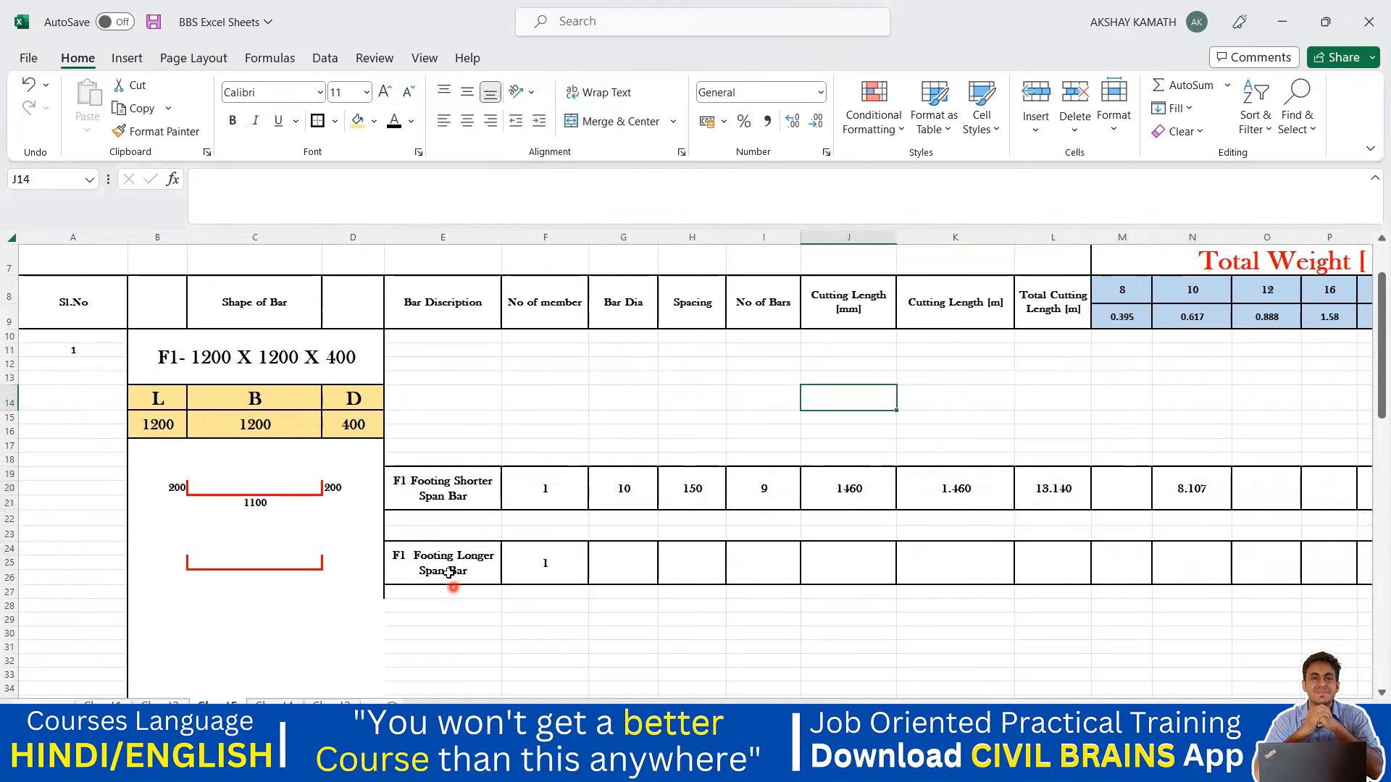
{"action": "left_click", "coordinate": [521, 646]}
Calculate the longer span bar's base length in C26 by deducting 50 mm cover from each end of L, using +(B15-50-50).
{"action": "left_click", "coordinate": [237, 576]}
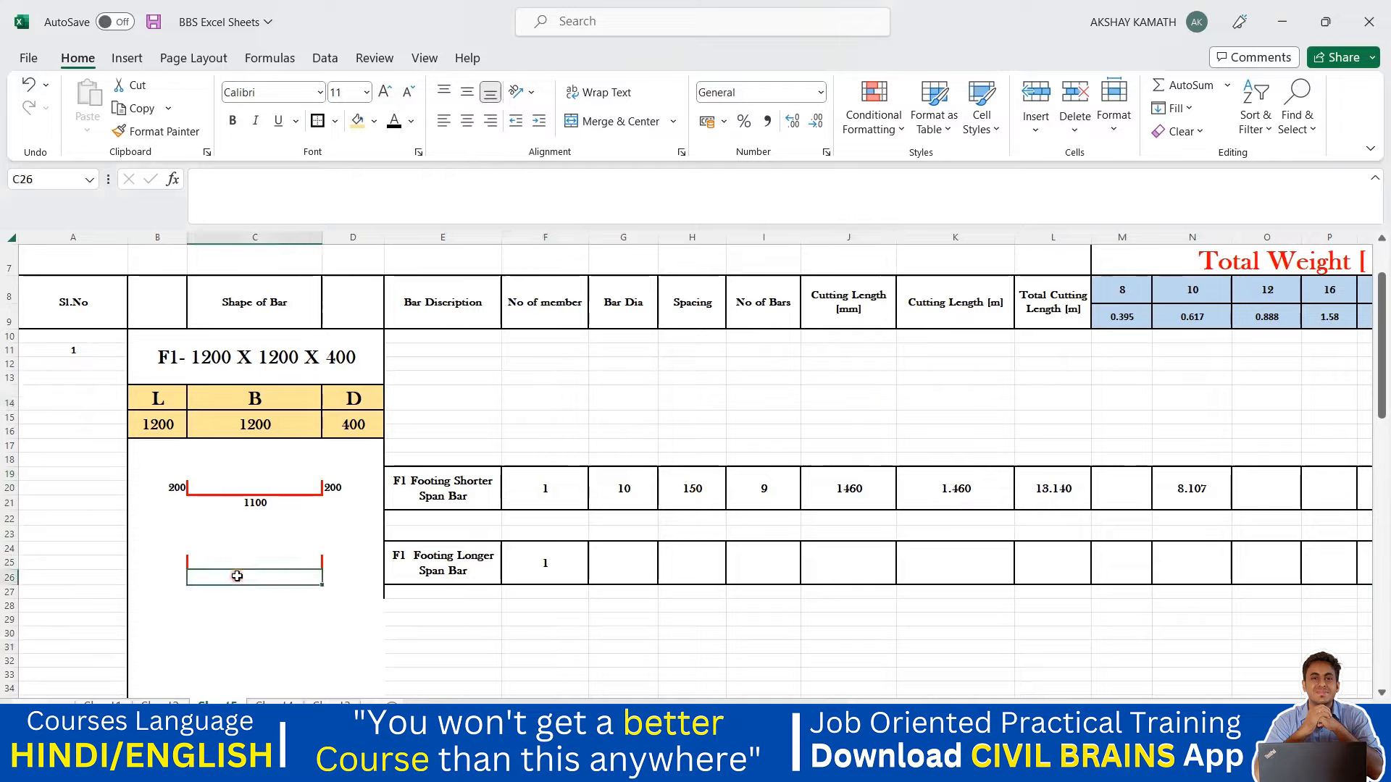
{"action": "double_click", "coordinate": [241, 576]}
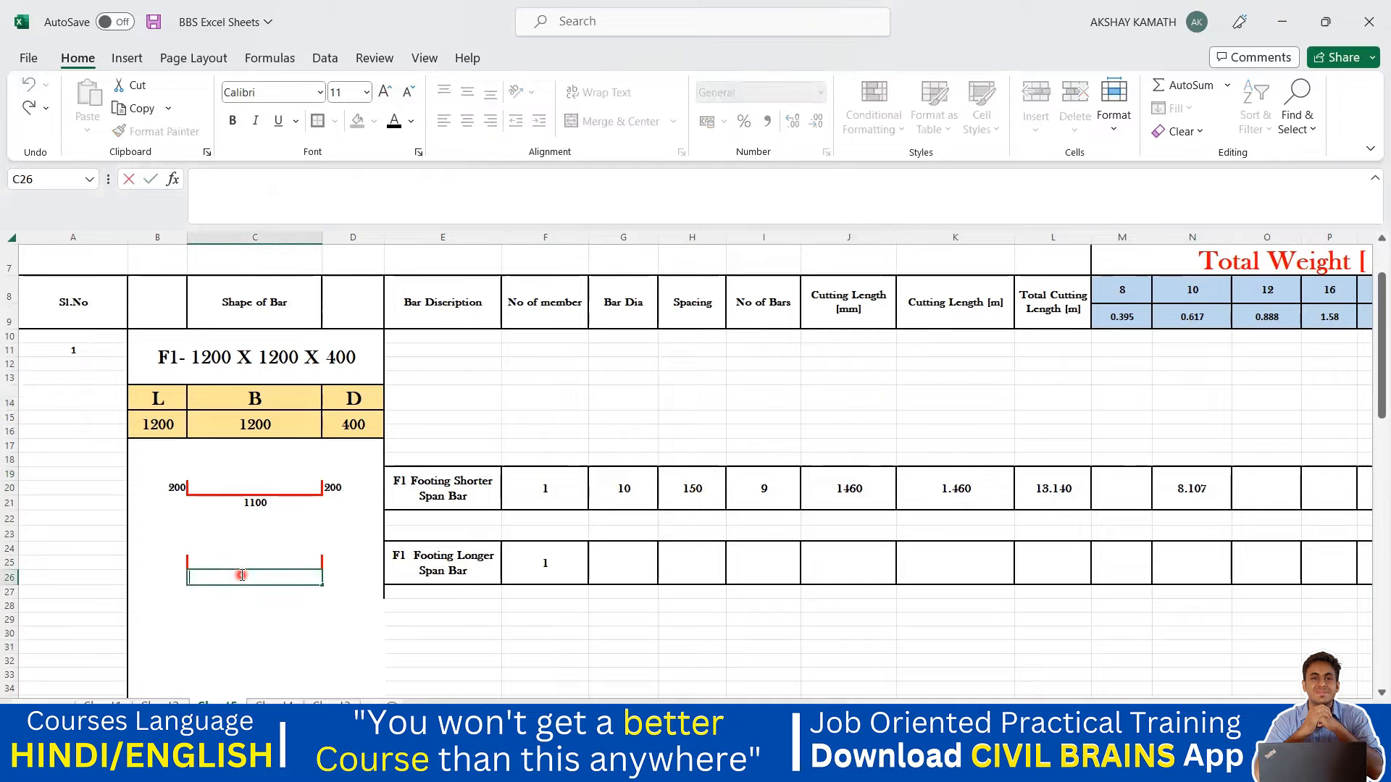
{"action": "type", "text": "+"}
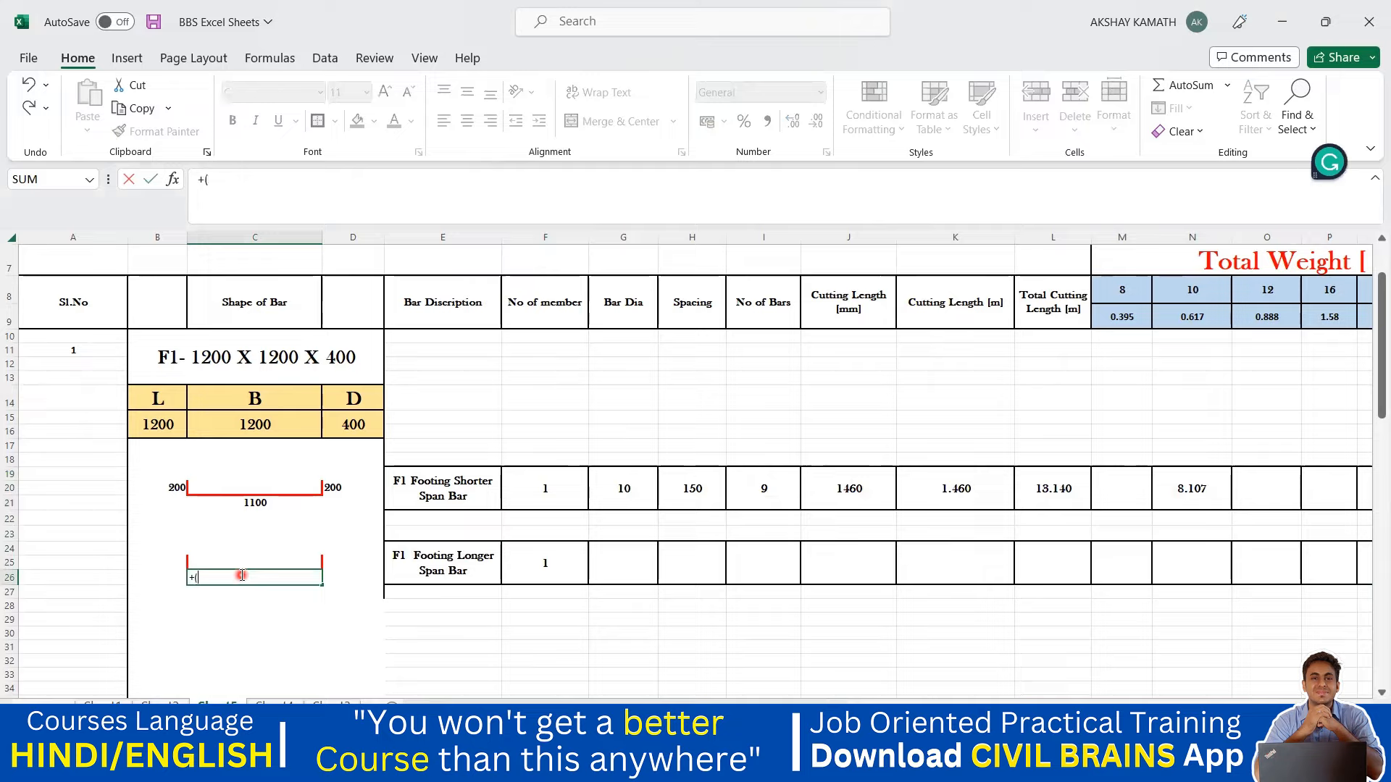
{"action": "type", "text": "("}
{"action": "left_click", "coordinate": [161, 430]}
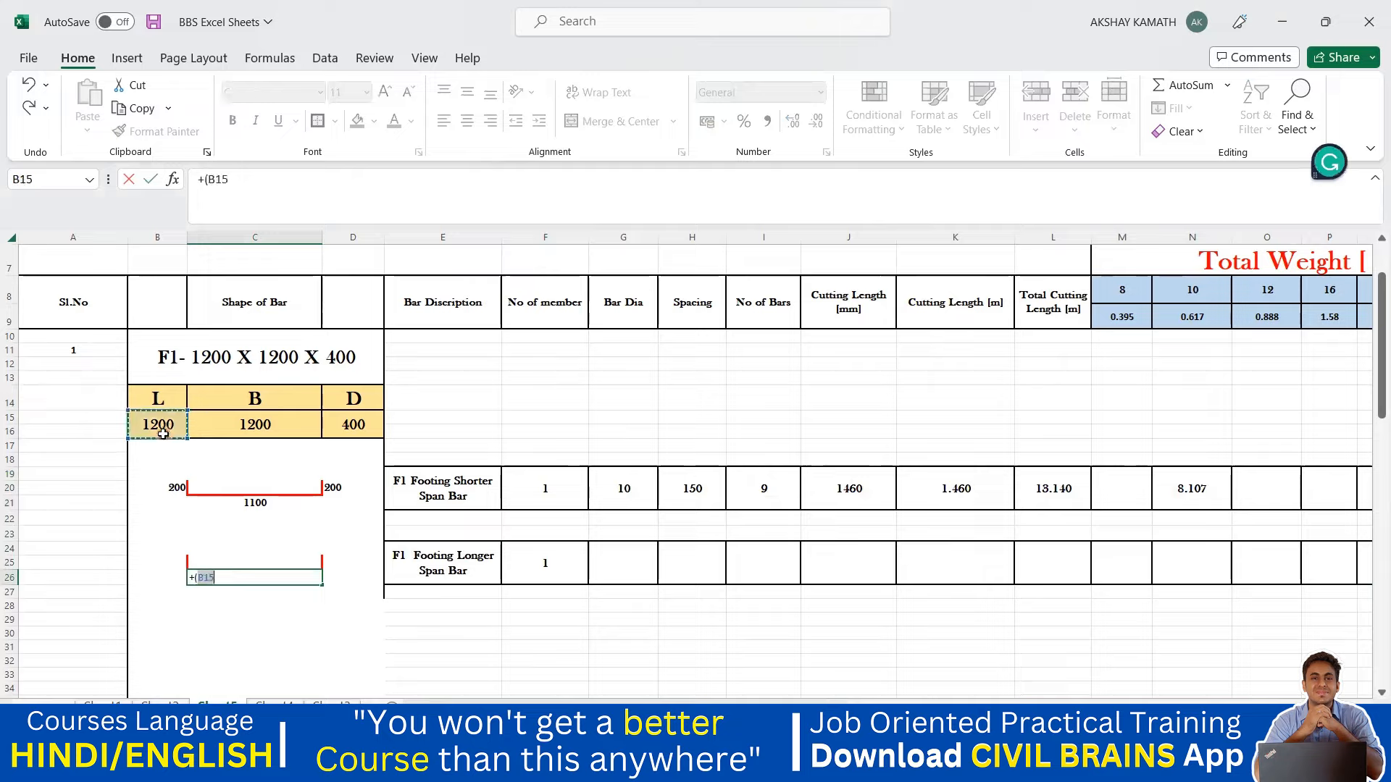
{"action": "type", "text": "-50-50"}
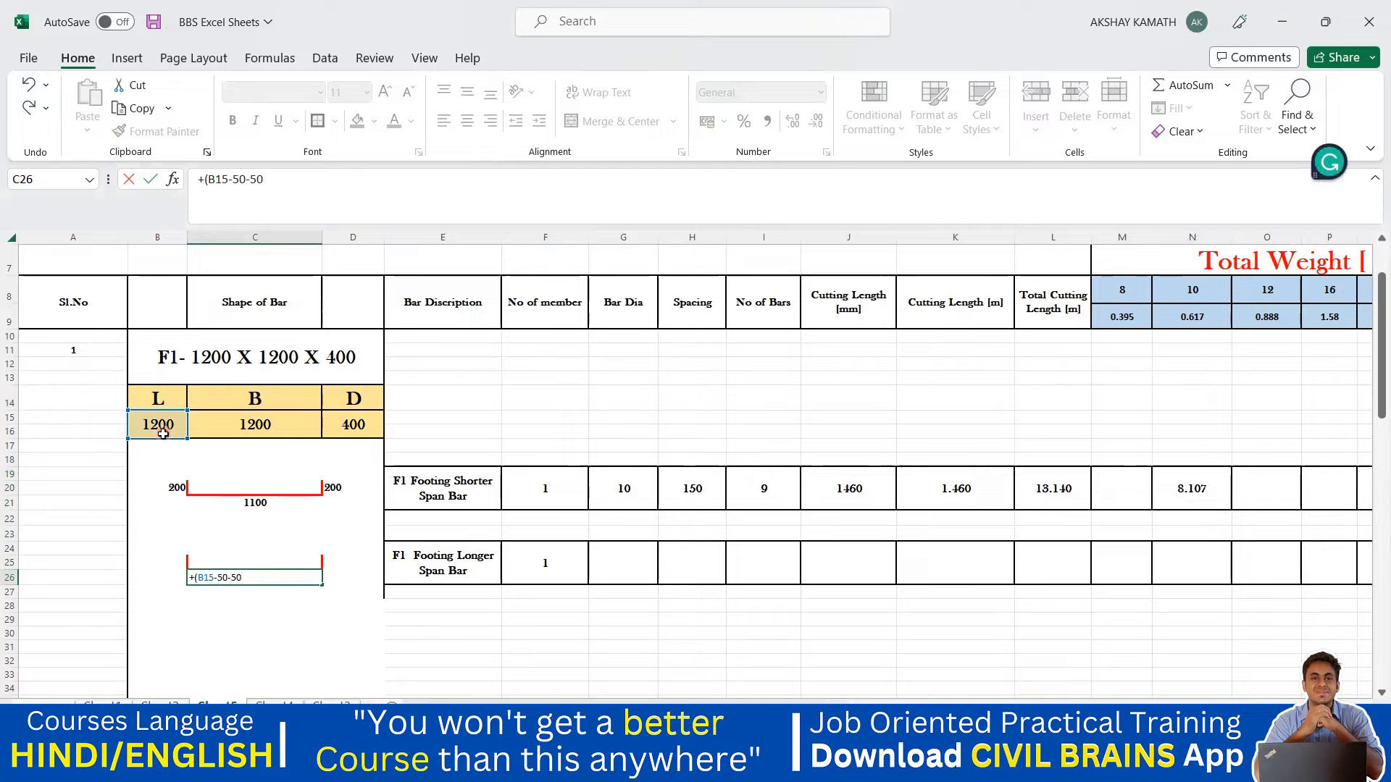
{"action": "type", "text": ")"}
{"action": "key", "text": "Return"}
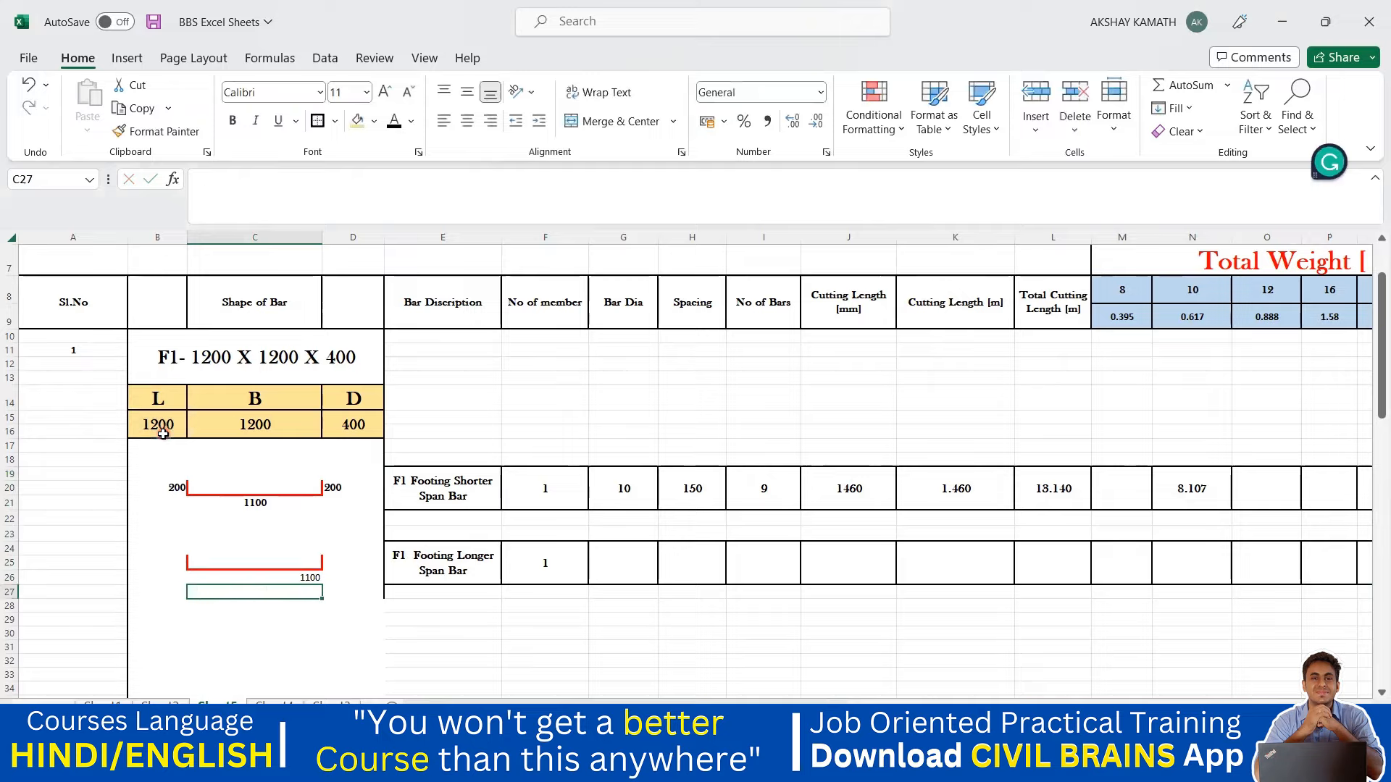
Centre the longer span bar's base length in C26 and format it in bold Baskerville Old Face.
{"action": "left_click", "coordinate": [290, 579]}
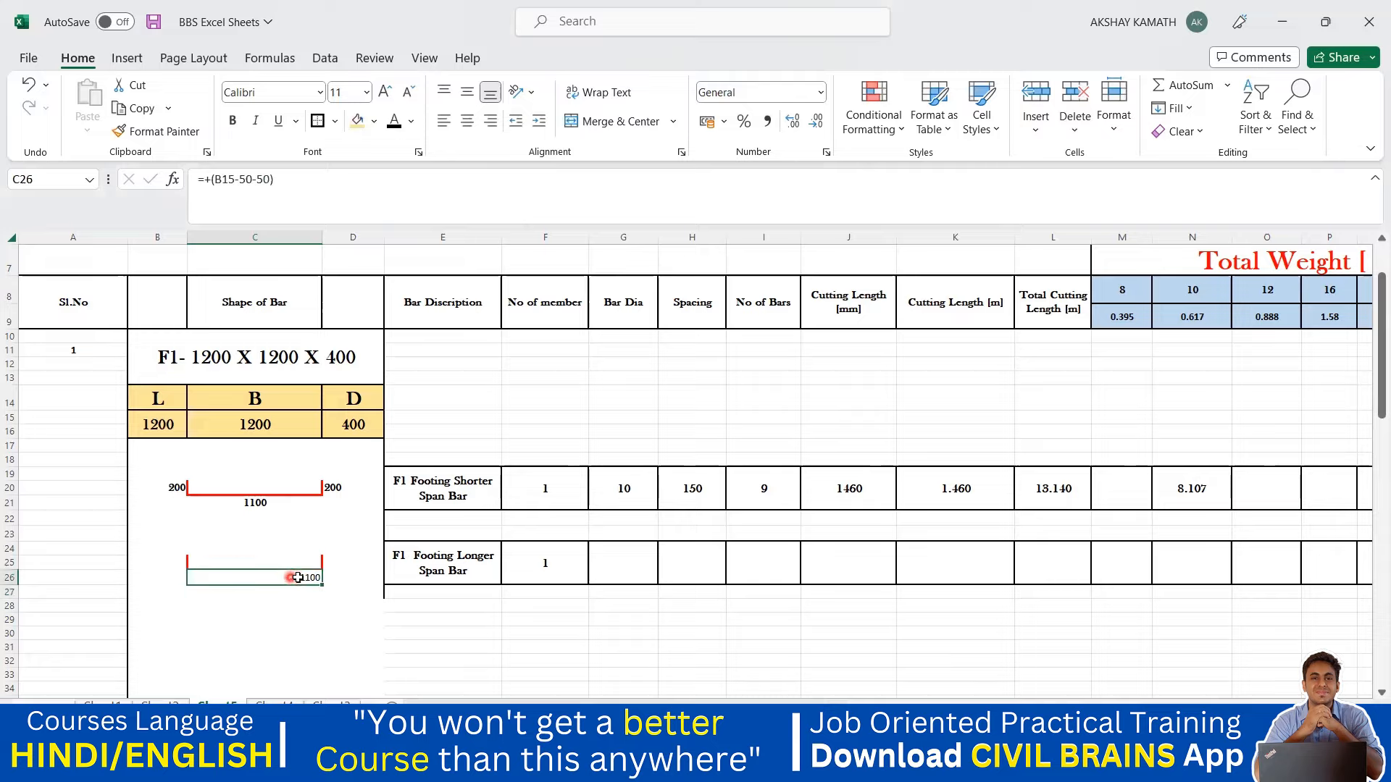
{"action": "left_click", "coordinate": [468, 128]}
{"action": "left_click", "coordinate": [233, 120]}
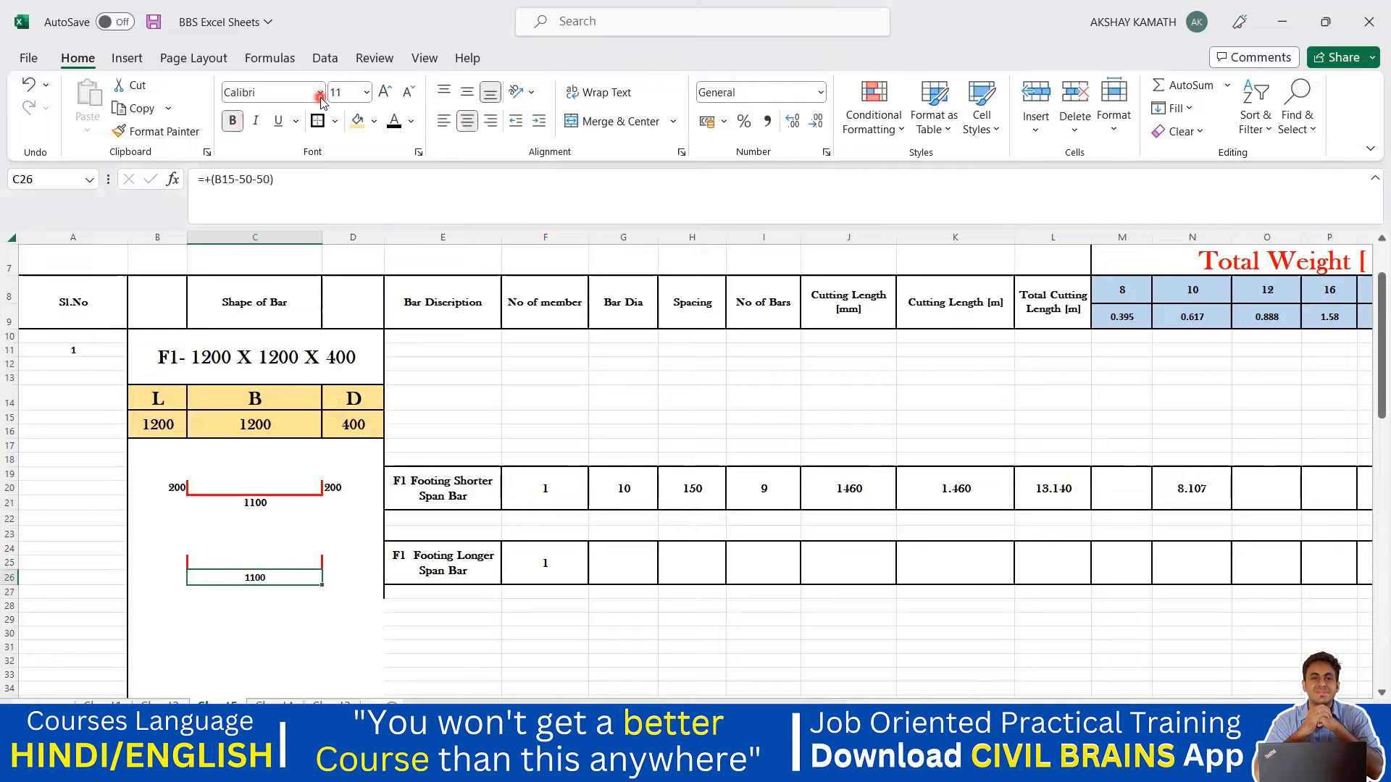
{"action": "left_click", "coordinate": [320, 94]}
{"action": "scroll", "coordinate": [329, 406], "scroll_direction": "down", "scroll_amount": 8}
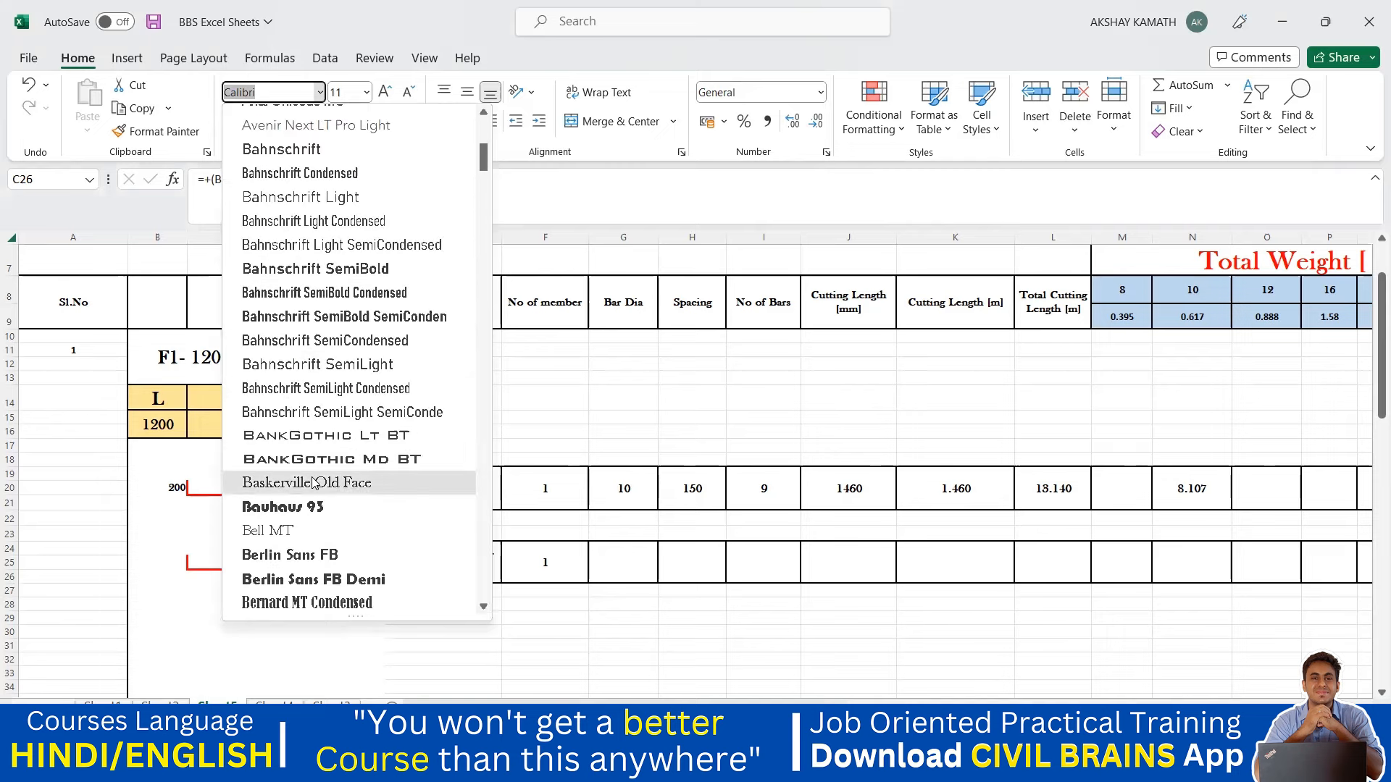
{"action": "left_click", "coordinate": [312, 484]}
{"action": "left_click", "coordinate": [413, 641]}
Link the left leg length of the longer span bar in B25 to the shorter span bar's leg length in B20.
{"action": "left_click", "coordinate": [348, 565]}
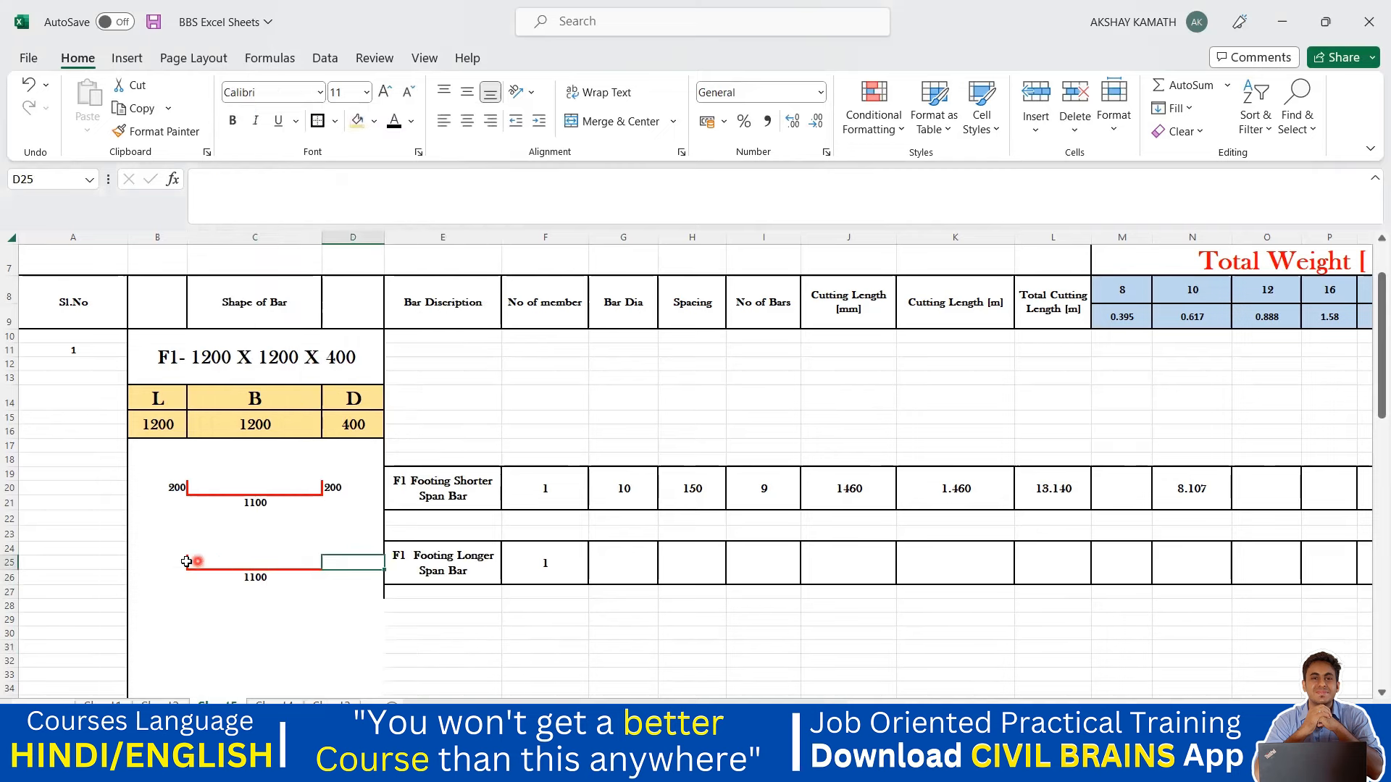
{"action": "left_click", "coordinate": [180, 563]}
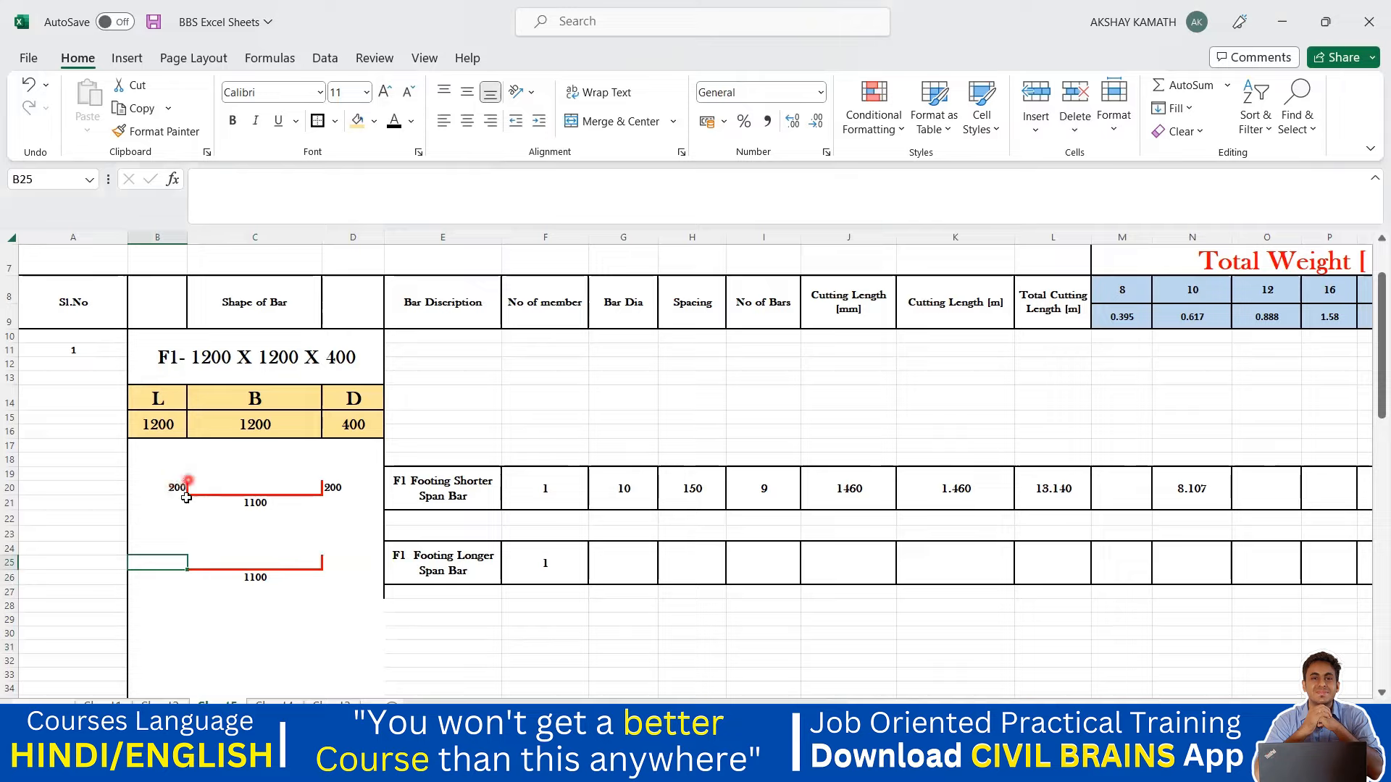
{"action": "left_click", "coordinate": [335, 576]}
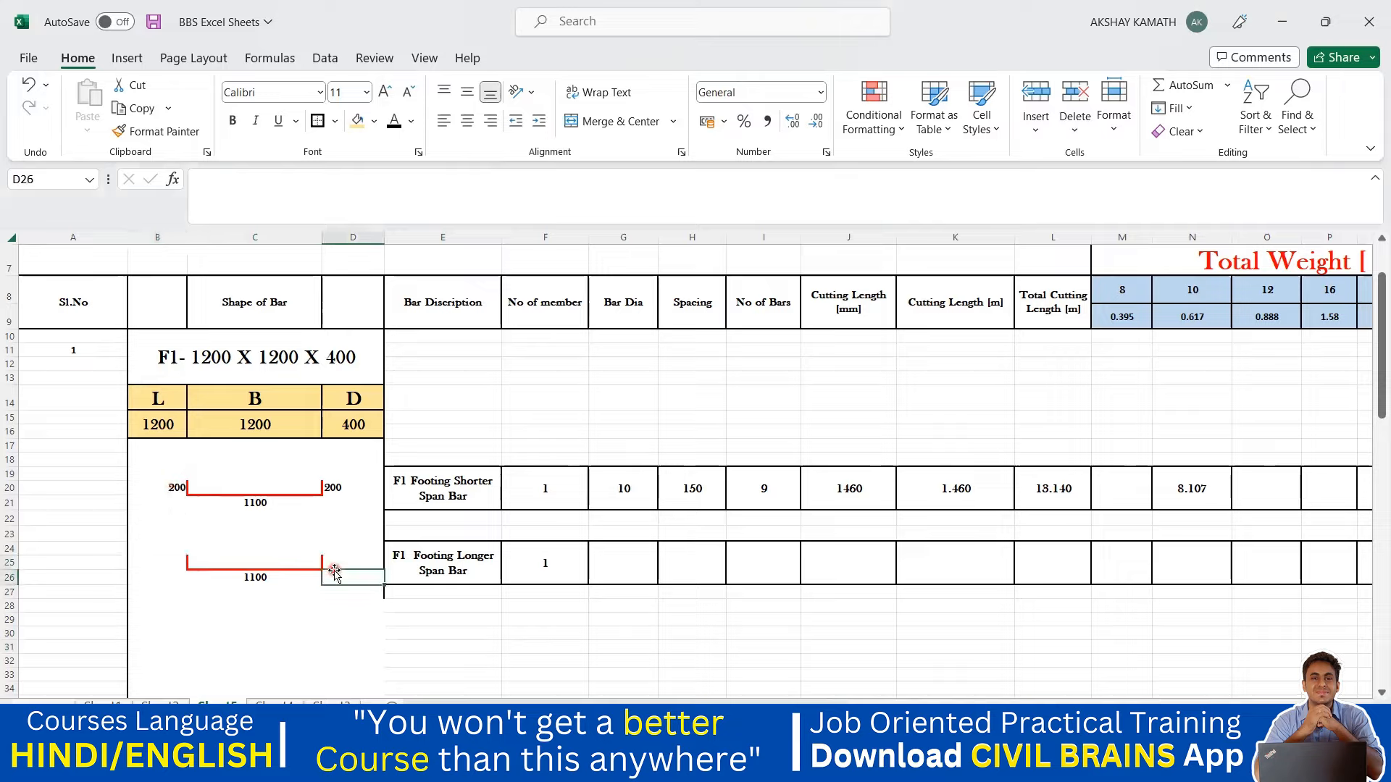
{"action": "double_click", "coordinate": [181, 564]}
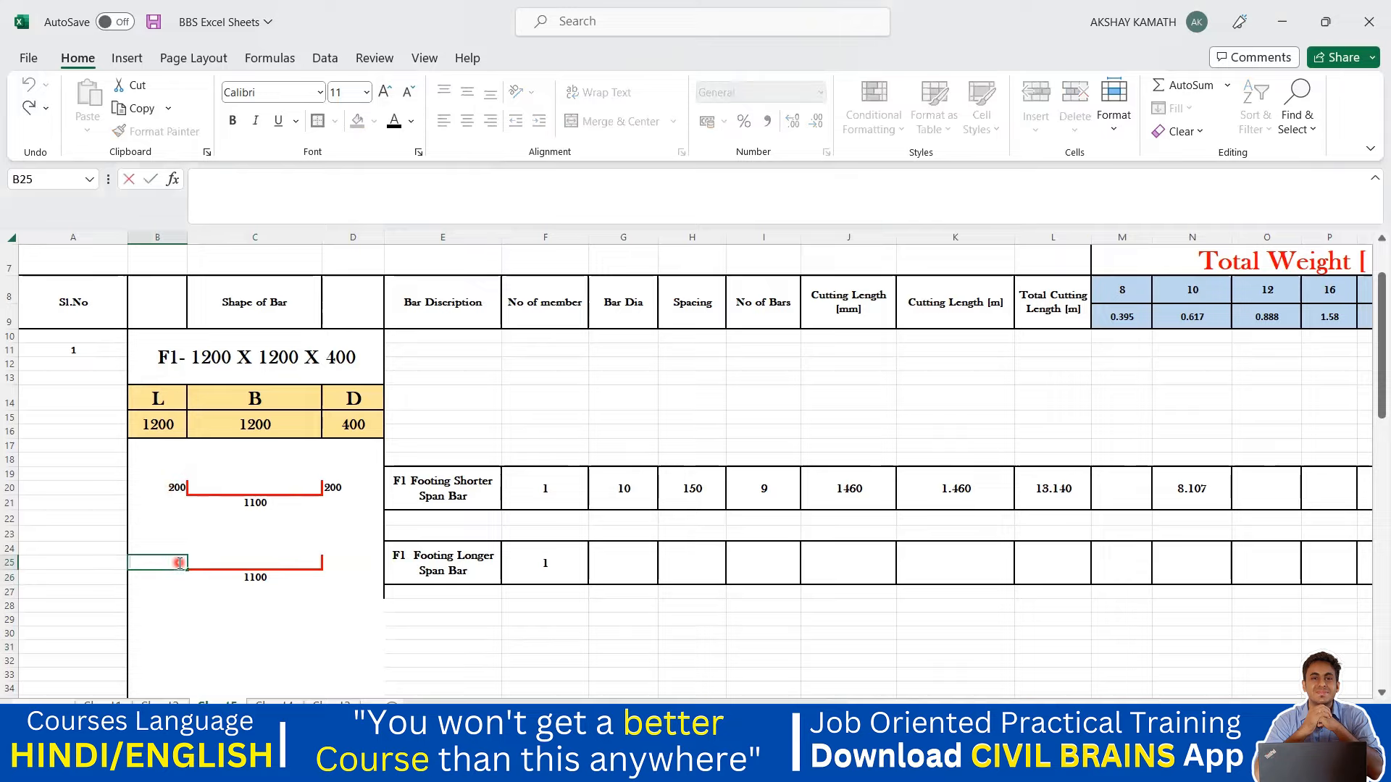
{"action": "type", "text": "="}
{"action": "left_click", "coordinate": [176, 488]}
{"action": "key", "text": "Return"}
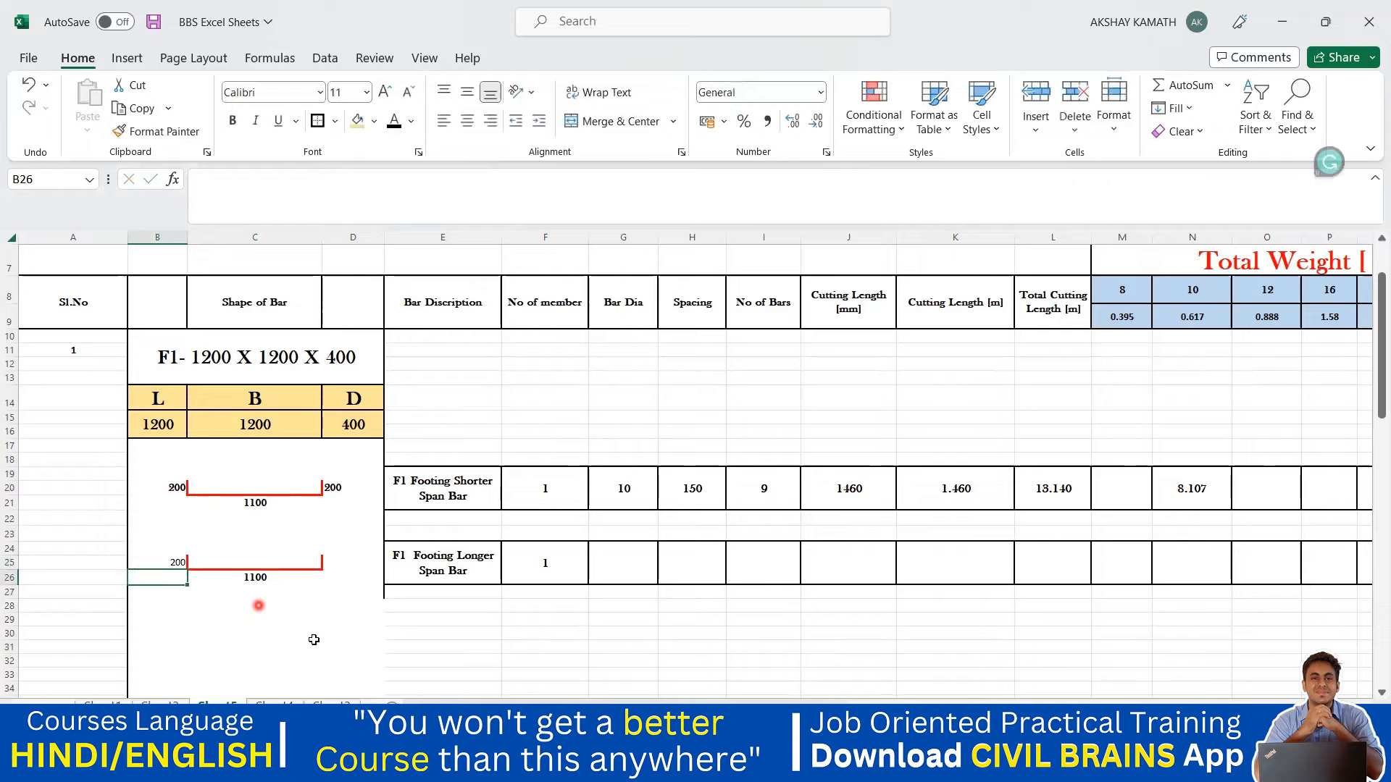
Link the right leg length of the longer span bar in D25 to its left leg length with +B25.
{"action": "left_click", "coordinate": [338, 561]}
{"action": "type", "text": "+"}
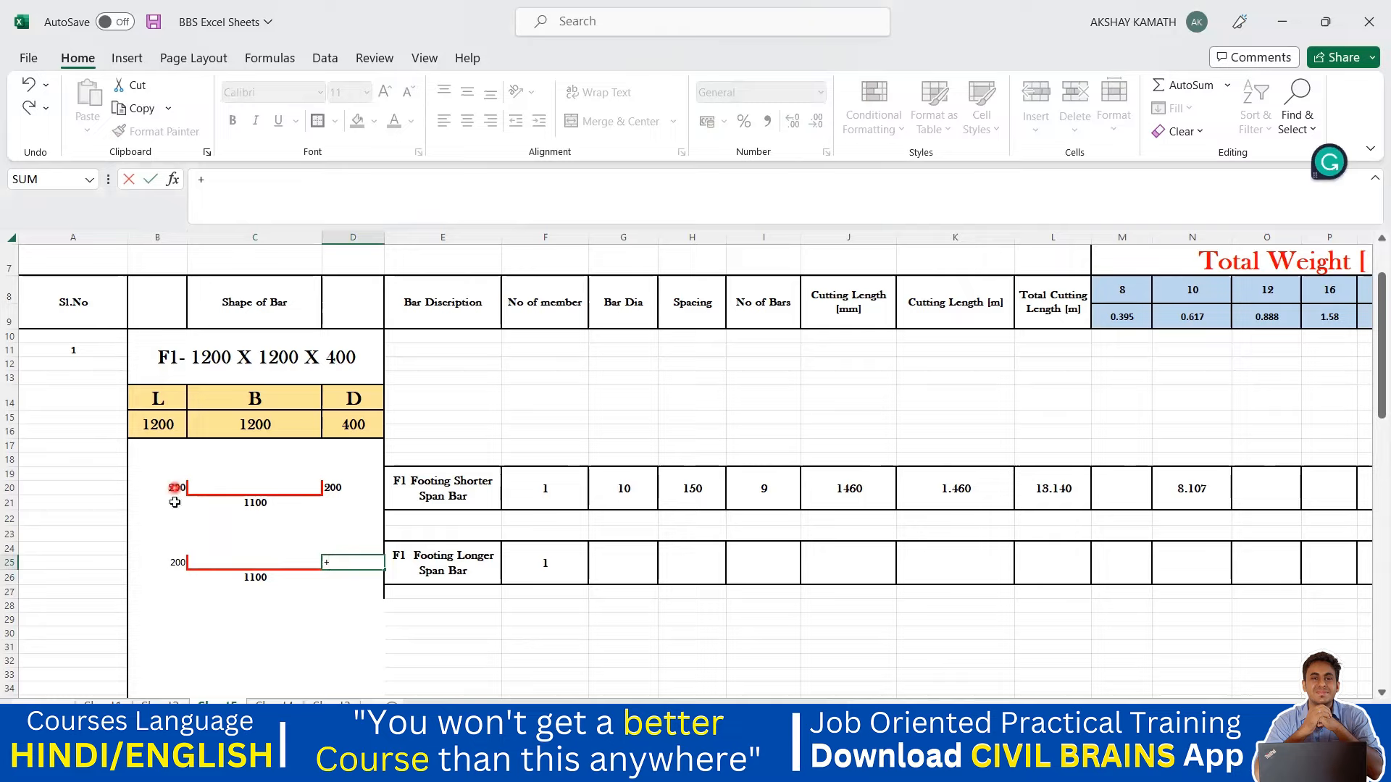
{"action": "left_click", "coordinate": [179, 568]}
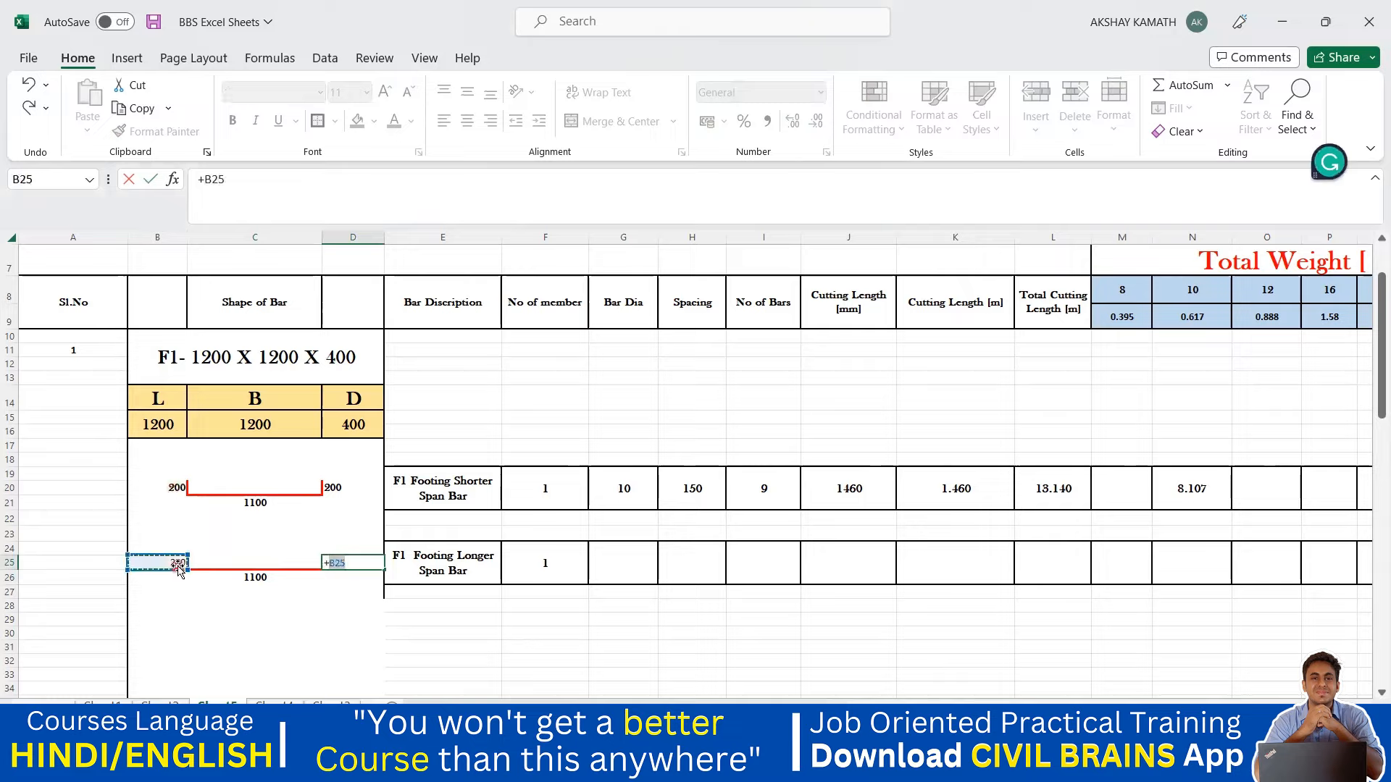
{"action": "key", "text": "Return"}
{"action": "left_click", "coordinate": [366, 562]}
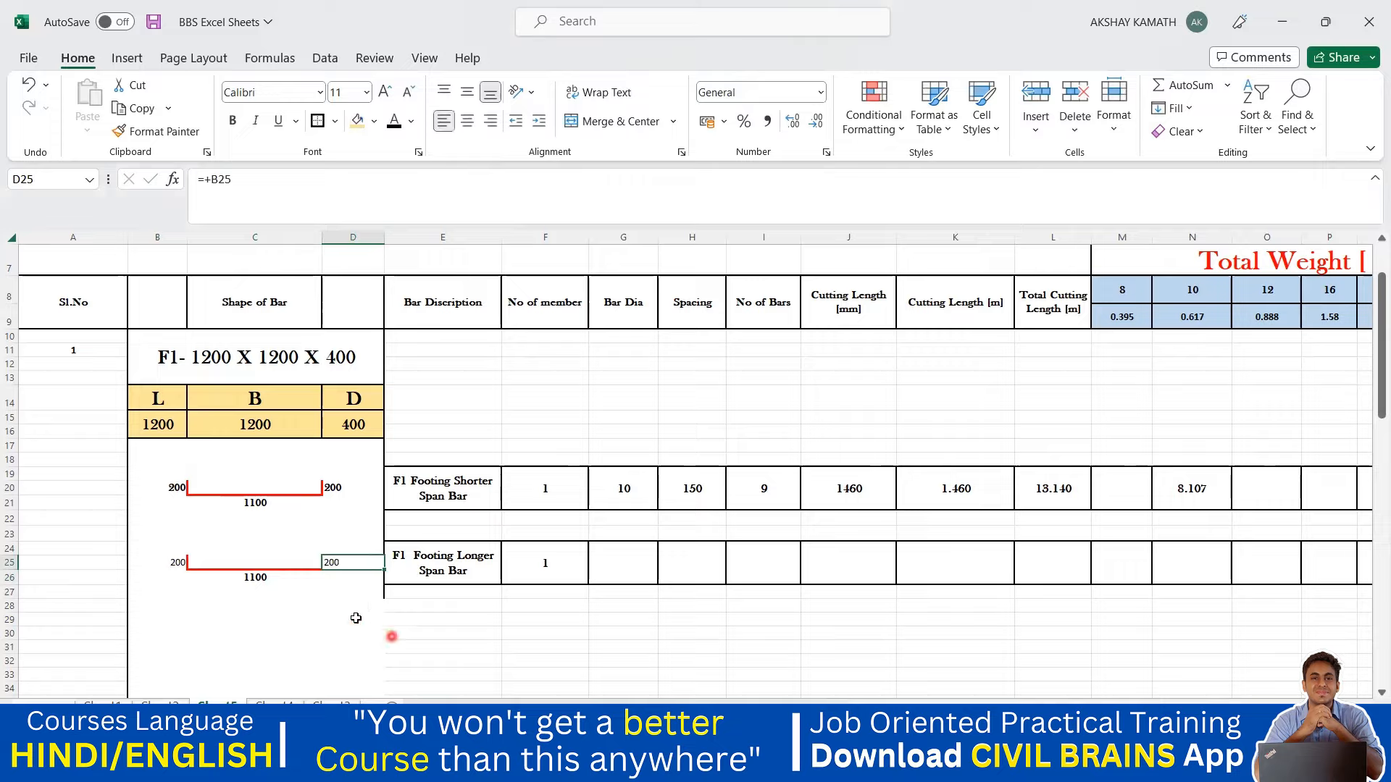
Format the longer span bar's leg and base lengths in B25, D25 and C26 in bold Baskerville Old Face.
{"action": "left_click_drag", "start_coordinate": [175, 566], "coordinate": [331, 570]}
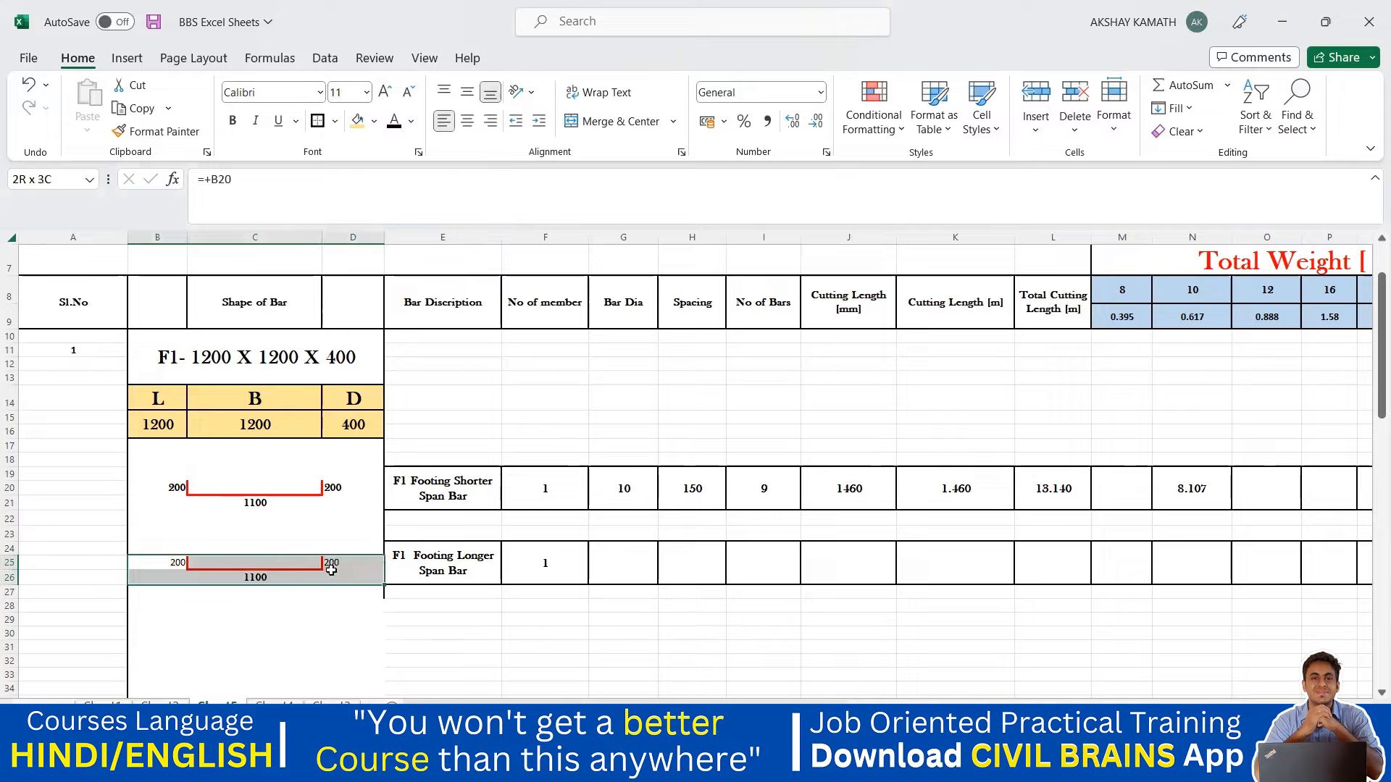
{"action": "left_click", "coordinate": [371, 605]}
{"action": "left_click", "coordinate": [345, 563]}
{"action": "left_click", "coordinate": [283, 584], "text": "ctrl"}
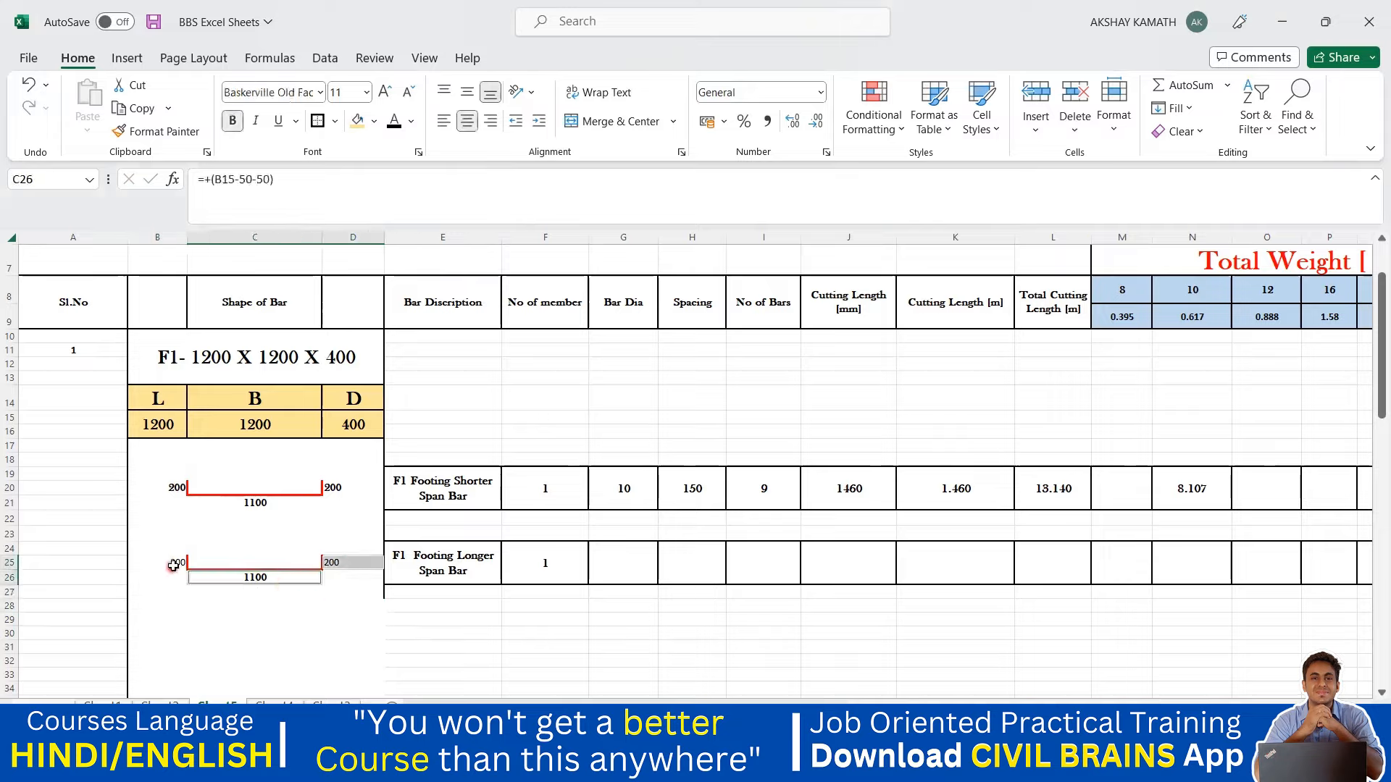
{"action": "left_click", "coordinate": [178, 563], "text": "ctrl"}
{"action": "left_click", "coordinate": [235, 121]}
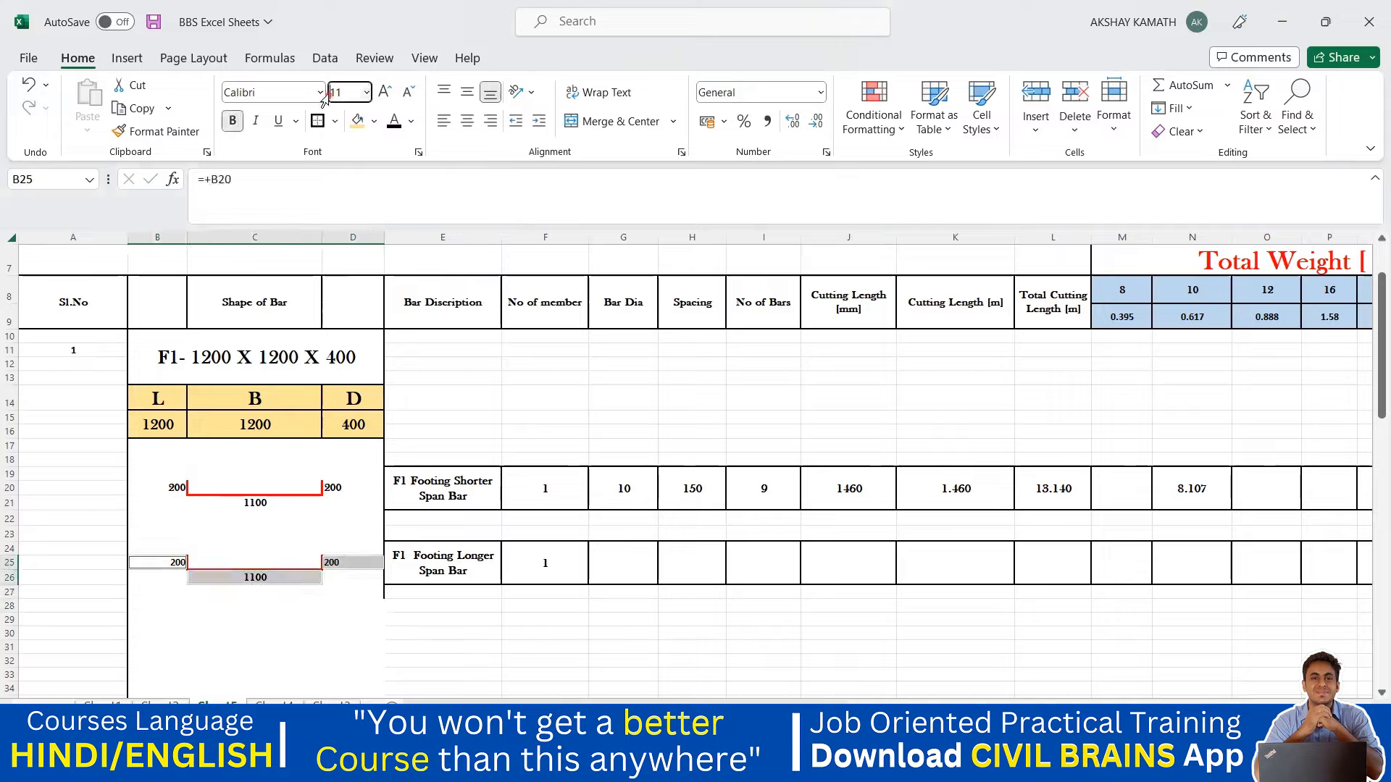
{"action": "left_click", "coordinate": [317, 93]}
{"action": "scroll", "coordinate": [314, 526], "scroll_direction": "down", "scroll_amount": 4}
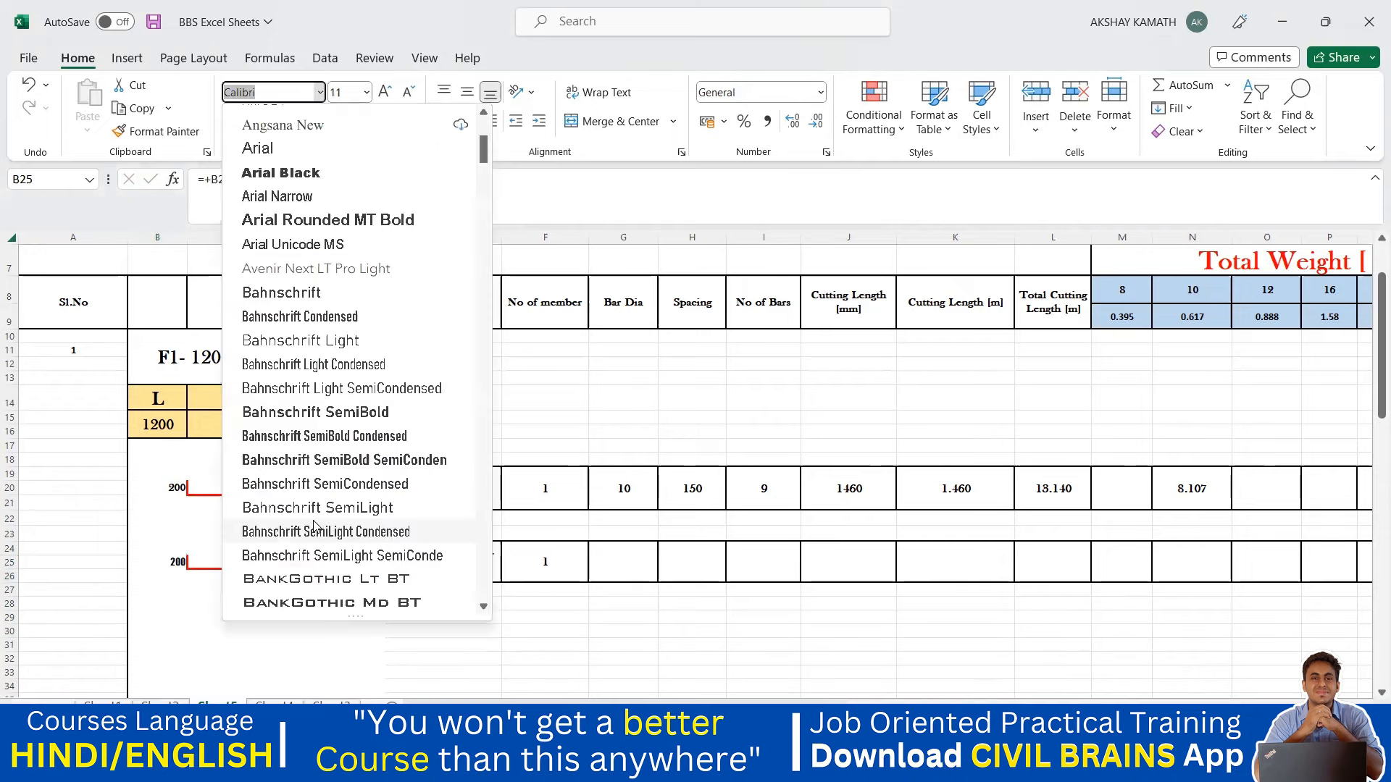
{"action": "scroll", "coordinate": [305, 544], "scroll_direction": "down", "scroll_amount": 2}
{"action": "left_click", "coordinate": [311, 485]}
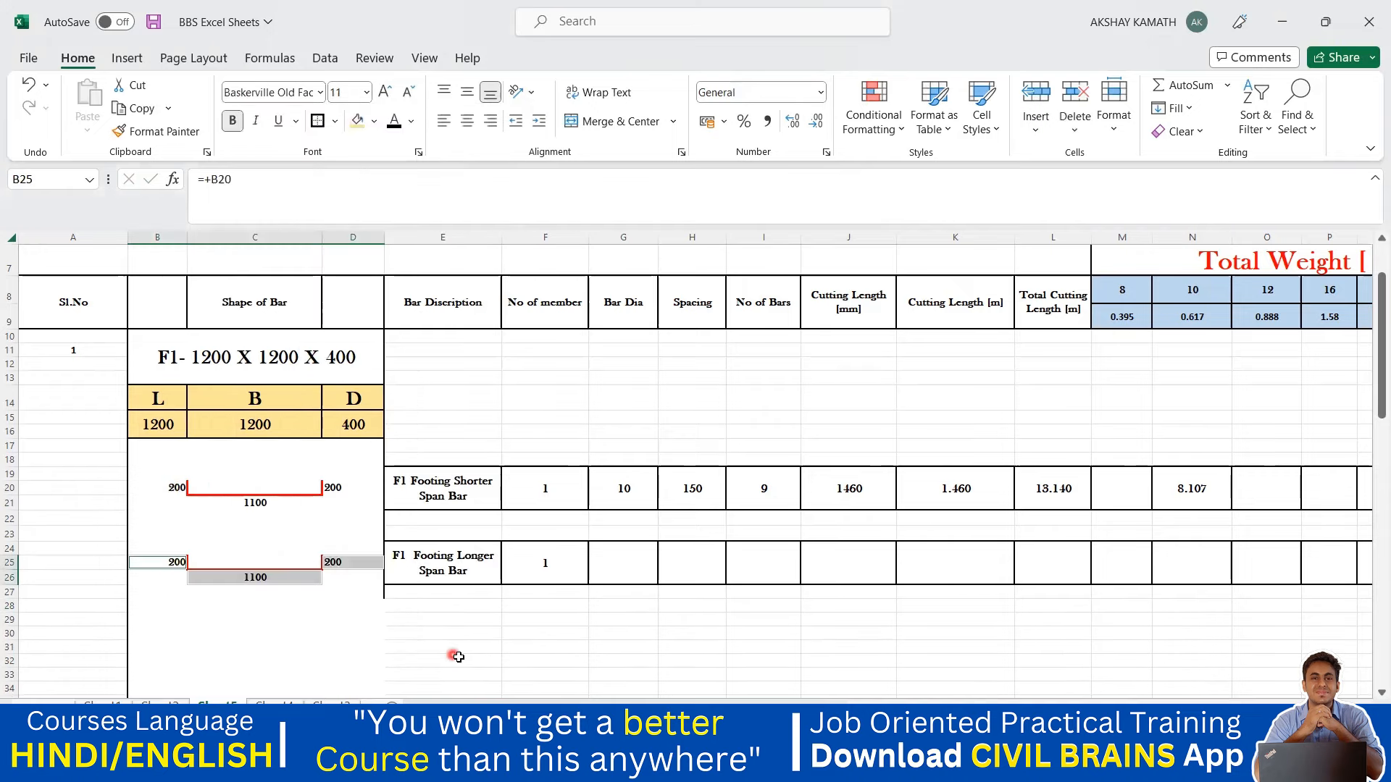
{"action": "left_click", "coordinate": [463, 661]}
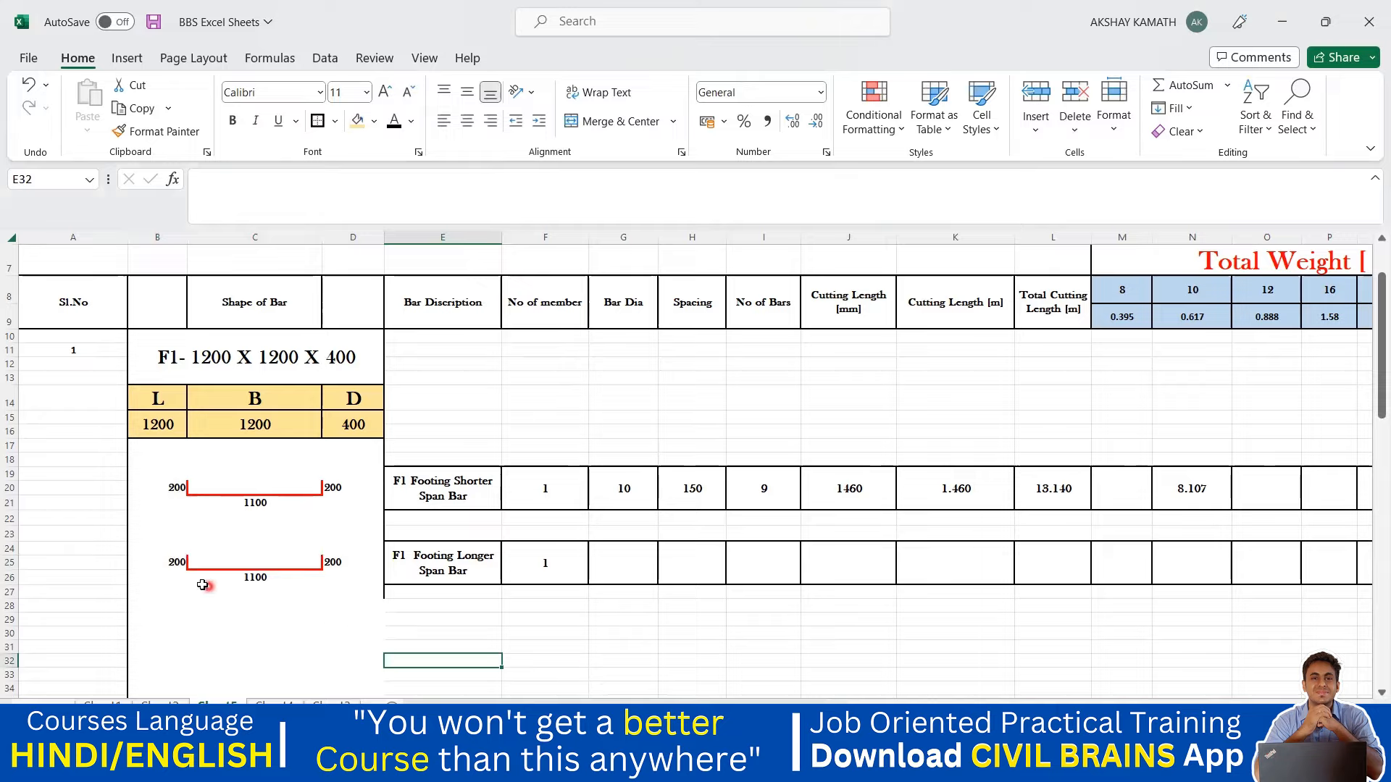
{"action": "left_click", "coordinate": [178, 564]}
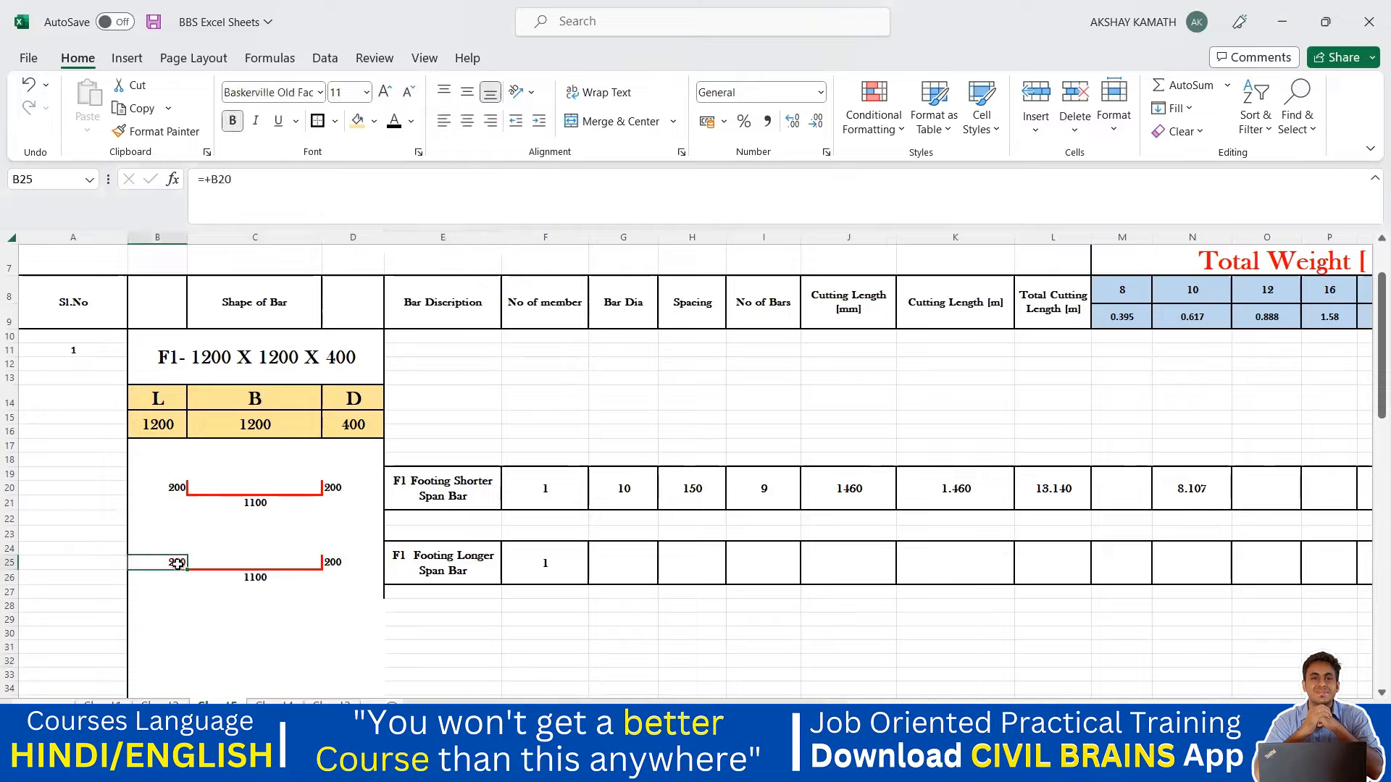
{"action": "left_click", "coordinate": [443, 121]}
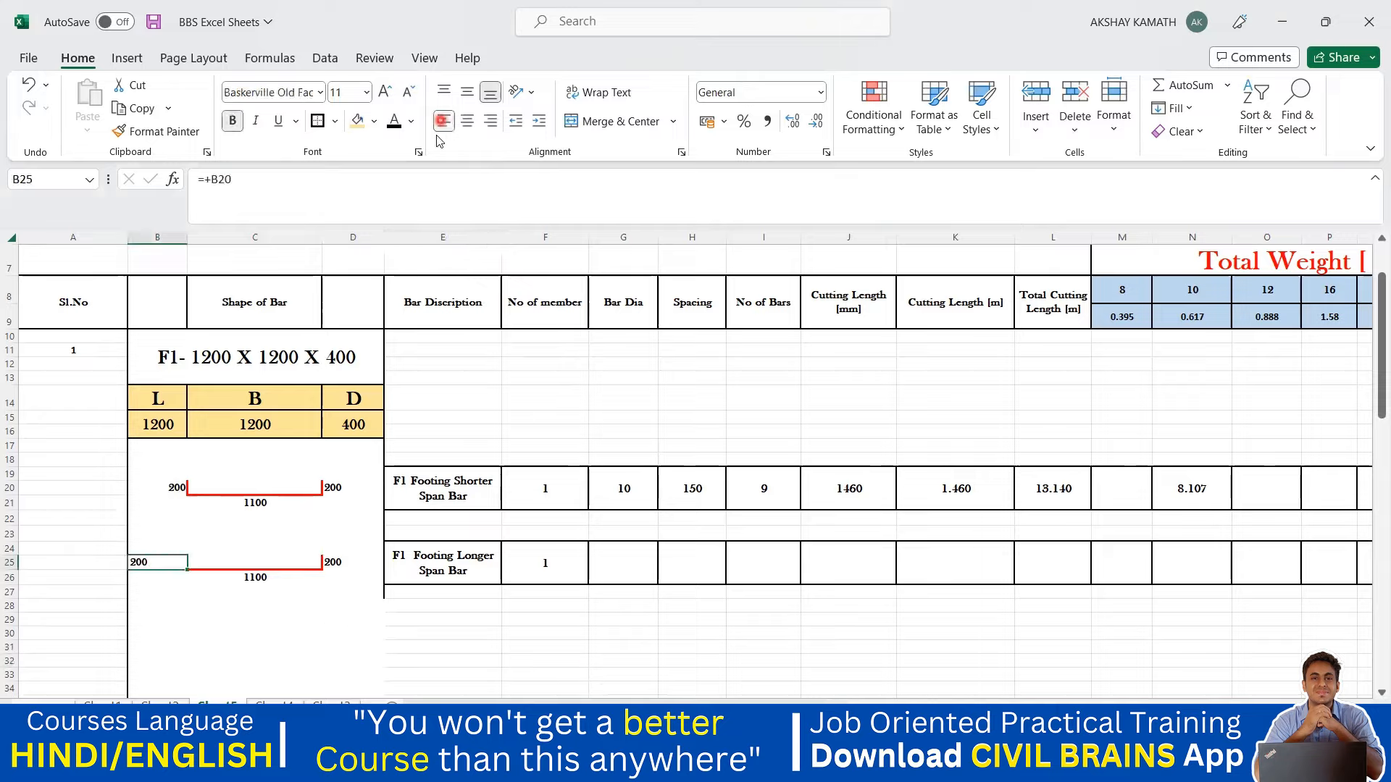
{"action": "left_click", "coordinate": [346, 652]}
{"action": "left_click", "coordinate": [151, 562]}
{"action": "left_click", "coordinate": [490, 121]}
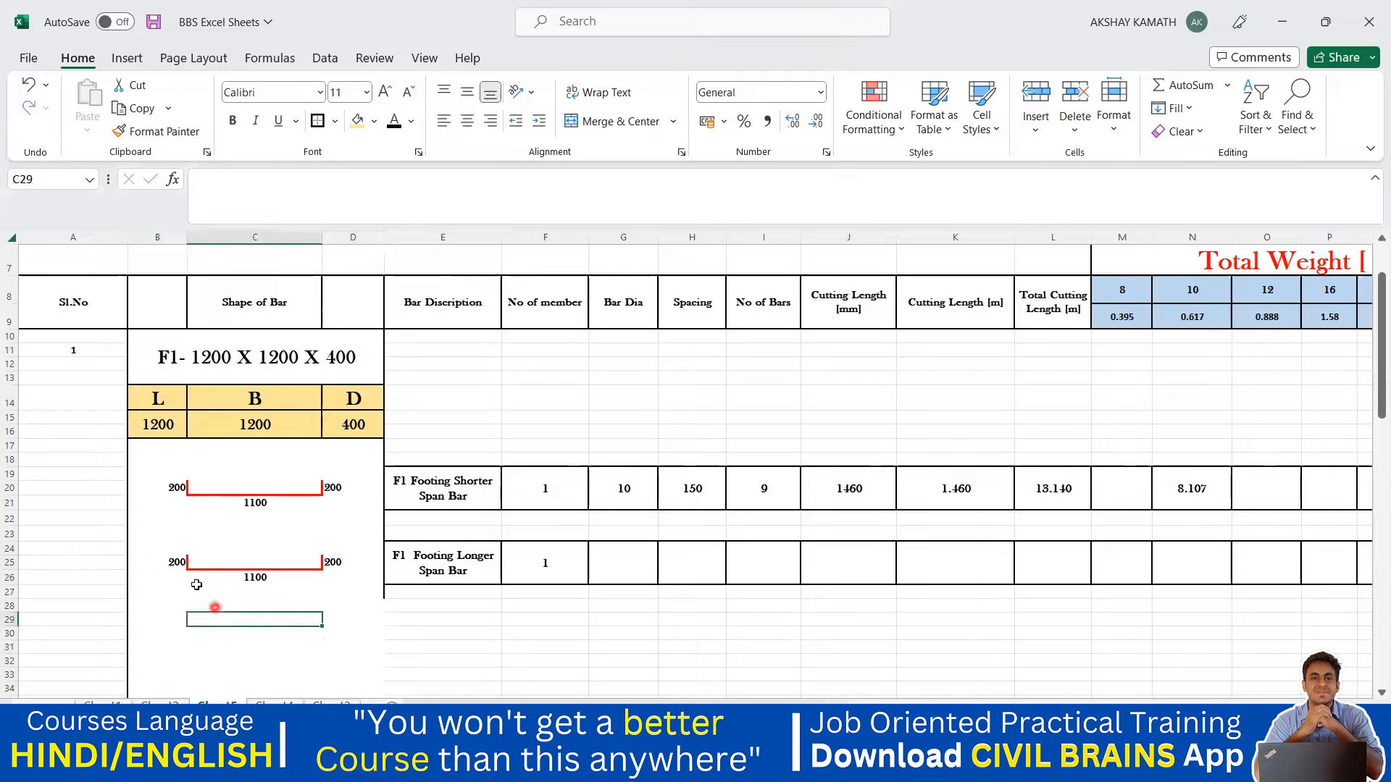
{"action": "left_click", "coordinate": [279, 626]}
Enter bar diameter 10 and spacing 150 for the longer span bar, following F1's bottom reinforcement in the AutoCAD footing schedule.
{"action": "left_click", "coordinate": [652, 665]}
{"action": "left_click", "coordinate": [635, 567]}
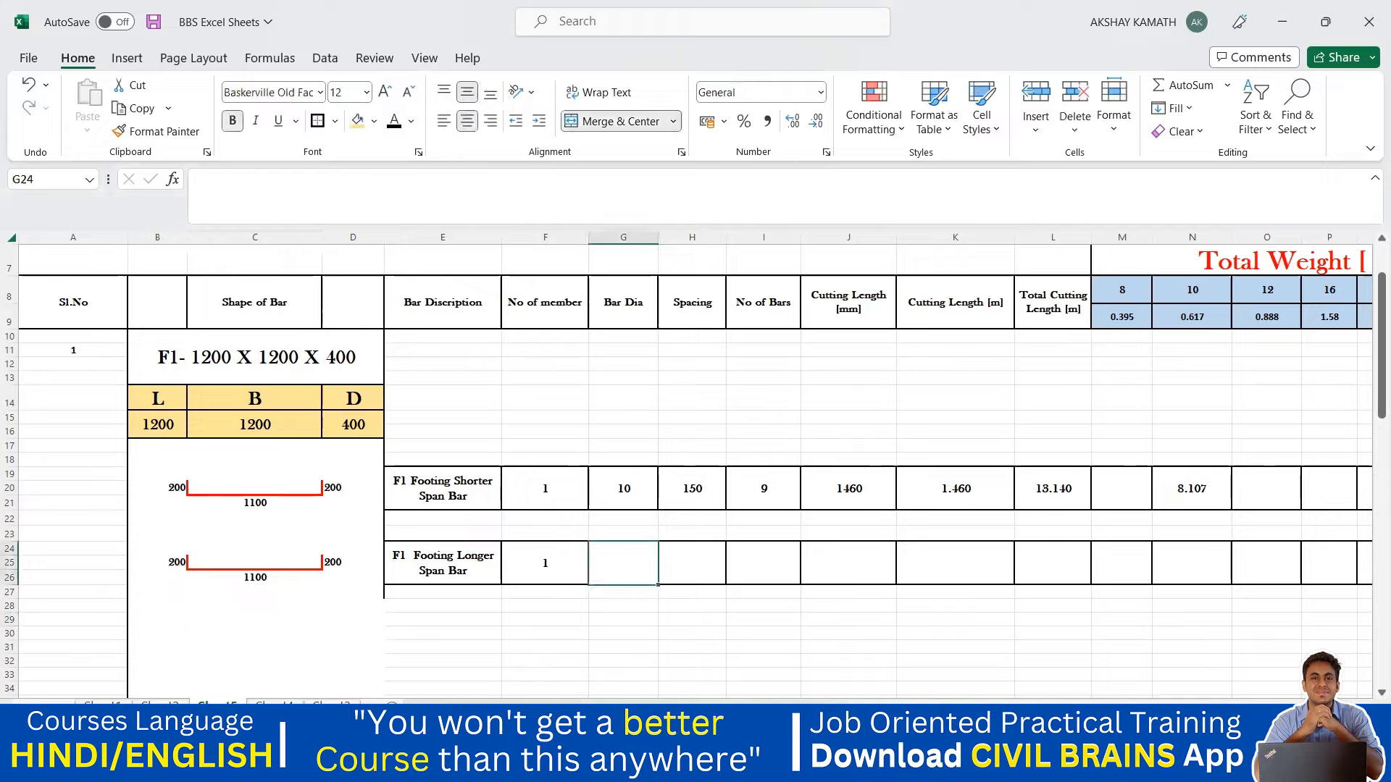
{"action": "left_click", "coordinate": [1104, 656]}
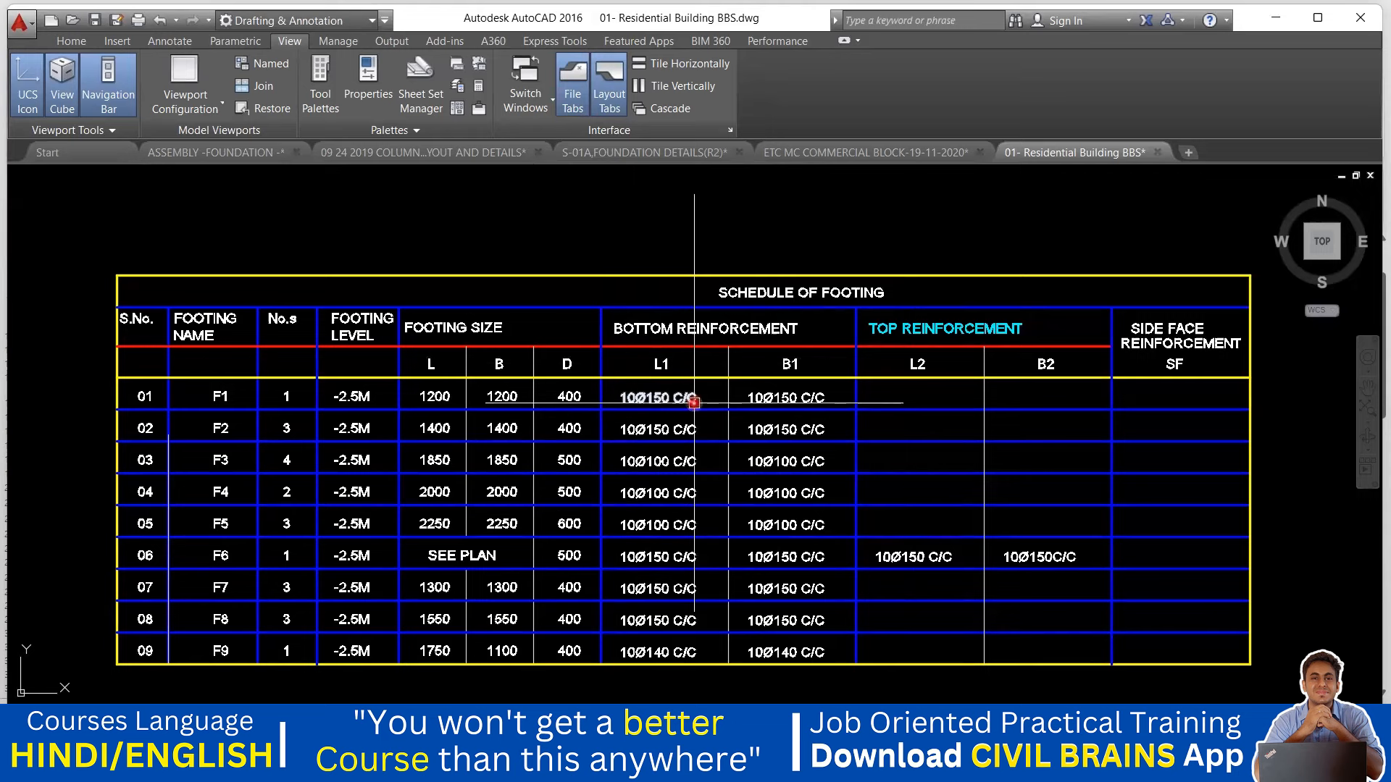
{"action": "left_click", "coordinate": [974, 759]}
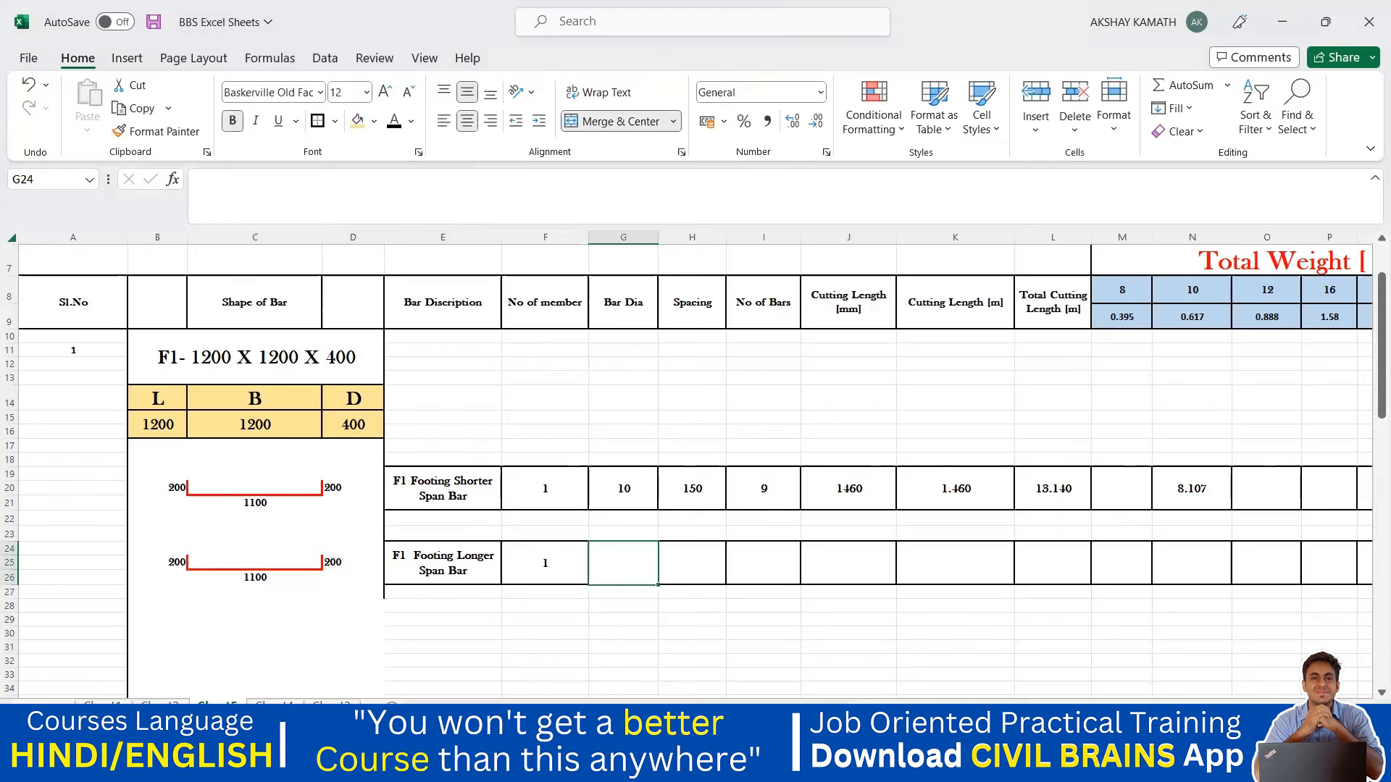
{"action": "left_click", "coordinate": [628, 557]}
{"action": "type", "text": "10"}
{"action": "left_click", "coordinate": [770, 639]}
{"action": "left_click", "coordinate": [702, 568]}
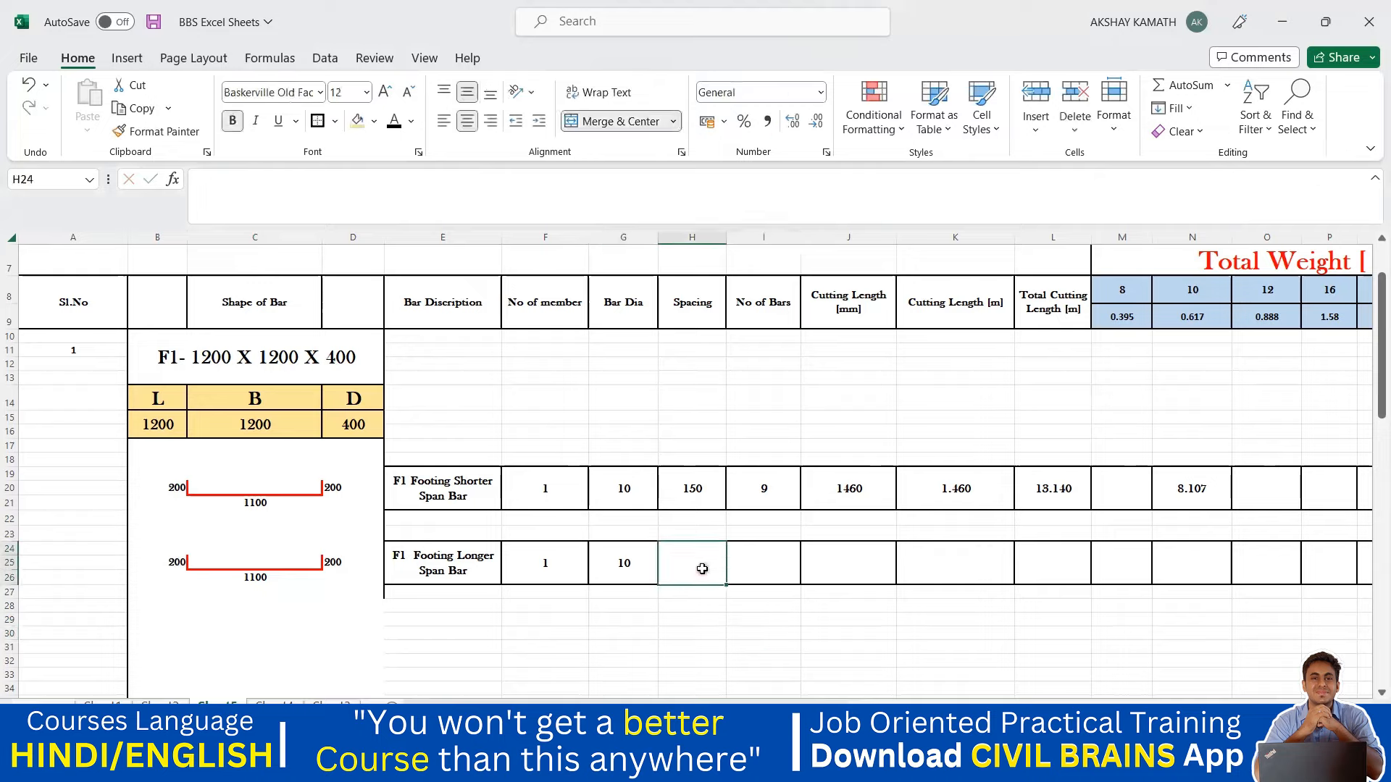
{"action": "type", "text": "150"}
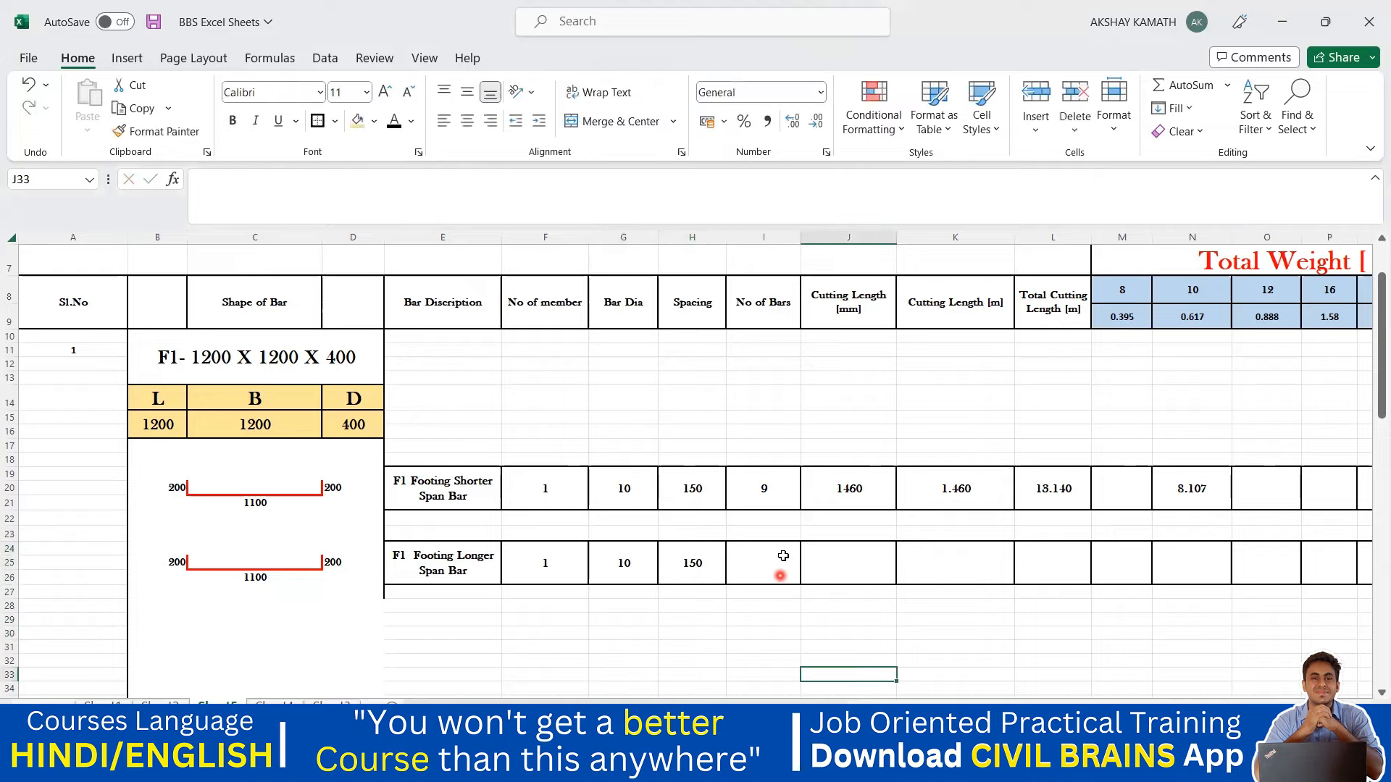
{"action": "left_click", "coordinate": [784, 556]}
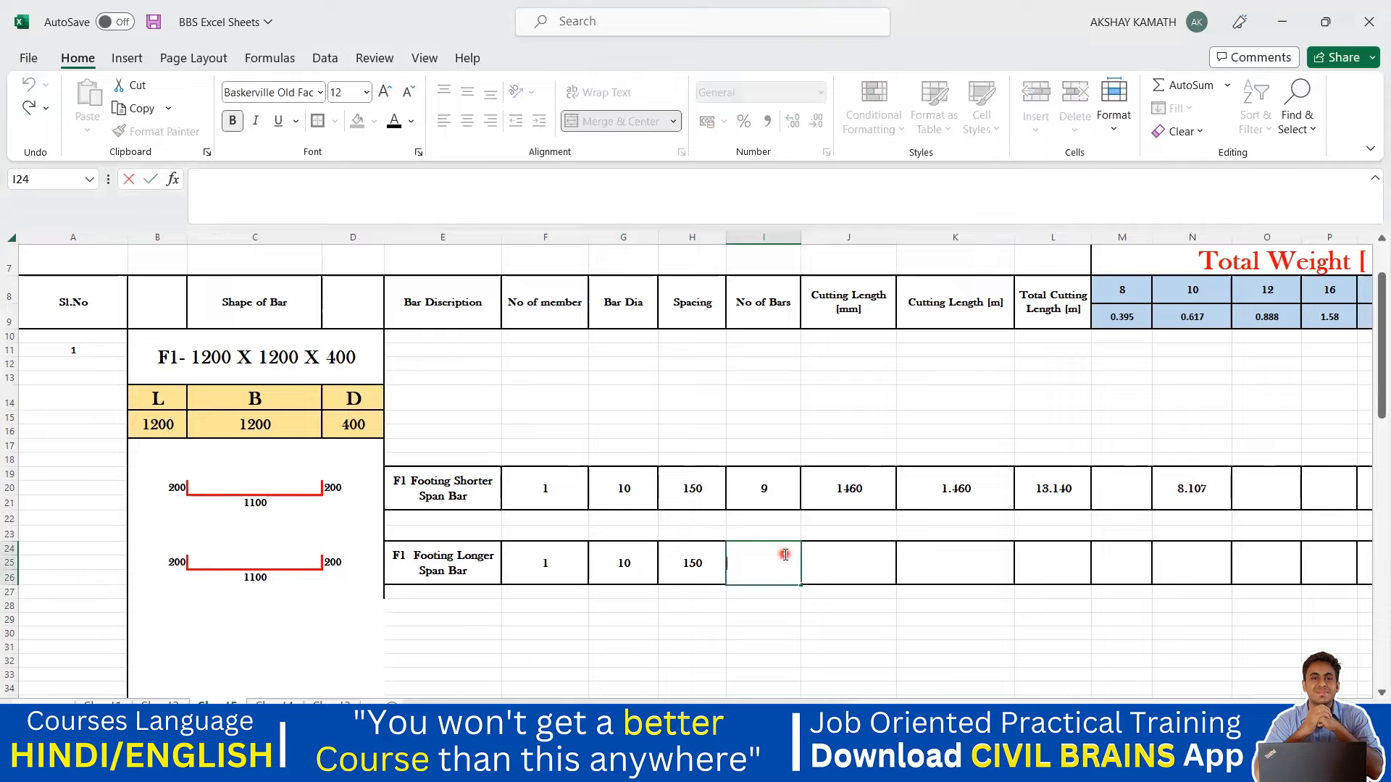
{"action": "type", "text": "+("}
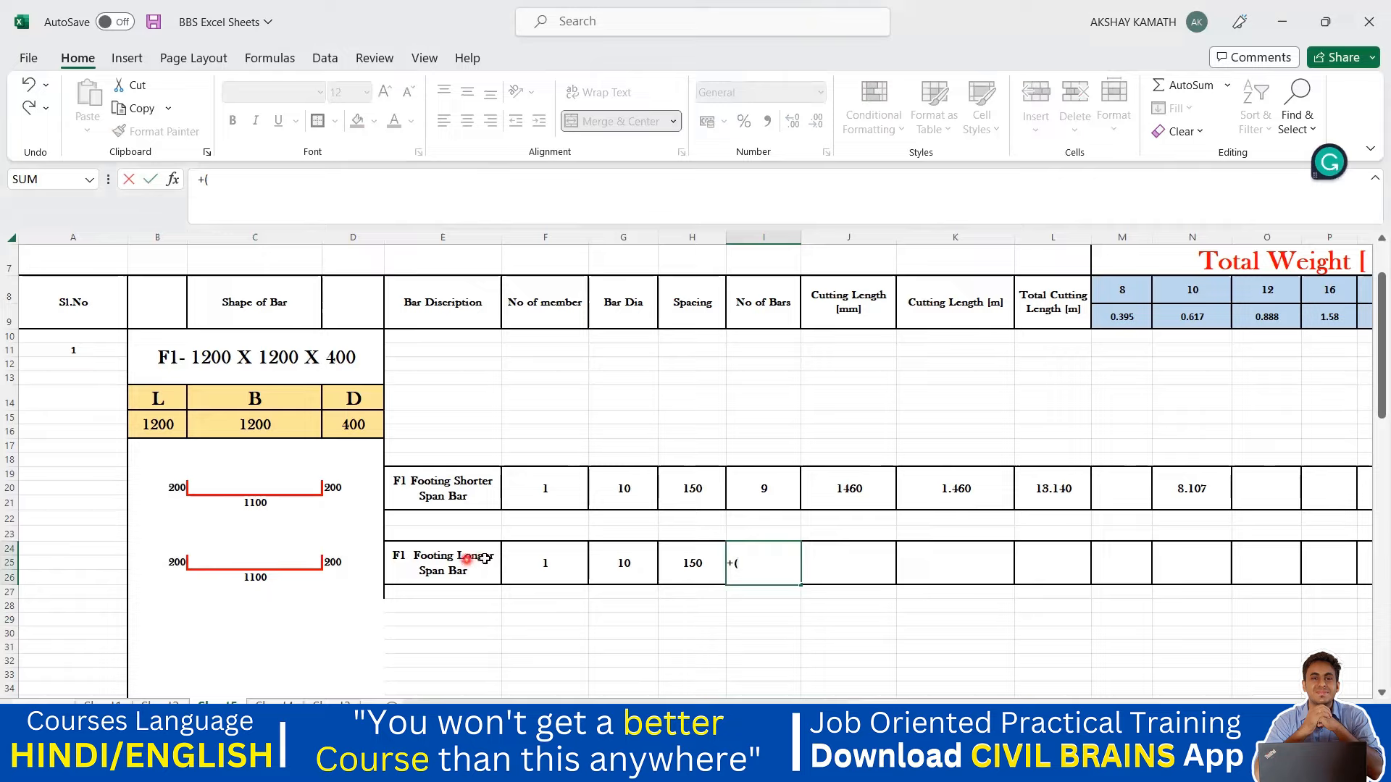
{"action": "left_click", "coordinate": [279, 431]}
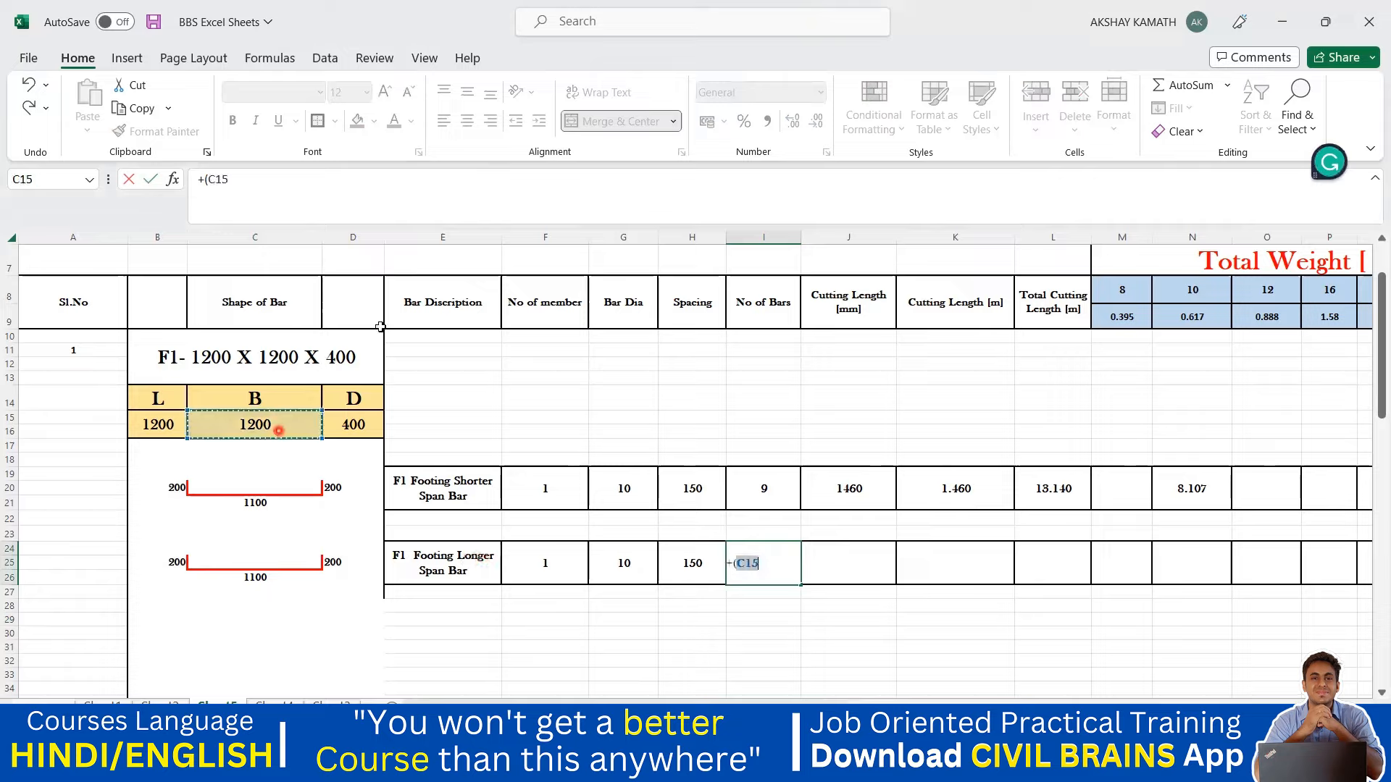
{"action": "left_click", "coordinate": [654, 40]}
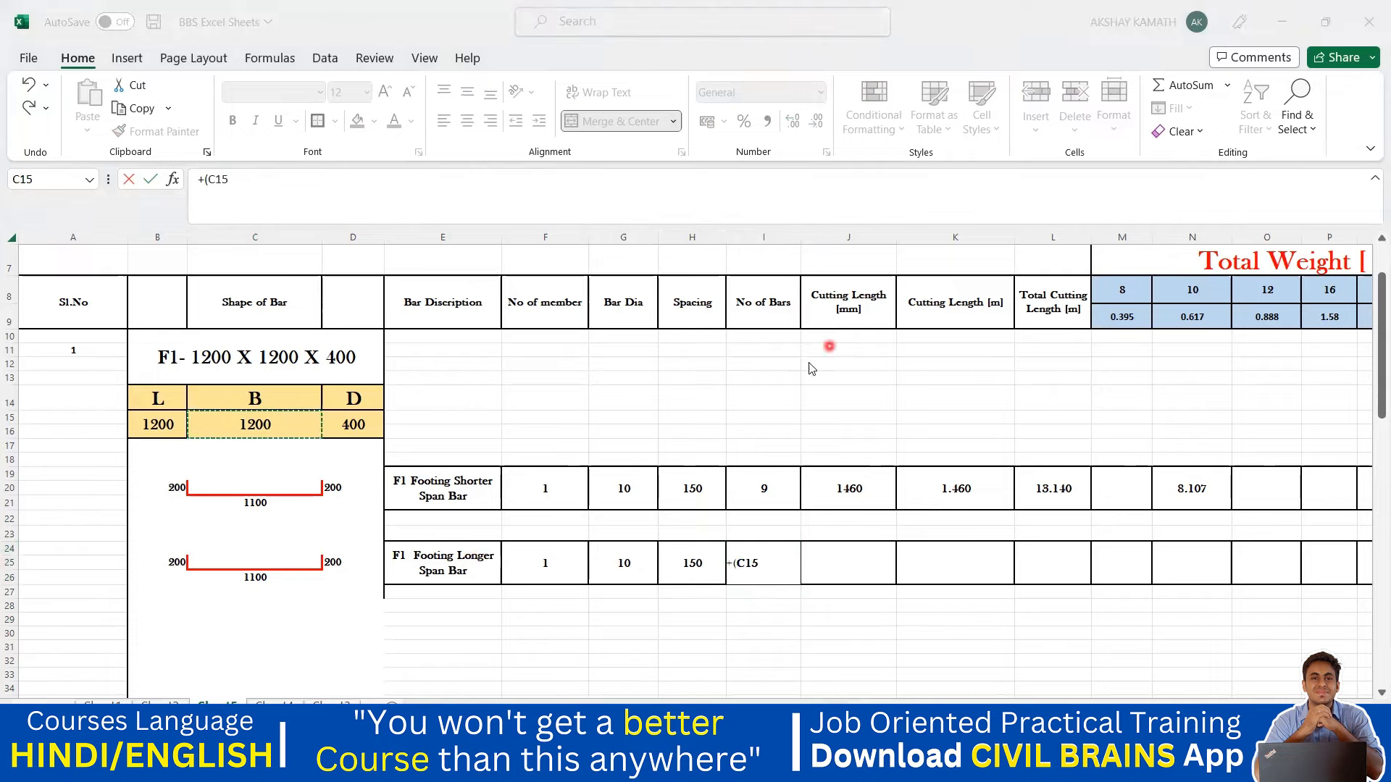
{"action": "key", "text": "Right"}
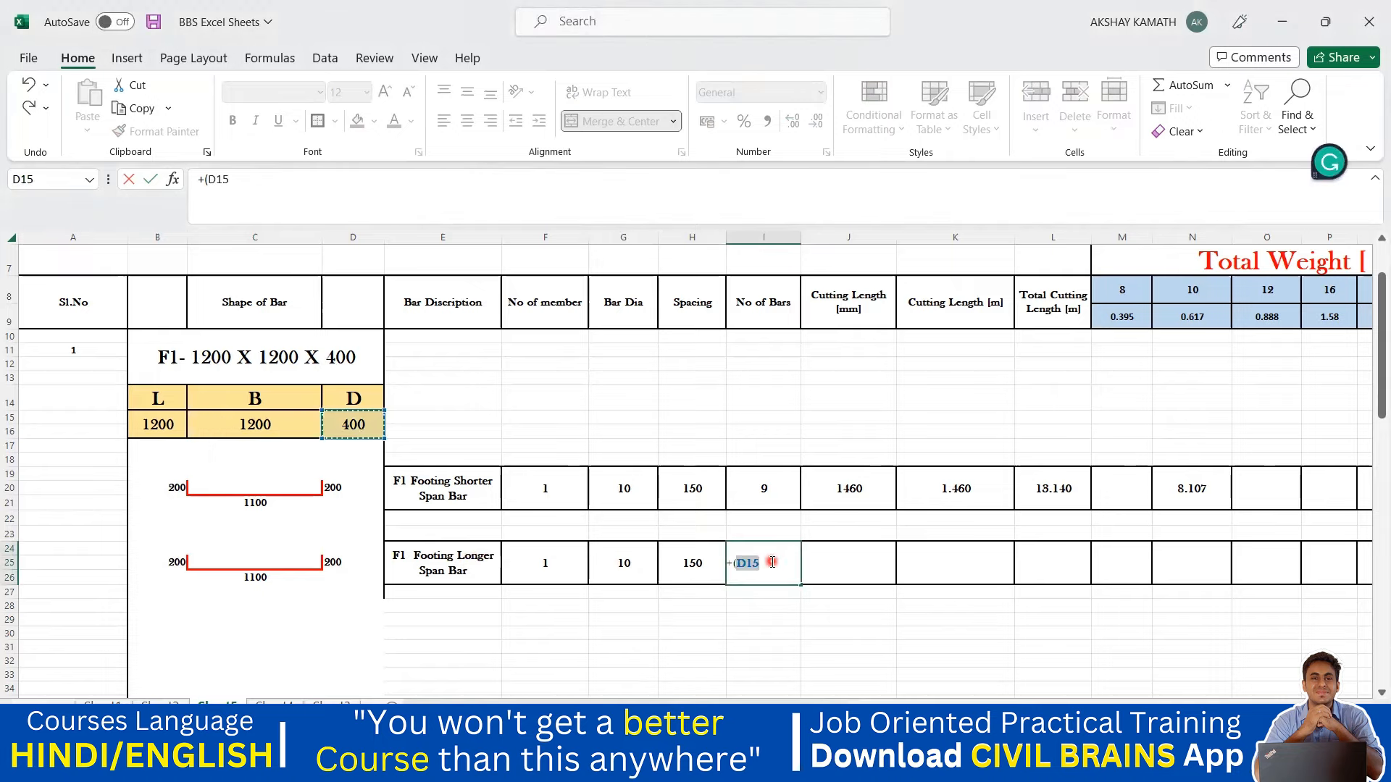
{"action": "type", "text": "-"}
{"action": "key", "text": "BackSpace"}
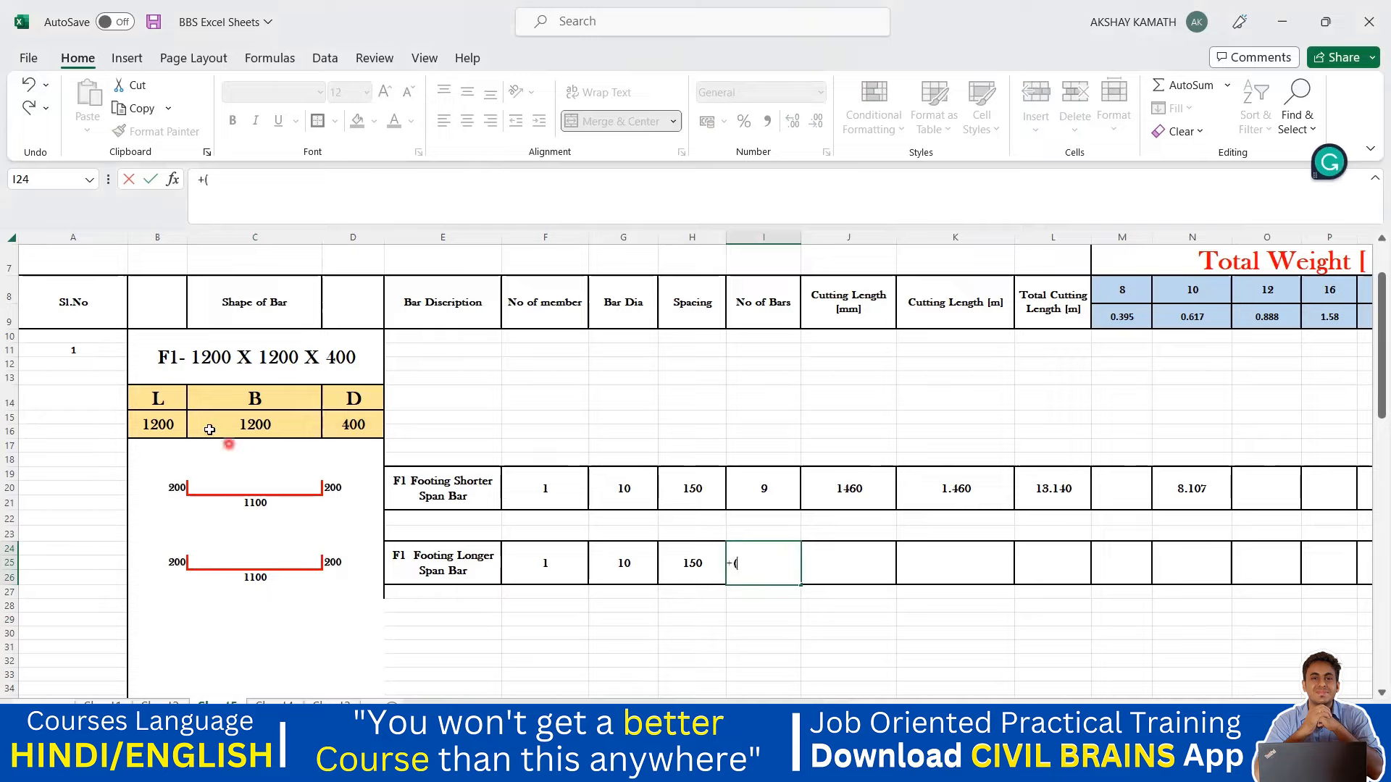
{"action": "left_click", "coordinate": [273, 427]}
{"action": "type", "text": "-50-50"}
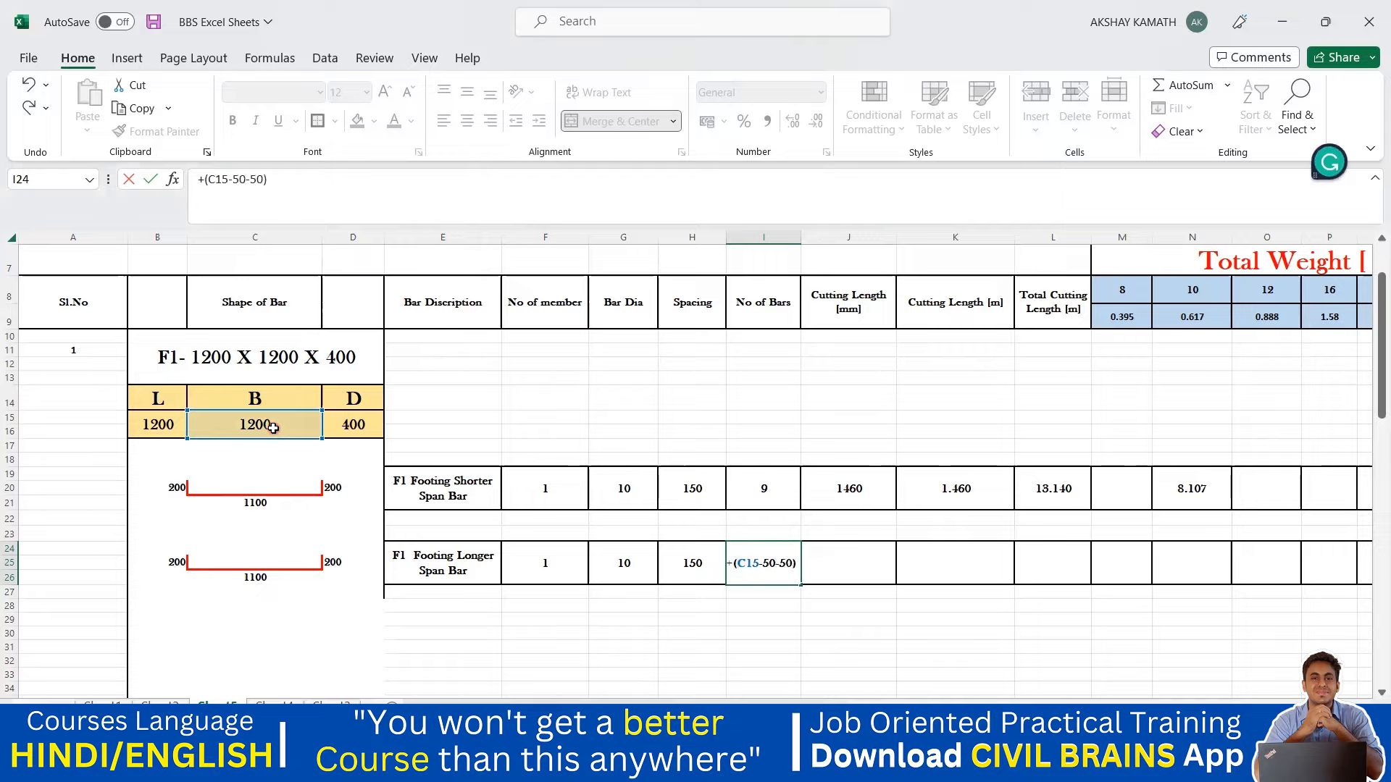
{"action": "type", "text": ")/("}
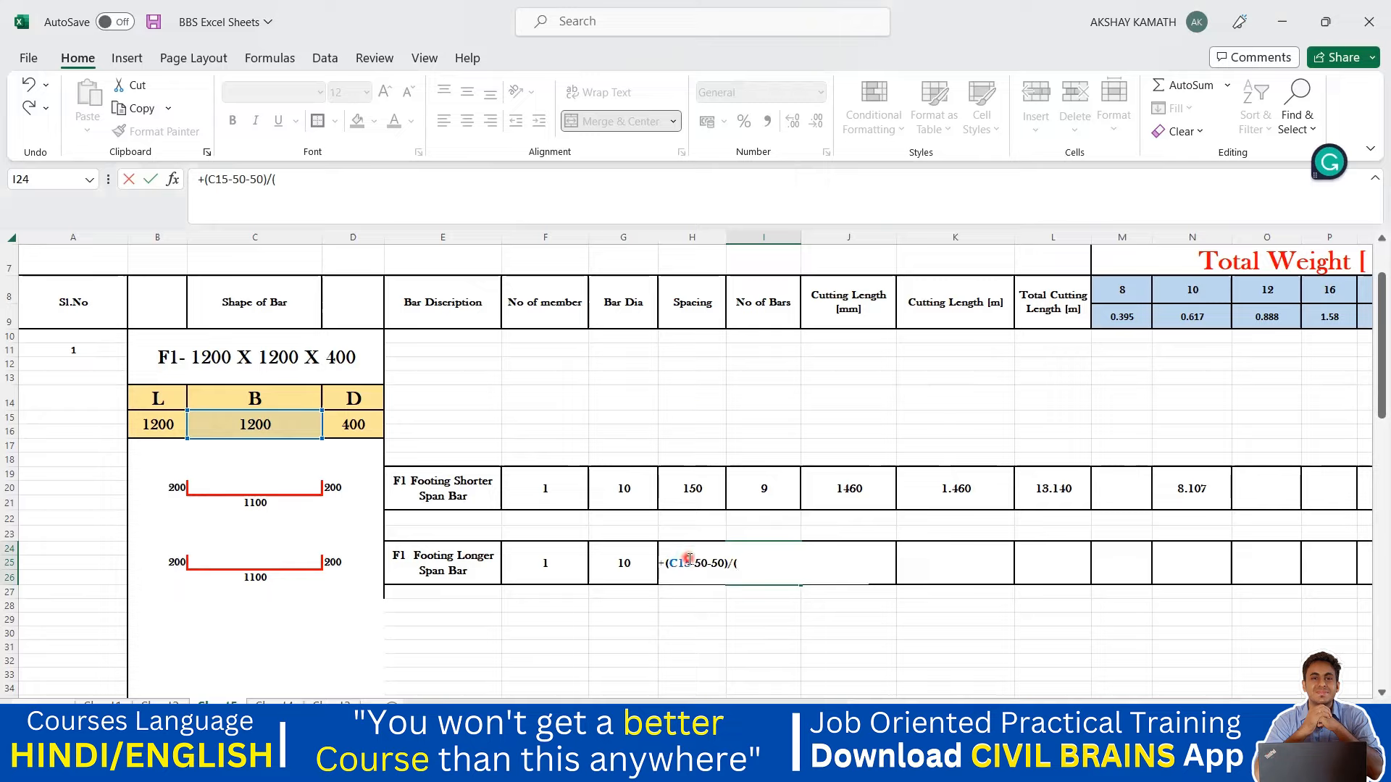
{"action": "key", "text": "Escape"}
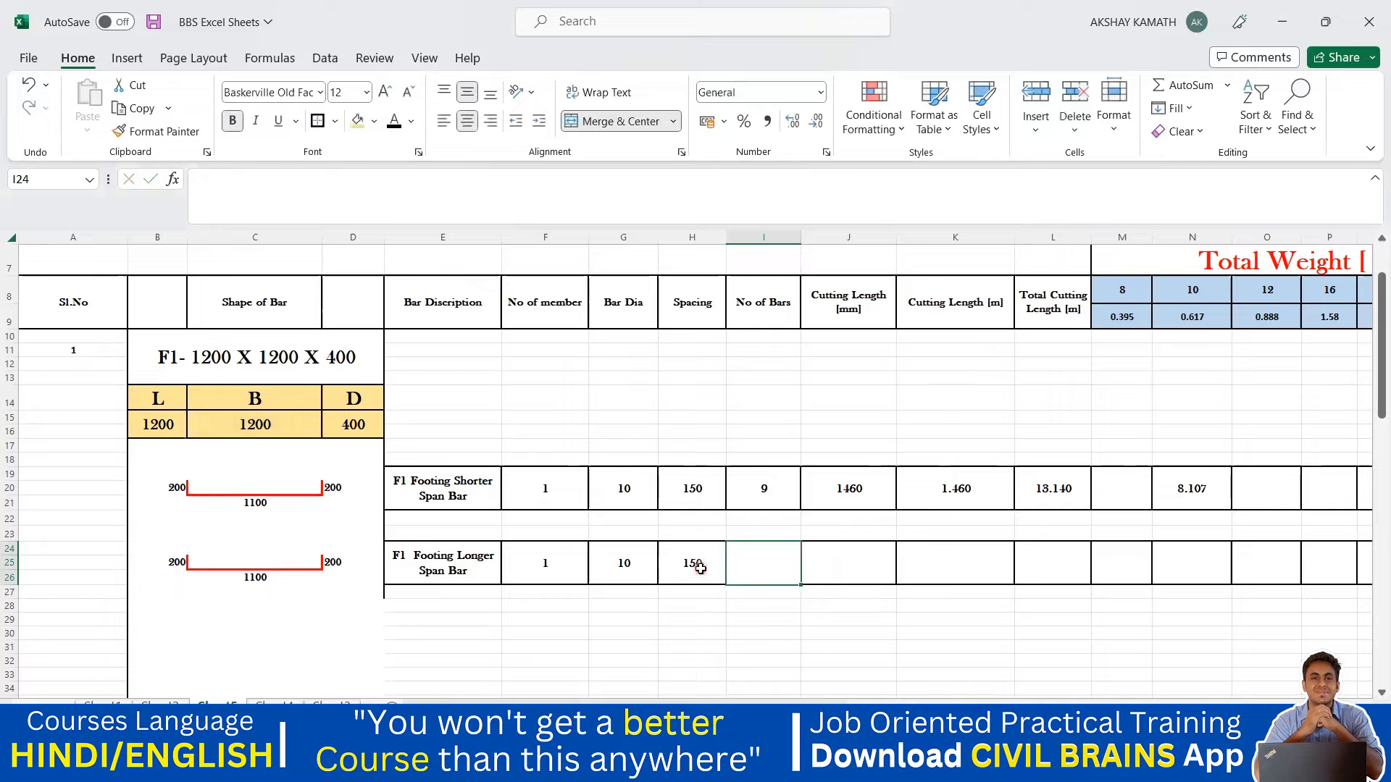
{"action": "left_click", "coordinate": [698, 566]}
{"action": "left_click", "coordinate": [696, 630]}
{"action": "left_click", "coordinate": [701, 576]}
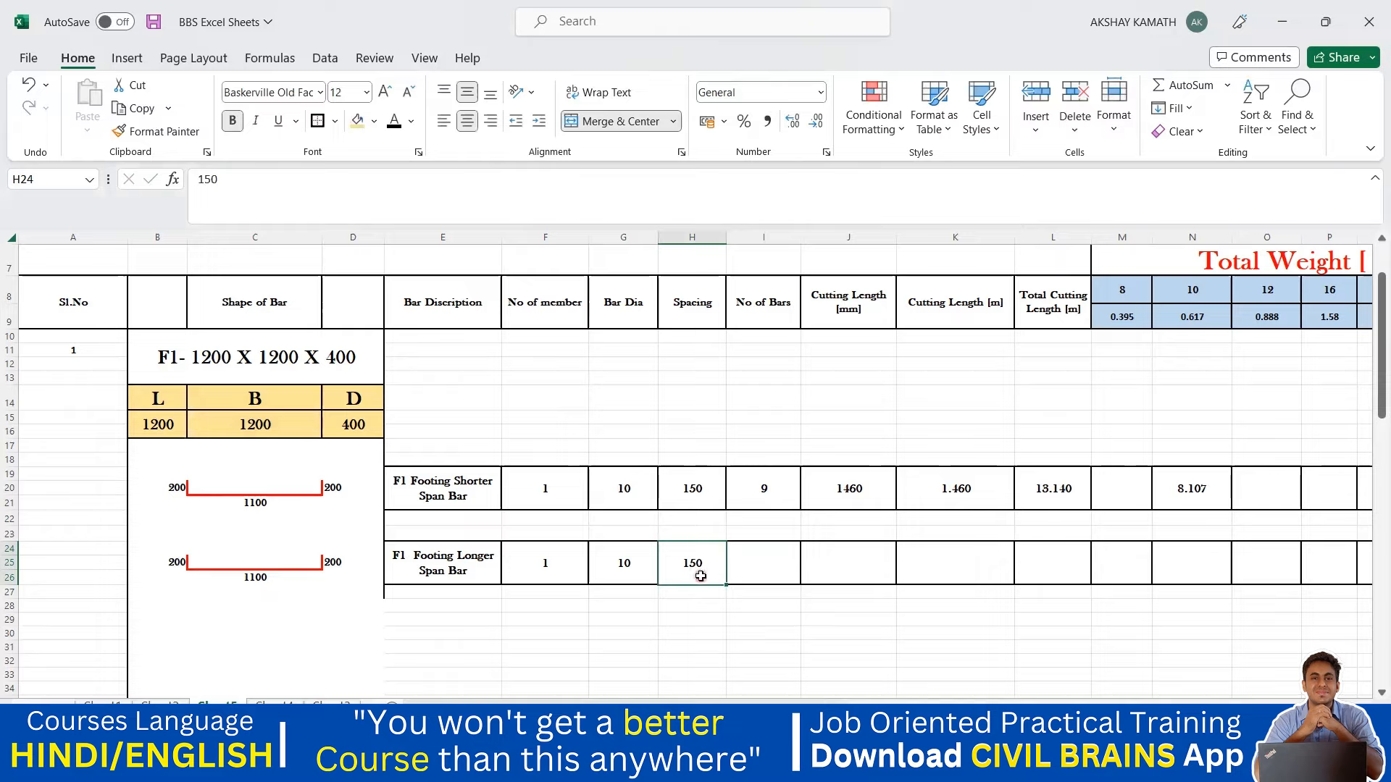
Start the longer span bar's bar count in I24 by deducting 50 mm cover from each end of B, using +(C15-50-50).
{"action": "left_click", "coordinate": [761, 564]}
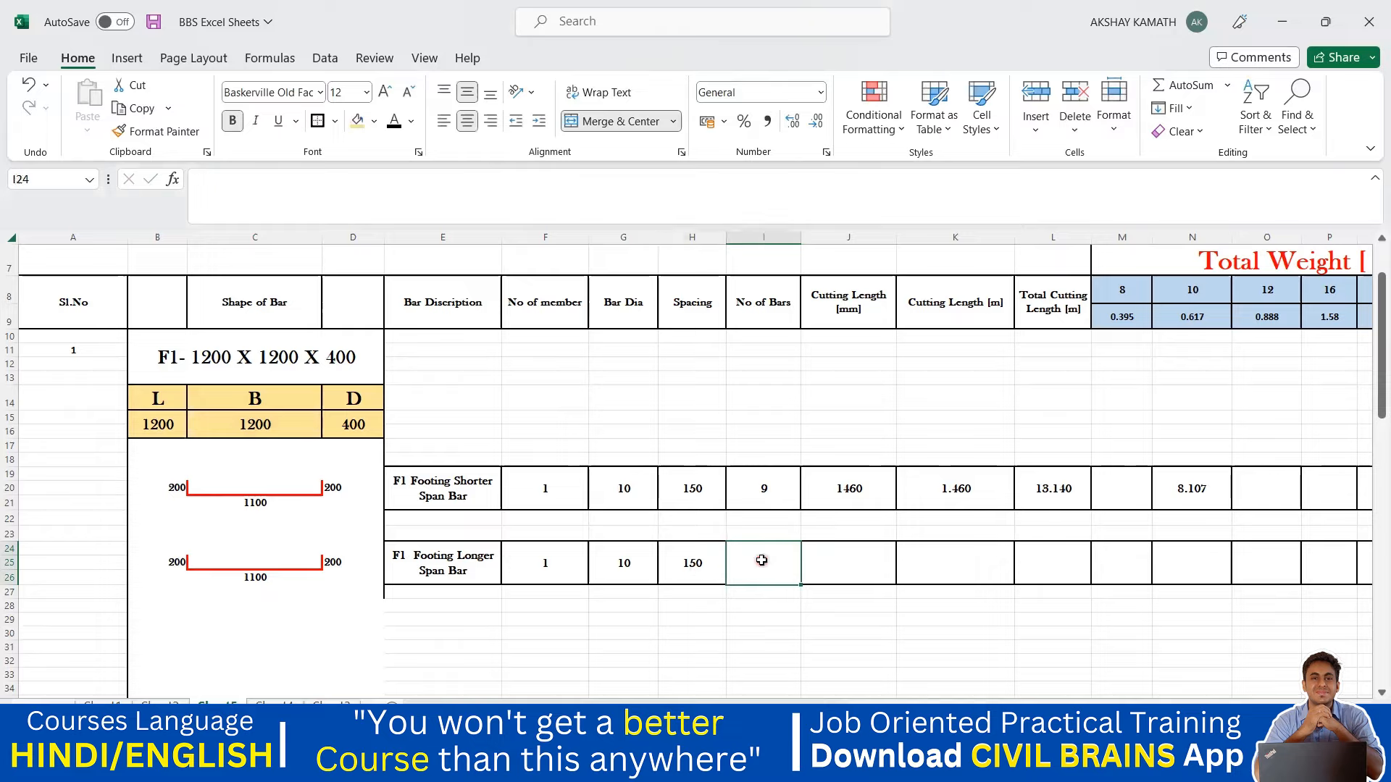
{"action": "double_click", "coordinate": [763, 560]}
{"action": "type", "text": "+"}
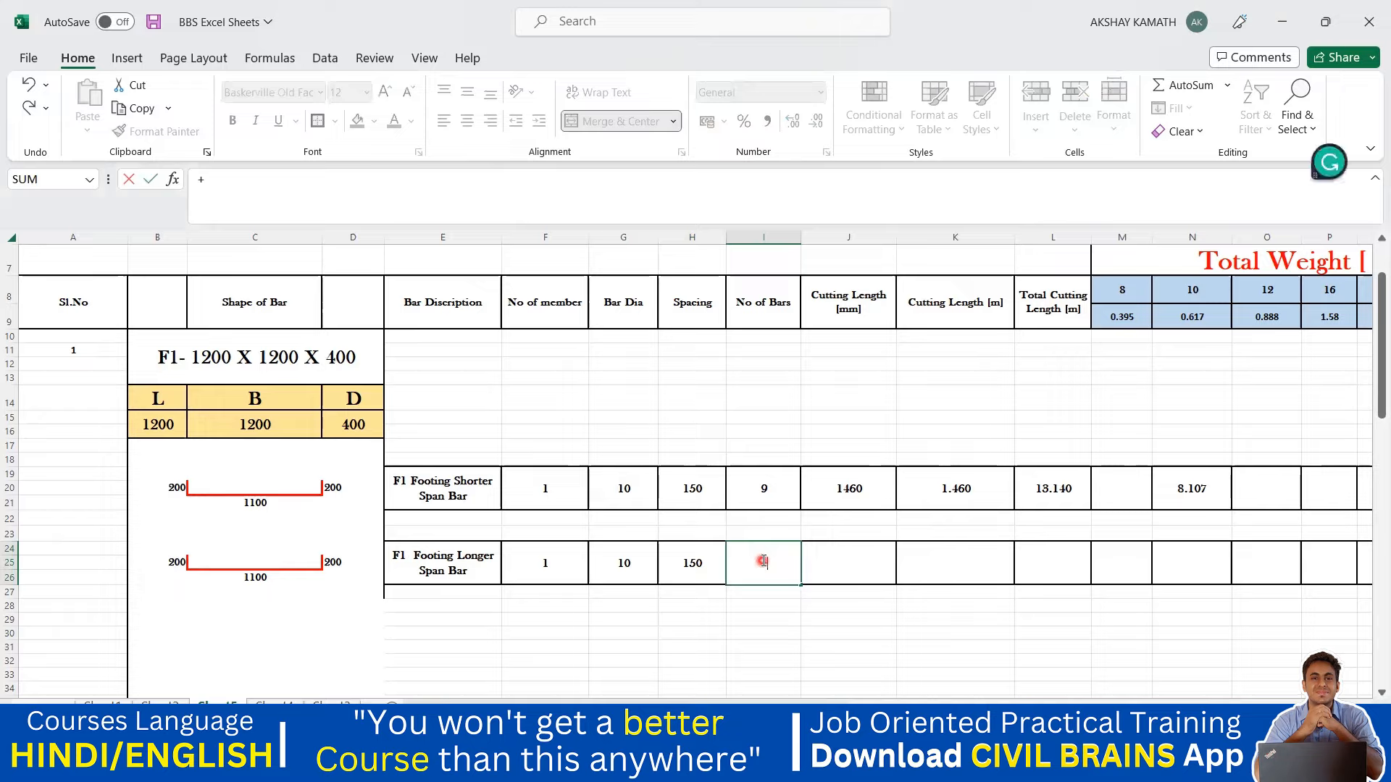
{"action": "type", "text": "("}
{"action": "left_click", "coordinate": [266, 426]}
{"action": "type", "text": "-50-50)"}
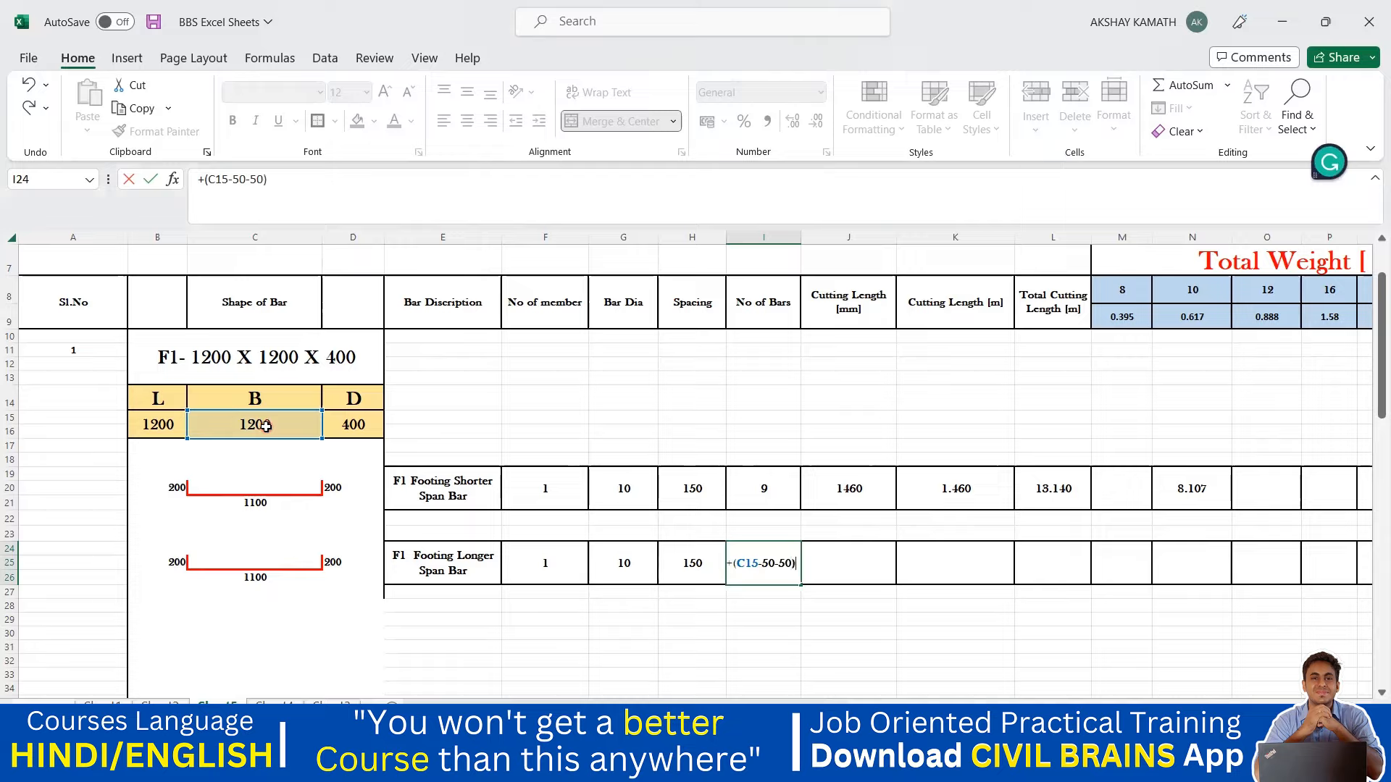
{"action": "type", "text": "/("}
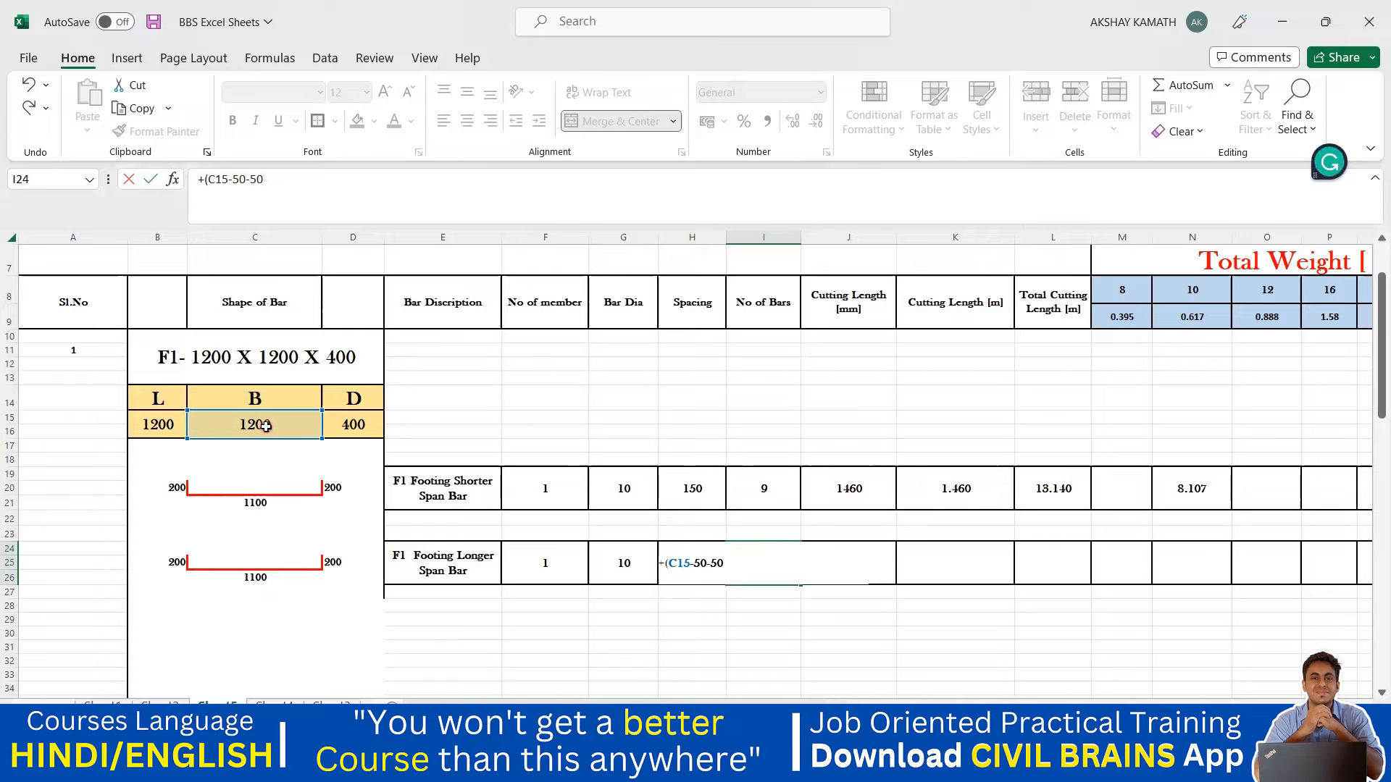
{"action": "key", "text": "Return"}
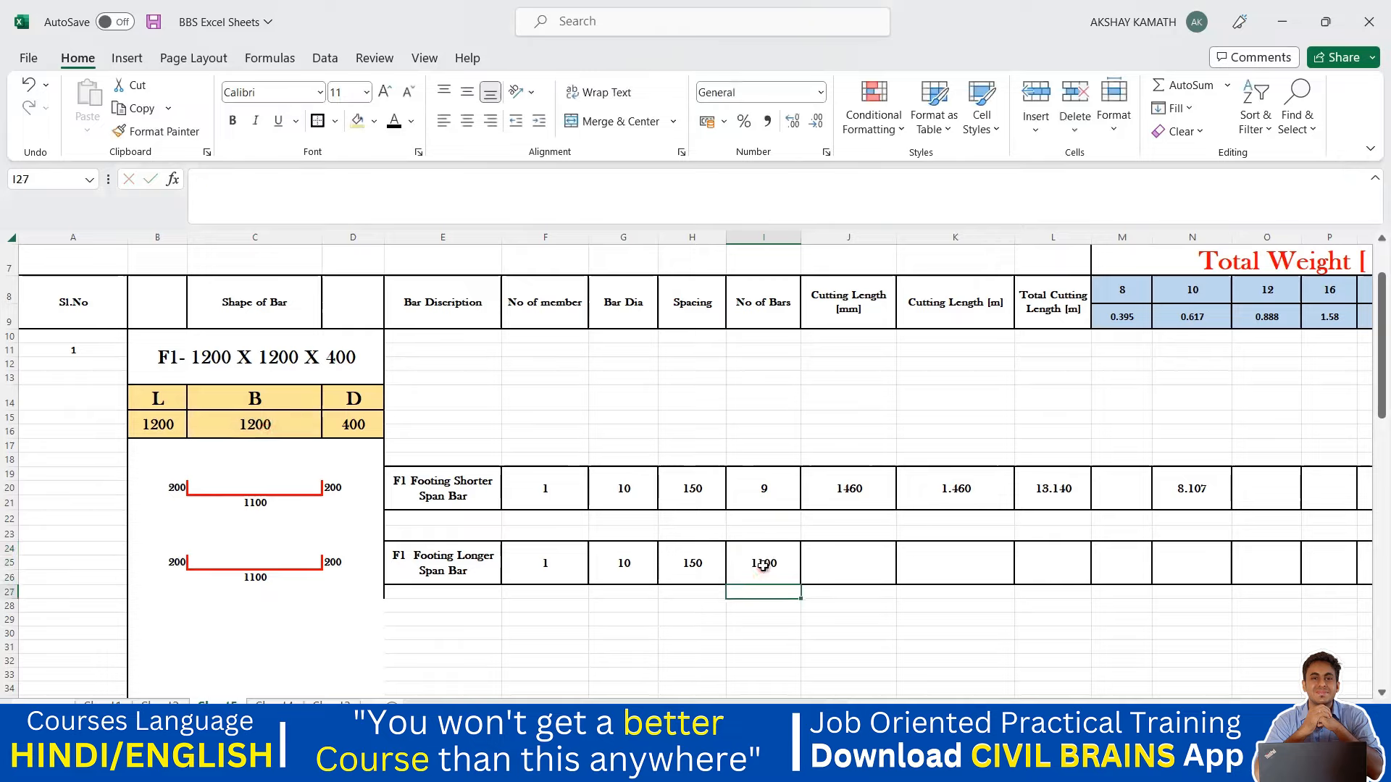
Extend the bar count formula in I24 to divide by the spacing and add one bar, using /(H24)+1.
{"action": "left_click", "coordinate": [758, 562]}
{"action": "left_click", "coordinate": [353, 194]}
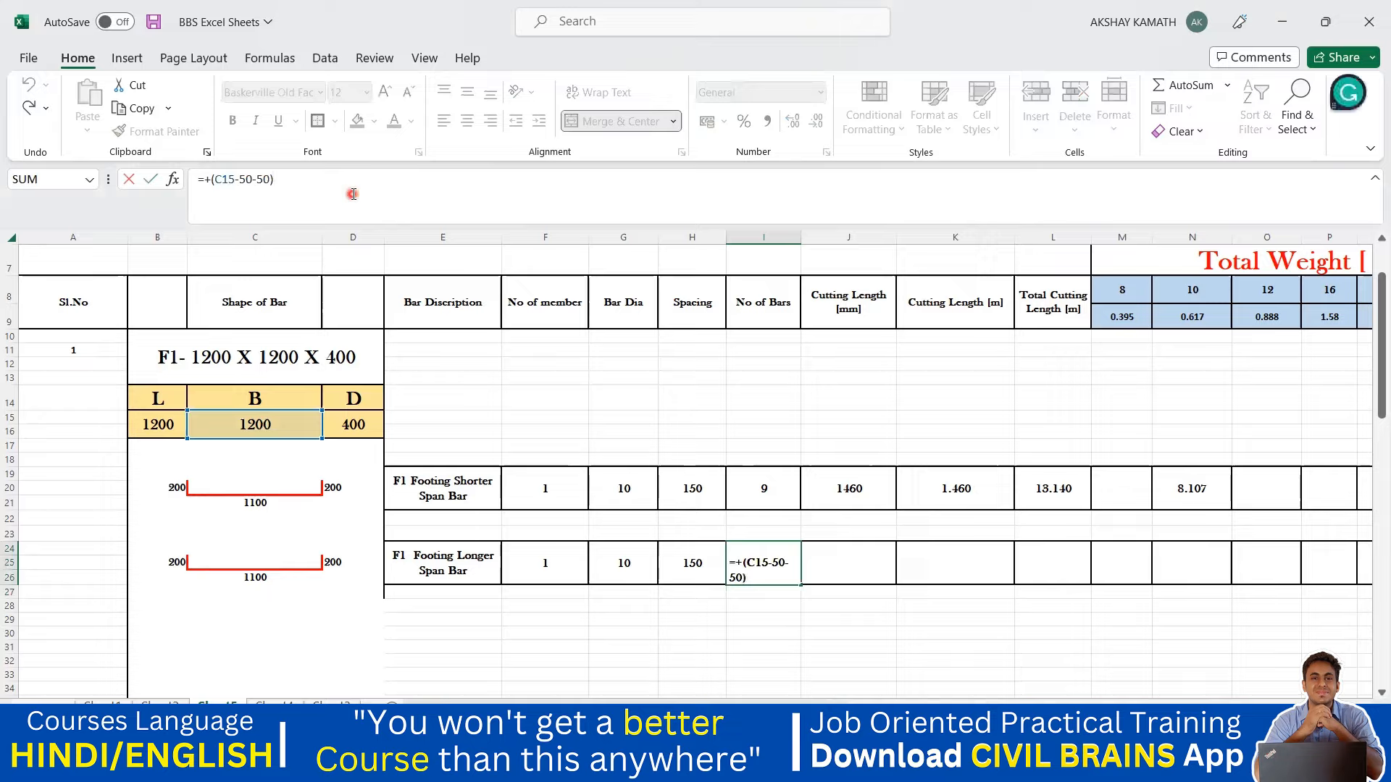
{"action": "type", "text": "/"}
{"action": "left_click", "coordinate": [690, 566]}
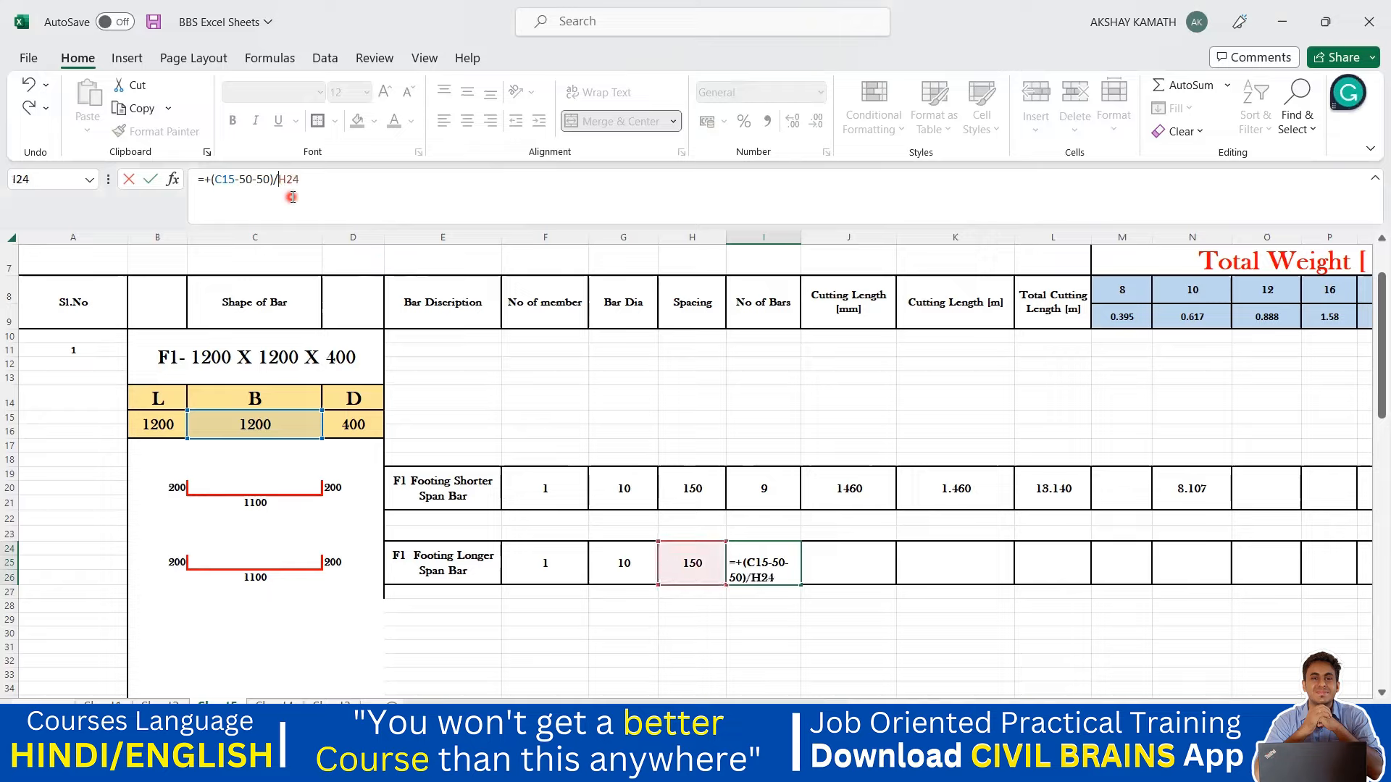
{"action": "type", "text": "("}
{"action": "key", "text": "Return"}
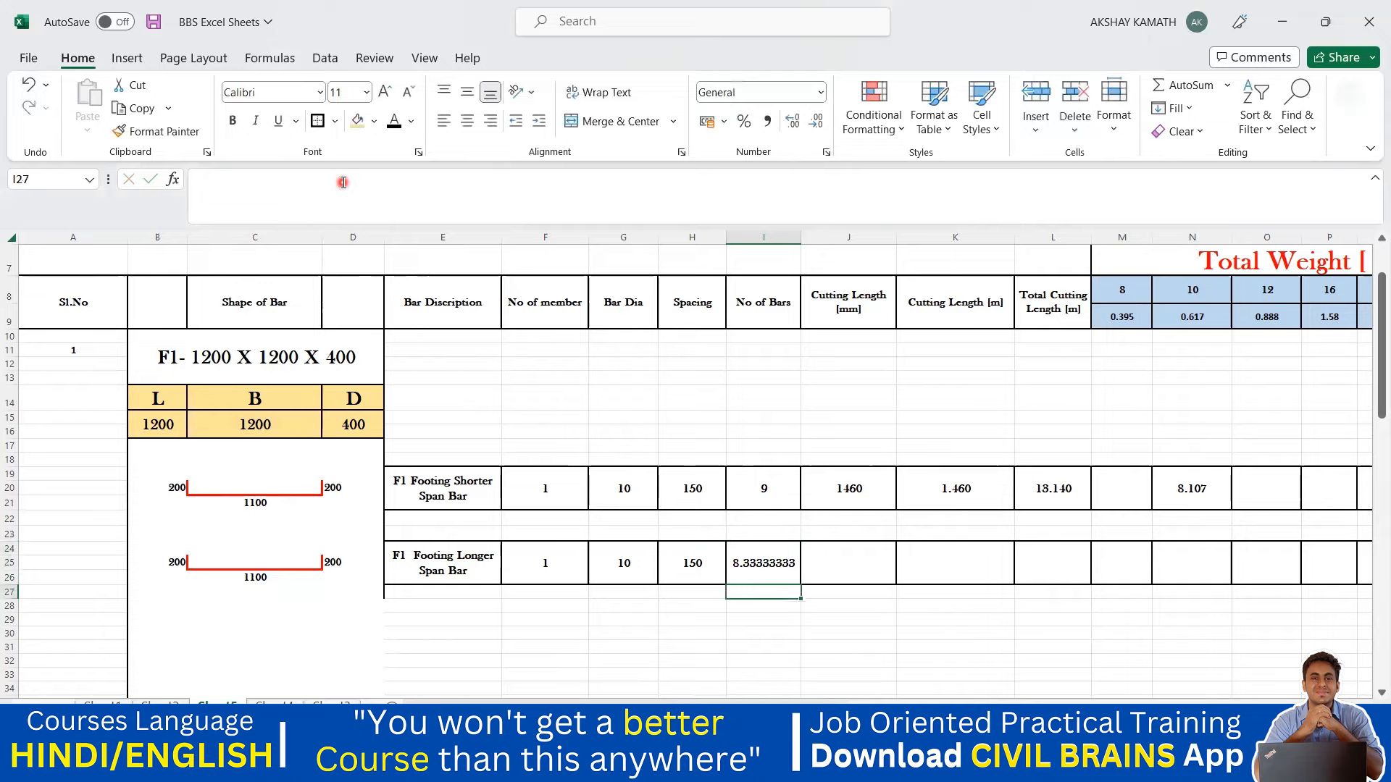
Round up the longer span bar's bar count in I24 to a whole number with =ROUNDUP((C15-50-50)/(H24)+1,0).
{"action": "left_click", "coordinate": [768, 573]}
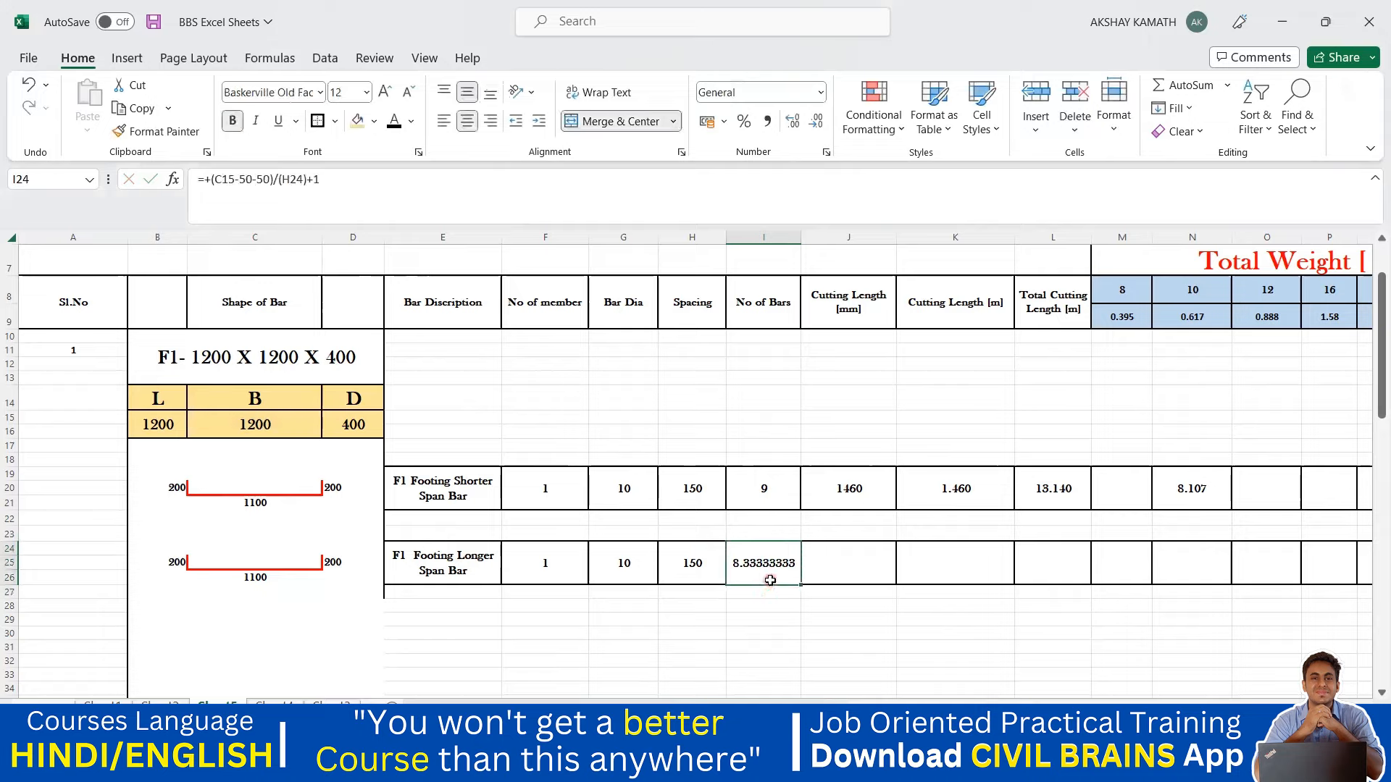
{"action": "left_click", "coordinate": [210, 186]}
{"action": "key", "text": "BackSpace"}
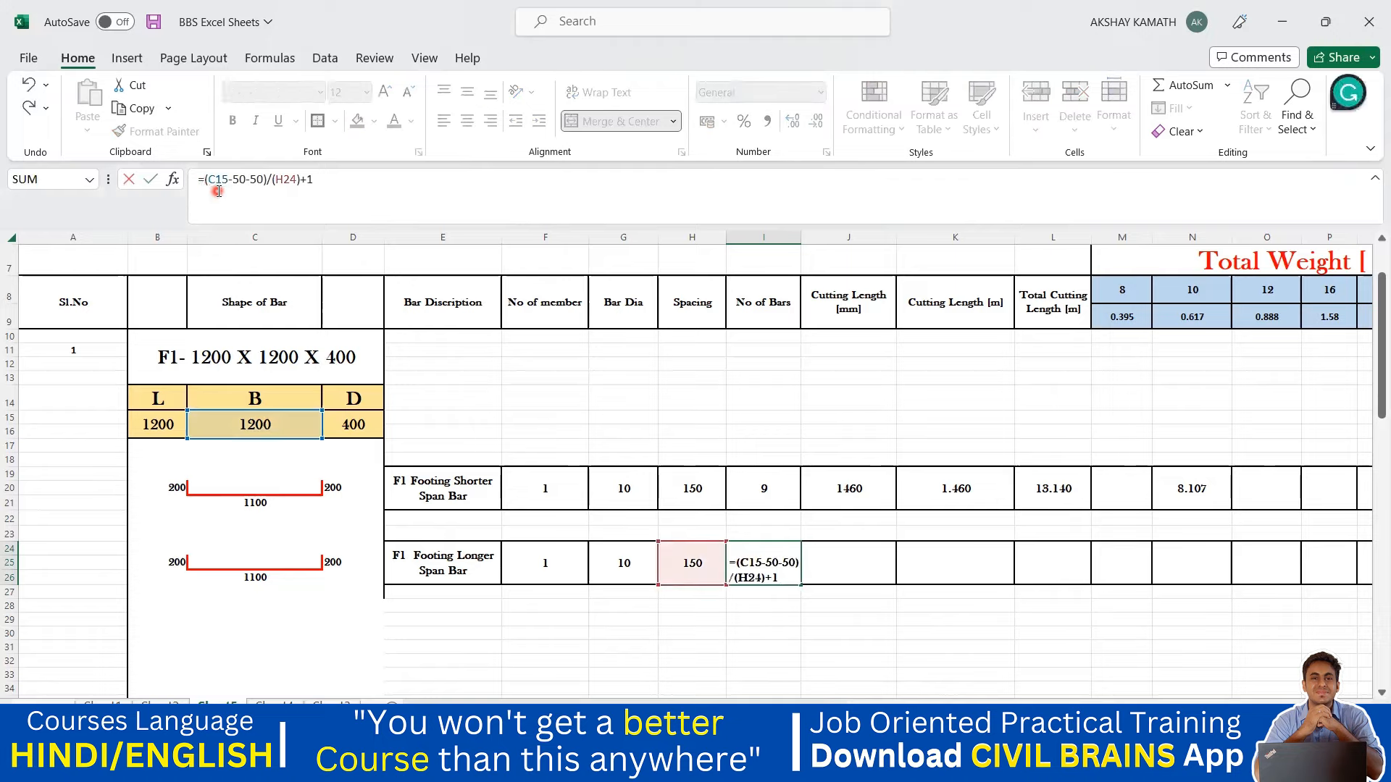
{"action": "type", "text": "ROUUNDU"}
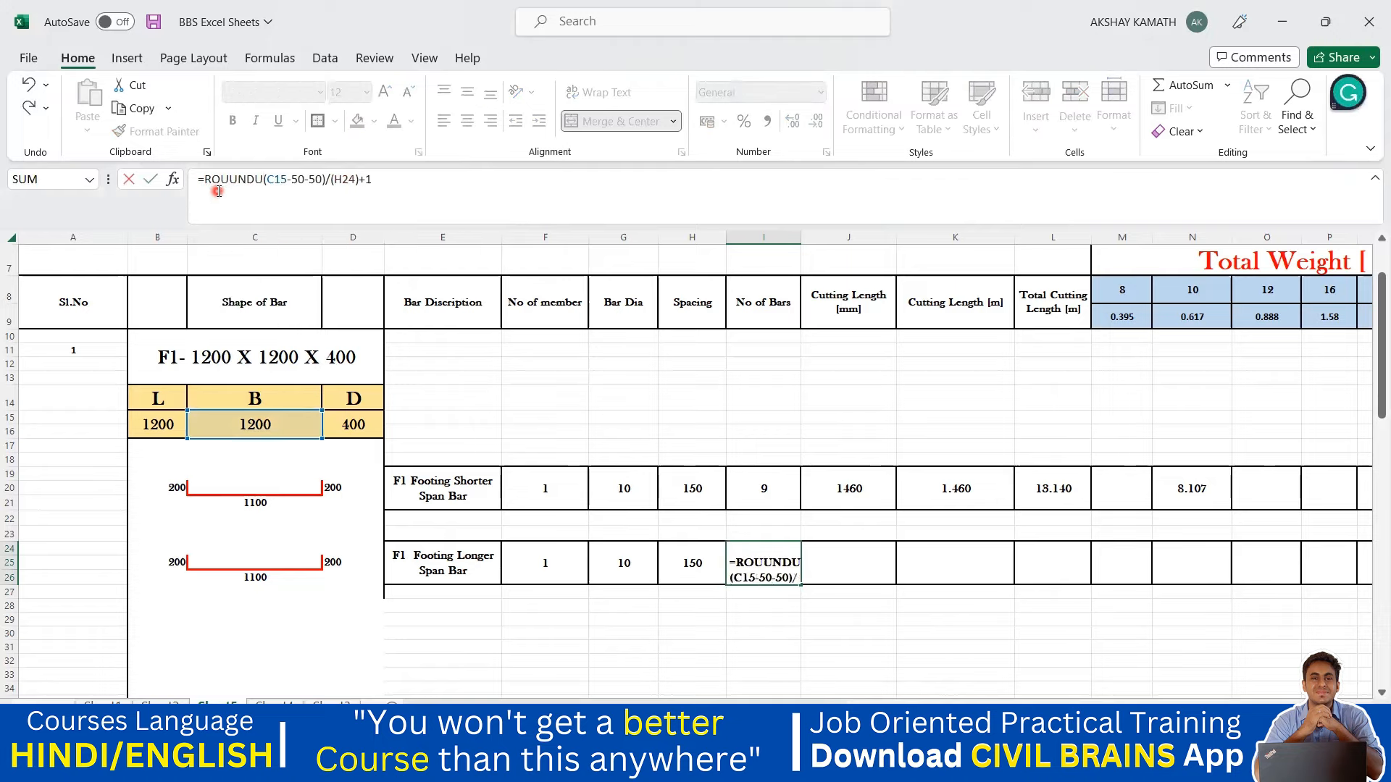
{"action": "key", "text": "BackSpace"}
{"action": "key", "text": "BackSpace"}
{"action": "key", "text": "BackSpace"}
{"action": "key", "text": "BackSpace"}
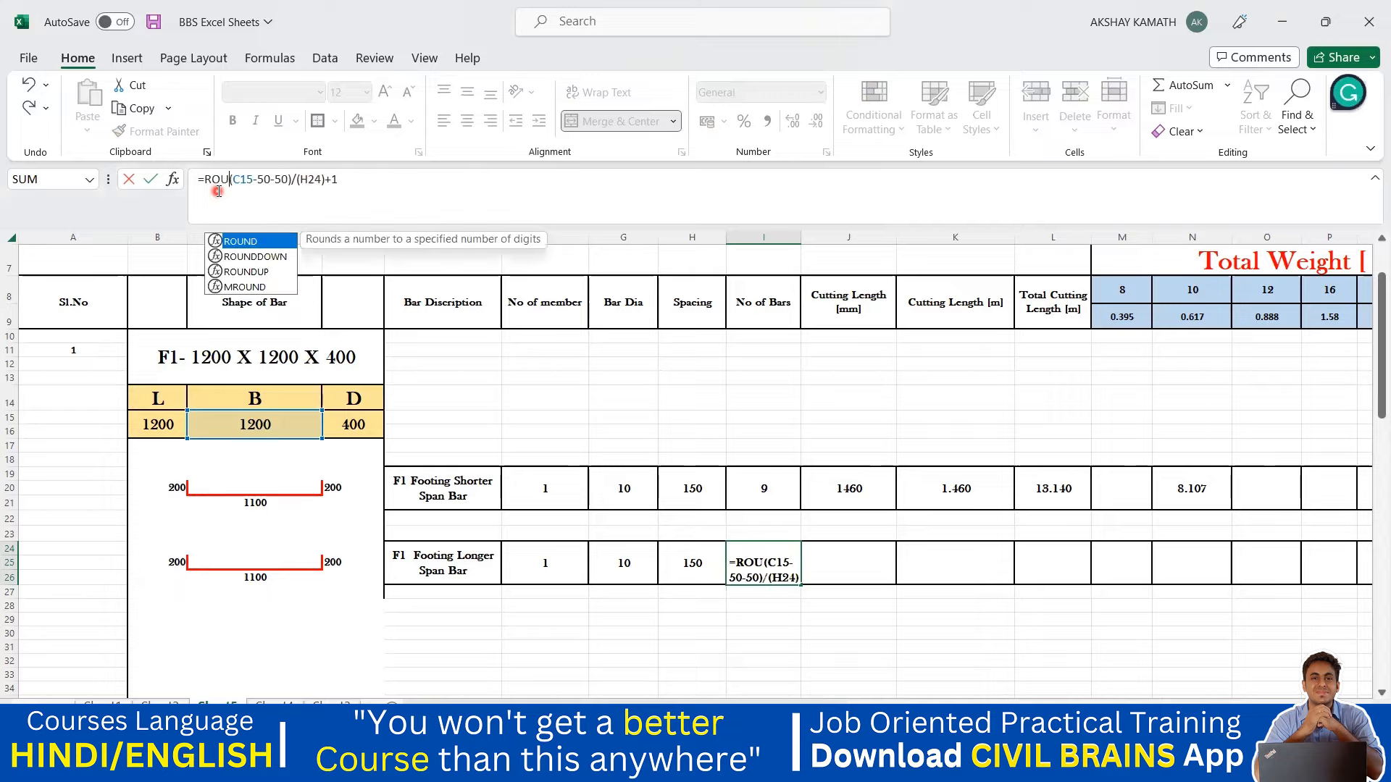
{"action": "type", "text": "NDU"}
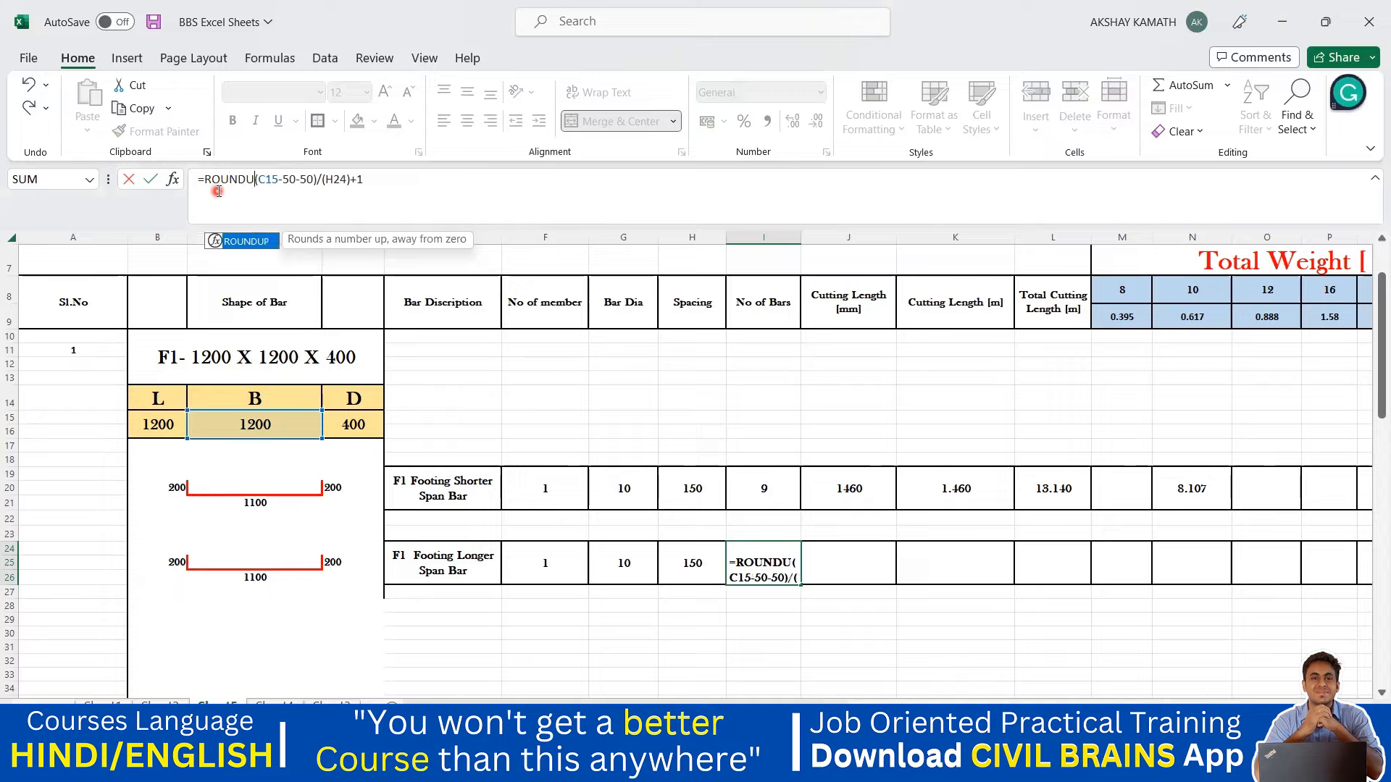
{"action": "type", "text": "P"}
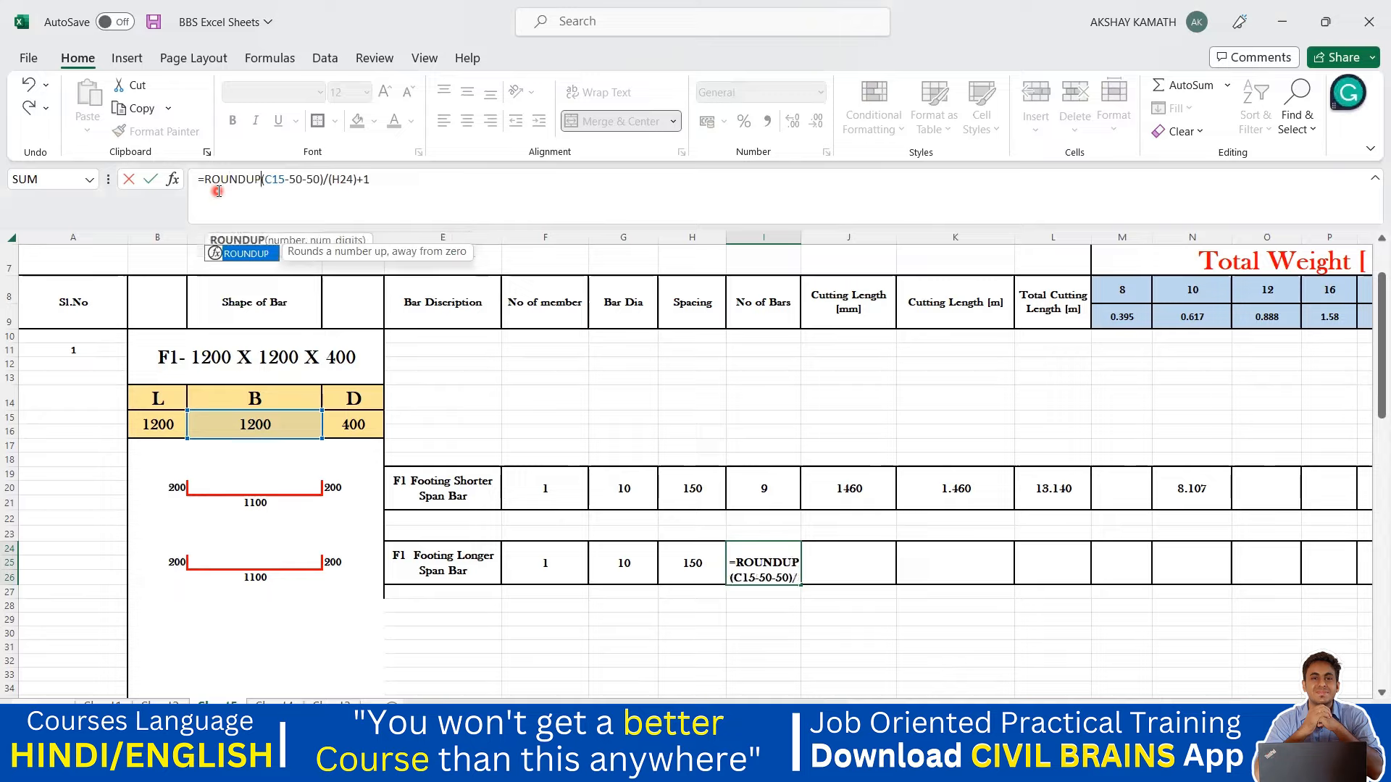
{"action": "type", "text": "("}
{"action": "left_click", "coordinate": [415, 185]}
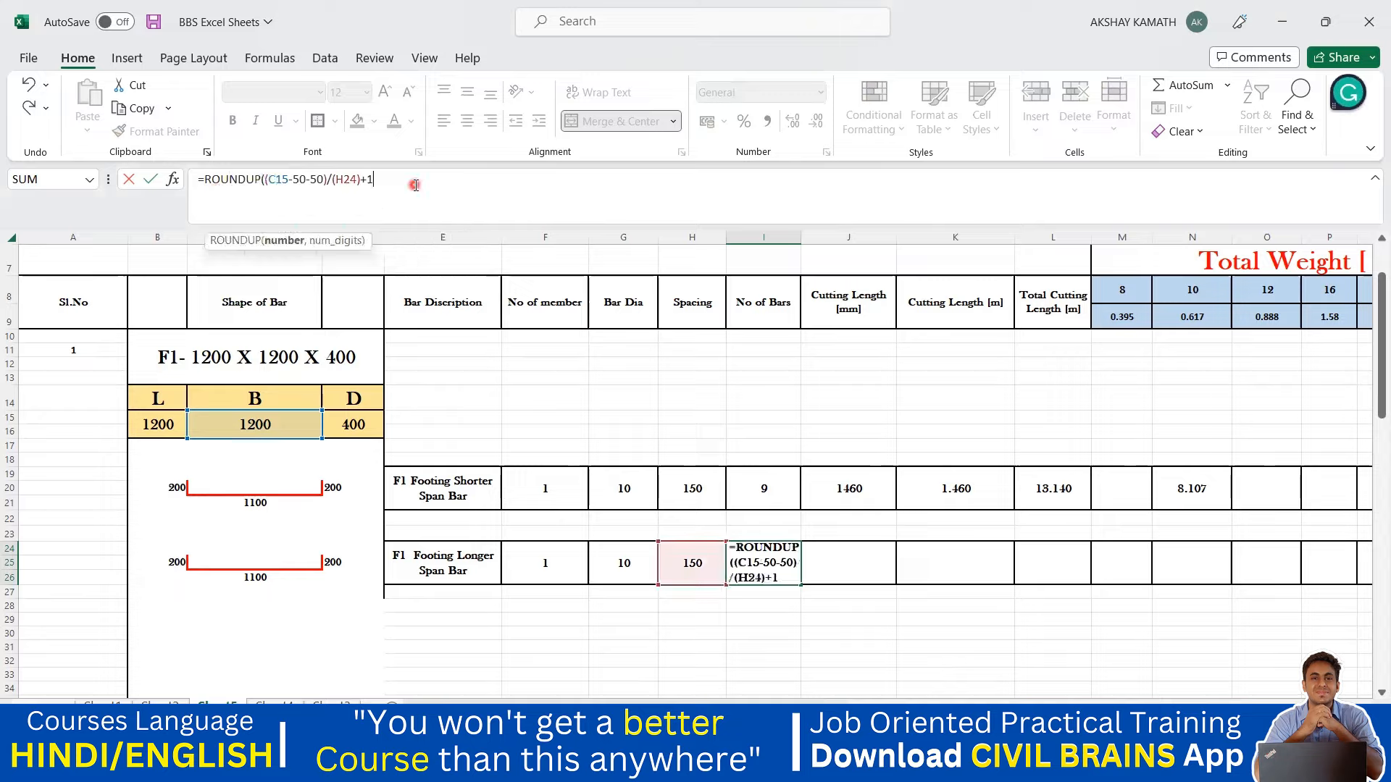
{"action": "type", "text": ",0)"}
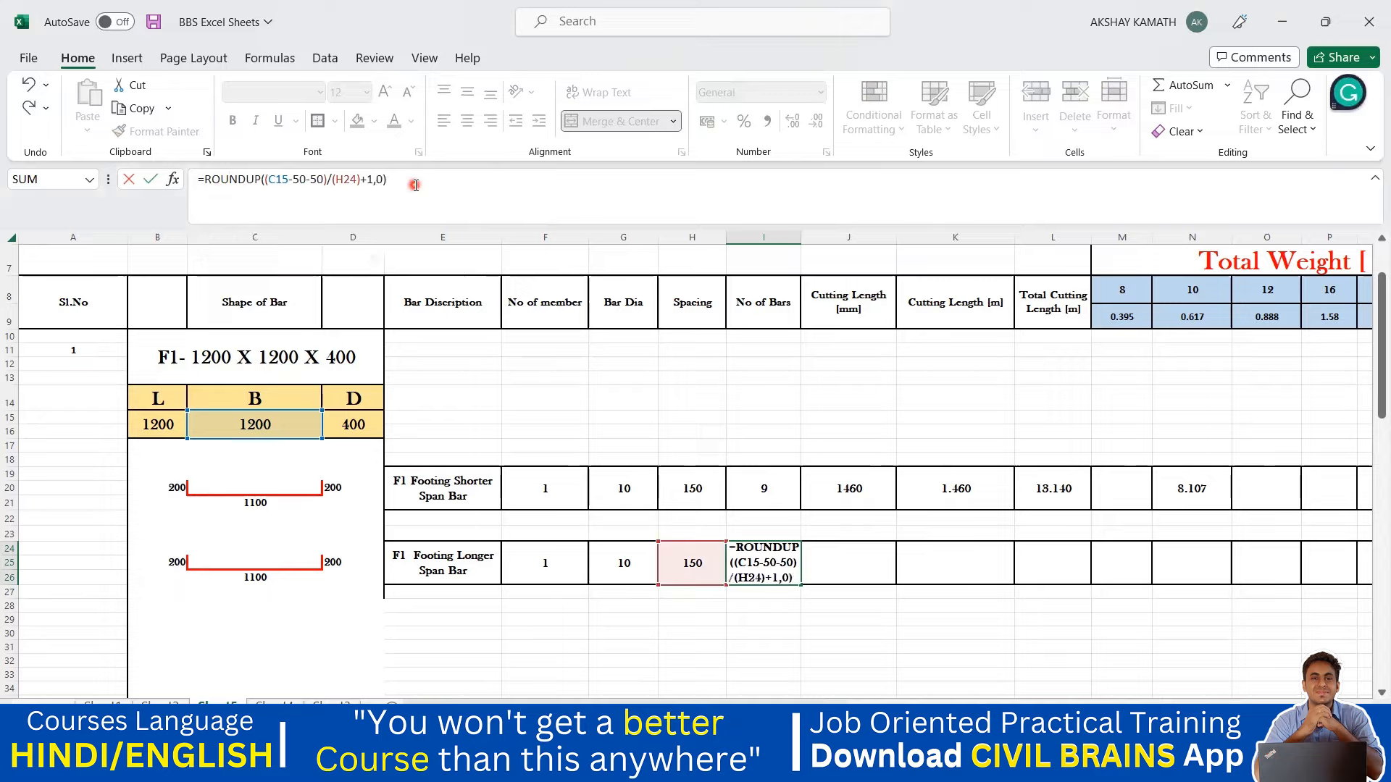
{"action": "key", "text": "Return"}
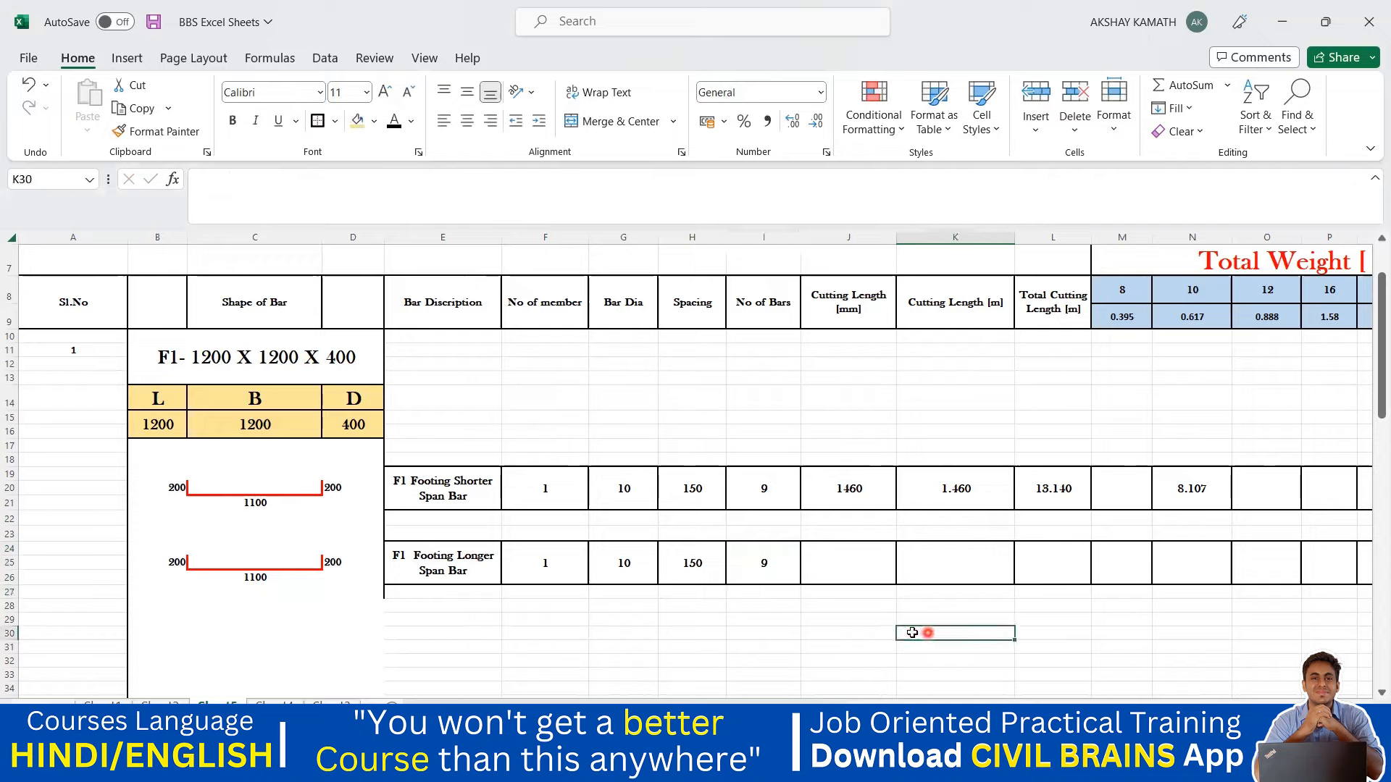
Calculate the longer span bar's cutting length in millimetres in J24, deducting four bar diameters, with +(C26+D25+B25)-4*G24.
{"action": "left_click", "coordinate": [858, 569]}
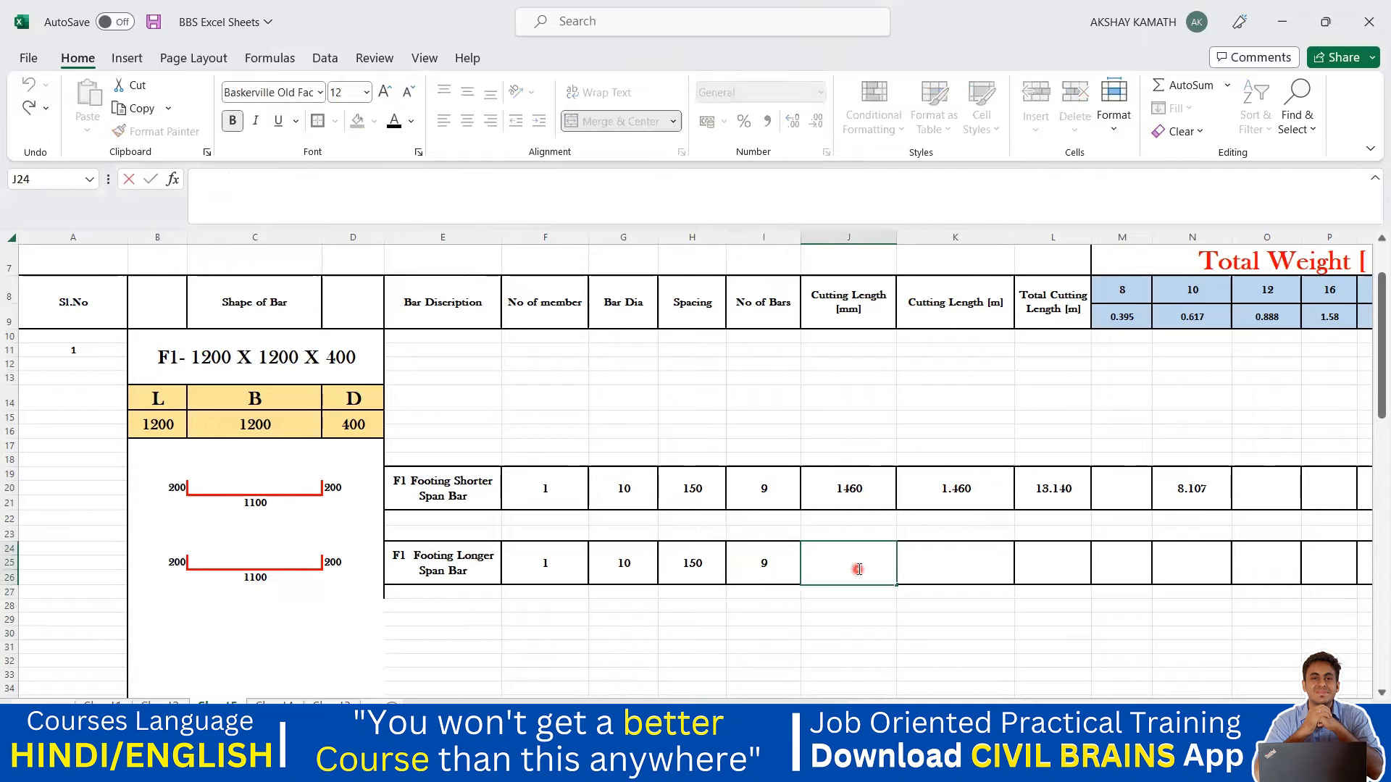
{"action": "type", "text": "+"}
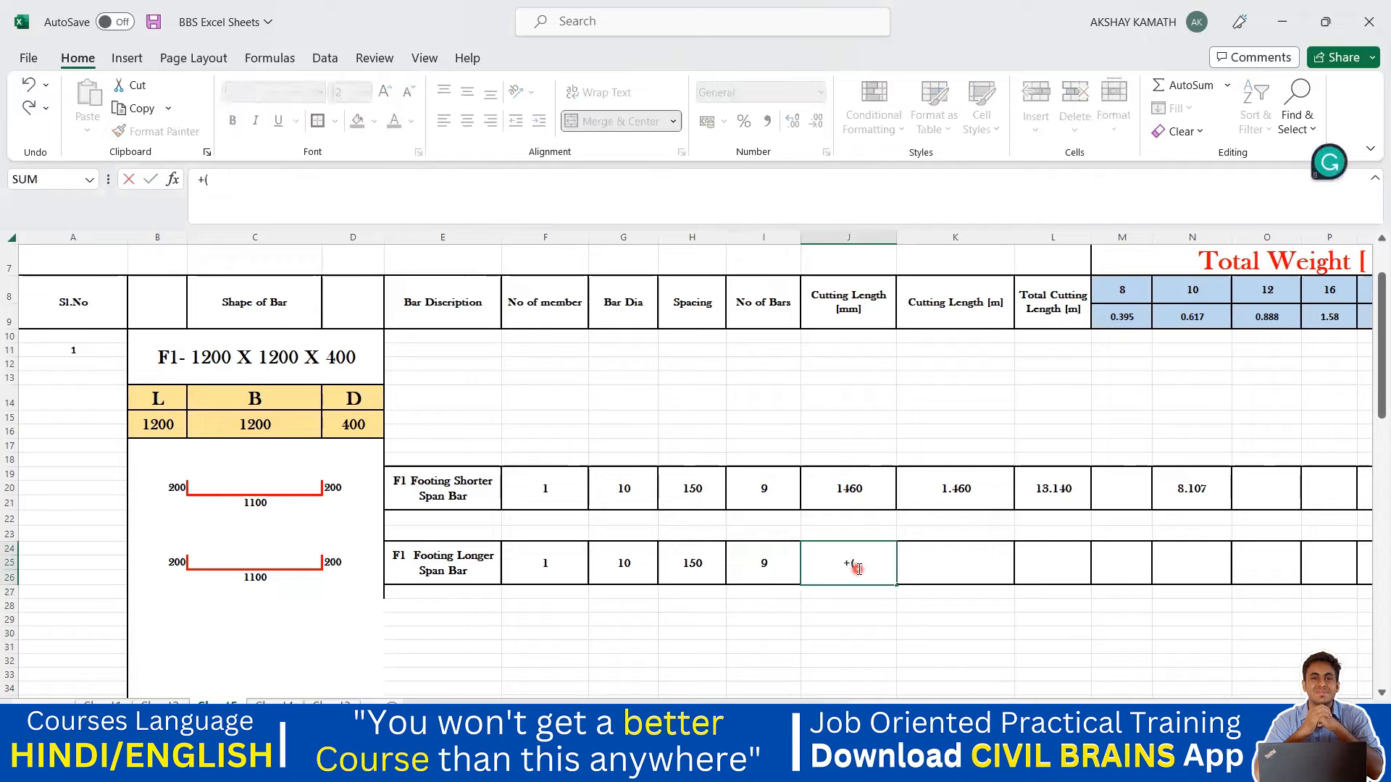
{"action": "type", "text": "("}
{"action": "left_click", "coordinate": [278, 584]}
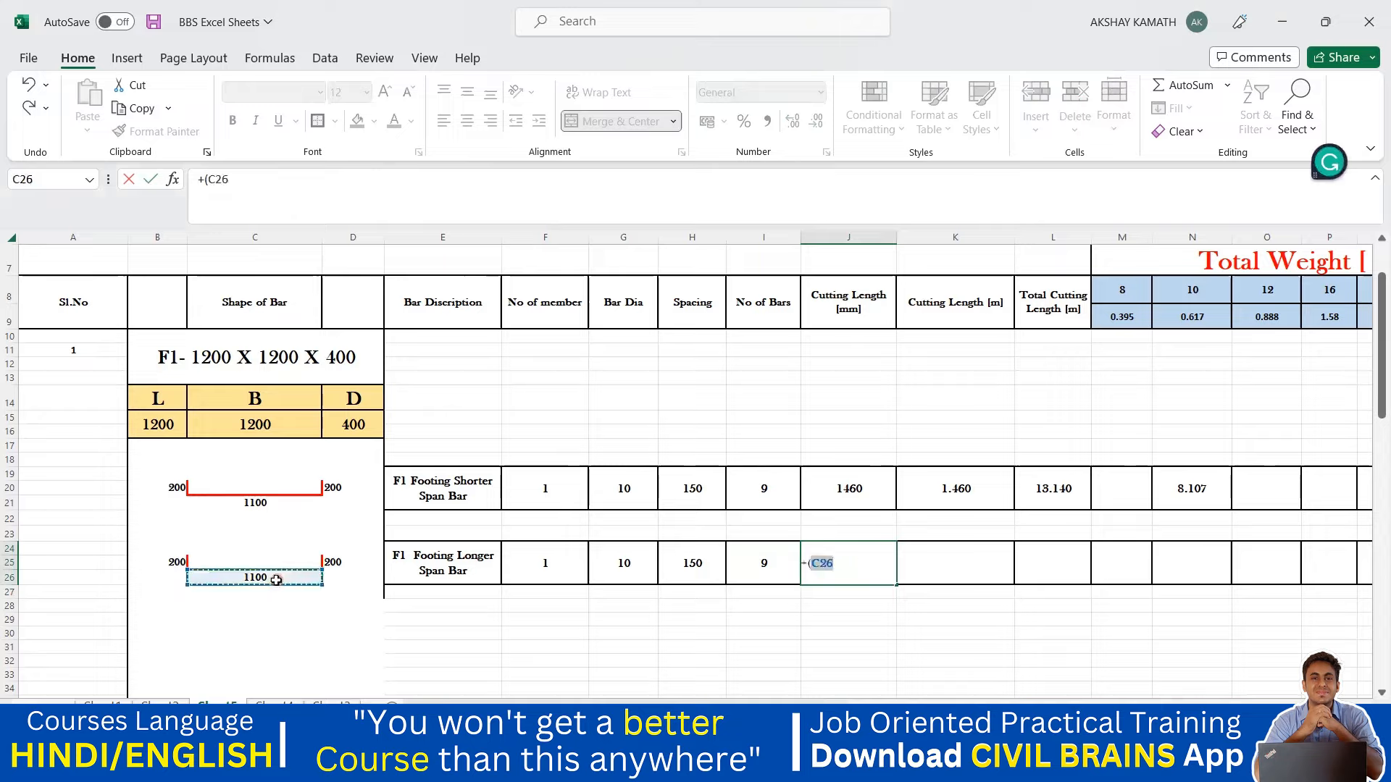
{"action": "type", "text": "+"}
{"action": "left_click", "coordinate": [332, 562]}
{"action": "type", "text": "+D25+"}
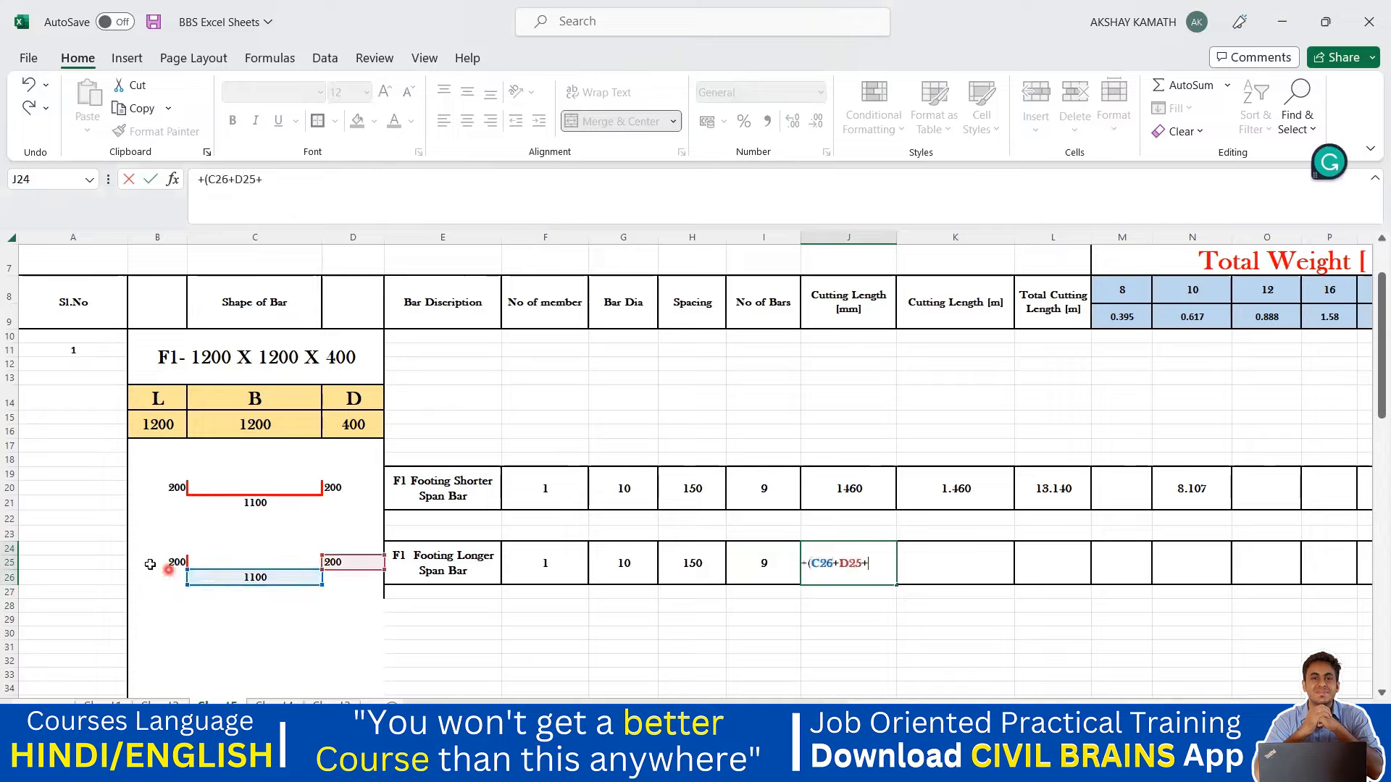
{"action": "left_click", "coordinate": [171, 562]}
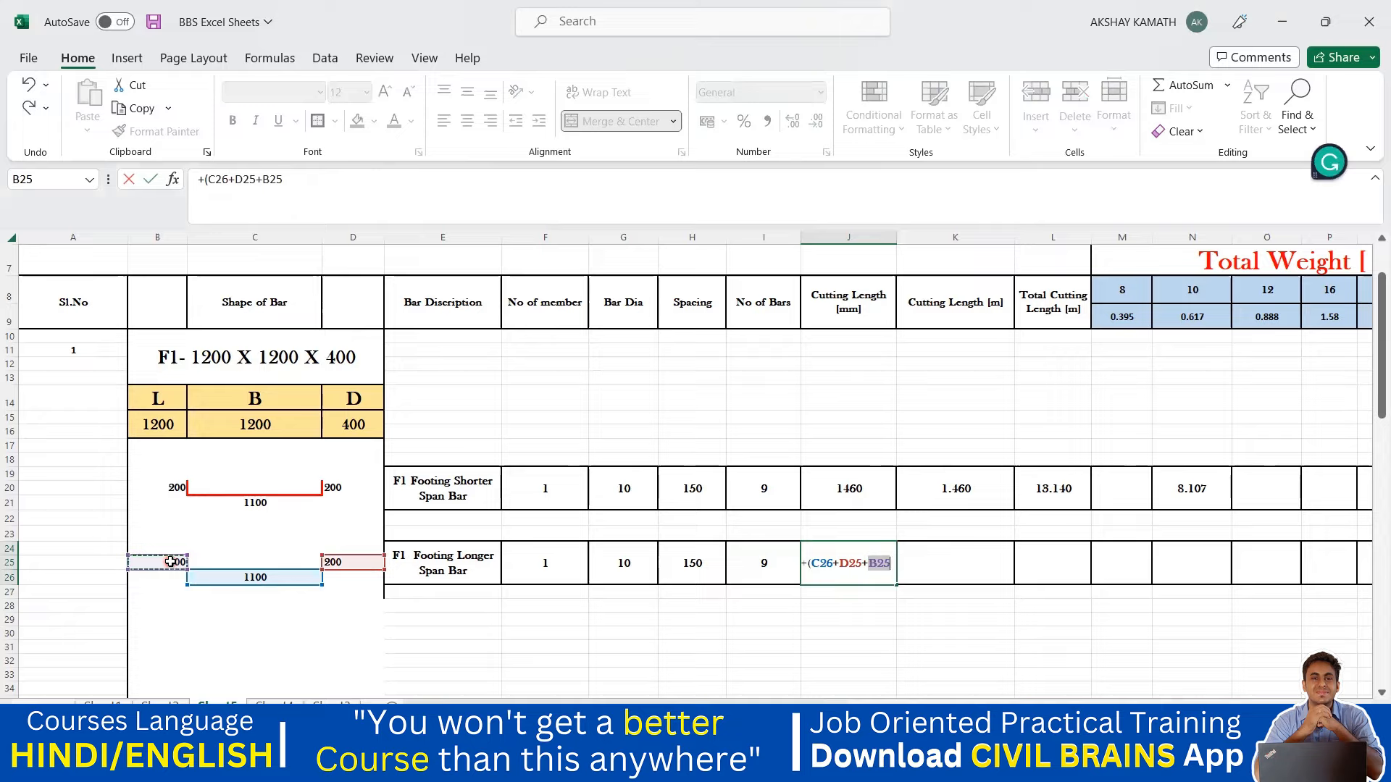
{"action": "type", "text": ")-"}
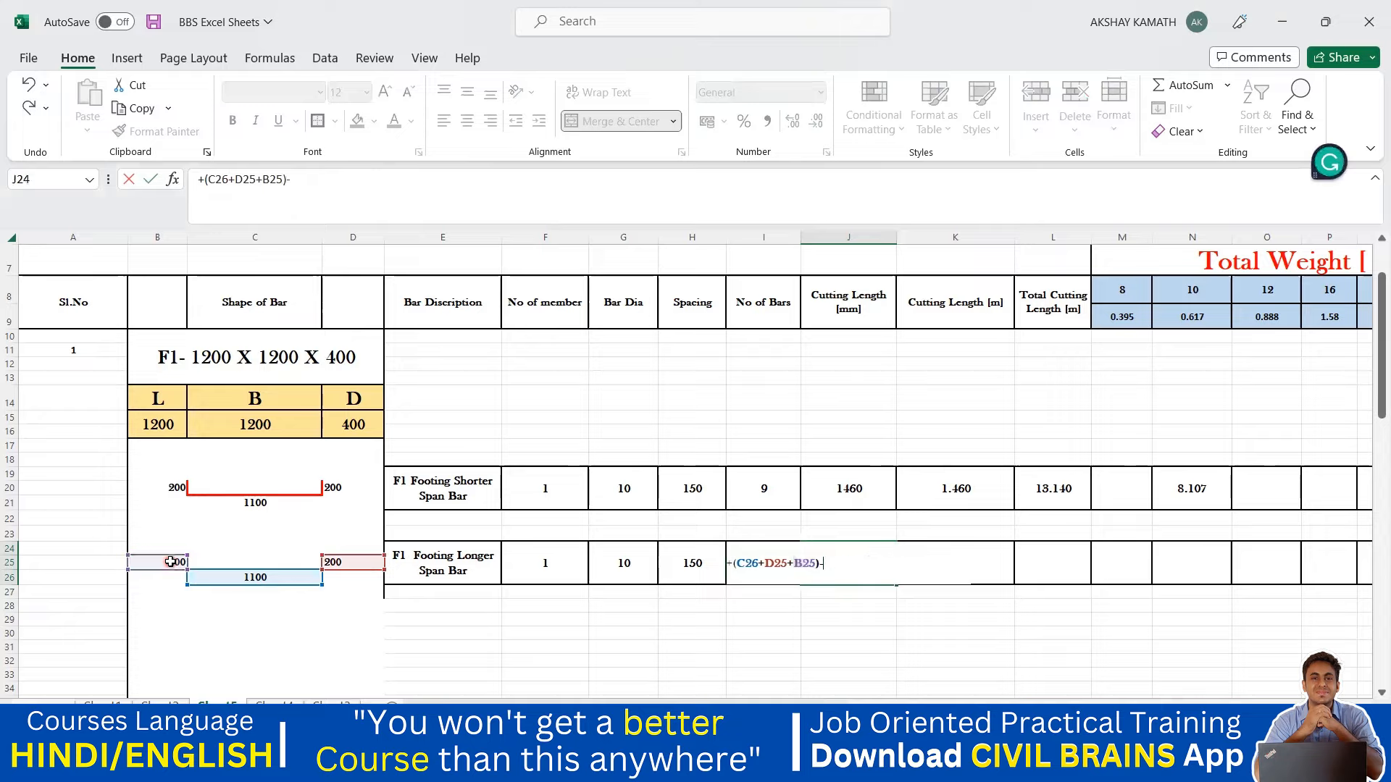
{"action": "type", "text": "4*"}
{"action": "left_click", "coordinate": [623, 571]}
{"action": "key", "text": "Return"}
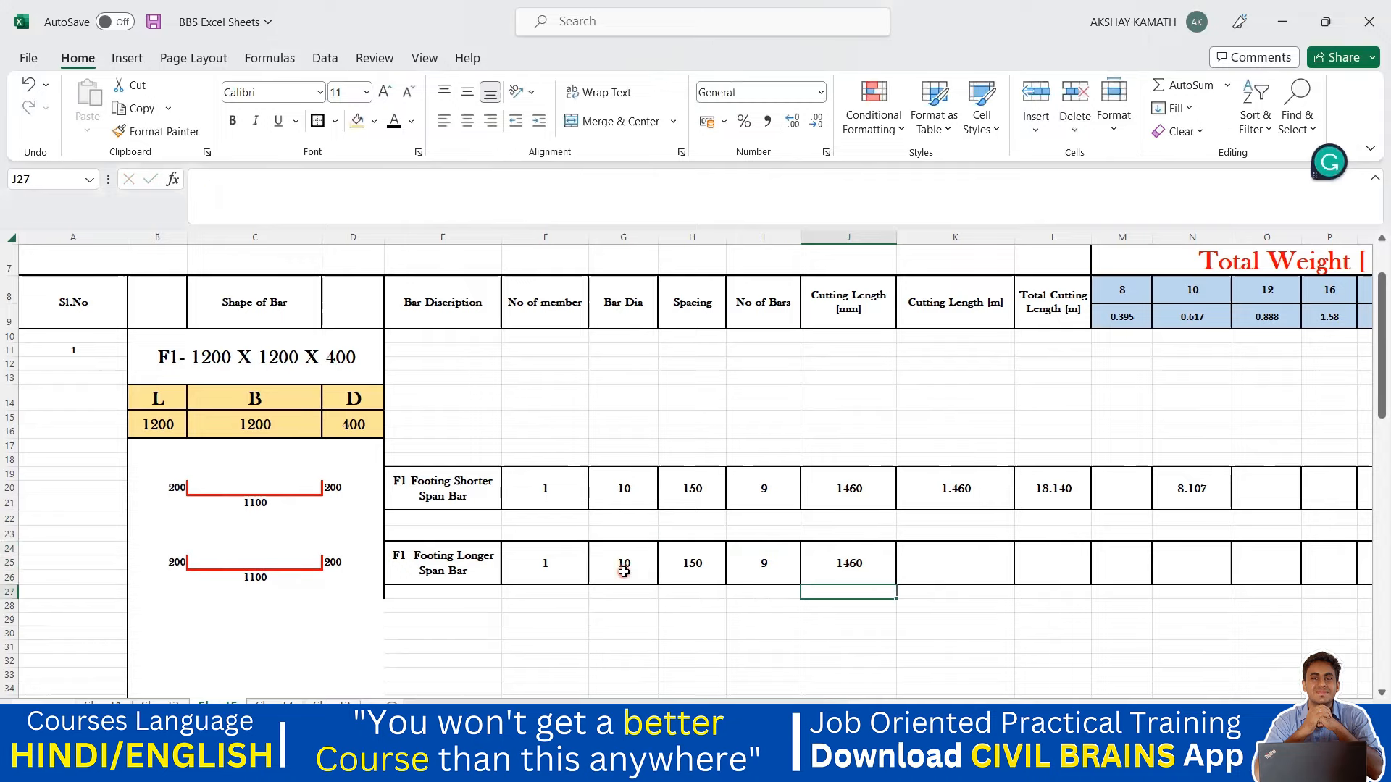
Convert the longer span bar's cutting length to metres in K24 with +J24/1000.
{"action": "left_click", "coordinate": [981, 562]}
{"action": "type", "text": "+"}
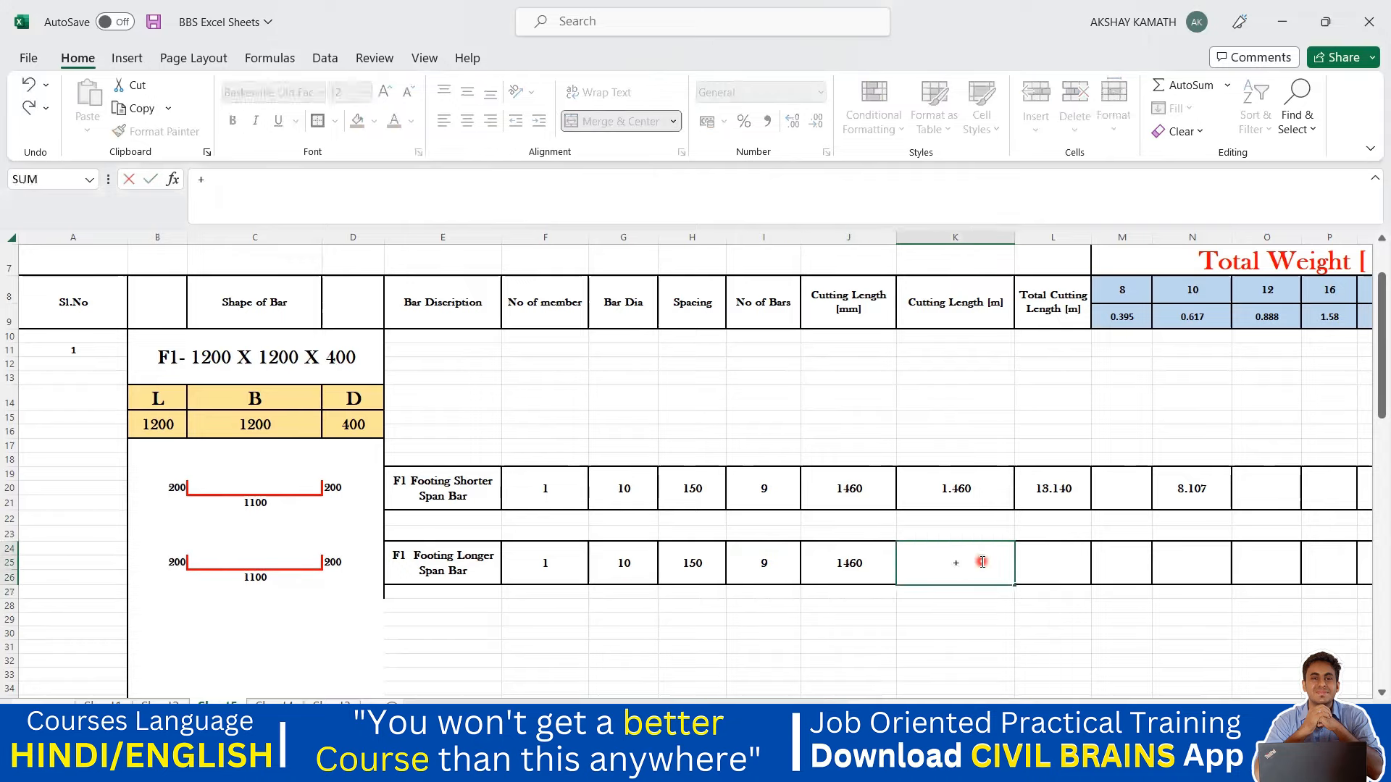
{"action": "left_click", "coordinate": [857, 574]}
{"action": "type", "text": "/1000"}
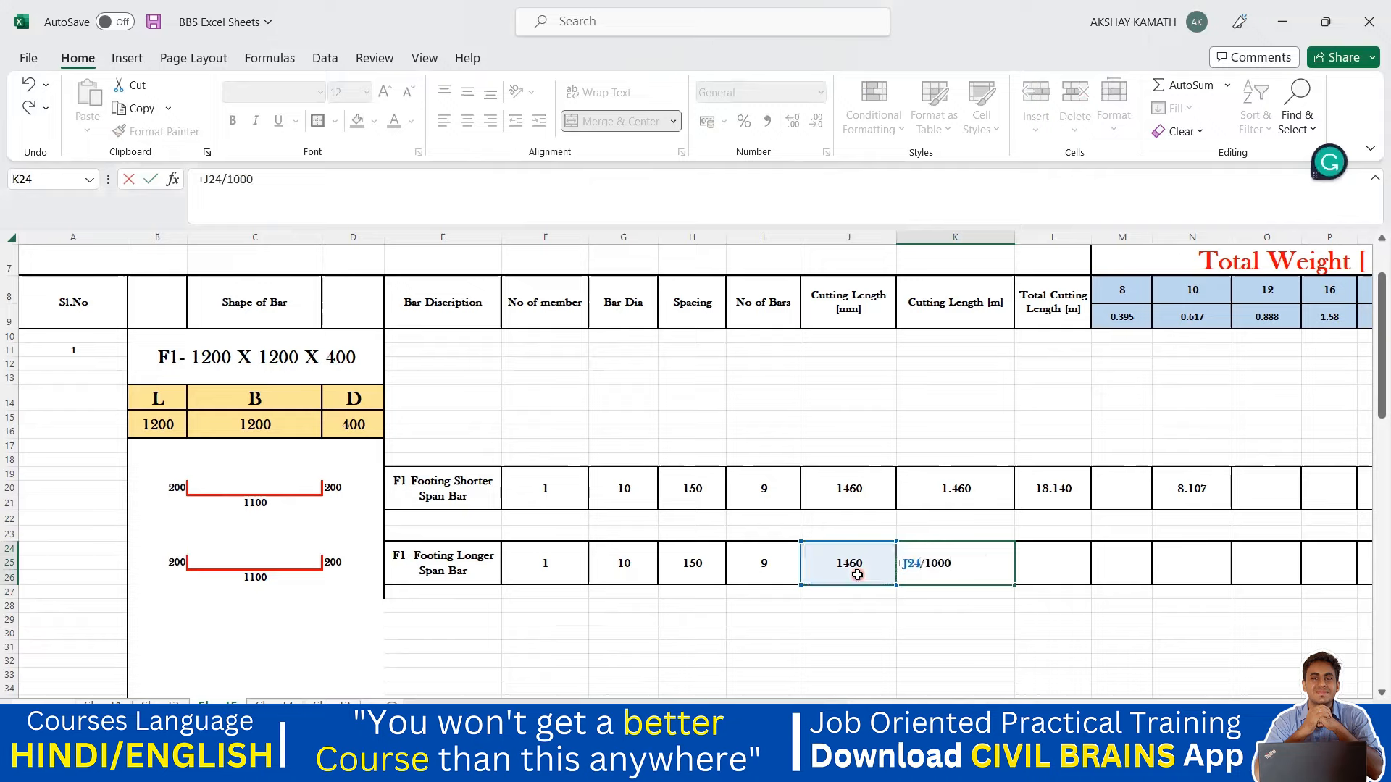
{"action": "key", "text": "Return"}
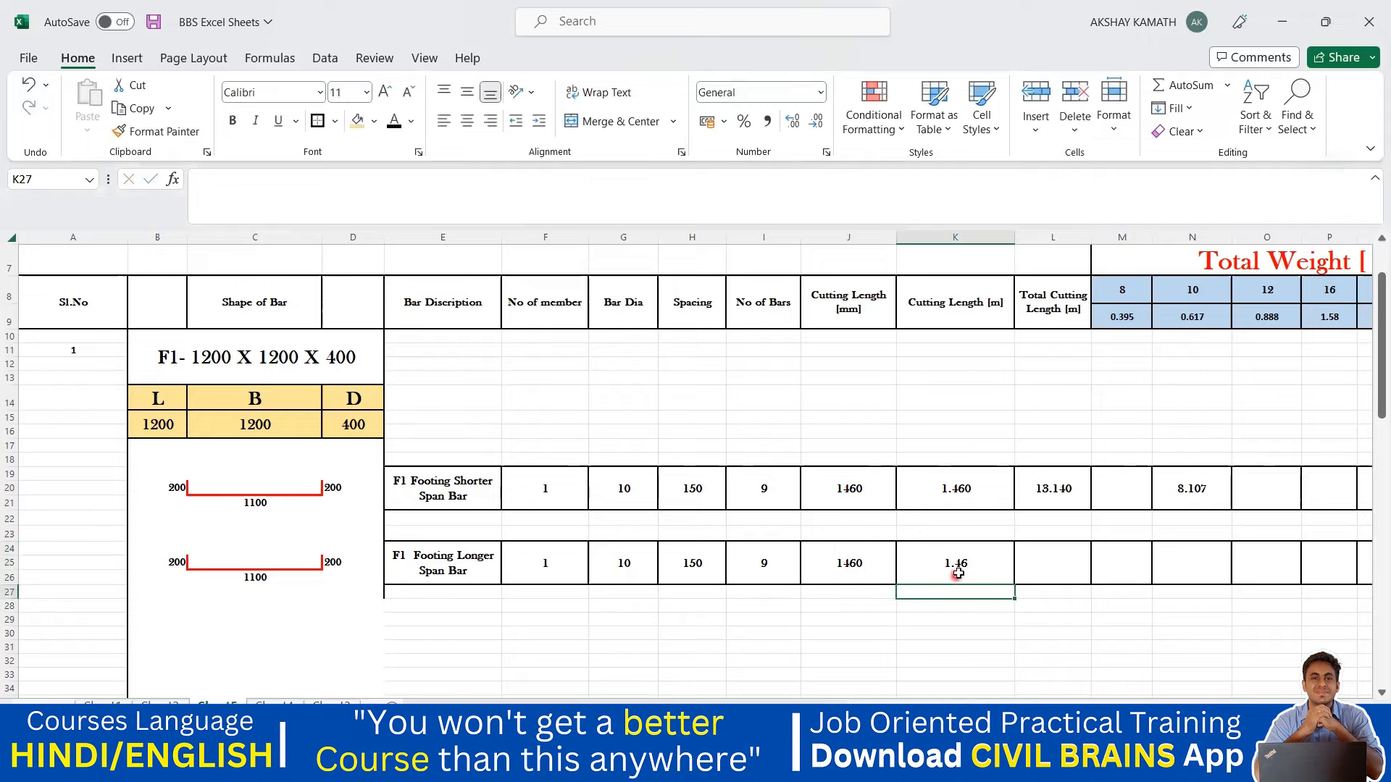
Calculate the longer span bar's total cutting length in L24 with +K24*I24*F24 and show it to three decimal places.
{"action": "left_click", "coordinate": [1070, 565]}
{"action": "type", "text": "+"}
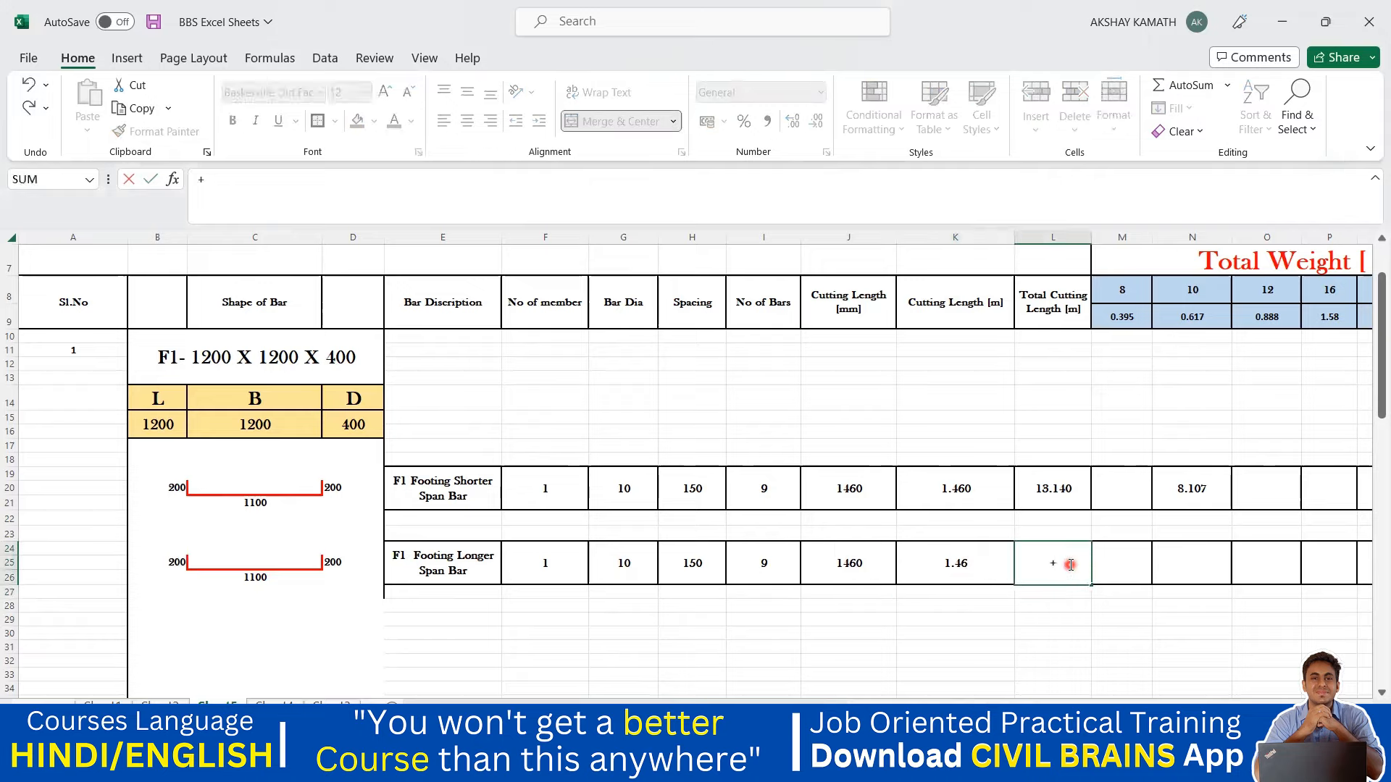
{"action": "left_click", "coordinate": [979, 565]}
{"action": "type", "text": "*"}
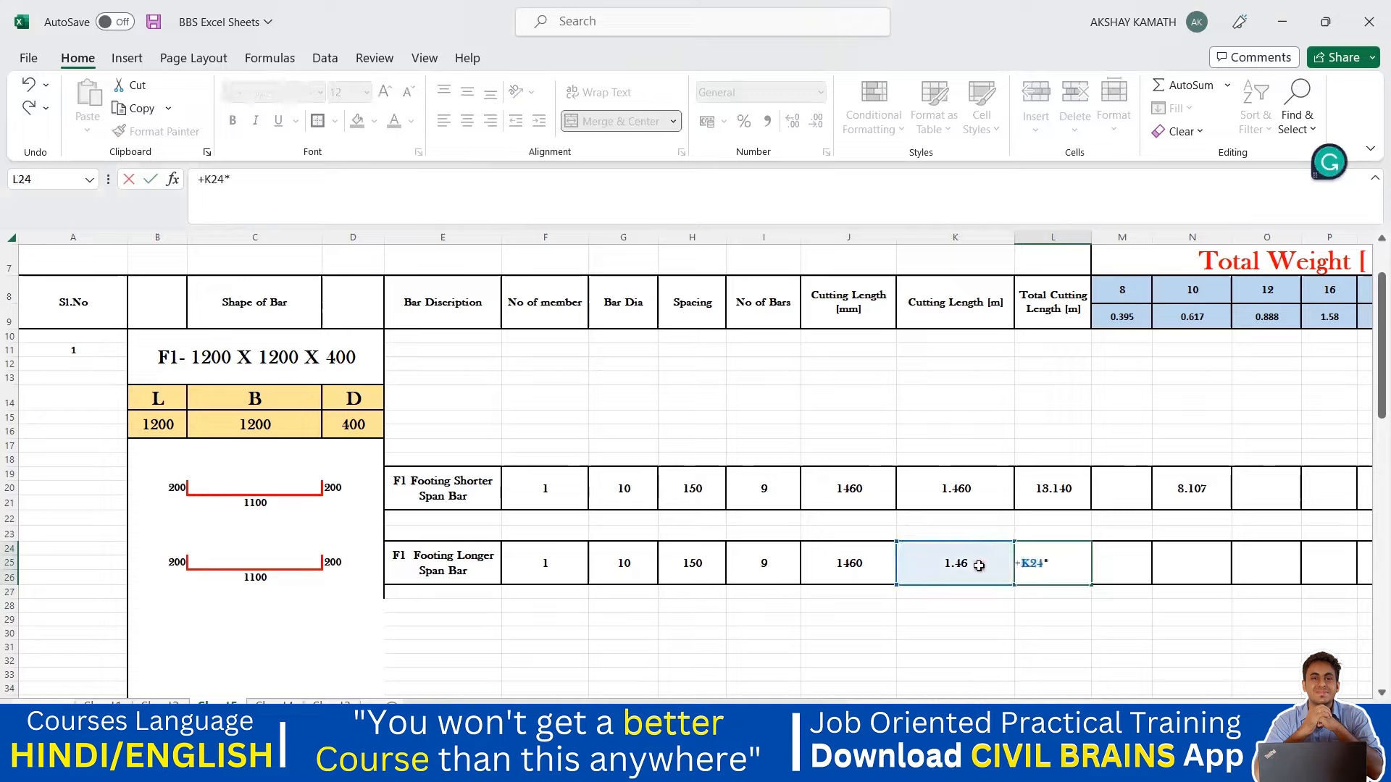
{"action": "left_click", "coordinate": [774, 576]}
{"action": "type", "text": "*"}
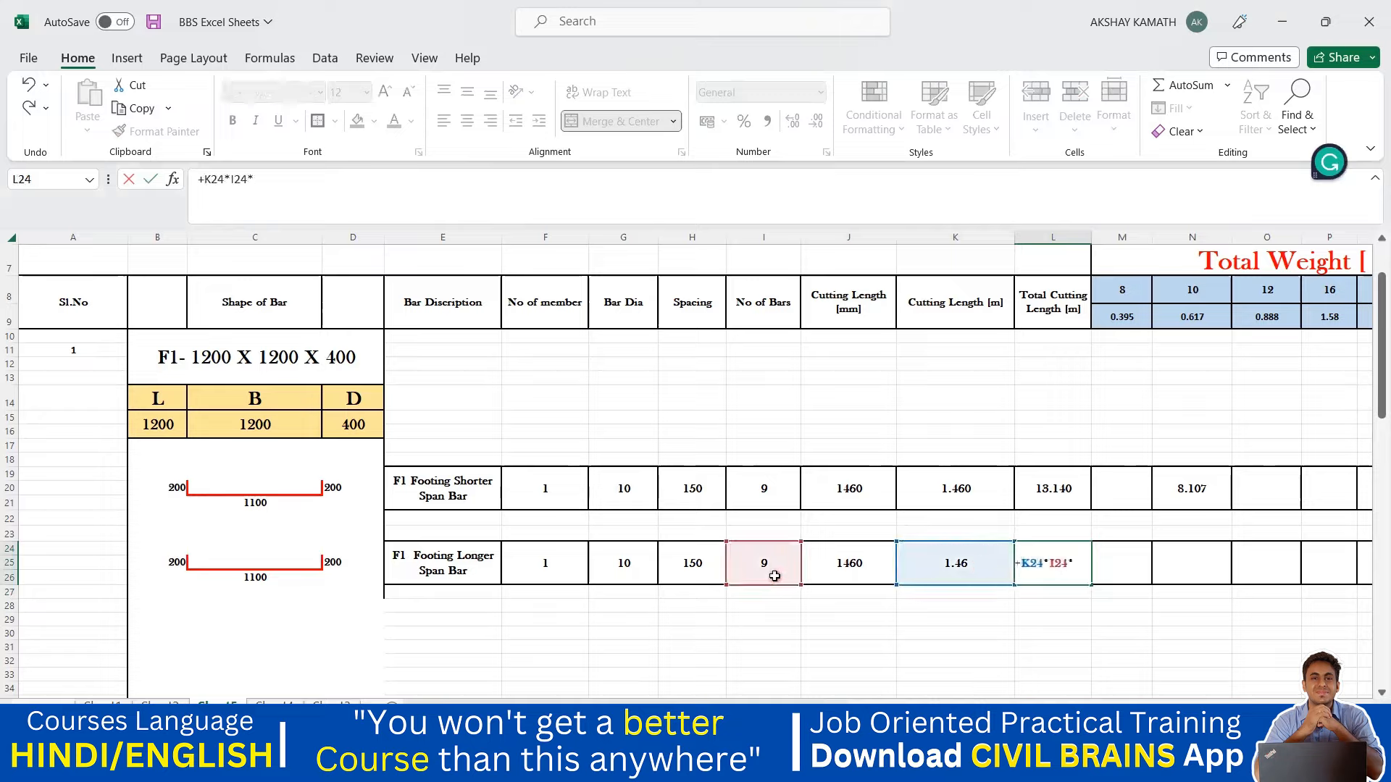
{"action": "left_click", "coordinate": [574, 555]}
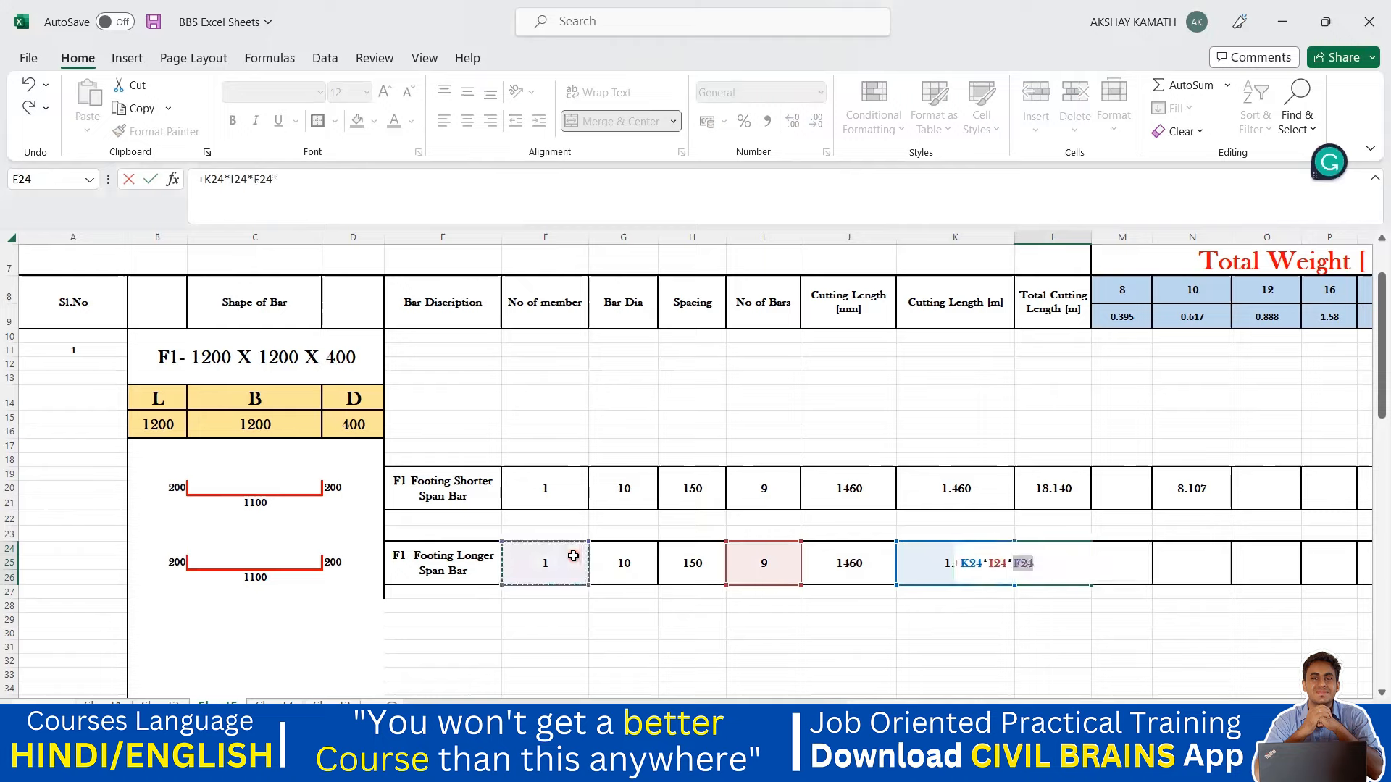
{"action": "key", "text": "Return"}
{"action": "left_click", "coordinate": [1046, 565]}
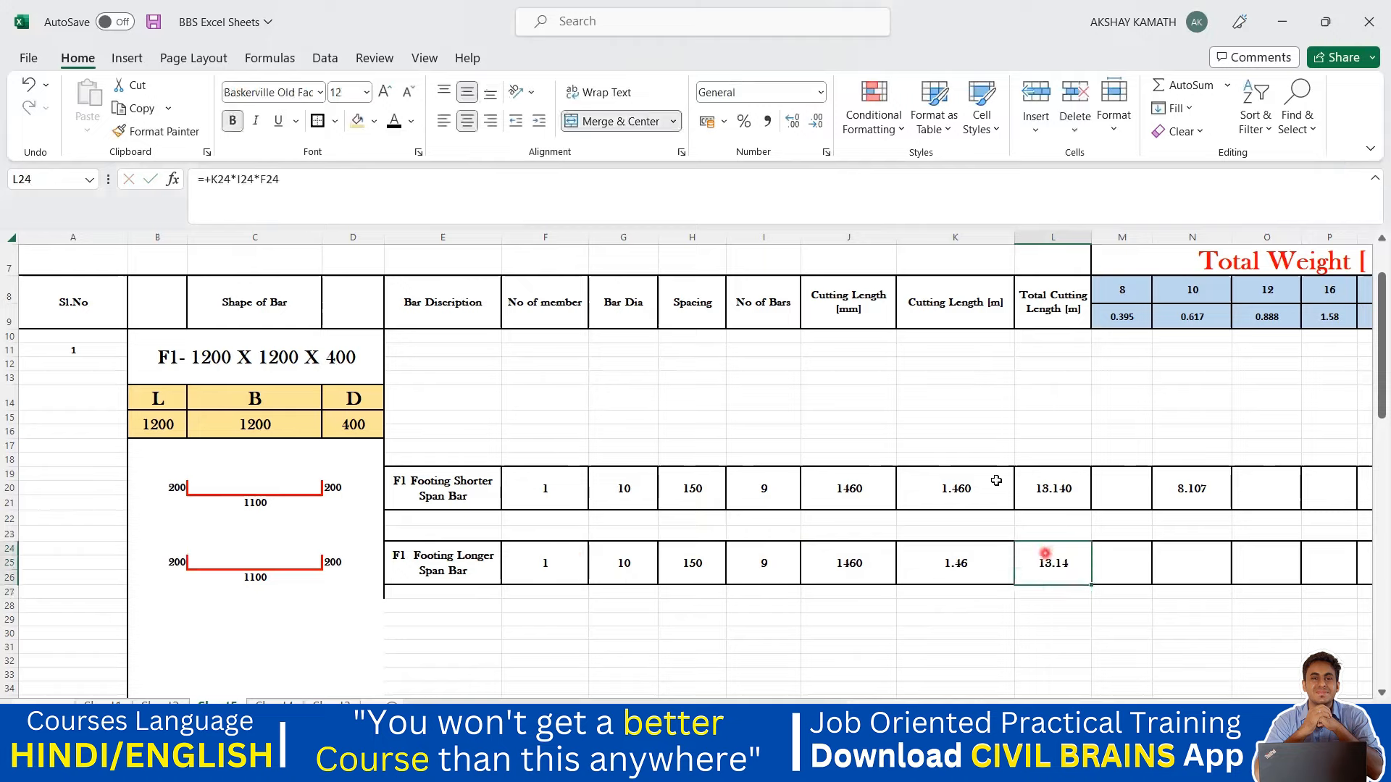
{"action": "left_click", "coordinate": [793, 125]}
{"action": "left_click", "coordinate": [1163, 688]}
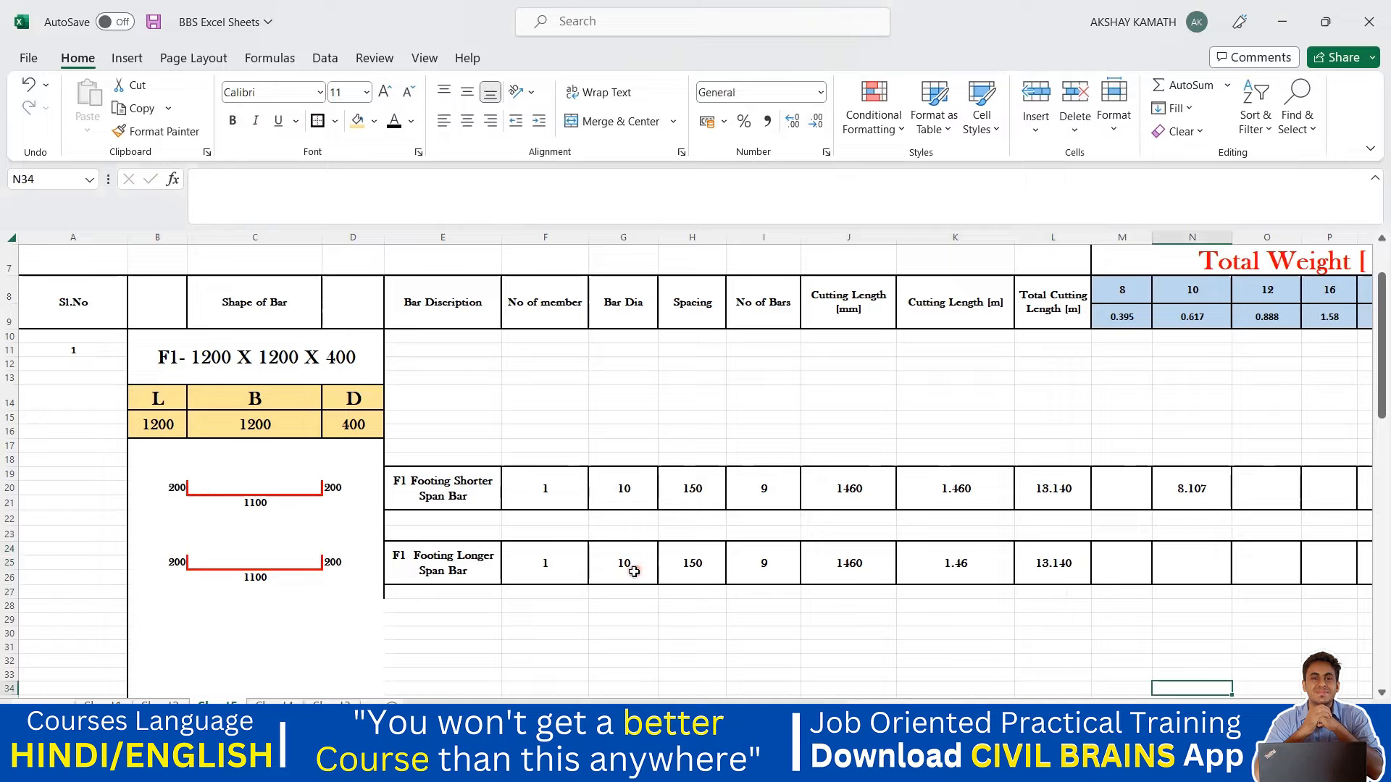
Calculate the longer span bar's 10 mm steel weight in N24 with +L24*N9 and show it to three decimal places.
{"action": "left_click", "coordinate": [1201, 576]}
{"action": "type", "text": "+"}
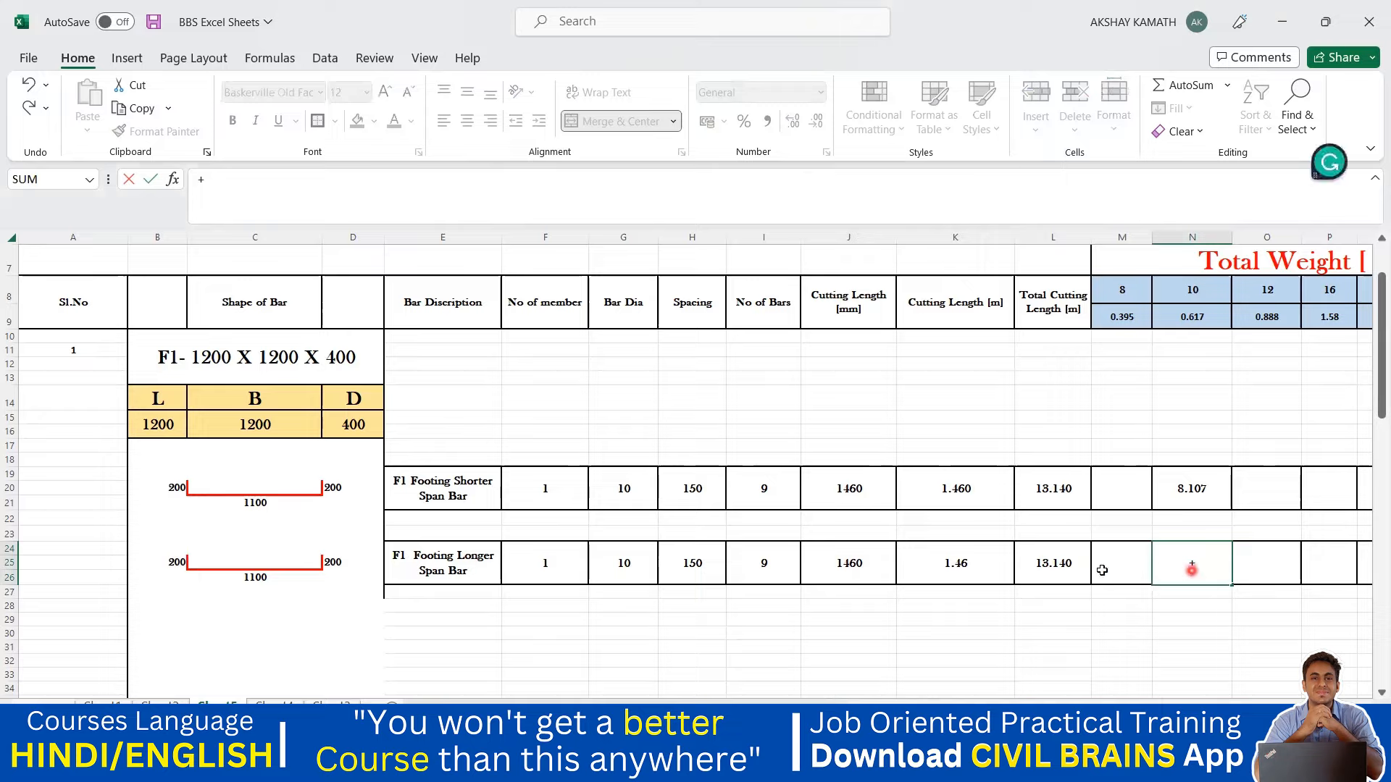
{"action": "left_click", "coordinate": [1066, 567]}
{"action": "type", "text": "*"}
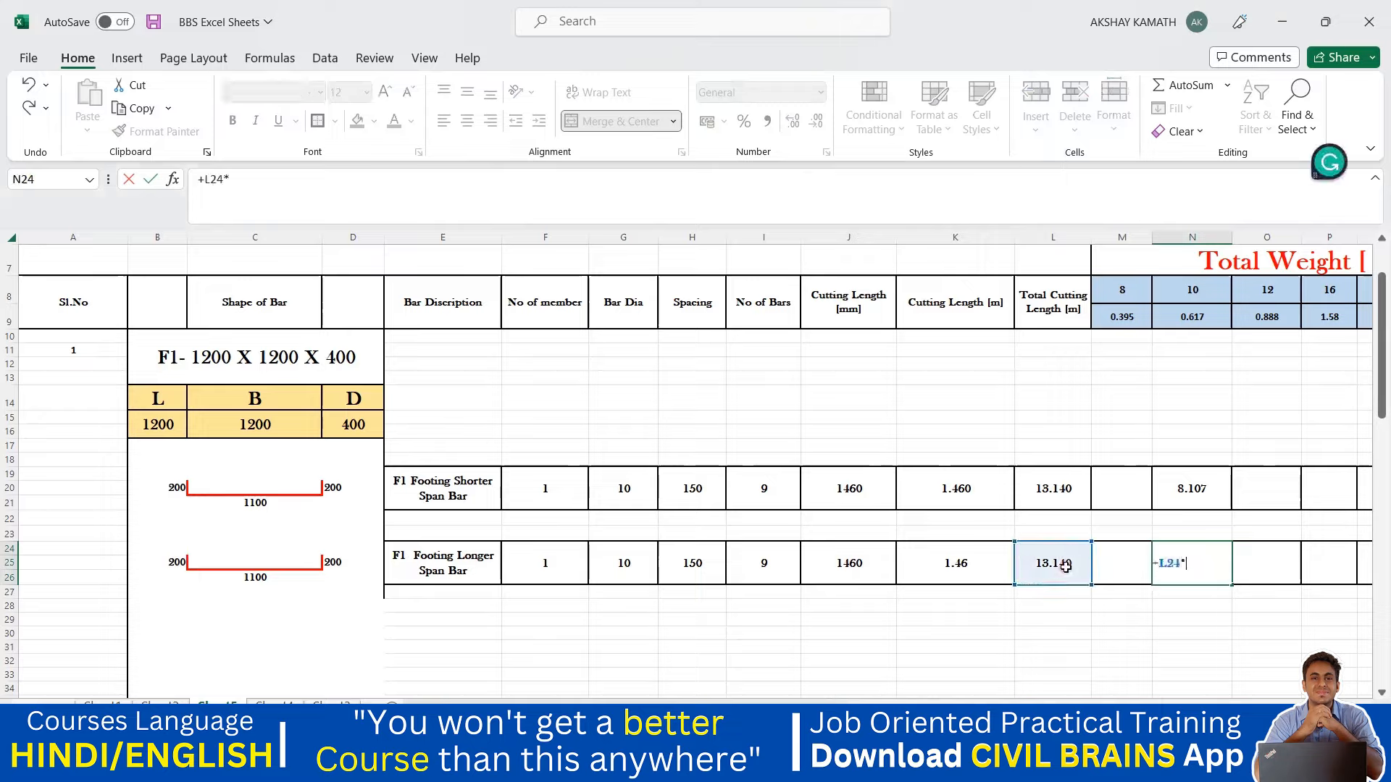
{"action": "left_click", "coordinate": [1213, 312]}
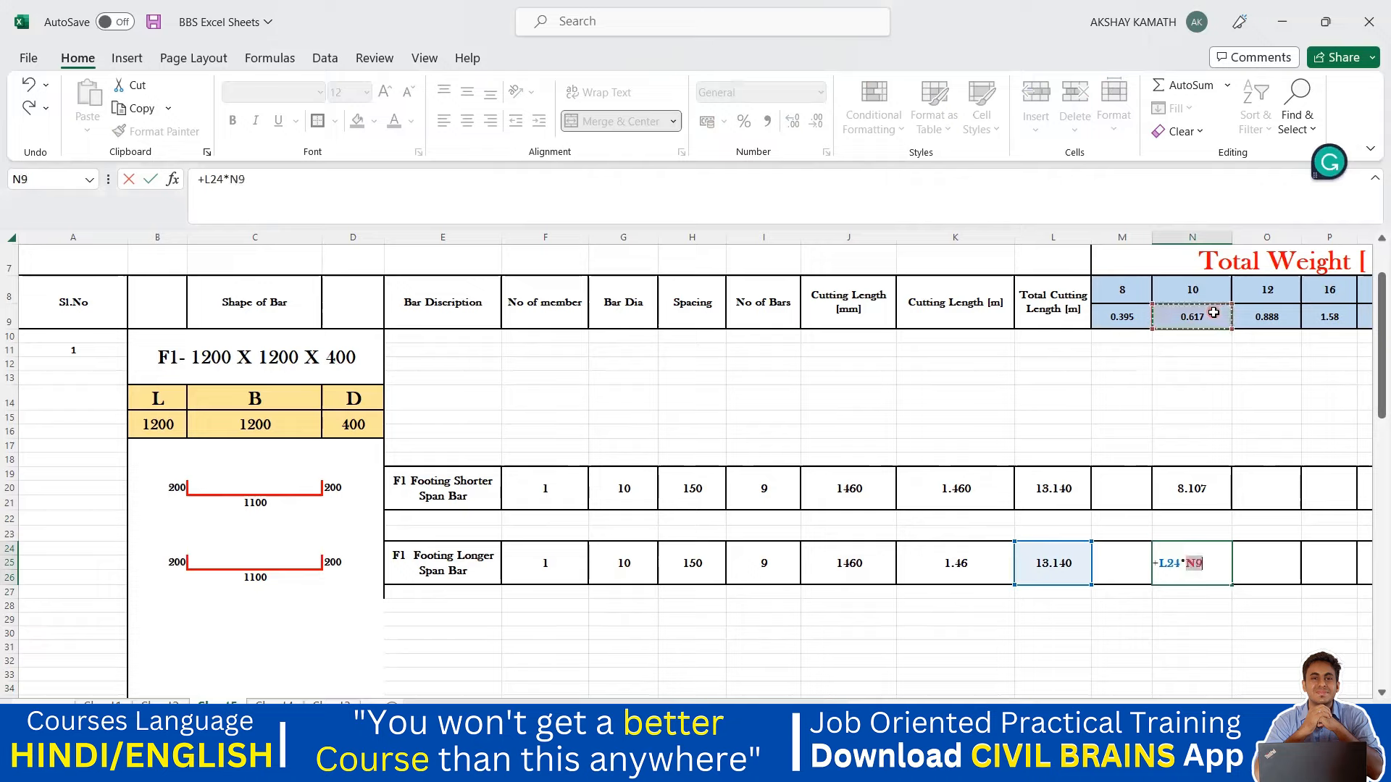
{"action": "key", "text": "Return"}
{"action": "left_click", "coordinate": [1198, 562]}
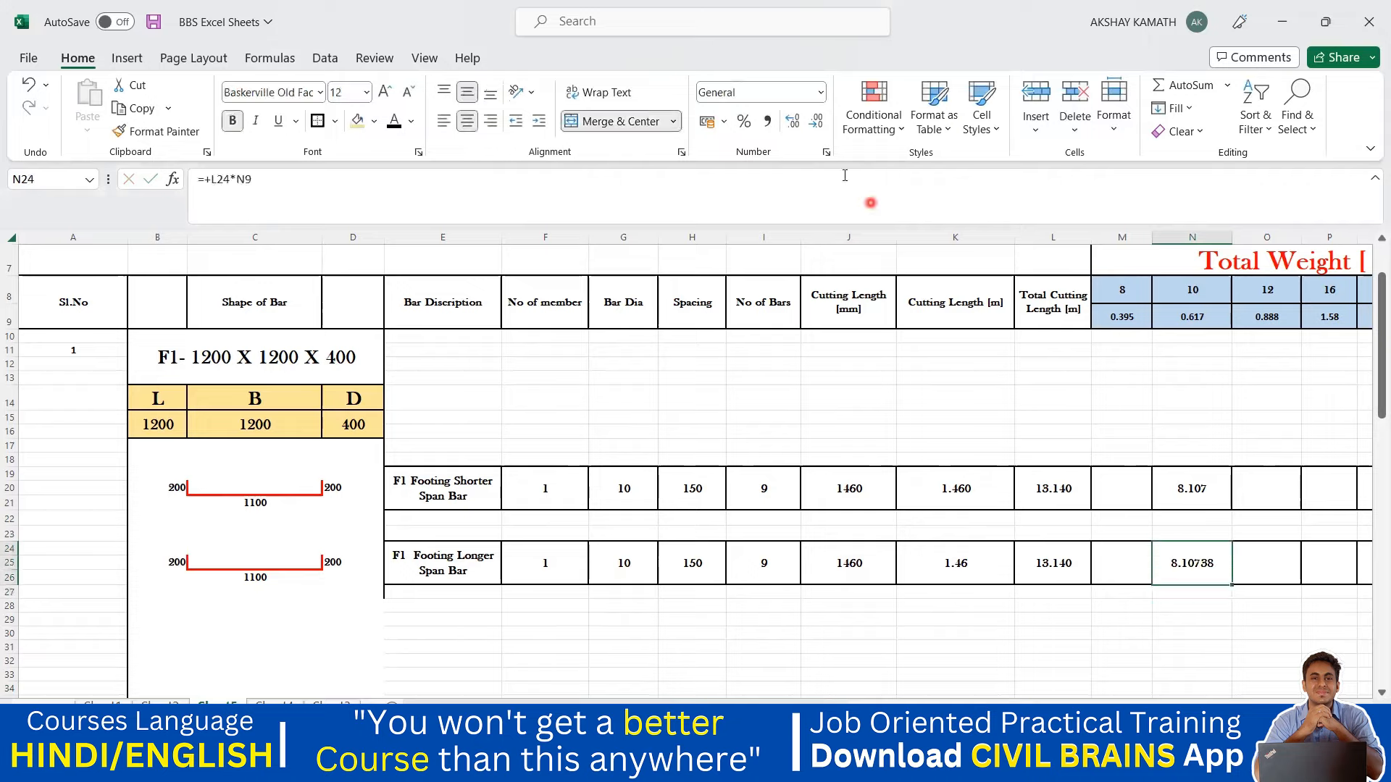
{"action": "left_click", "coordinate": [817, 123]}
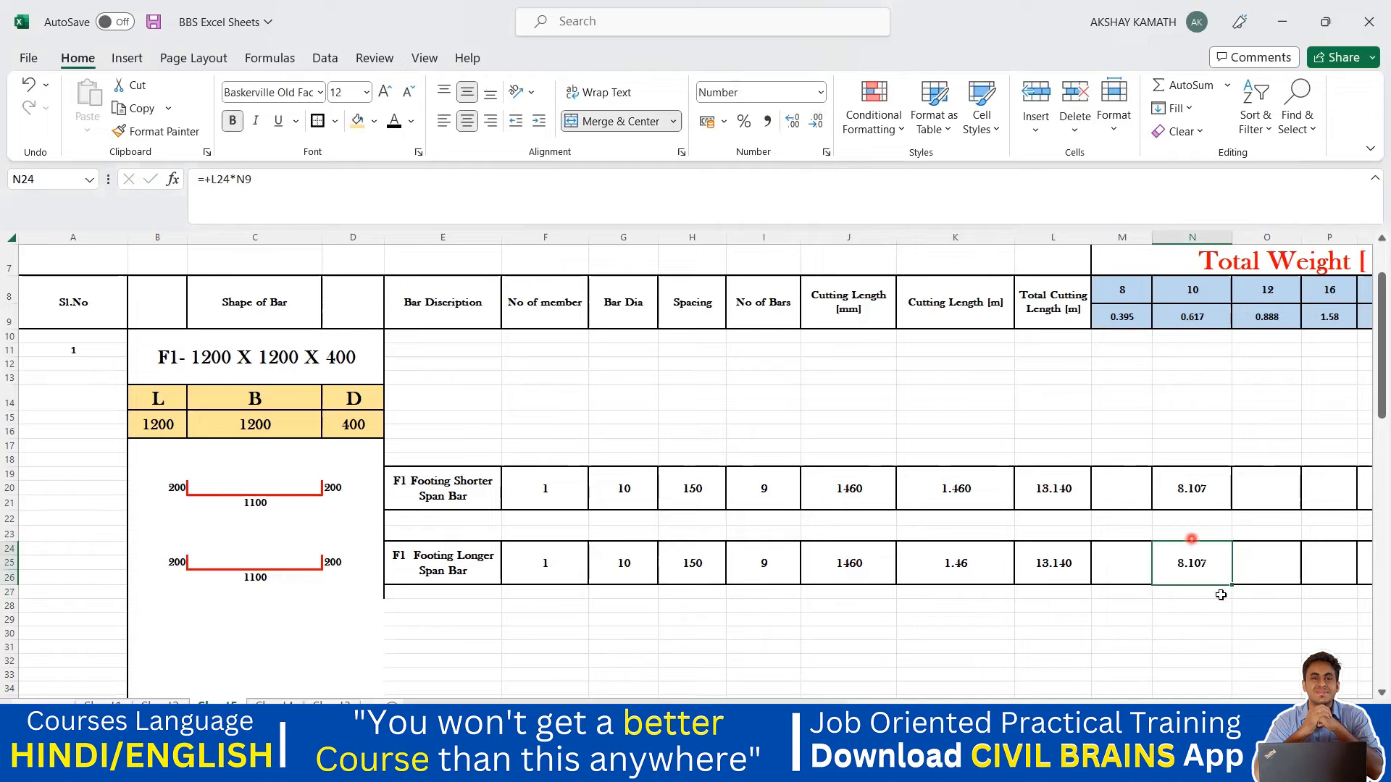
{"action": "left_click", "coordinate": [1223, 617]}
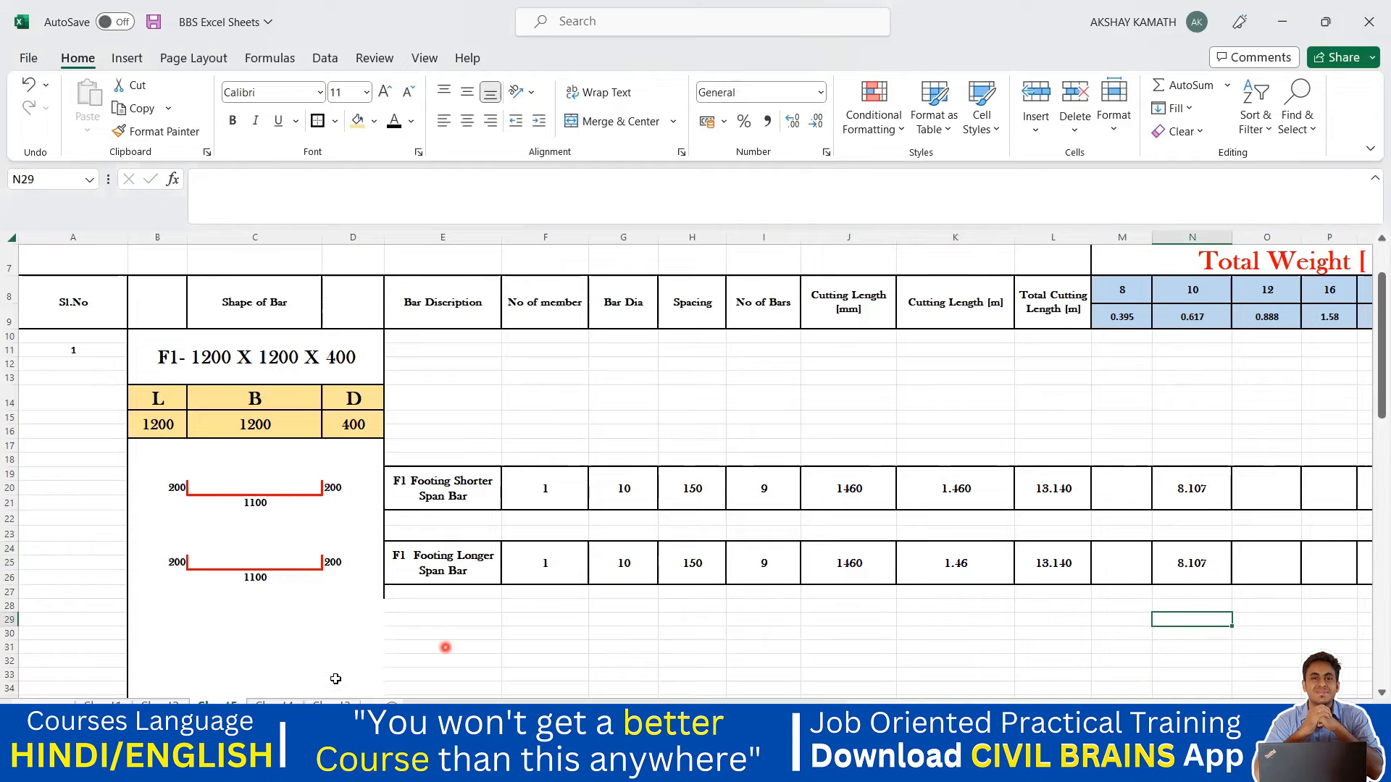
Compare the F1 bar results with the completed footing schedule on the other sheet, and return to the working sheet.
{"action": "left_click", "coordinate": [322, 701]}
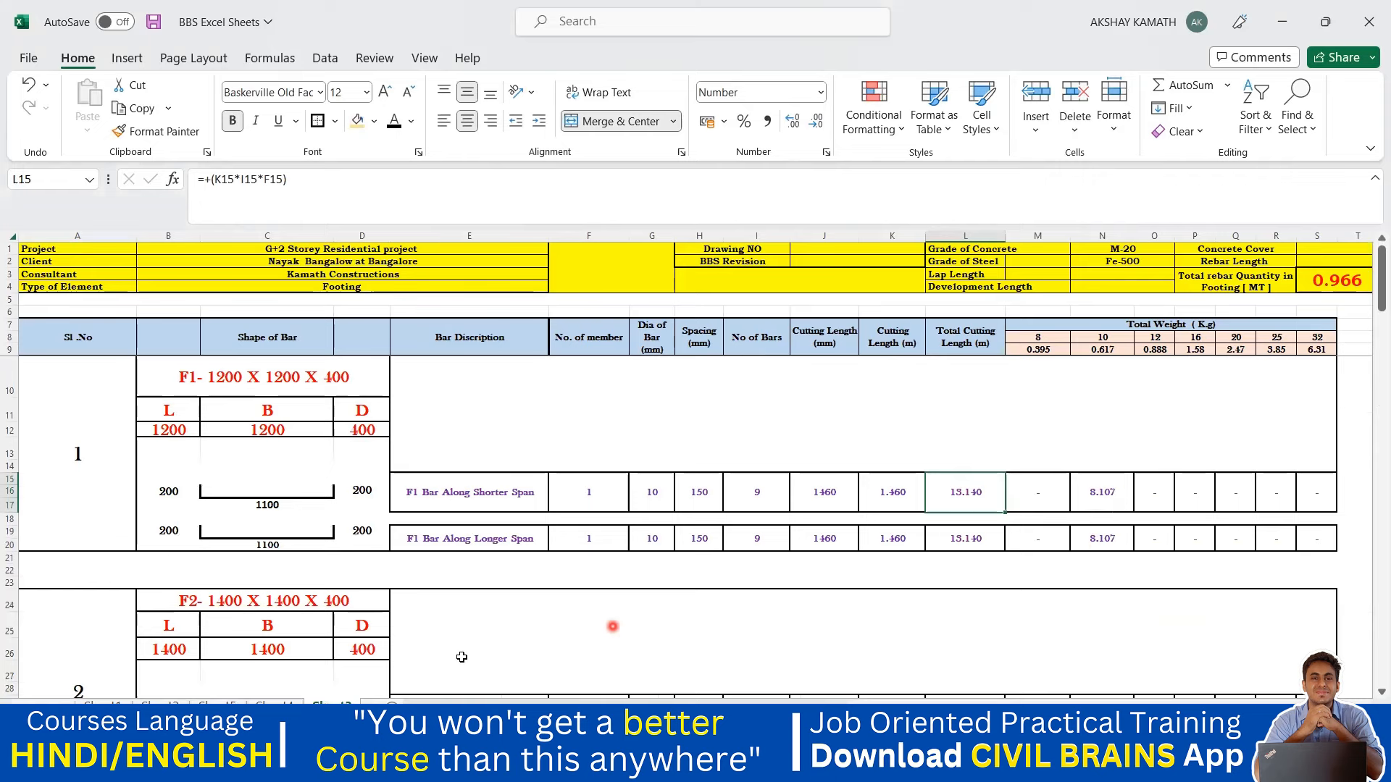
{"action": "left_click", "coordinate": [224, 701]}
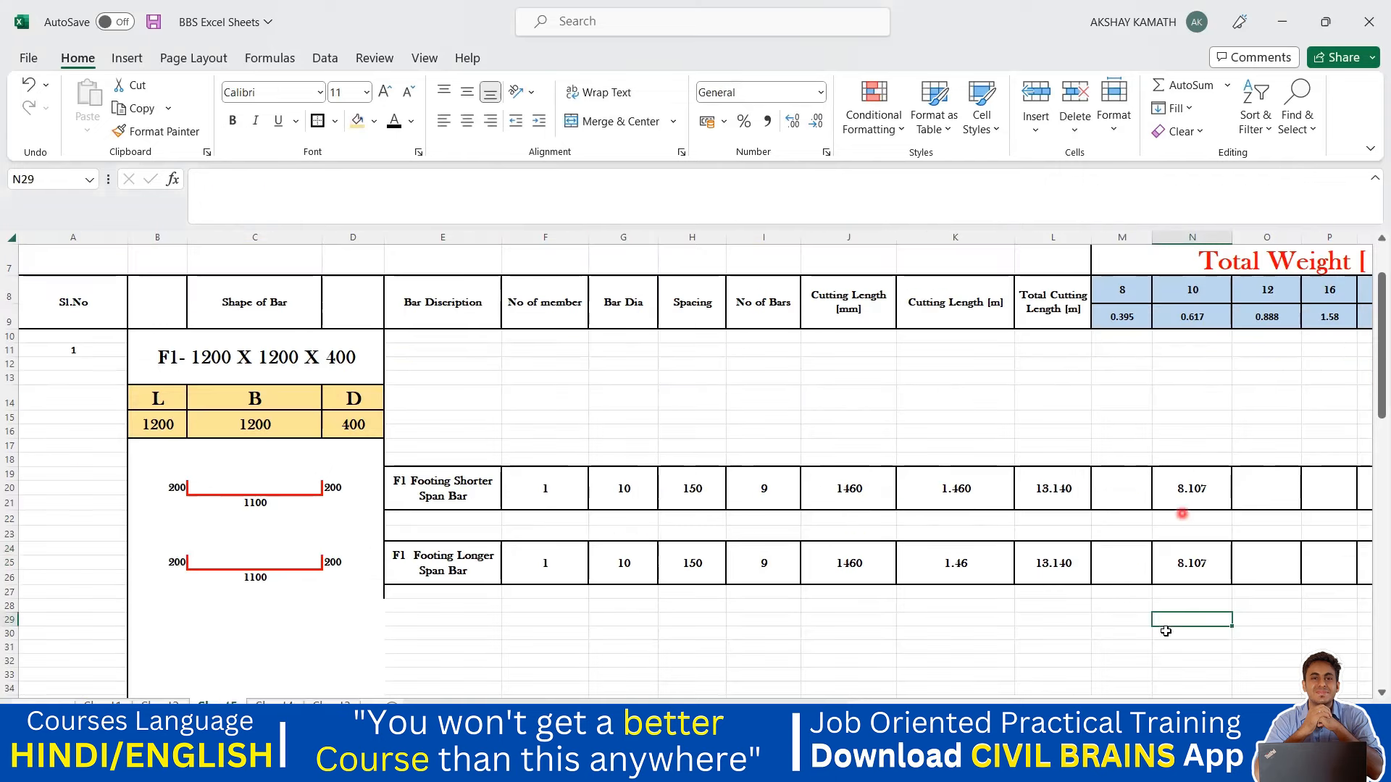
Apply an outside border around the whole F1 block, A10:T30.
{"action": "scroll", "coordinate": [1009, 695], "scroll_direction": "down", "scroll_amount": 1}
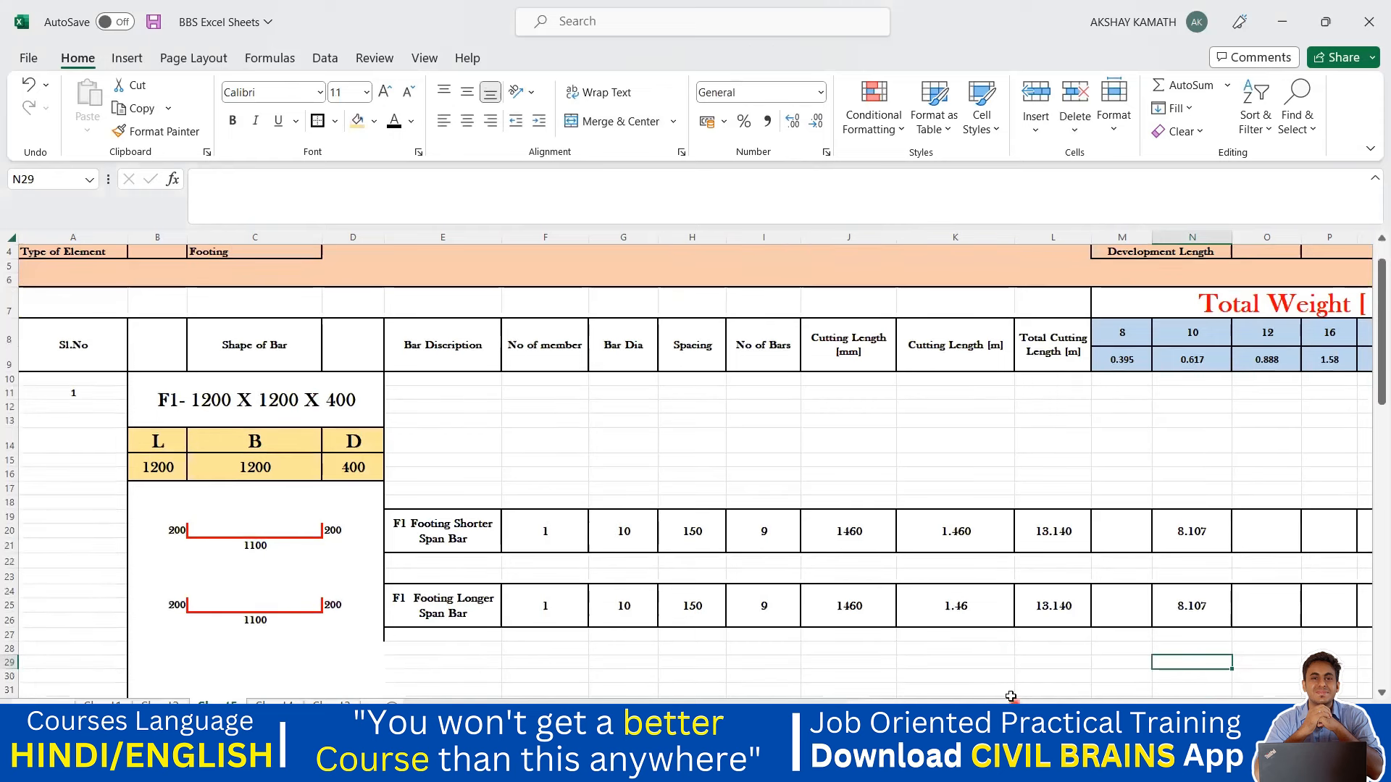
{"action": "left_click_drag", "start_coordinate": [58, 378], "coordinate": [1238, 684]}
{"action": "scroll", "coordinate": [695, 464], "scroll_direction": "left", "scroll_amount": 3}
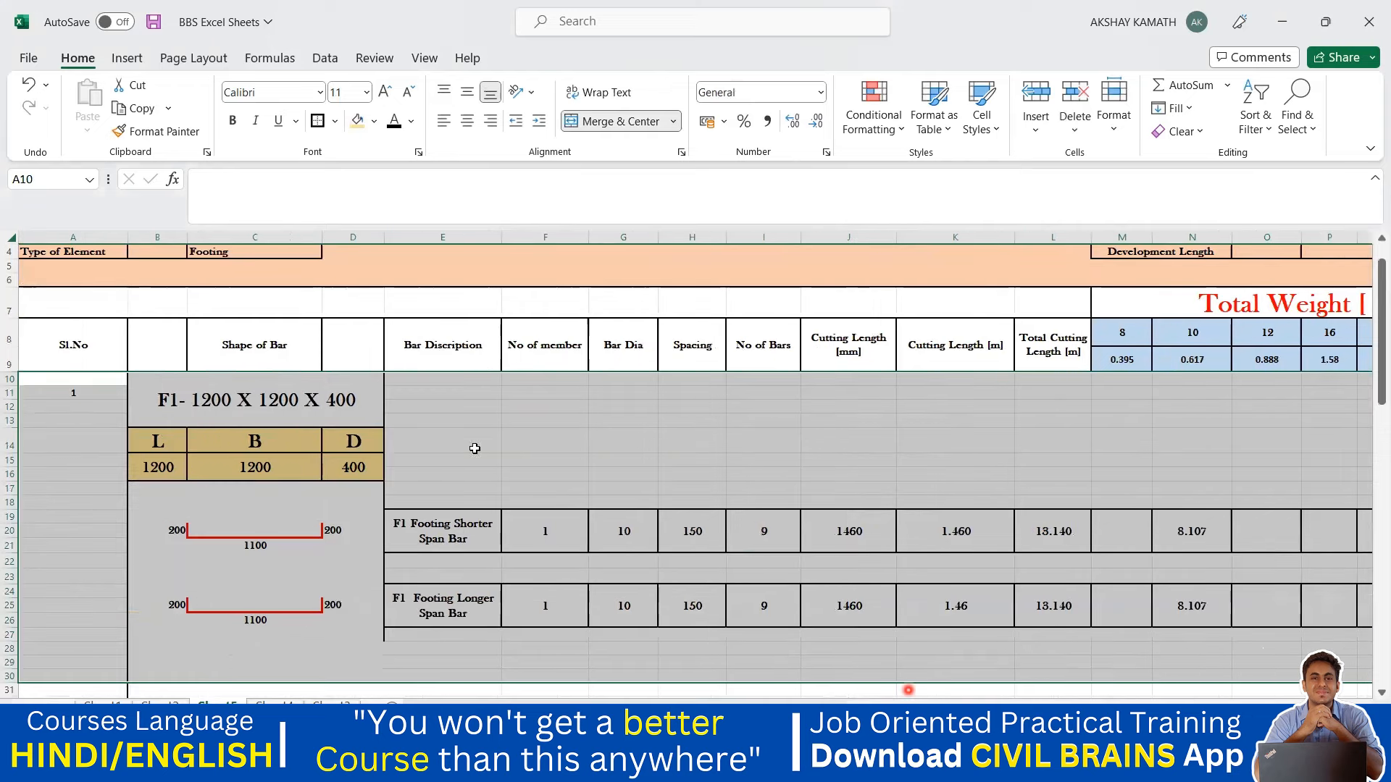
{"action": "left_click", "coordinate": [317, 121]}
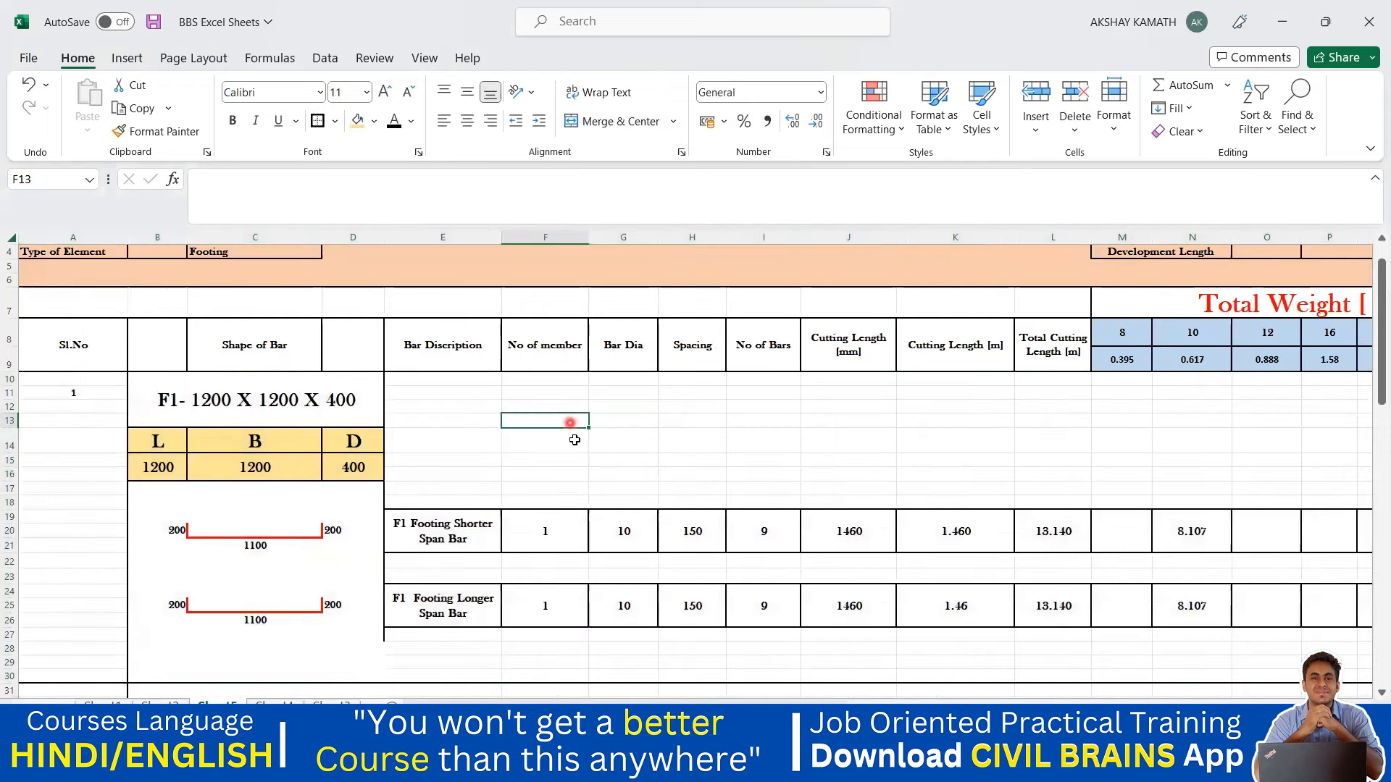
{"action": "left_click", "coordinate": [545, 420]}
Merge and centre the serial number cells A10:A30, with the number aligned to the vertical middle.
{"action": "left_click_drag", "start_coordinate": [46, 373], "coordinate": [84, 675]}
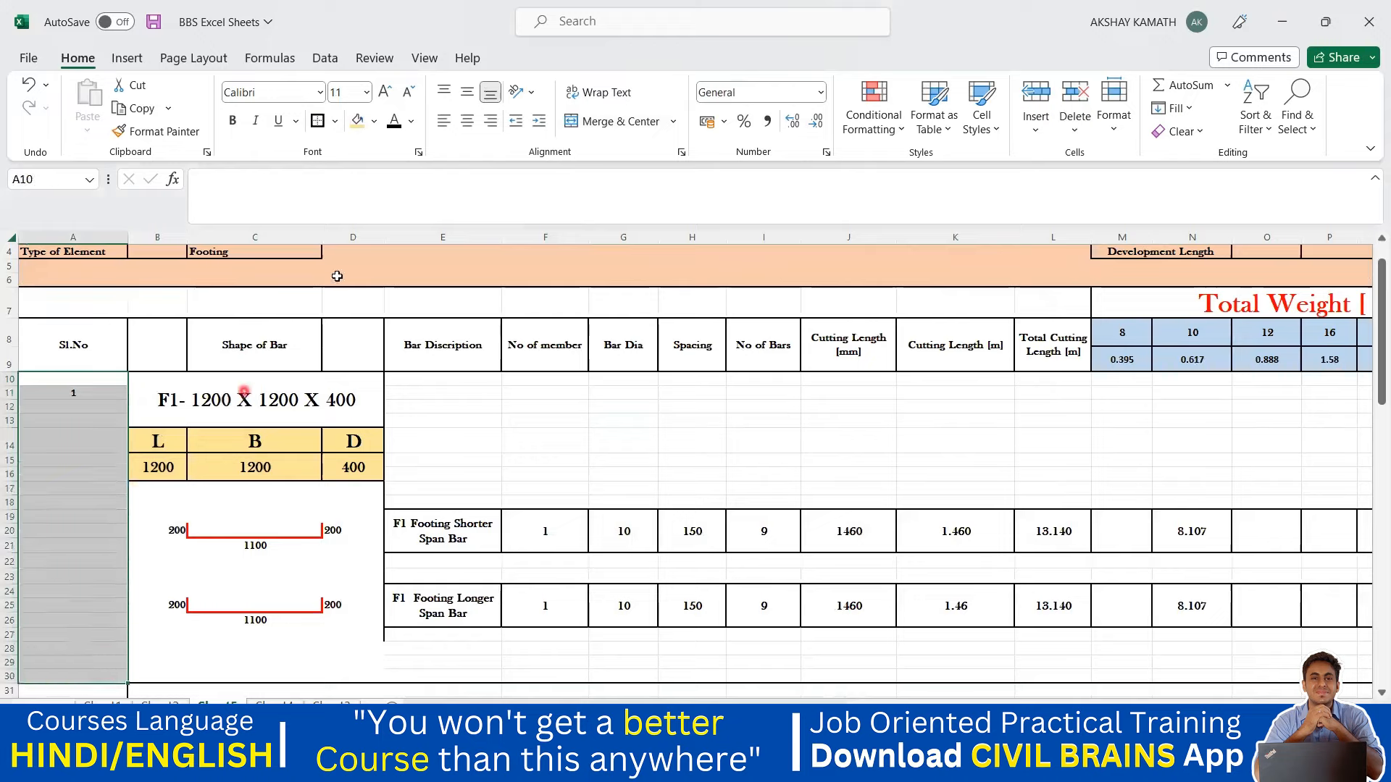
{"action": "left_click", "coordinate": [621, 121]}
{"action": "left_click", "coordinate": [467, 99]}
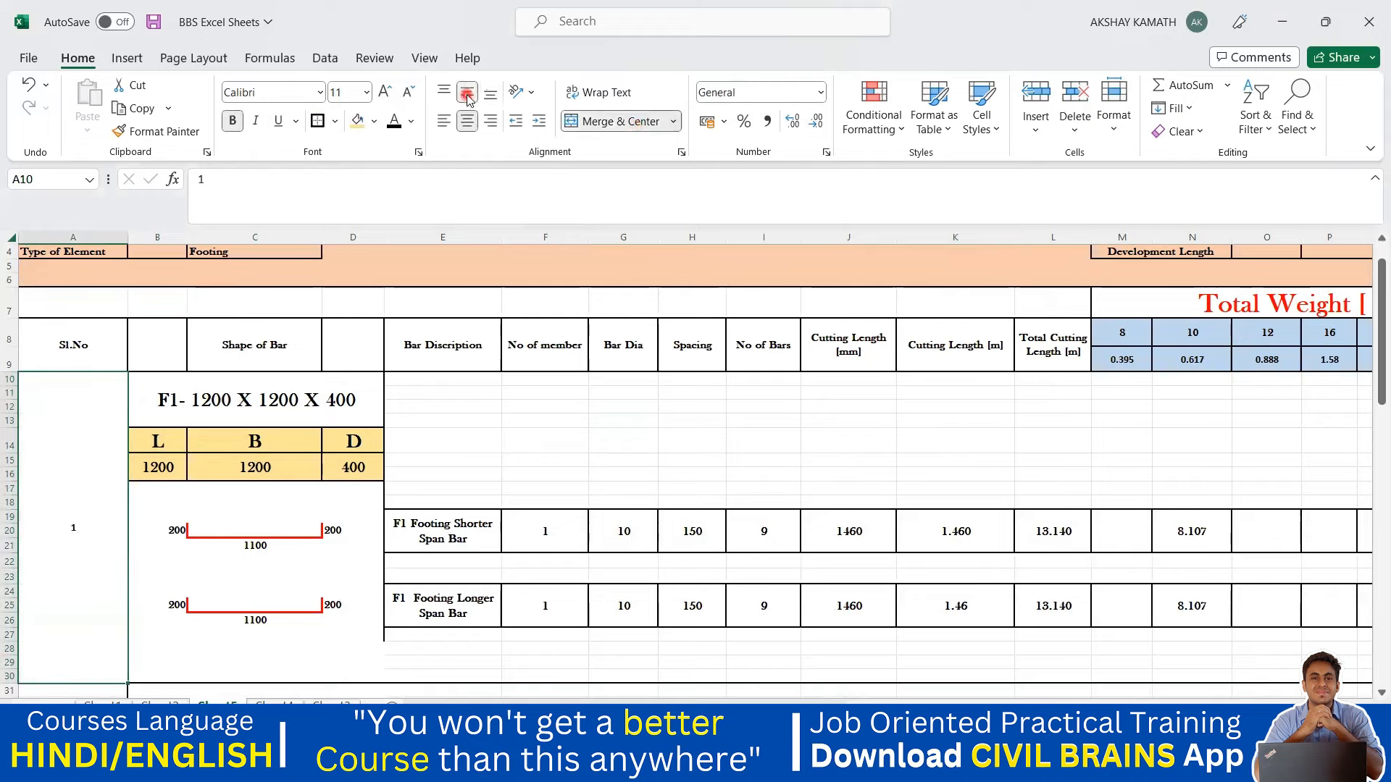
Format the serial number in the merged cell A10 as Baskerville Old Face at size 36.
{"action": "left_click", "coordinate": [386, 92]}
{"action": "left_click", "coordinate": [386, 92]}
{"action": "left_click", "coordinate": [386, 92]}
{"action": "left_click", "coordinate": [386, 92]}
{"action": "left_click", "coordinate": [386, 92]}
{"action": "left_click", "coordinate": [386, 92]}
{"action": "left_click", "coordinate": [319, 92]}
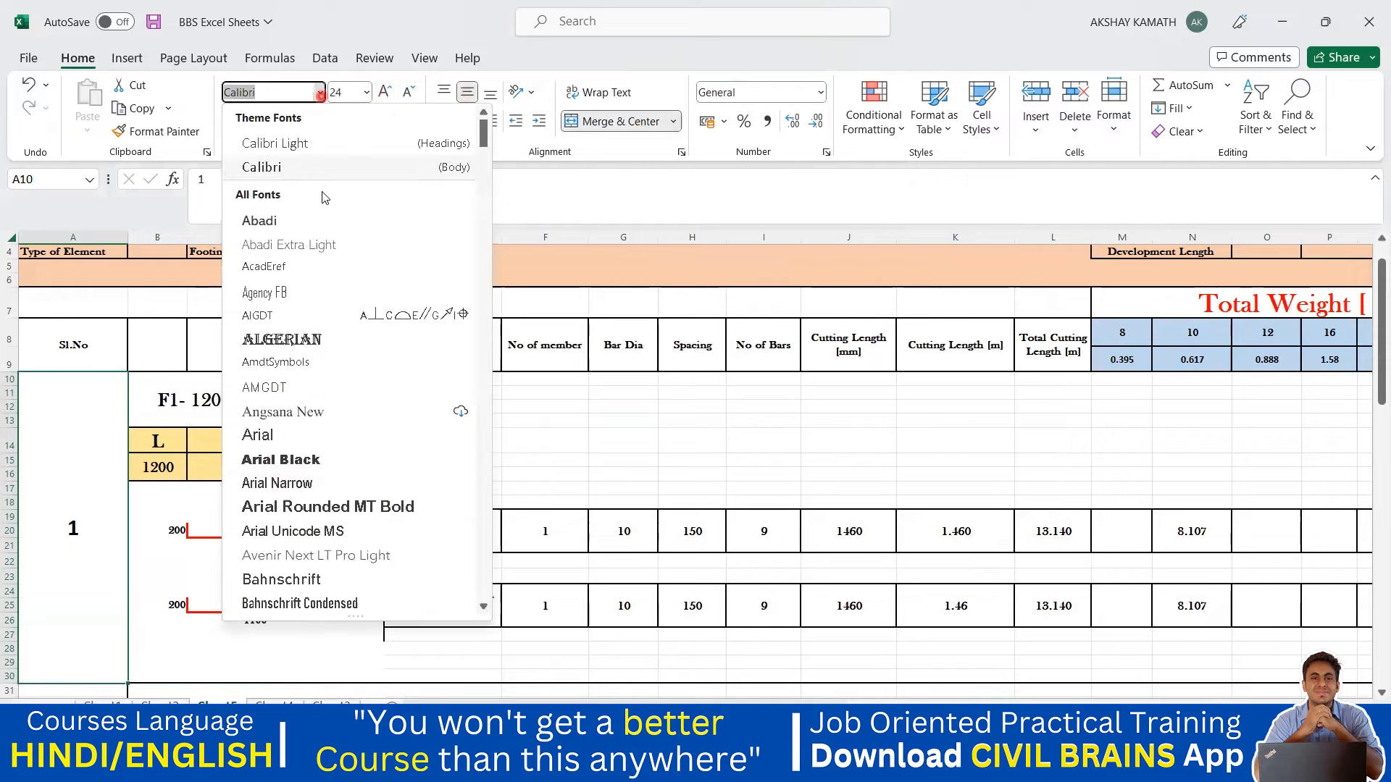
{"action": "scroll", "coordinate": [344, 293], "scroll_direction": "down", "scroll_amount": 5}
{"action": "scroll", "coordinate": [345, 293], "scroll_direction": "down", "scroll_amount": 3}
{"action": "left_click", "coordinate": [339, 407]}
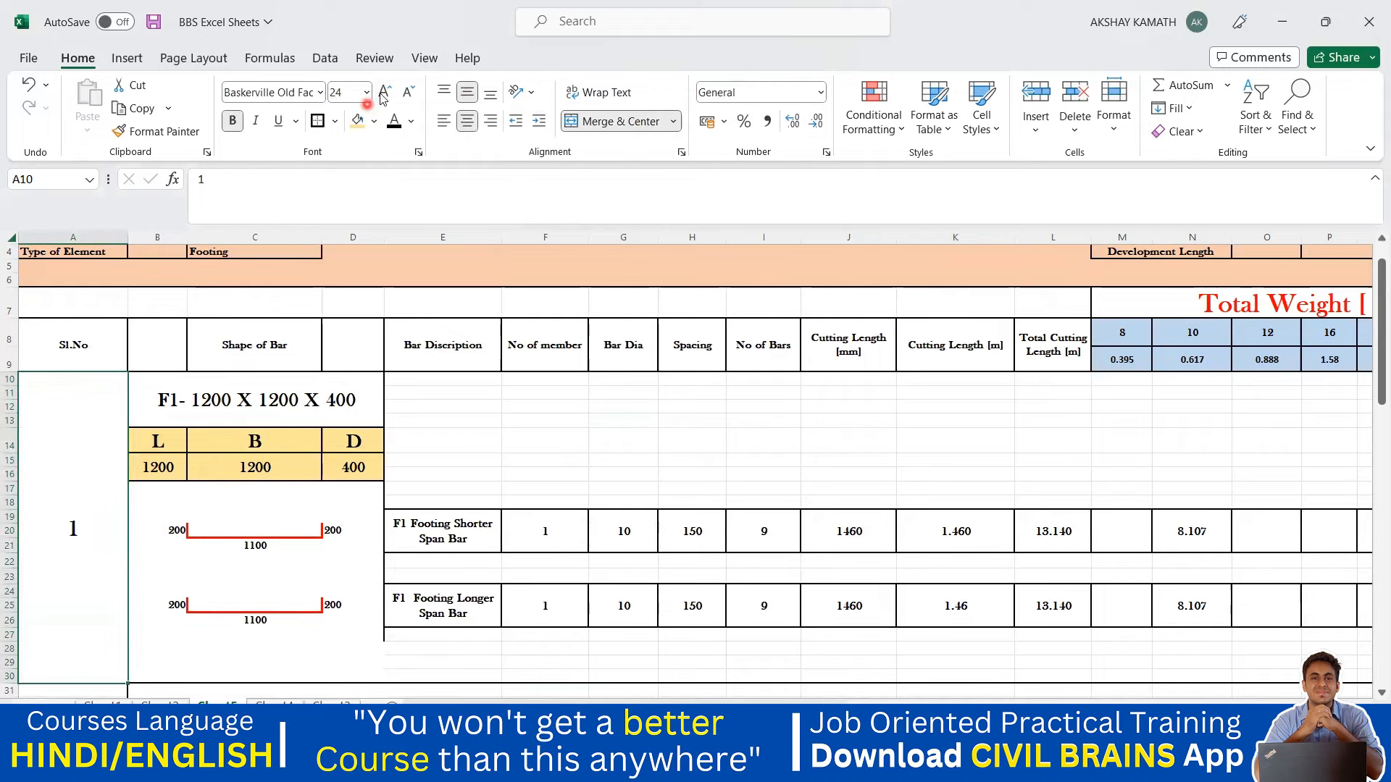
{"action": "left_click", "coordinate": [635, 437]}
Remove the borders from the serial number column cells A31:A40 below the F1 block.
{"action": "scroll", "coordinate": [717, 445], "scroll_direction": "down", "scroll_amount": 5}
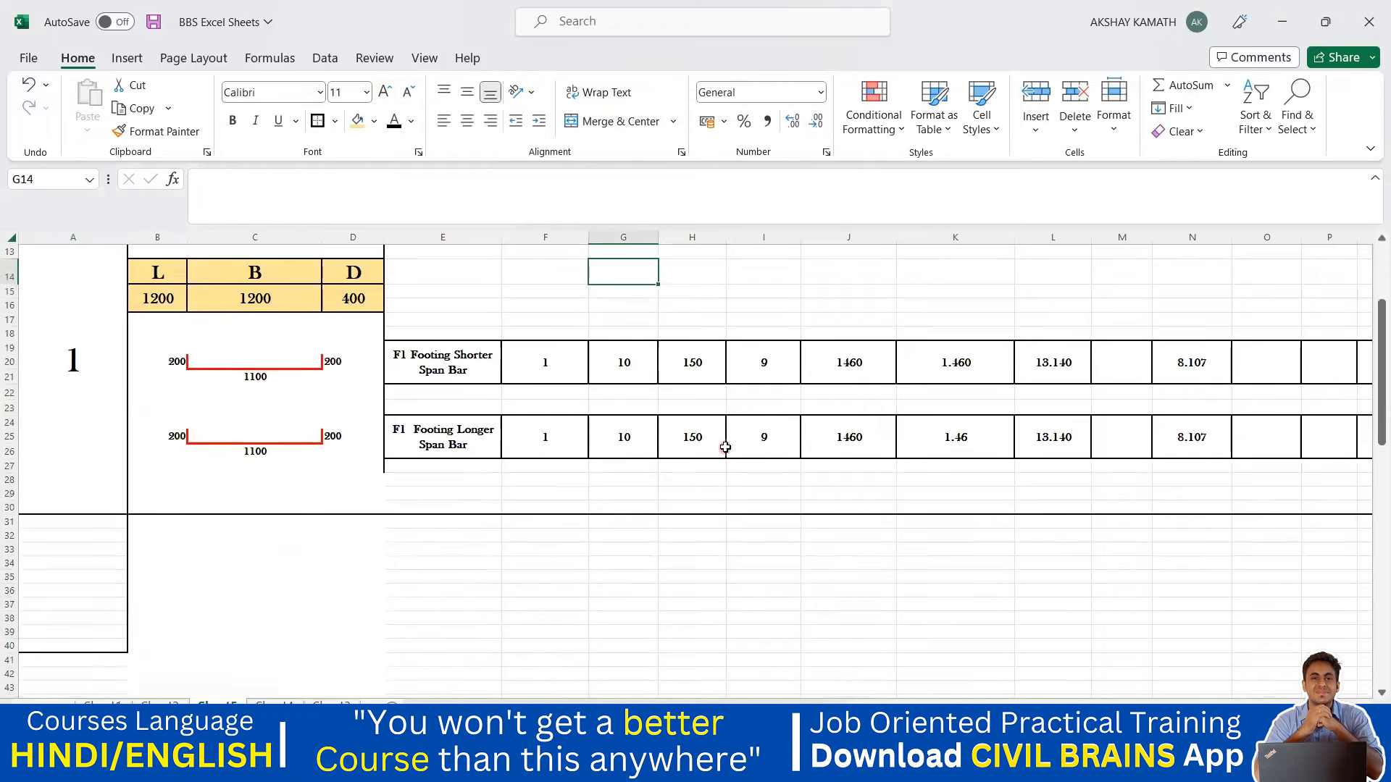
{"action": "left_click_drag", "start_coordinate": [73, 425], "coordinate": [122, 548]}
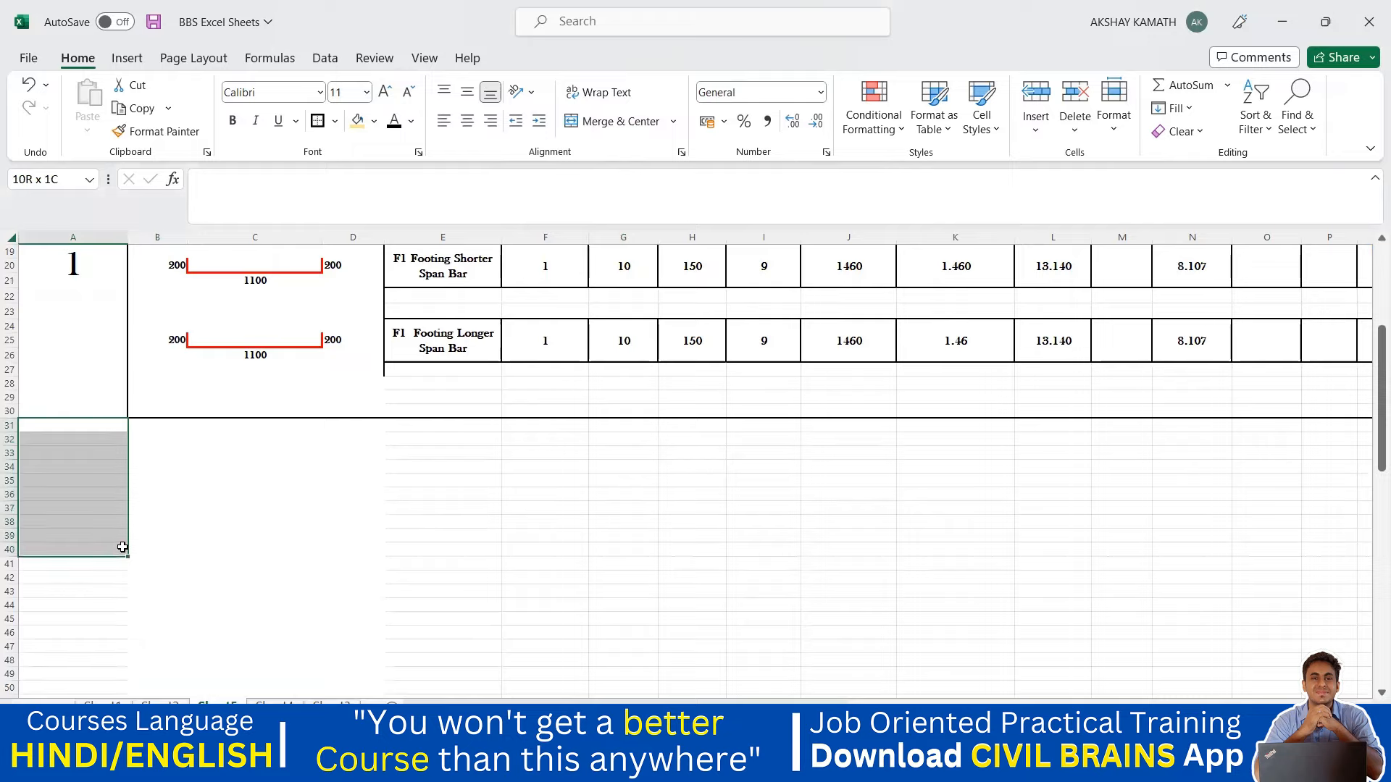
{"action": "left_click", "coordinate": [334, 120]}
{"action": "left_click", "coordinate": [347, 279]}
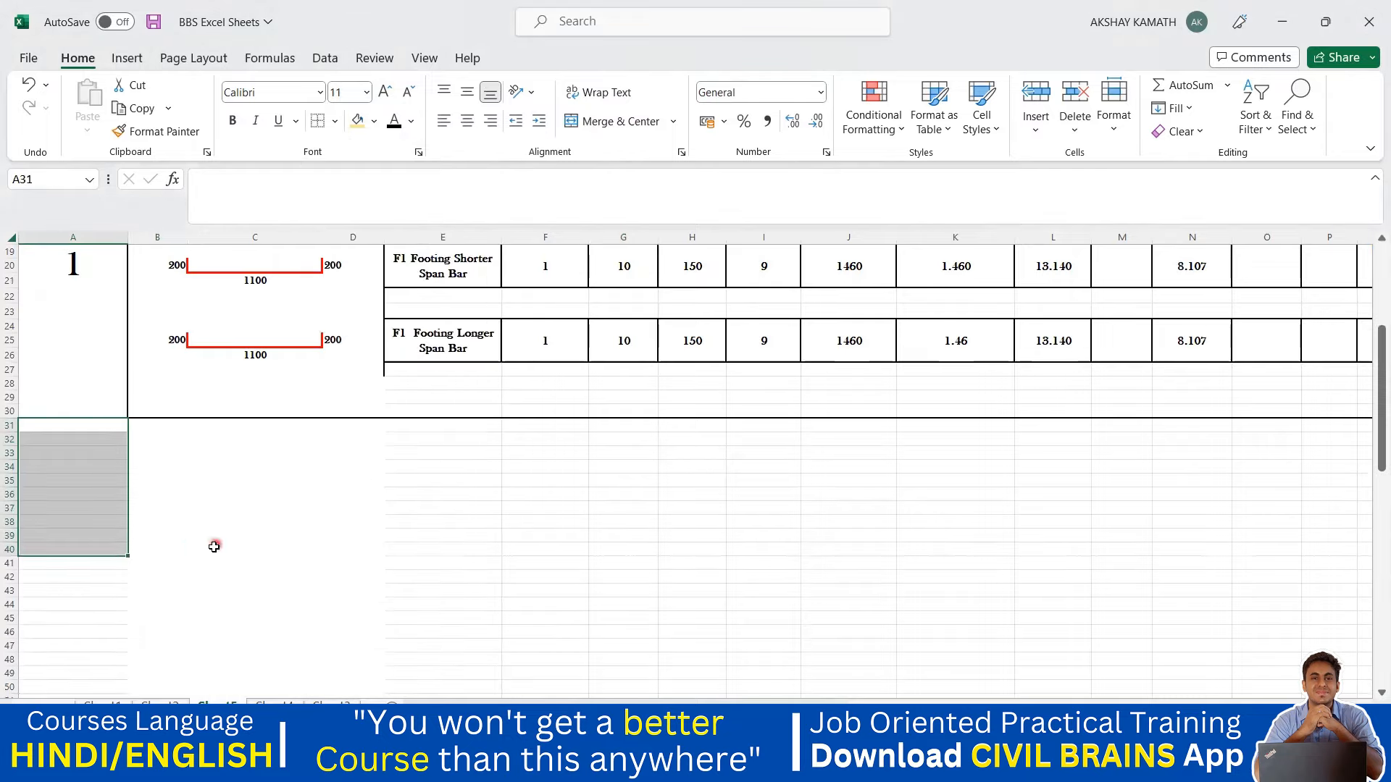
{"action": "left_click", "coordinate": [215, 546]}
Apply an outside border around the merged serial number cell A10:A30.
{"action": "scroll", "coordinate": [573, 588], "scroll_direction": "up", "scroll_amount": 5}
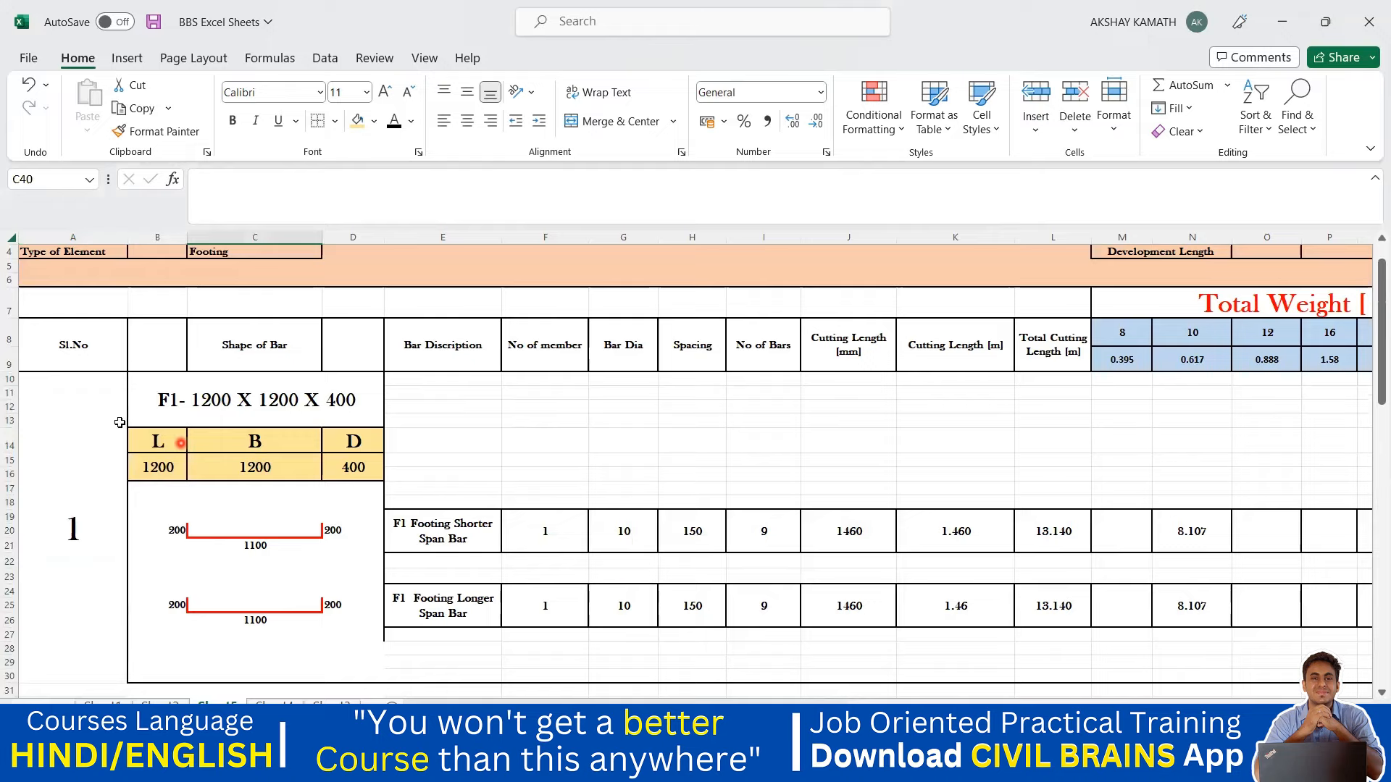
{"action": "left_click", "coordinate": [107, 407]}
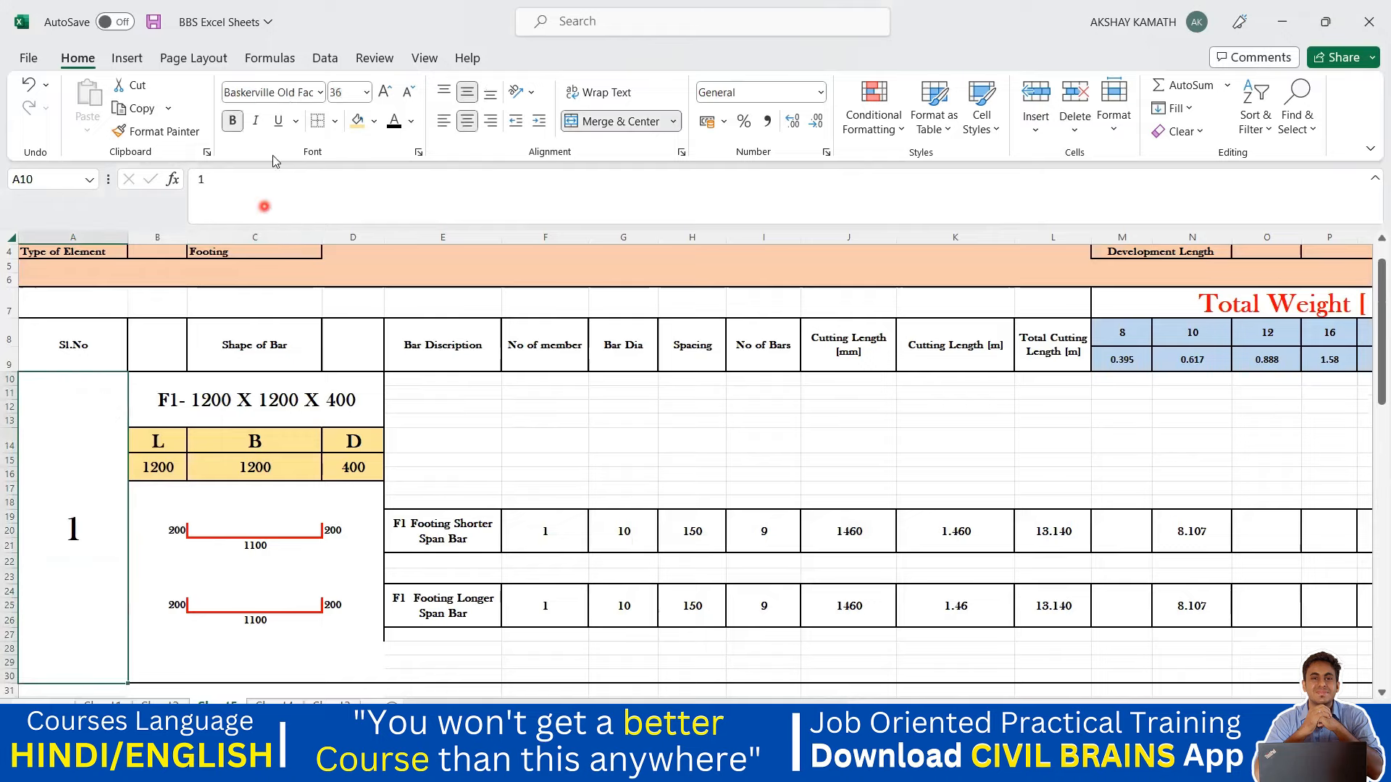
{"action": "left_click", "coordinate": [335, 121]}
{"action": "left_click", "coordinate": [388, 367]}
{"action": "scroll", "coordinate": [391, 537], "scroll_direction": "down", "scroll_amount": 5}
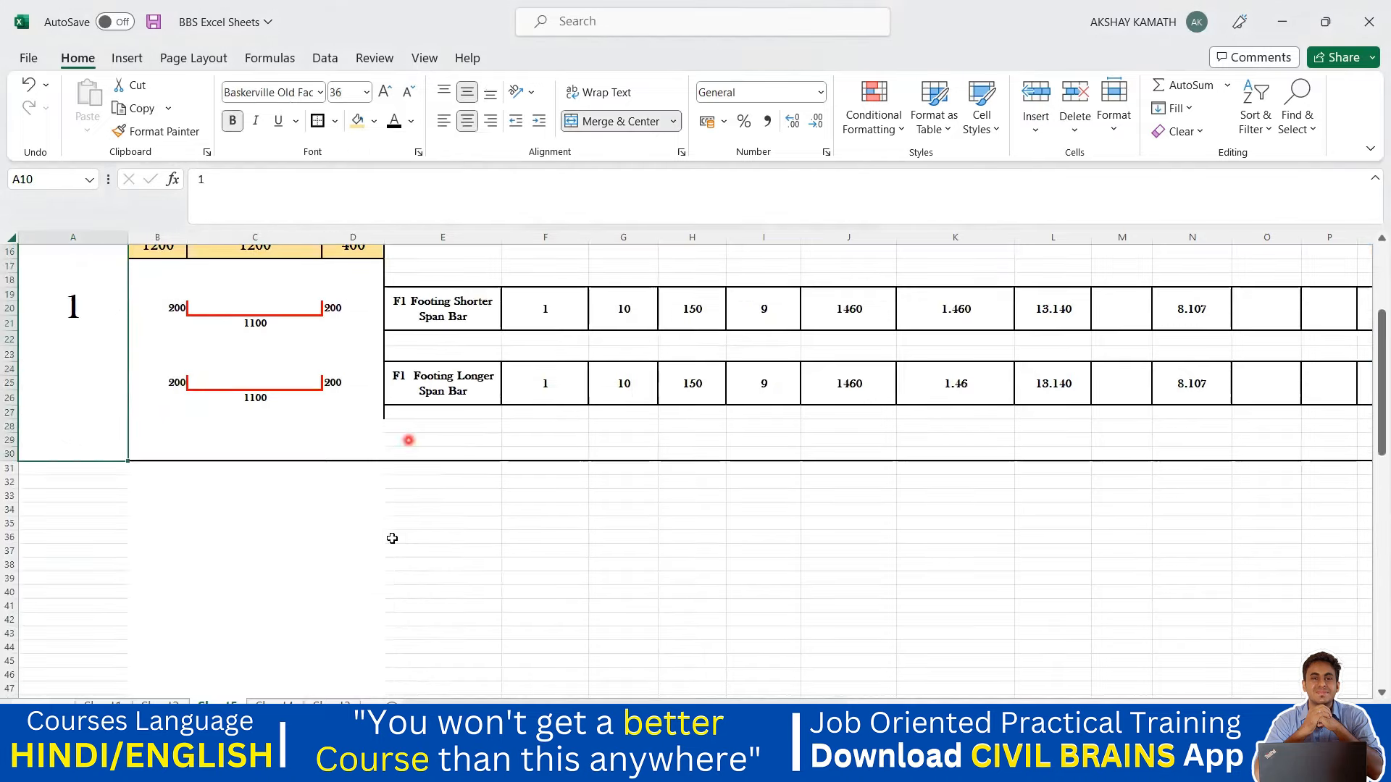
{"action": "left_click", "coordinate": [391, 536]}
Border the bar shape area B17:D30 and fill the empty cells E27:T30 below the bar rows white.
{"action": "scroll", "coordinate": [658, 575], "scroll_direction": "up", "scroll_amount": 5}
{"action": "scroll", "coordinate": [765, 570], "scroll_direction": "down", "scroll_amount": 1}
{"action": "scroll", "coordinate": [764, 570], "scroll_direction": "down", "scroll_amount": 2}
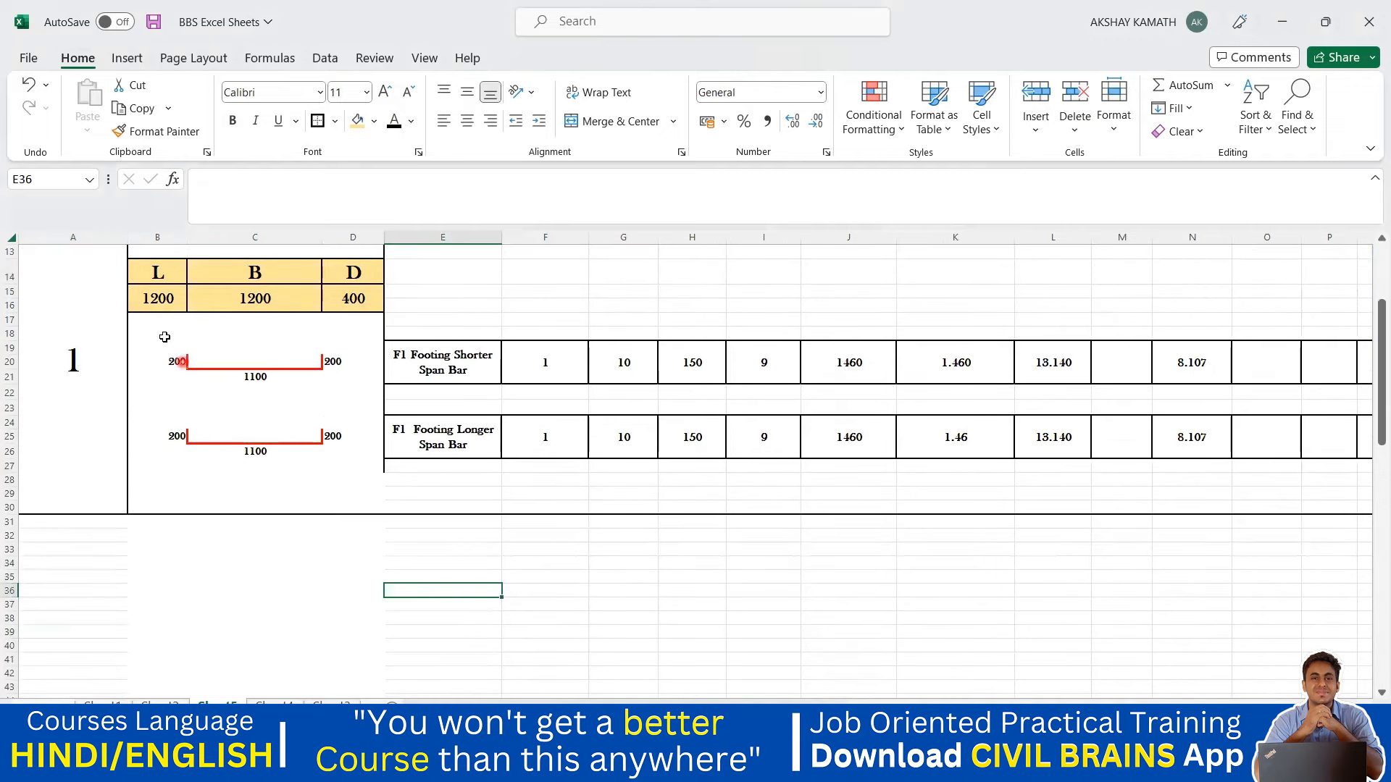
{"action": "left_click_drag", "start_coordinate": [141, 326], "coordinate": [369, 503]}
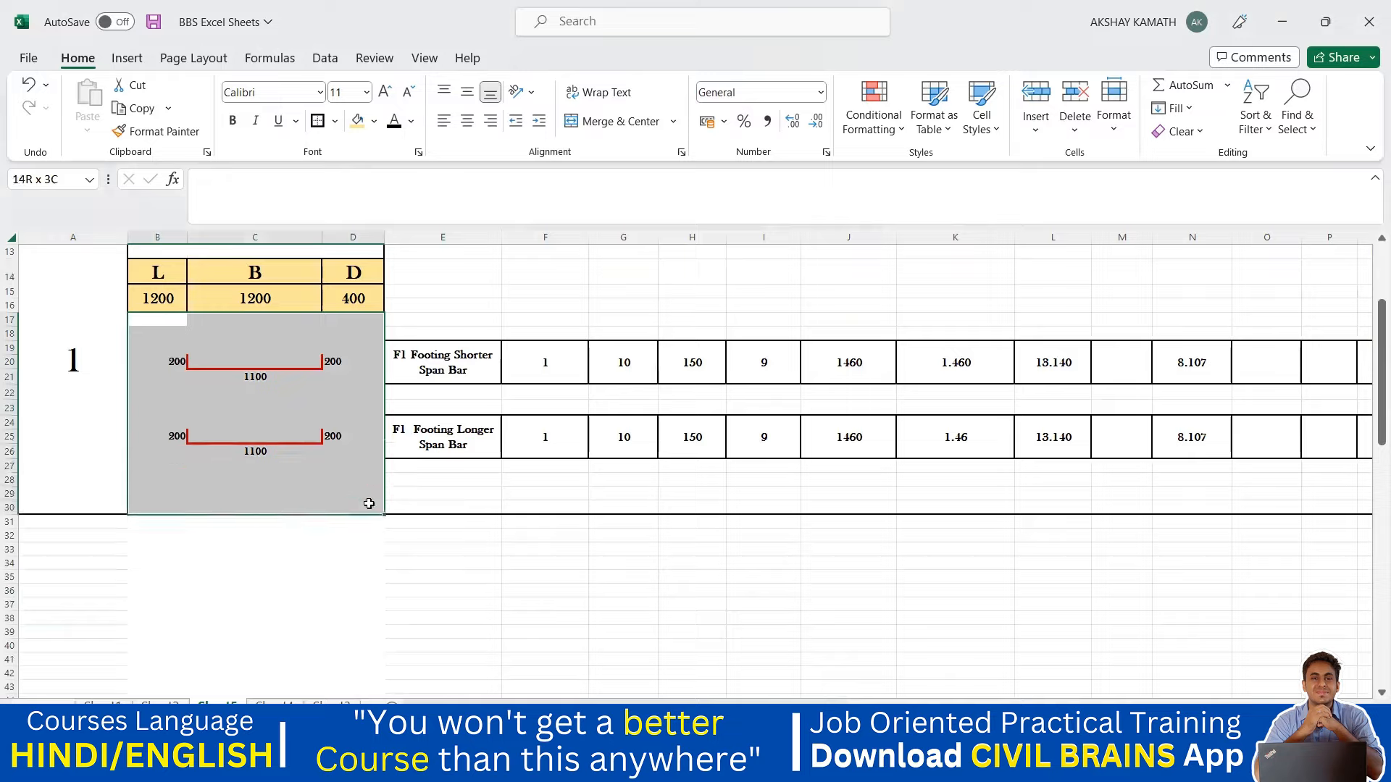
{"action": "left_click", "coordinate": [493, 592]}
{"action": "left_click_drag", "start_coordinate": [405, 468], "coordinate": [1222, 502]}
{"action": "left_click", "coordinate": [358, 124]}
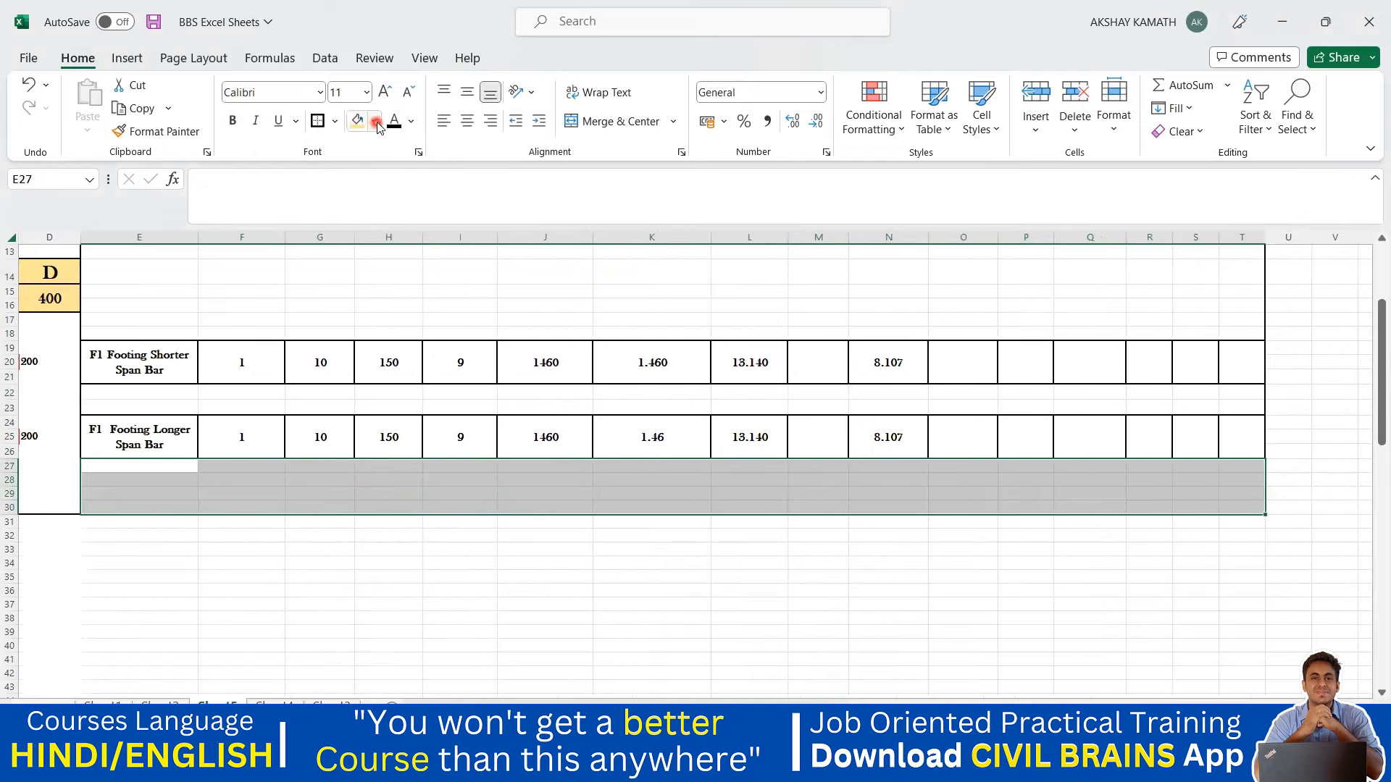
{"action": "left_click", "coordinate": [375, 124]}
{"action": "left_click", "coordinate": [360, 171]}
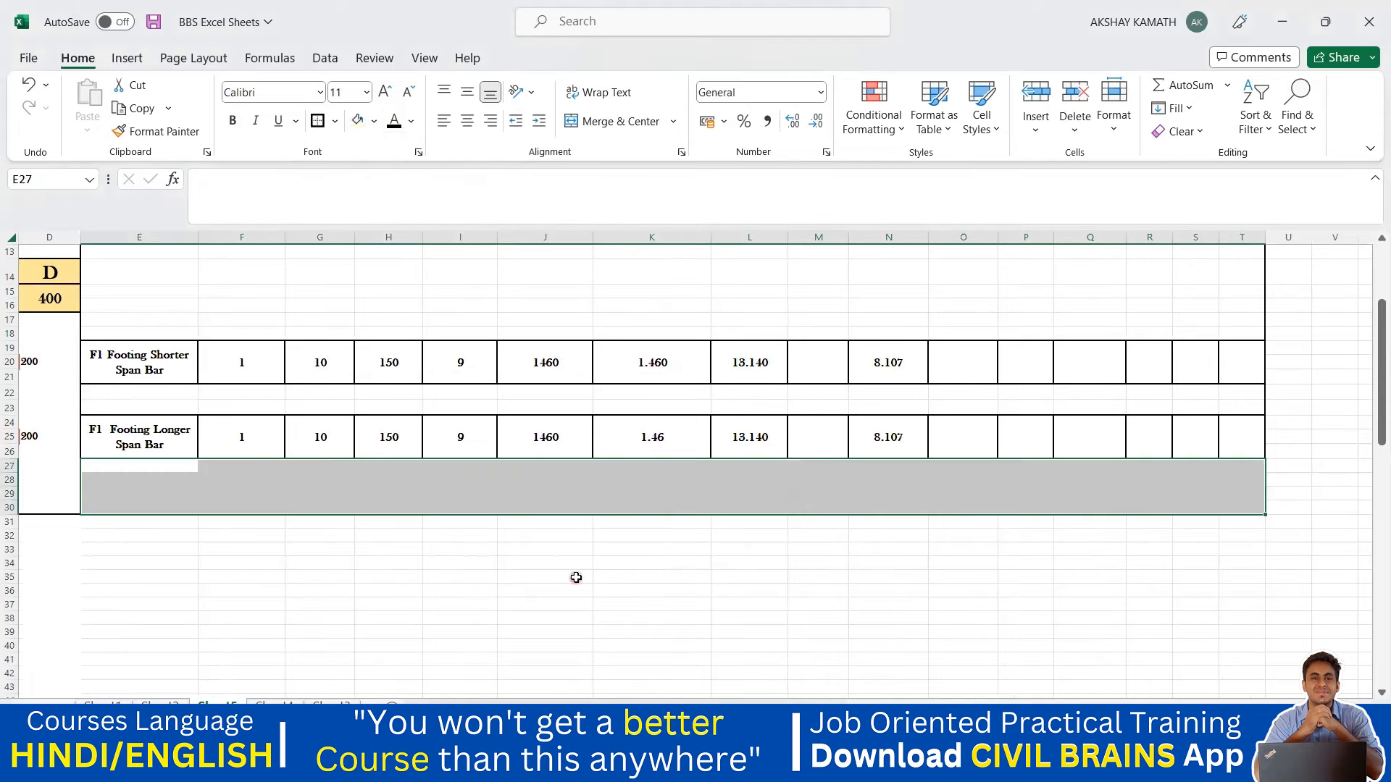
{"action": "left_click", "coordinate": [575, 578]}
Fill the empty cells E10:T18 above the shorter span bar row white.
{"action": "scroll", "coordinate": [959, 692], "scroll_direction": "up", "scroll_amount": 3}
{"action": "scroll", "coordinate": [917, 686], "scroll_direction": "left", "scroll_amount": 3}
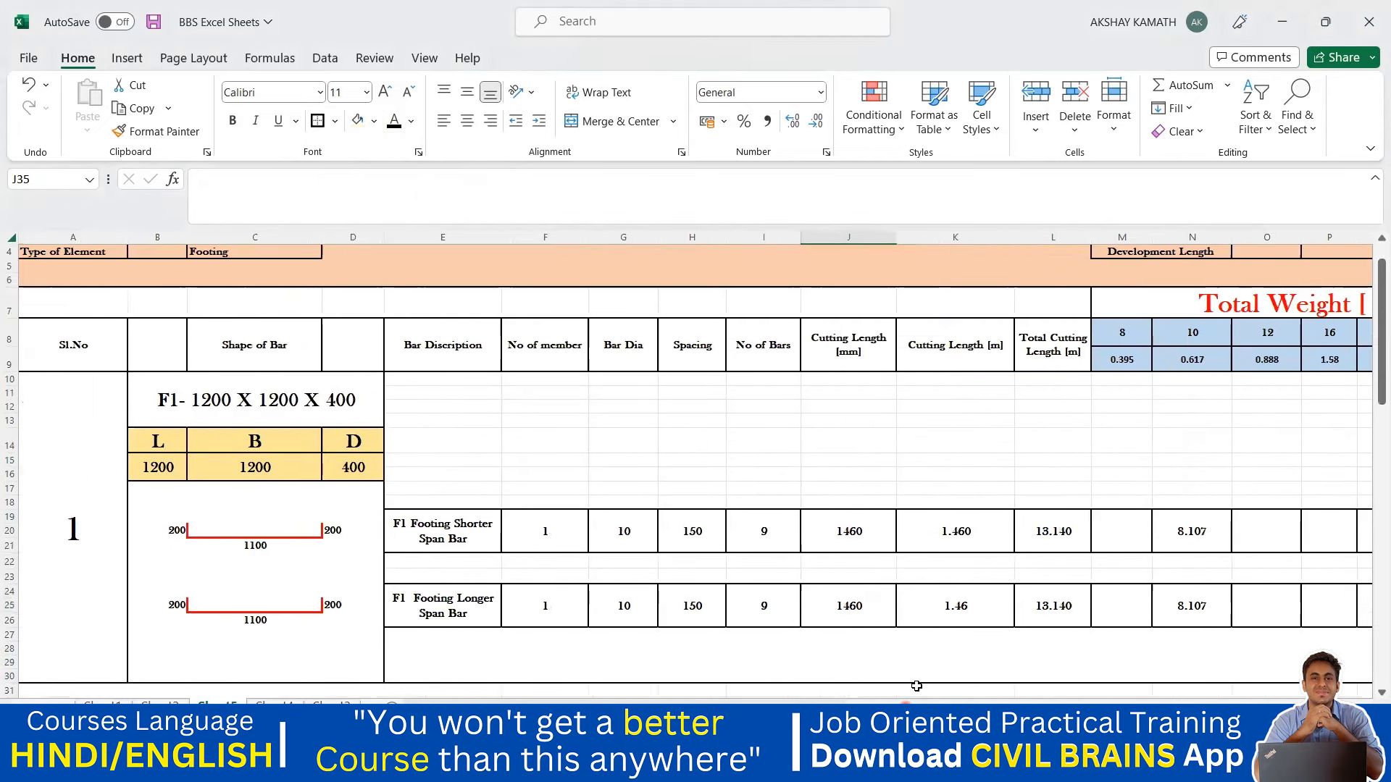
{"action": "scroll", "coordinate": [884, 625], "scroll_direction": "down", "scroll_amount": 1}
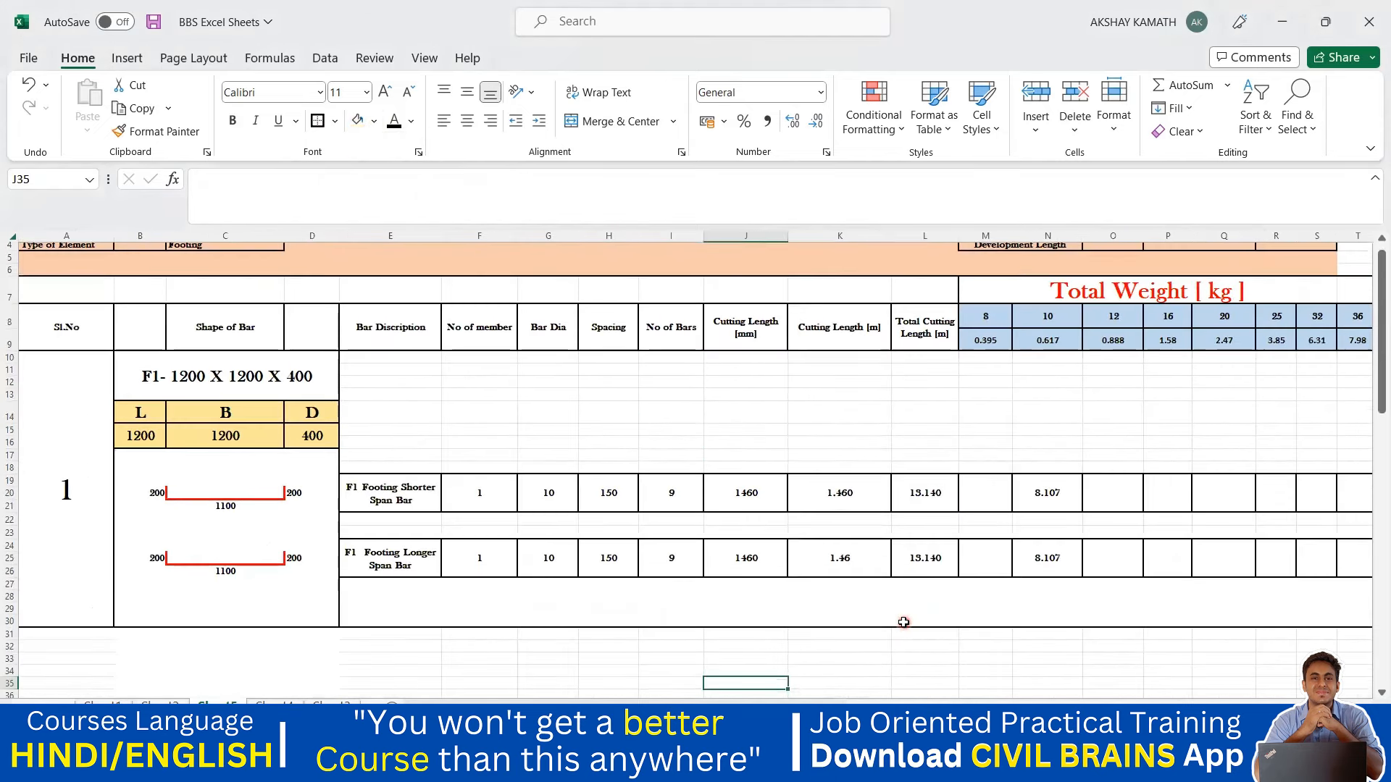
{"action": "scroll", "coordinate": [903, 623], "scroll_direction": "down", "scroll_amount": 1}
{"action": "scroll", "coordinate": [603, 612], "scroll_direction": "up", "scroll_amount": 2}
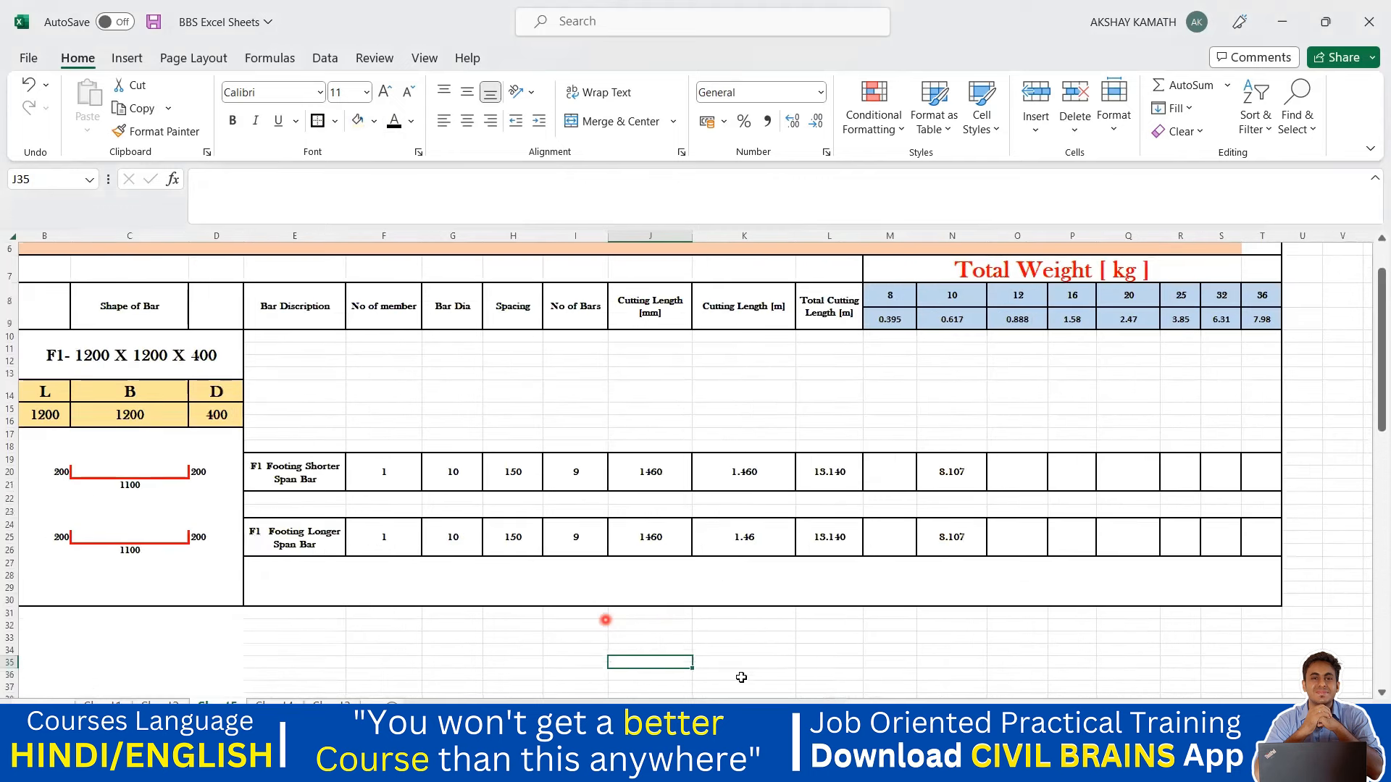
{"action": "scroll", "coordinate": [890, 701], "scroll_direction": "left", "scroll_amount": 1}
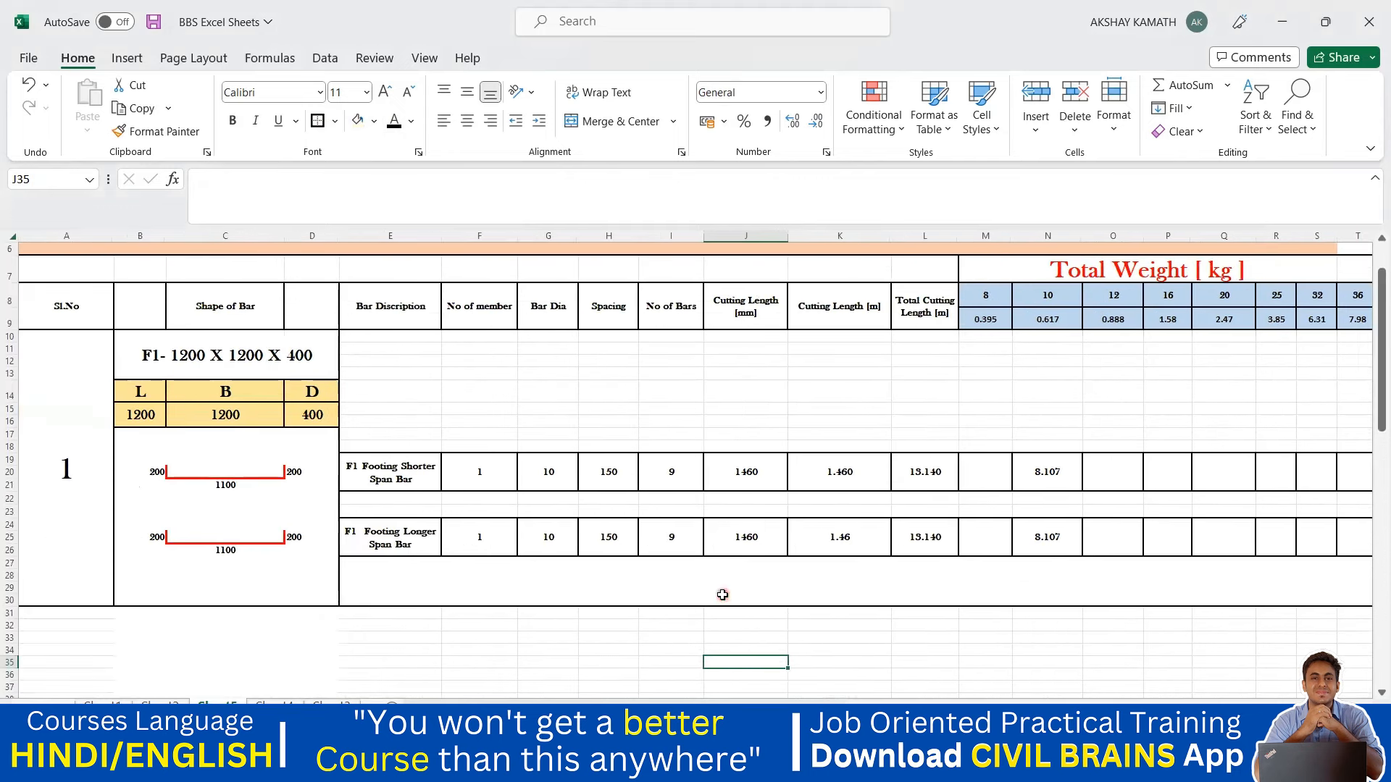
{"action": "left_click_drag", "start_coordinate": [366, 334], "coordinate": [1264, 447]}
{"action": "left_click", "coordinate": [358, 121]}
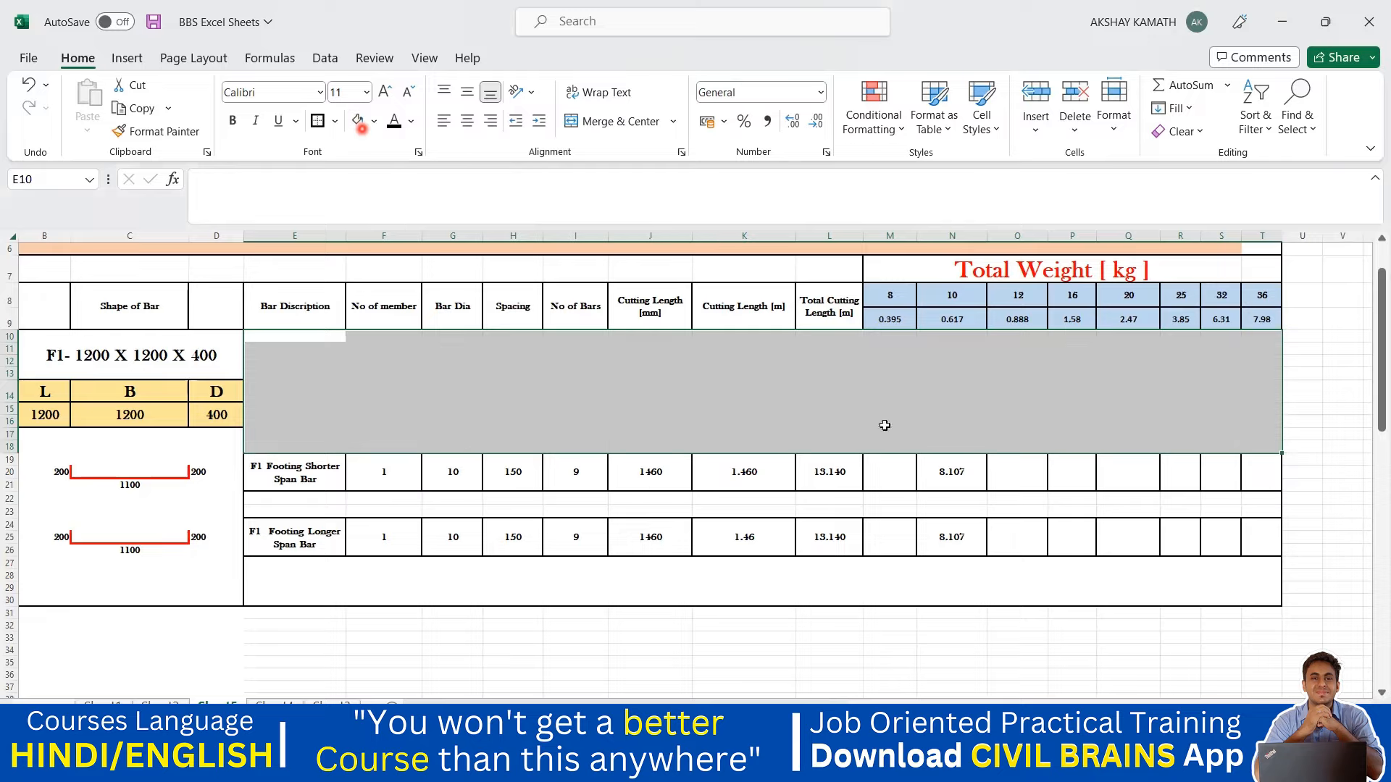
{"action": "left_click", "coordinate": [1319, 478]}
{"action": "left_click", "coordinate": [1342, 523]}
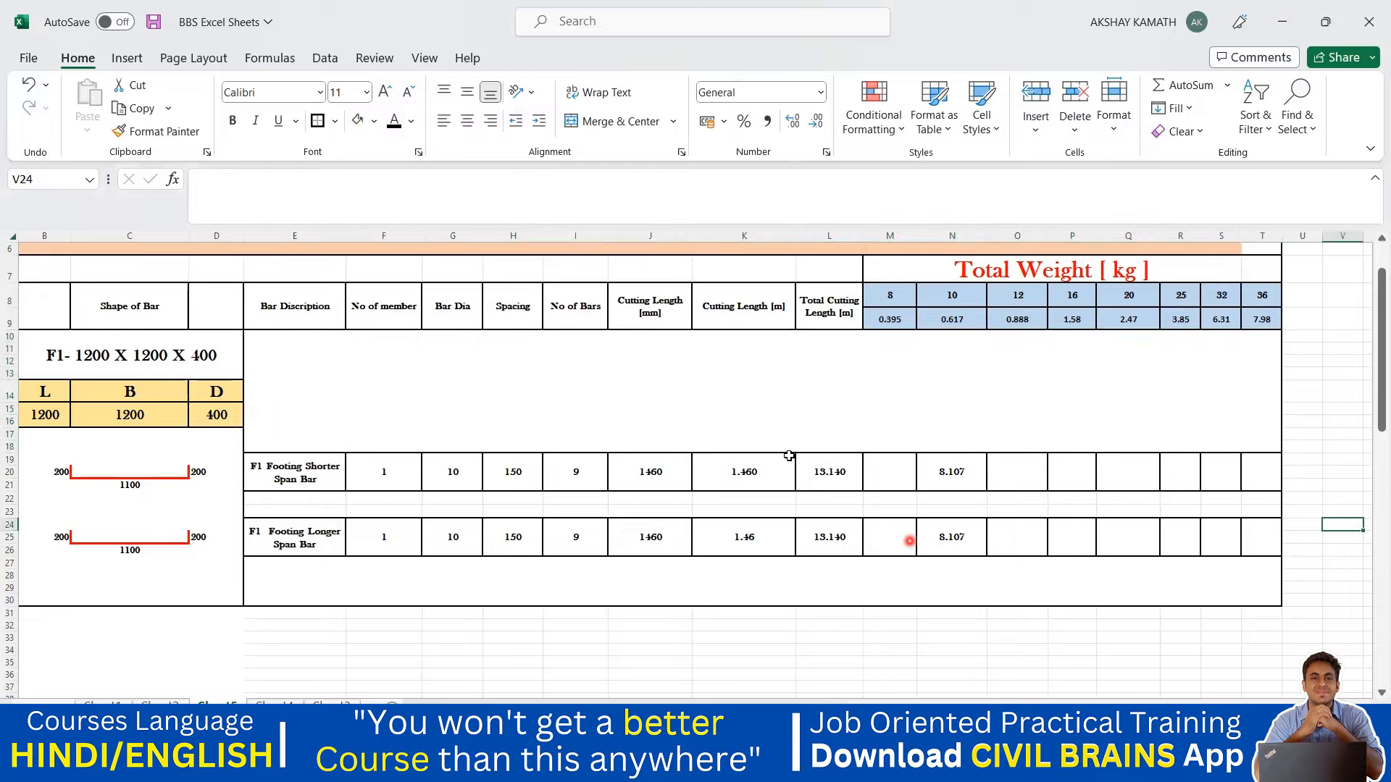
Fill both 10 mm steel weight cells, N19 and N24, light green.
{"action": "left_click_drag", "start_coordinate": [1008, 701], "coordinate": [977, 699]}
{"action": "left_click", "coordinate": [1043, 469]}
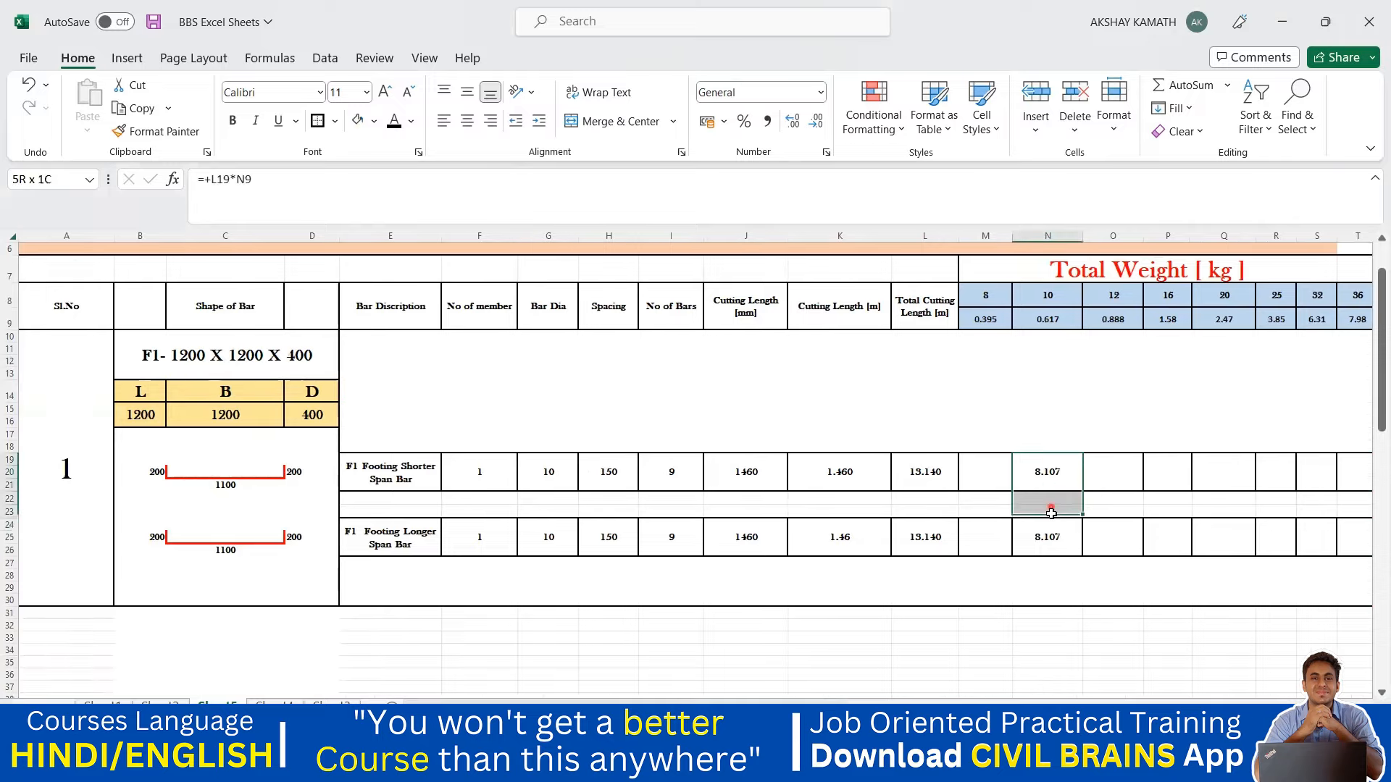
{"action": "left_click", "coordinate": [1026, 522], "text": "ctrl"}
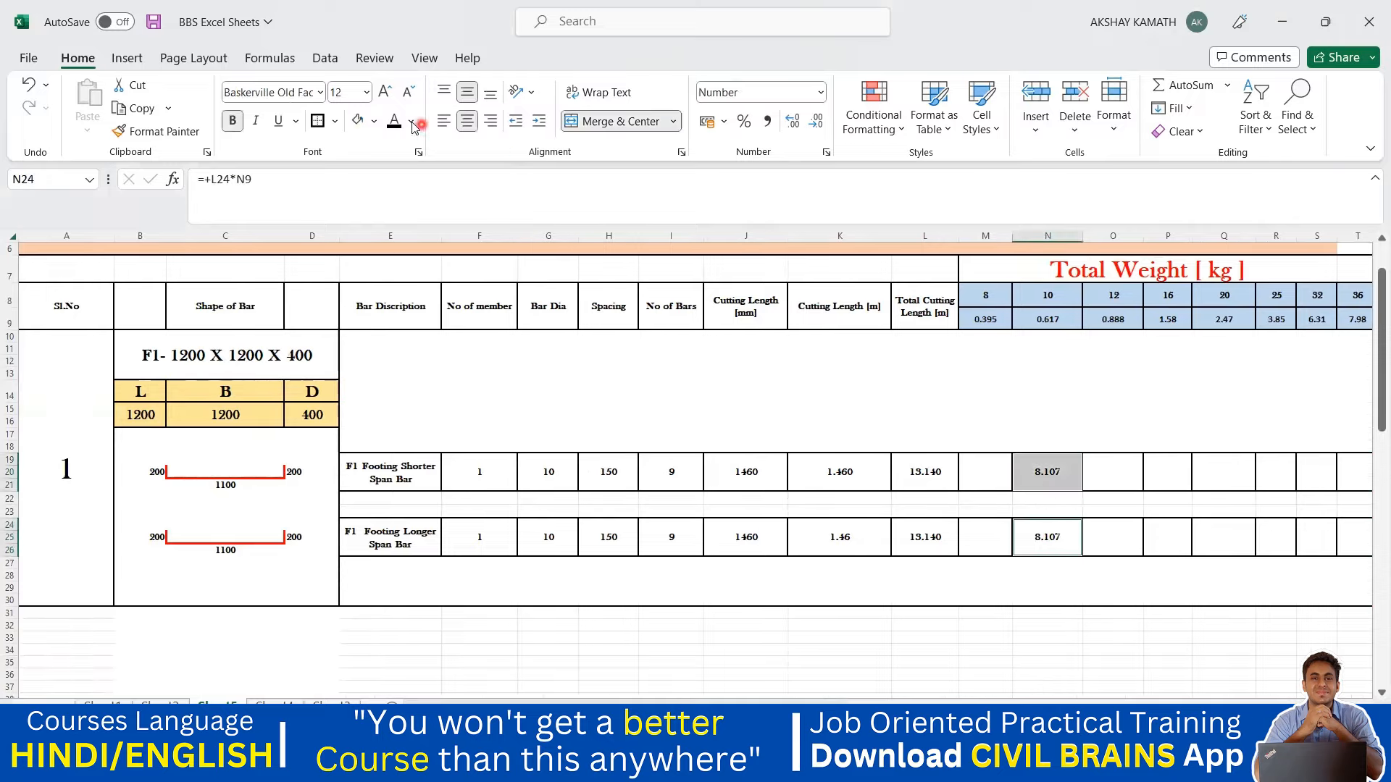
{"action": "left_click", "coordinate": [374, 121]}
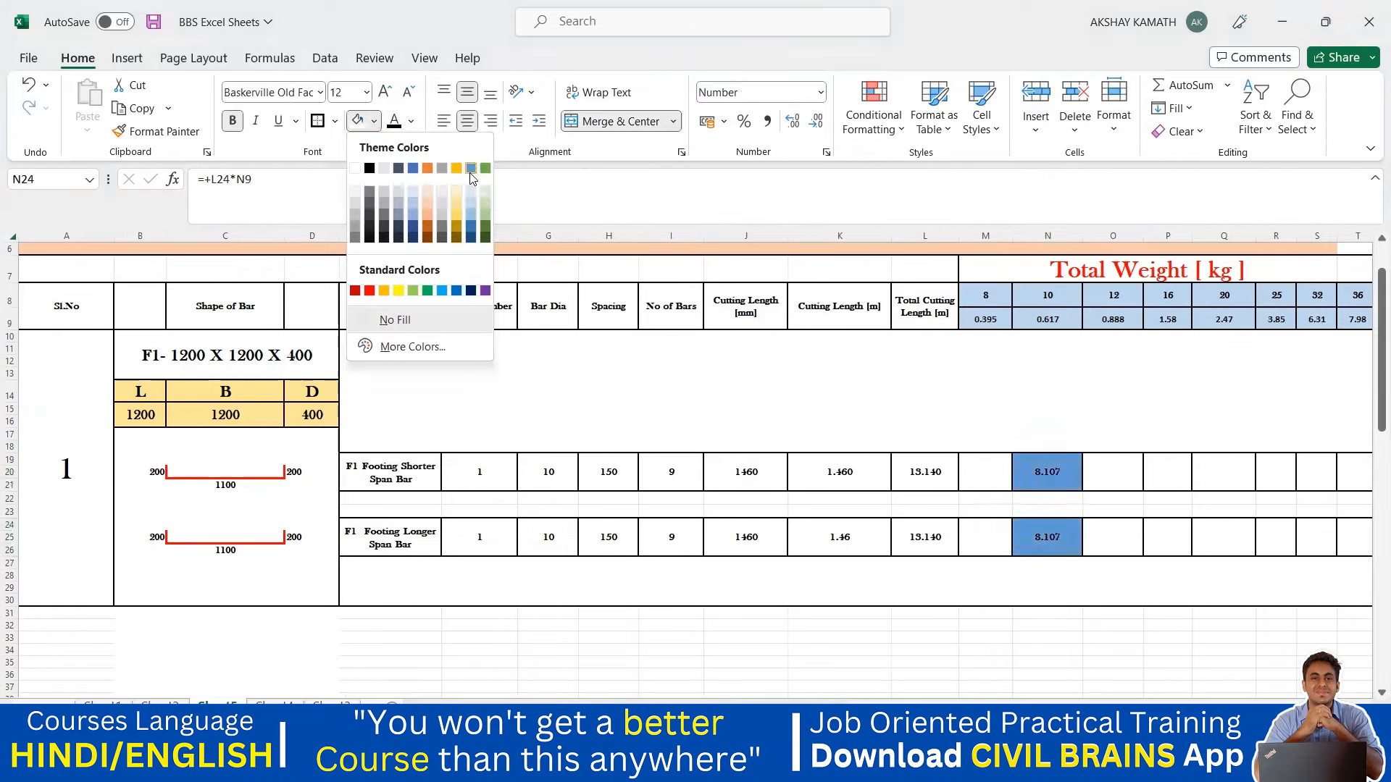
{"action": "left_click", "coordinate": [478, 214]}
{"action": "left_click", "coordinate": [1188, 636]}
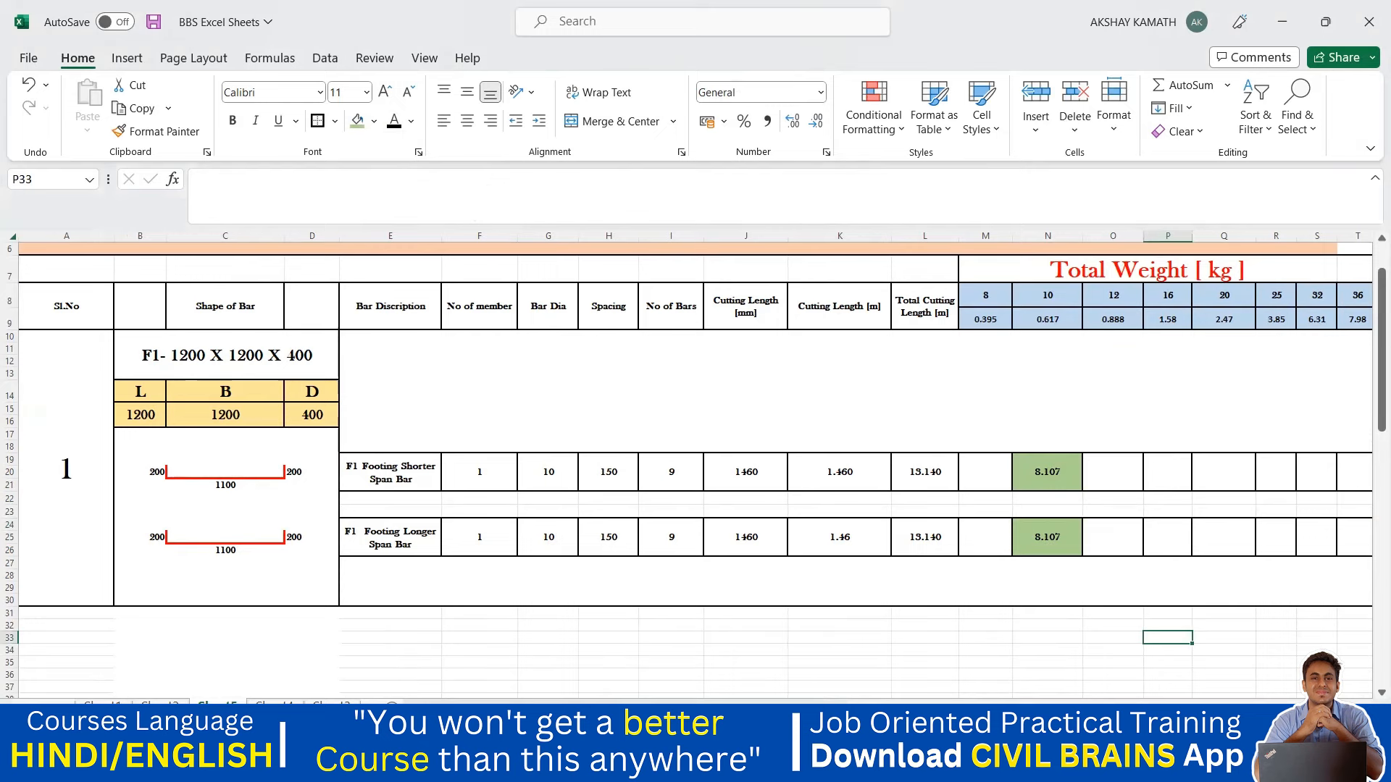
Check the footing schedule in AutoCAD, return to Excel and review the formatted F1 block across the sheet.
{"action": "left_click", "coordinate": [1150, 656]}
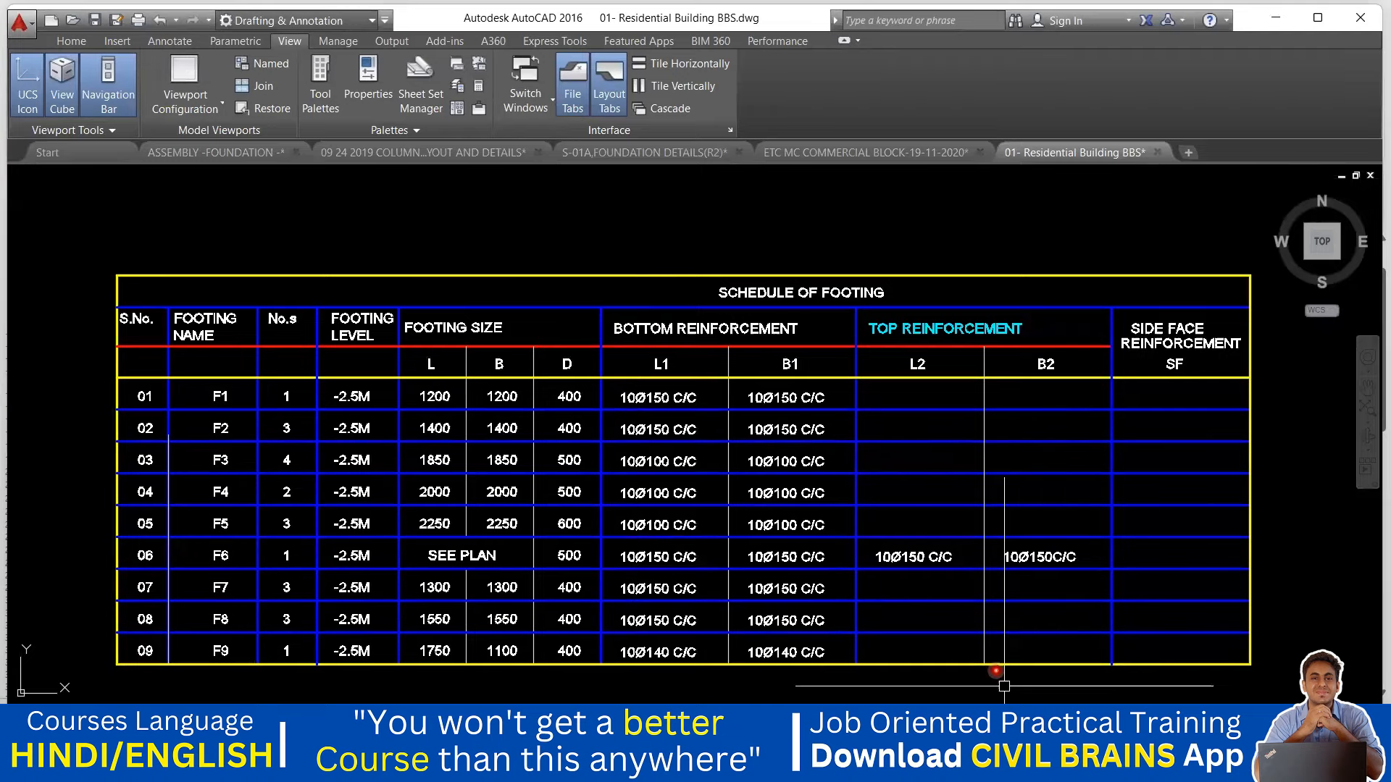
{"action": "left_click", "coordinate": [990, 757]}
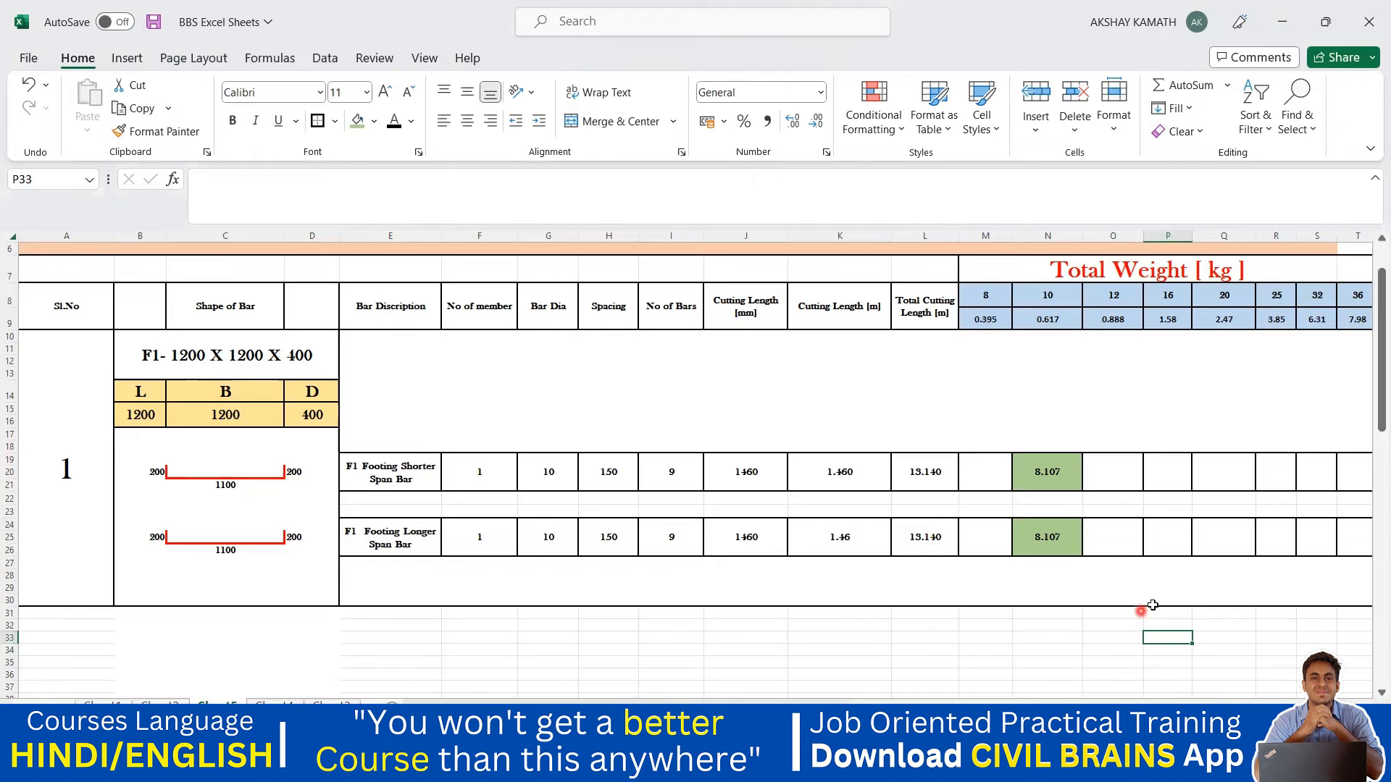
{"action": "scroll", "coordinate": [1205, 609], "scroll_direction": "up", "scroll_amount": 1}
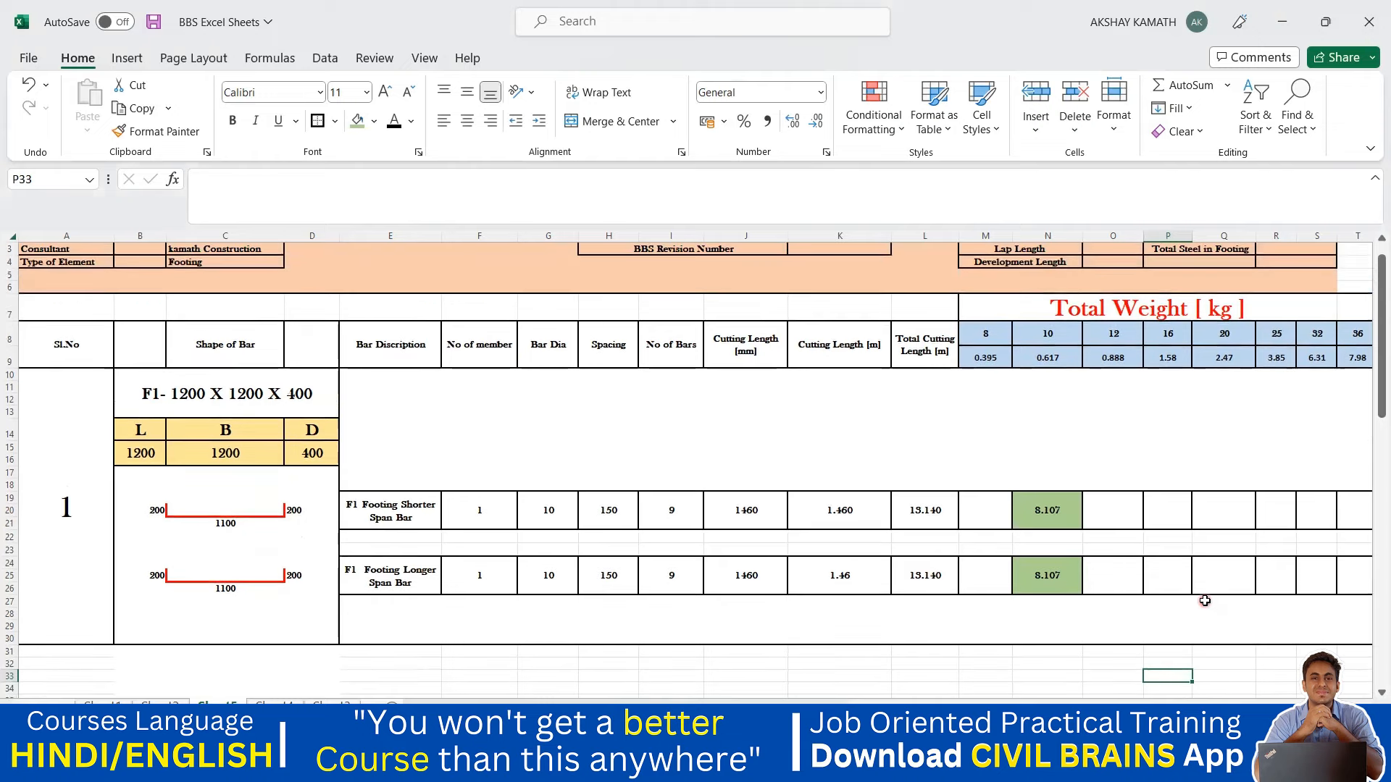
{"action": "scroll", "coordinate": [695, 464], "scroll_direction": "right", "scroll_amount": 1}
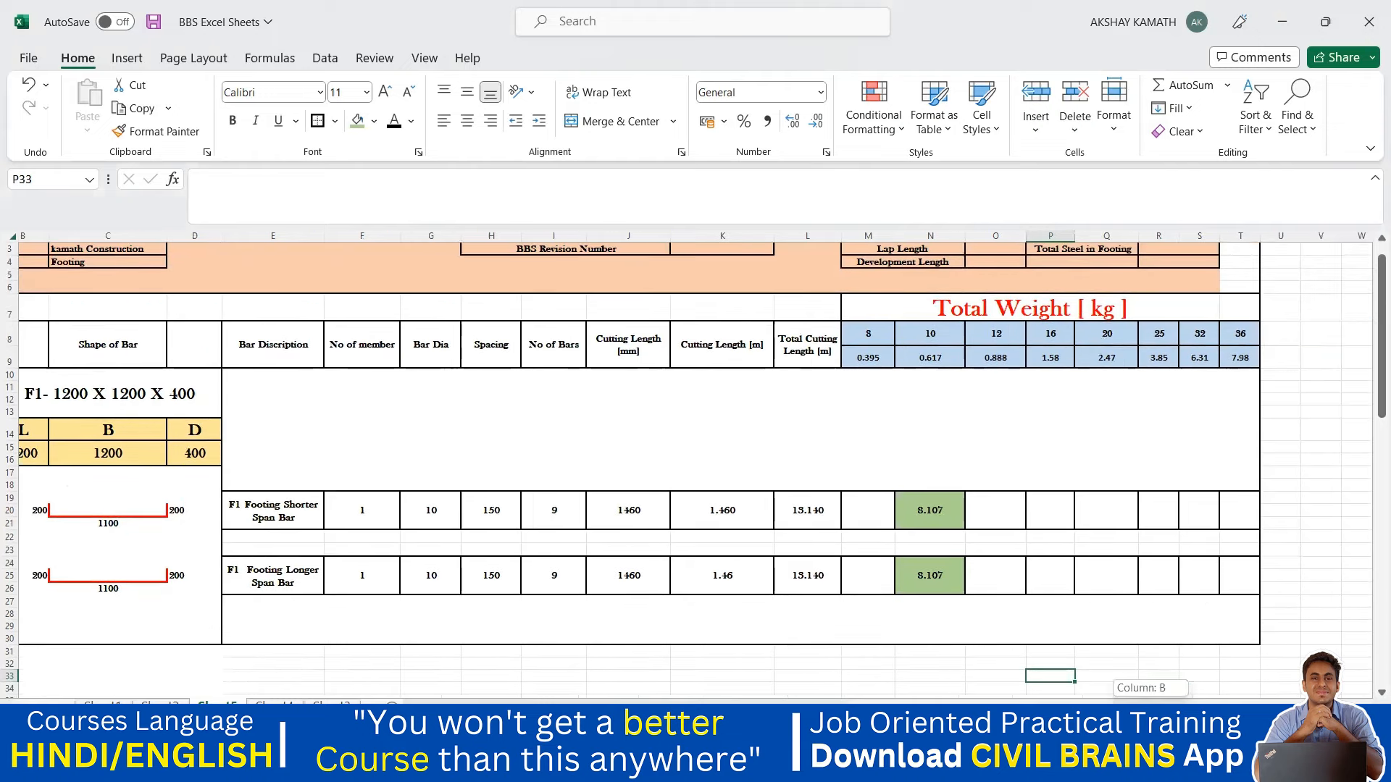
{"action": "scroll", "coordinate": [695, 463], "scroll_direction": "left", "scroll_amount": 1}
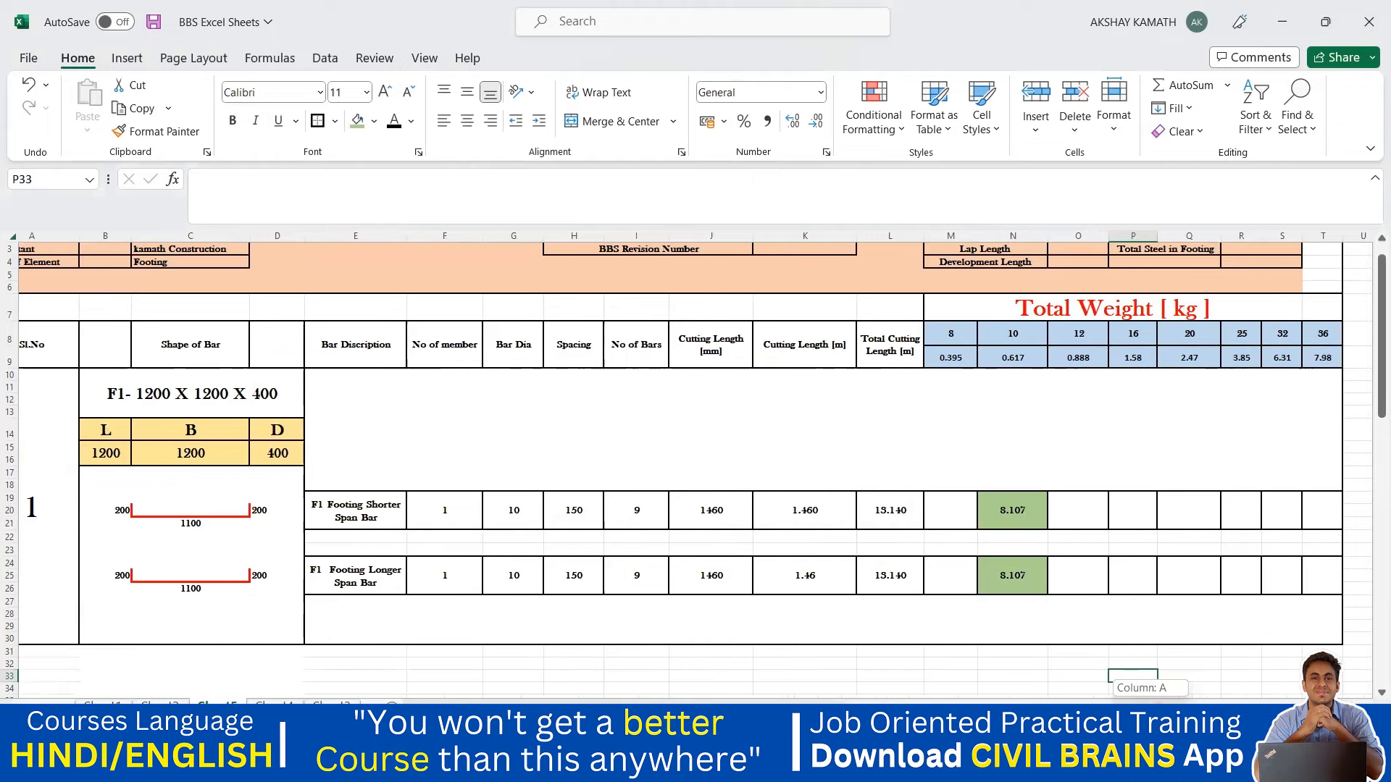
{"action": "scroll", "coordinate": [1007, 671], "scroll_direction": "down", "scroll_amount": 2}
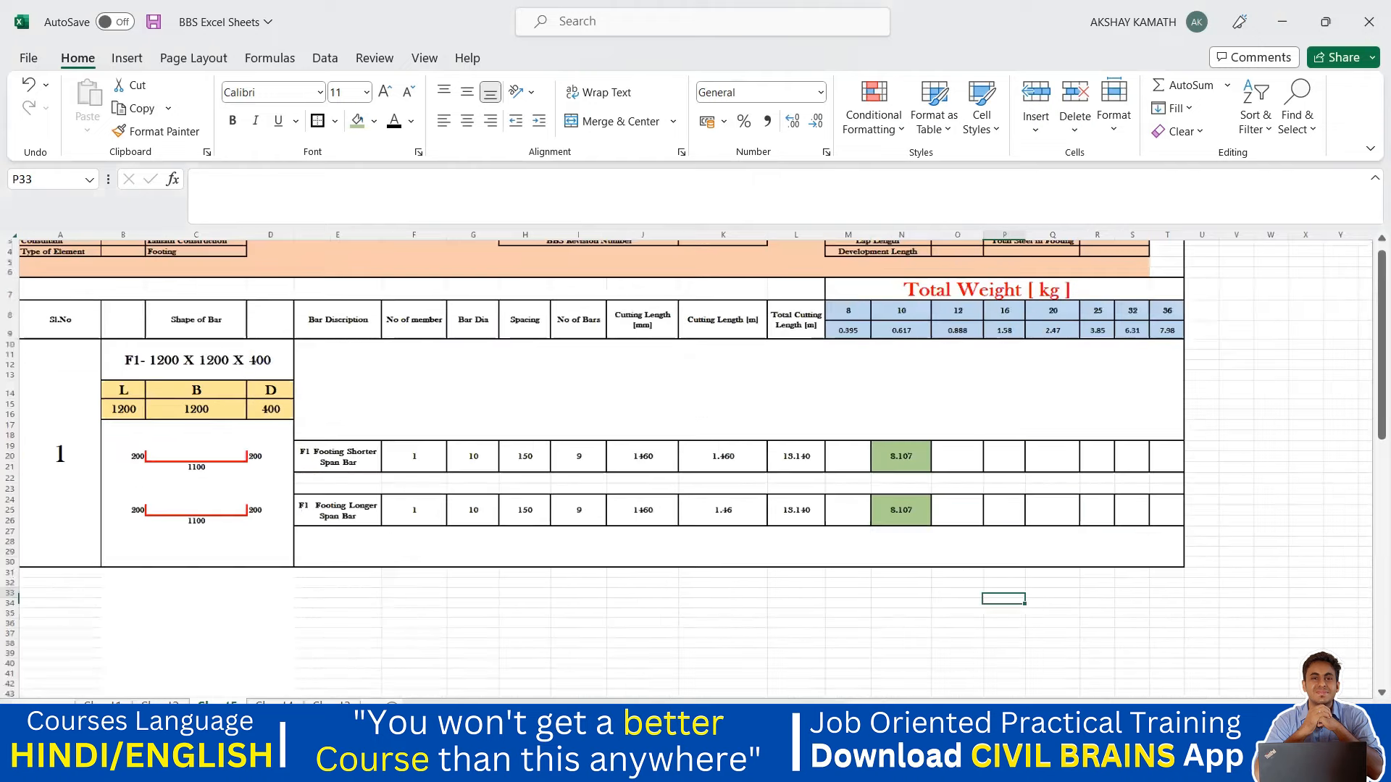
{"action": "scroll", "coordinate": [1029, 677], "scroll_direction": "up", "scroll_amount": 1}
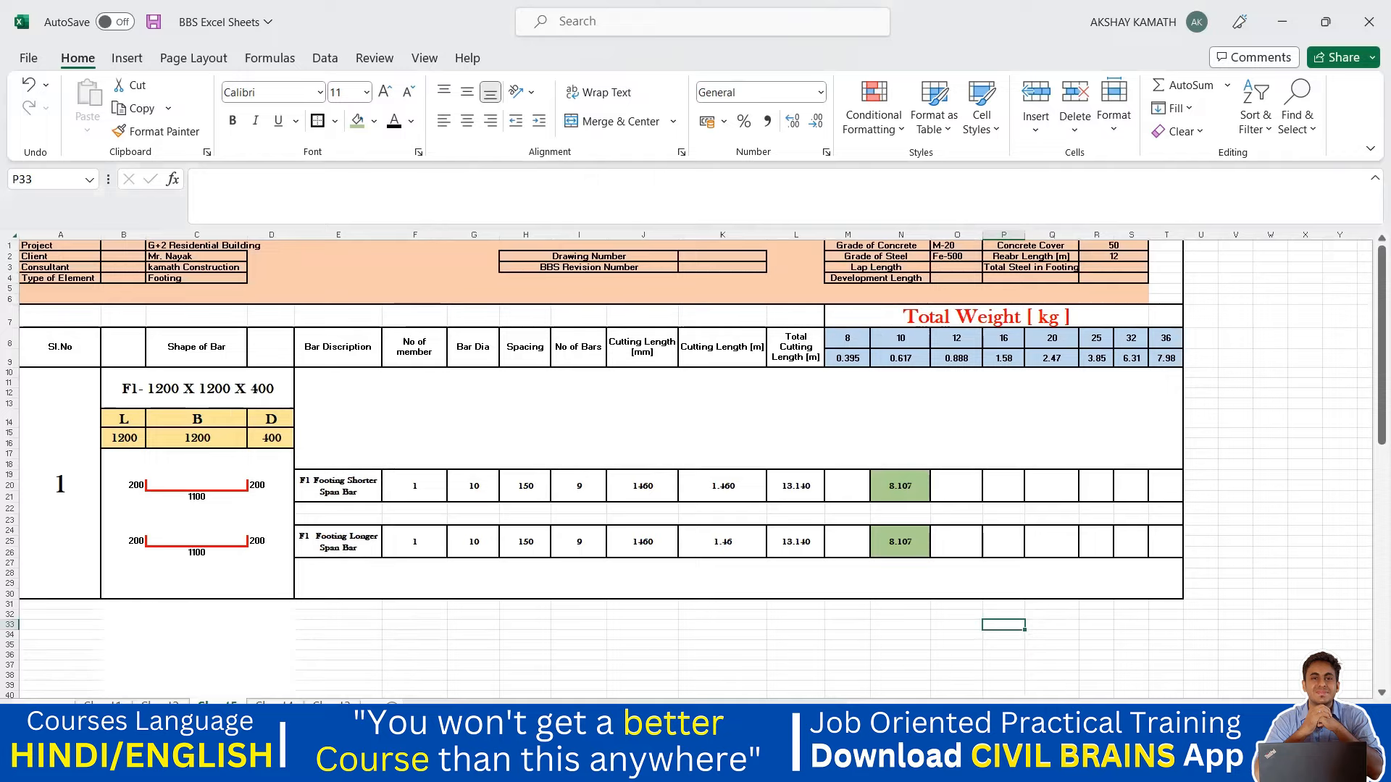
{"action": "scroll", "coordinate": [602, 420], "scroll_direction": "up", "scroll_amount": 1}
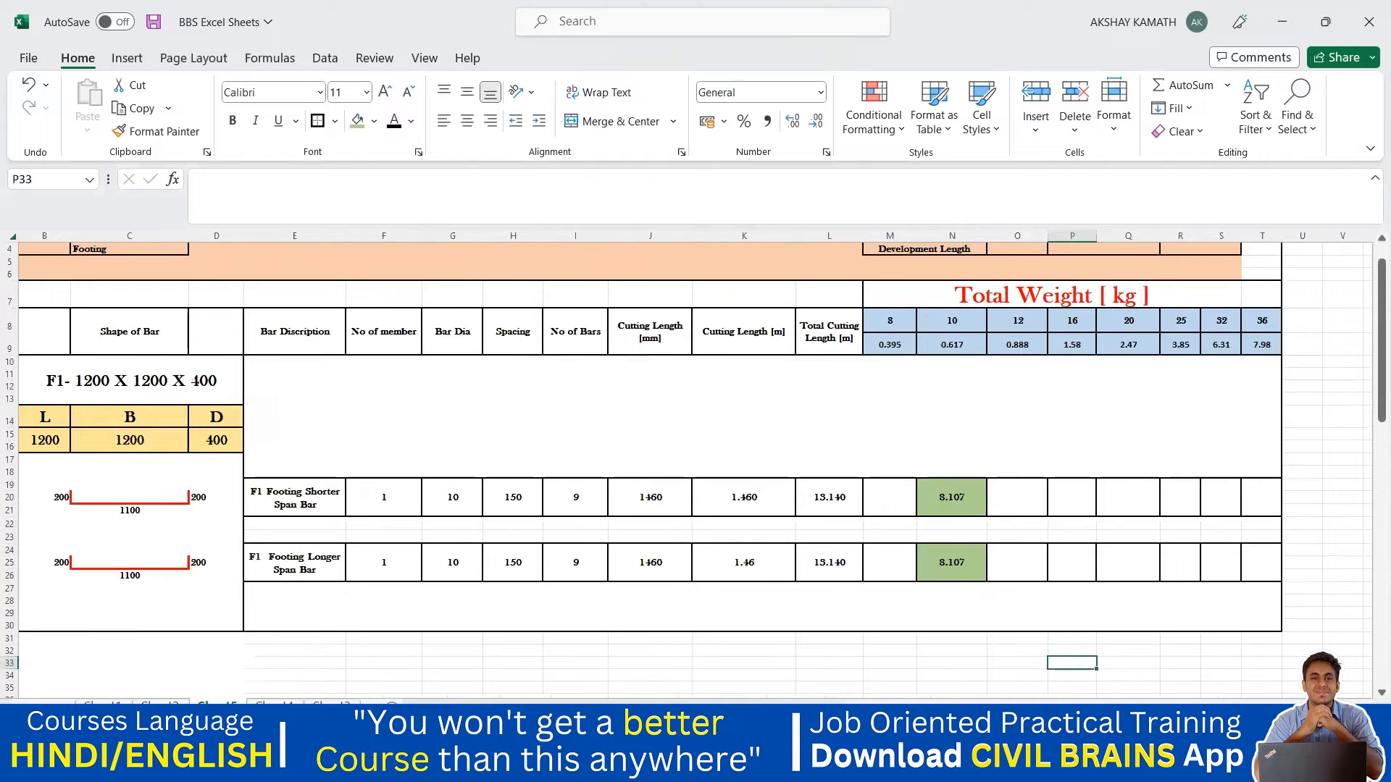
Slightly narrow the Sl.No, Cutting Length [m] and No of Bars columns so the schedule fits better across the screen.
{"action": "left_click_drag", "start_coordinate": [1191, 707], "coordinate": [1156, 707]}
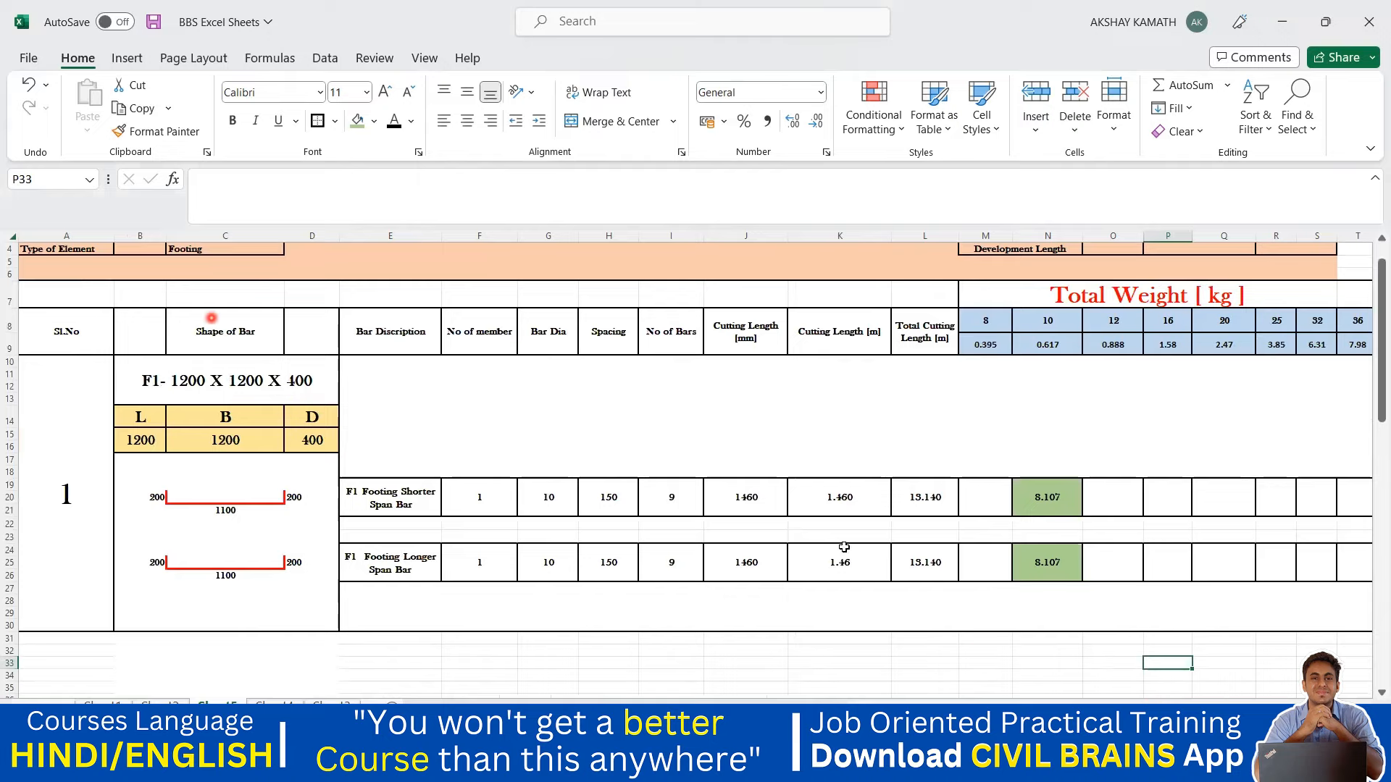
{"action": "scroll", "coordinate": [1055, 671], "scroll_direction": "down", "scroll_amount": 2}
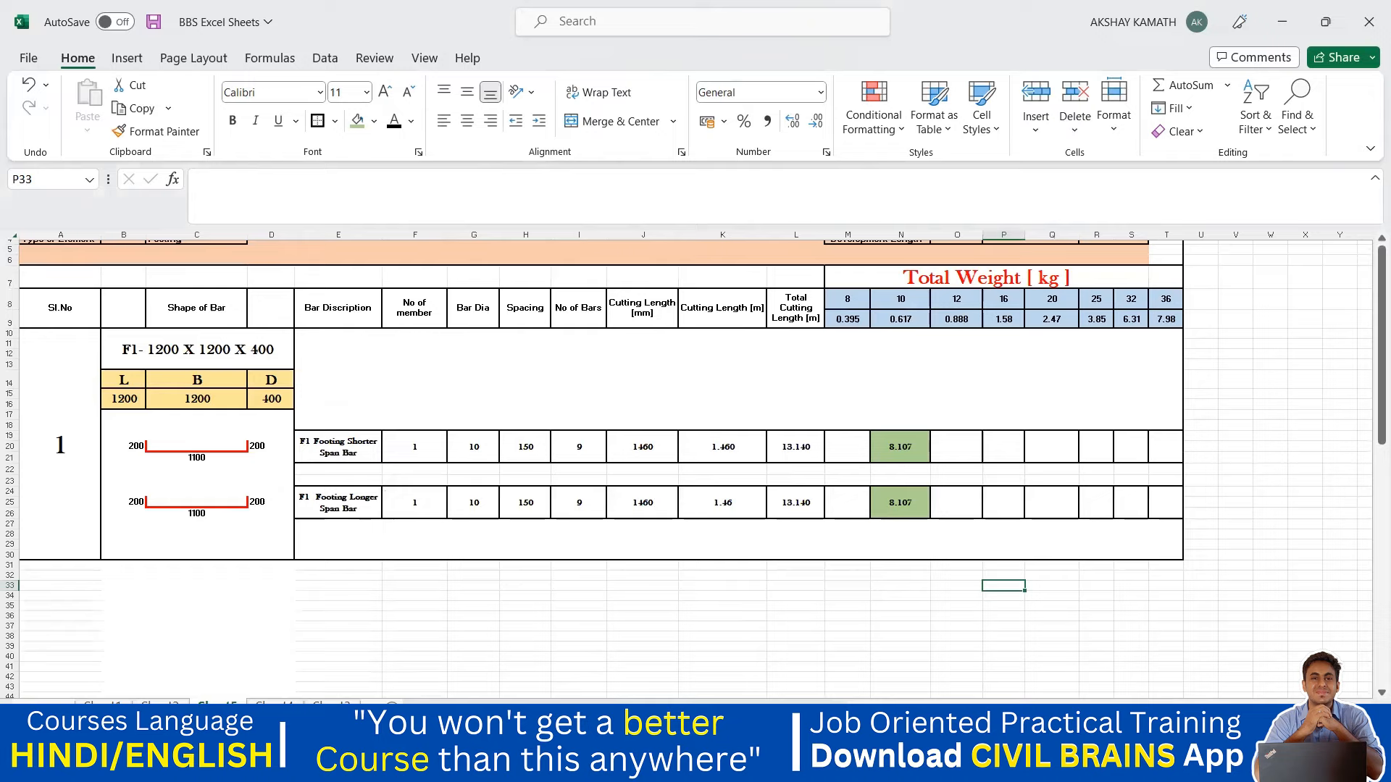
{"action": "scroll", "coordinate": [1056, 671], "scroll_direction": "up", "scroll_amount": 1}
{"action": "scroll", "coordinate": [879, 648], "scroll_direction": "left", "scroll_amount": 1}
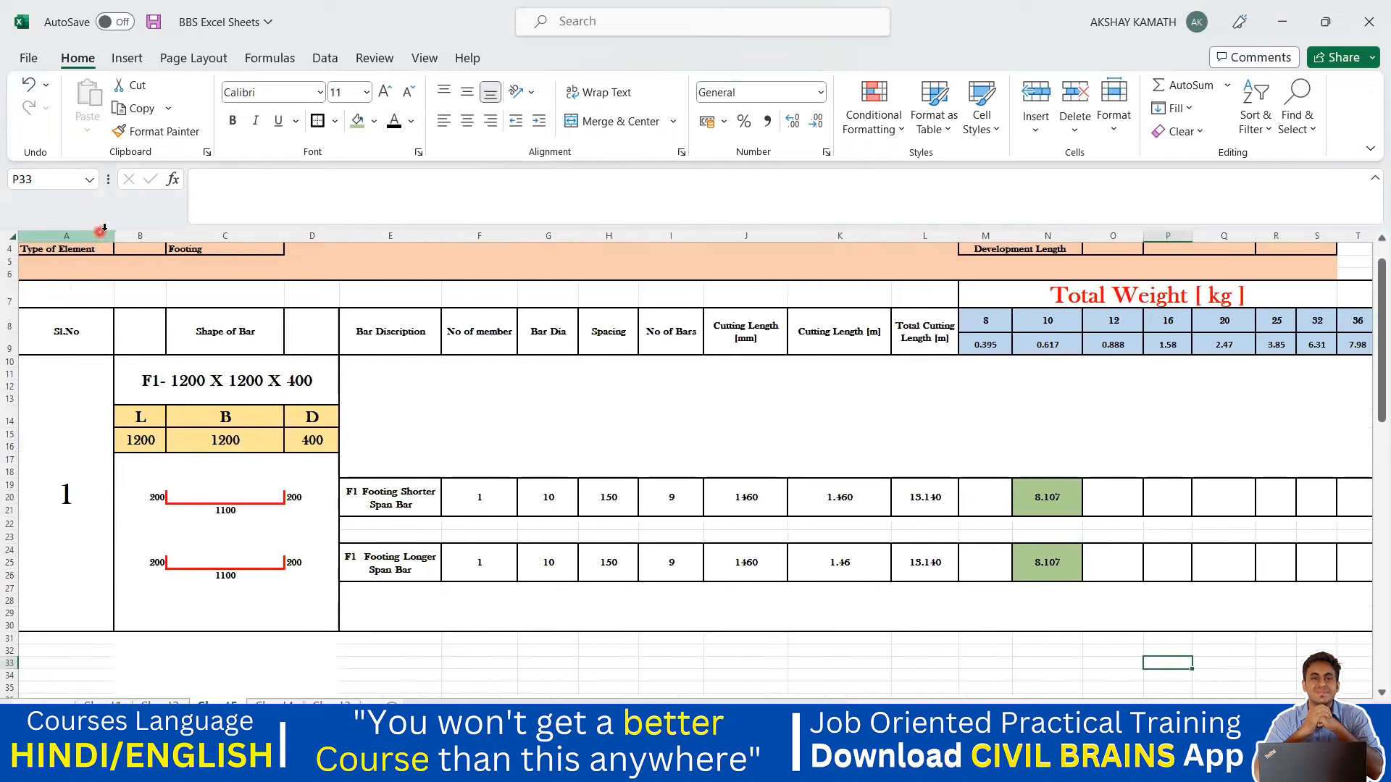
{"action": "left_click_drag", "start_coordinate": [114, 235], "coordinate": [99, 234]}
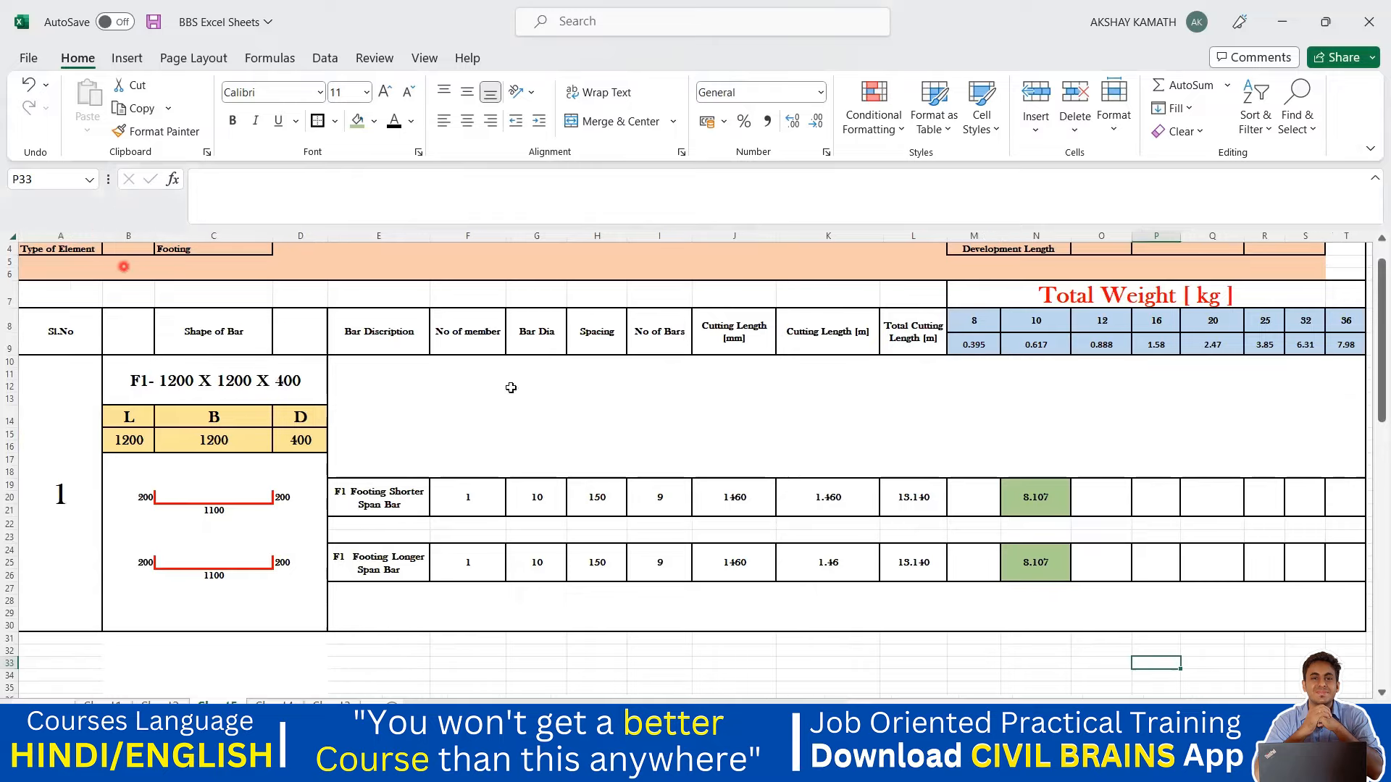
{"action": "left_click_drag", "start_coordinate": [873, 240], "coordinate": [867, 240]}
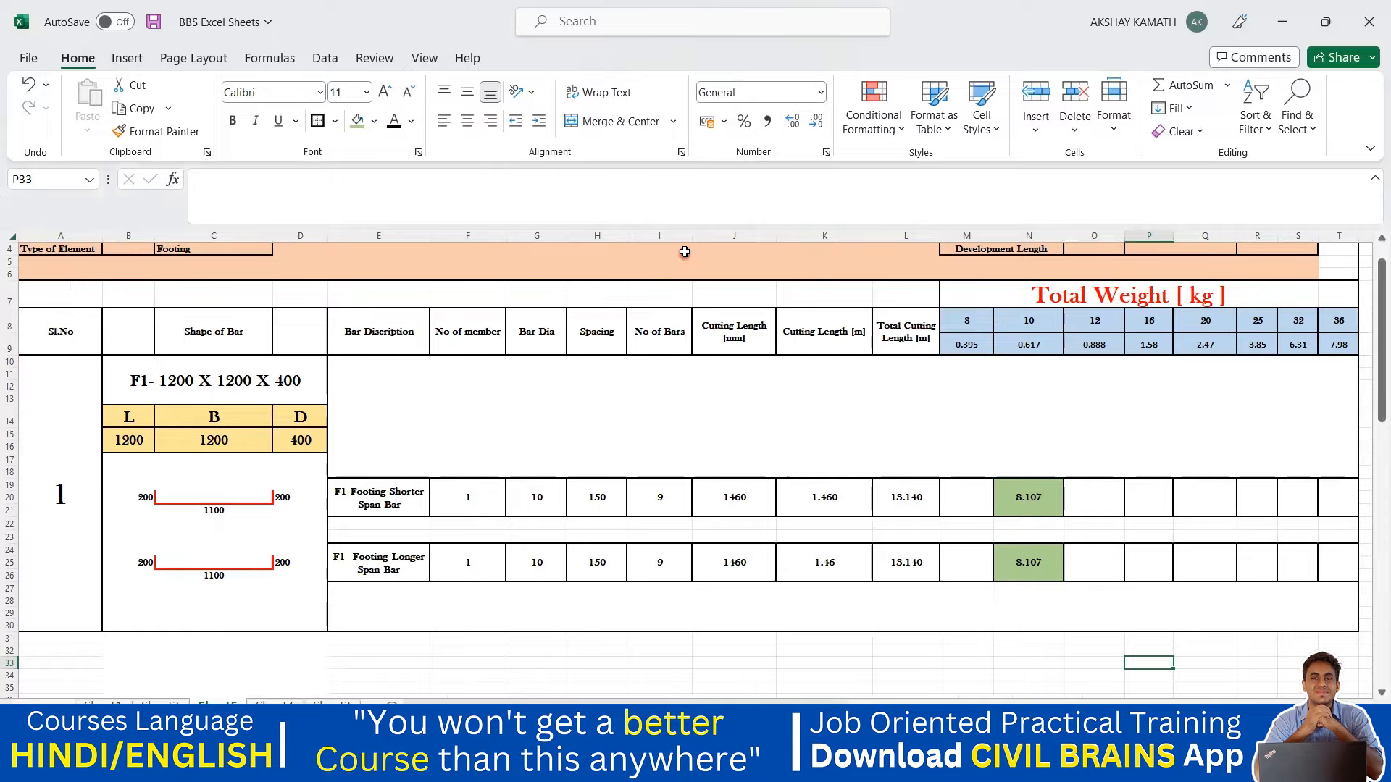
{"action": "left_click_drag", "start_coordinate": [682, 242], "coordinate": [677, 242]}
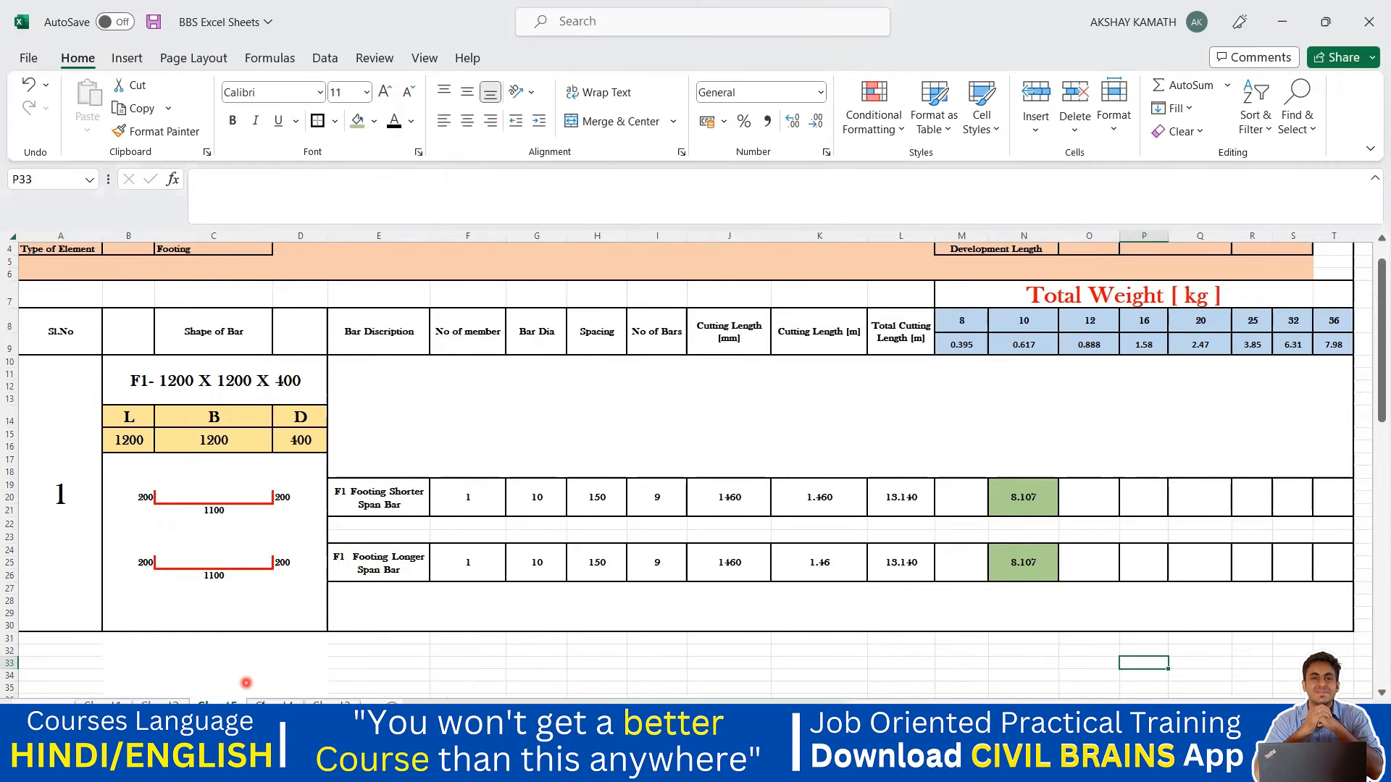
Check the completed footing schedule on the reference sheet, then return to the F1 working sheet.
{"action": "left_click", "coordinate": [332, 704]}
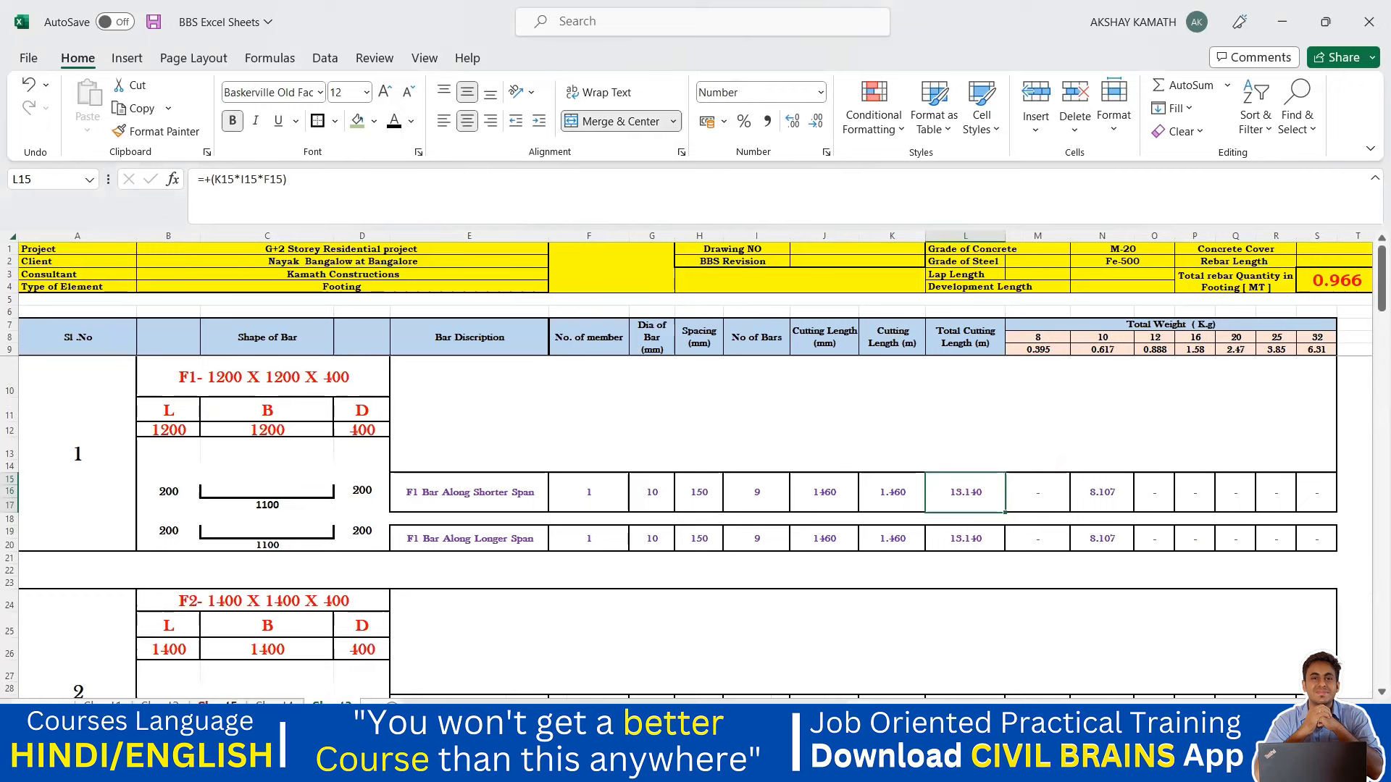
{"action": "left_click", "coordinate": [210, 705]}
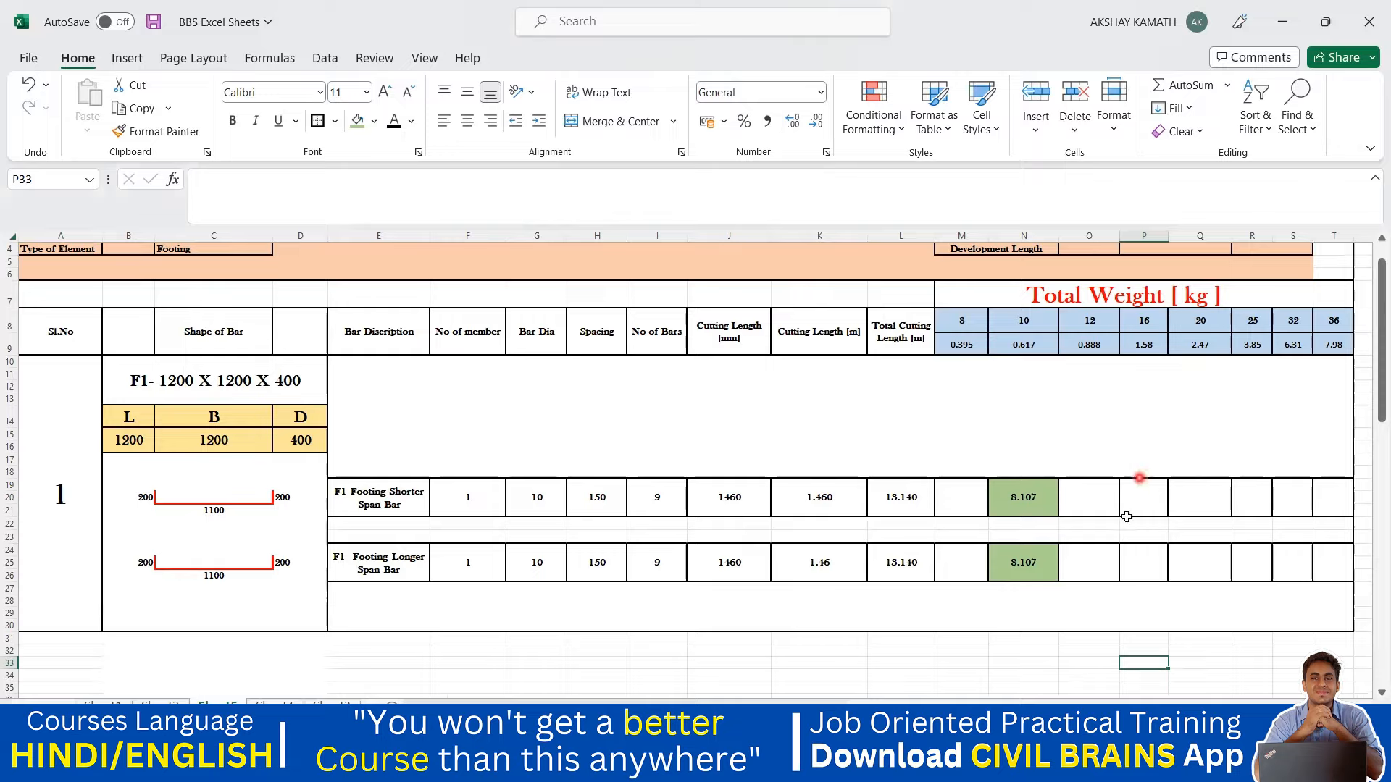
{"action": "left_click", "coordinate": [1035, 661]}
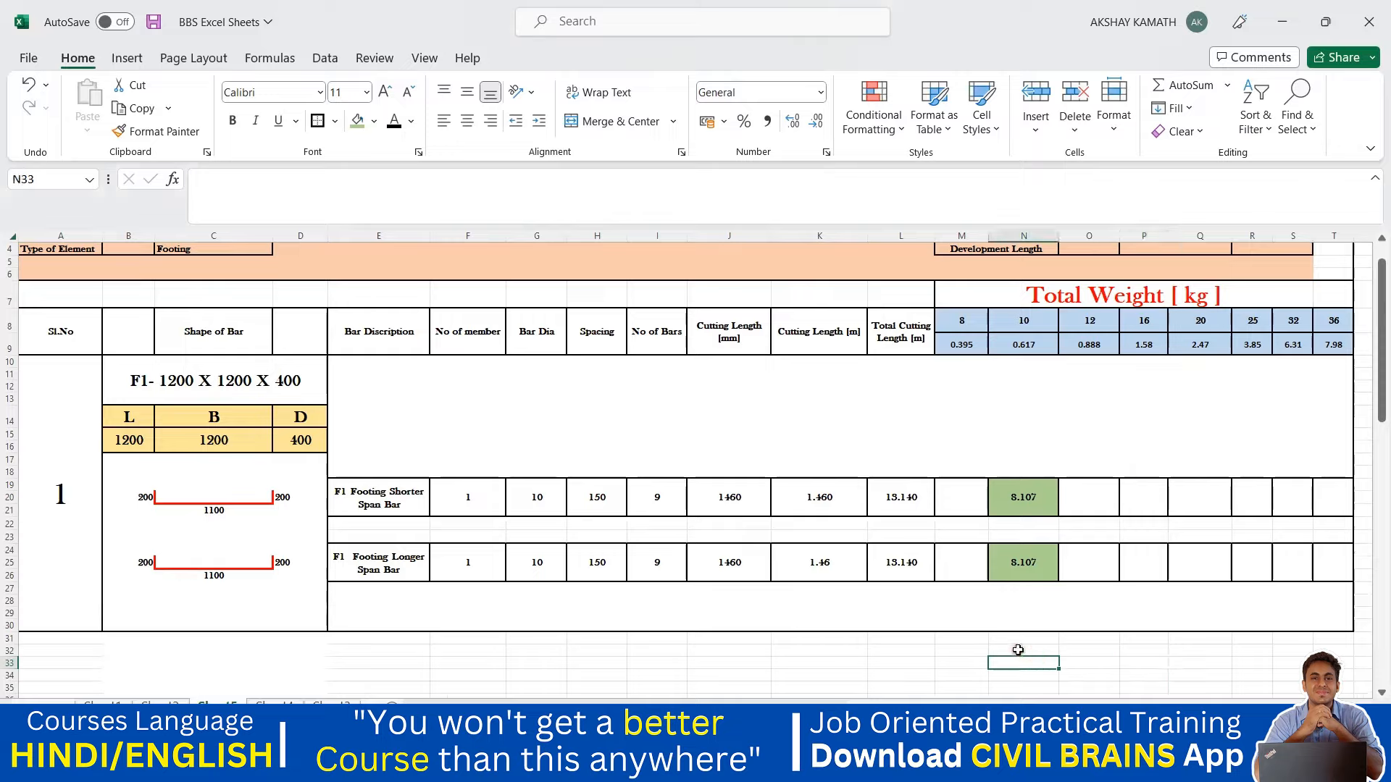
Remove the 4*G19 bend deduction from the shorter span bar's cutting length in J19, leaving =+(C21+B20+D20).
{"action": "left_click", "coordinate": [818, 503]}
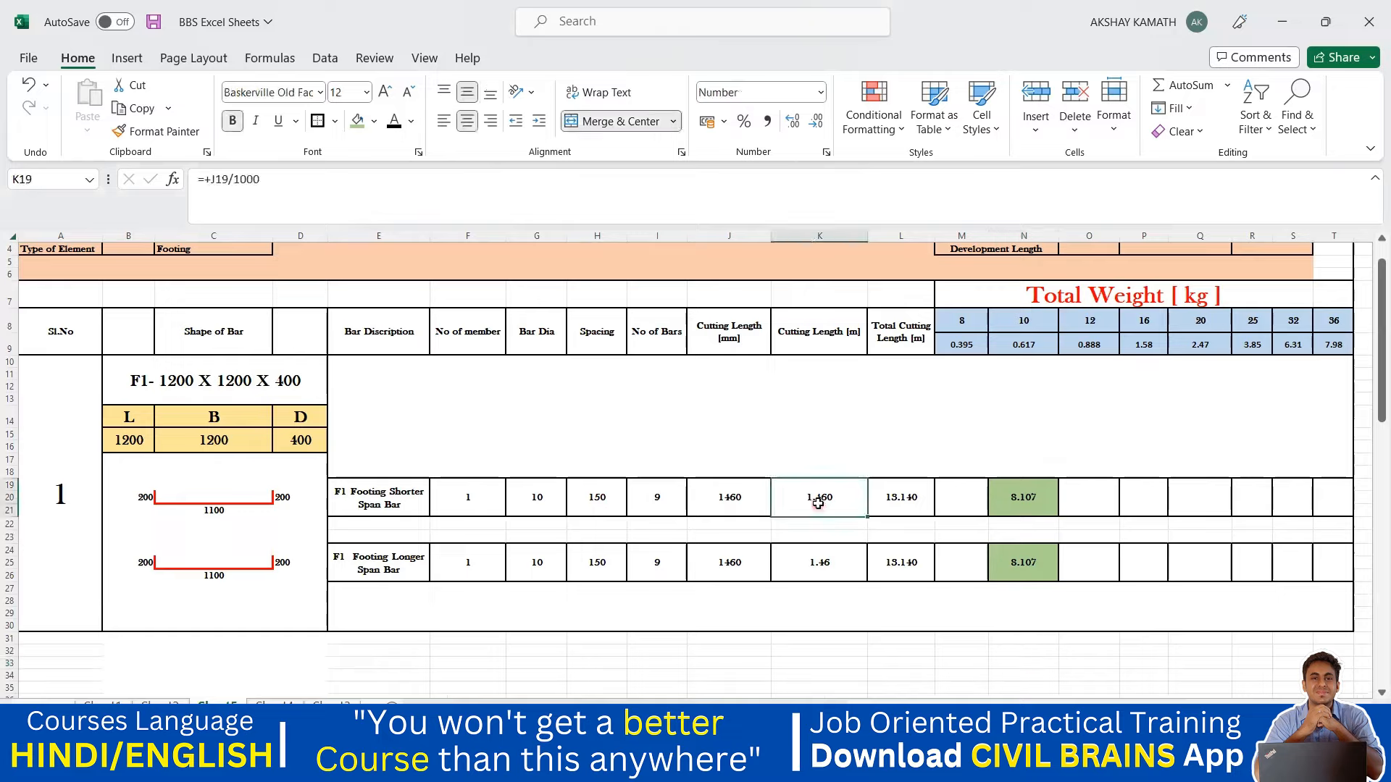
{"action": "left_click", "coordinate": [744, 504]}
{"action": "left_click", "coordinate": [364, 179]}
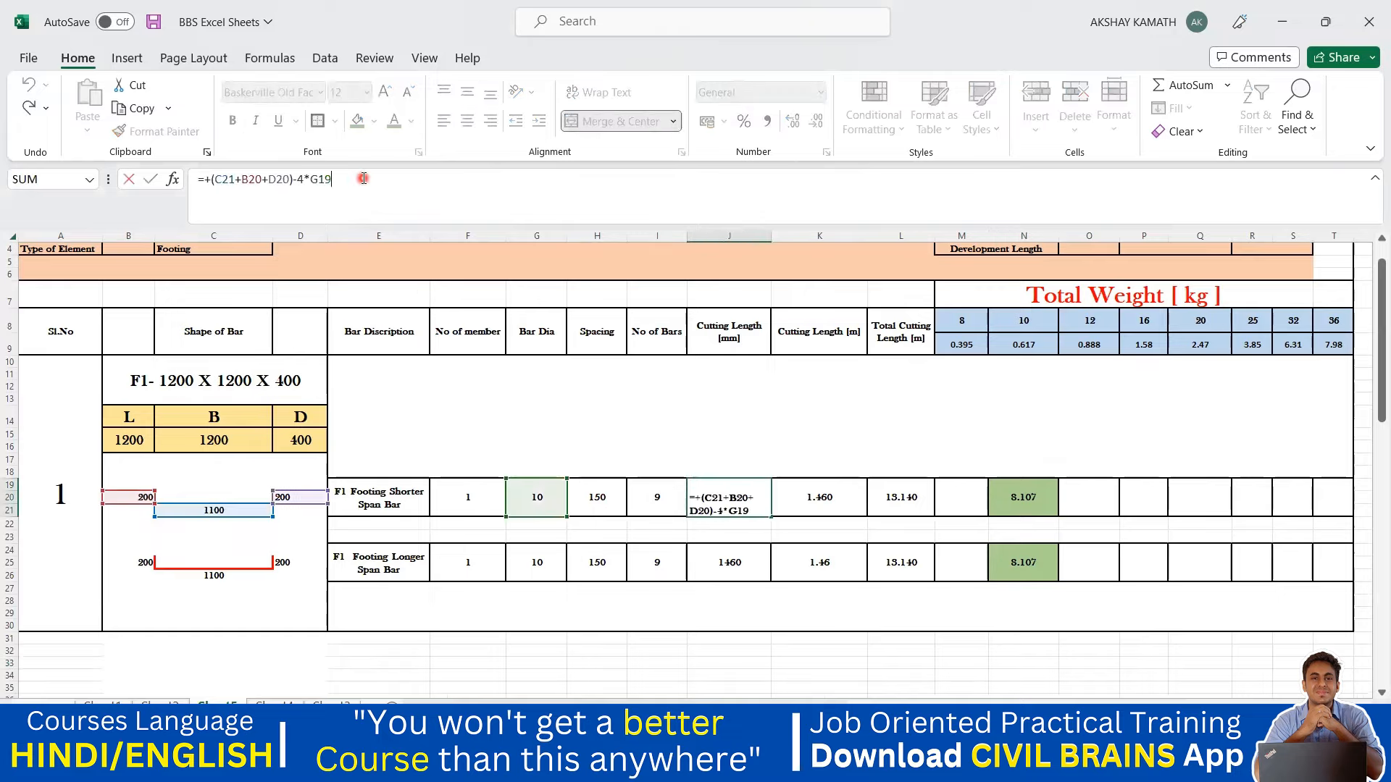
{"action": "key", "text": "BackSpace"}
{"action": "key", "text": "BackSpace"}
{"action": "key", "text": "BackSpace"}
{"action": "key", "text": "BackSpace"}
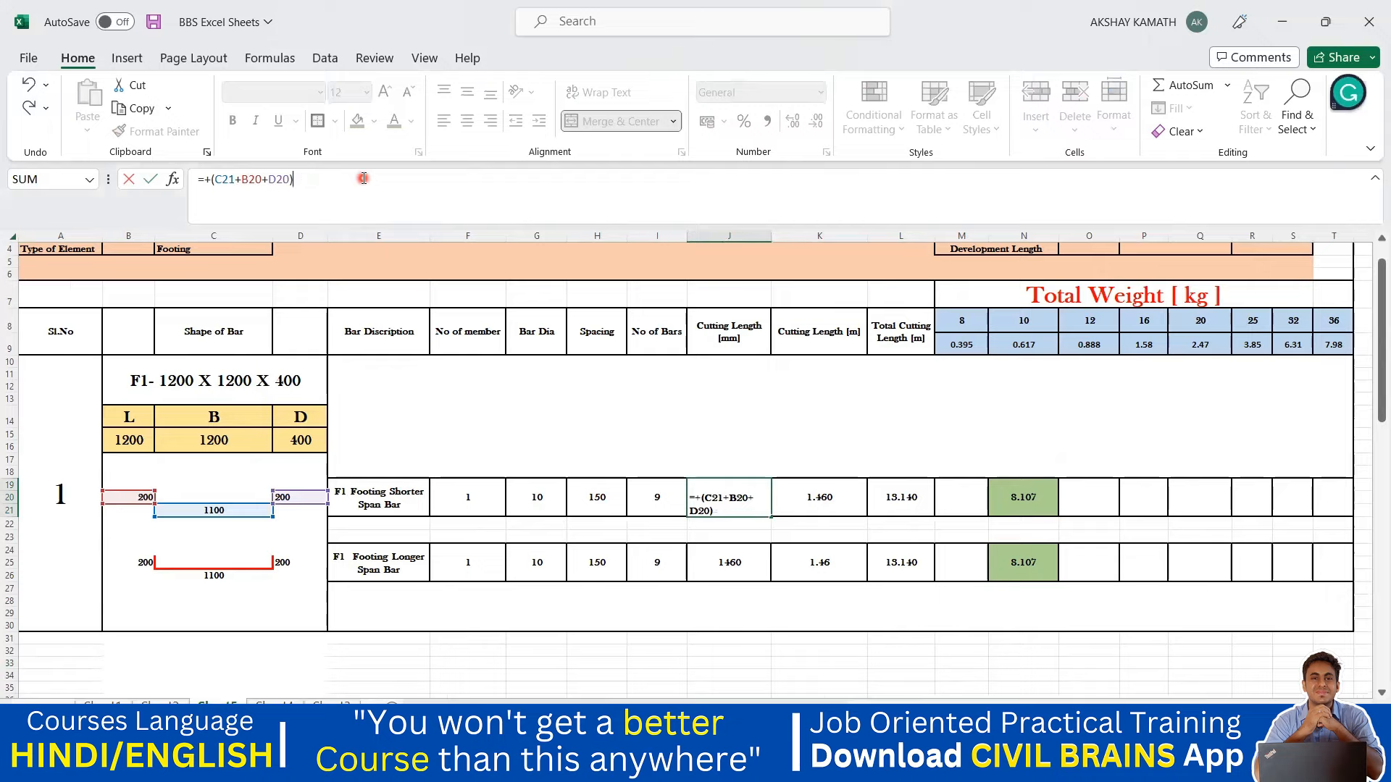
{"action": "key", "text": "Return"}
Remove the 4*G24 bend deduction from the longer span bar's cutting length in J24, leaving =+(C26+D25+B25).
{"action": "left_click", "coordinate": [728, 568]}
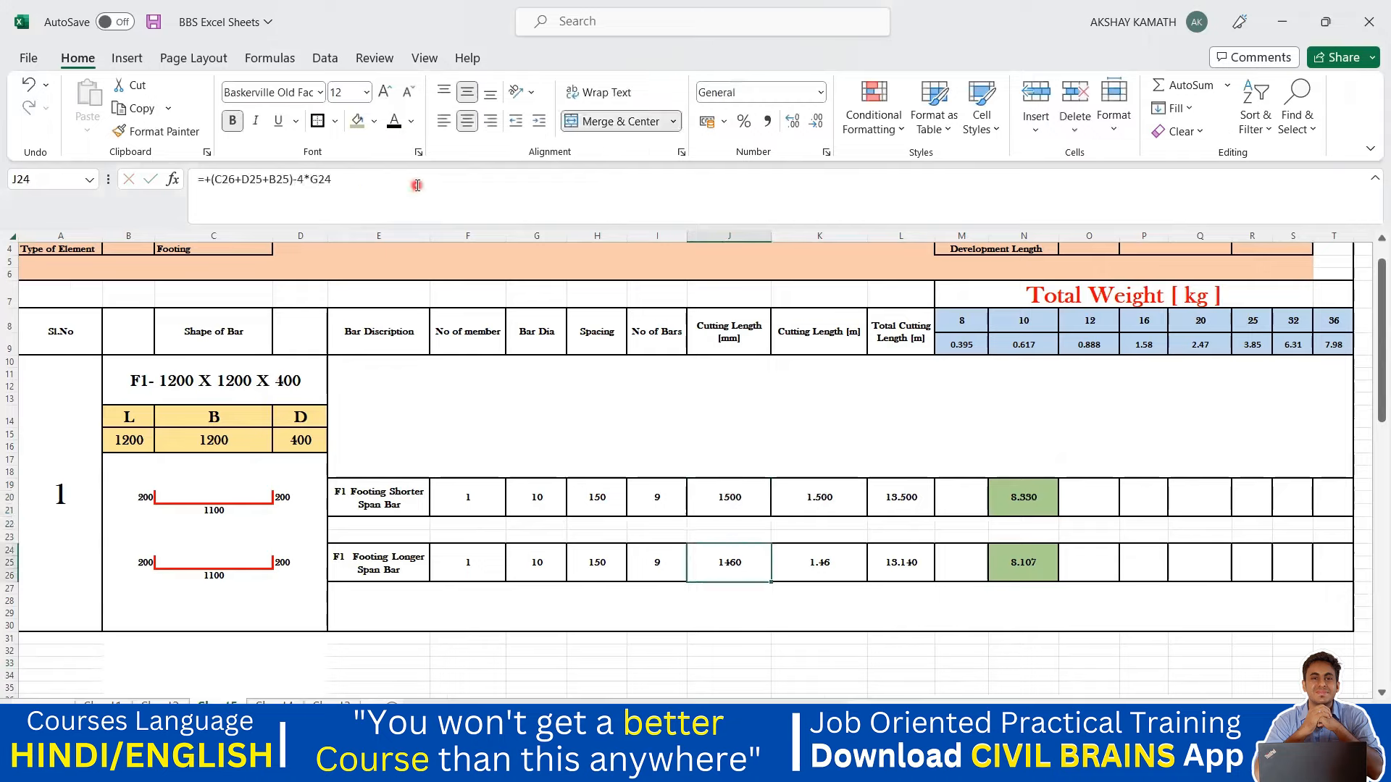
{"action": "left_click", "coordinate": [417, 190]}
{"action": "key", "text": "BackSpace"}
{"action": "key", "text": "BackSpace"}
{"action": "key", "text": "BackSpace"}
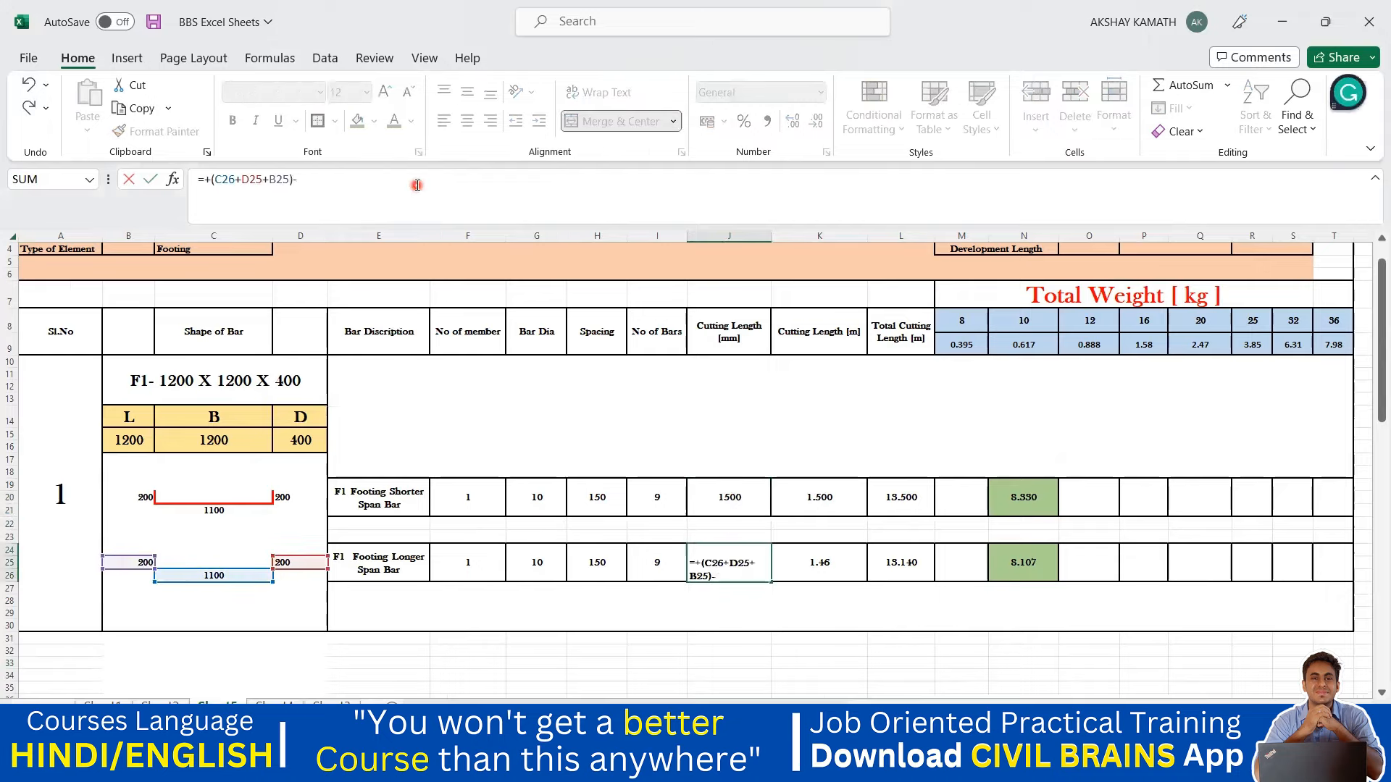
{"action": "key", "text": "Return"}
{"action": "left_click", "coordinate": [1149, 668]}
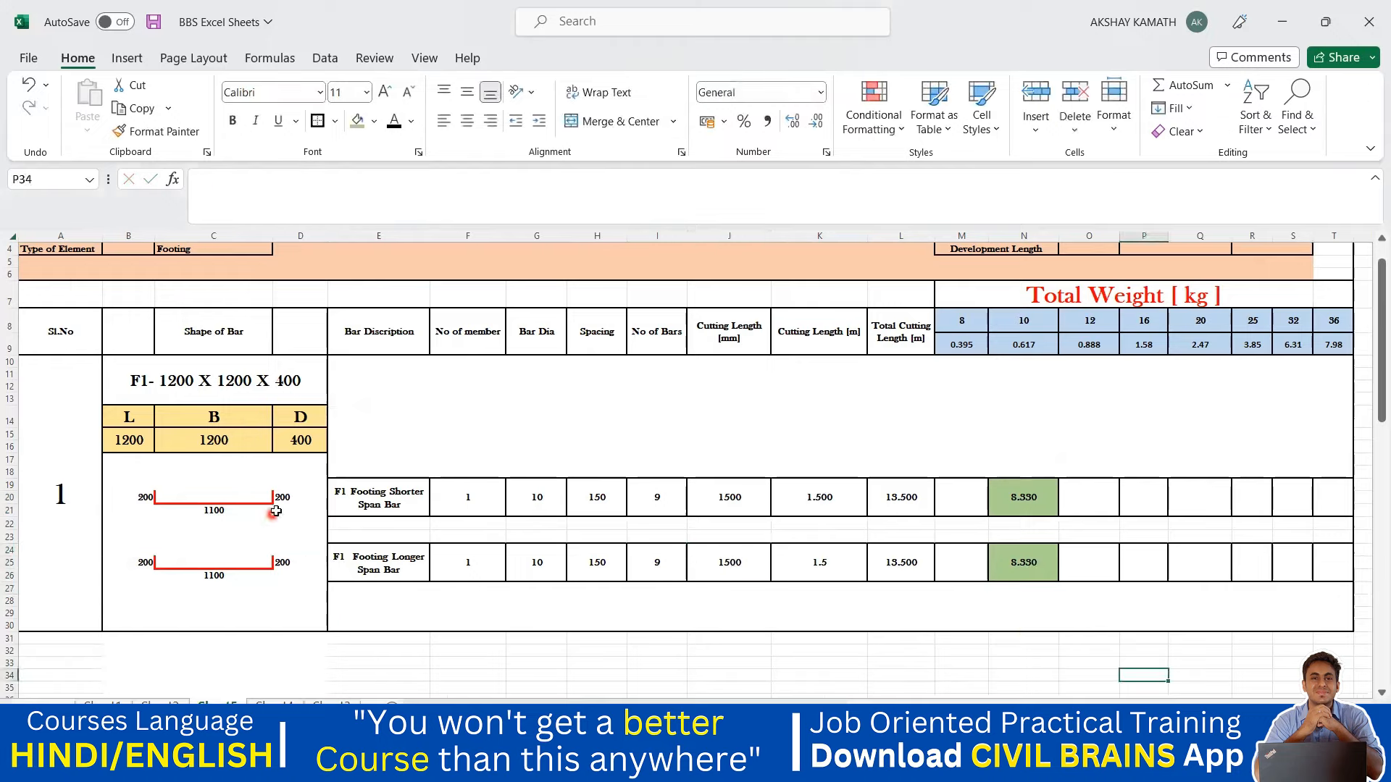
Remove the 2/3 factor from the bar's vertical leg formula in B20, leaving =+(D15-50-50).
{"action": "left_click", "coordinate": [134, 498]}
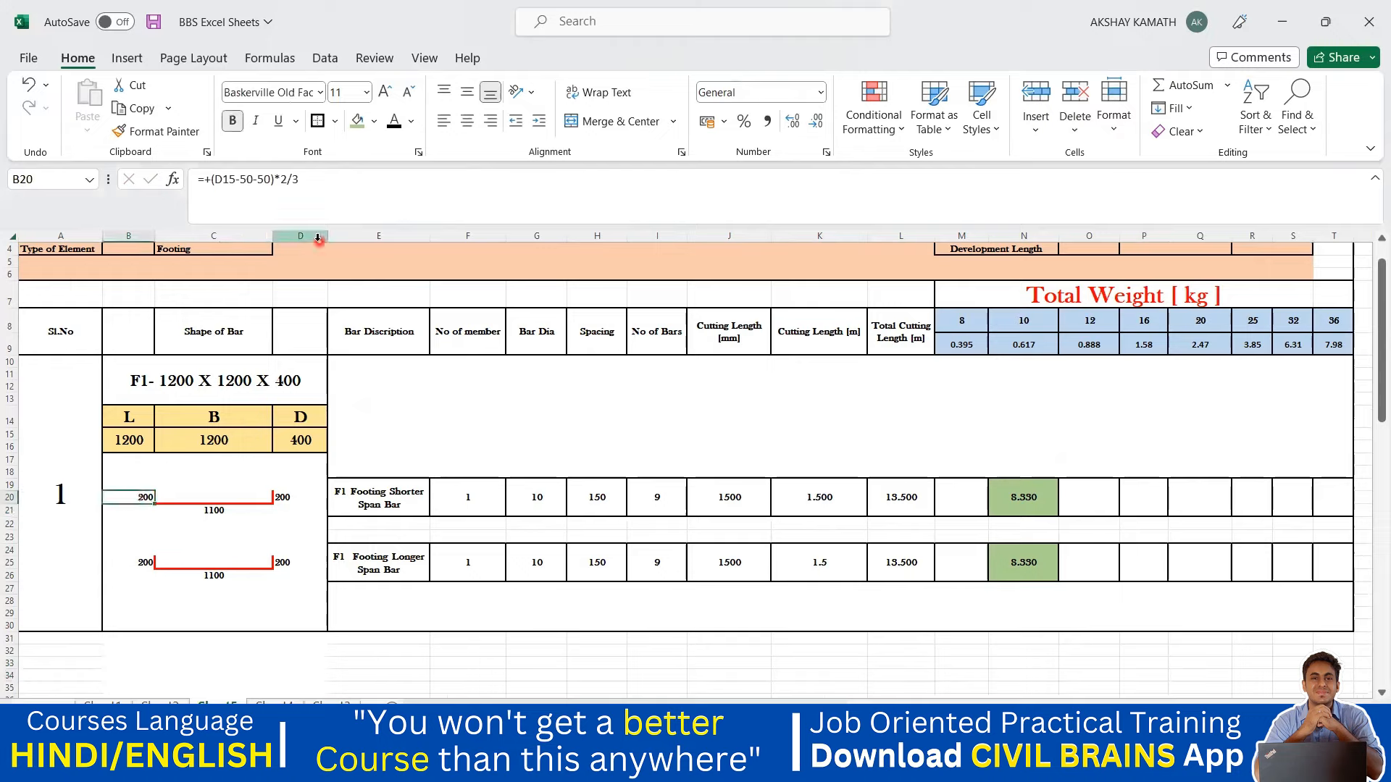
{"action": "left_click", "coordinate": [314, 178]}
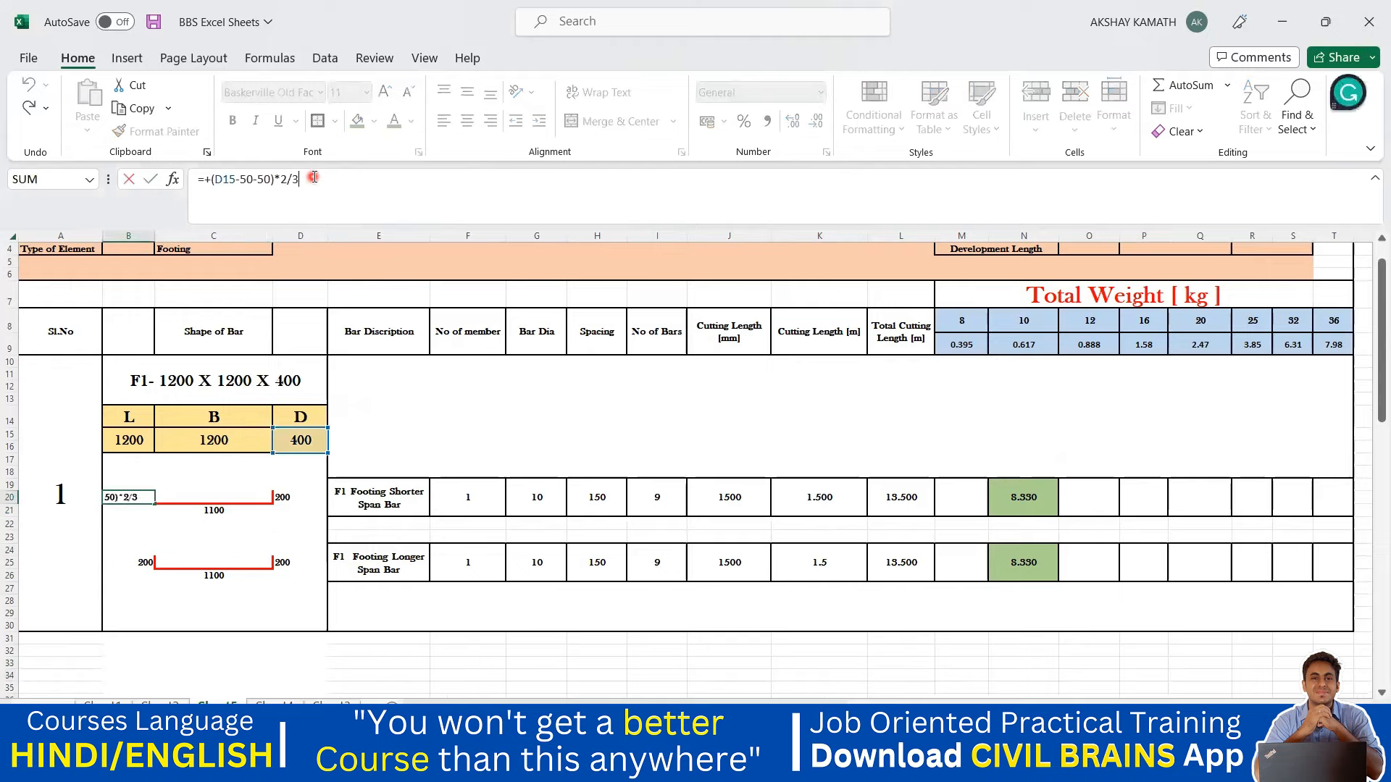
{"action": "key", "text": "BackSpace"}
{"action": "key", "text": "BackSpace"}
{"action": "key", "text": "Return"}
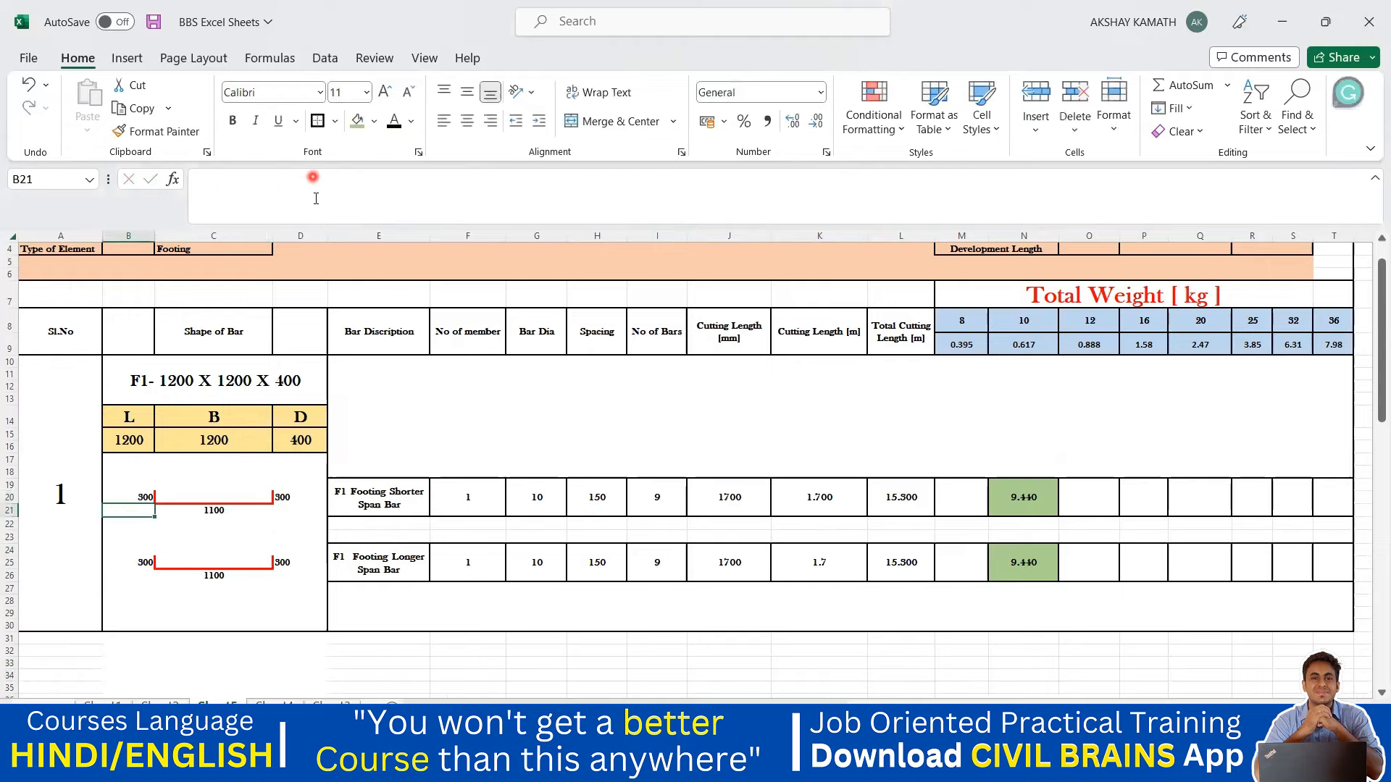
{"action": "left_click", "coordinate": [1097, 688]}
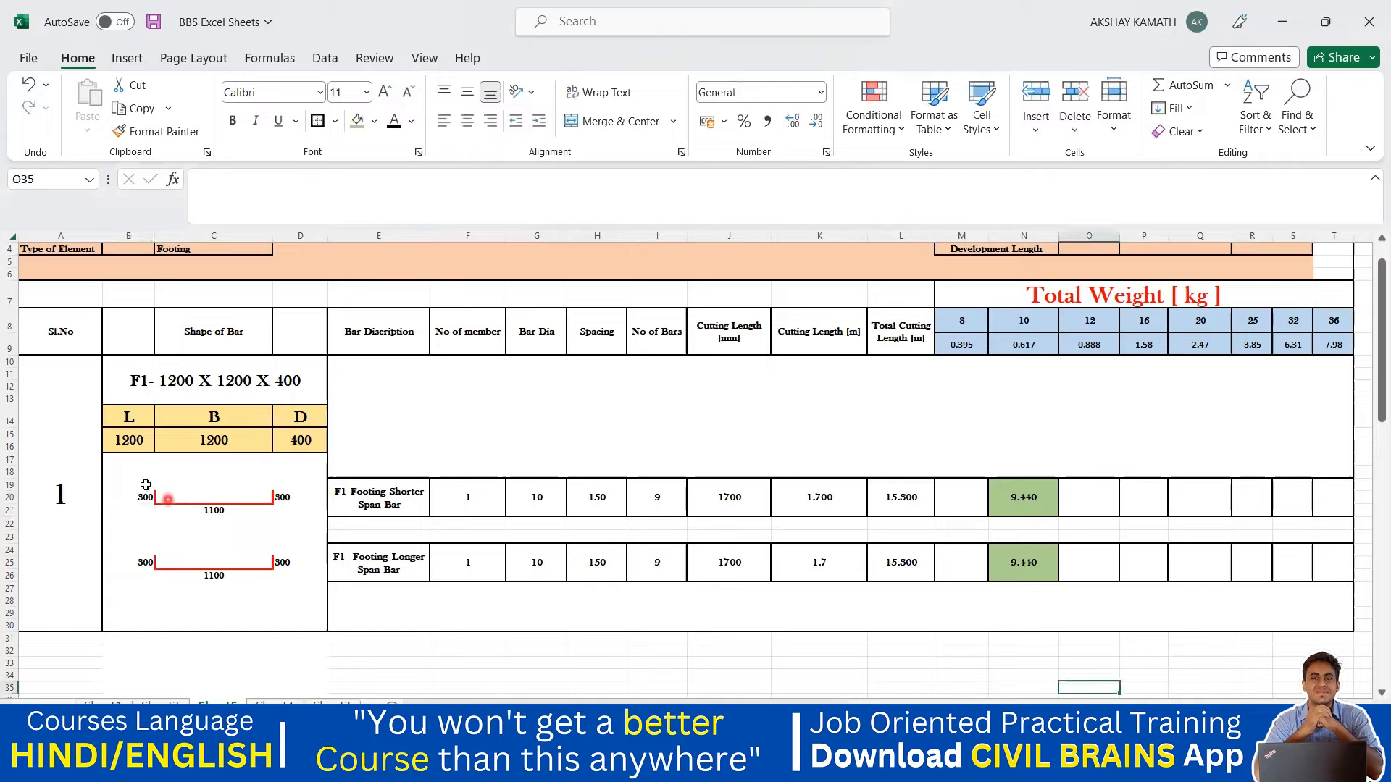
Restore the 2/3 factor in the vertical leg formula in B20 as =+(D15-50-50)*2/3.
{"action": "left_click", "coordinate": [145, 498]}
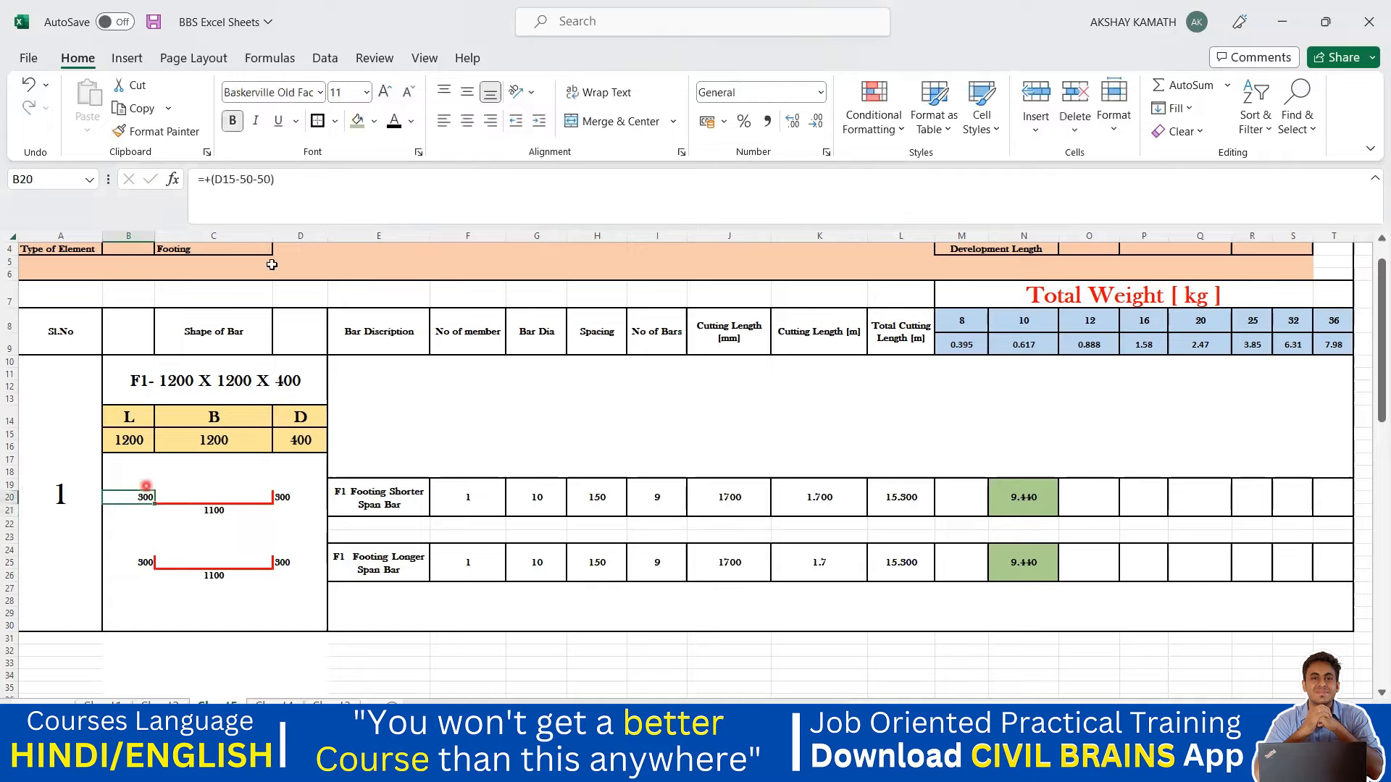
{"action": "left_click", "coordinate": [301, 177]}
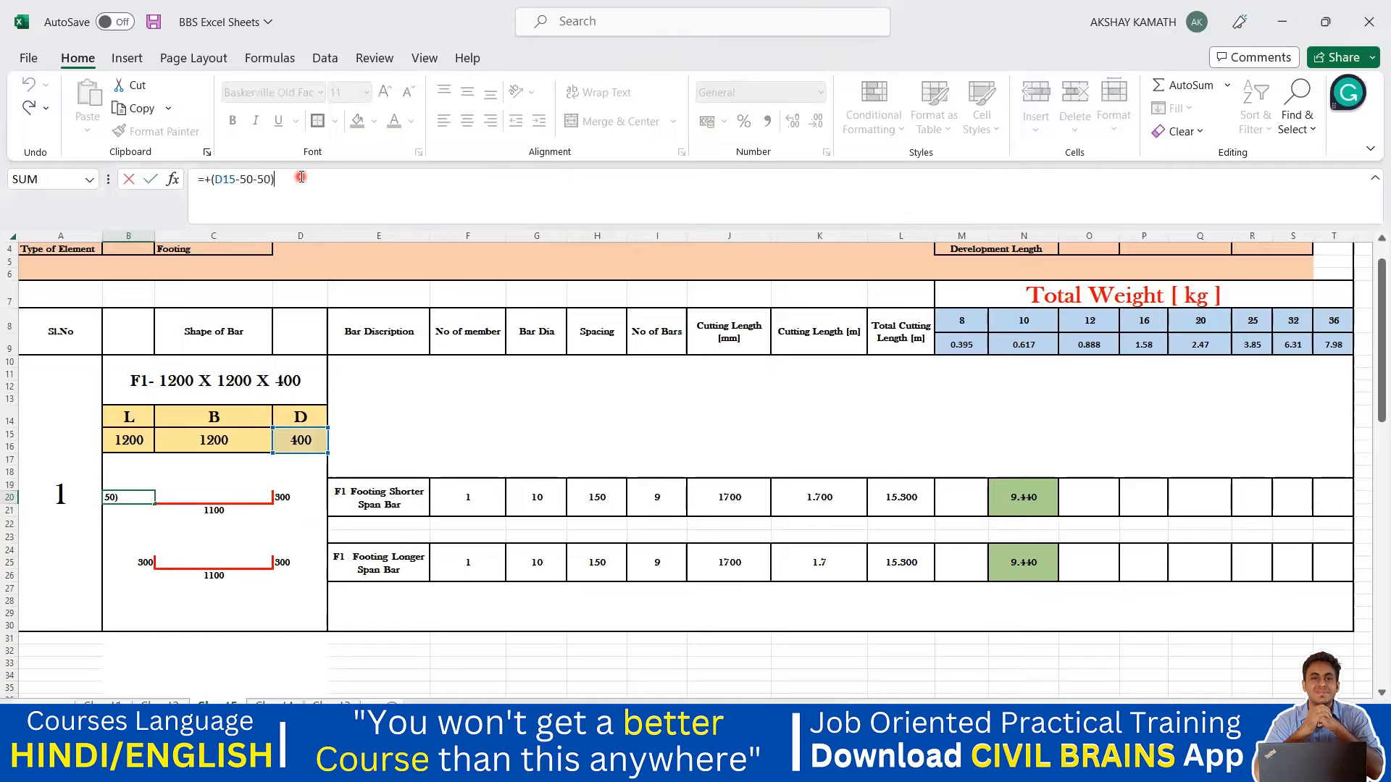
{"action": "type", "text": "*2/3"}
{"action": "key", "text": "Return"}
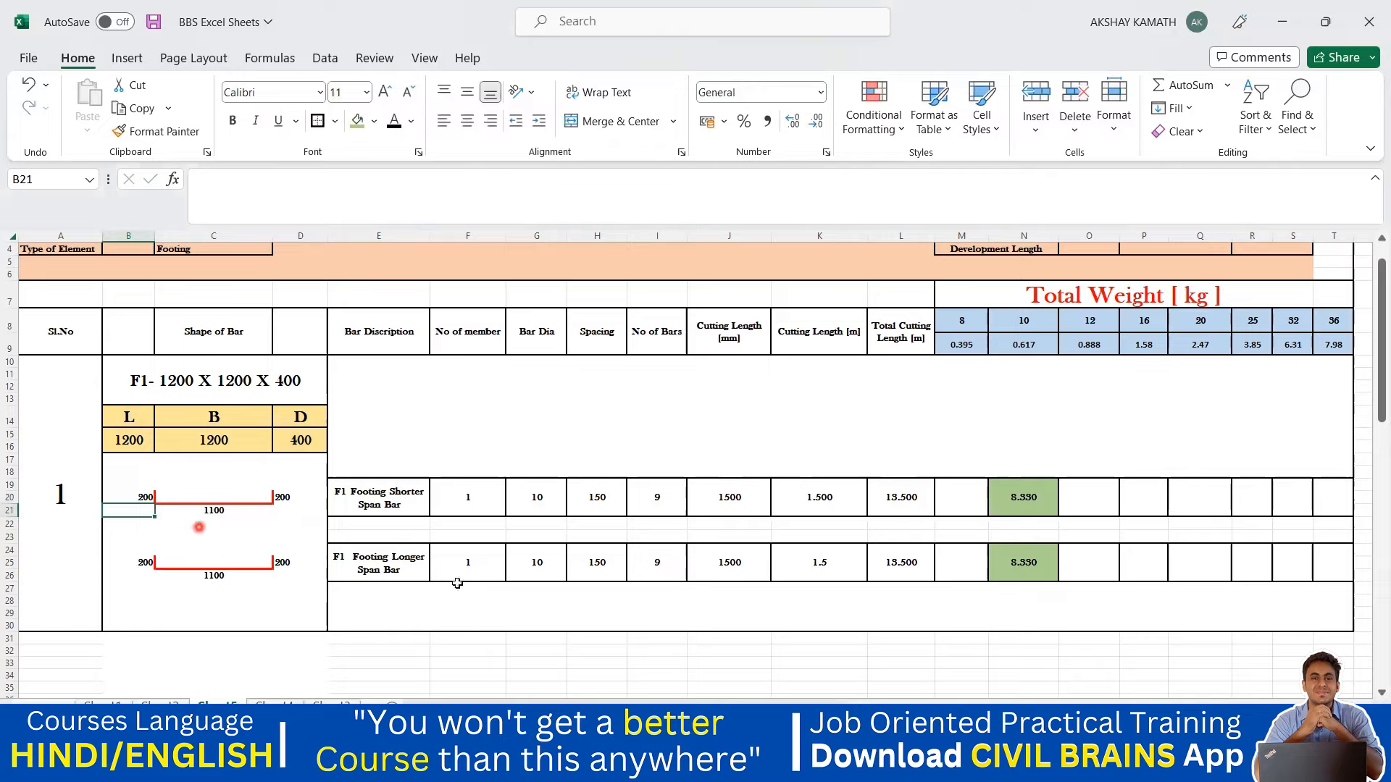
Restore the bend deduction of 4*G19 in the shorter span bar's cutting length formula in J19.
{"action": "left_click", "coordinate": [751, 502]}
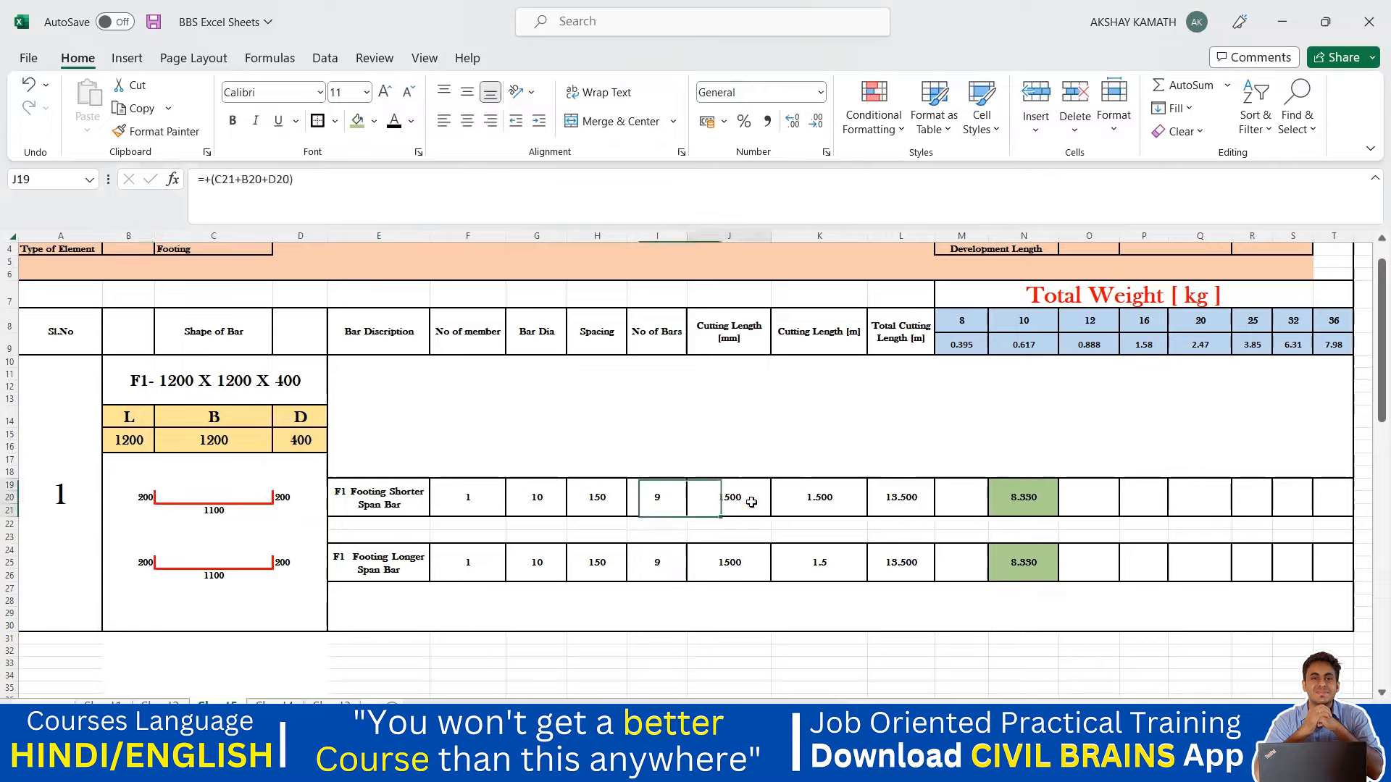
{"action": "left_click", "coordinate": [309, 176]}
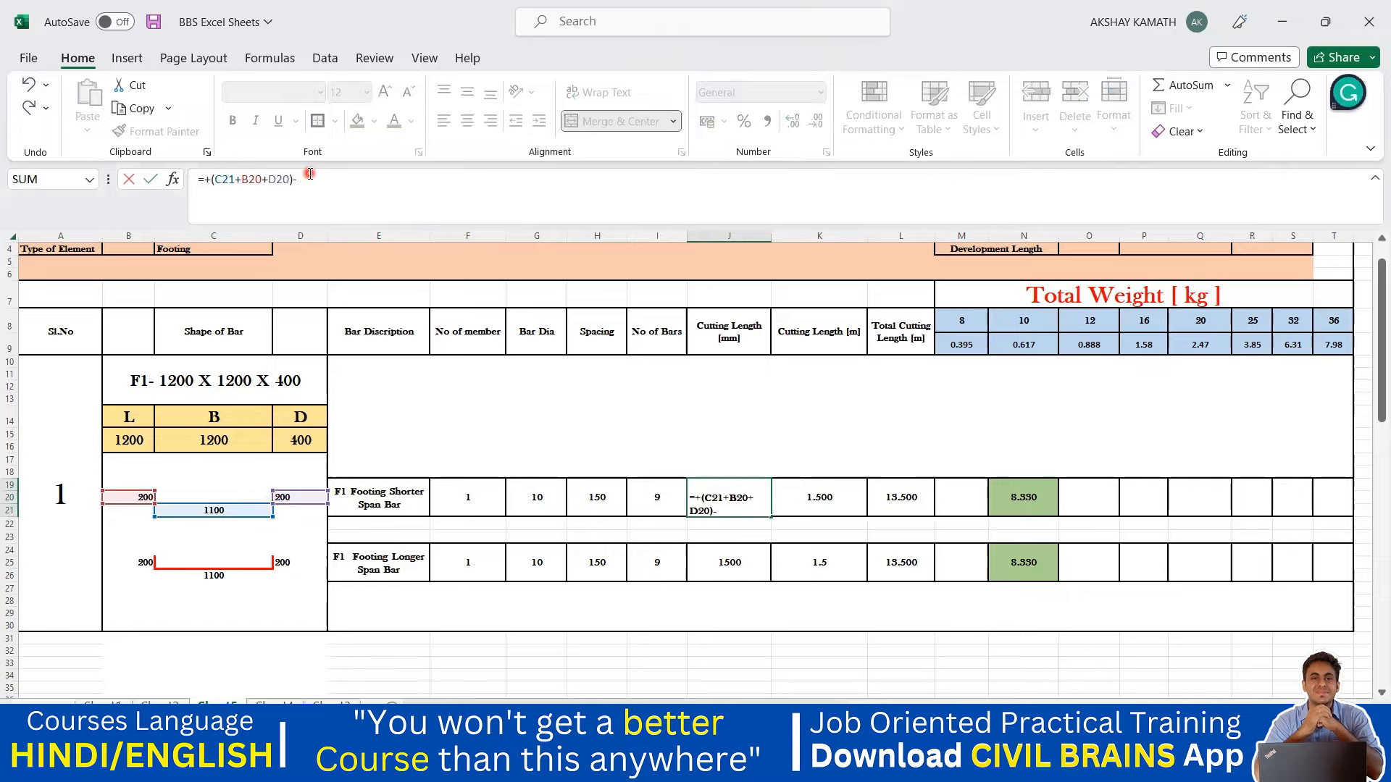
{"action": "left_click", "coordinate": [545, 507]}
{"action": "key", "text": "Return"}
Restore the bend deduction of 4*G24 in the longer span bar's cutting length formula in J24.
{"action": "key", "text": "Down"}
{"action": "key", "text": "Down"}
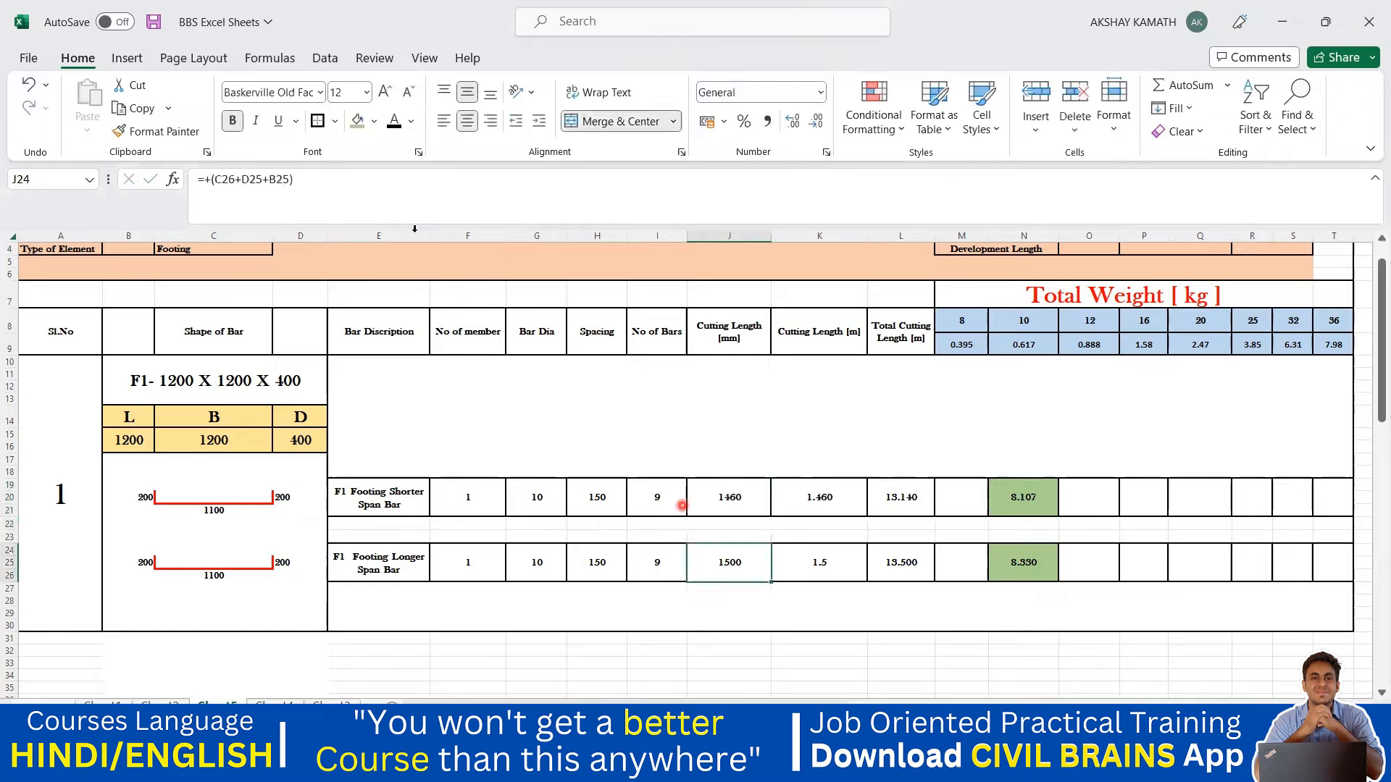
{"action": "left_click", "coordinate": [389, 189]}
{"action": "type", "text": "-"}
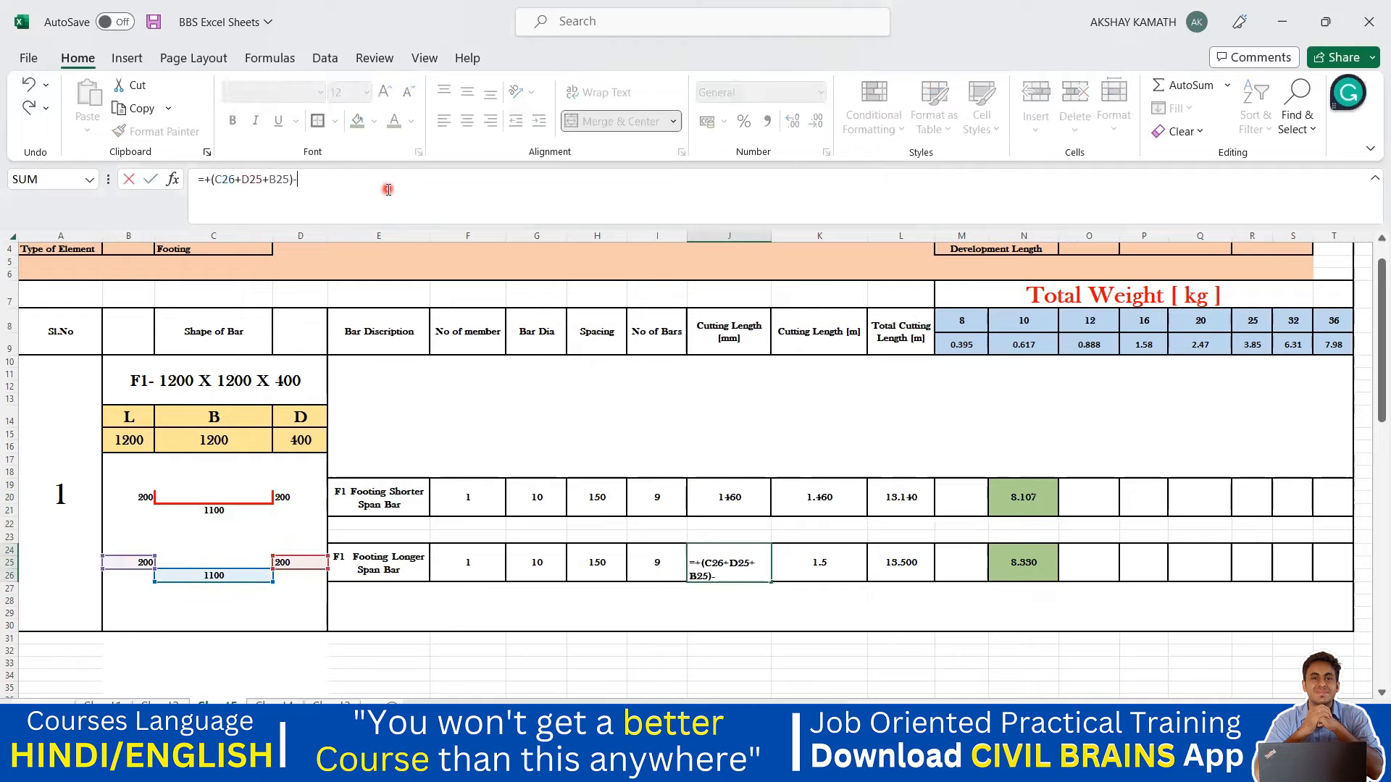
{"action": "type", "text": "4*"}
{"action": "left_click", "coordinate": [536, 570]}
{"action": "key", "text": "Return"}
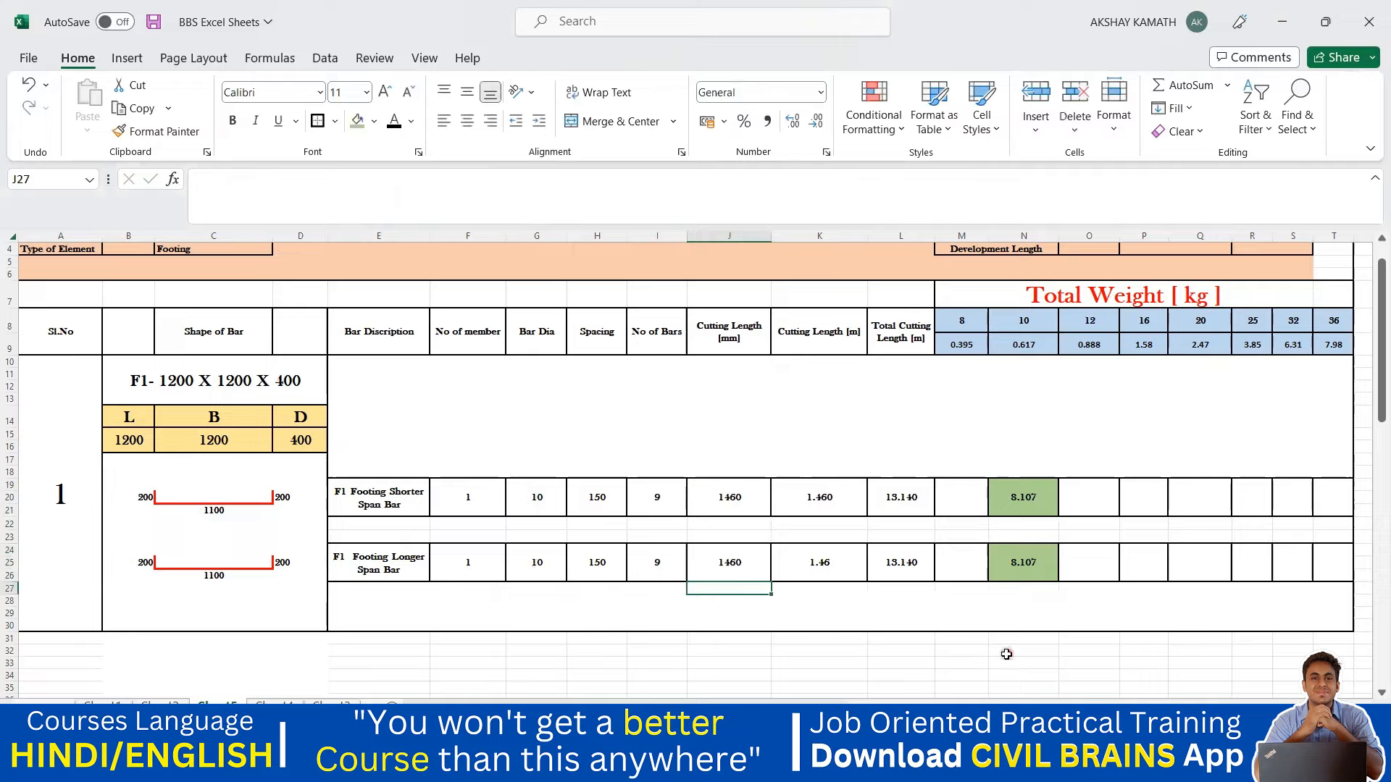
{"action": "left_click", "coordinate": [1006, 652]}
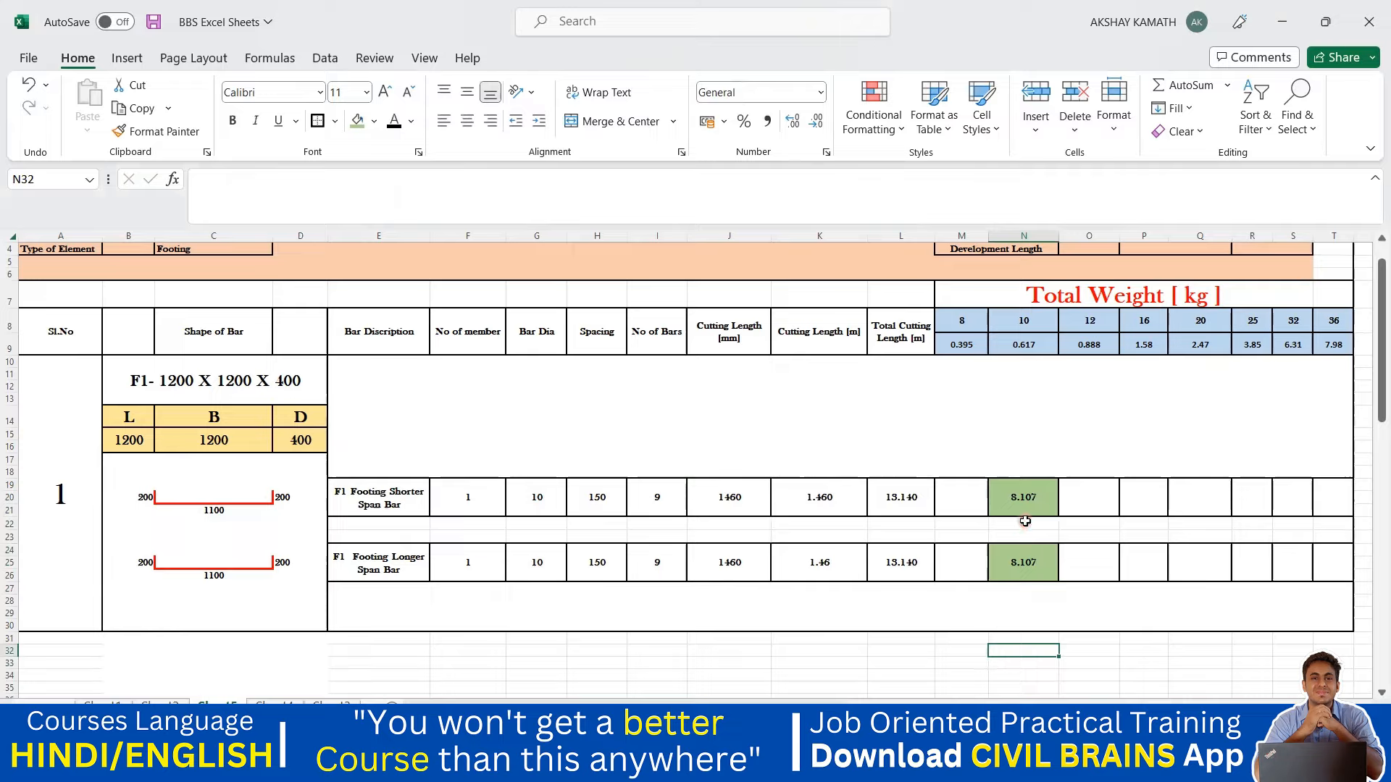
Review the F1 formulas for total cutting length, both bars' cutting lengths and the vertical legs, including B20.
{"action": "left_click", "coordinate": [927, 507]}
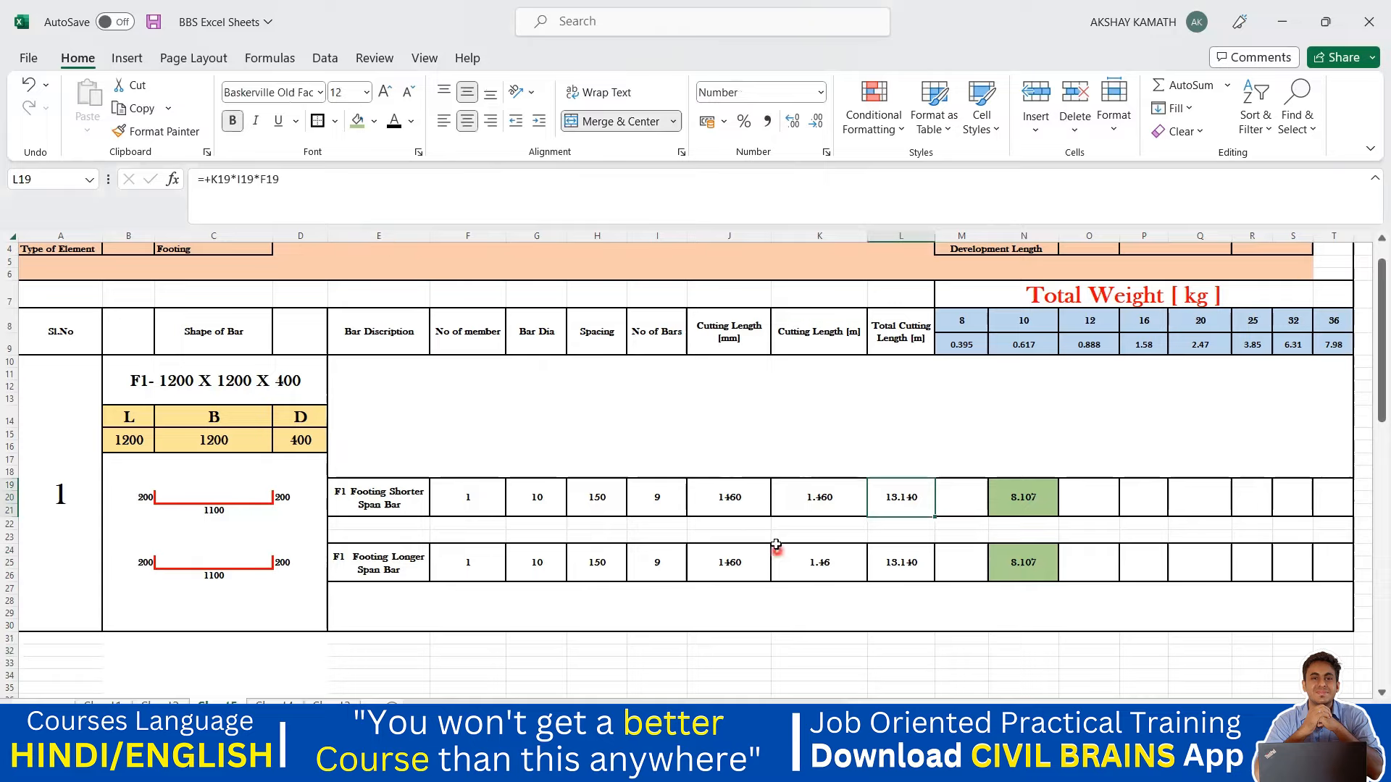
{"action": "left_click", "coordinate": [728, 505]}
{"action": "left_click", "coordinate": [736, 563]}
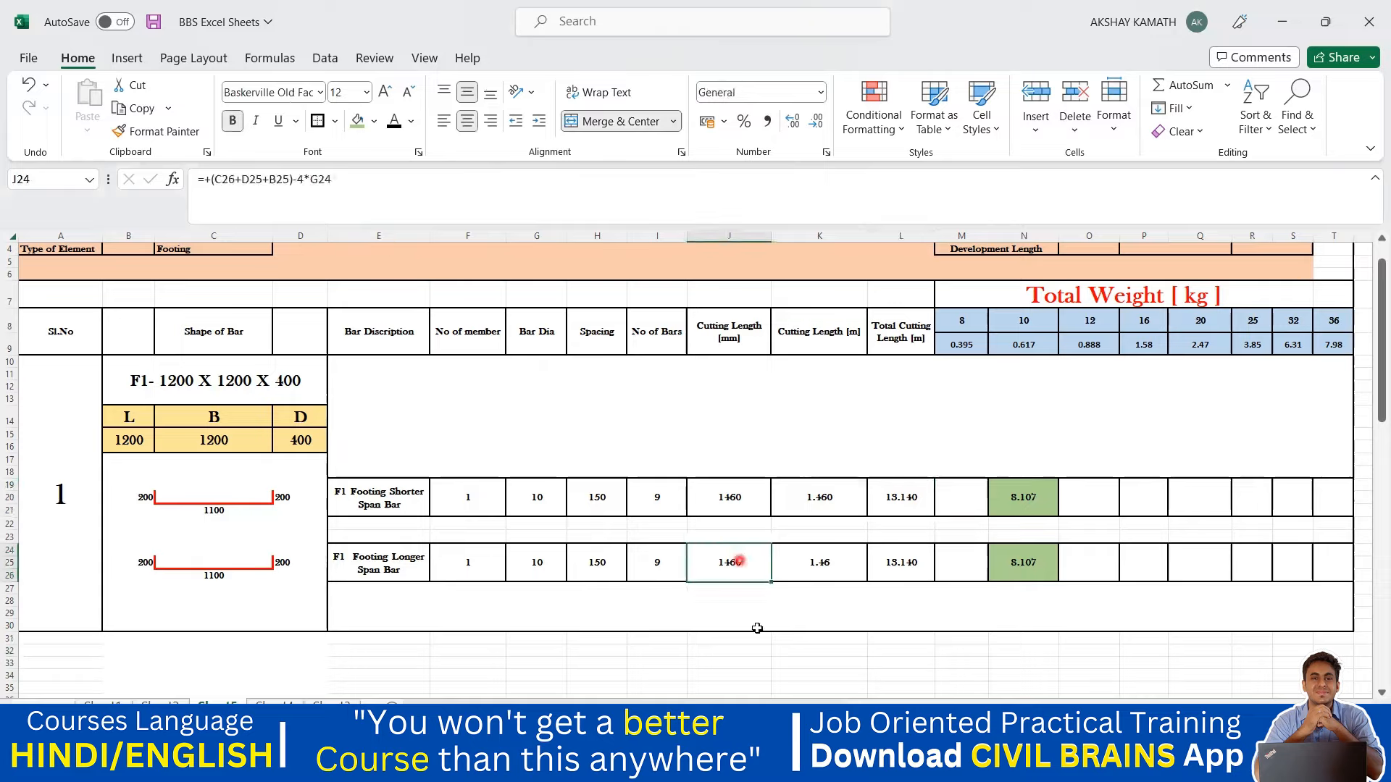
{"action": "left_click", "coordinate": [717, 631]}
{"action": "left_click", "coordinate": [282, 499]}
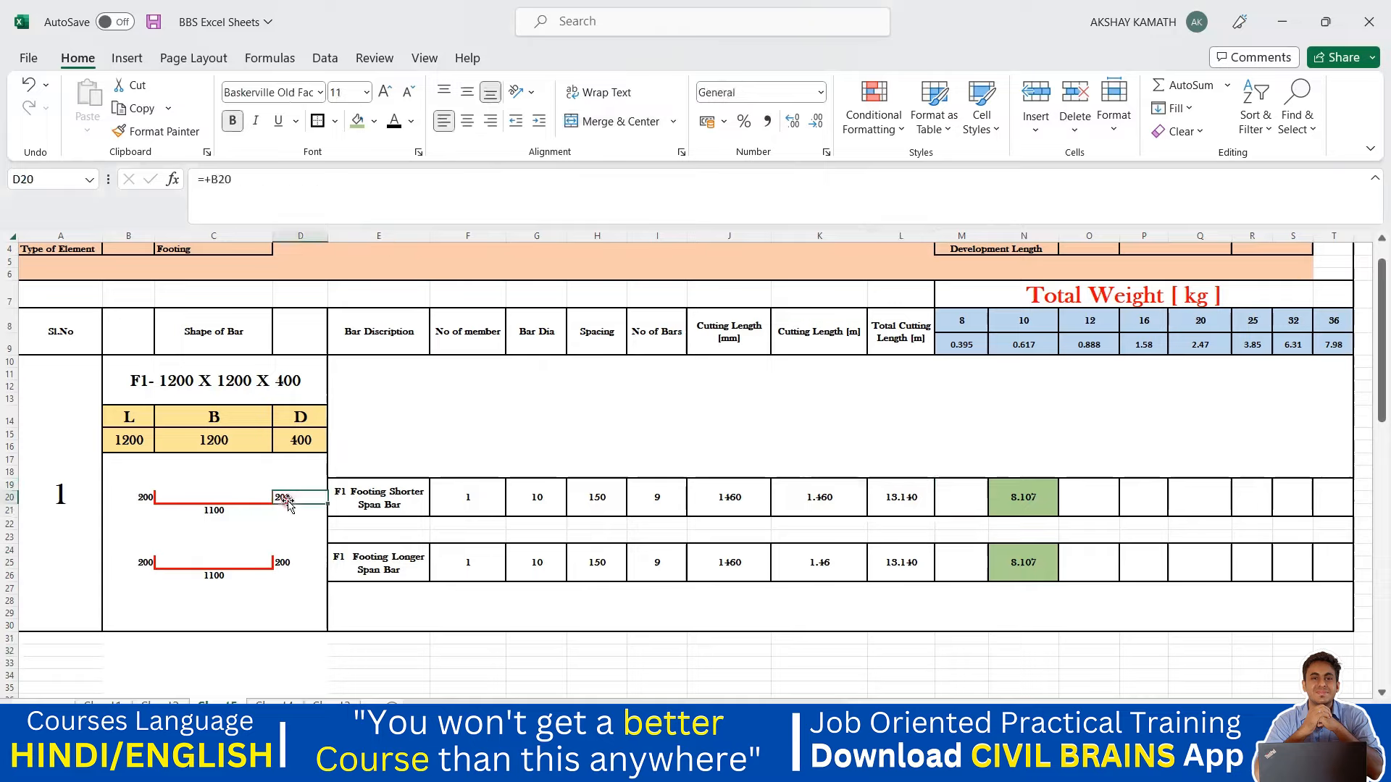
{"action": "left_click", "coordinate": [135, 500]}
{"action": "left_click", "coordinate": [300, 188]}
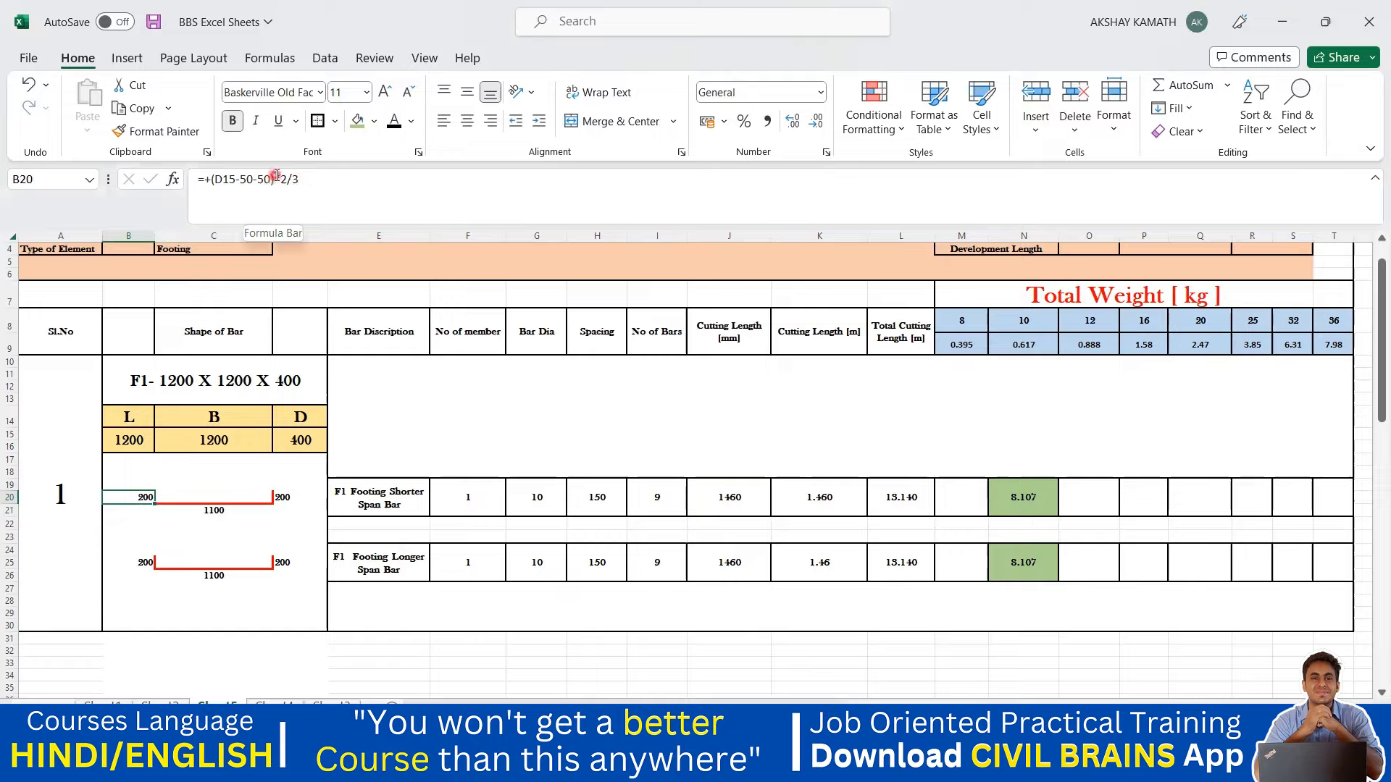
{"action": "left_click", "coordinate": [394, 413]}
{"action": "left_click", "coordinate": [1233, 674]}
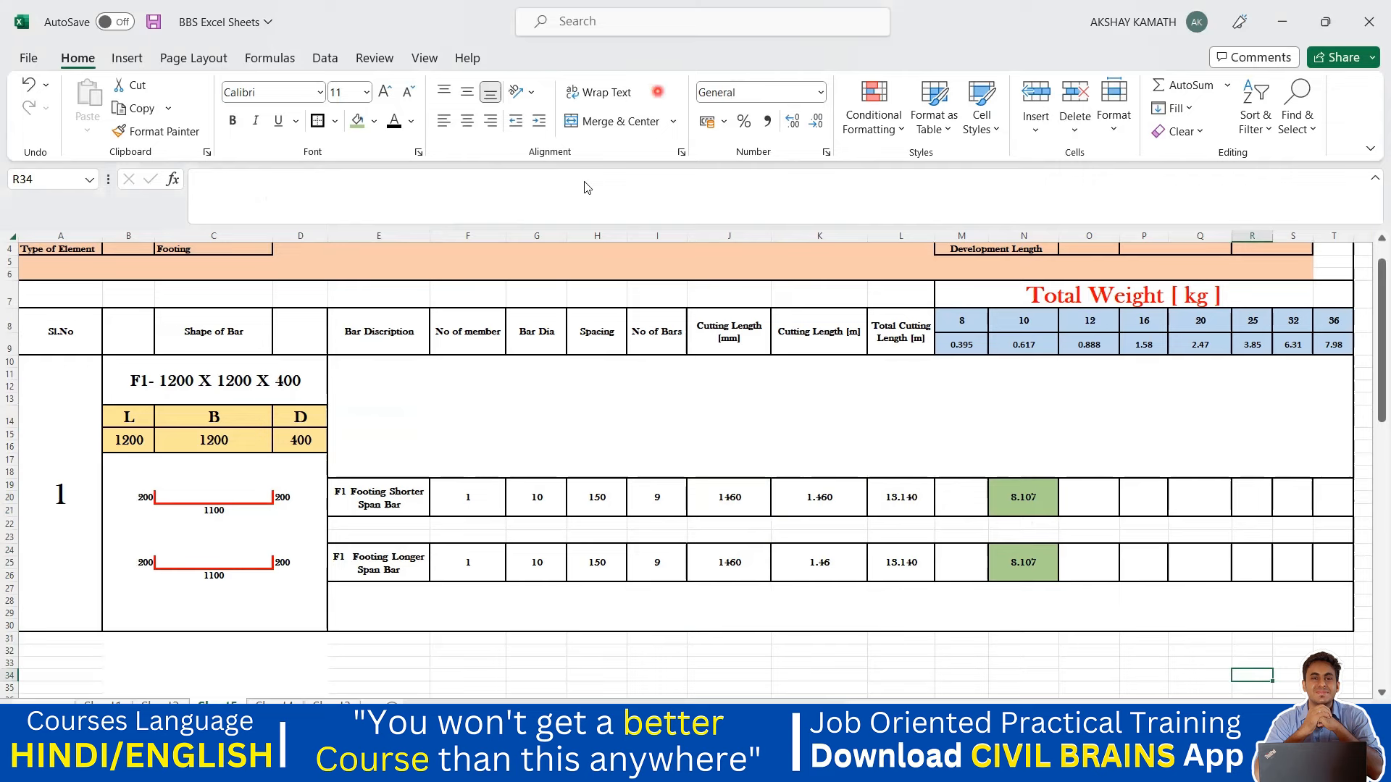
{"action": "scroll", "coordinate": [1245, 483], "scroll_direction": "up", "scroll_amount": 1}
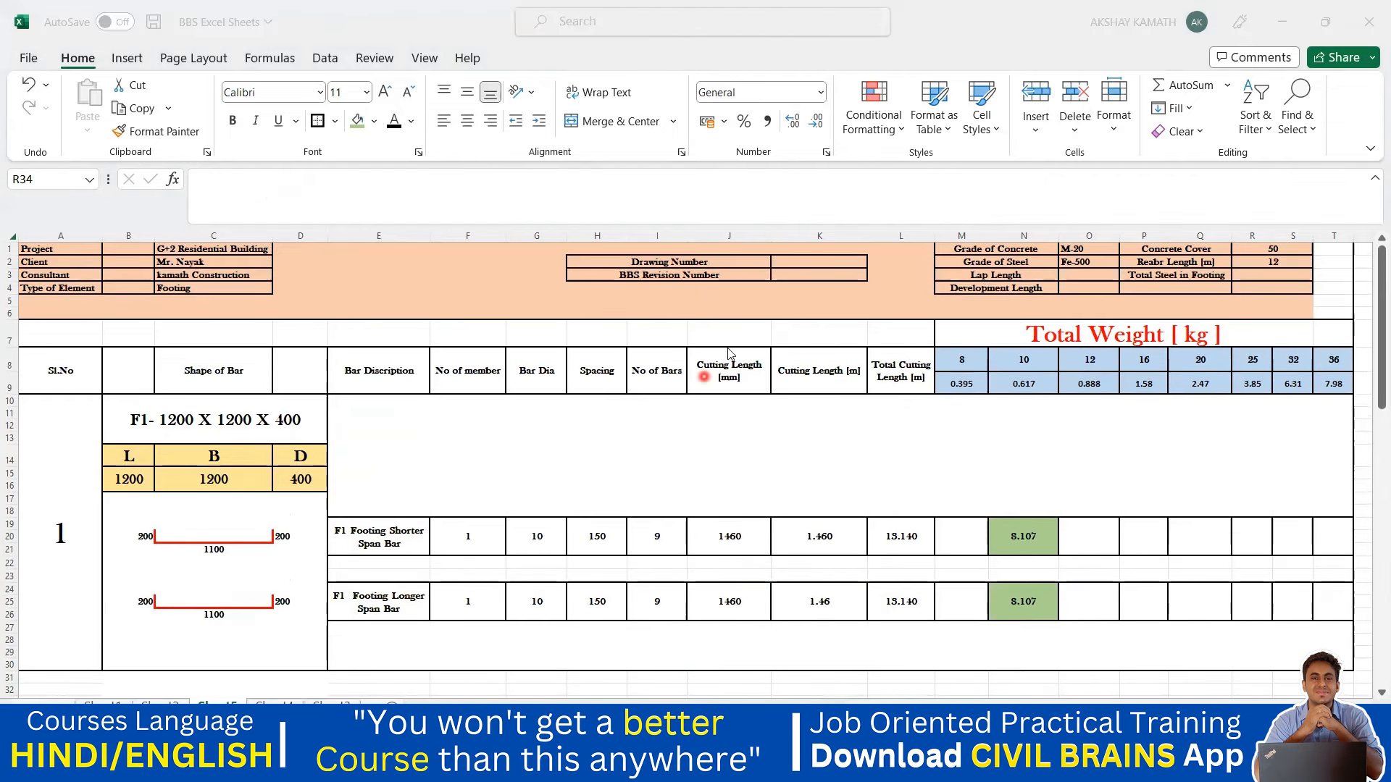